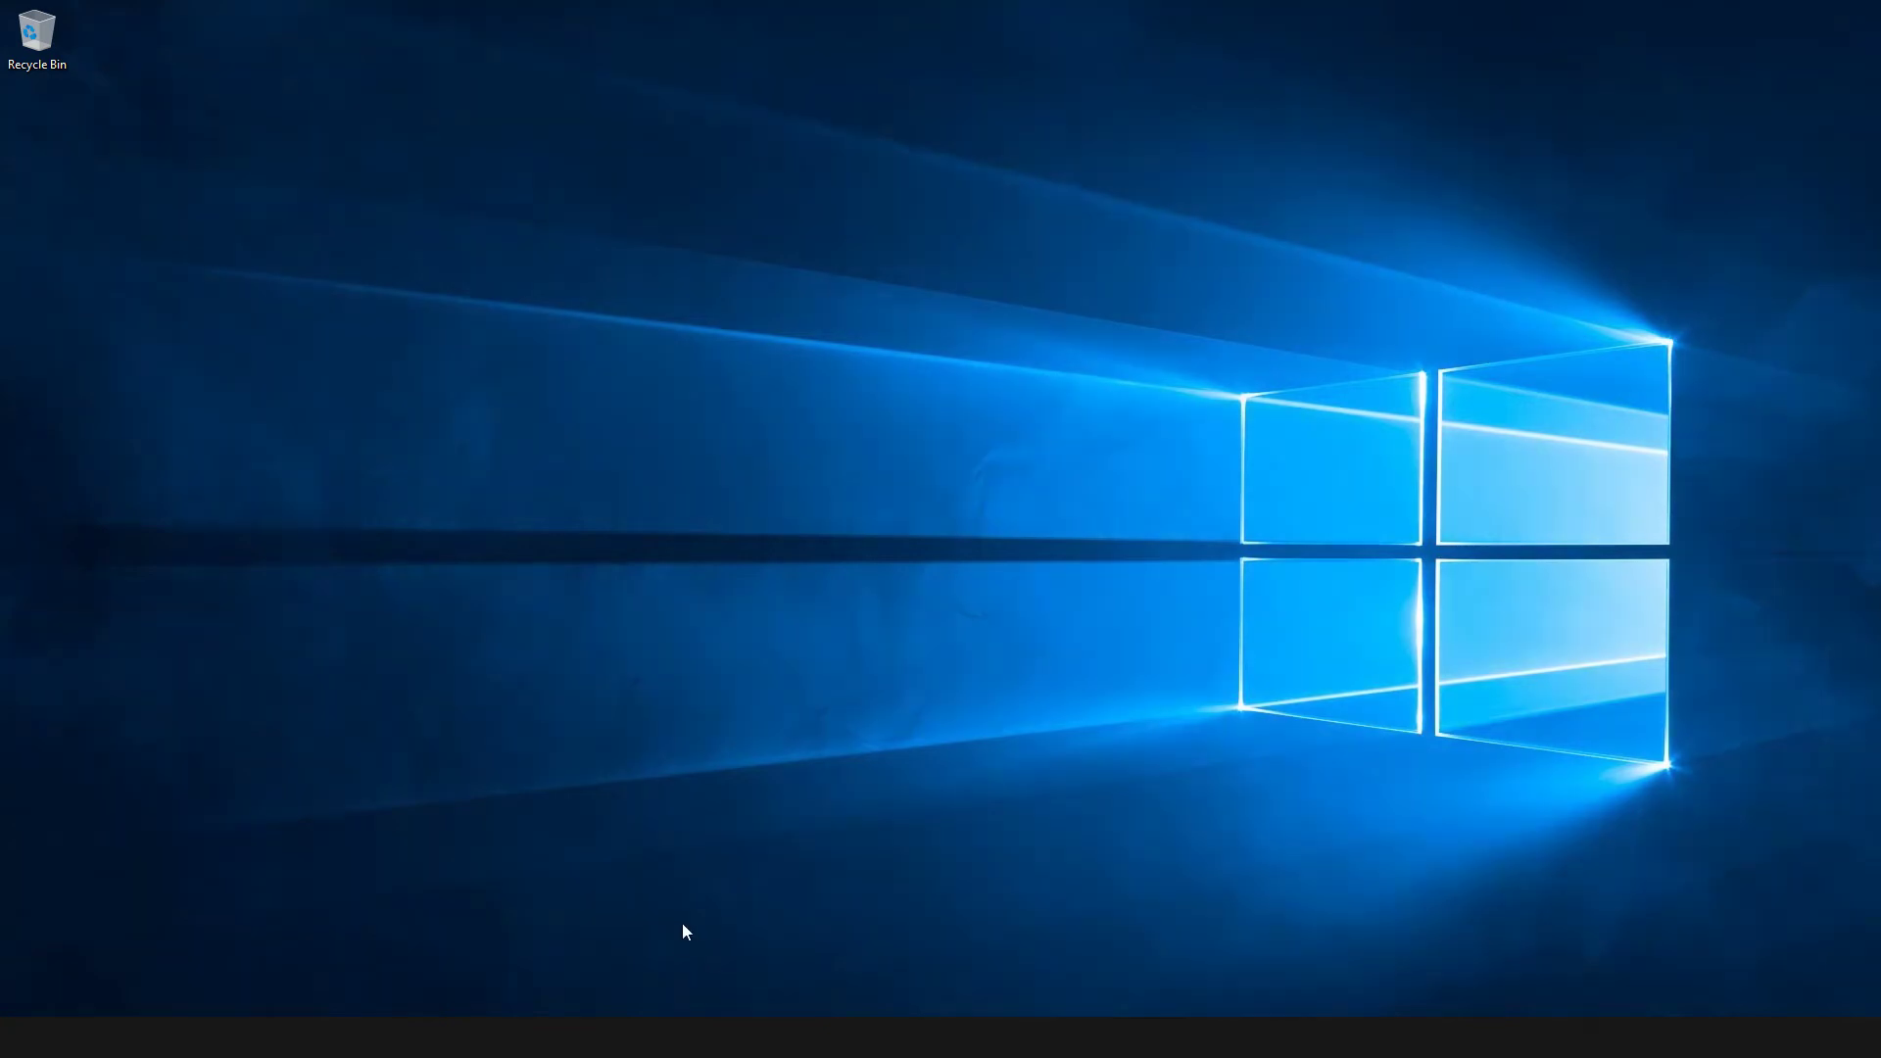
Step: Switch to AutoCAD with the Auto Metarial drawing and inspect the bracket model up close
mouse_move(697, 1037)
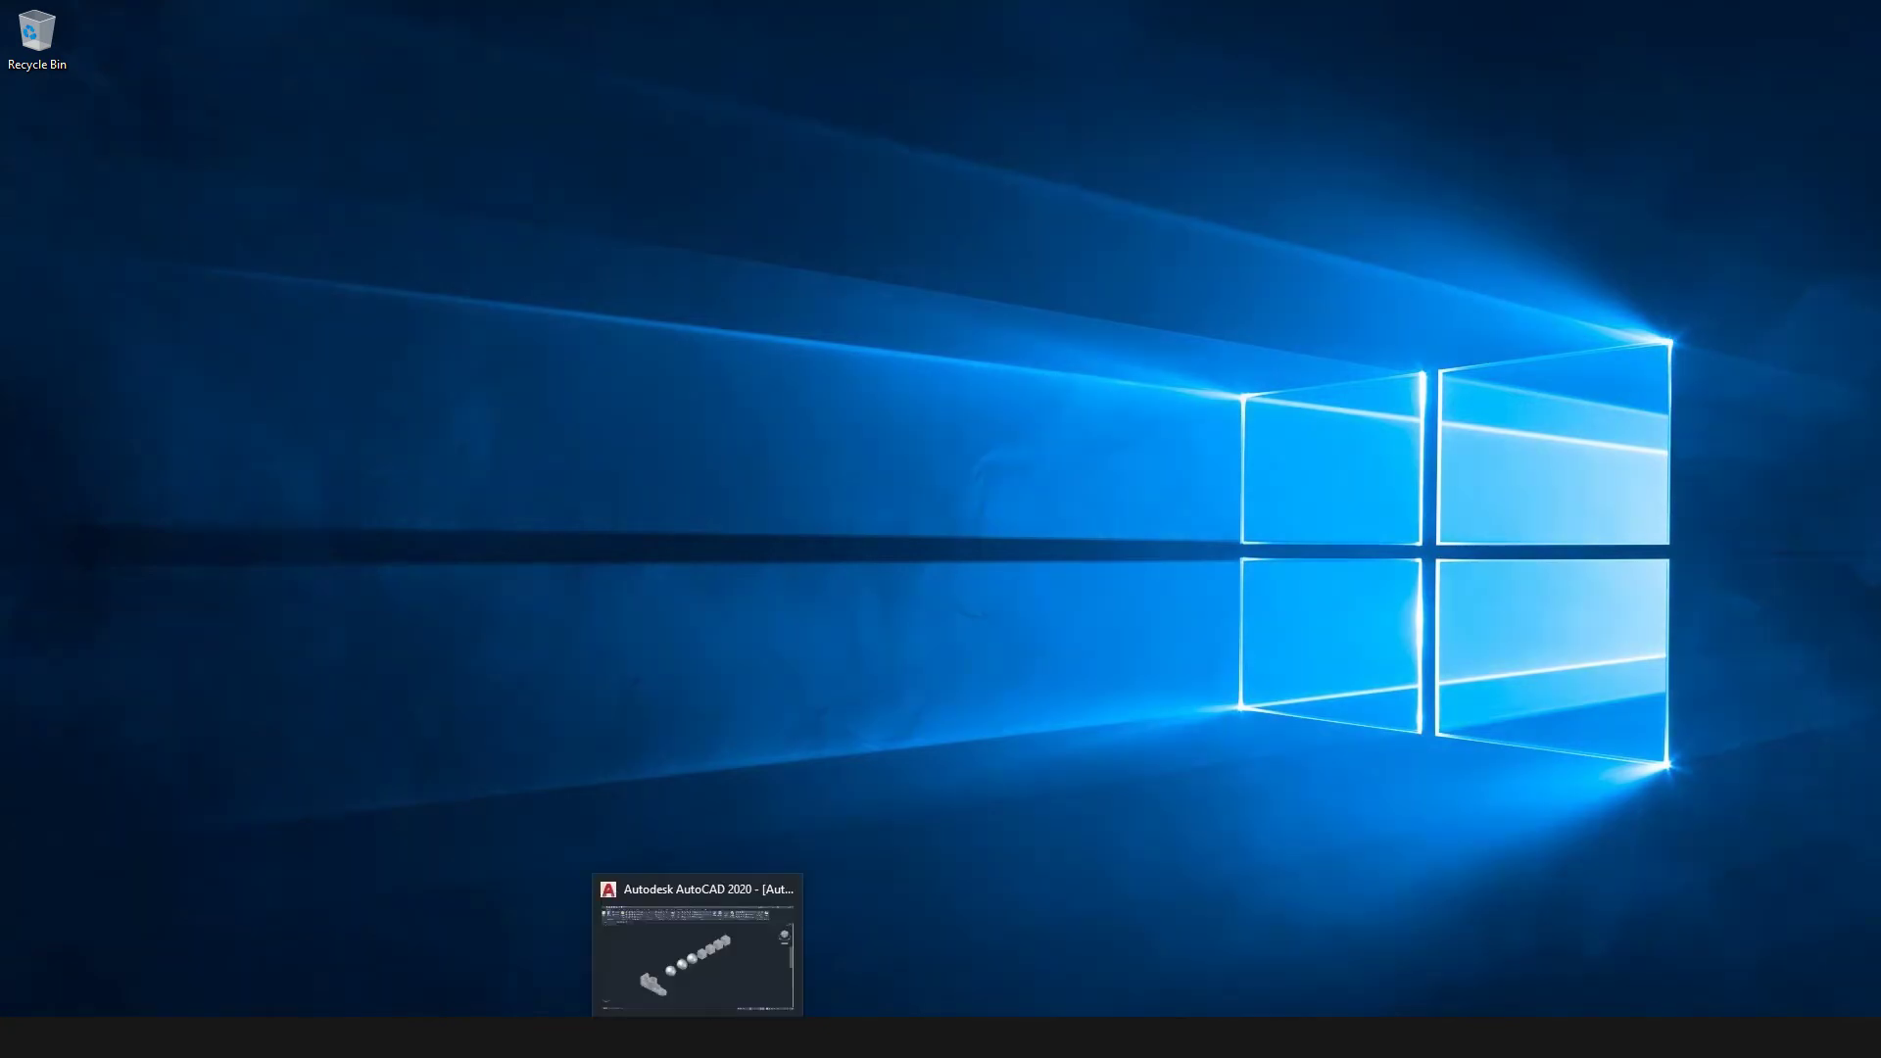
left_click(686, 963)
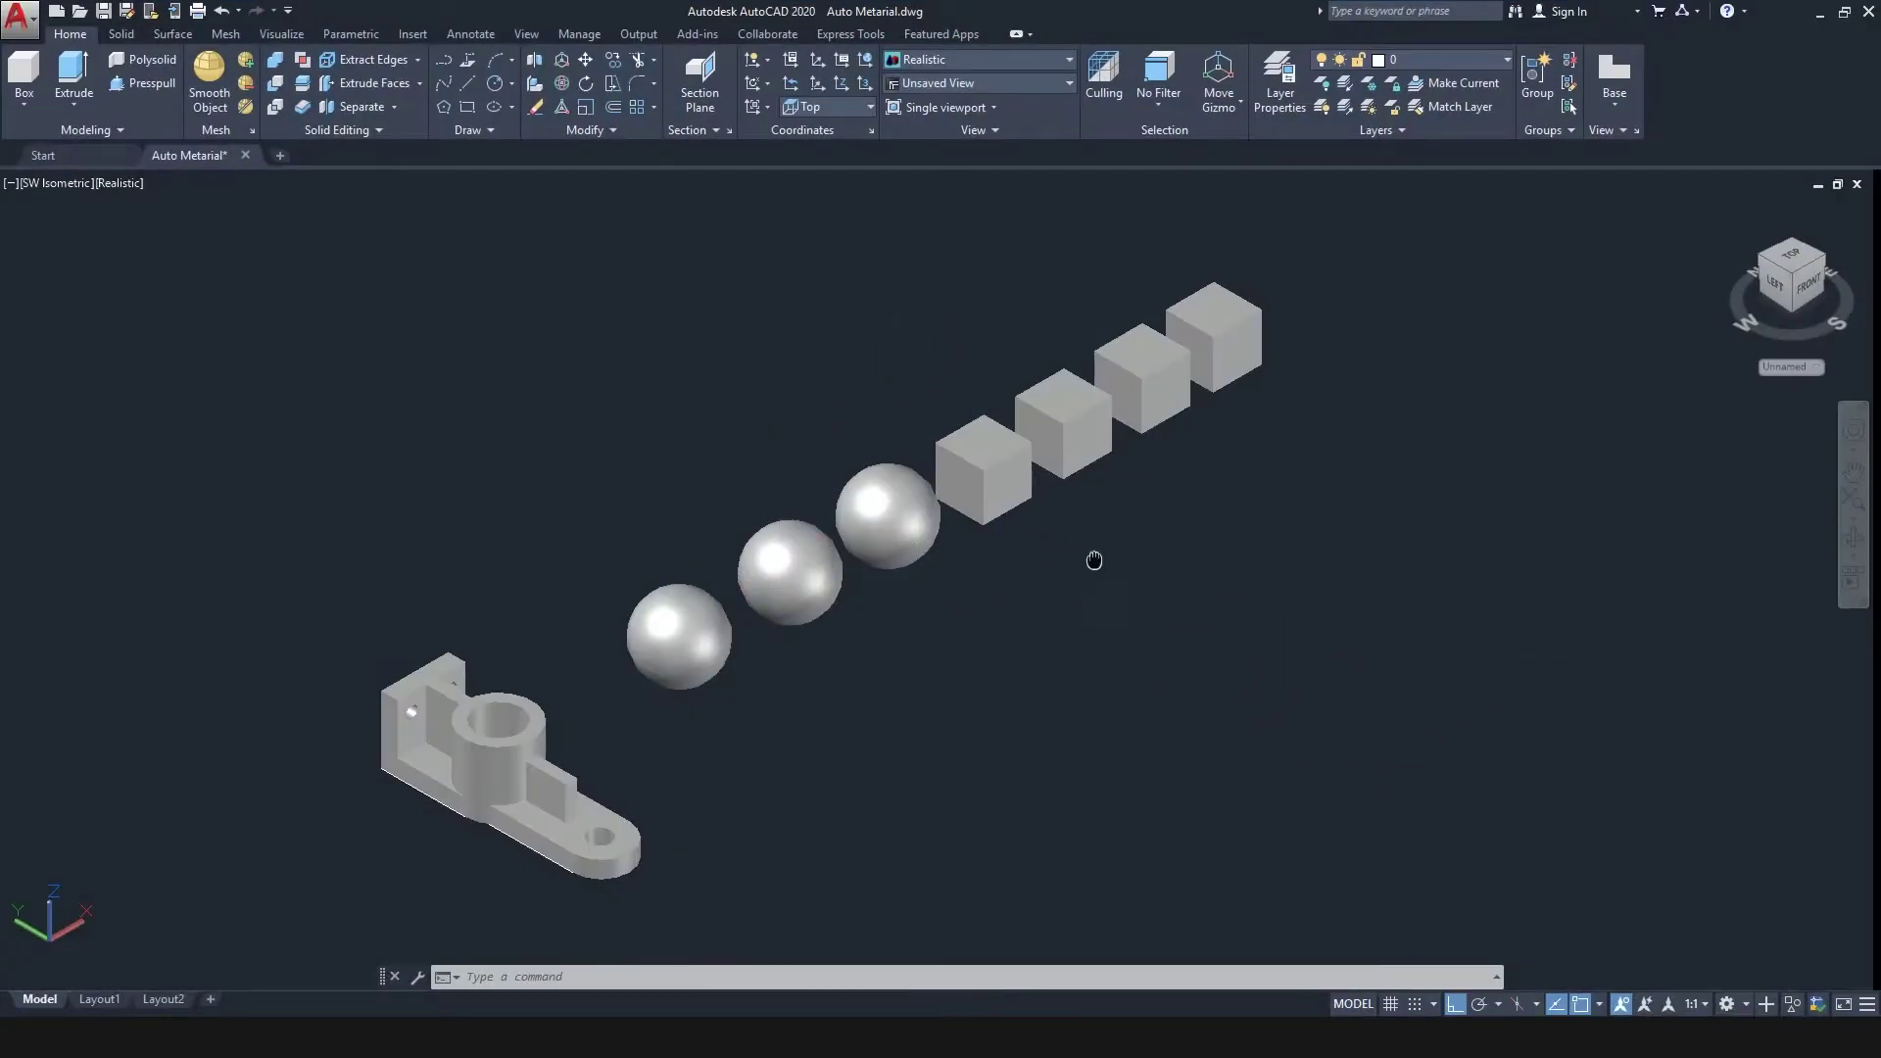
middle_click_drag(512, 672, 885, 455)
key("Escape")
scroll(1020, 638, "up", 8)
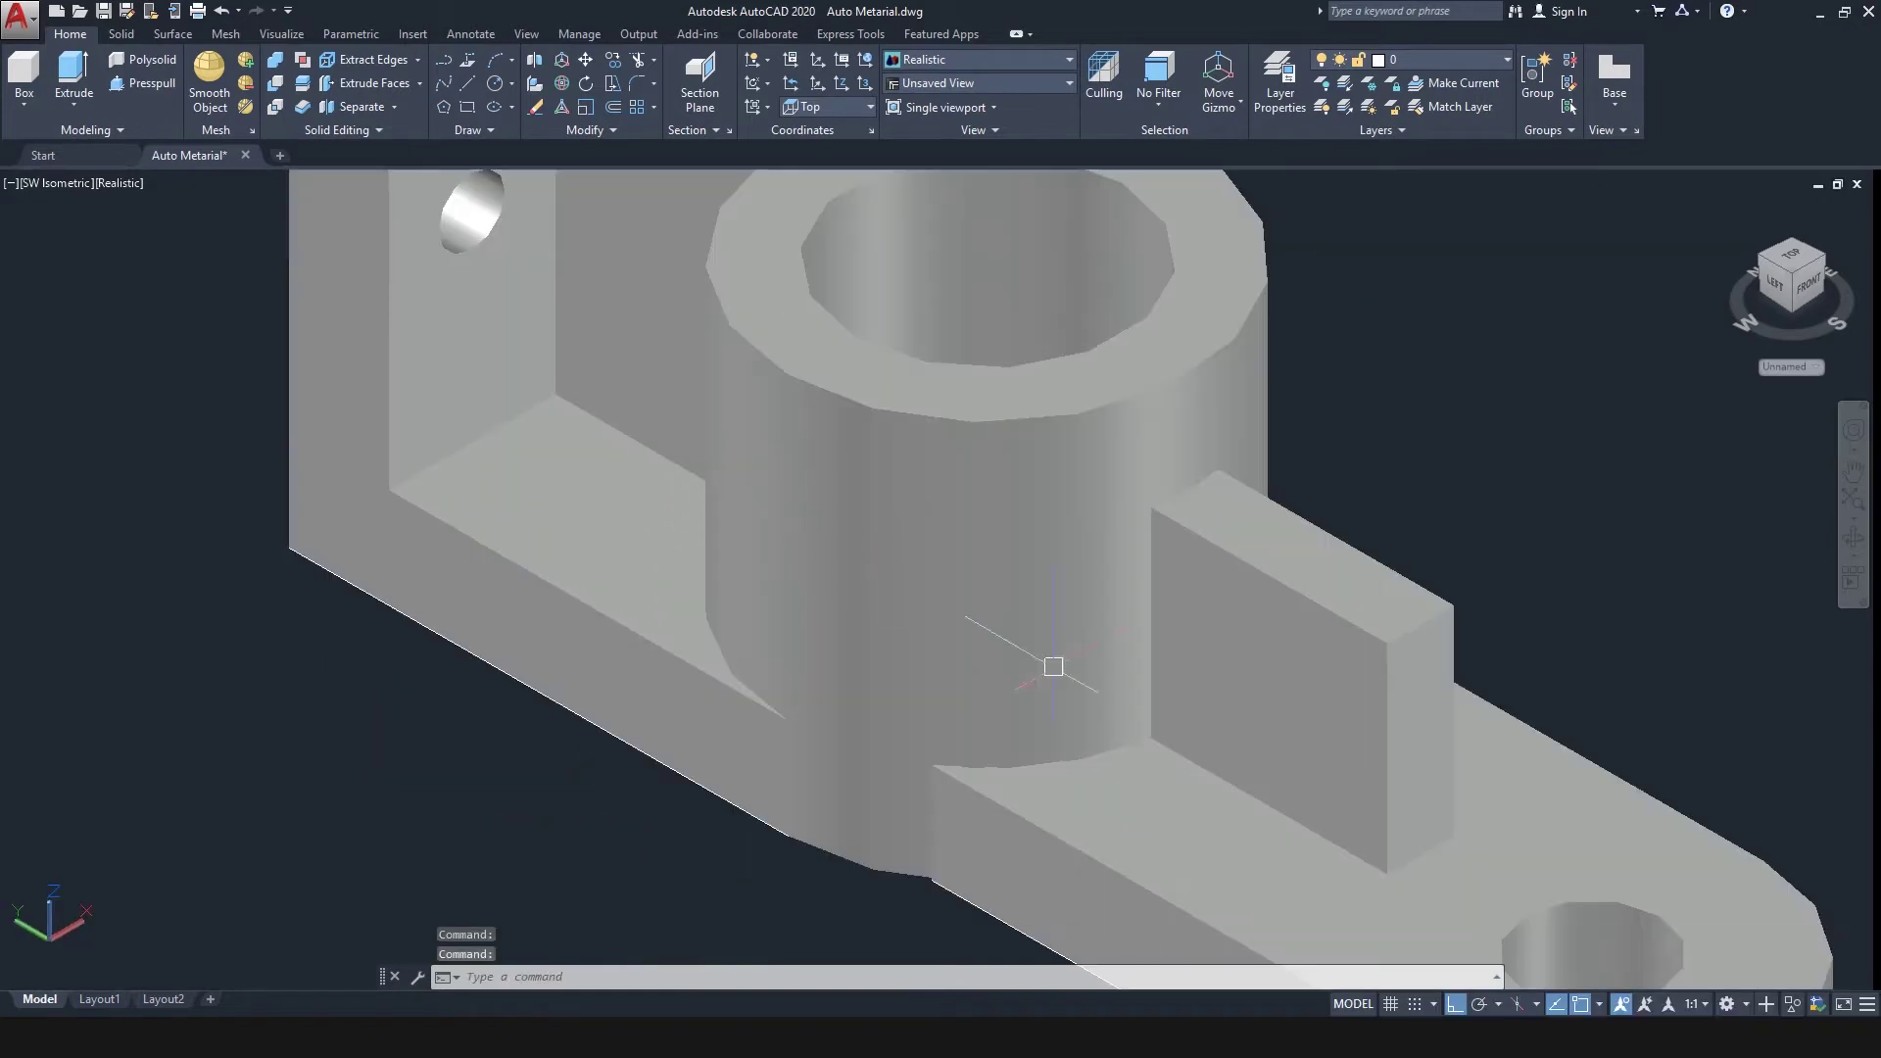
scroll(1020, 638, "down", 4)
scroll(549, 734, "down", 5)
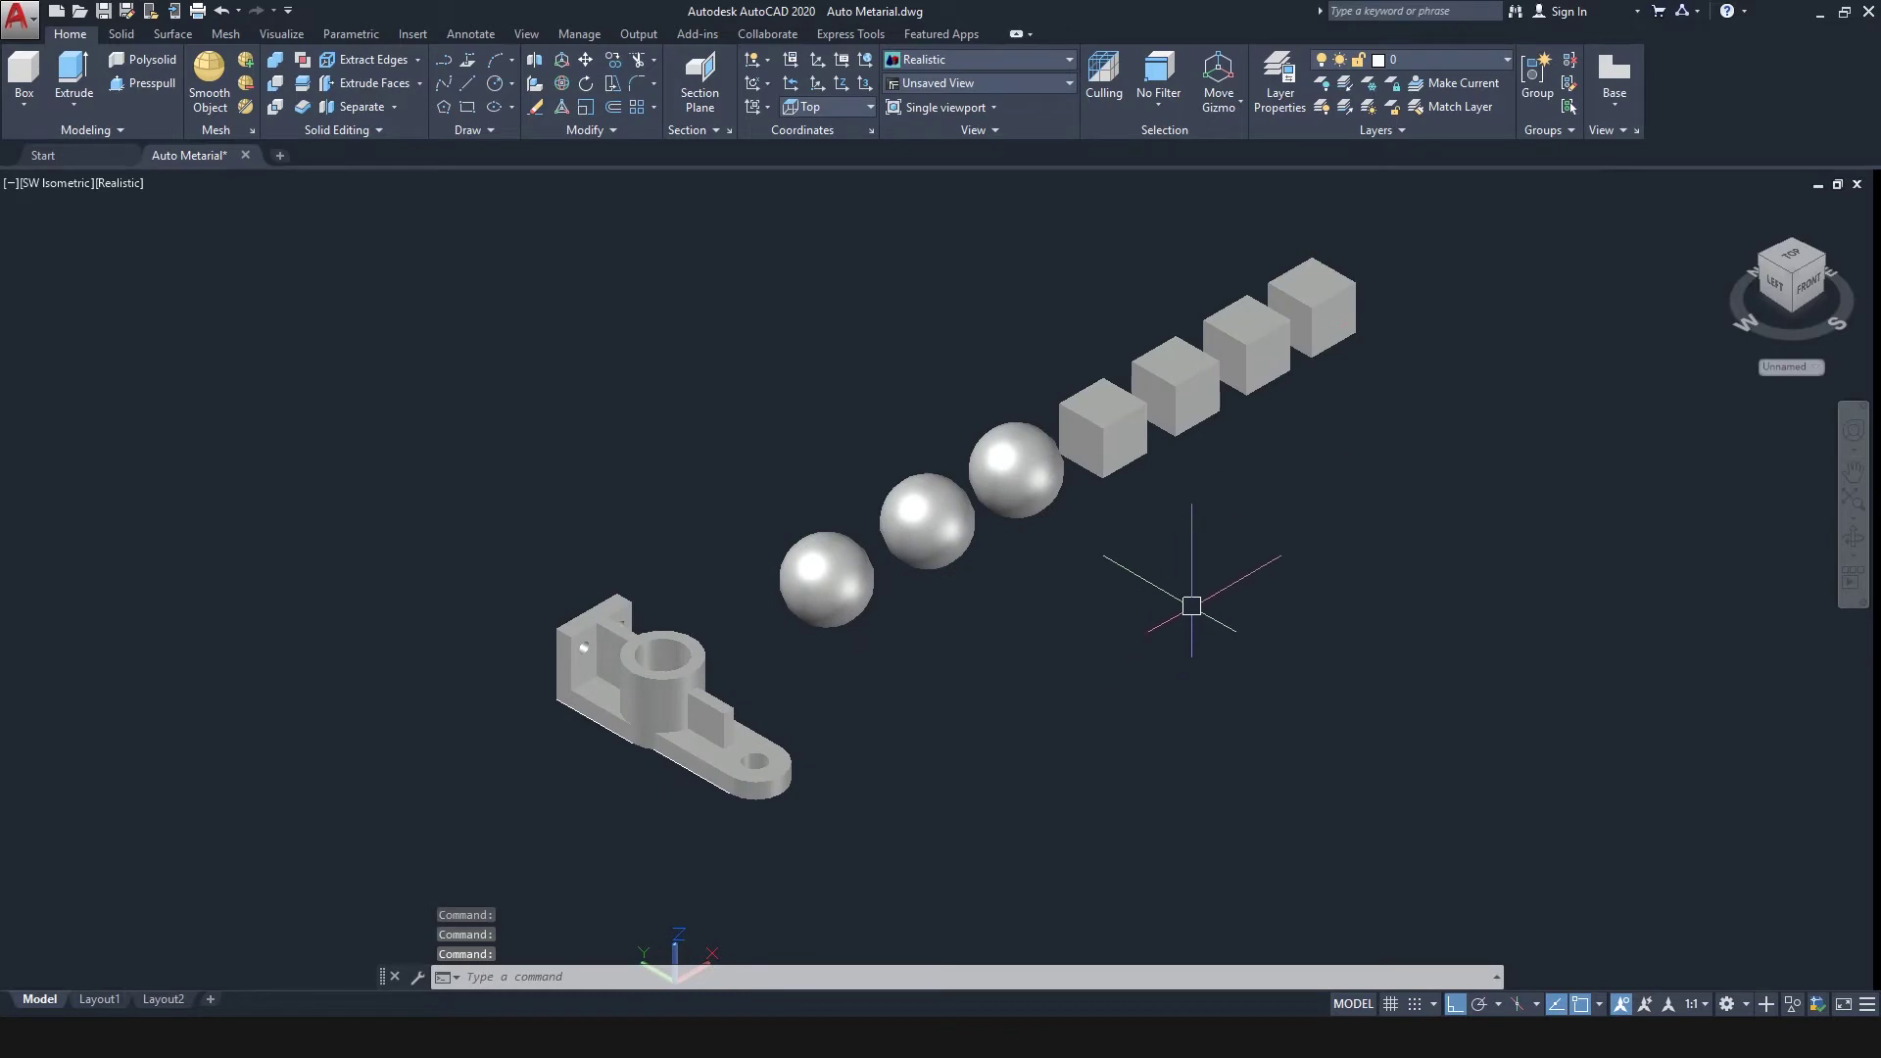
Step: Open the layer manager and create a layer named Material 1 with index colour 240
left_click(1438, 61)
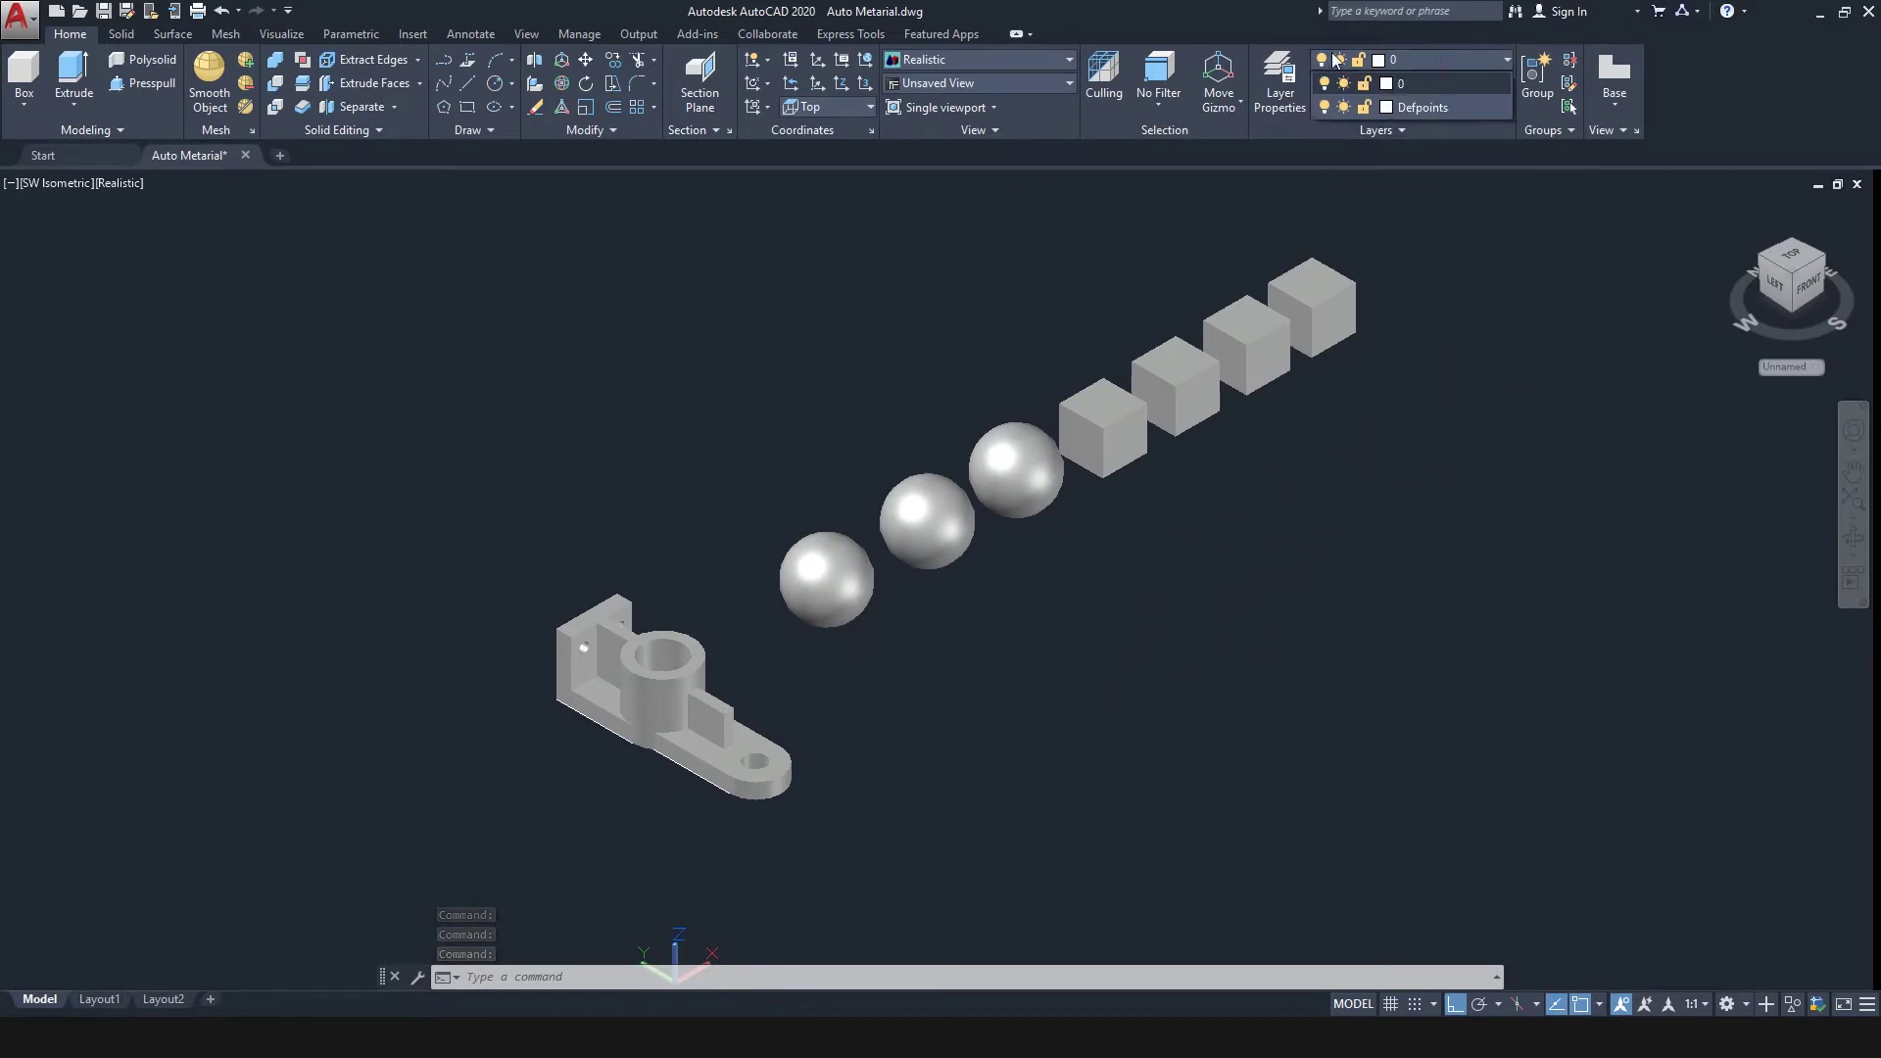
left_click(1281, 67)
left_click(1280, 84)
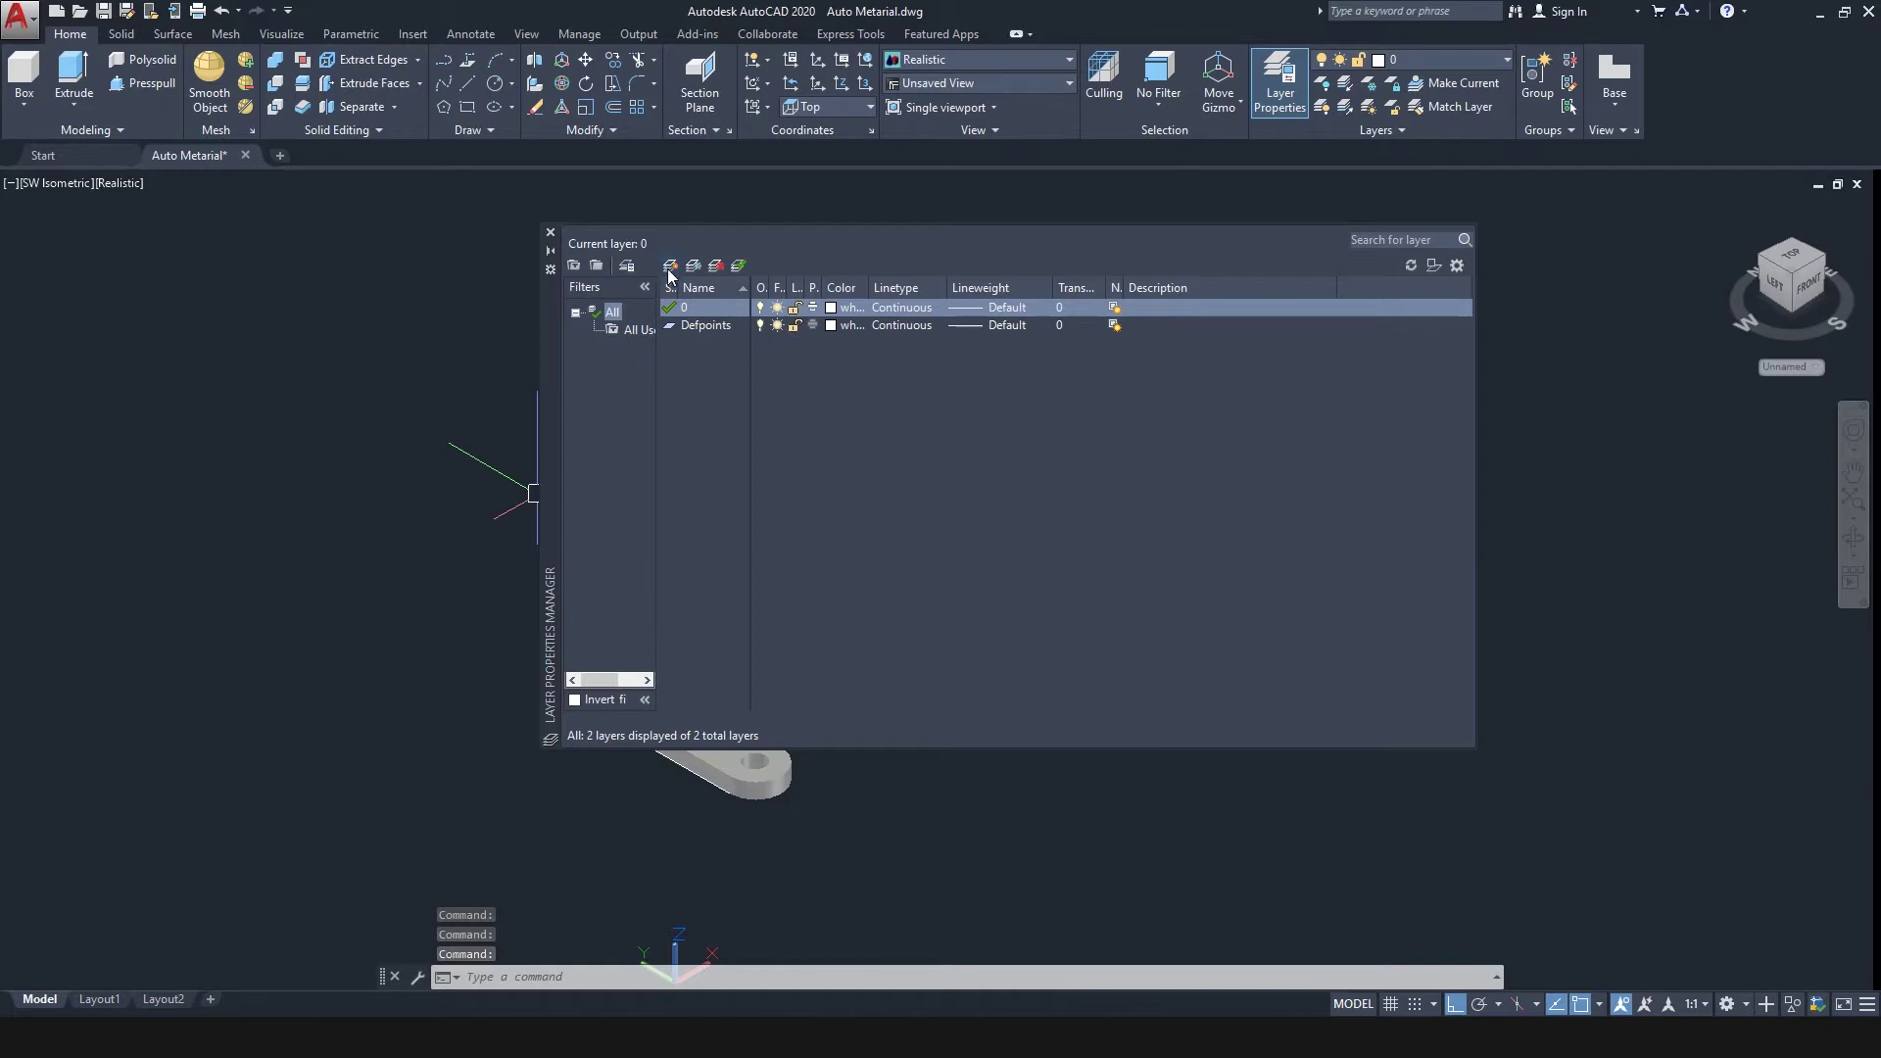
left_click(670, 266)
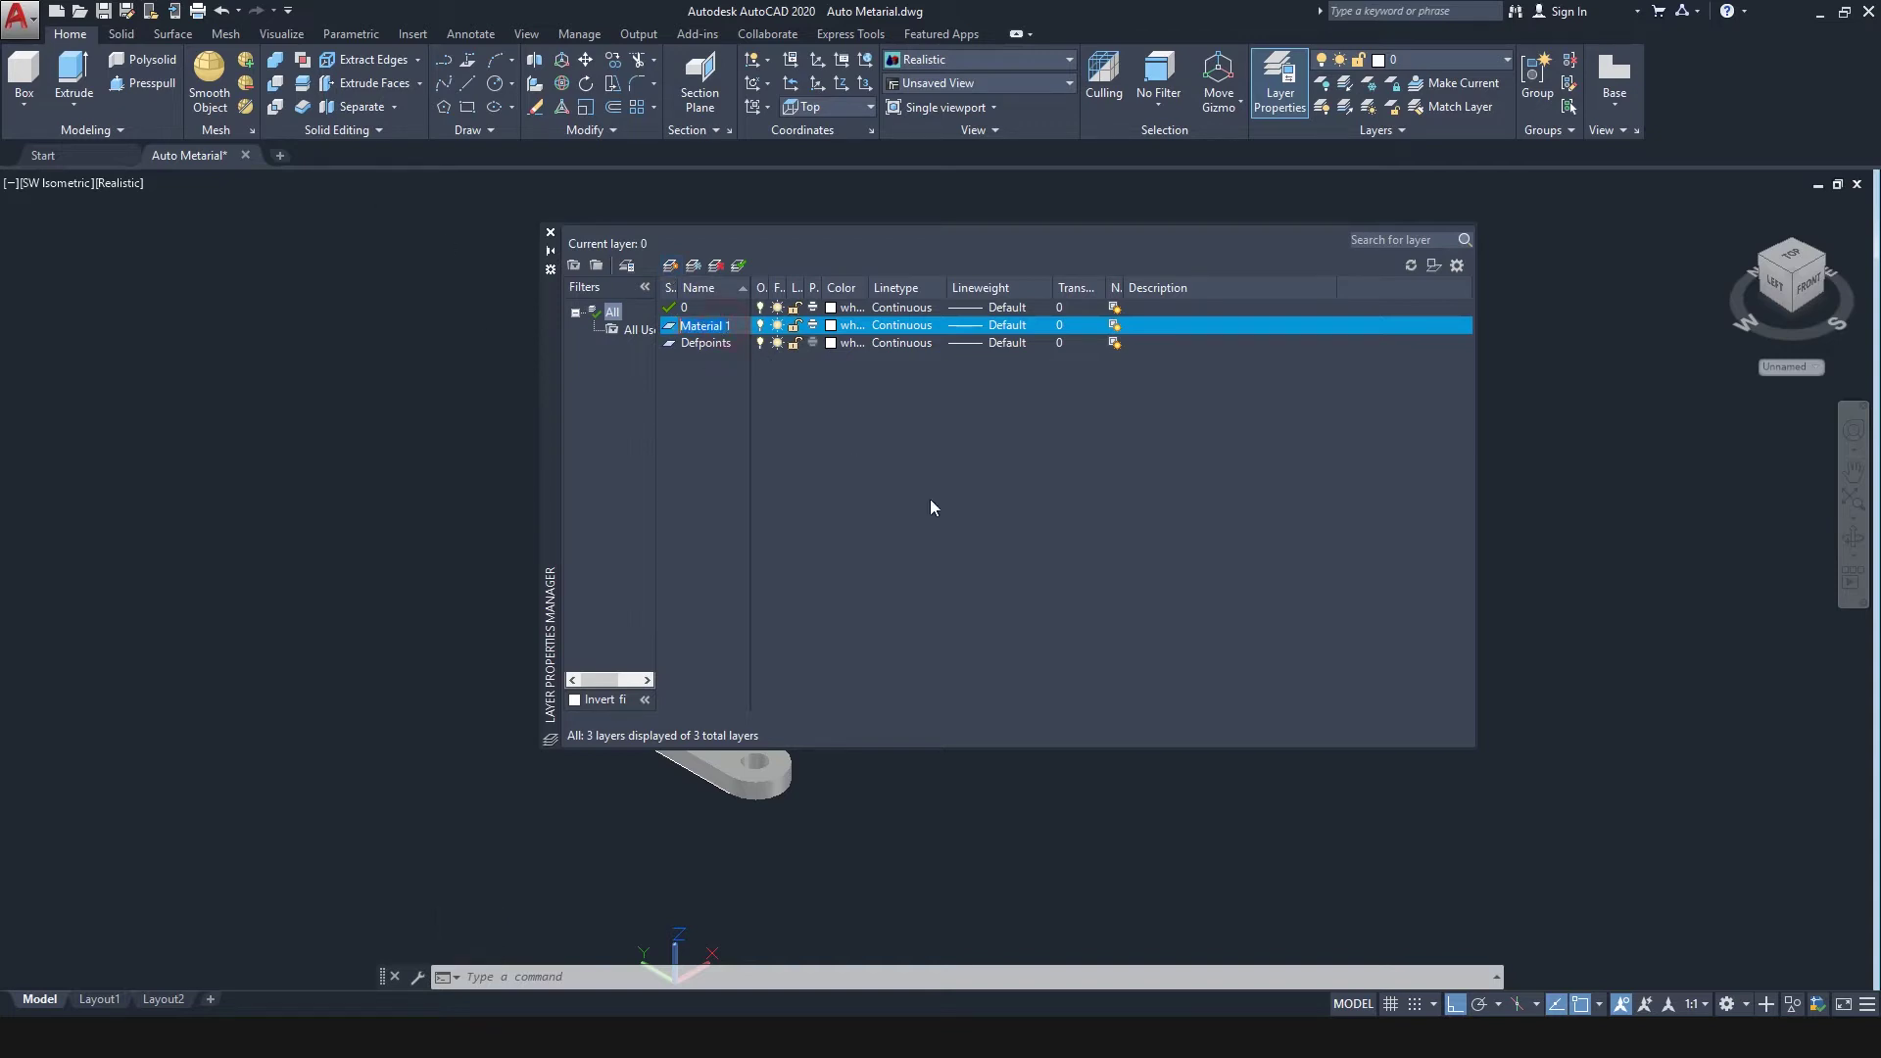
left_click(844, 326)
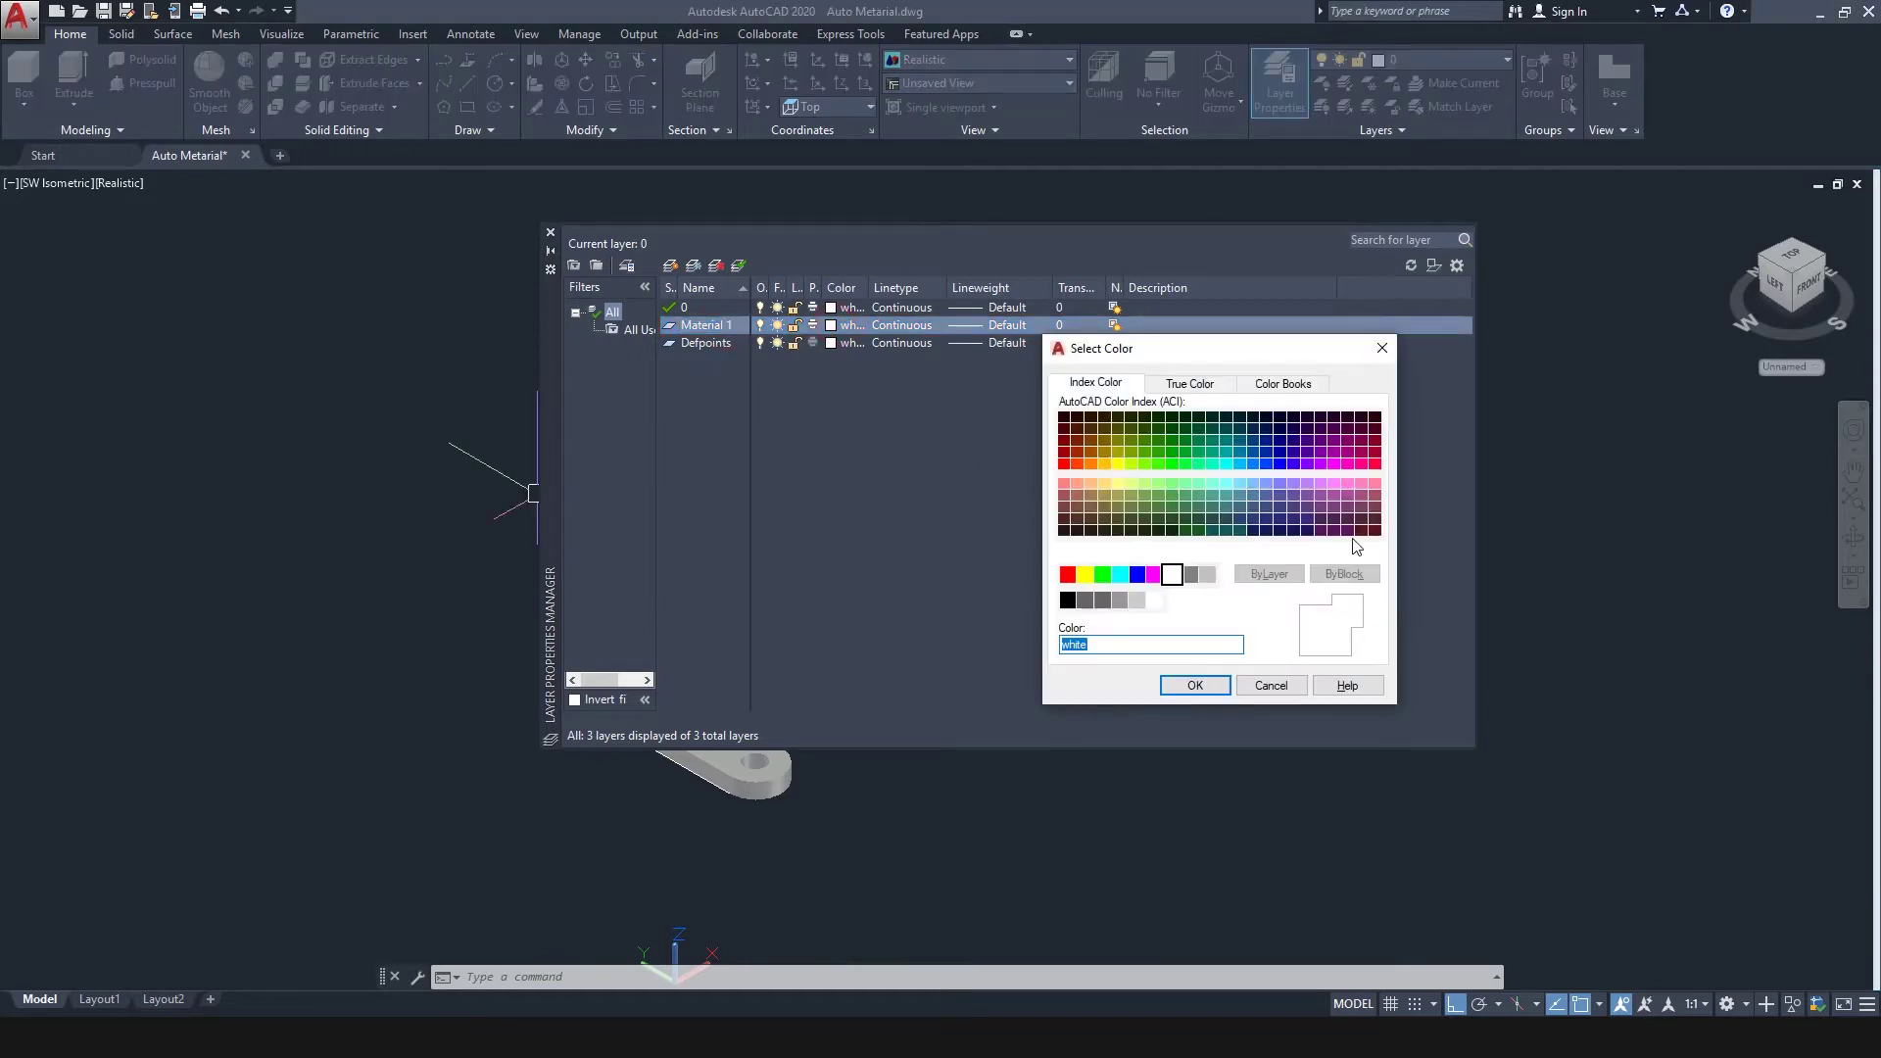
left_click(1374, 463)
left_click(1195, 686)
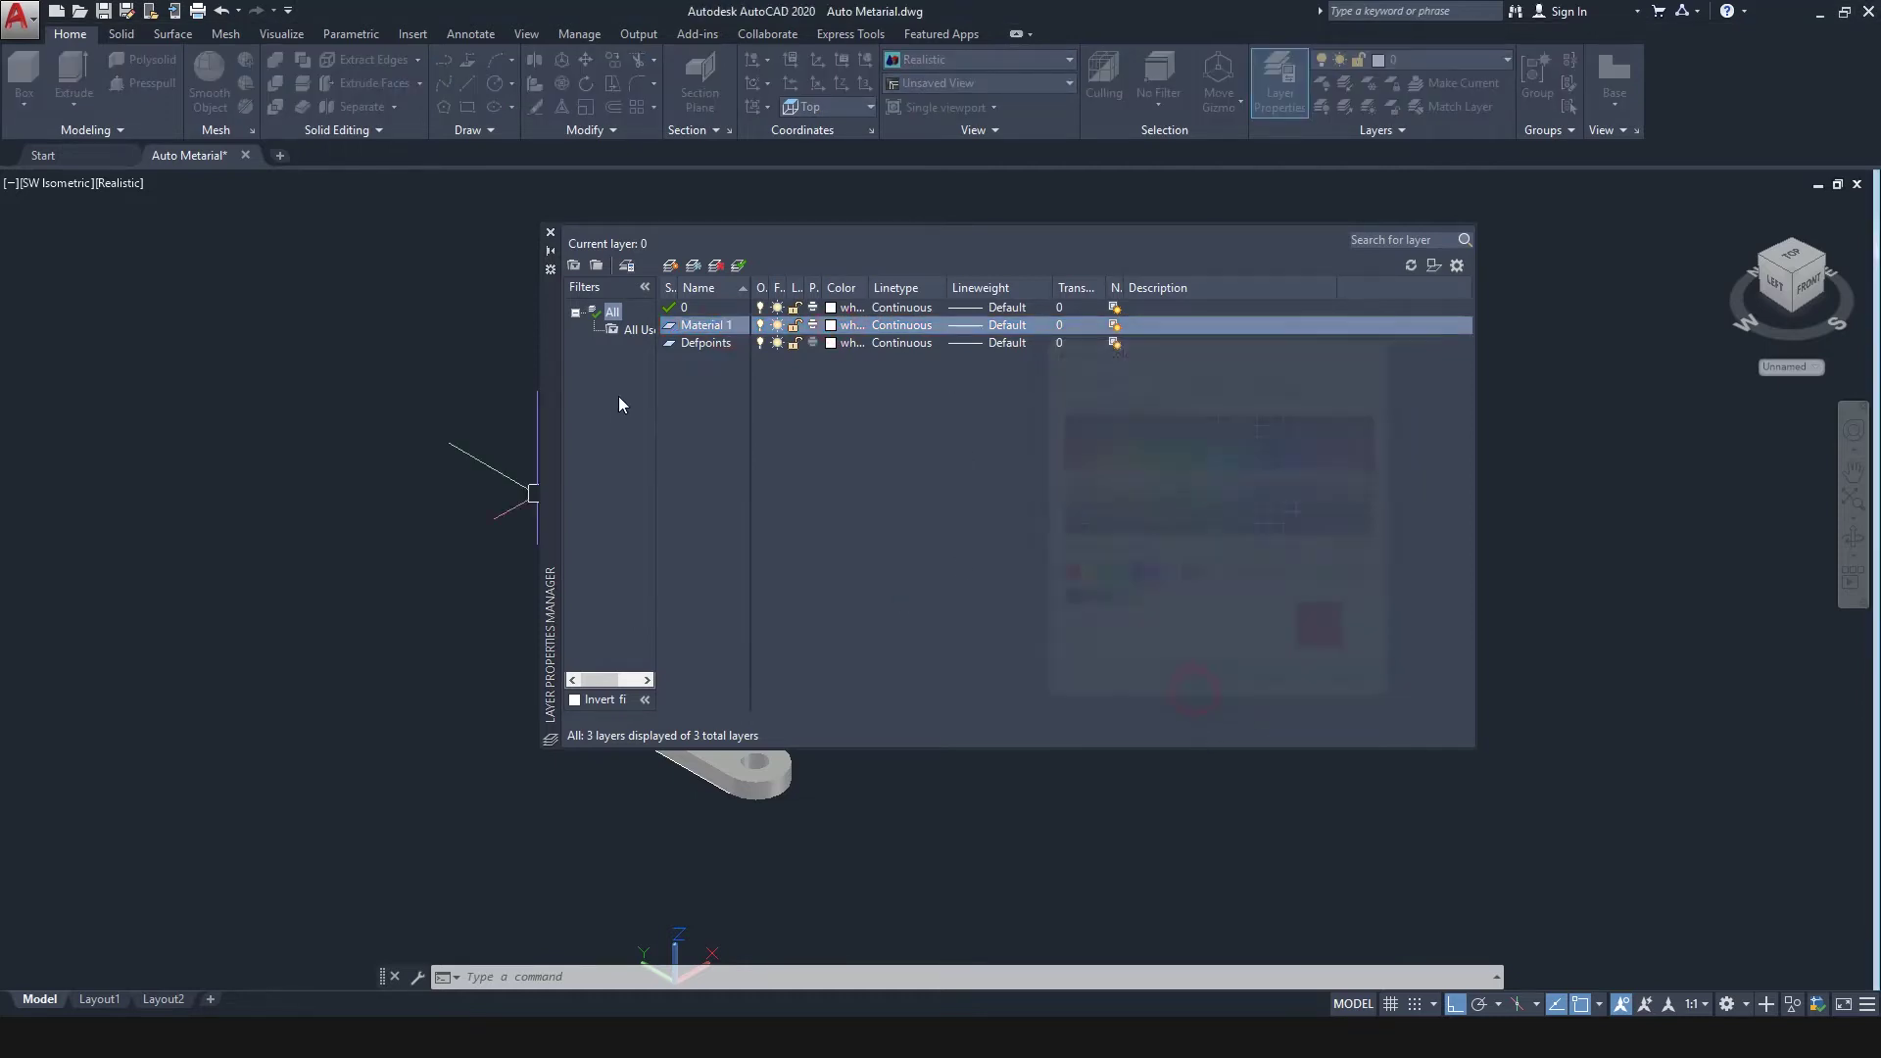
Step: Create a layer named Material 2 and set its colour to index 222
left_click(672, 266)
key("Return")
left_click(831, 343)
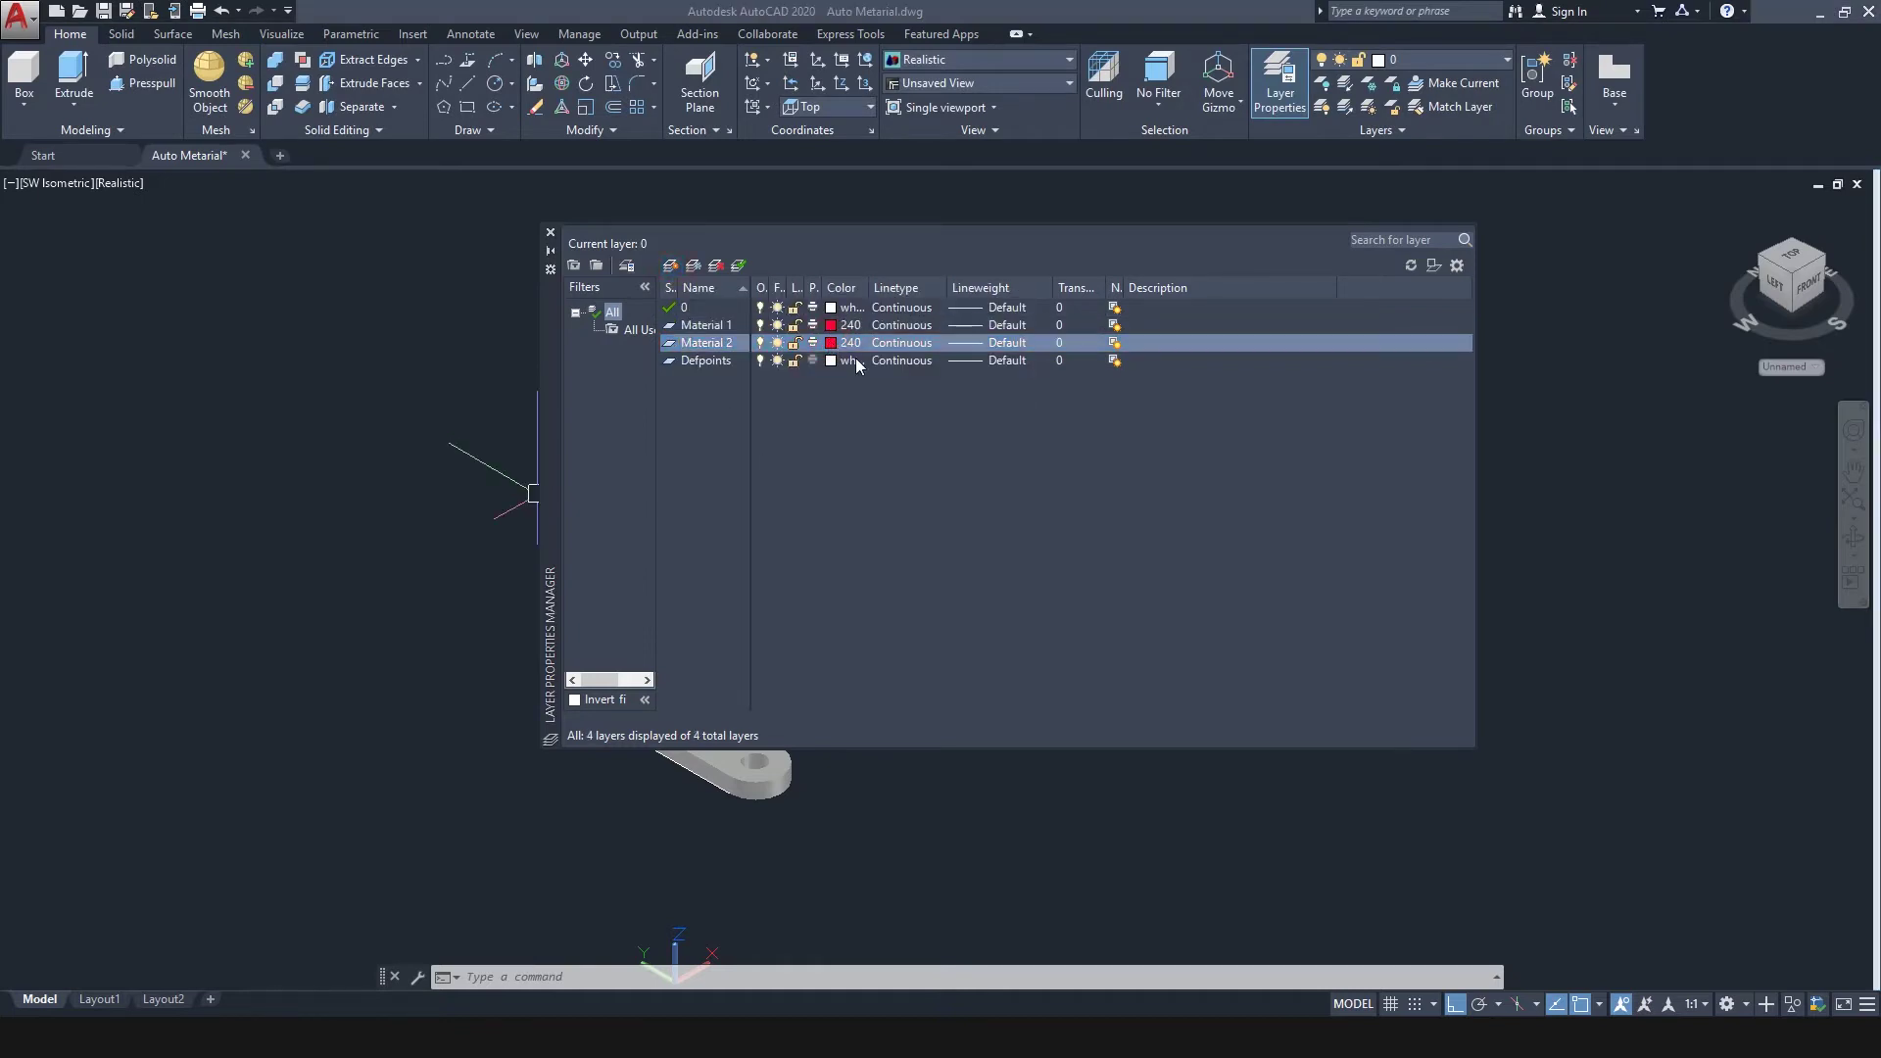
left_click(1348, 459)
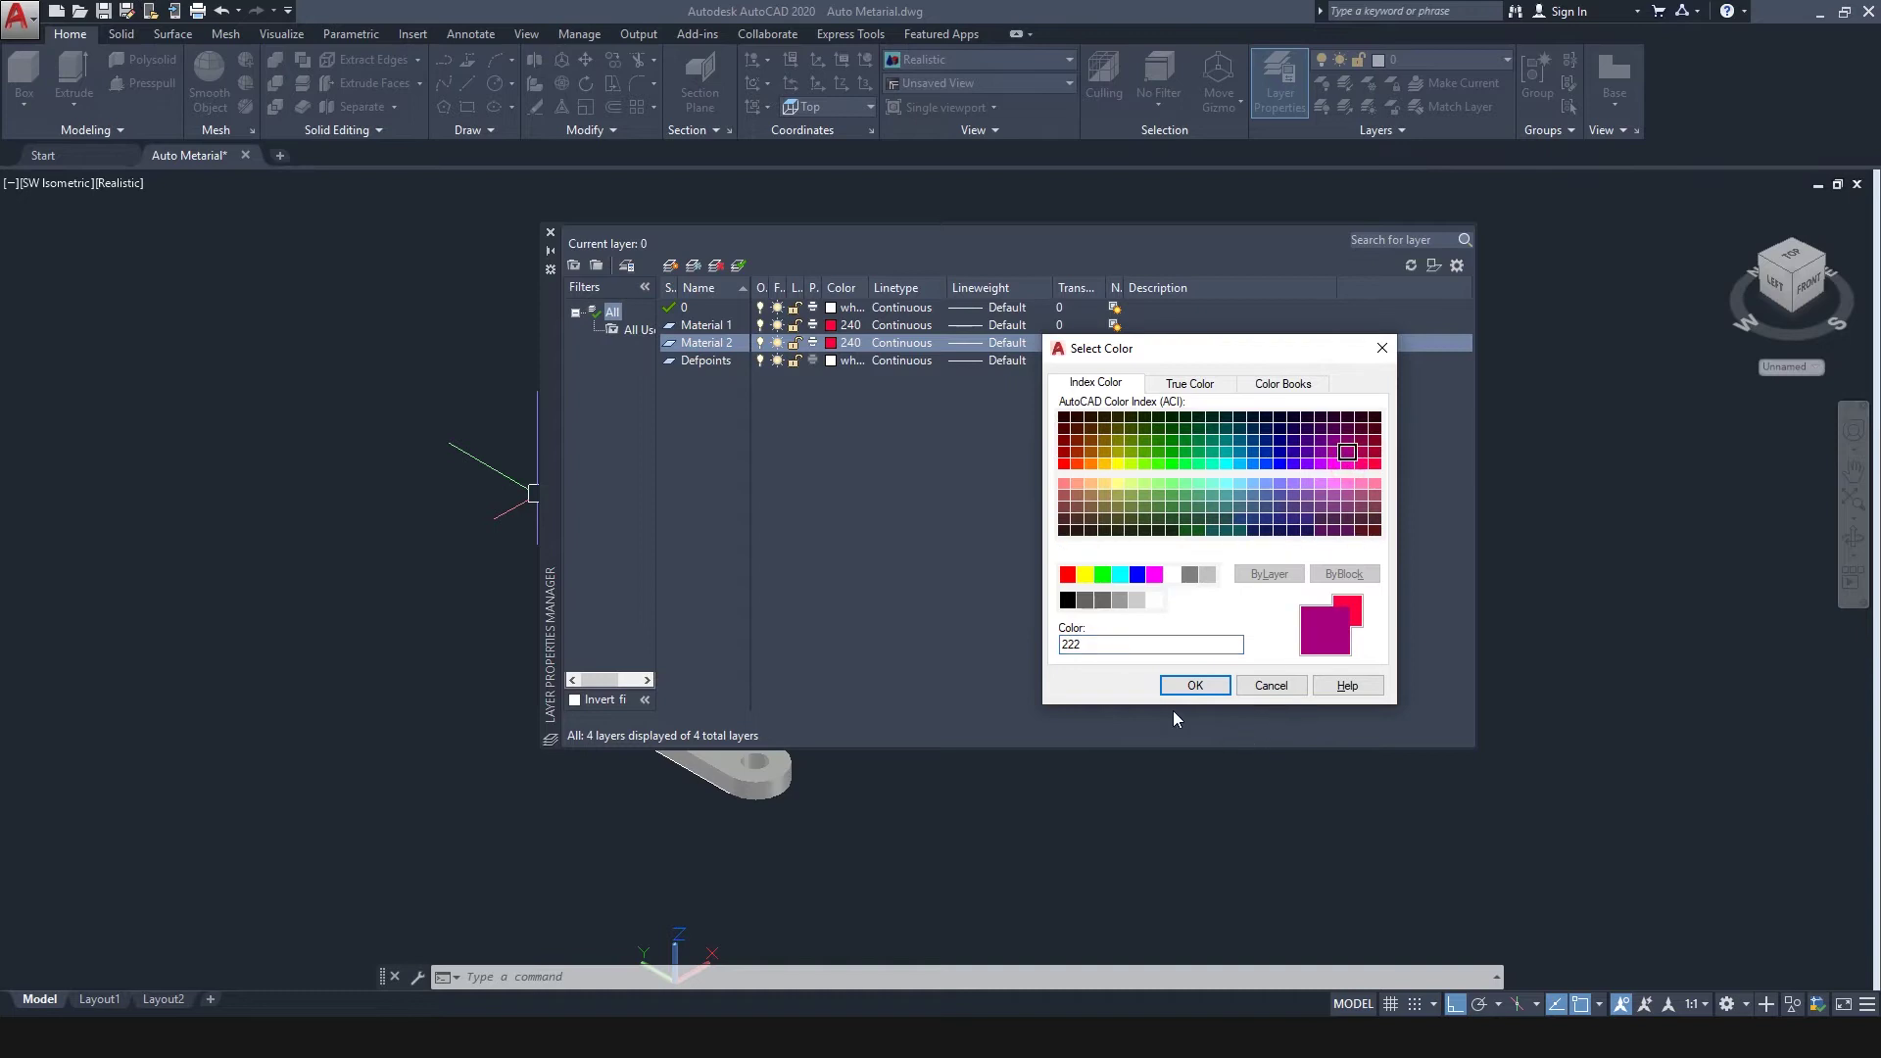
left_click(1195, 685)
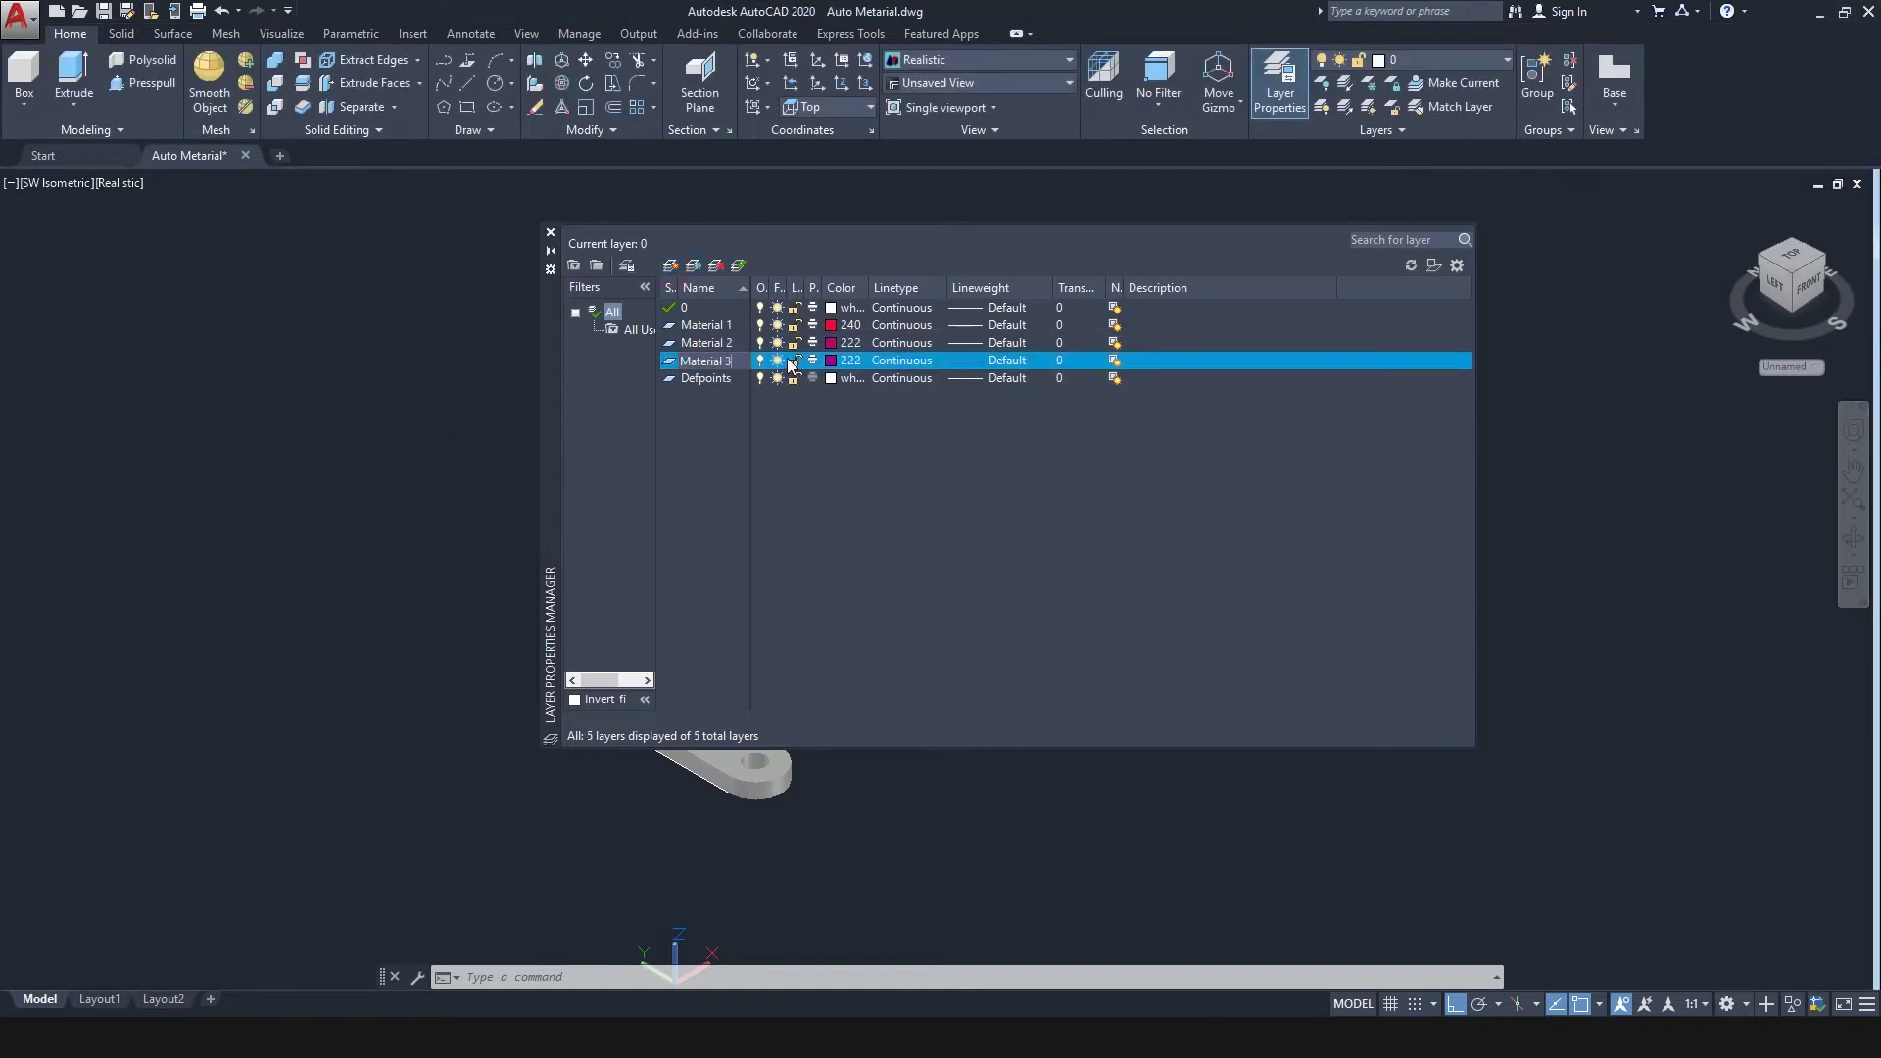
Step: Set the colour of the Material 3 layer to index 192
left_click(829, 360)
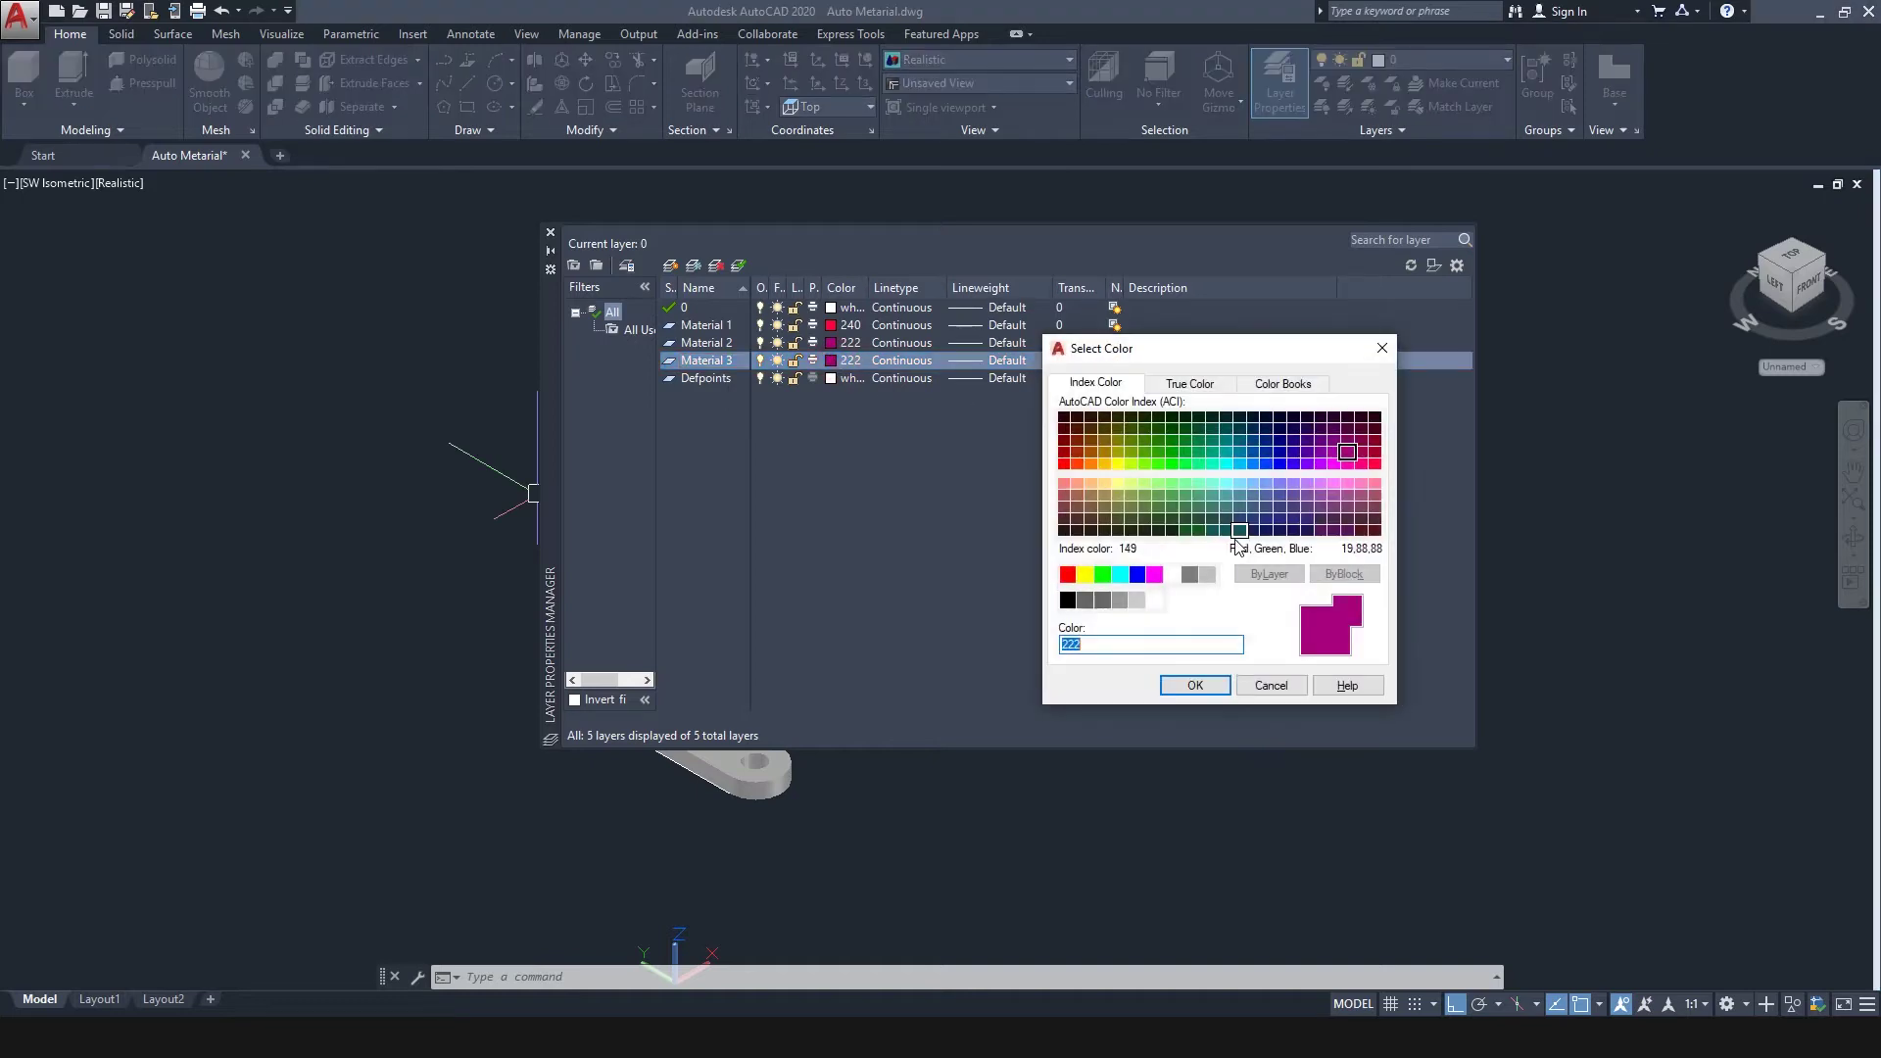
left_click(1307, 452)
left_click(1193, 686)
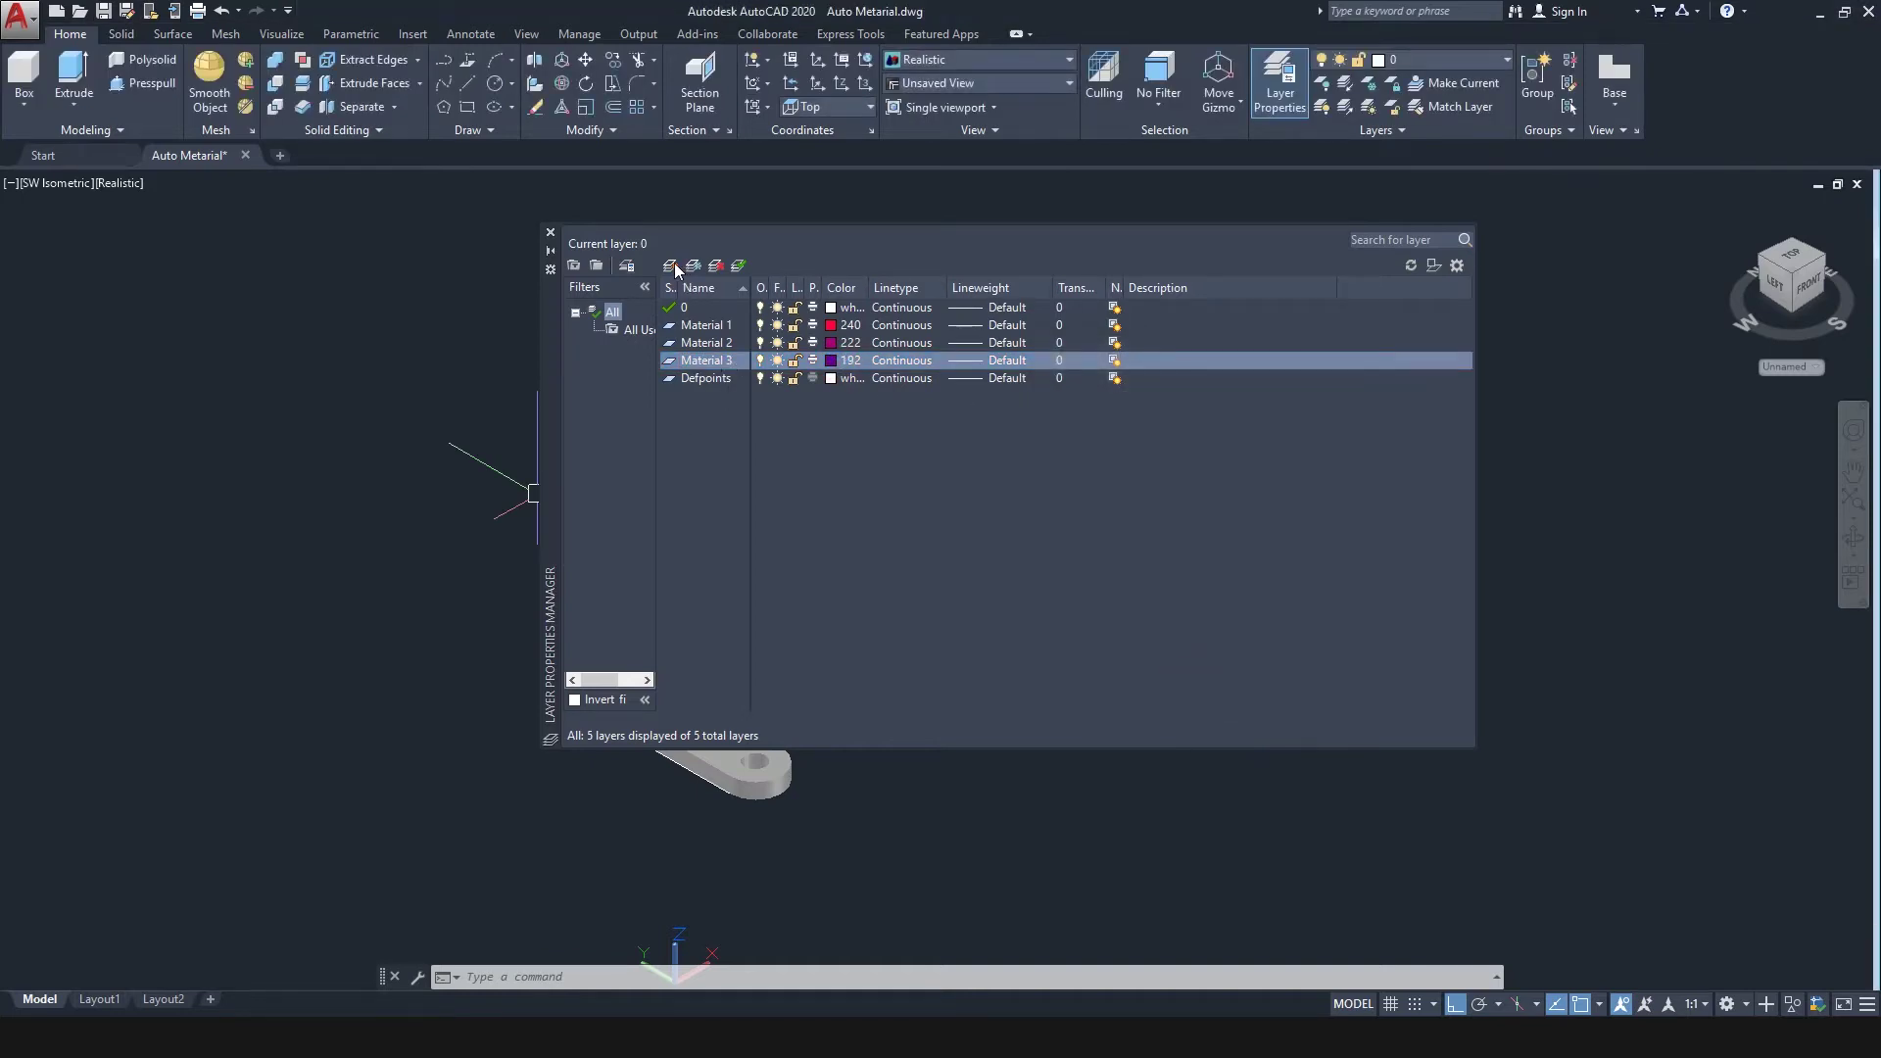
Step: Create a layer named Material 4 and set its colour to index 152
type("Material 4")
key("Return")
left_click(830, 379)
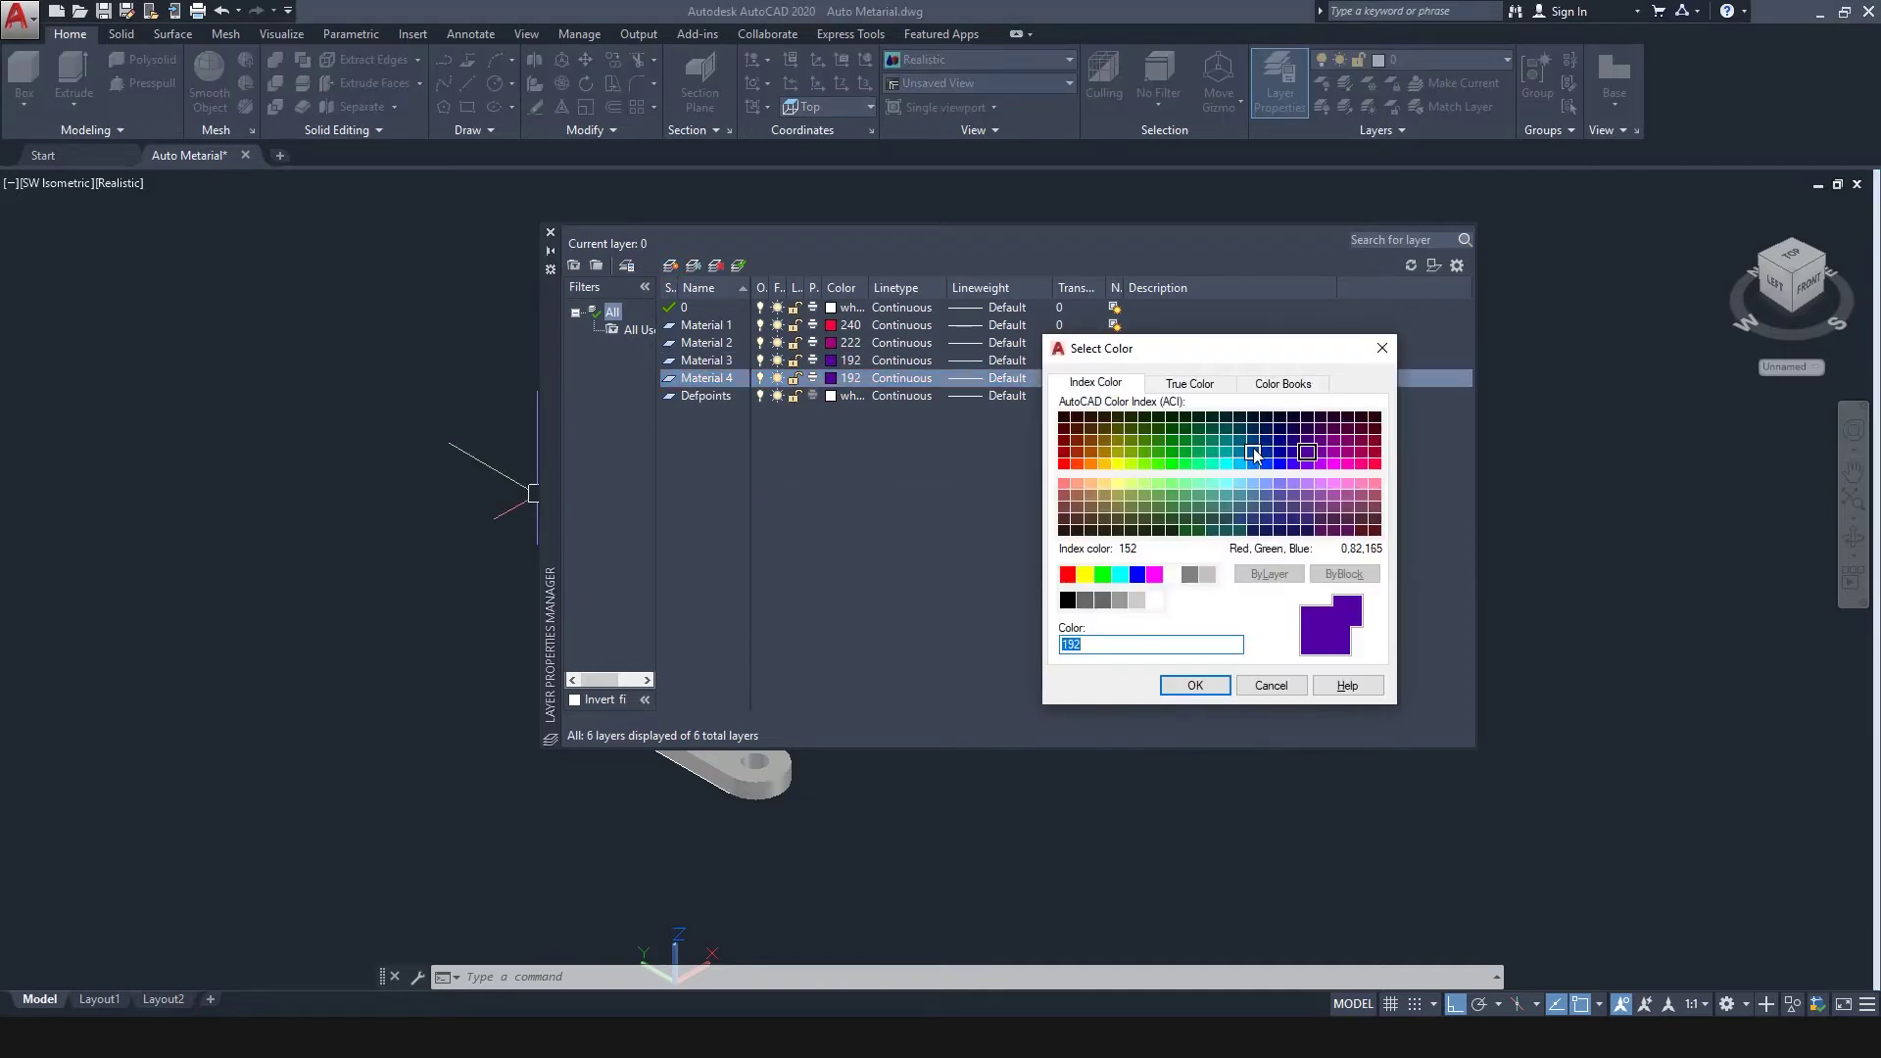
left_click(1253, 453)
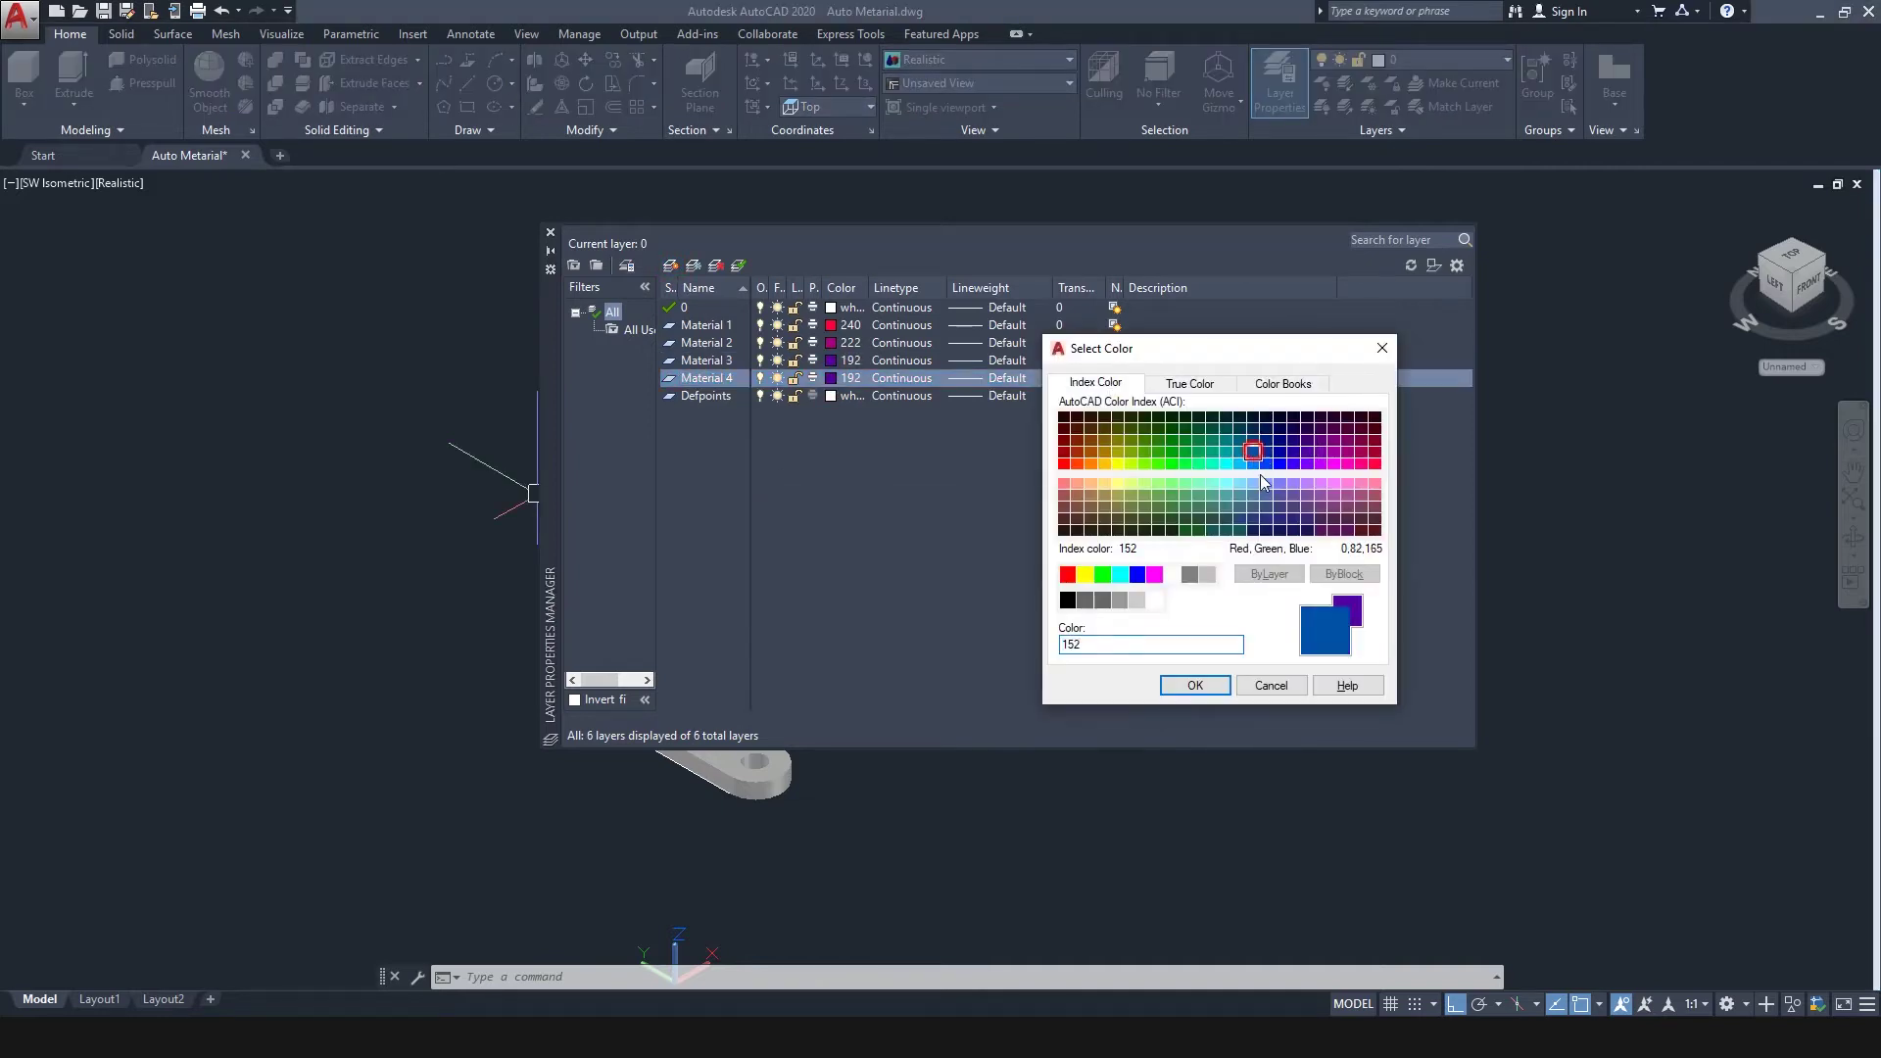
left_click(1194, 685)
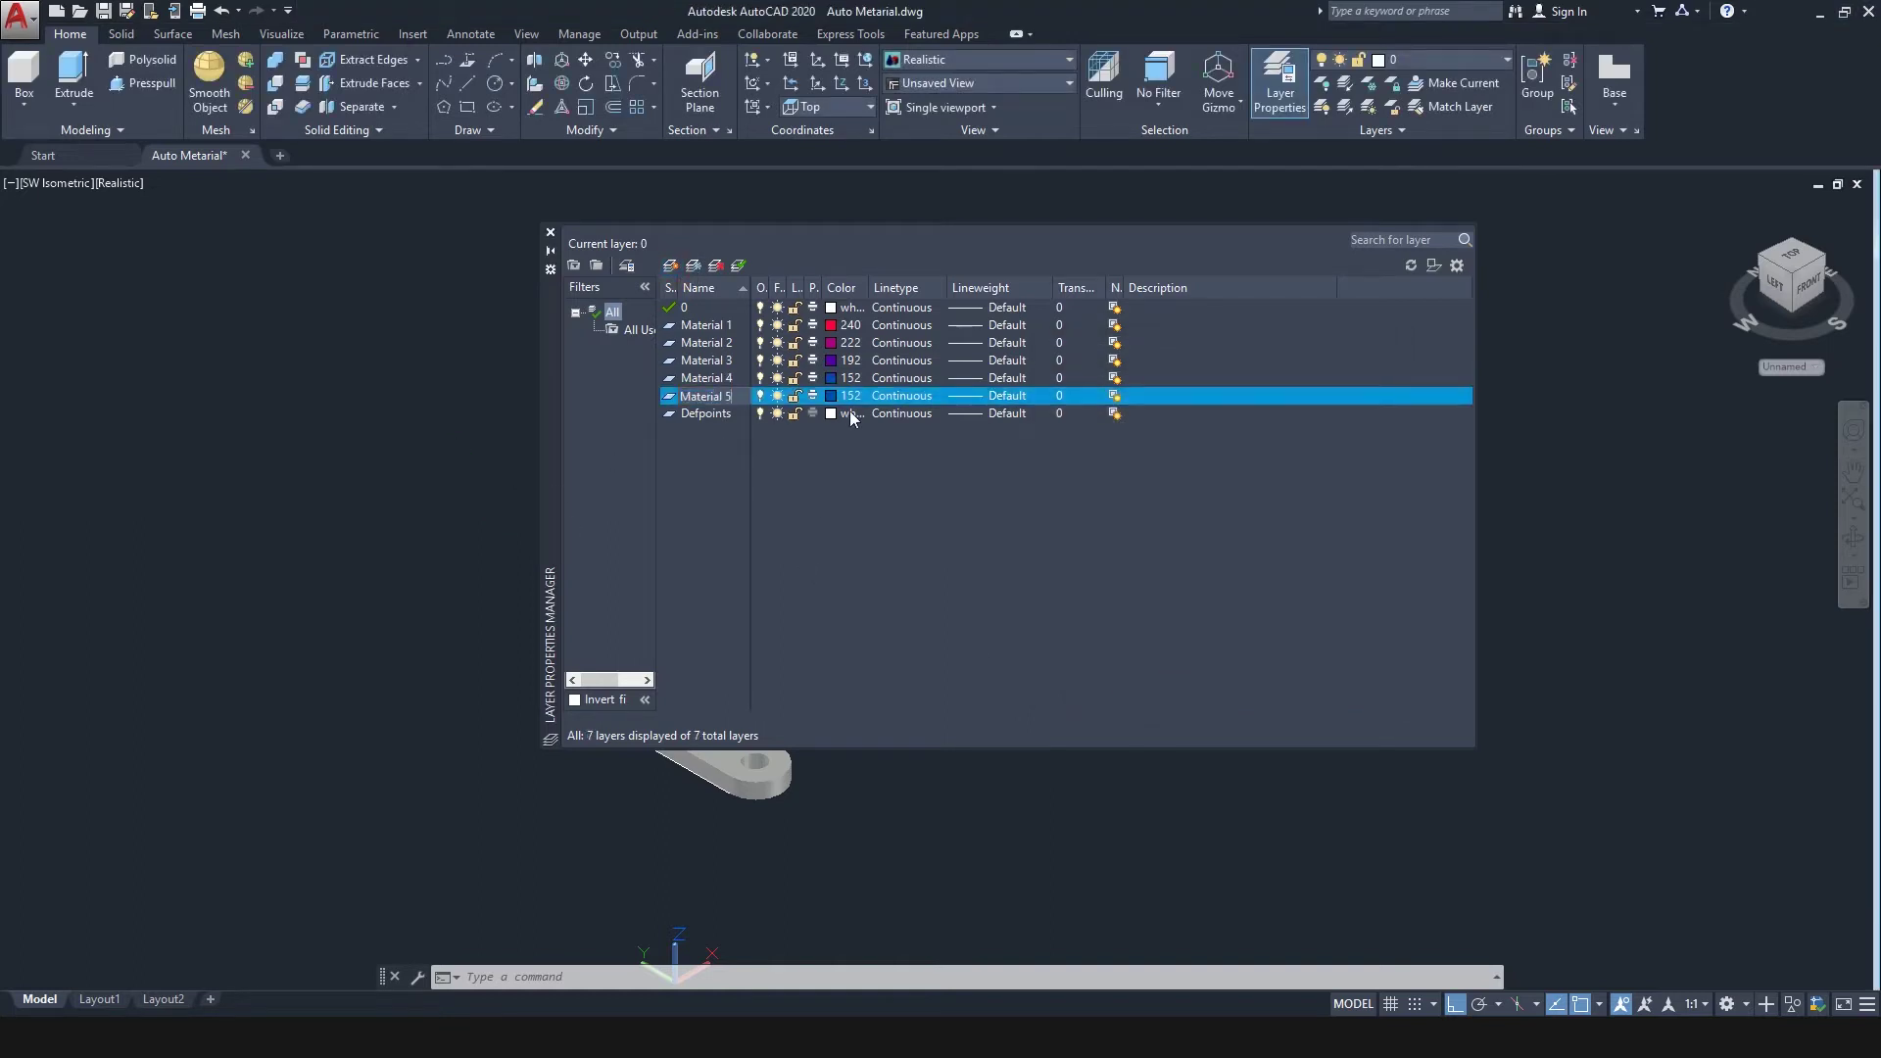
Step: Set the colour of the Material 5 layer to index 130
left_click(833, 397)
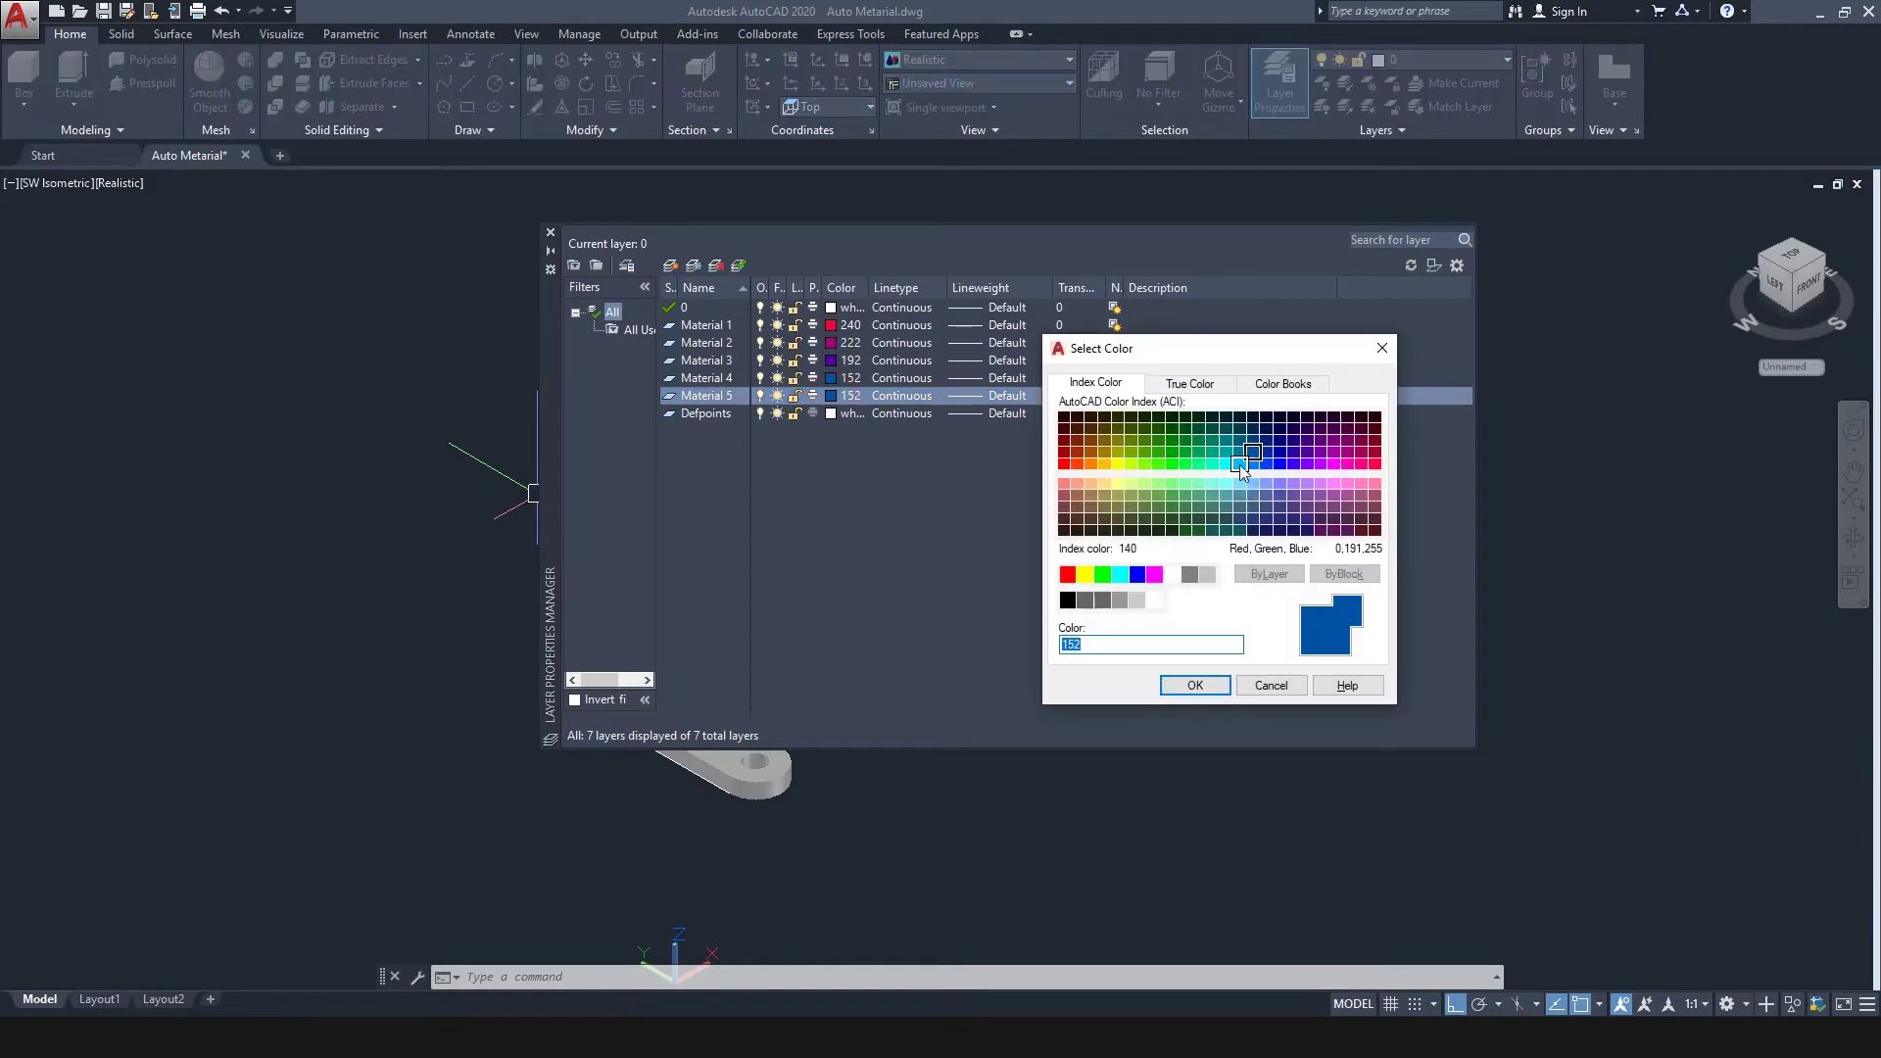
left_click(1226, 463)
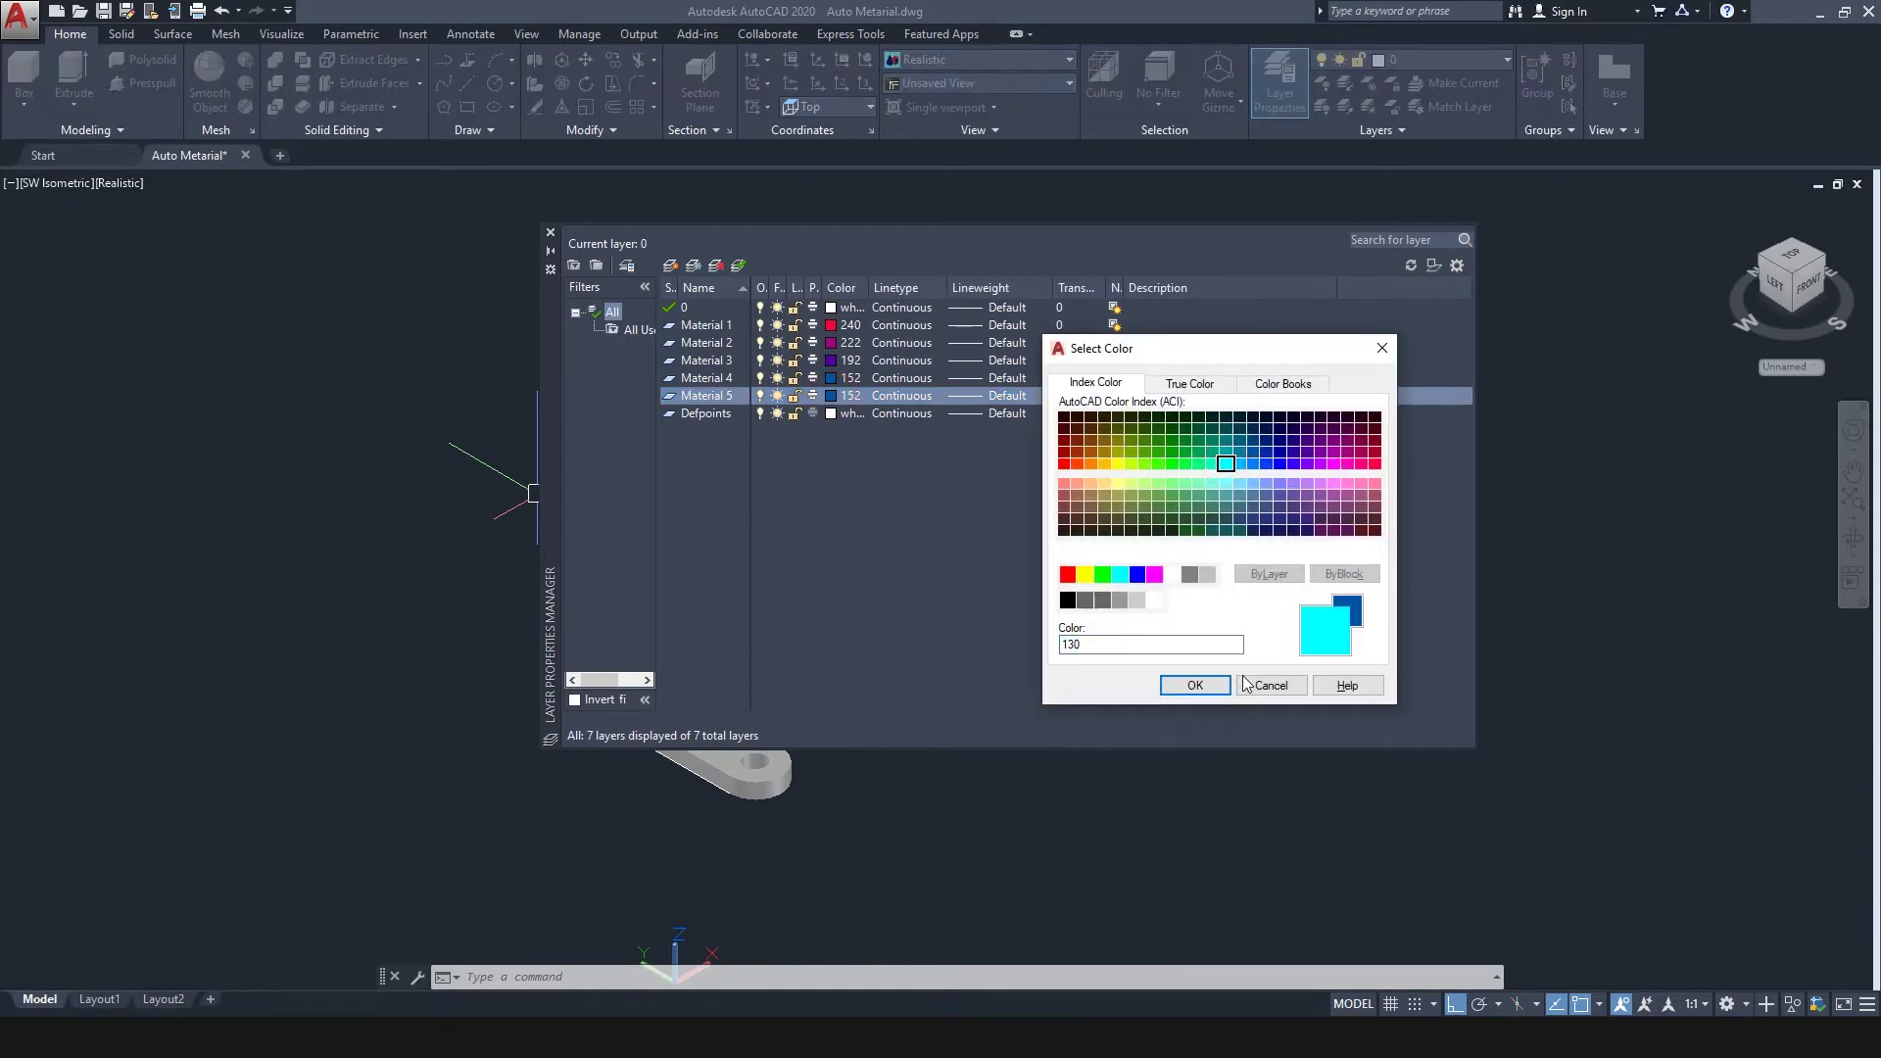
left_click(1195, 686)
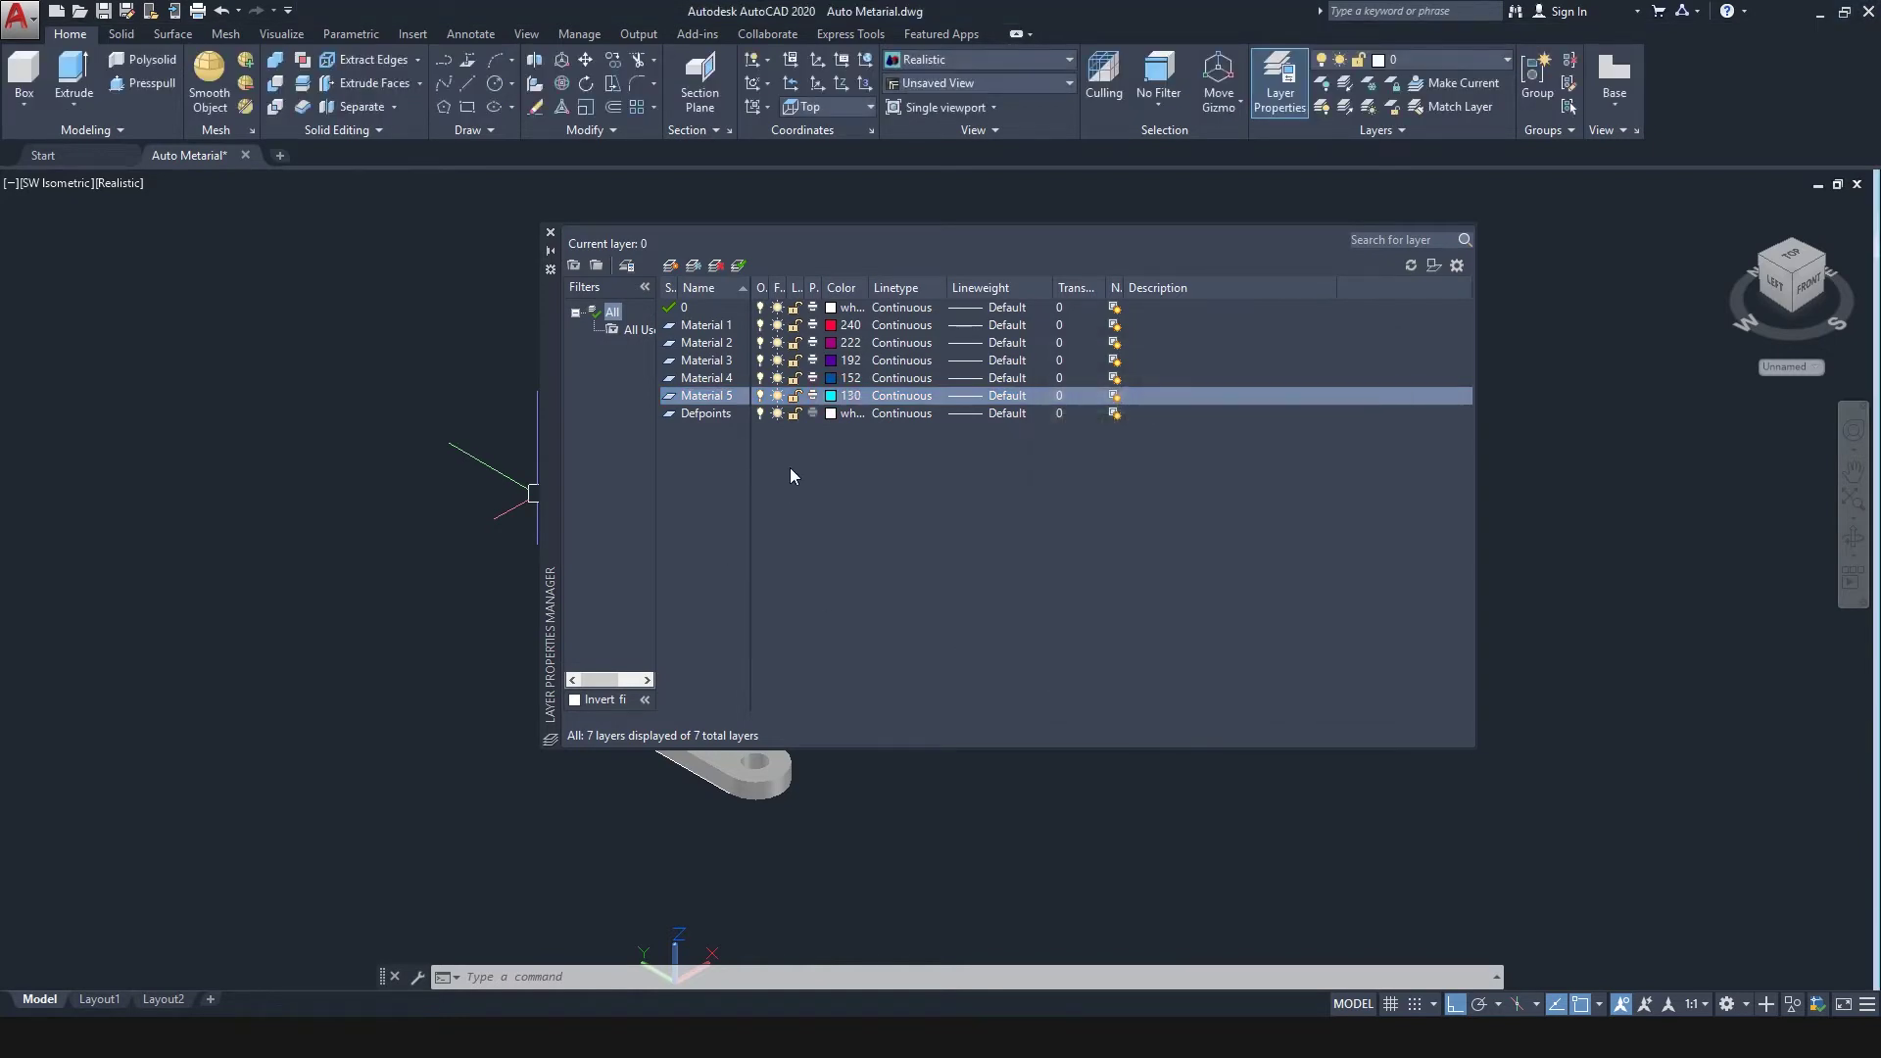
Step: Create a layer named Material 6 and set its colour to index 100
left_click(670, 266)
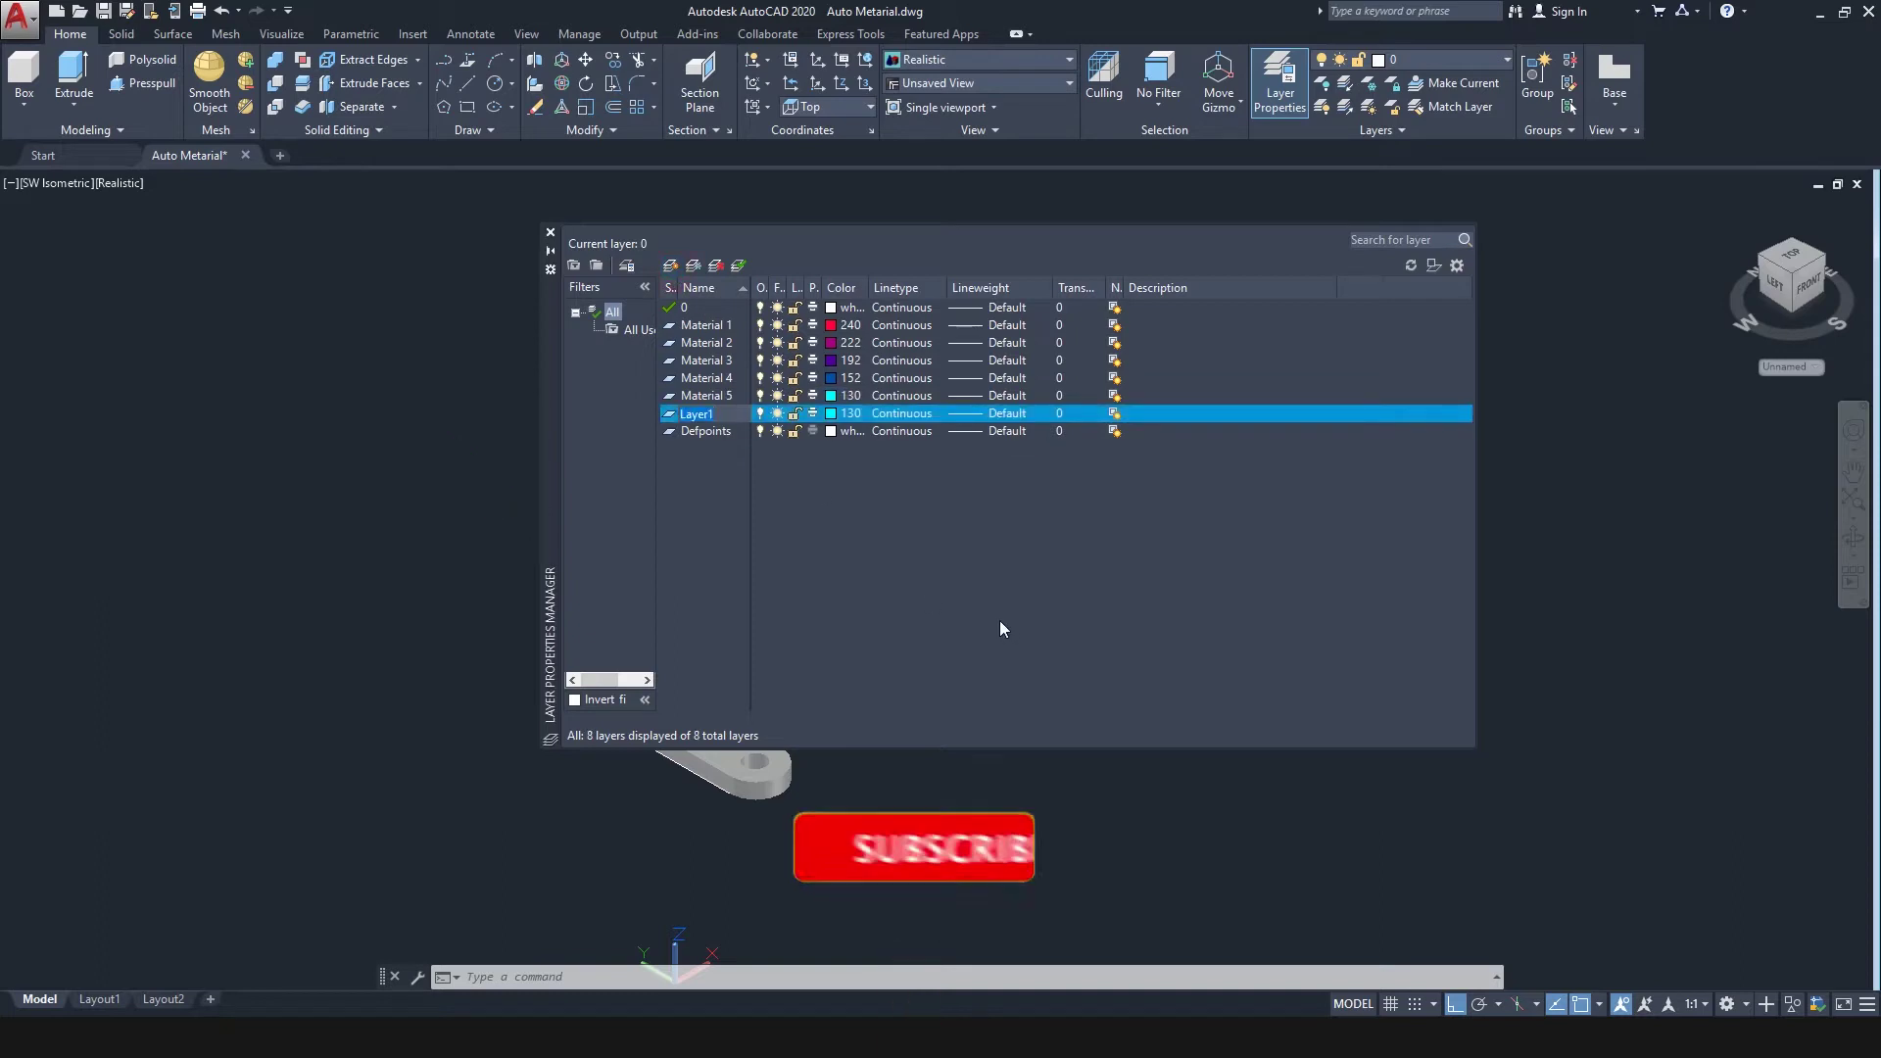
left_click(846, 414)
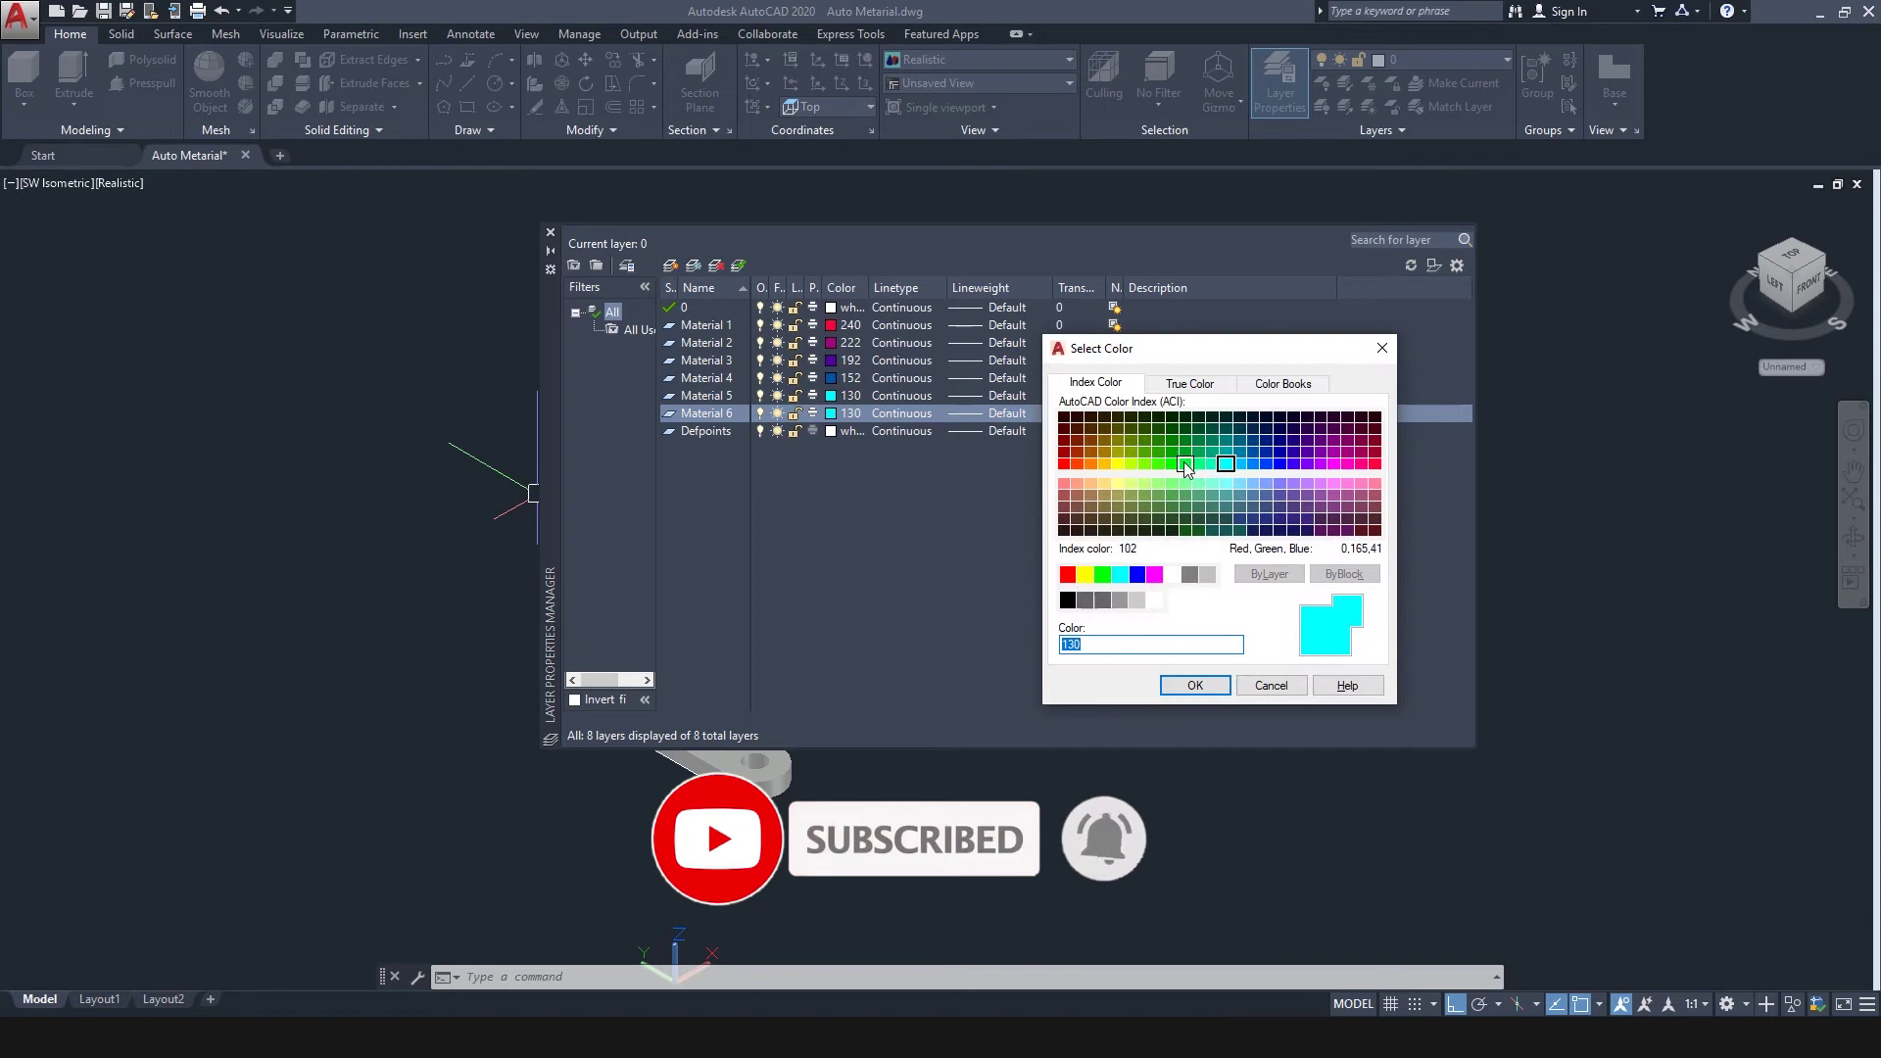
left_click(1184, 464)
left_click(1180, 685)
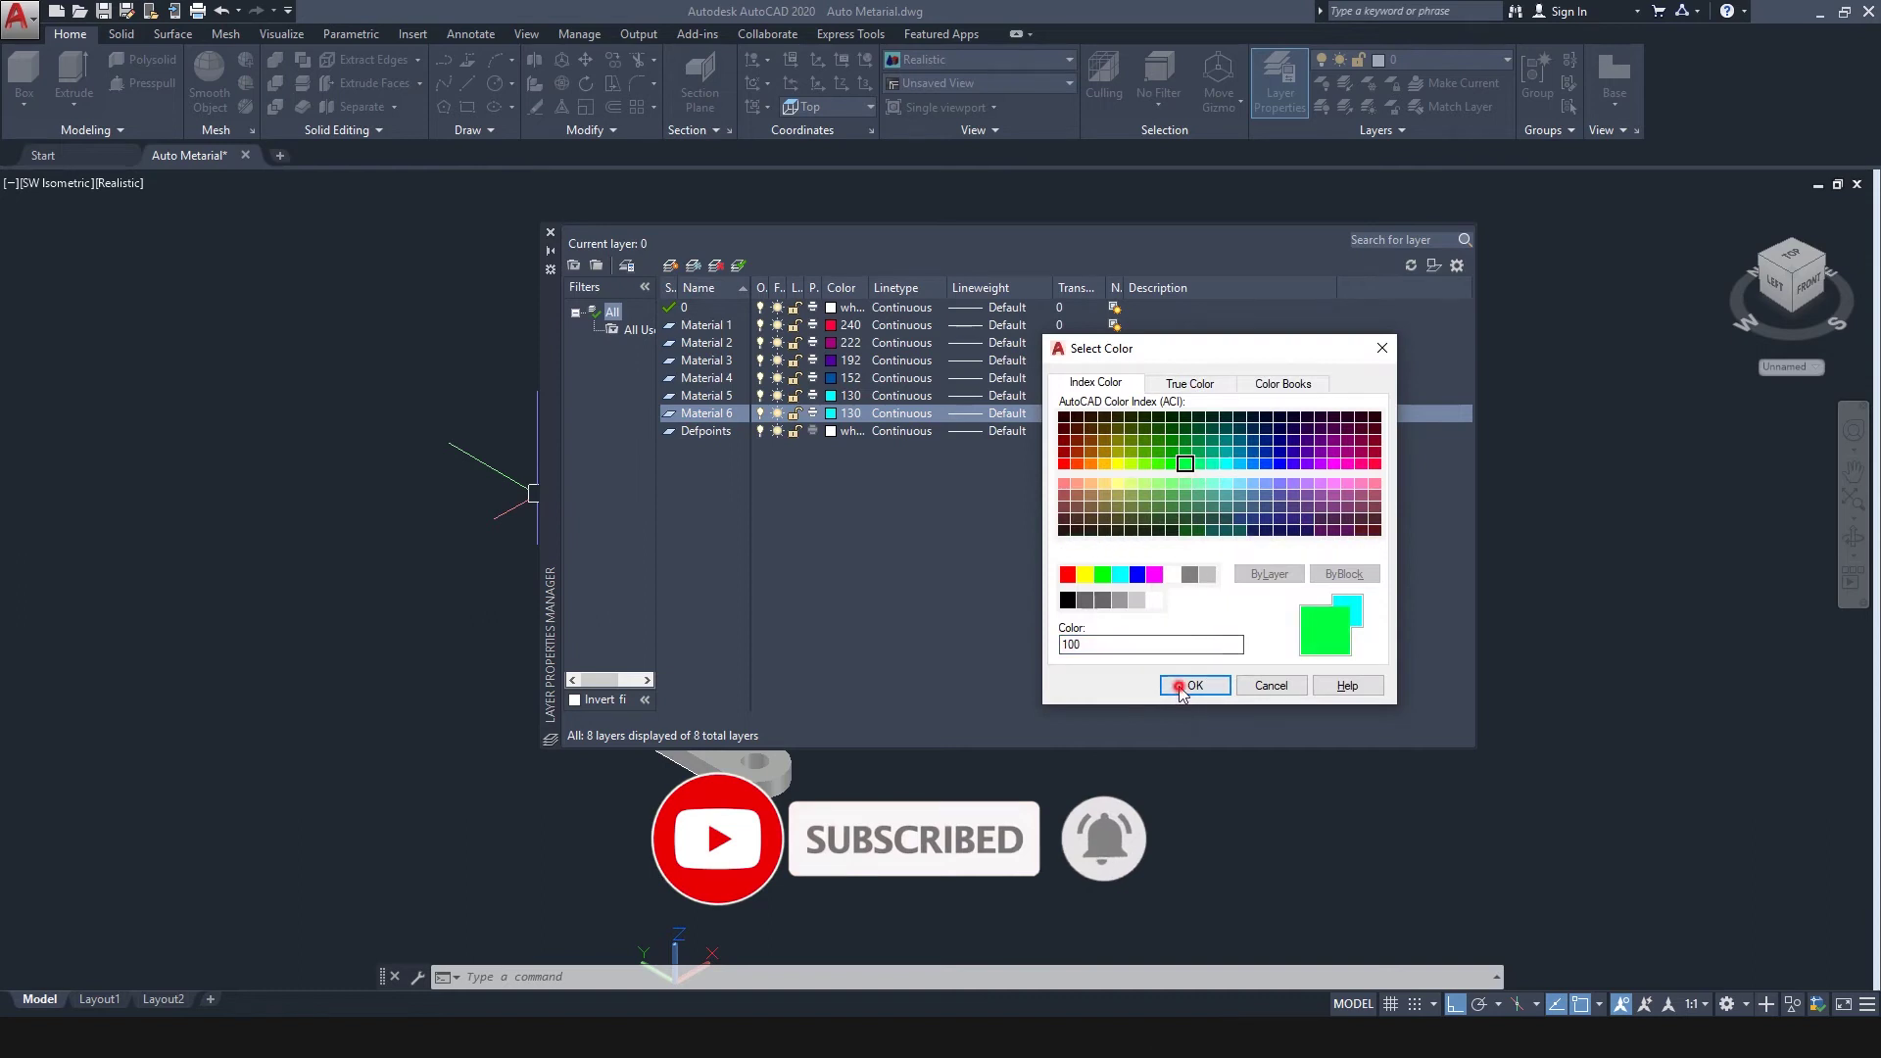
Step: Create a layer named Material 7 and set its colour to index 60
left_click(670, 265)
type("Material 7")
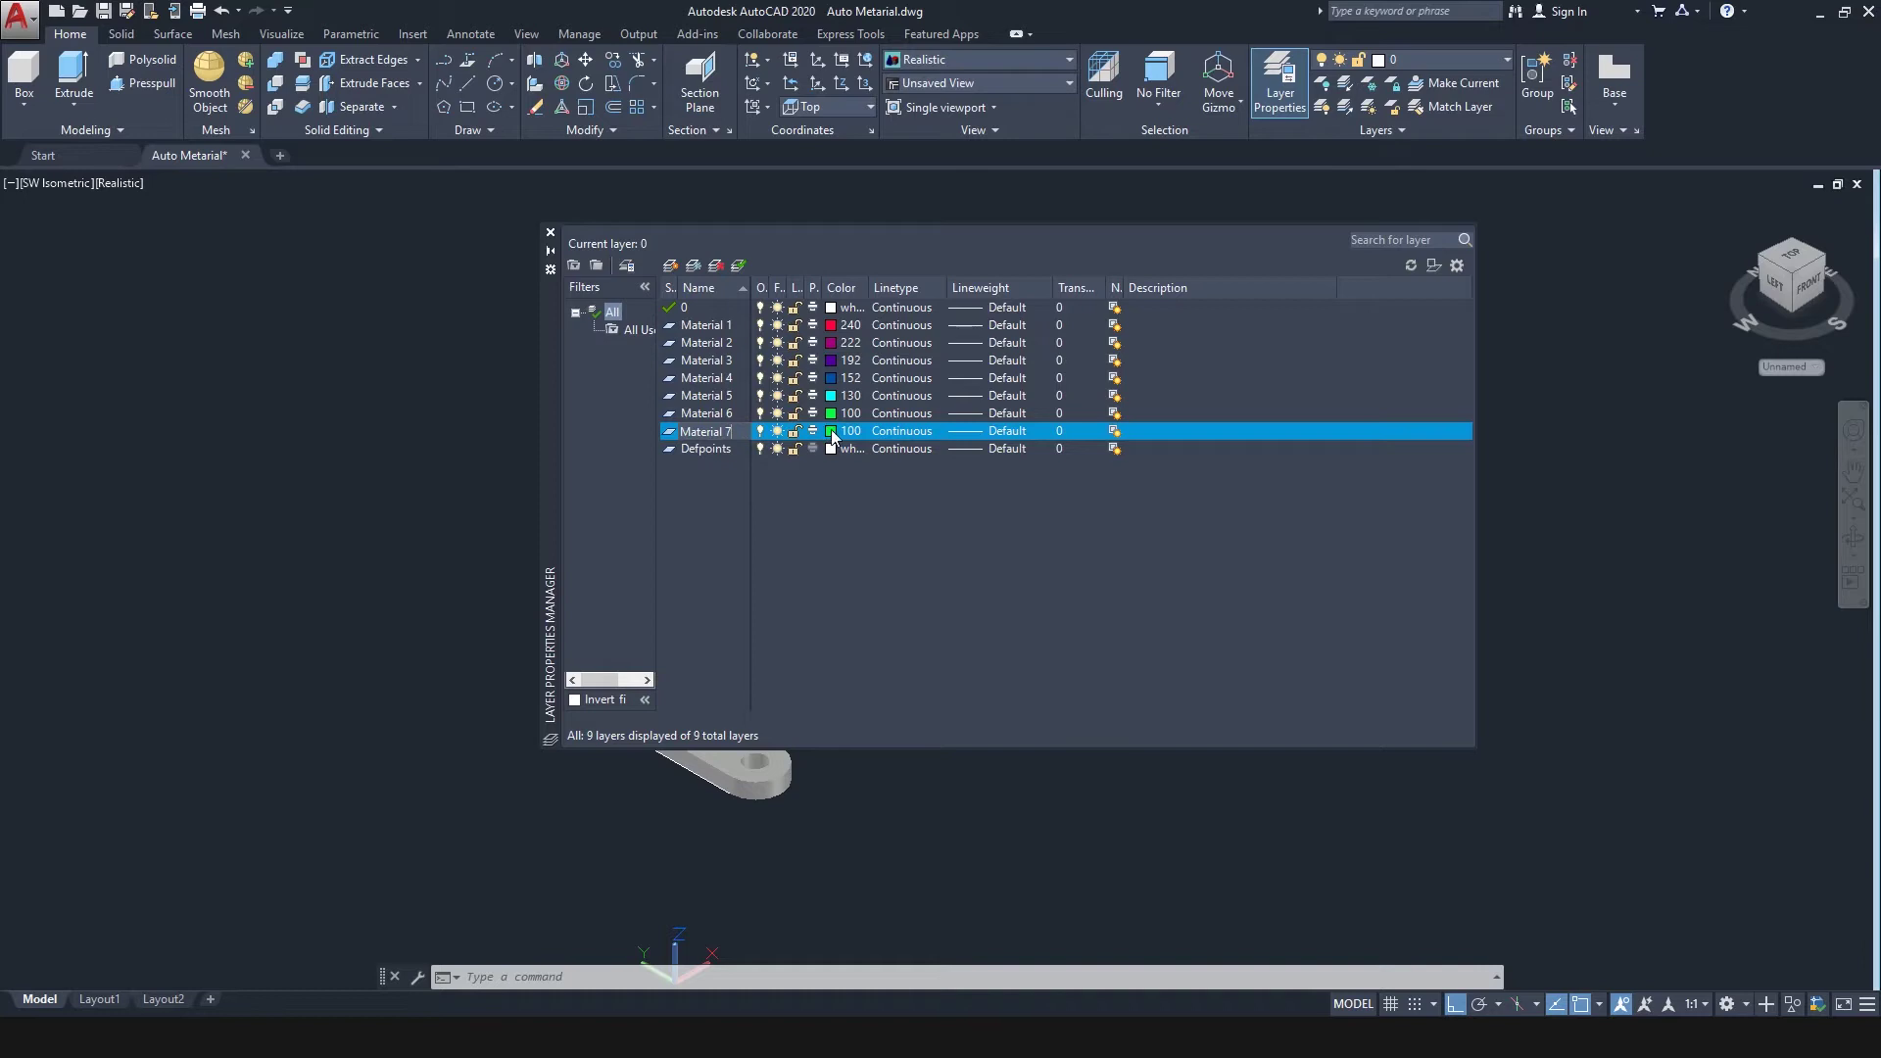
left_click(832, 431)
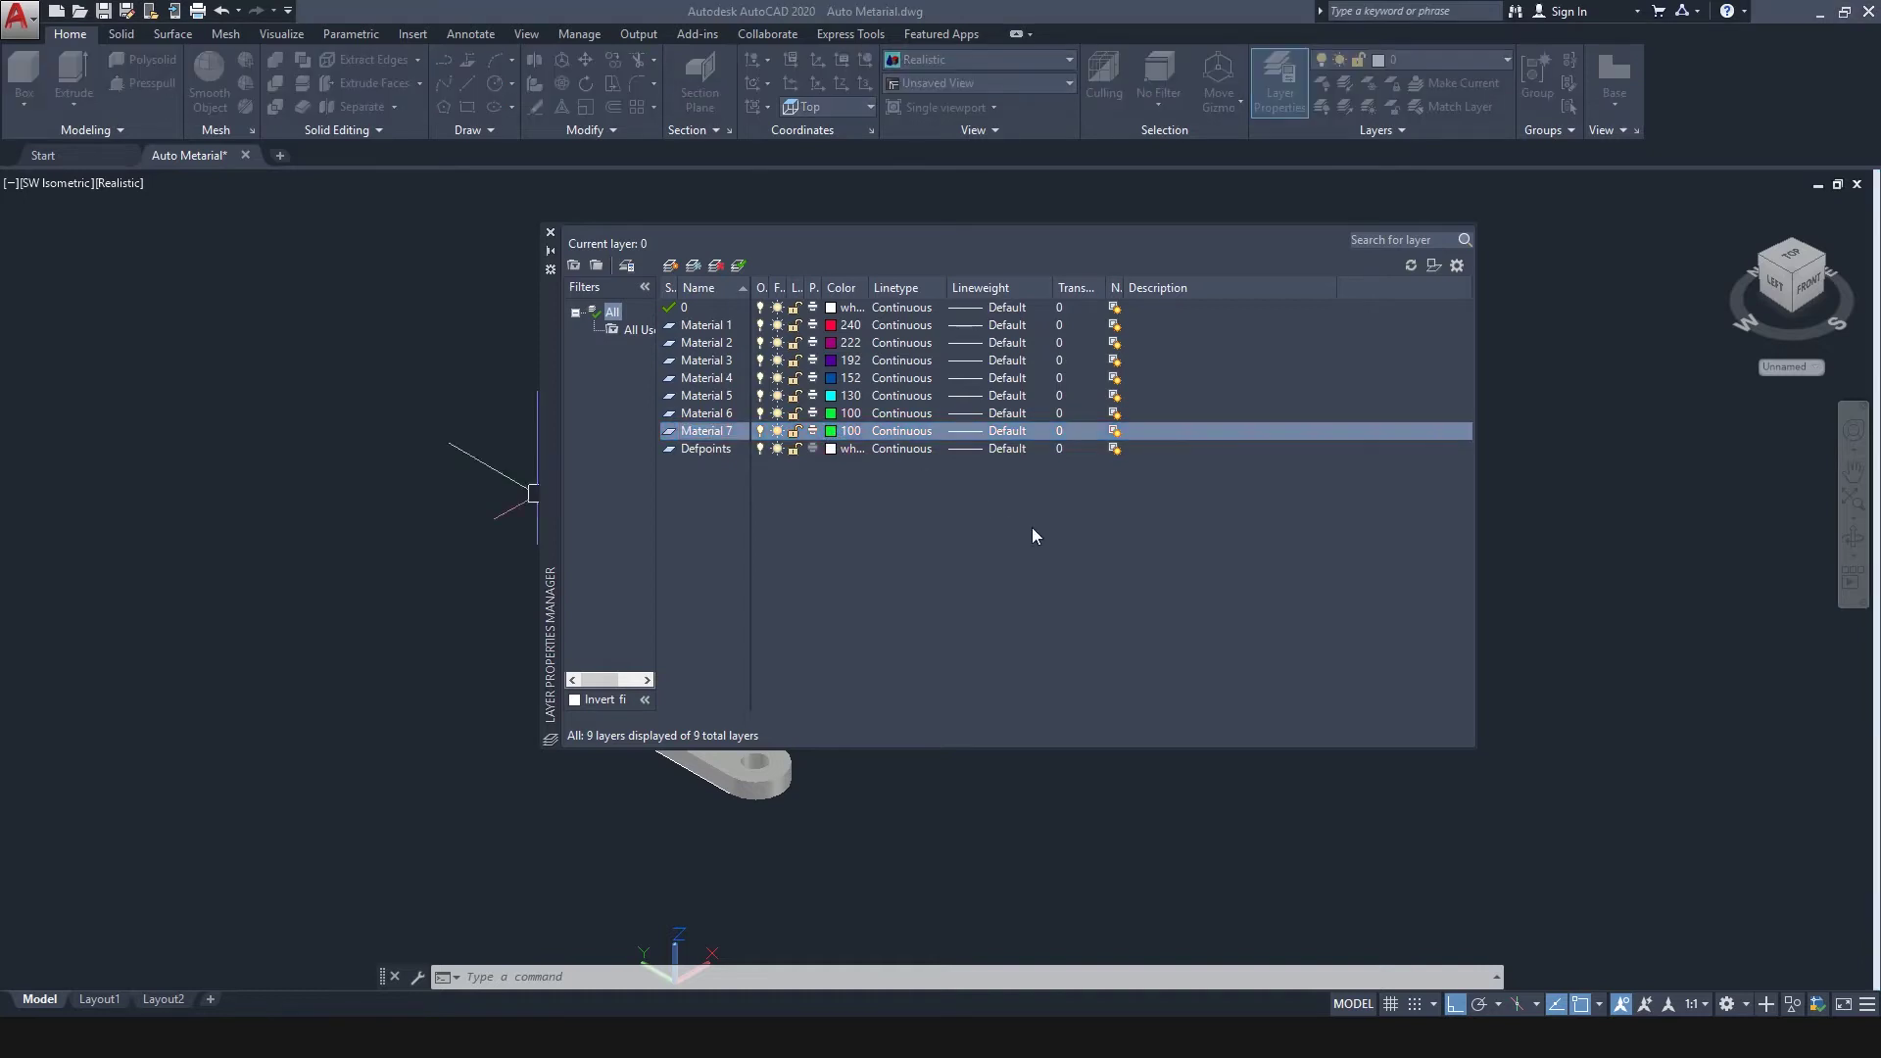
left_click(1144, 464)
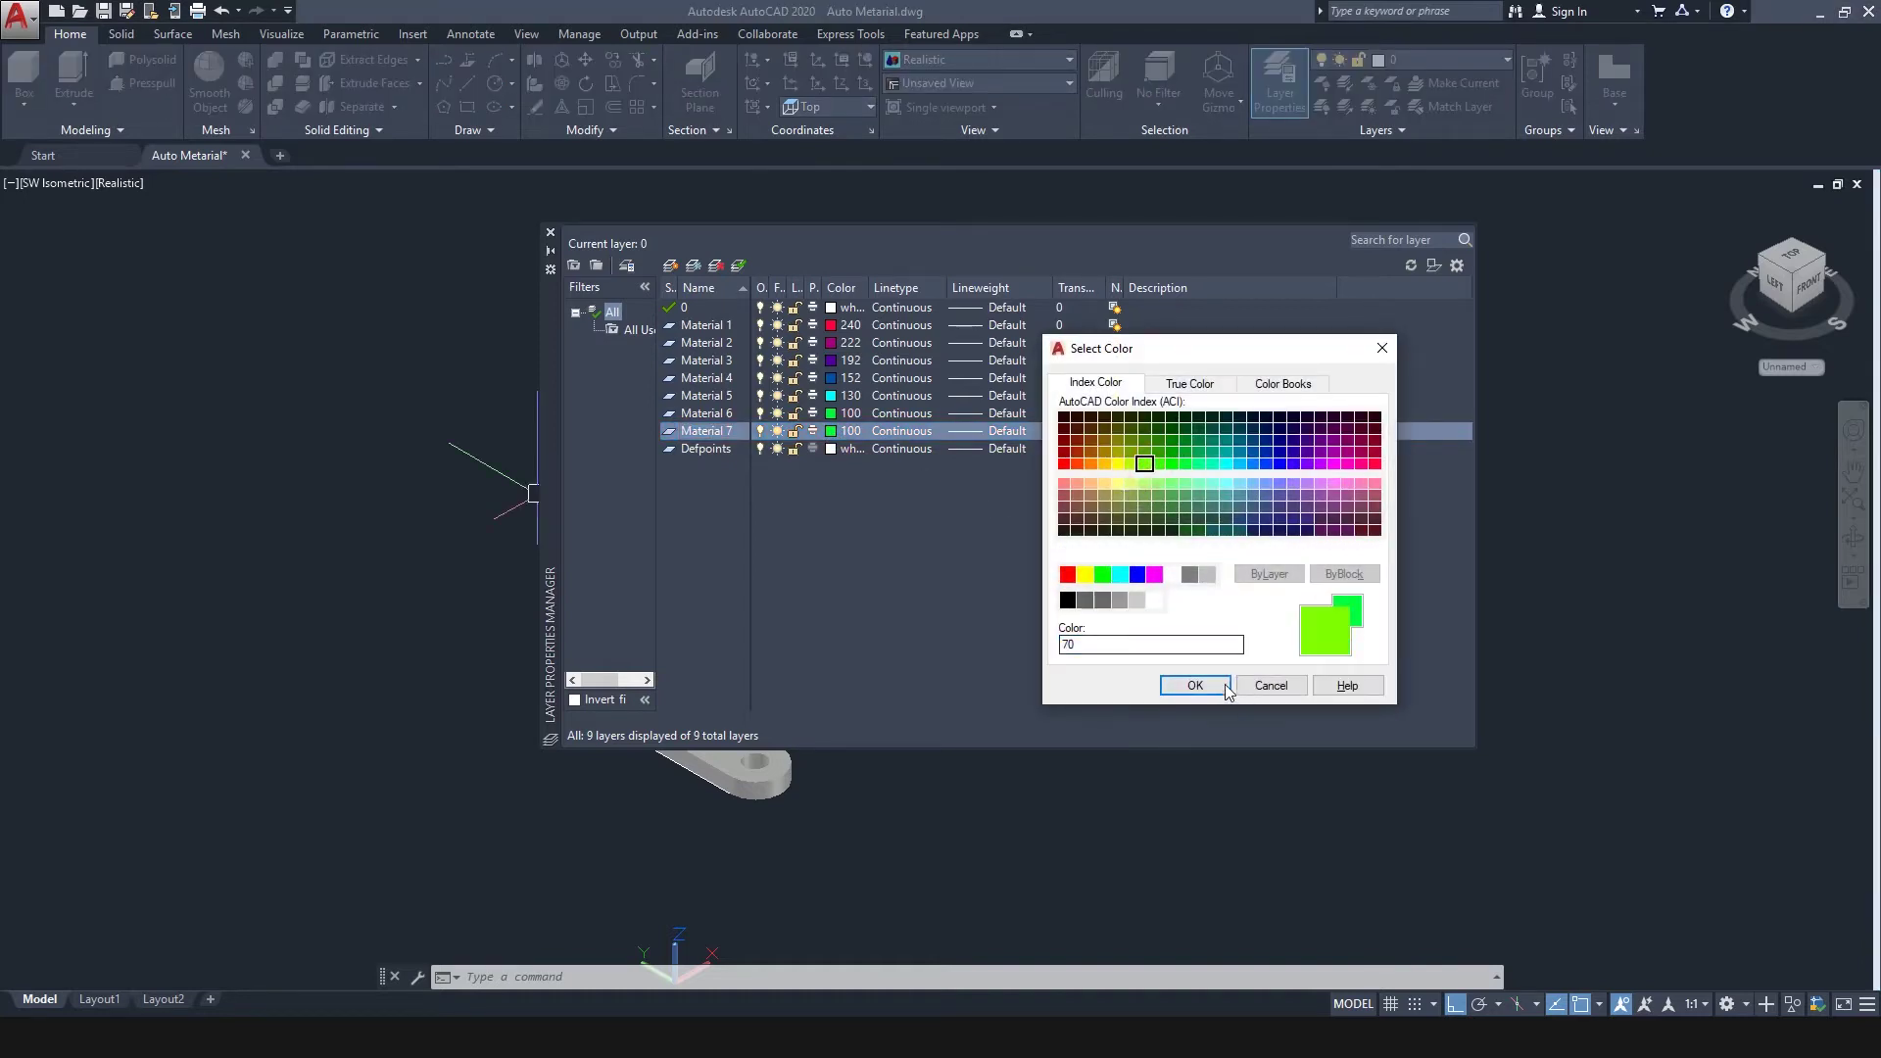
left_click(1132, 464)
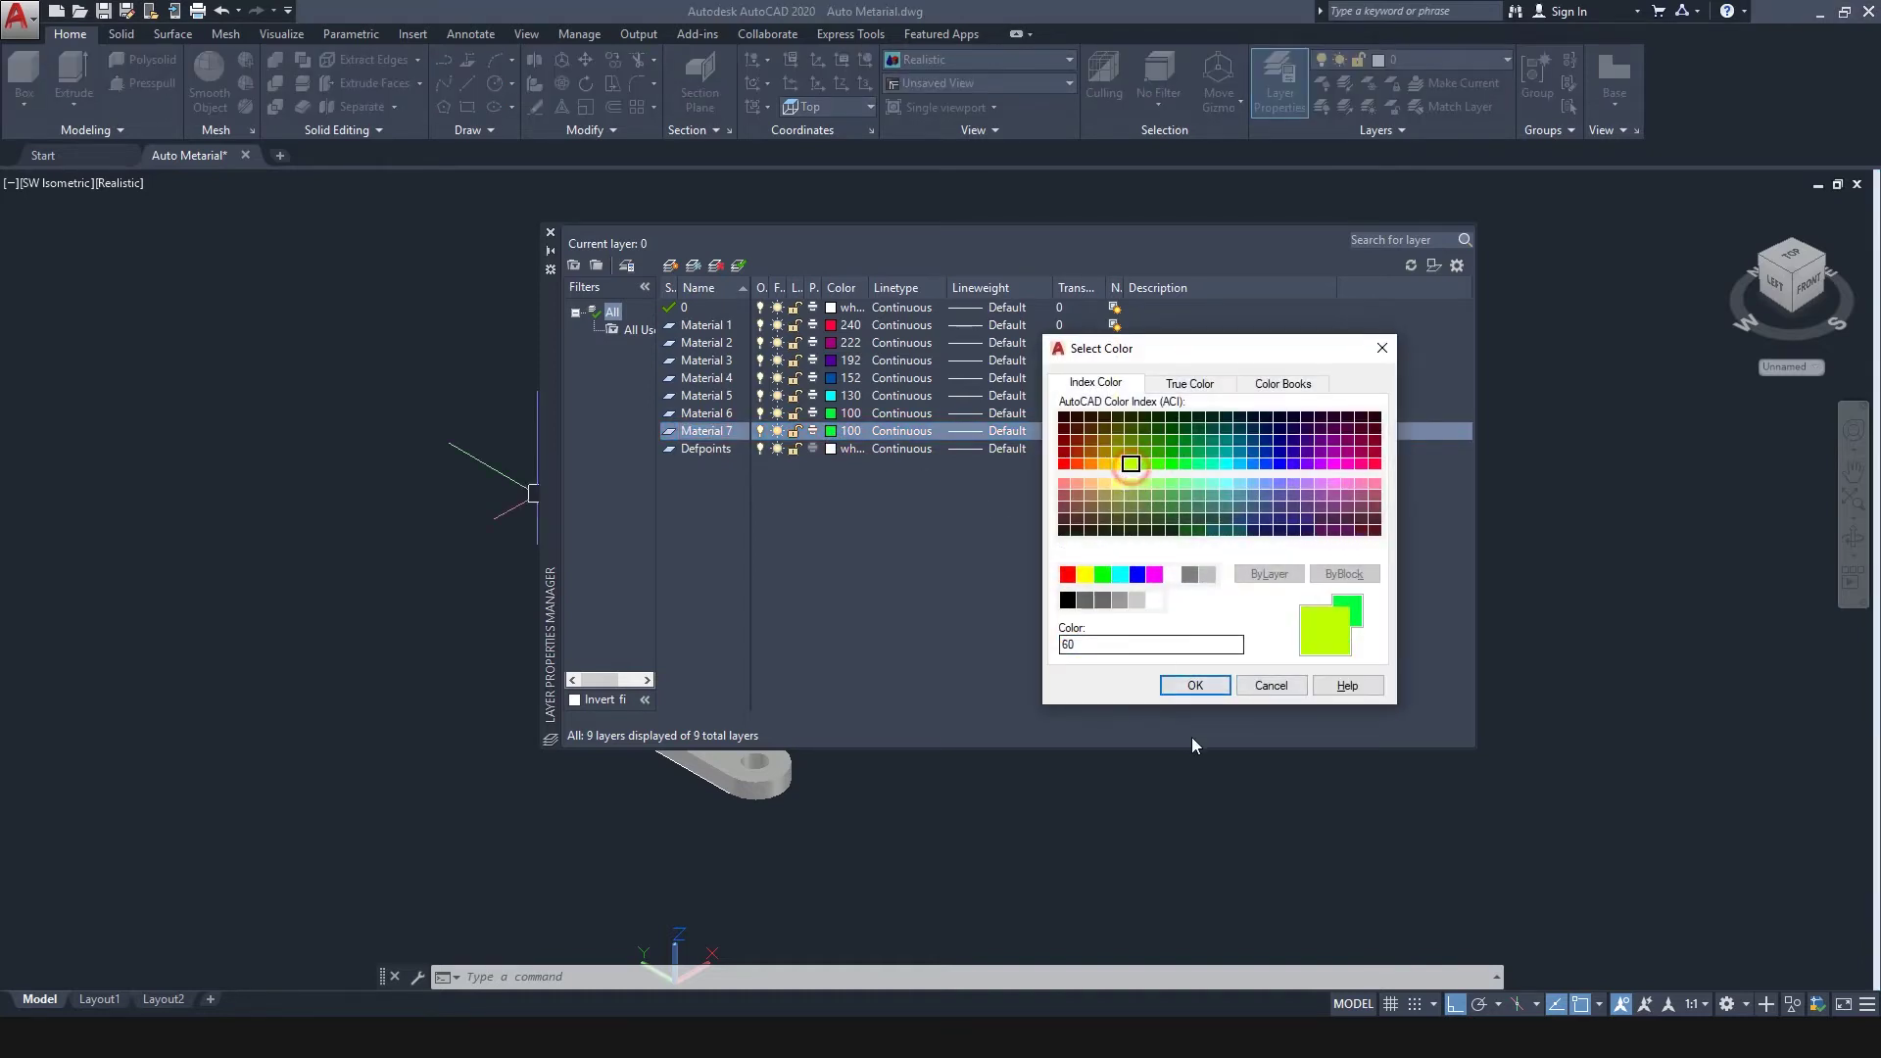
left_click(1195, 685)
Step: Create a layer named Material 8 and set its colour to index 40
left_click(670, 265)
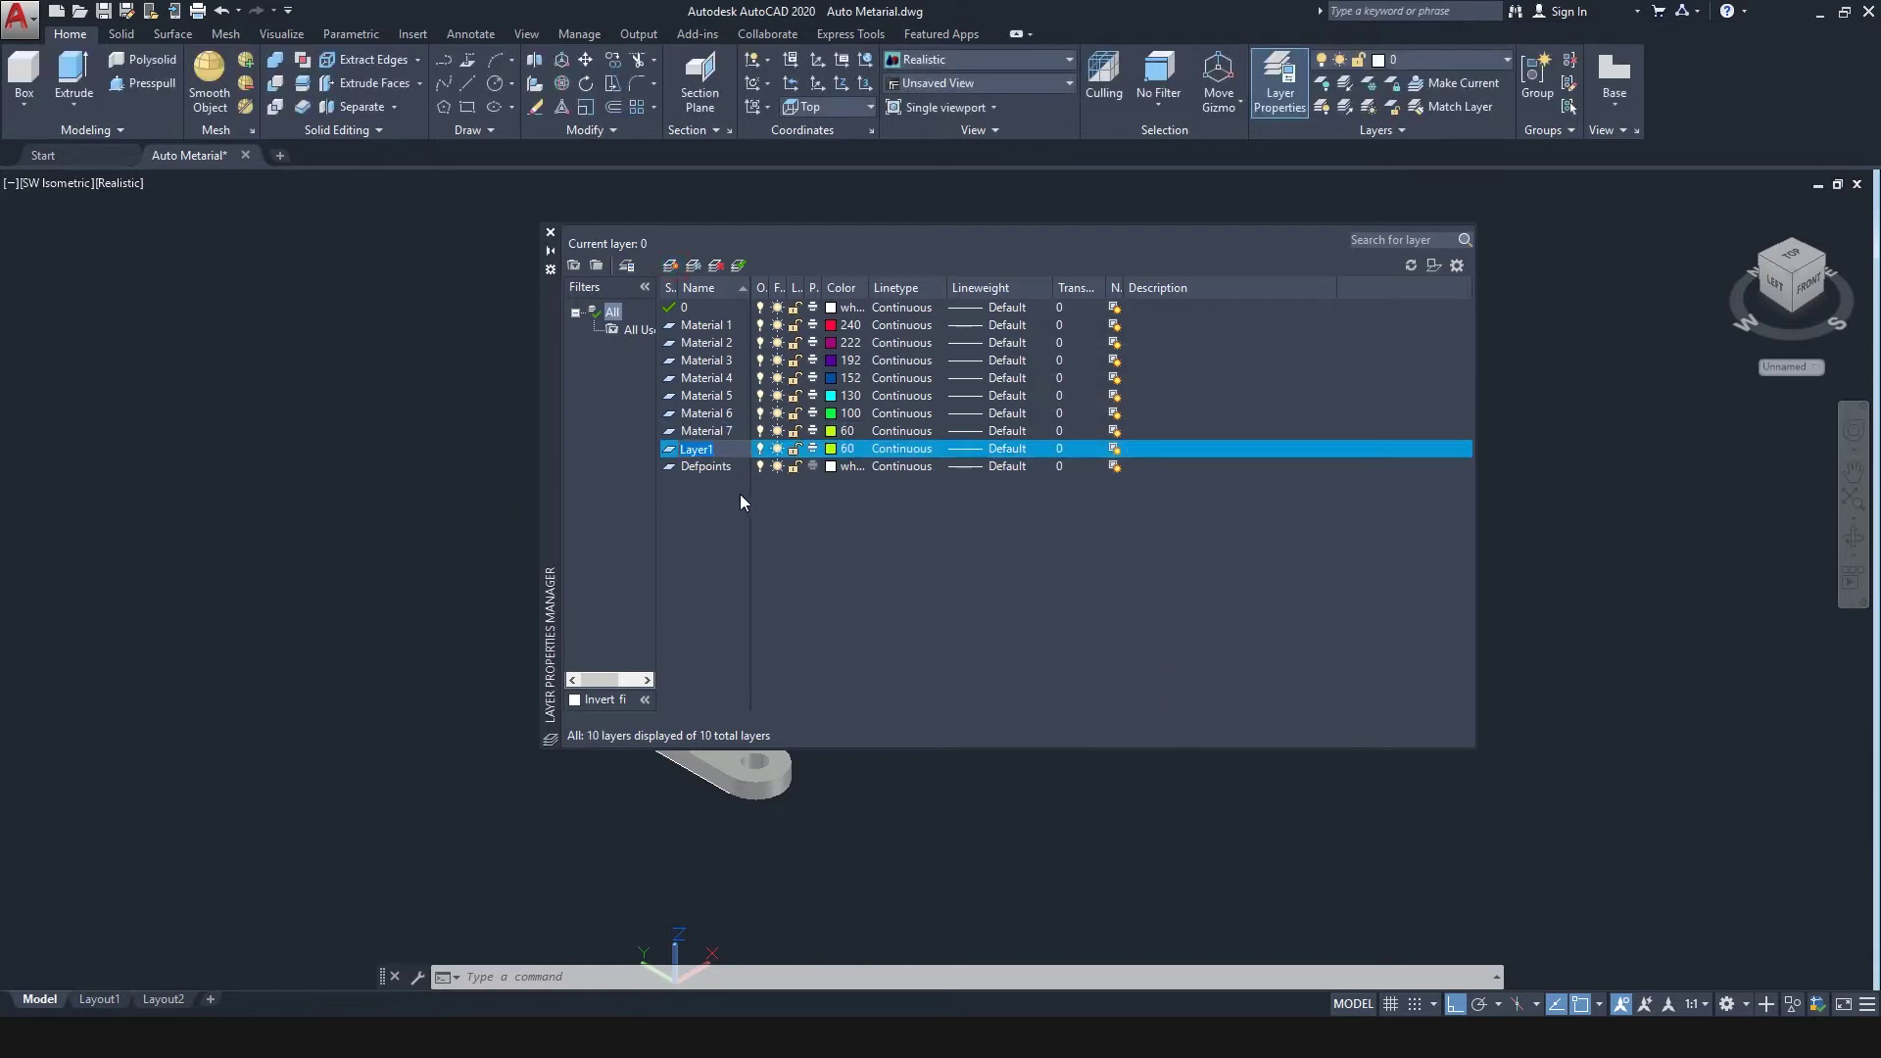
left_click(831, 449)
left_click(1104, 464)
left_click(1191, 685)
Step: Create a layer named Material 9 and set its colour to index 15
left_click(670, 265)
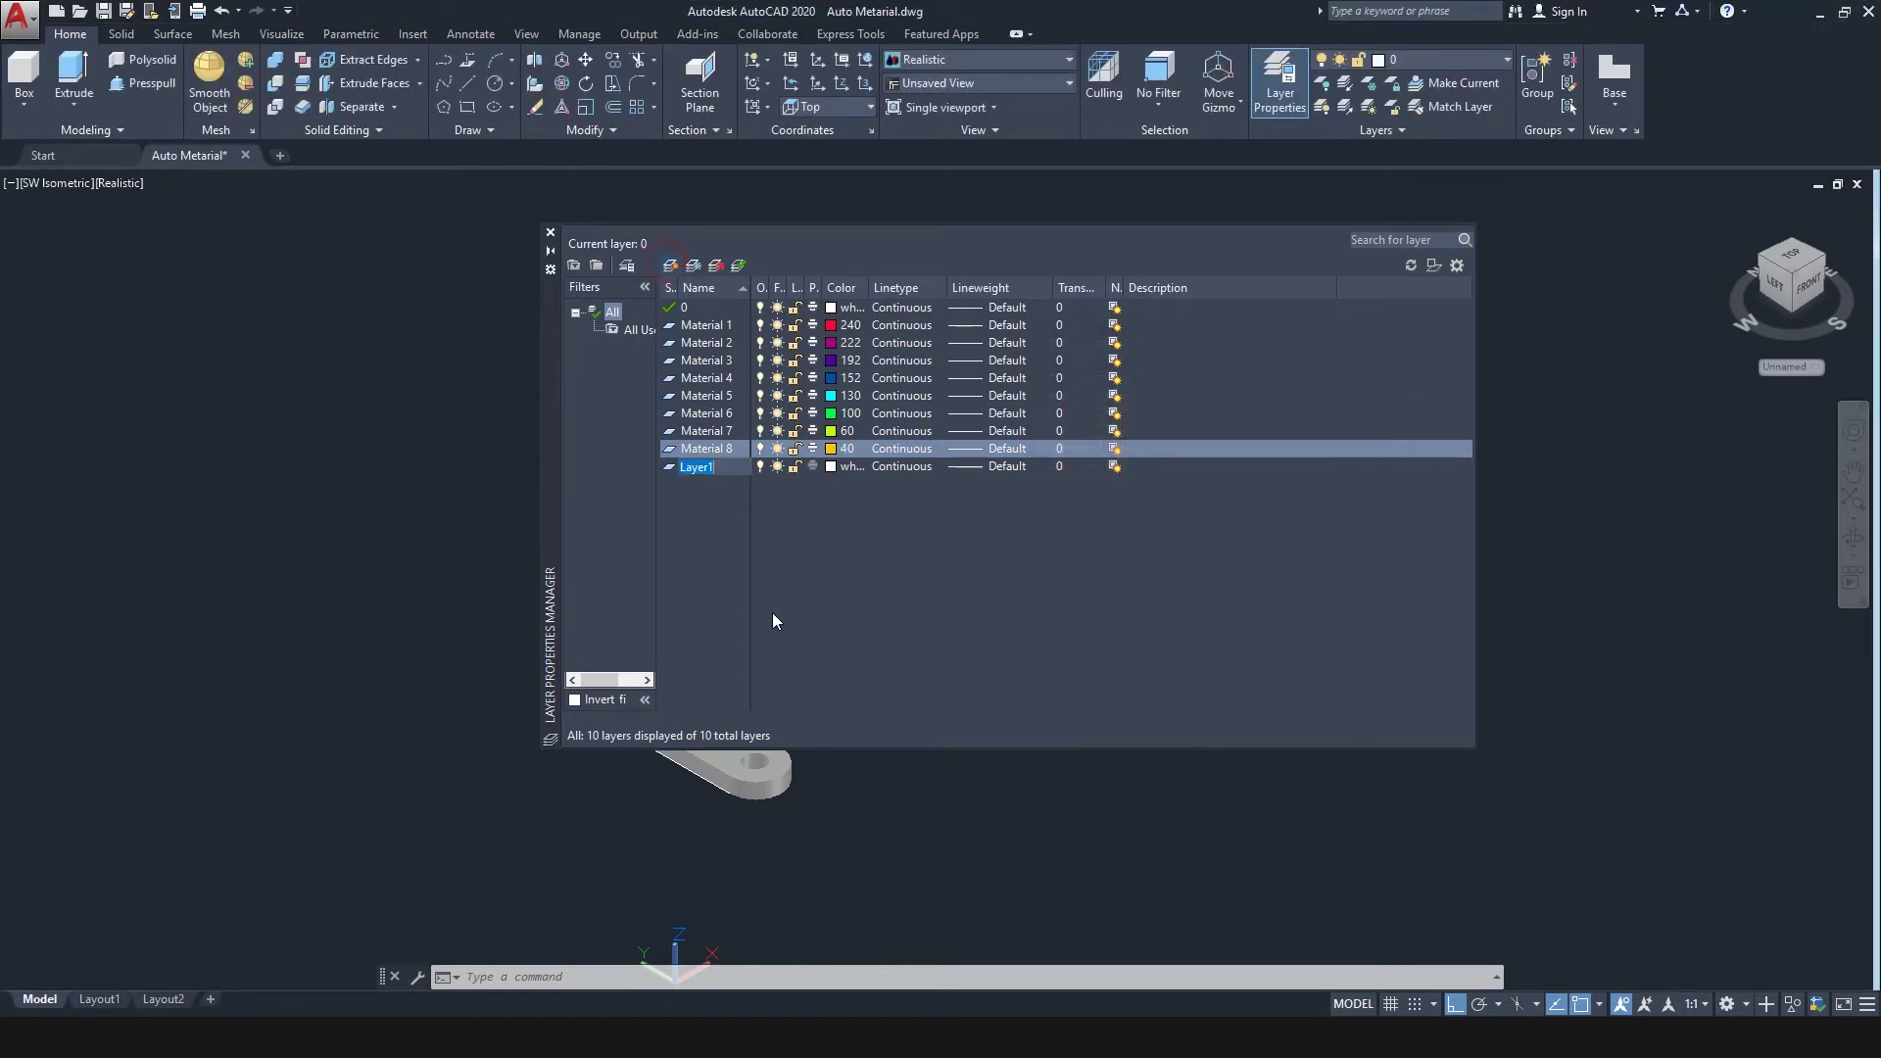
type("Material 9")
key("Return")
left_click(832, 466, "shift")
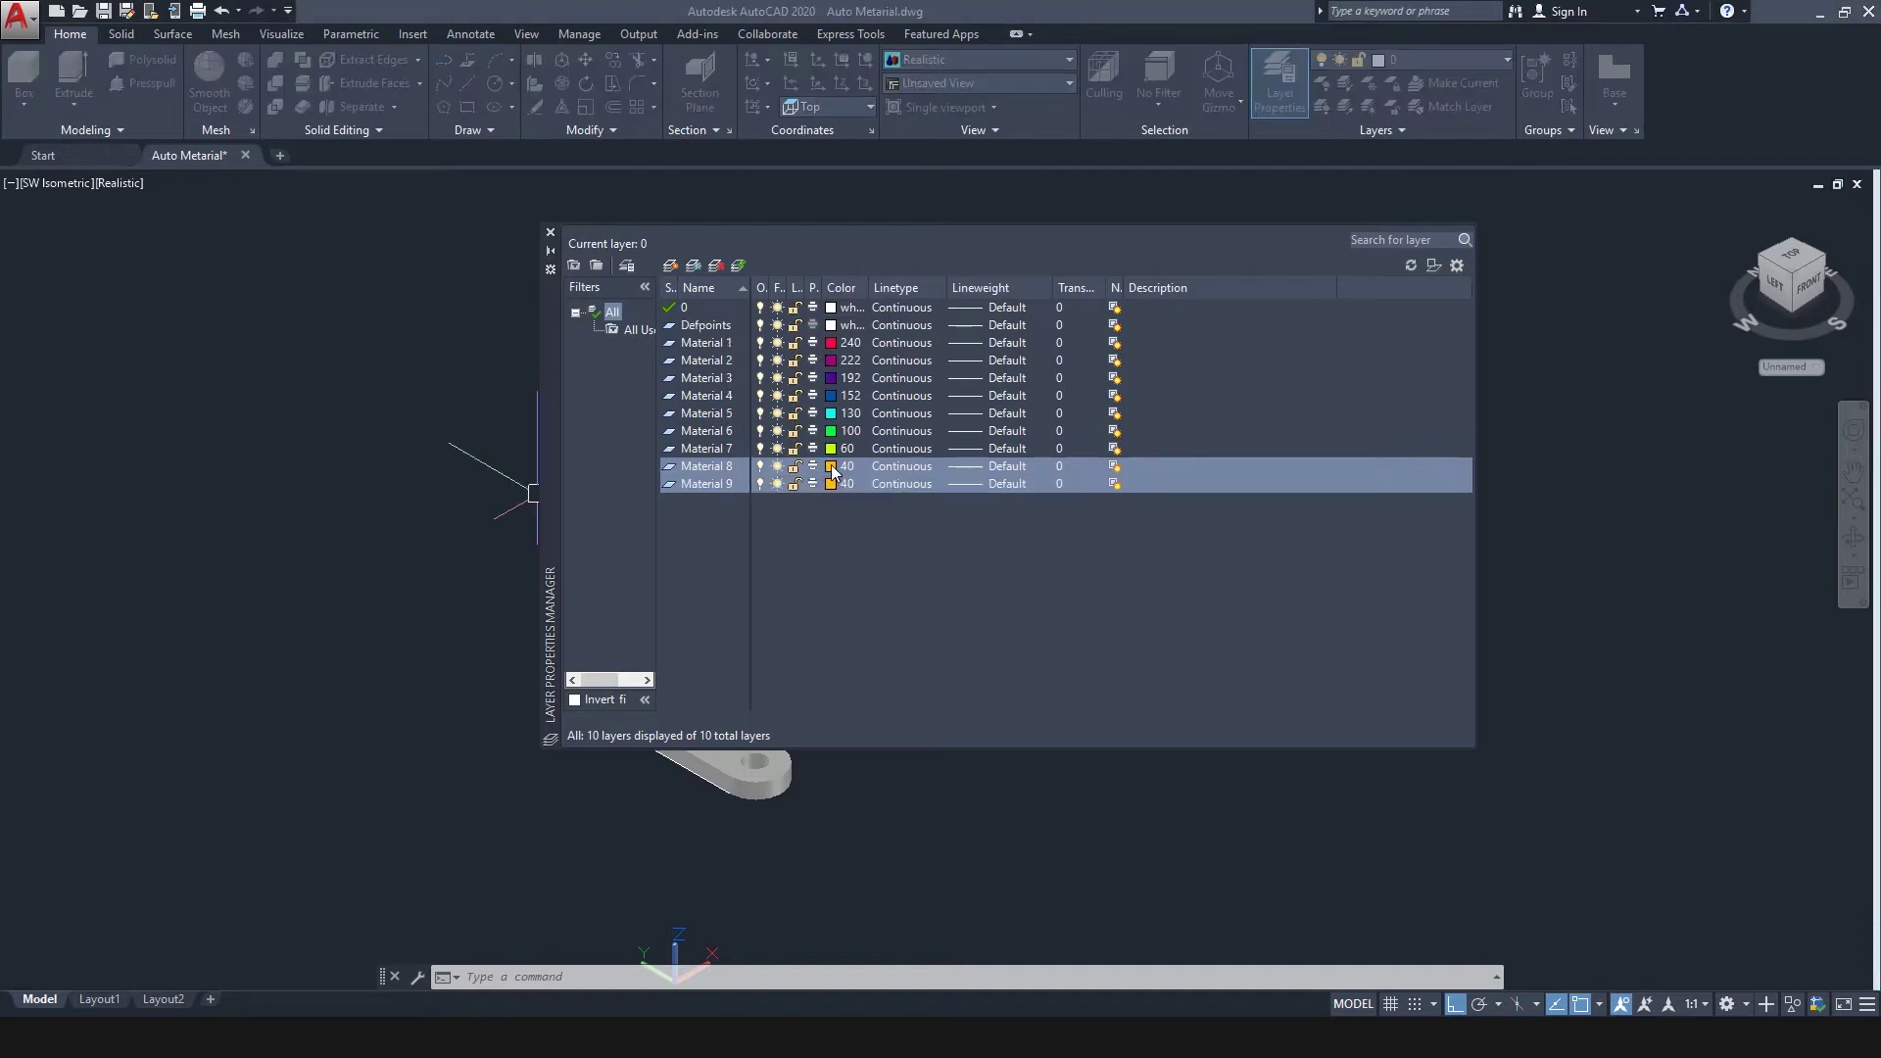
left_click(833, 466)
key("Return")
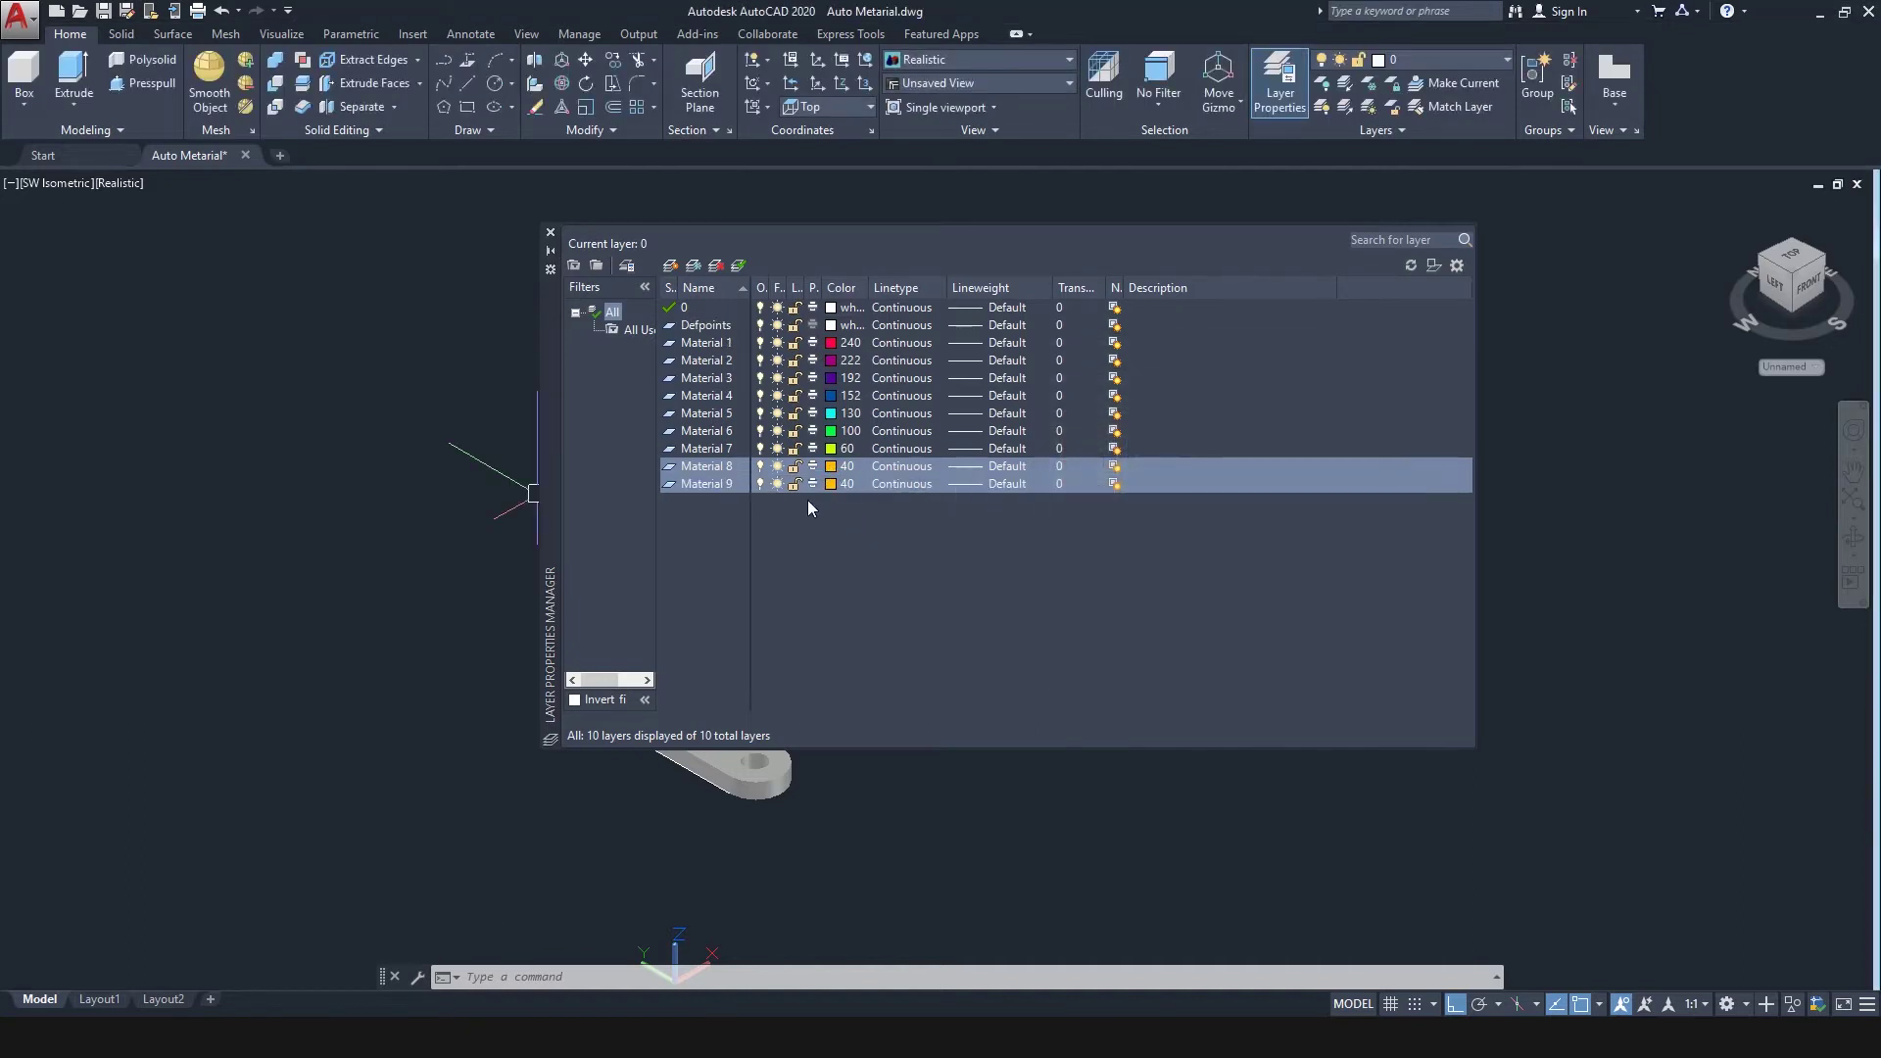
left_click(831, 484)
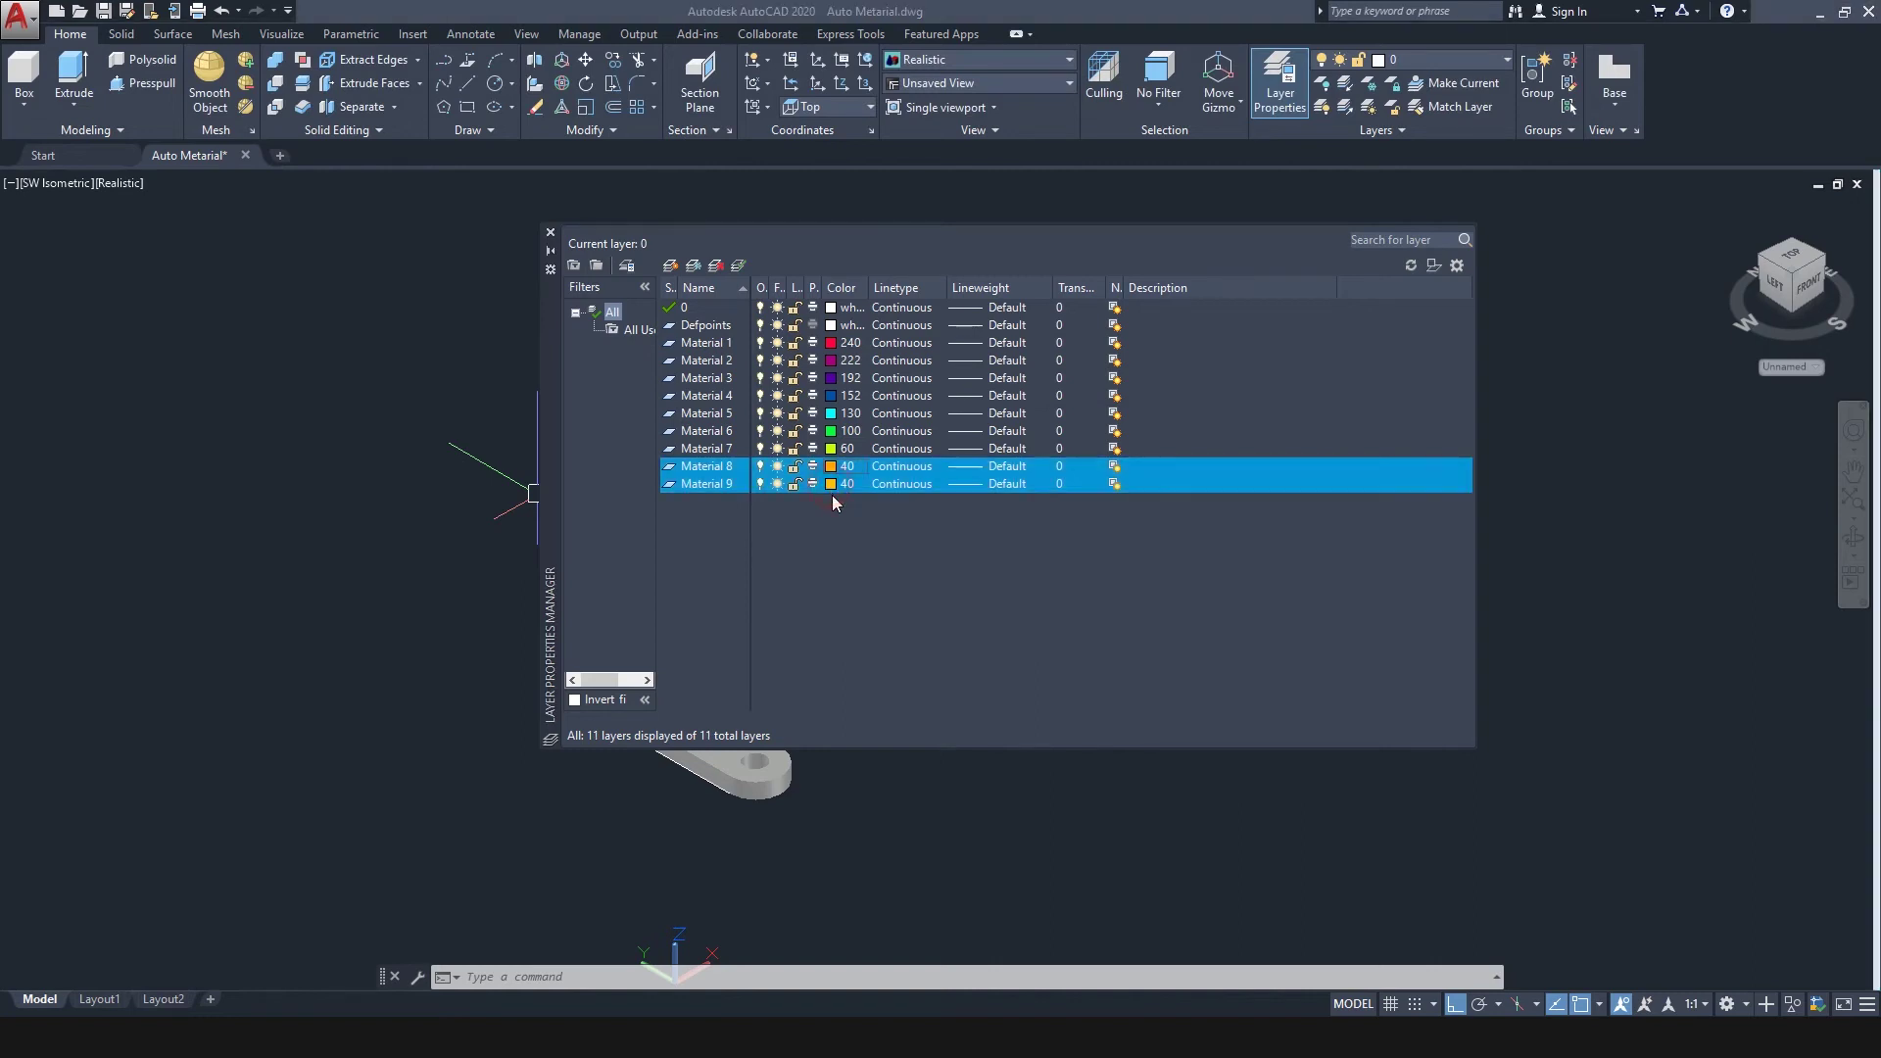
key("Return")
left_click(831, 484)
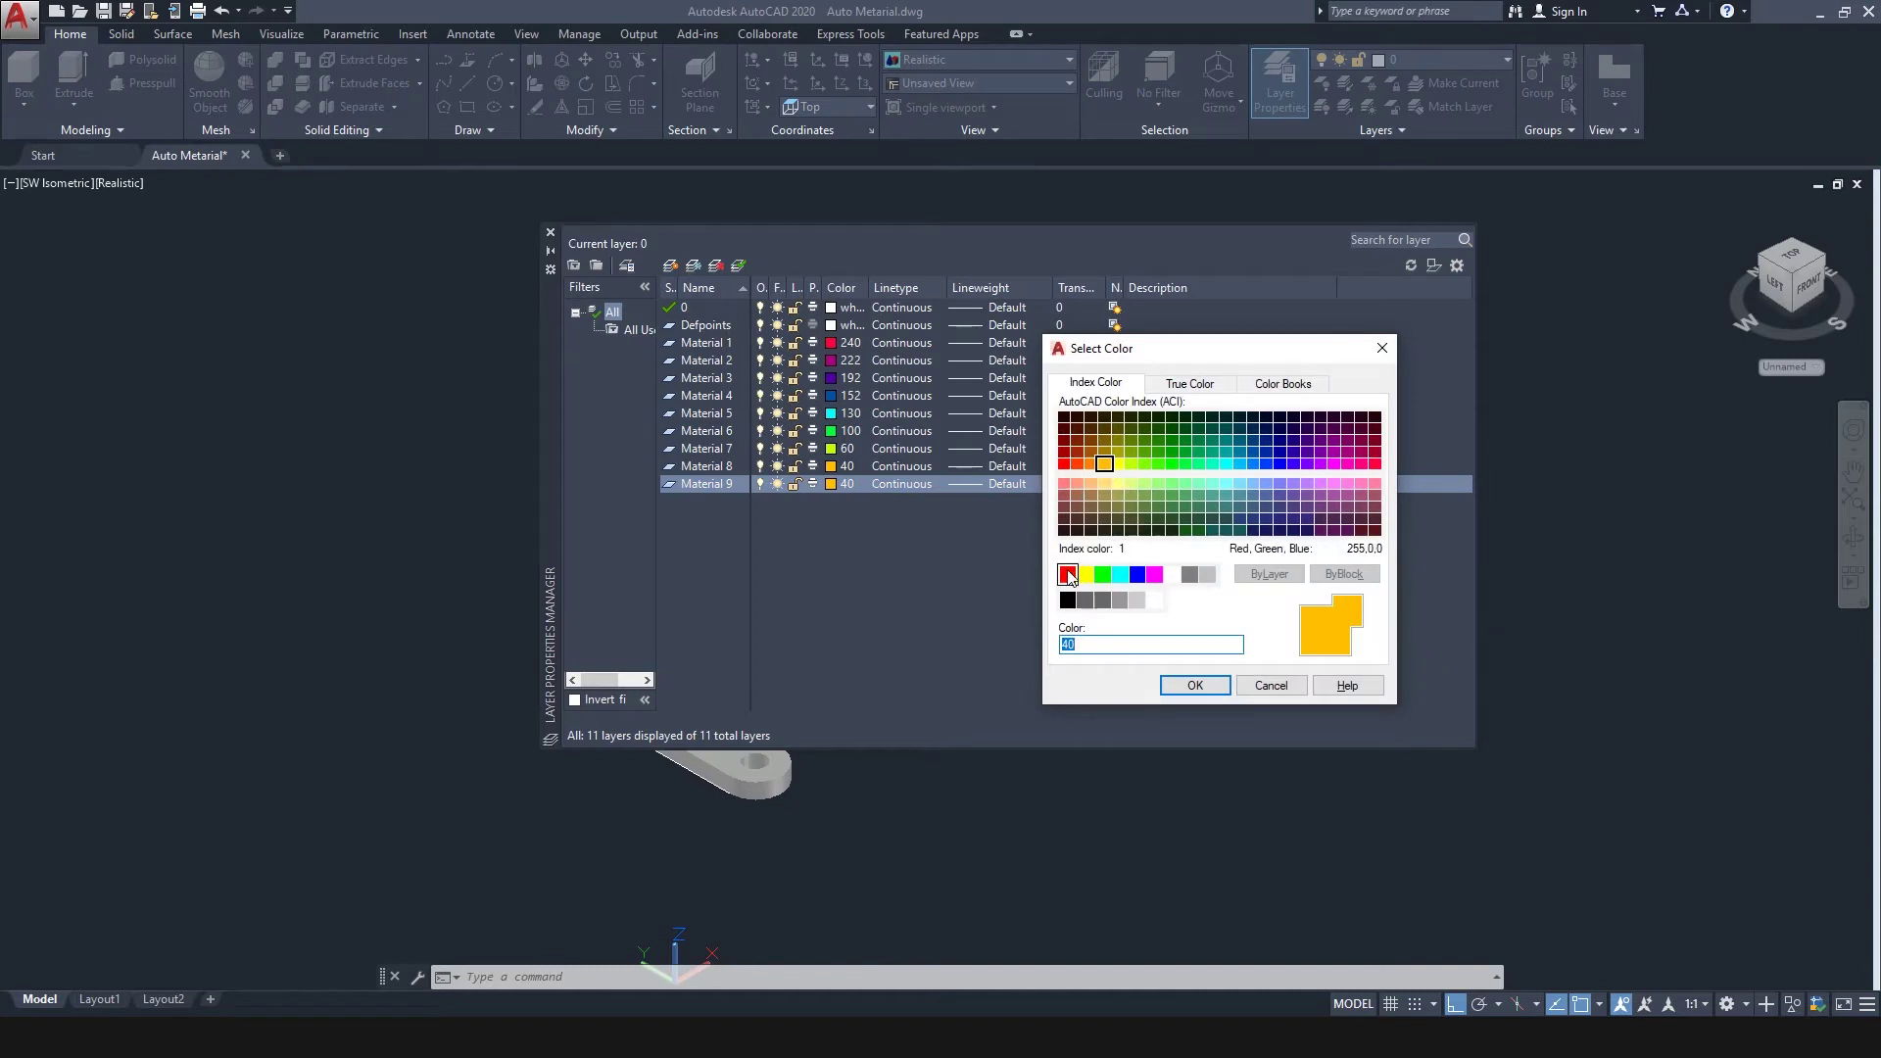
left_click(1064, 509)
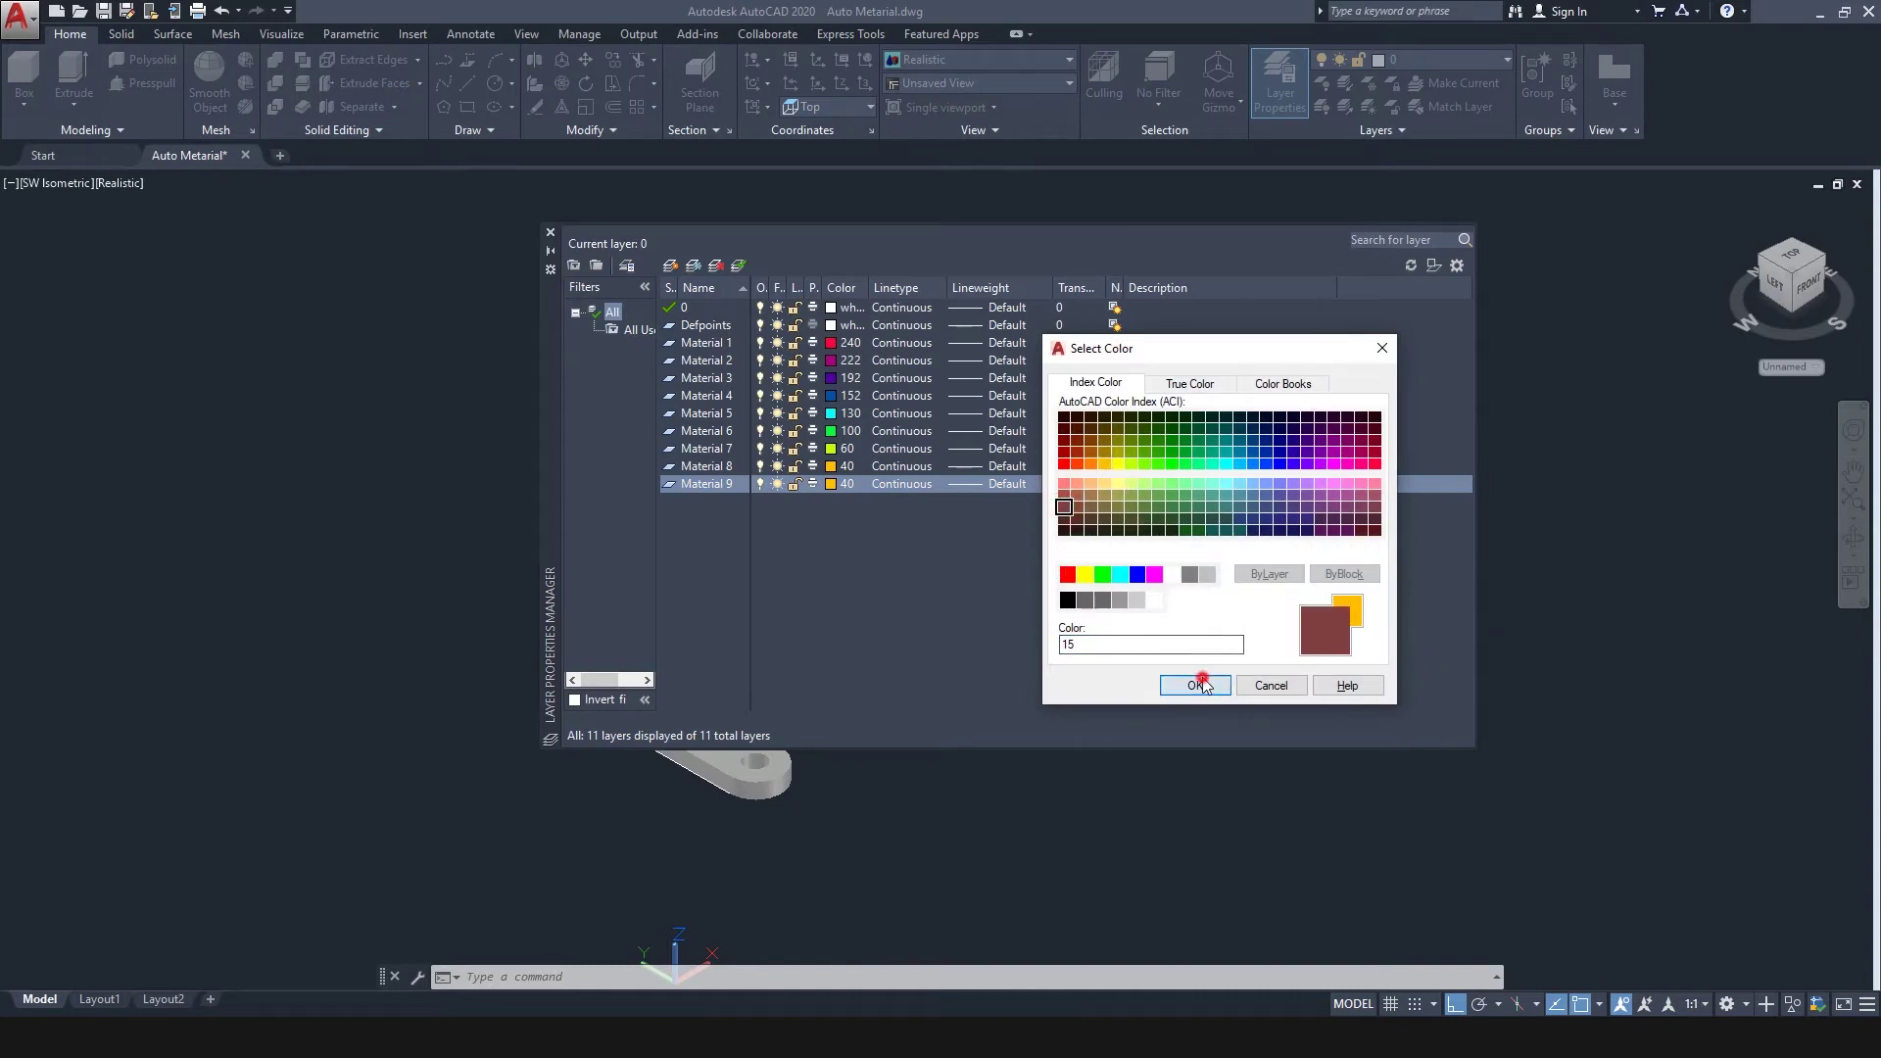
left_click(1197, 684)
Step: Create a layer named Material 10
left_click(670, 266)
type("Material")
key("Escape")
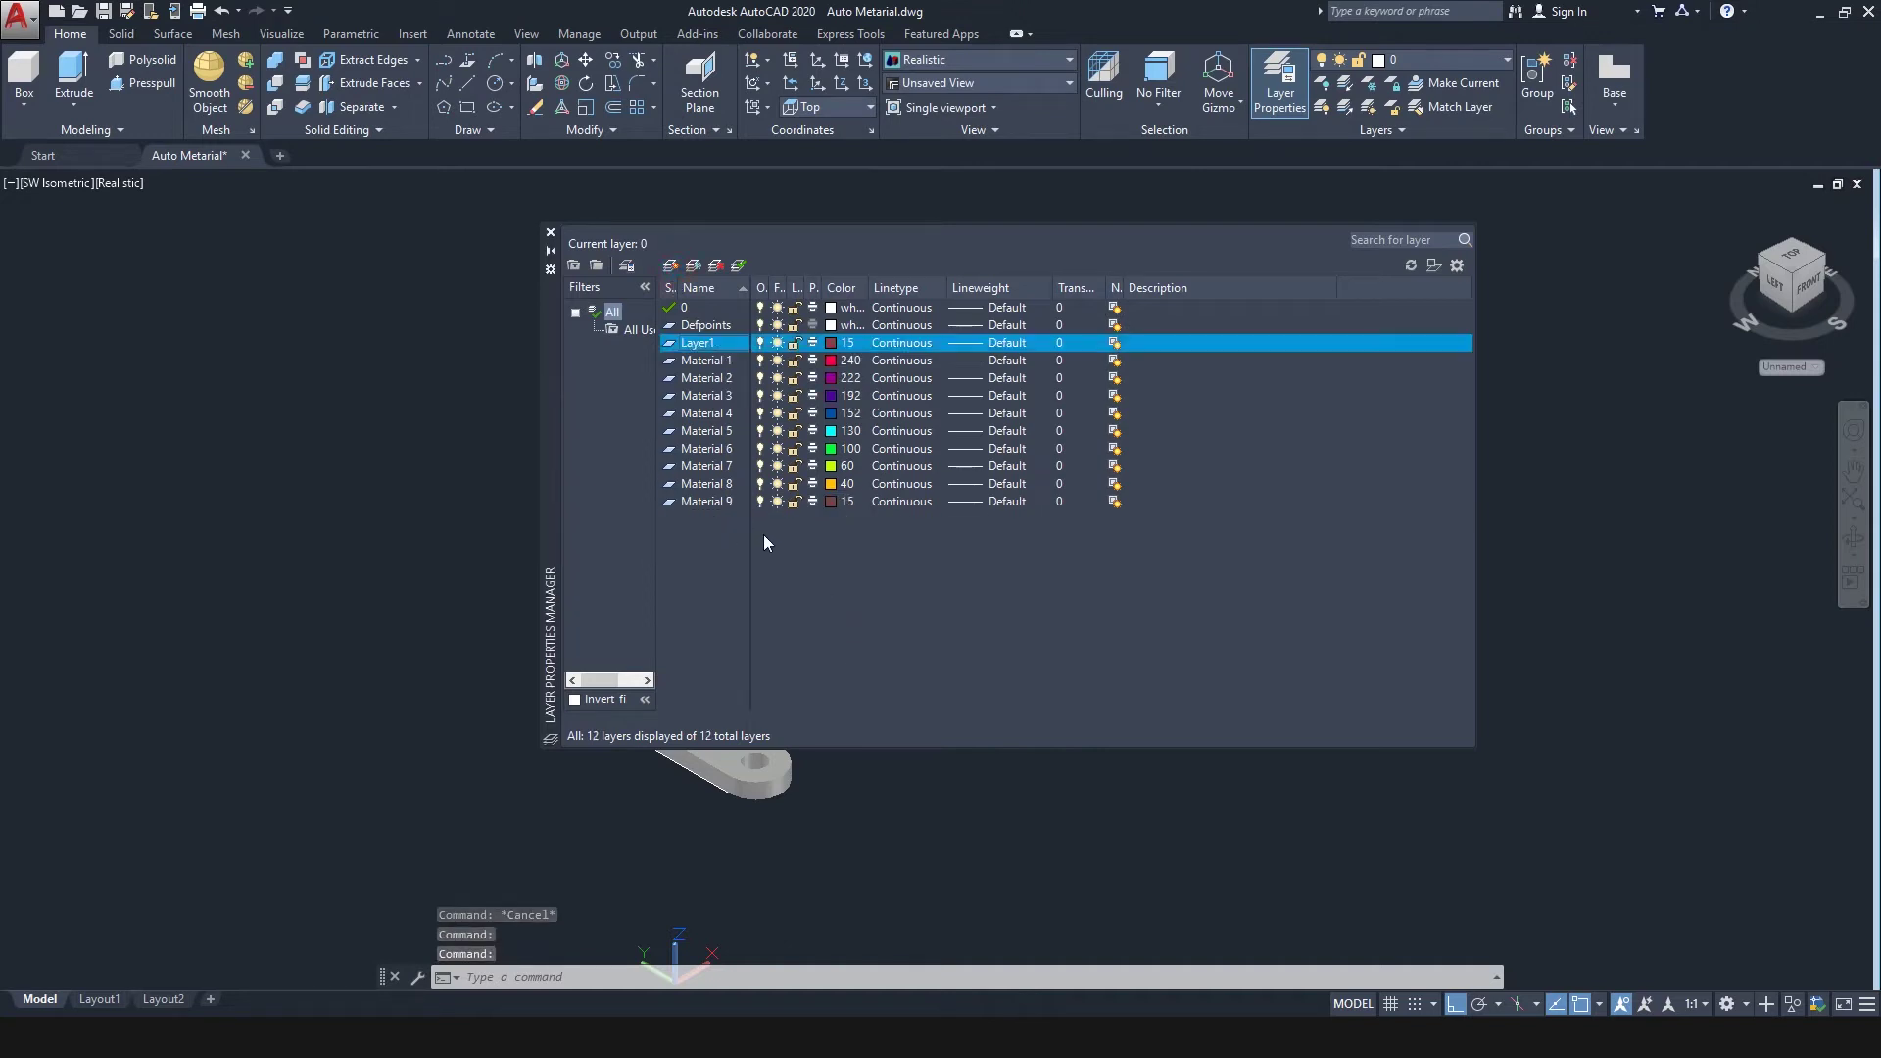
double_click(720, 347)
left_click(695, 343)
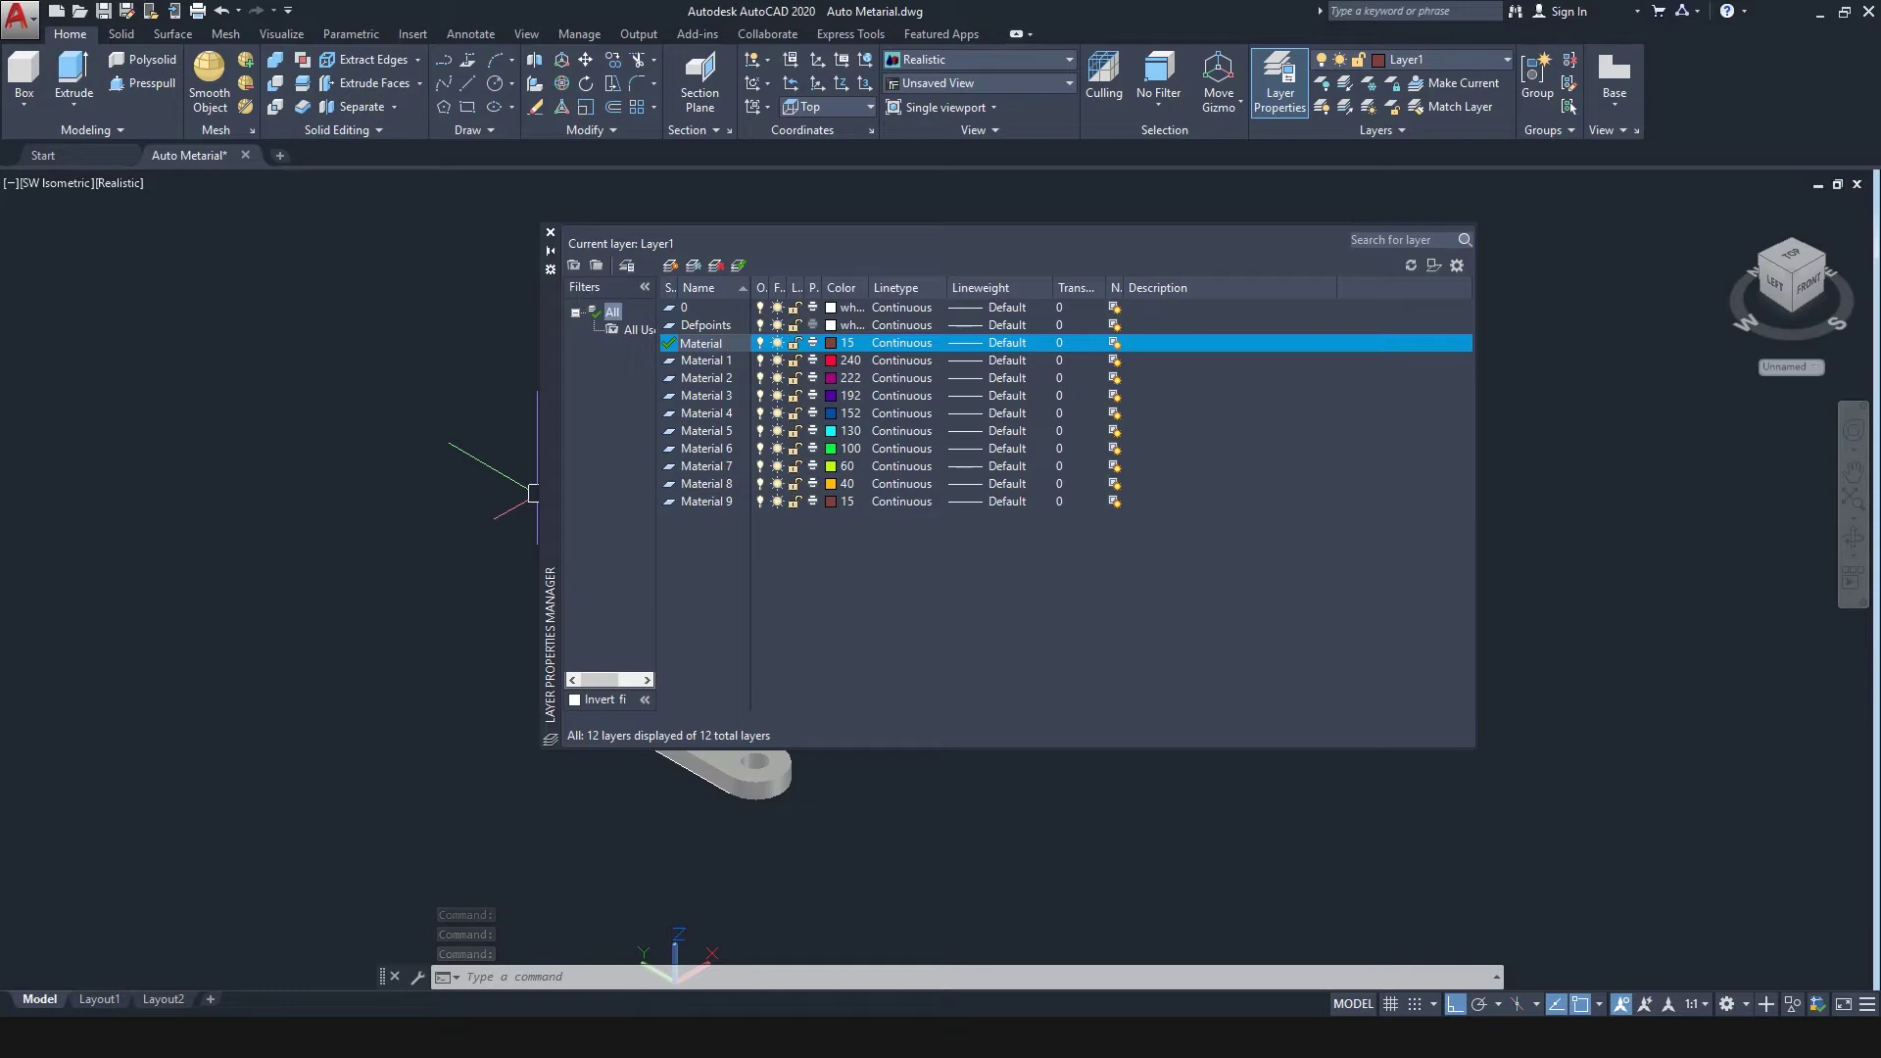
key("Return")
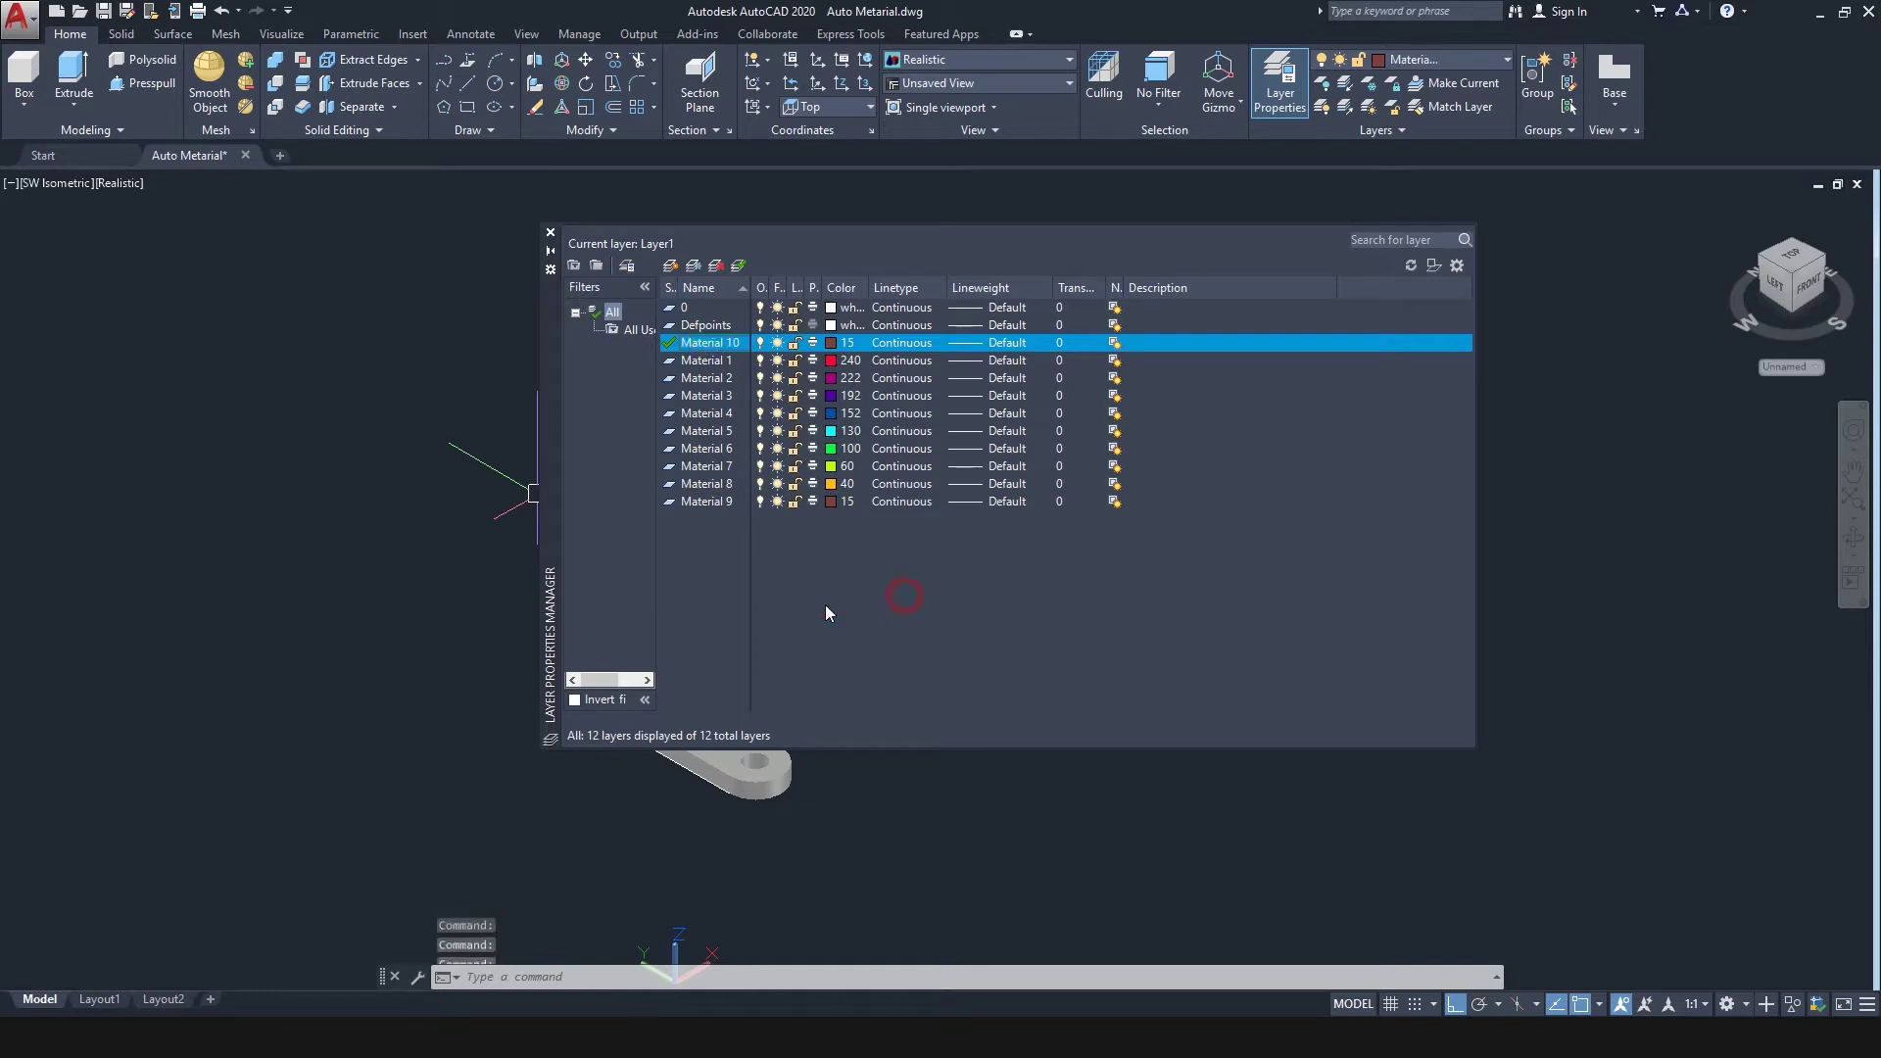
Step: Set the Material 10 layer's colour to index 139
left_click(831, 343)
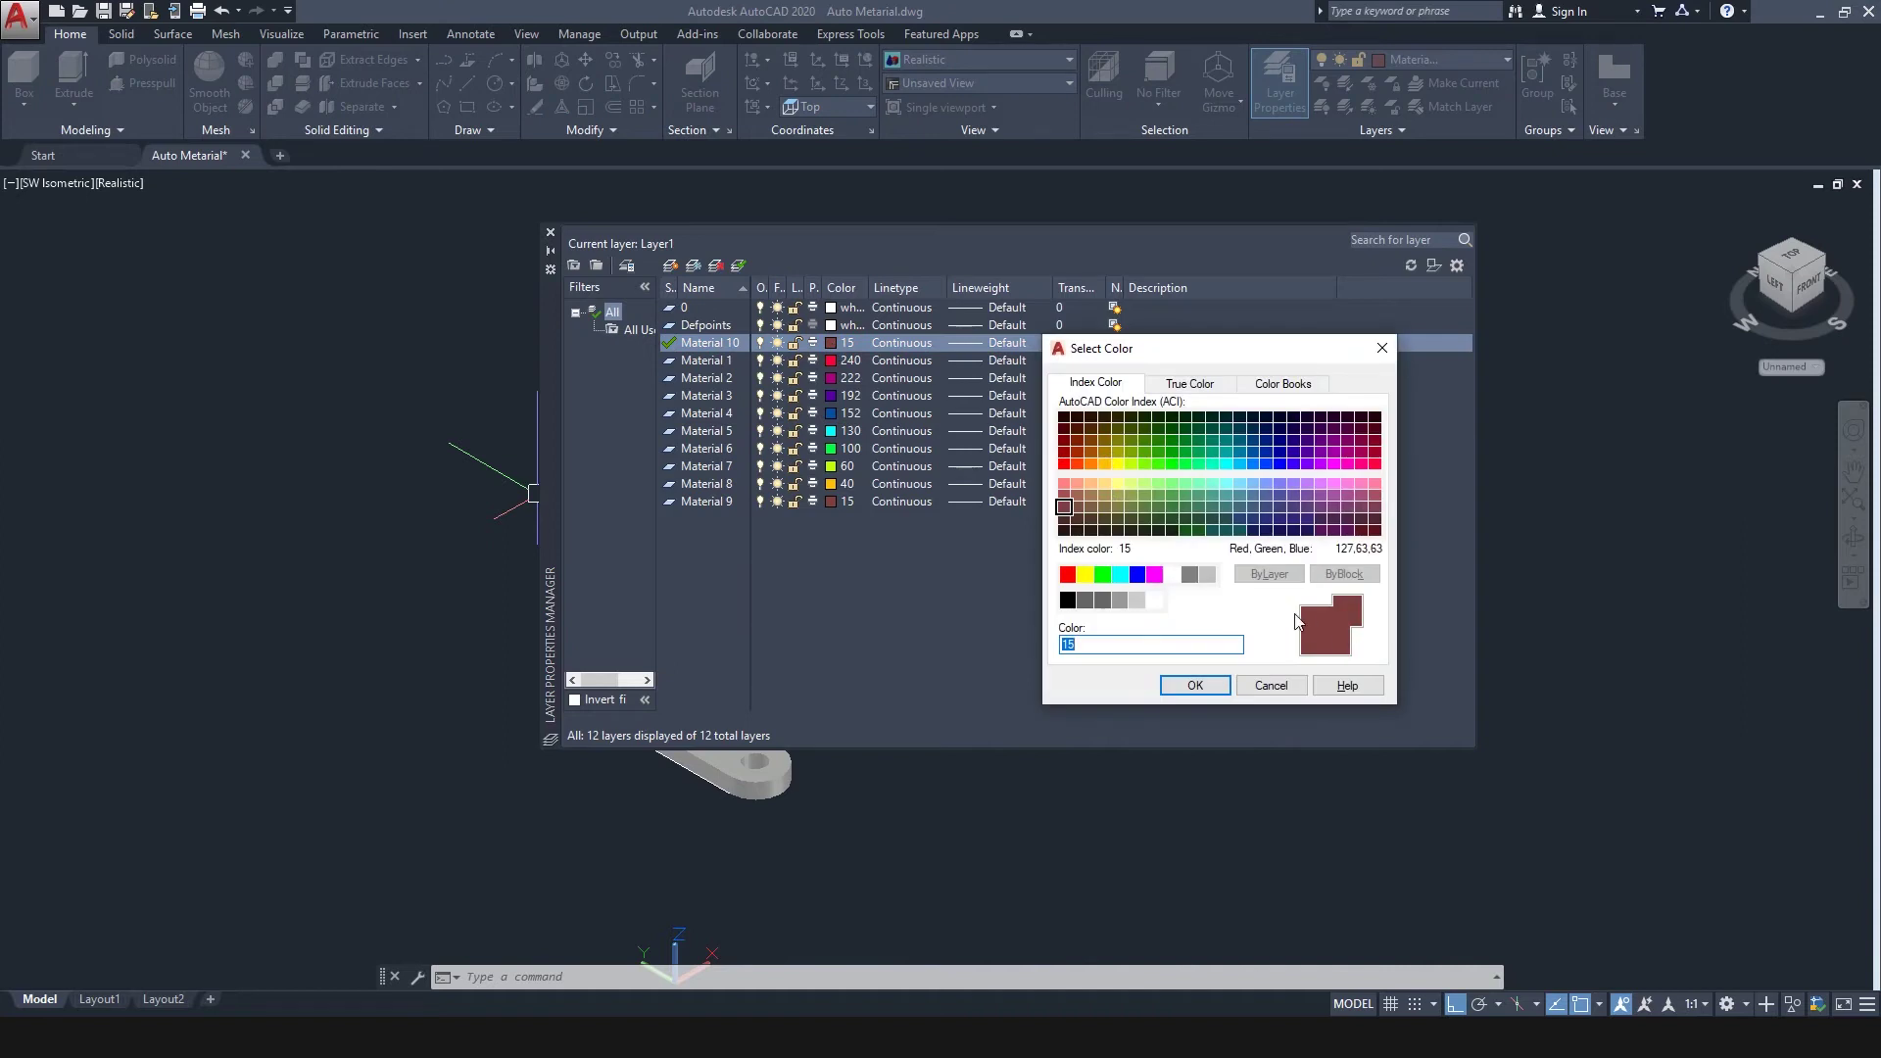
left_click(1171, 505)
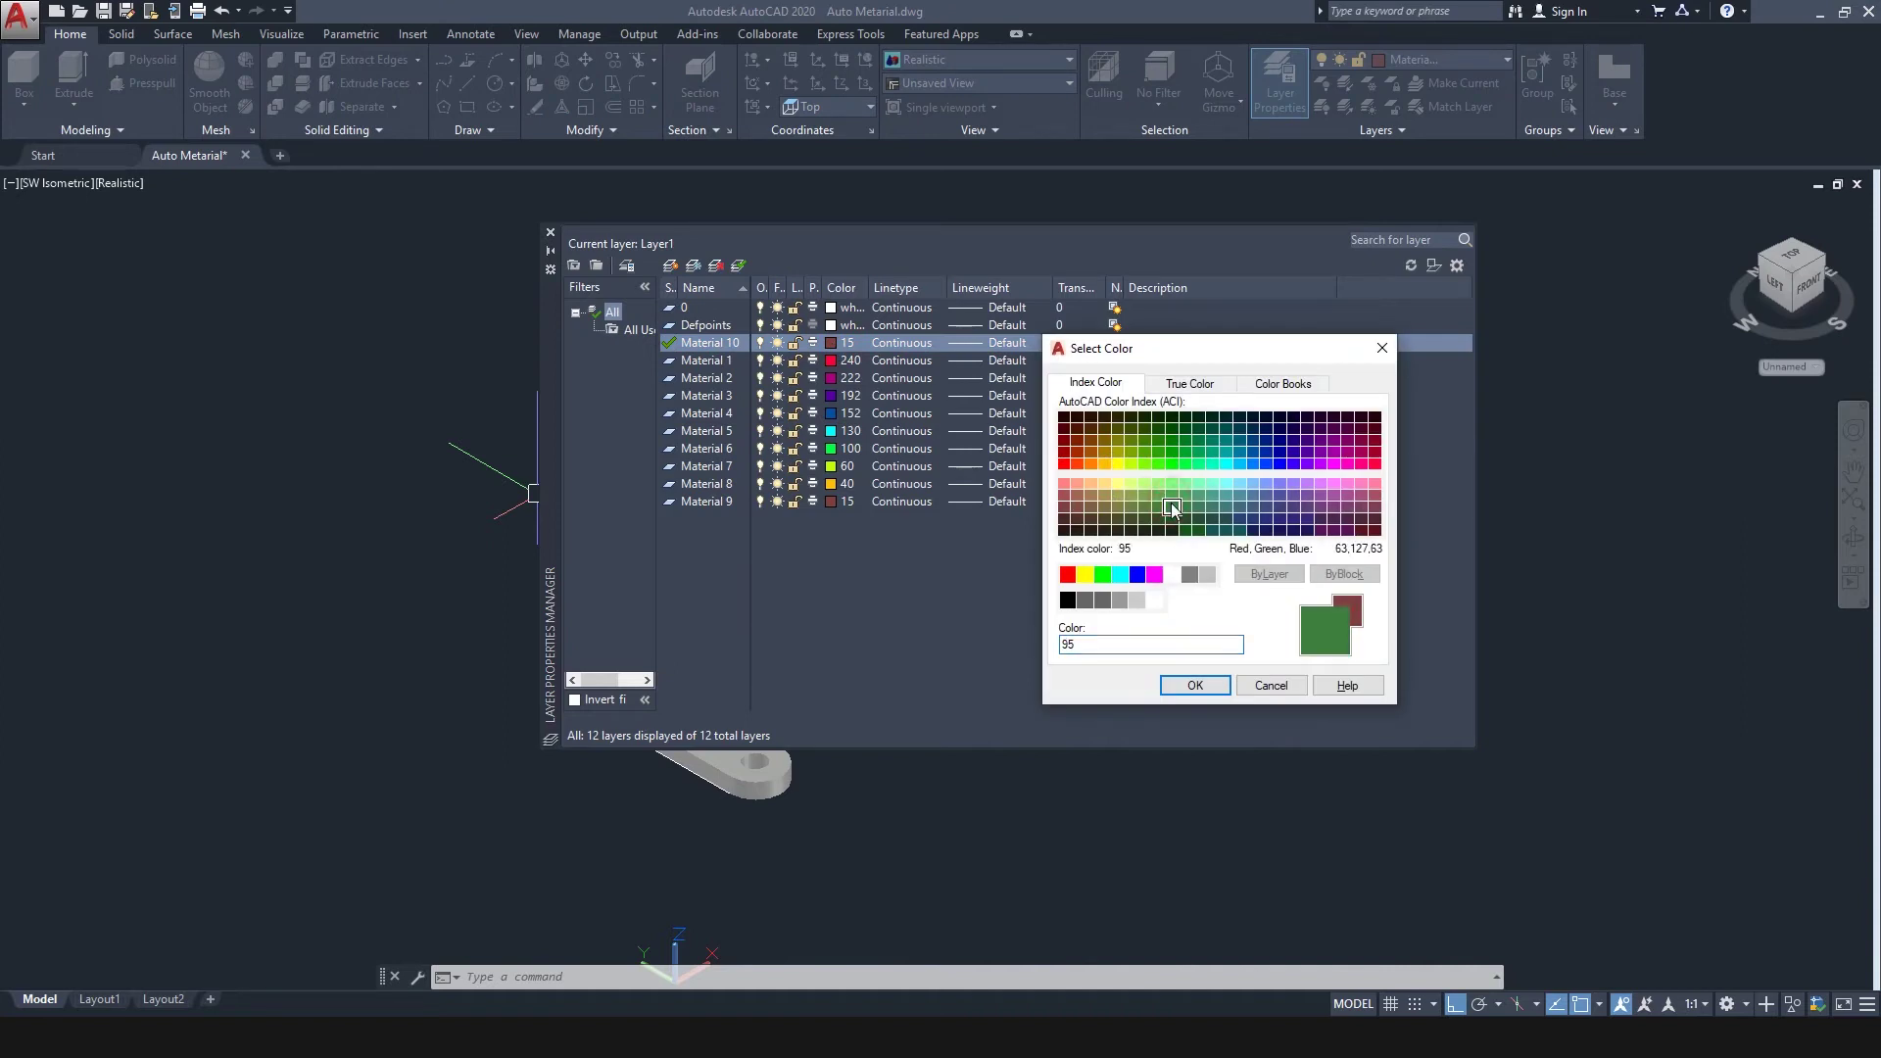
left_click(1225, 530)
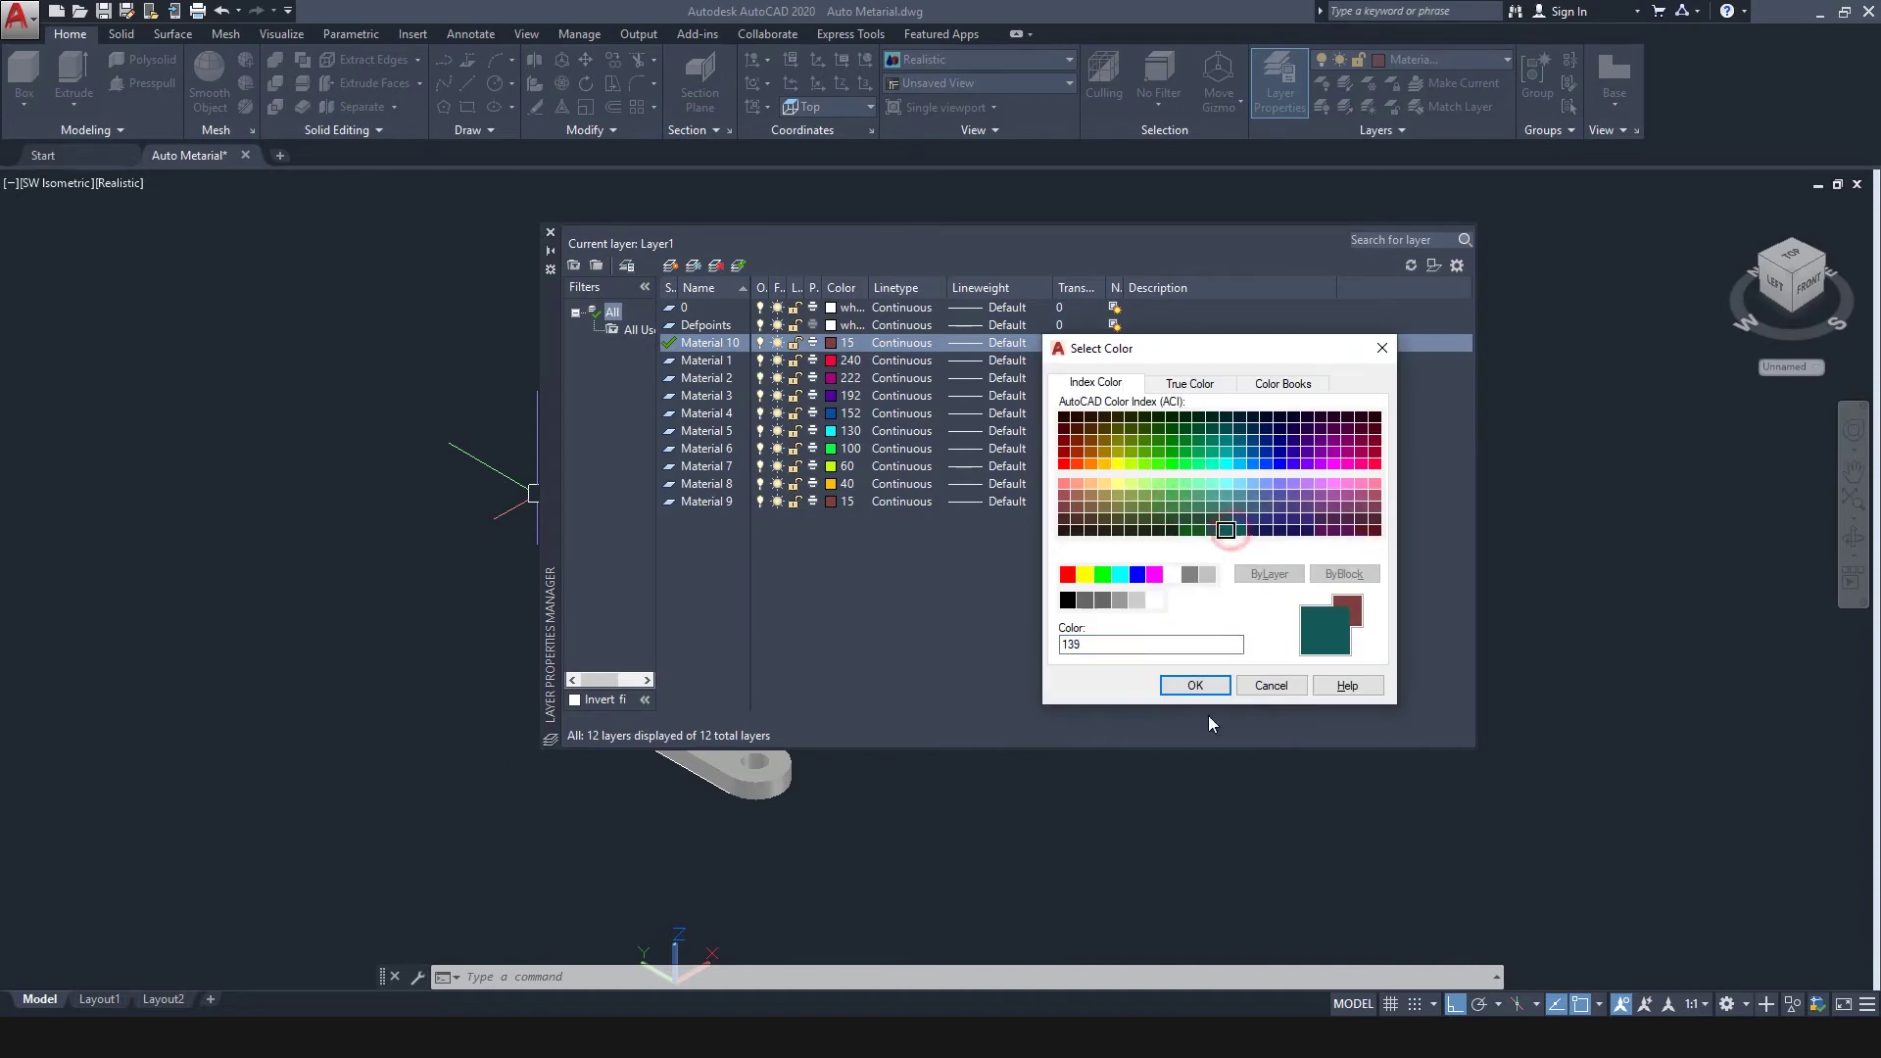
left_click(1195, 690)
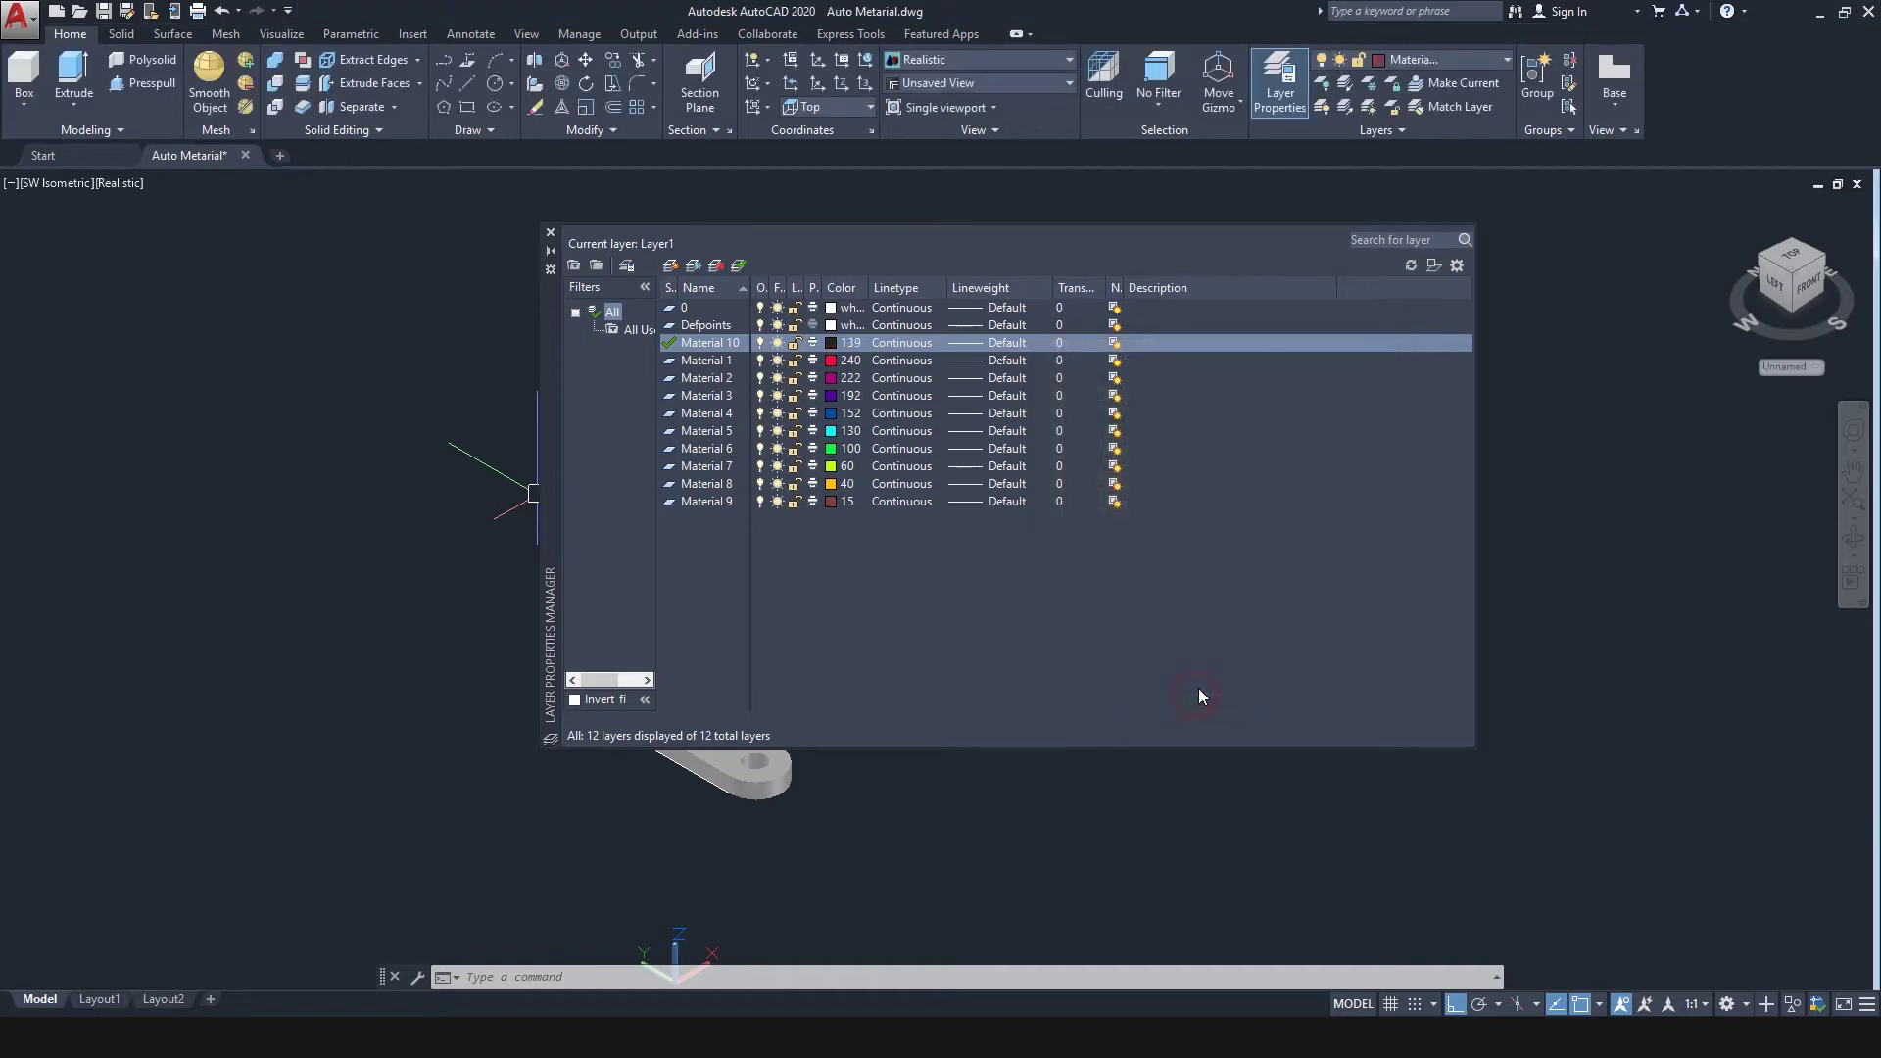
Step: Set the Material 10 layer's colour to index 41
left_click(832, 344)
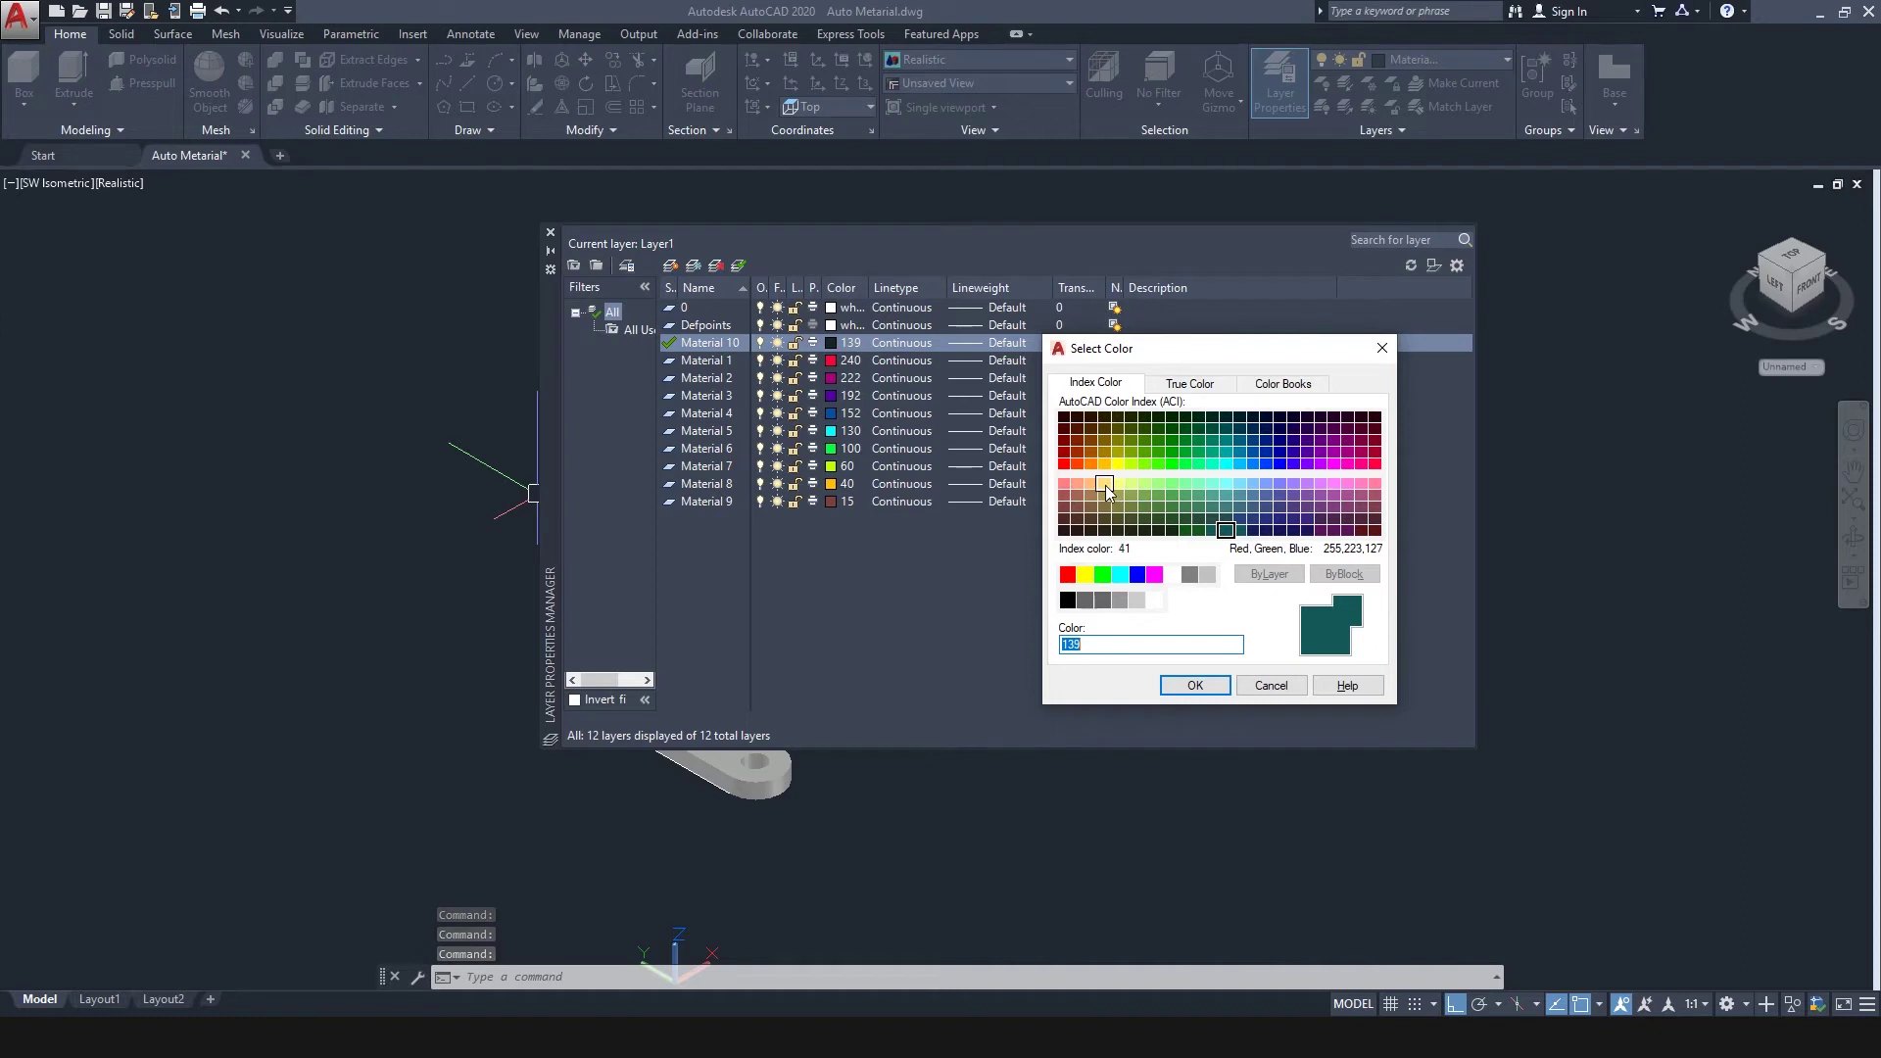
left_click(1105, 487)
left_click(1203, 685)
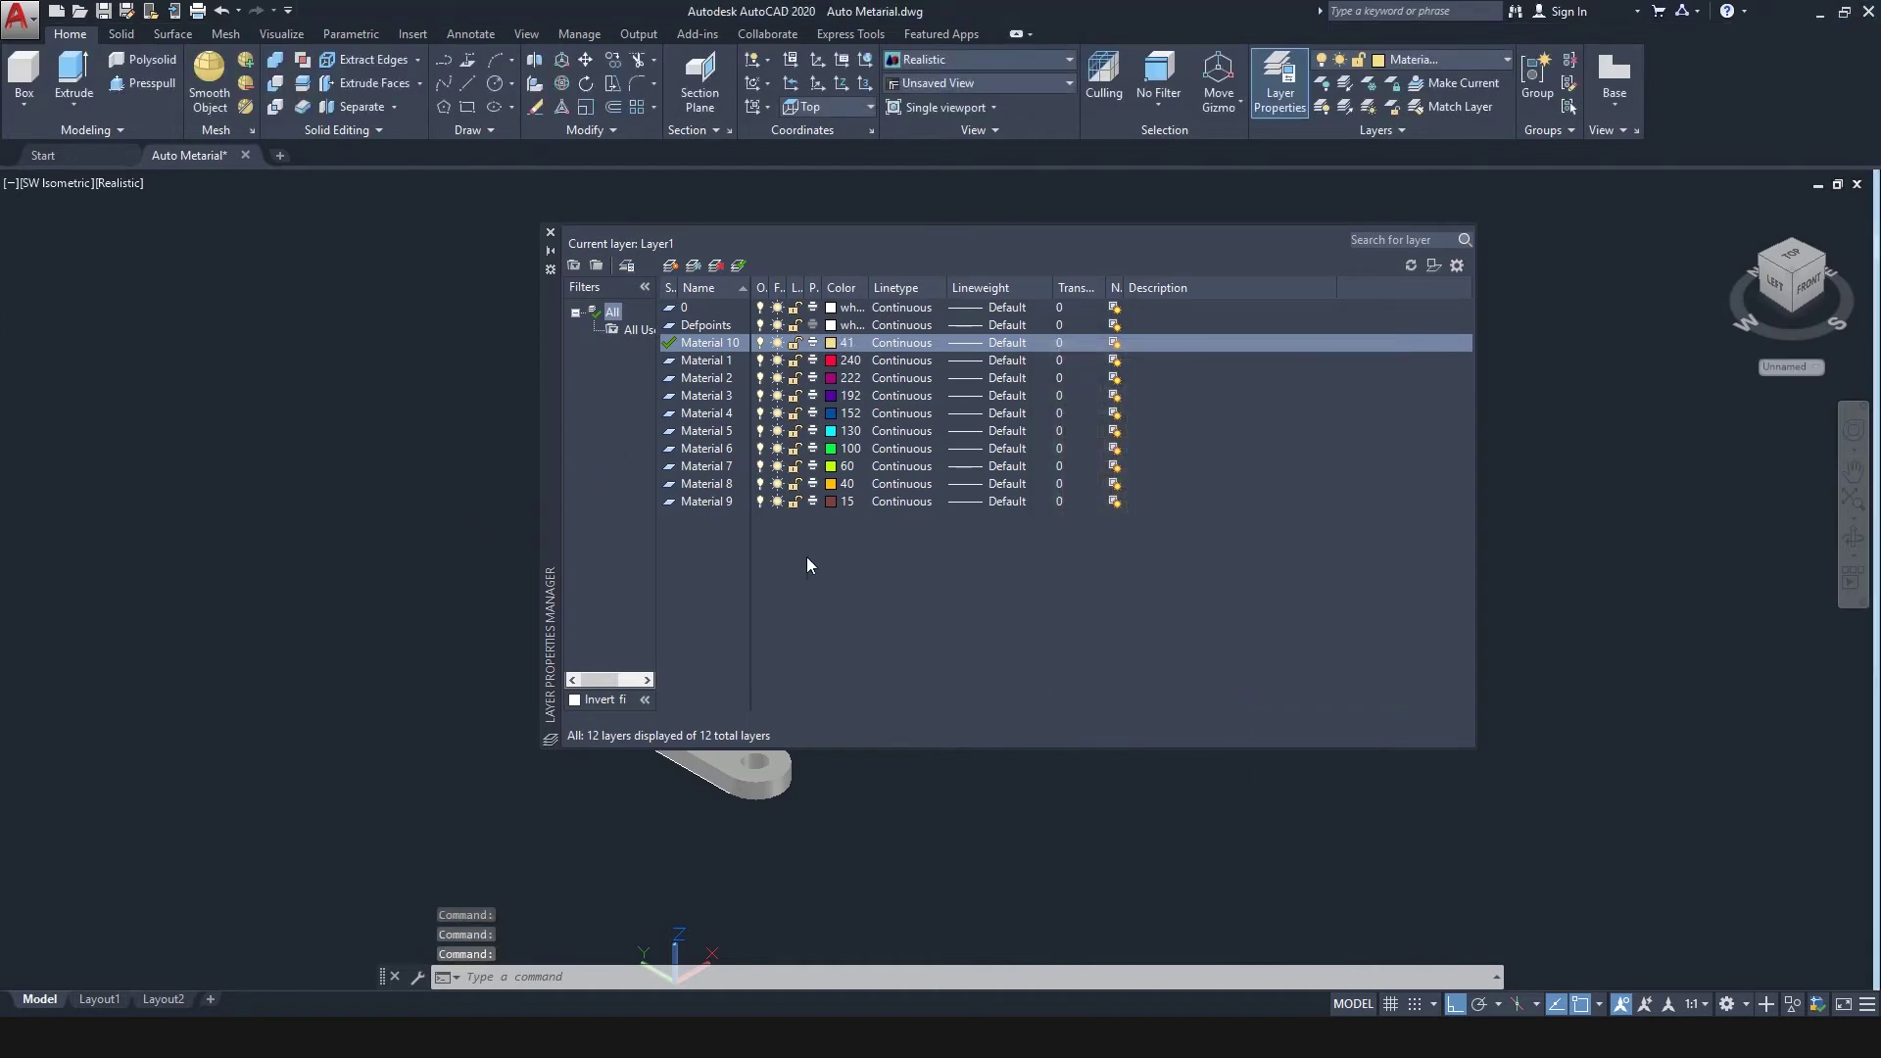
Step: Make Material 1 the current layer and close the layer manager
left_click(721, 365)
left_click(668, 363)
double_click(683, 362)
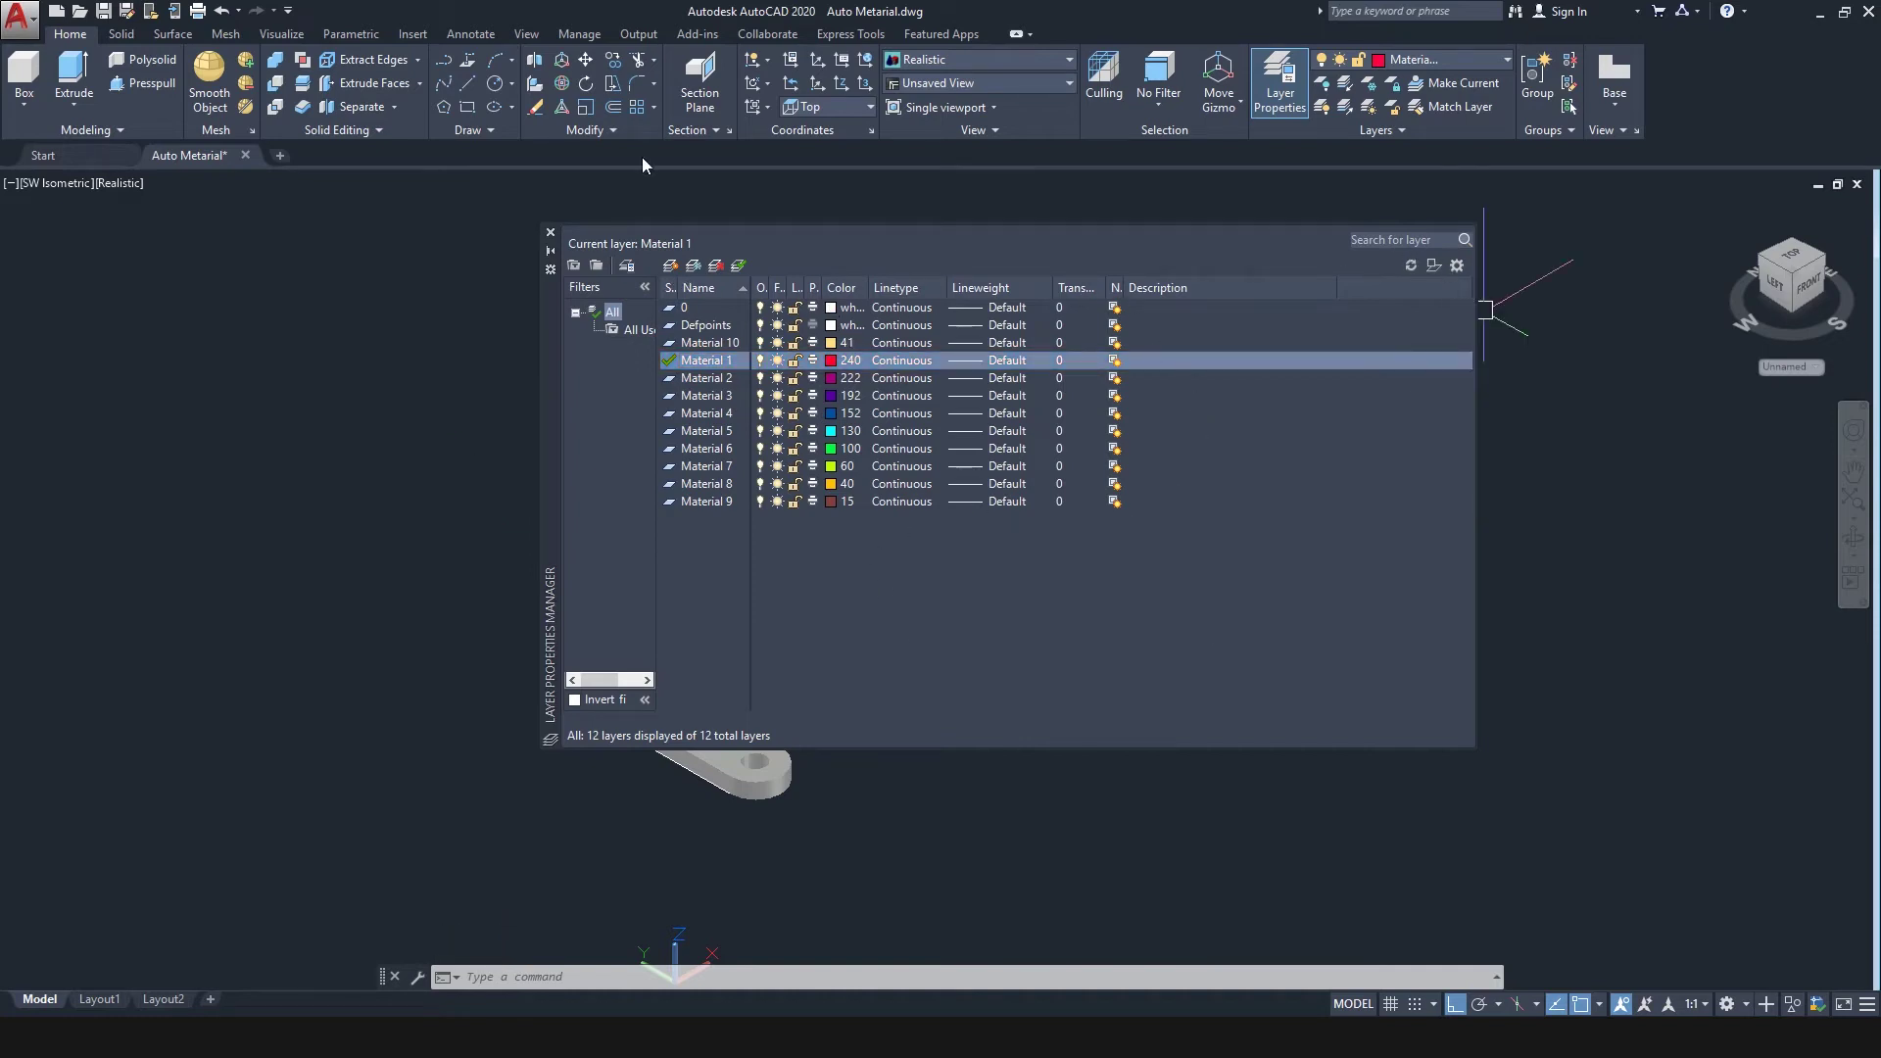
left_click(551, 236)
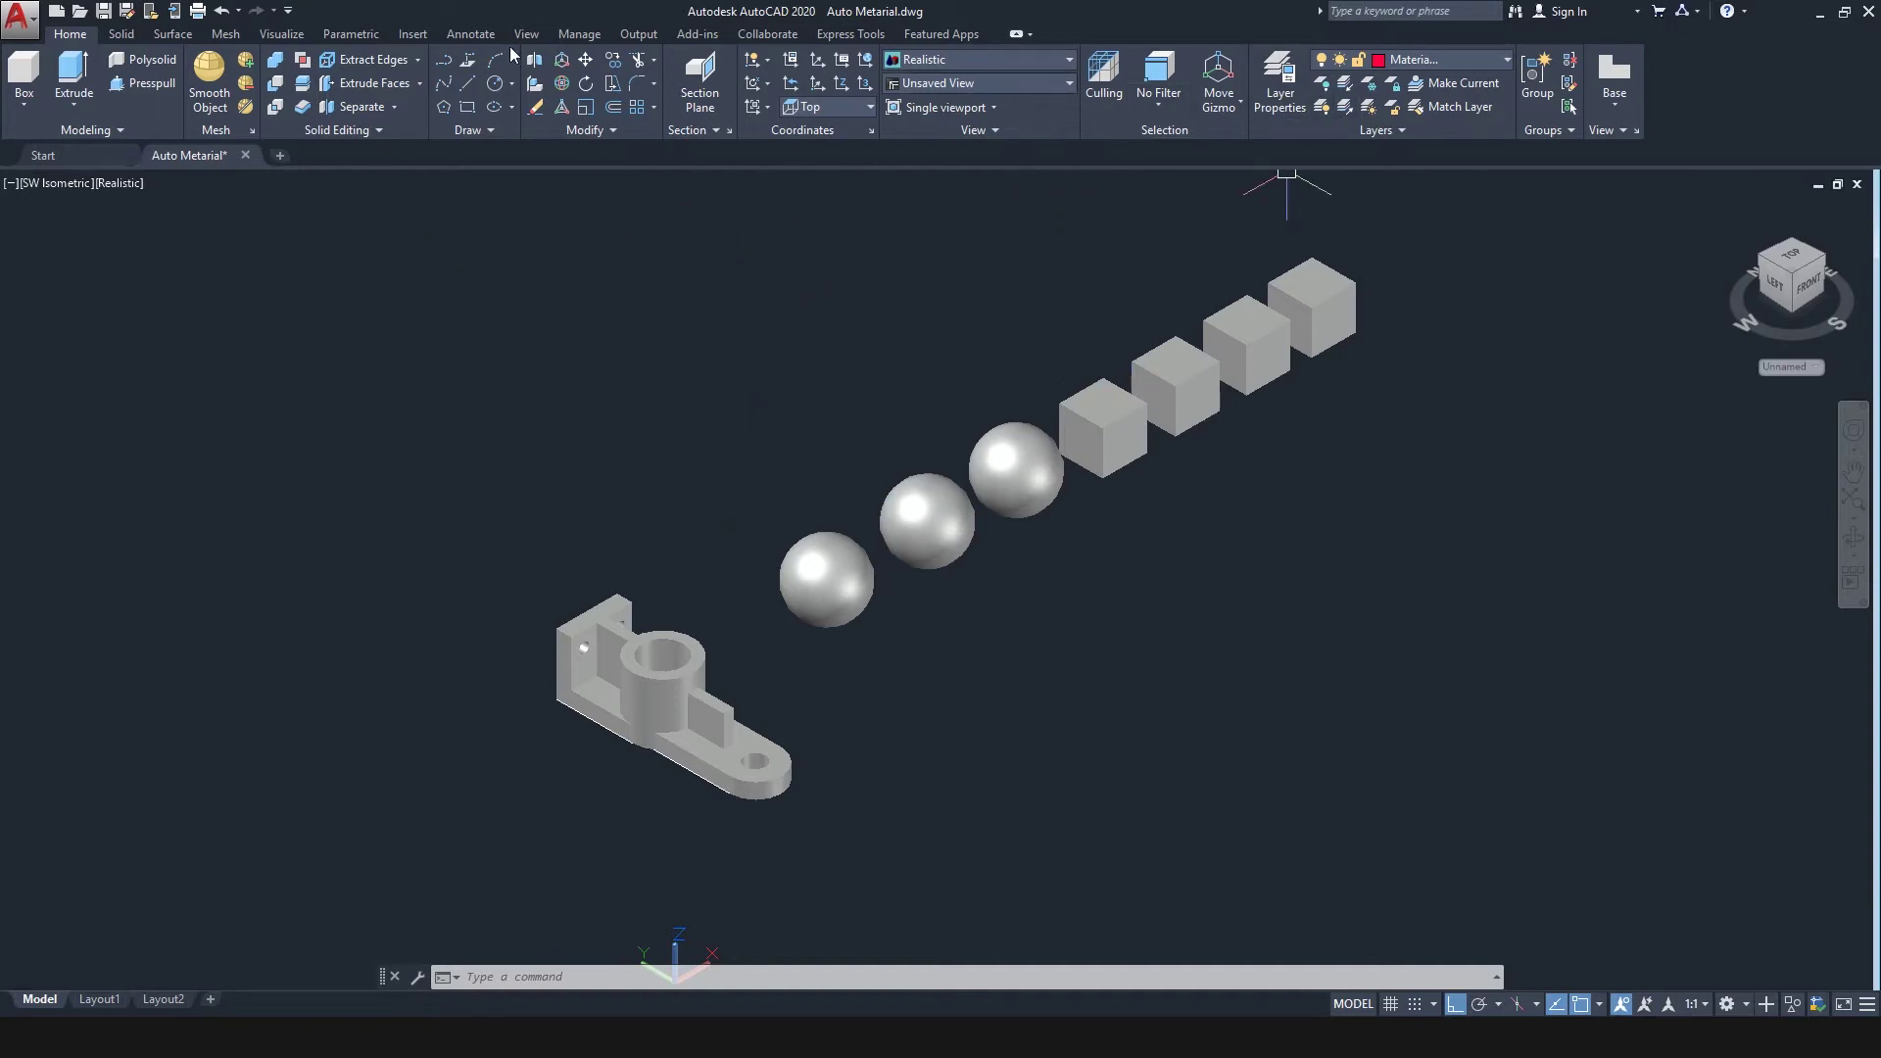
Step: Draw a straight marker line on the Material 1 layer in front of the bracket's rounded arm
left_click(467, 84)
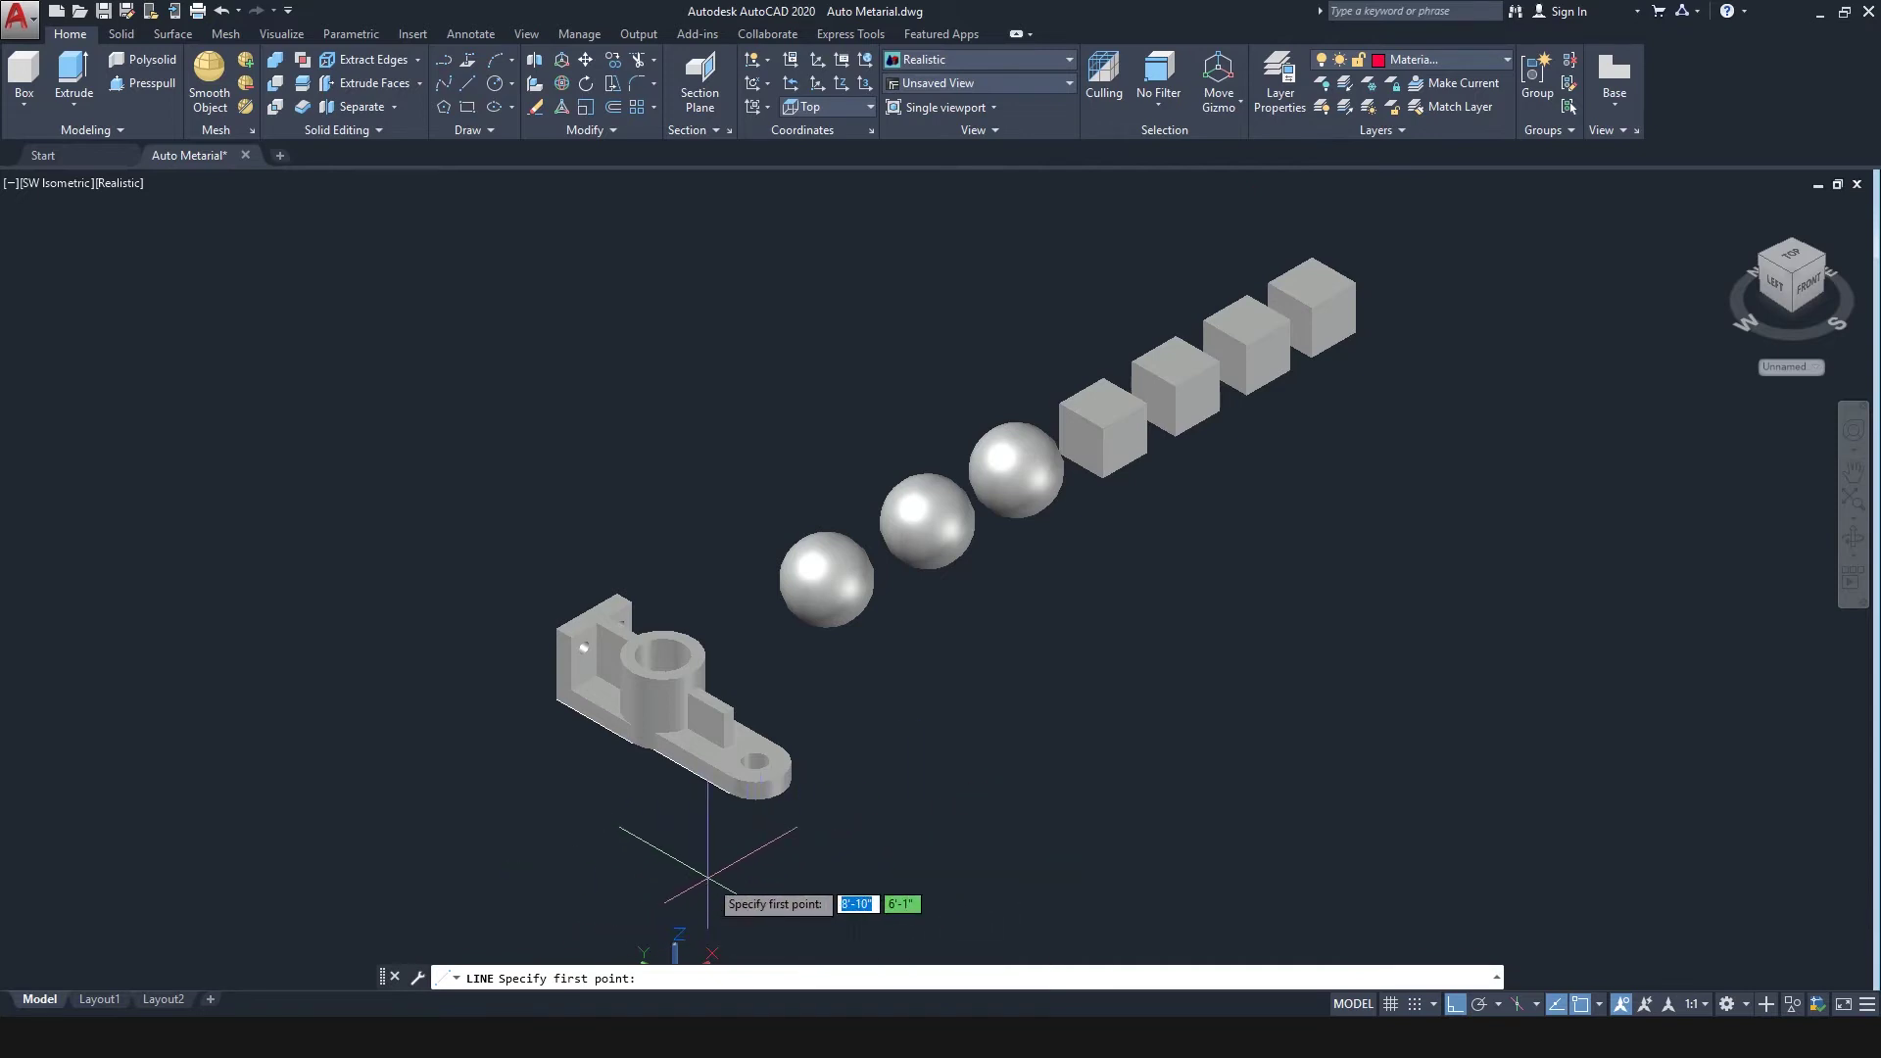
middle_click_drag(690, 867, 705, 777)
scroll(705, 777, "up", 2)
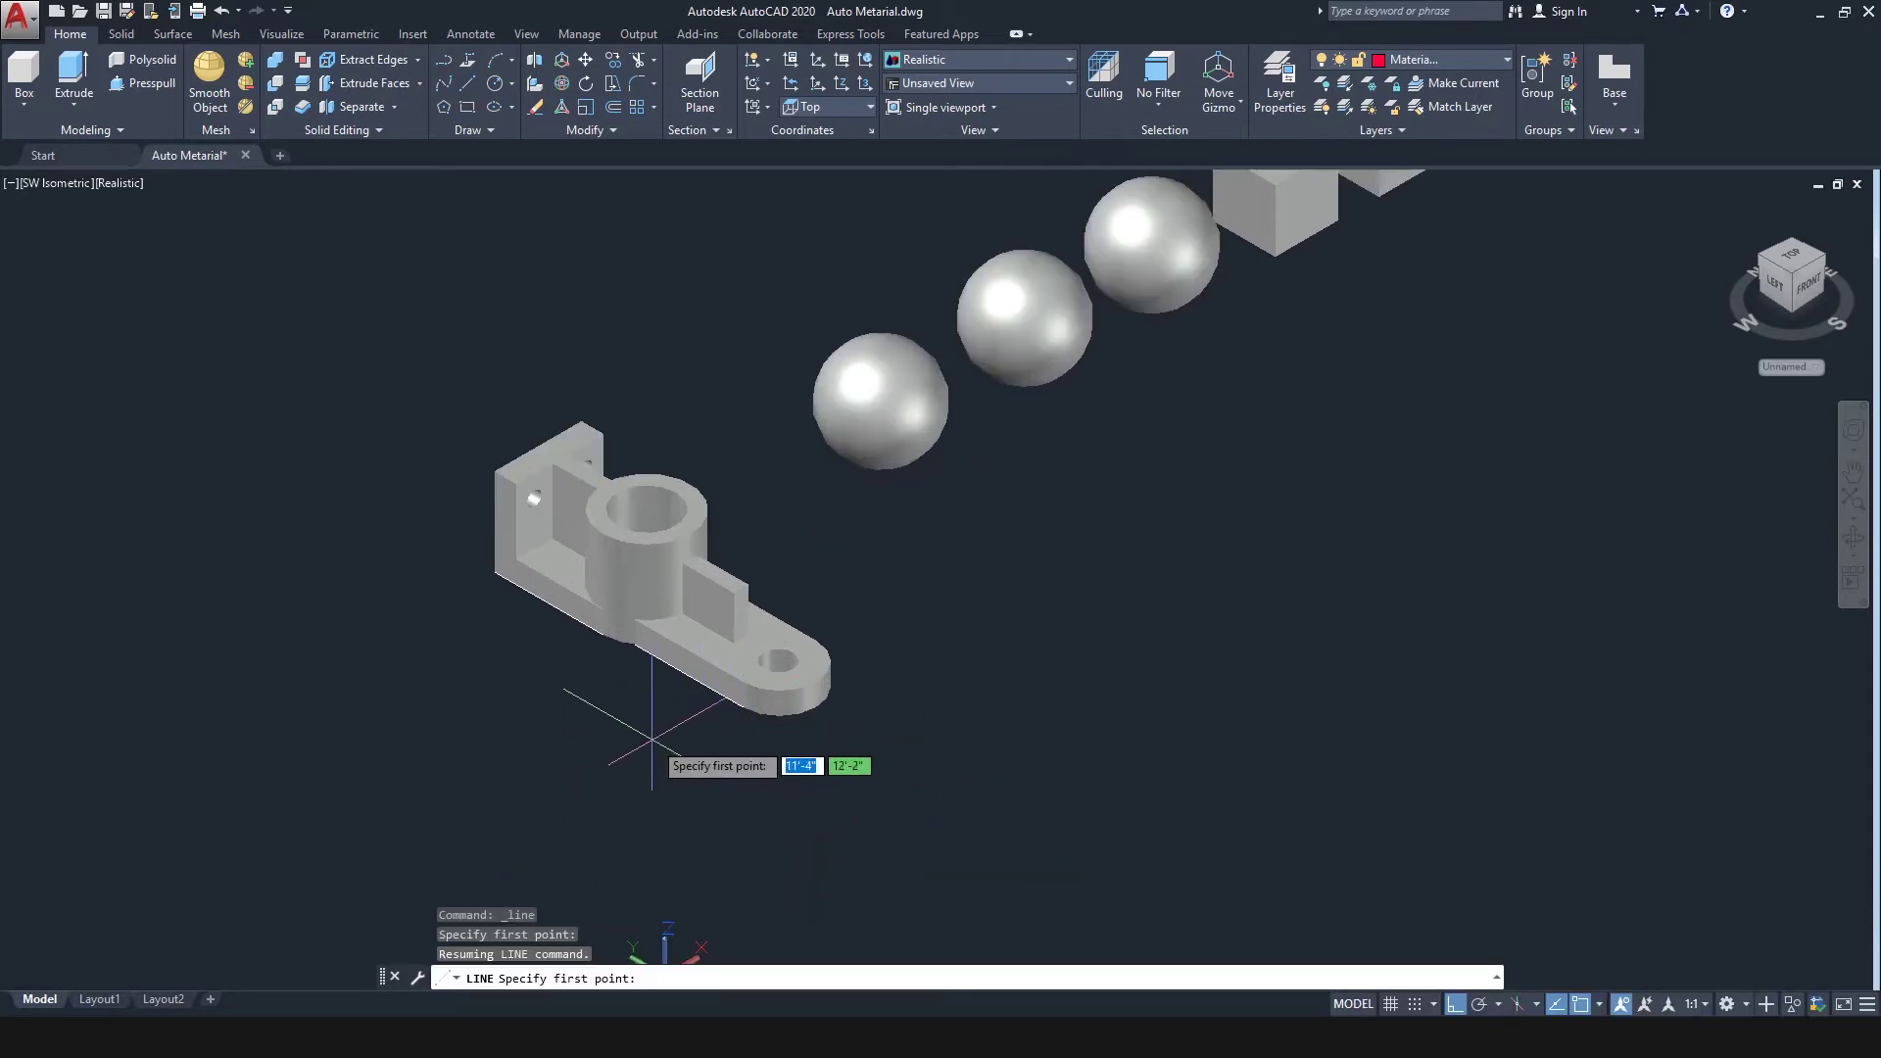
left_click(678, 726)
left_click(539, 808)
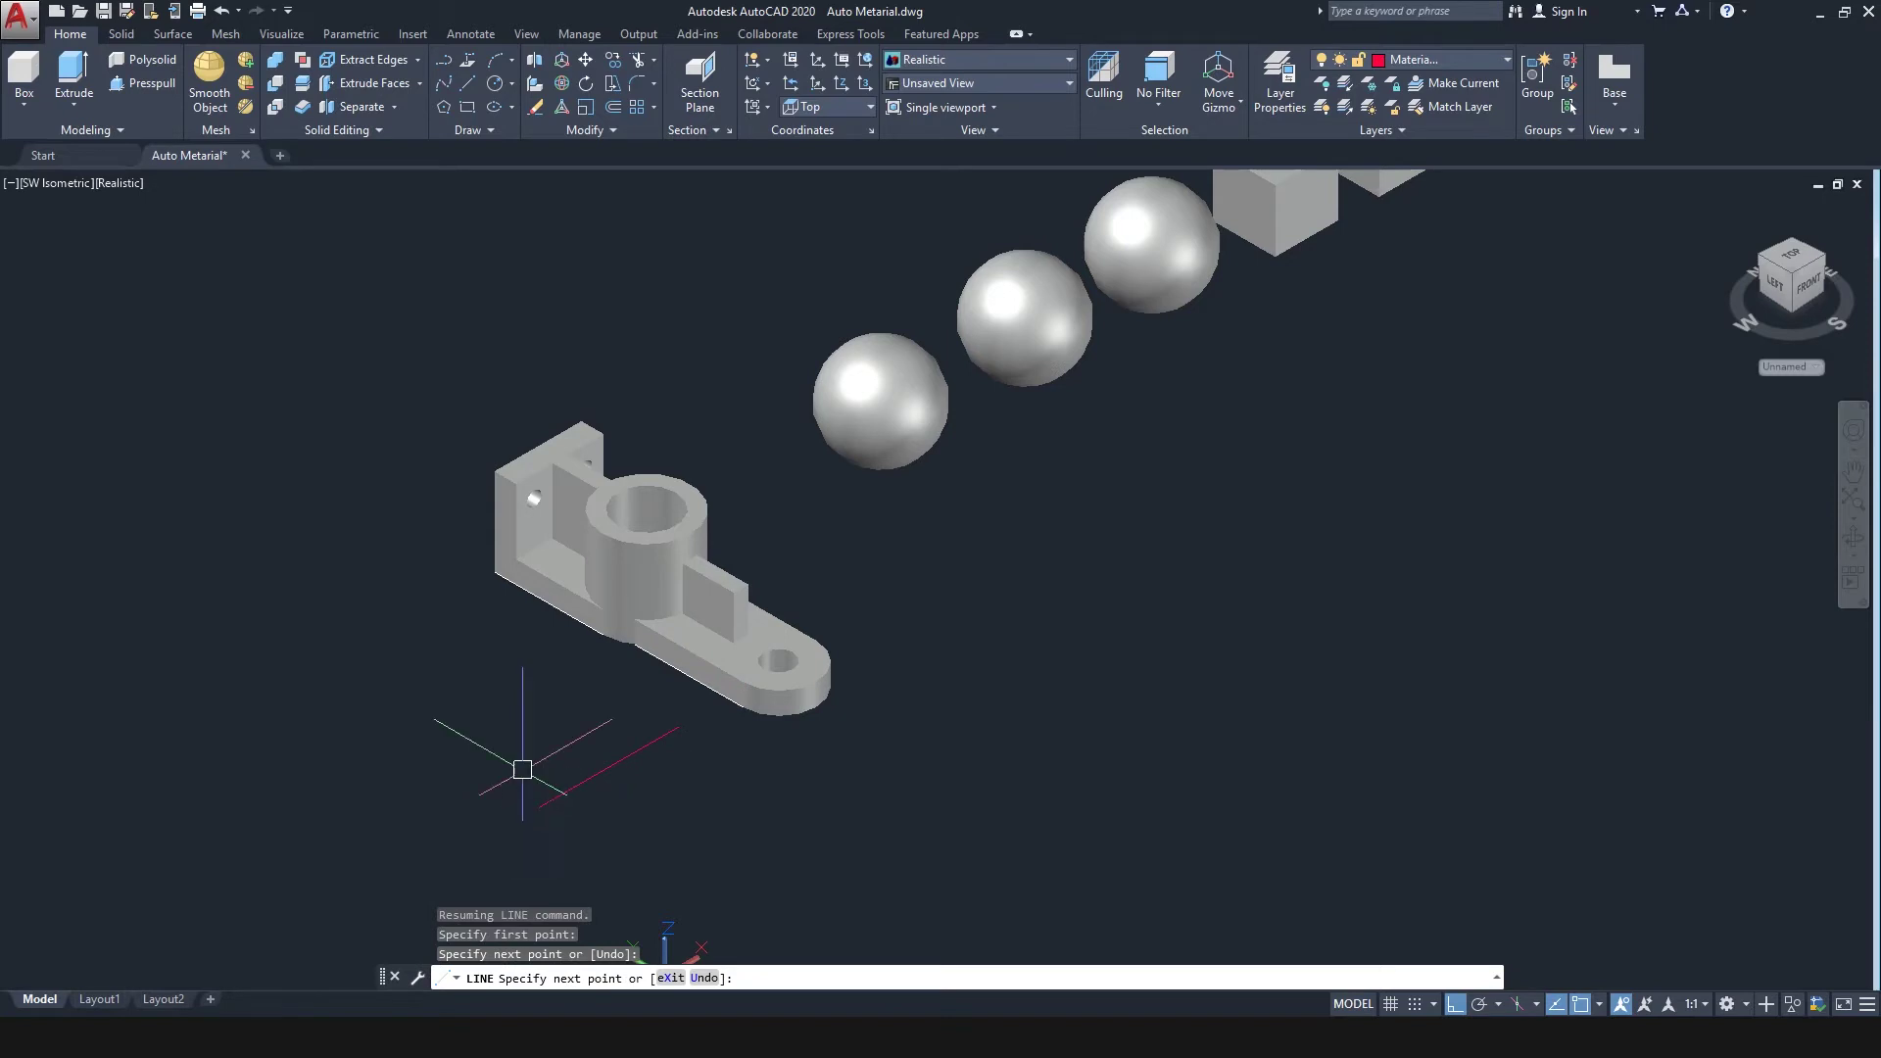
key("Escape")
Step: Make Material 2 the current layer and draw a line parallel to the first, beside the bracket's cylindrical middle part
key("Return")
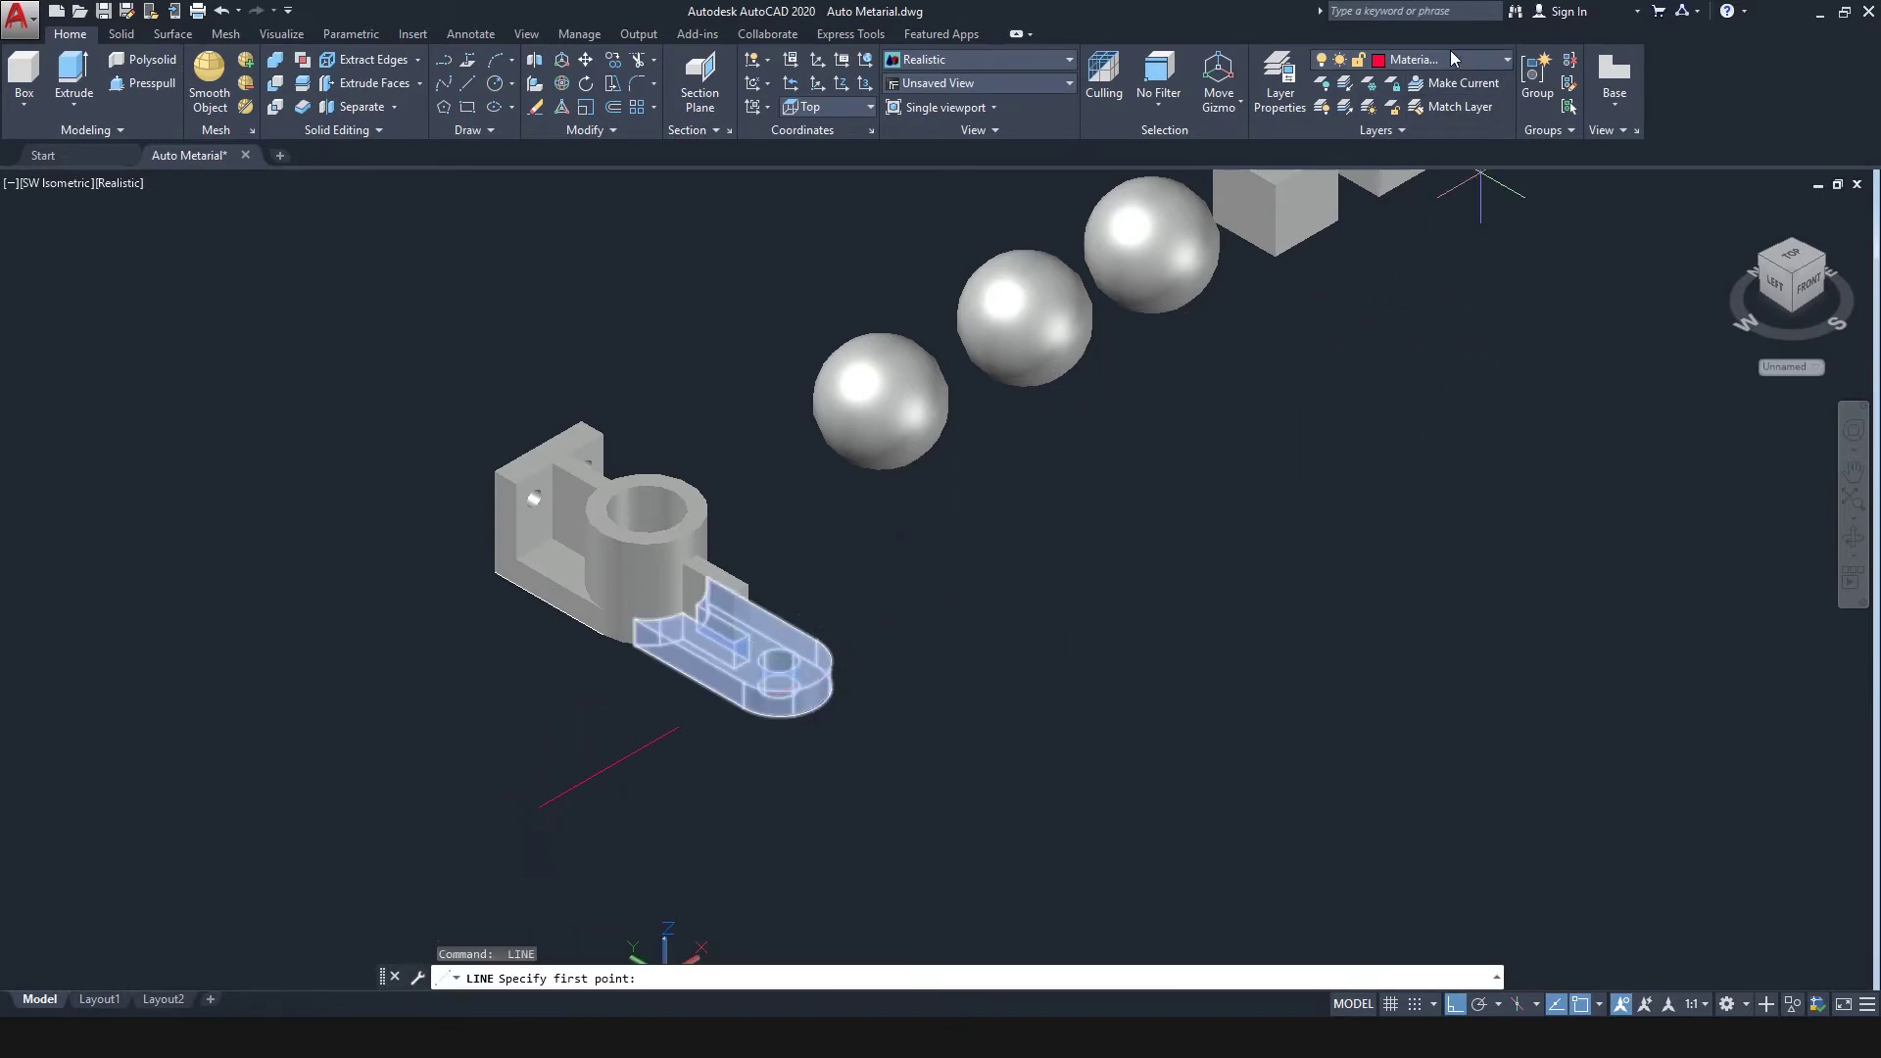
left_click(1430, 60)
left_click(1430, 159)
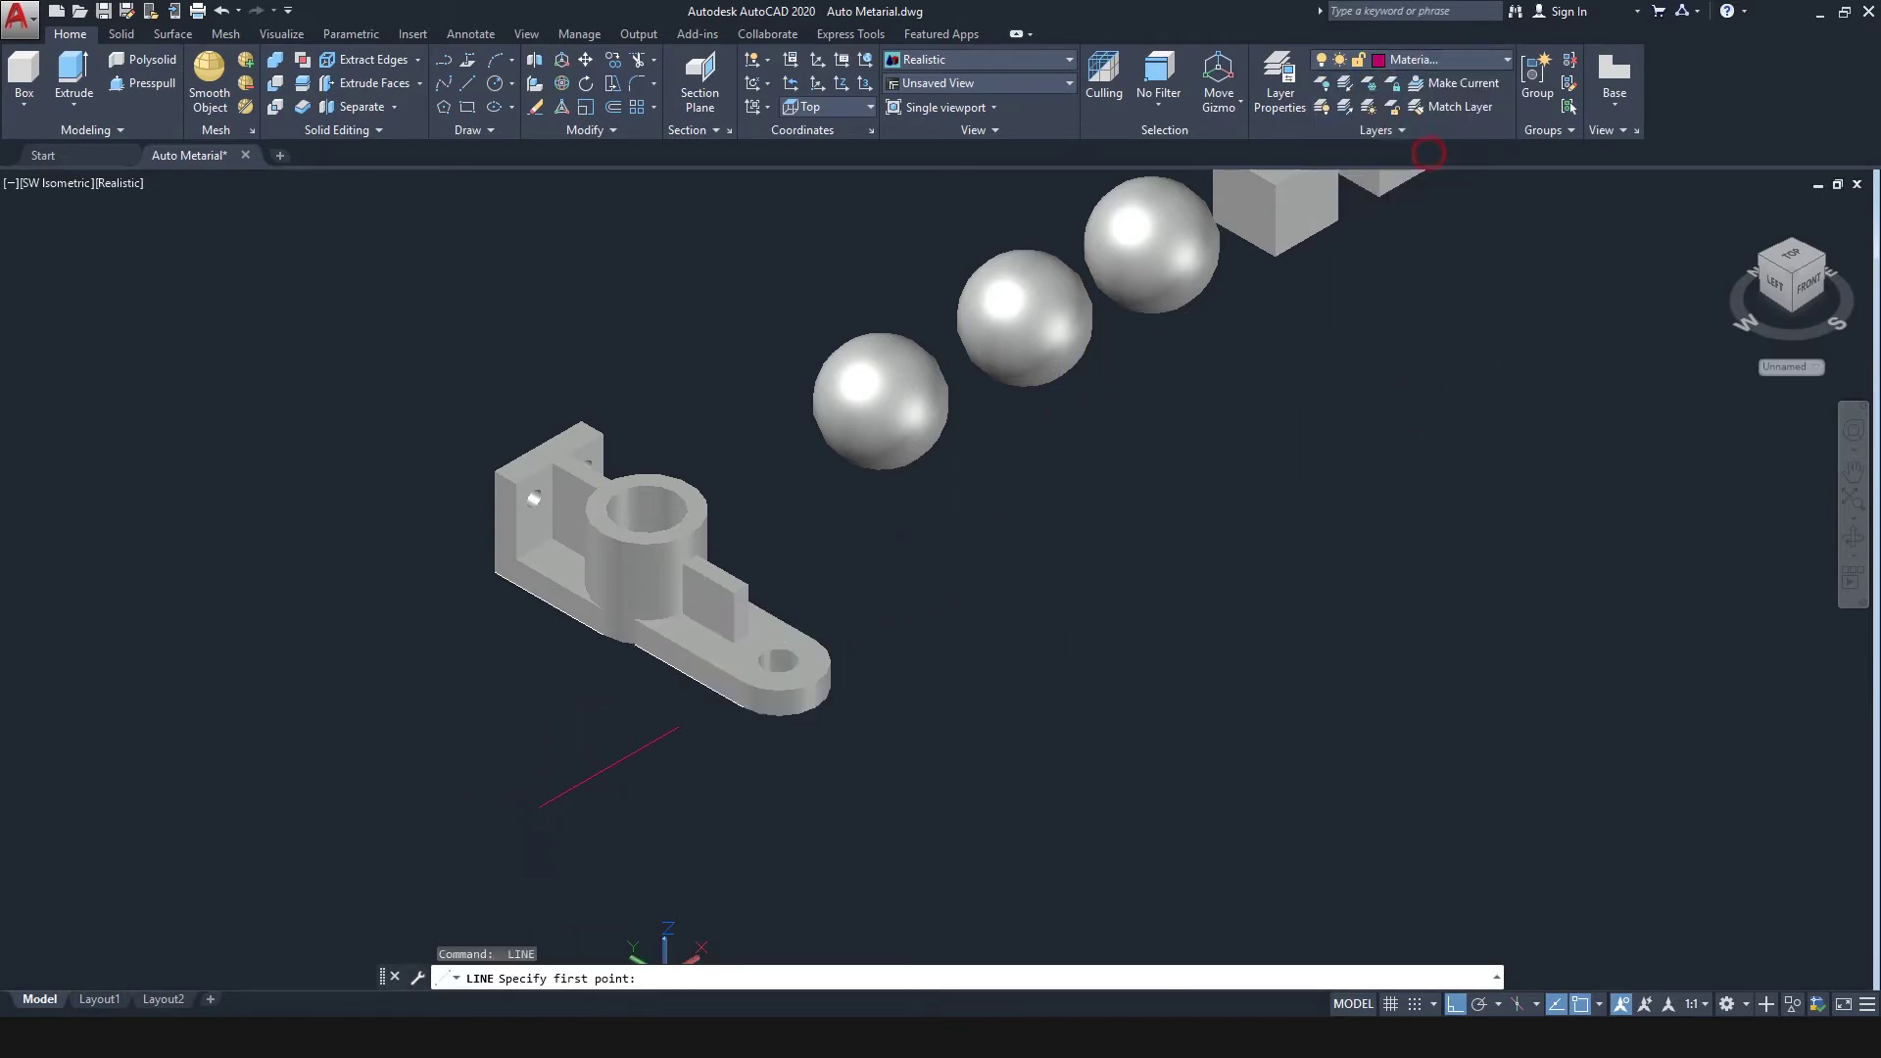
left_click(578, 674)
left_click(475, 730)
key("Escape")
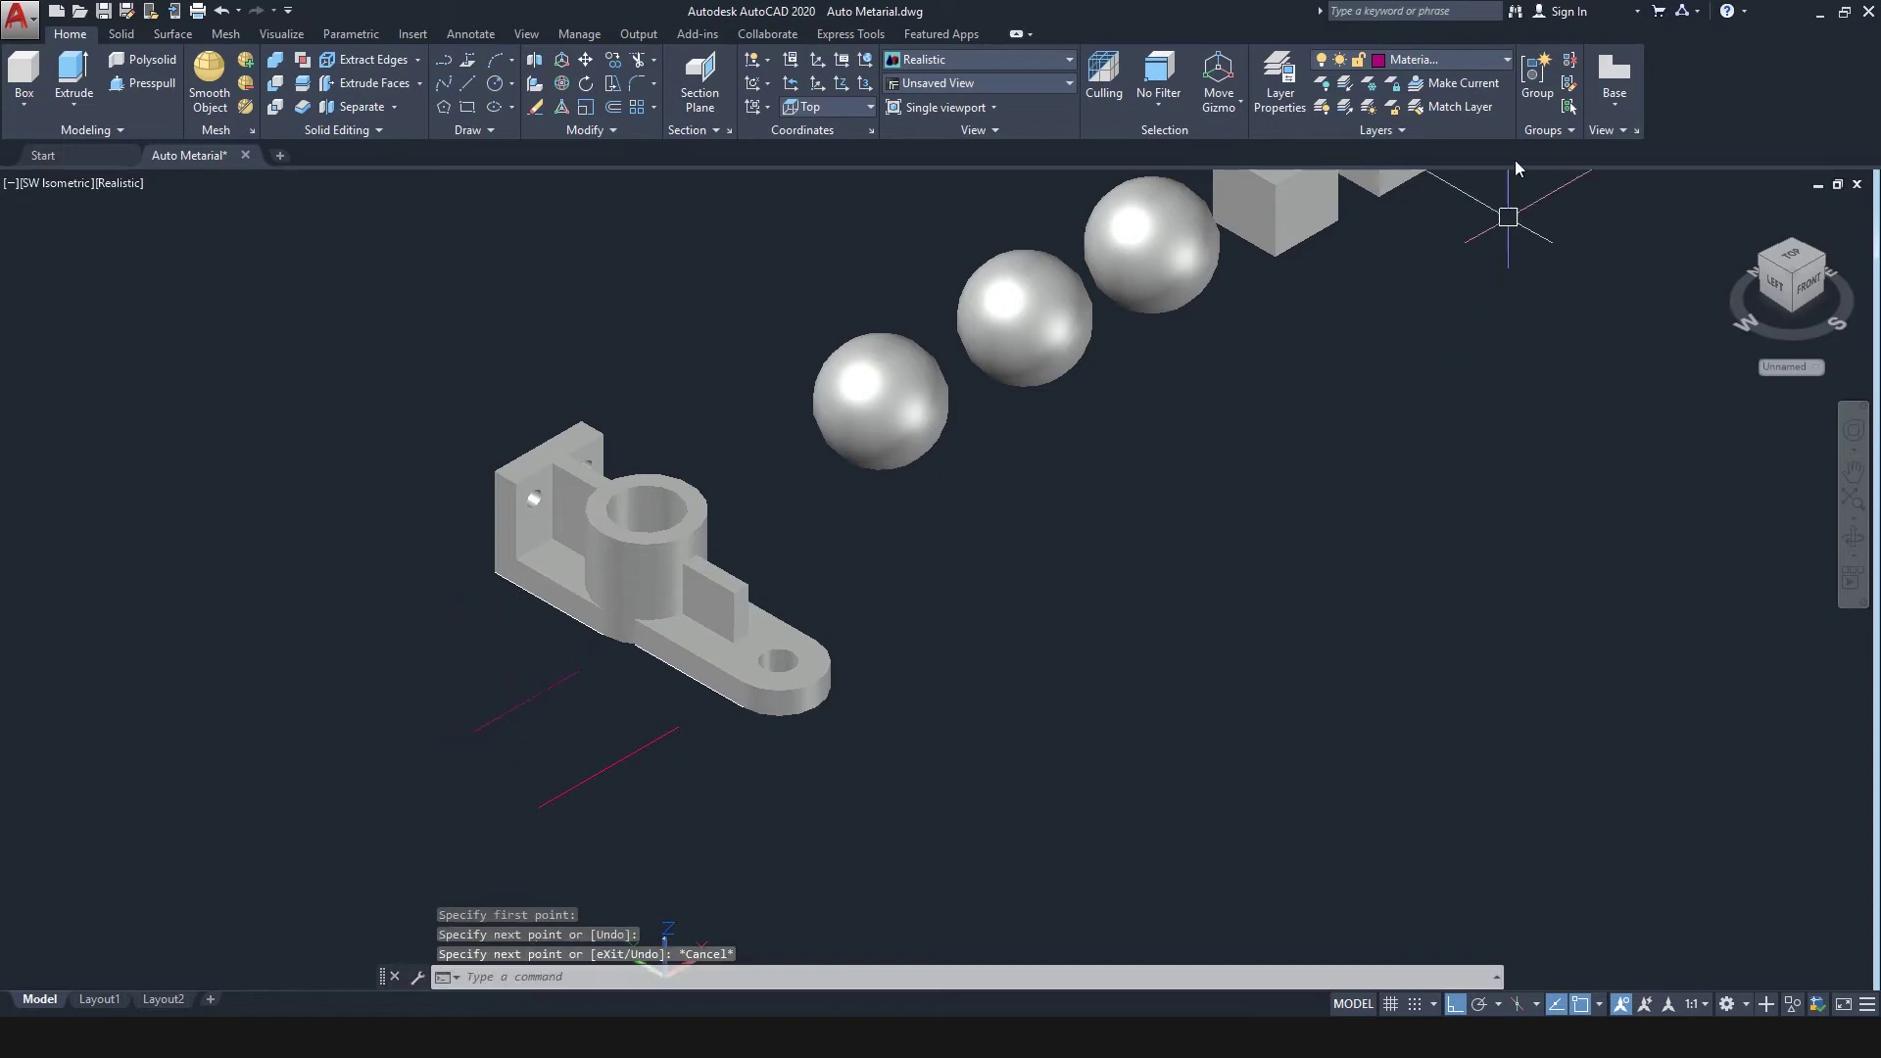
Step: Make Material 3 the current layer and draw a parallel line beside the bracket's upright back plate
key("Return")
left_click(1447, 59)
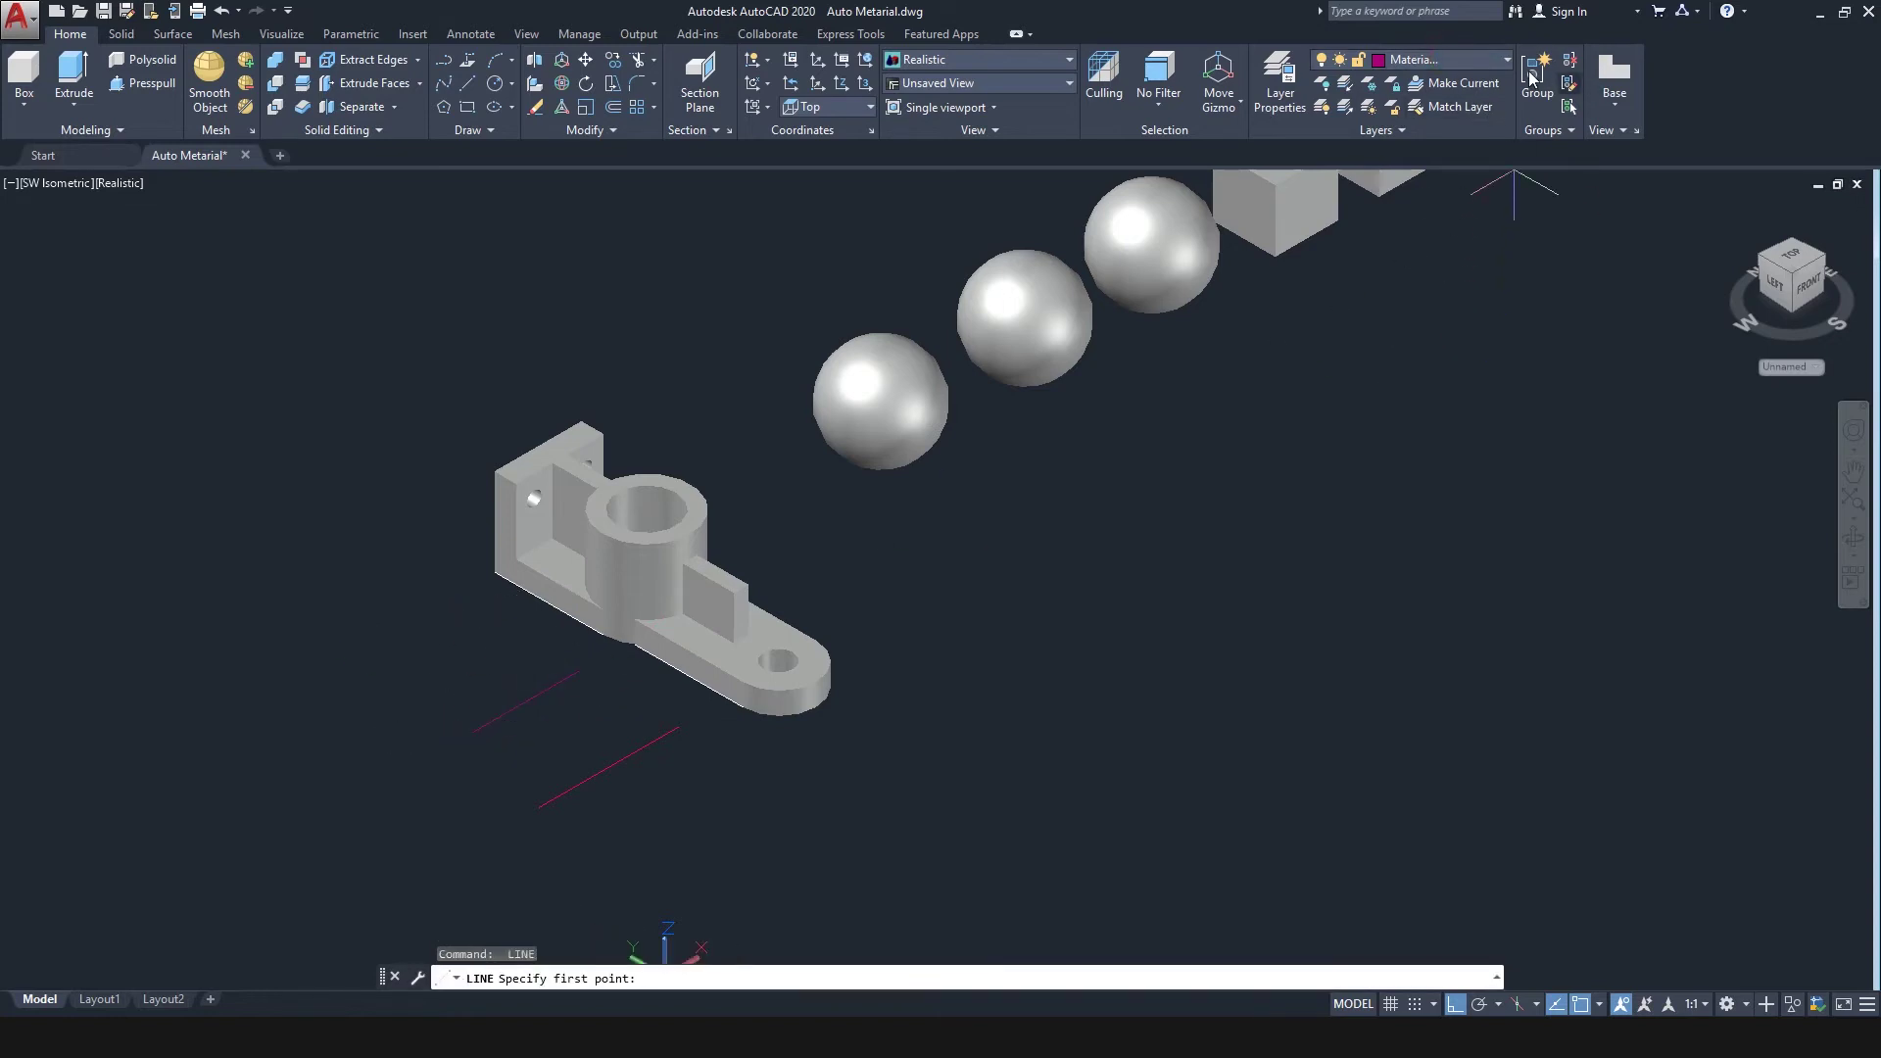
left_click(1505, 60)
left_click(1454, 183)
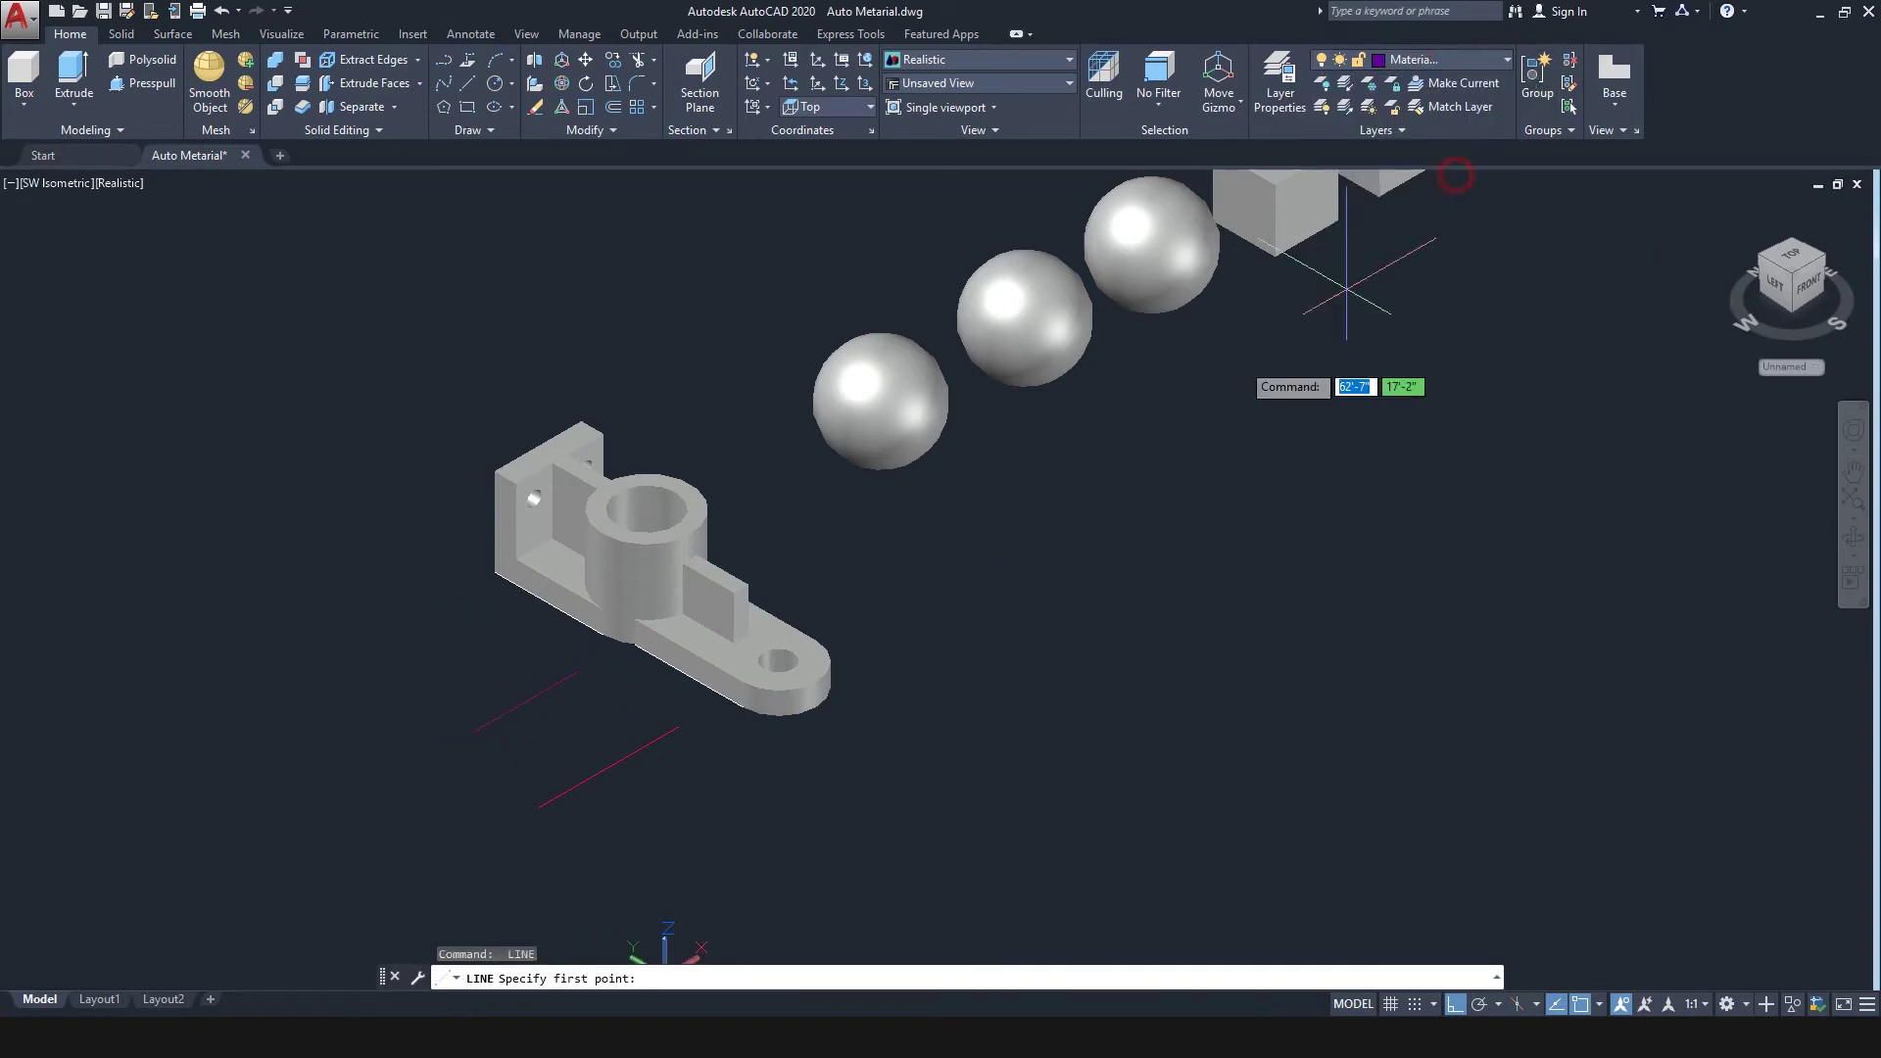
left_click(500, 619)
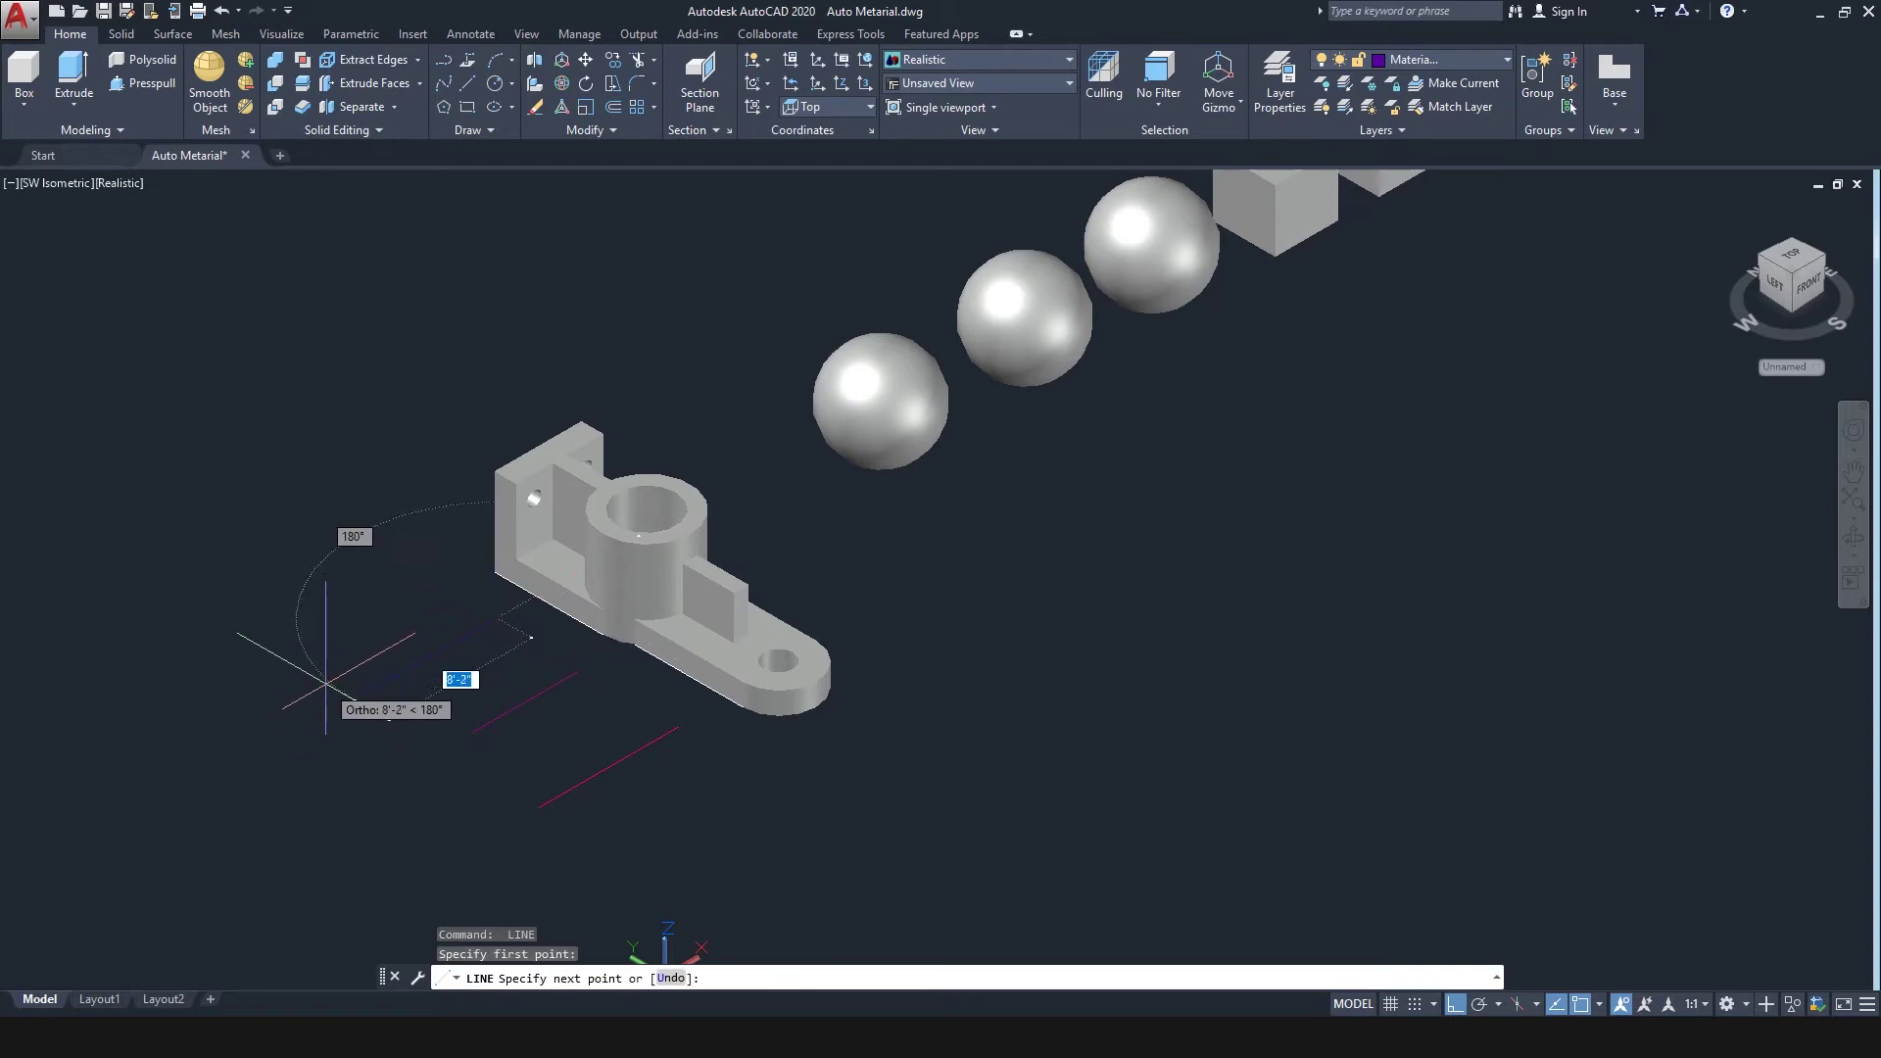
key("Escape")
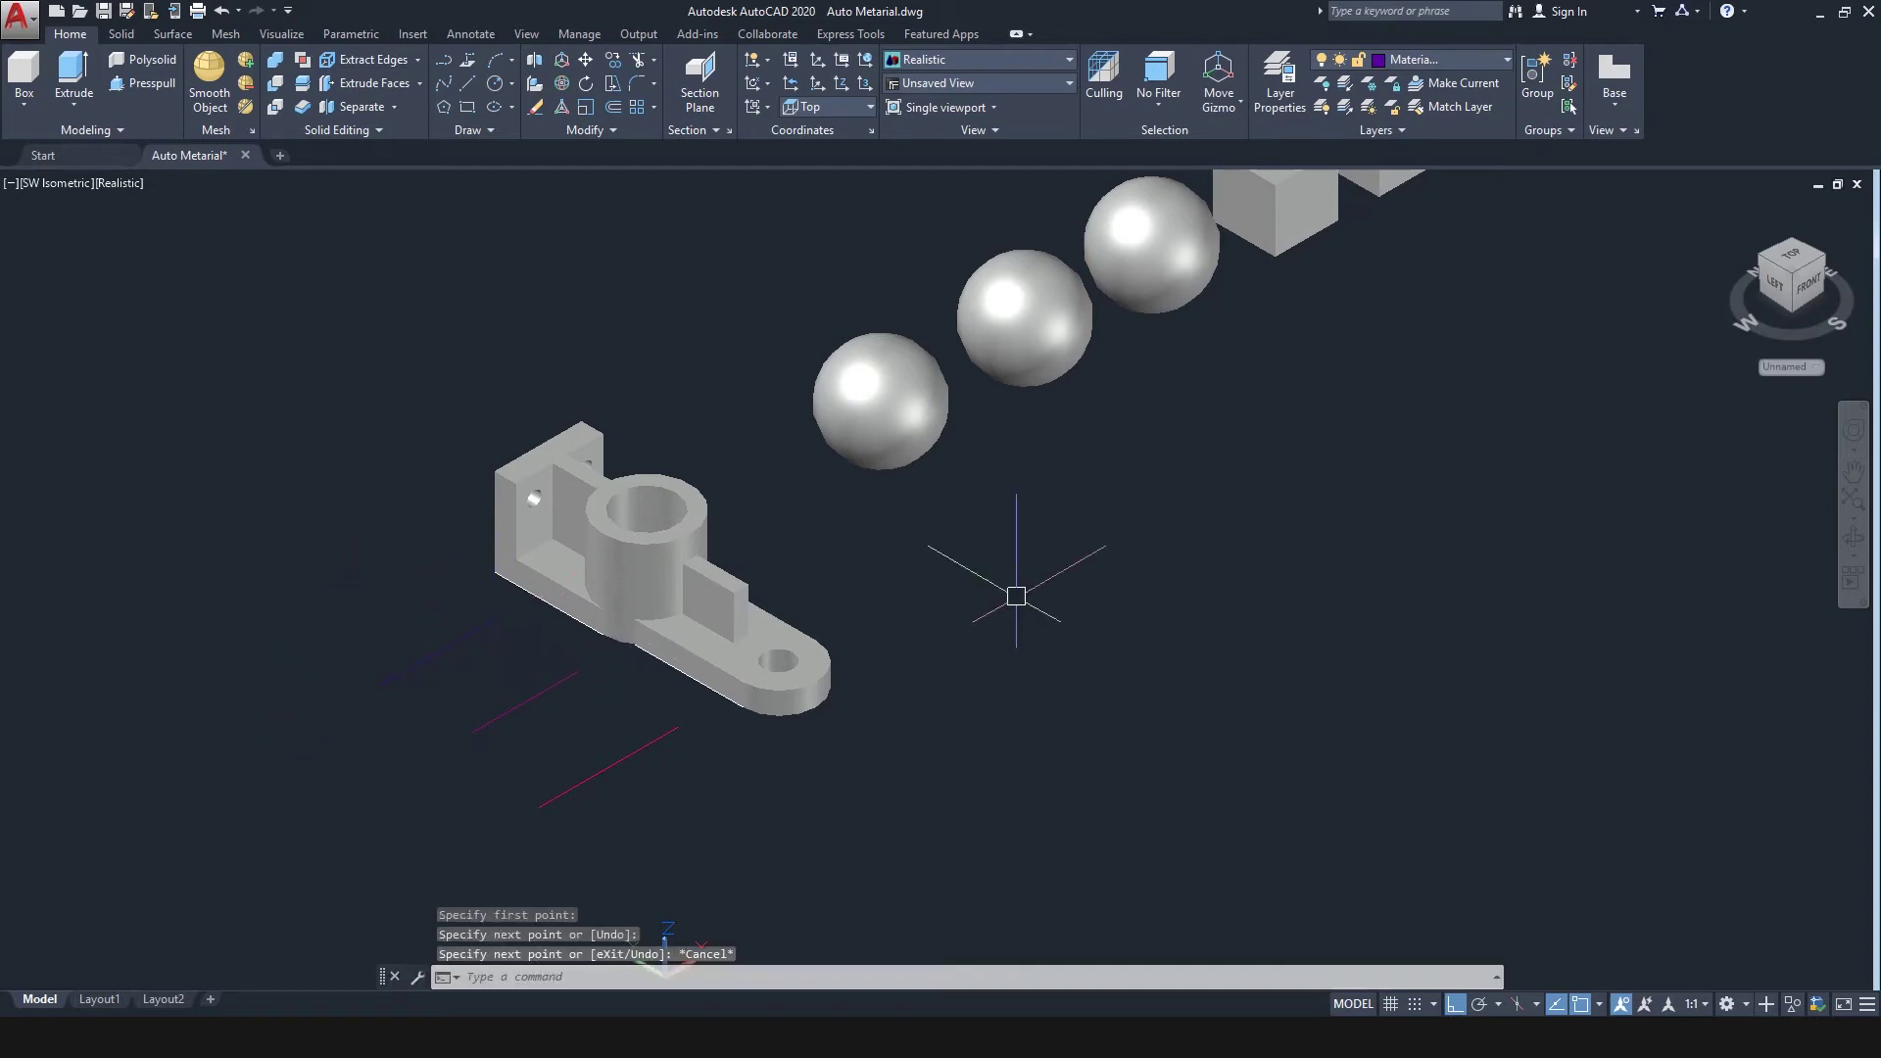
Step: Make Material 4 the current layer and draw a line about 4 feet long beside the sphere nearest the bracket
left_click(1462, 62)
left_click(1454, 203)
key("space")
left_click(951, 482)
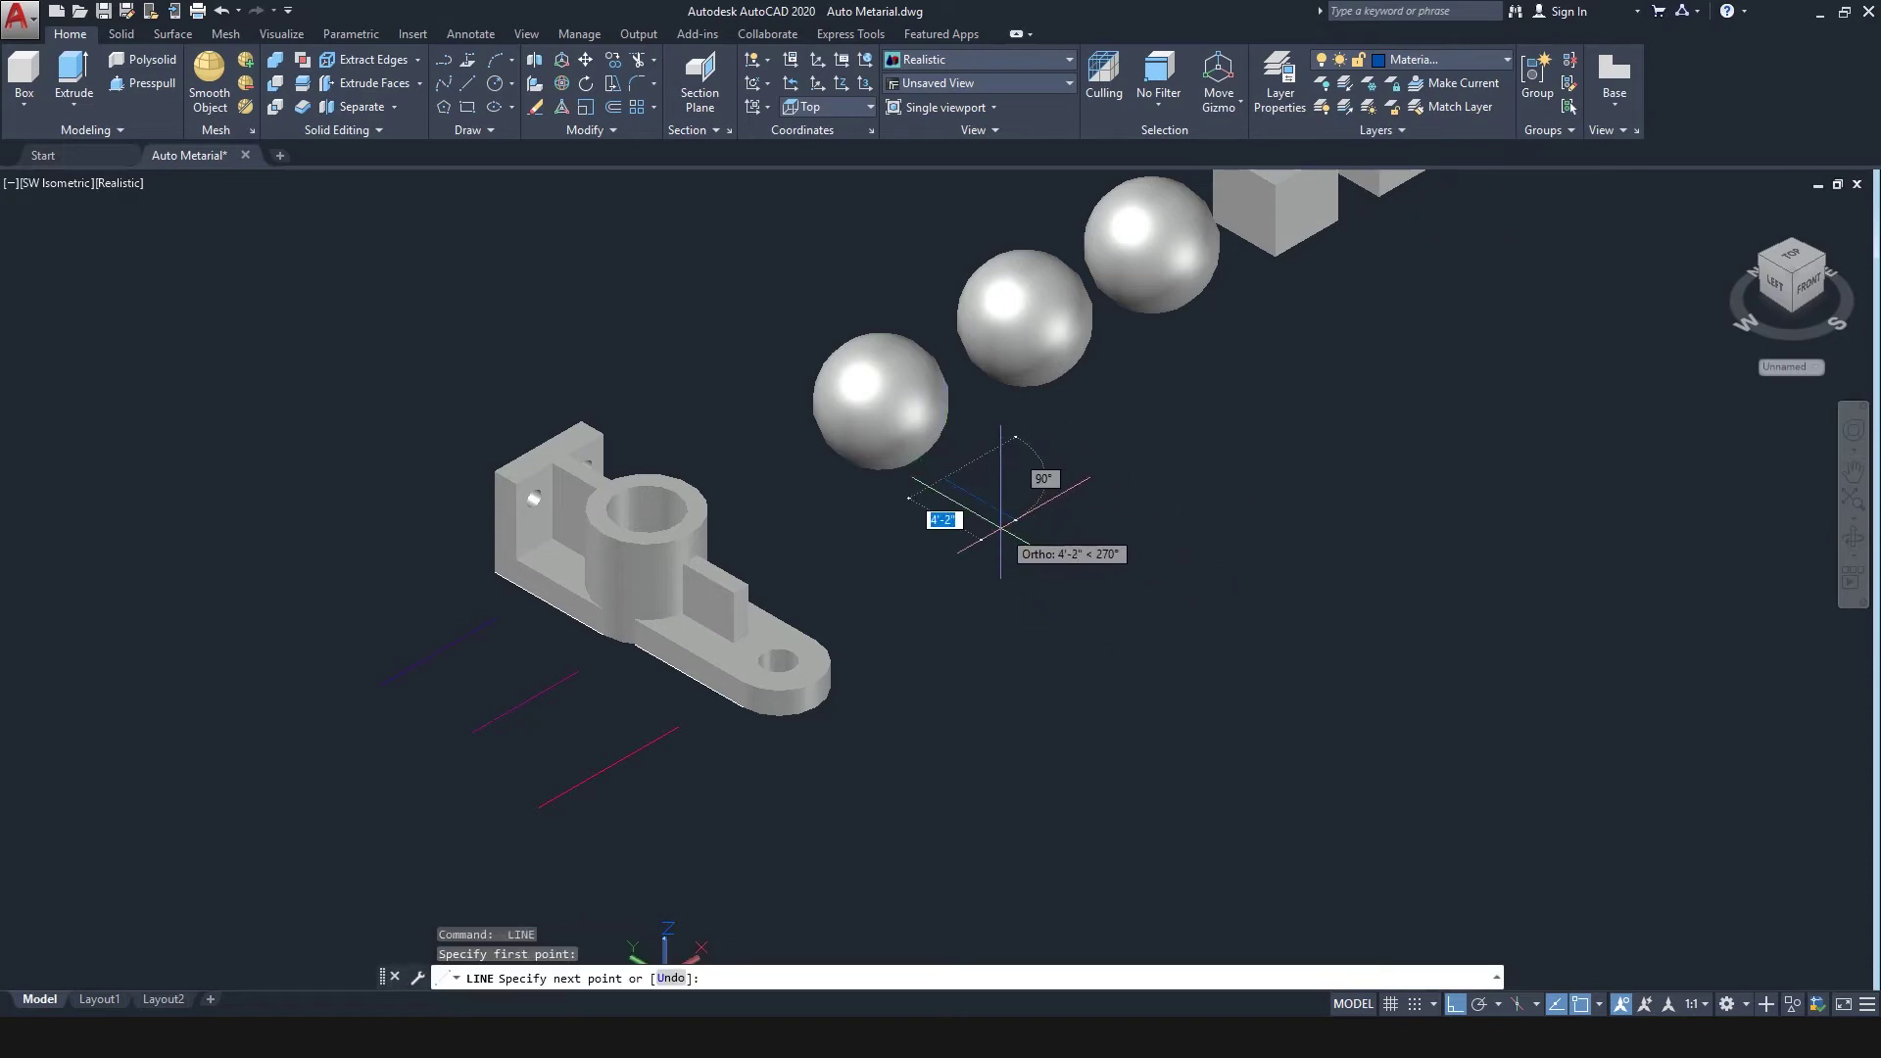
left_click(1003, 524)
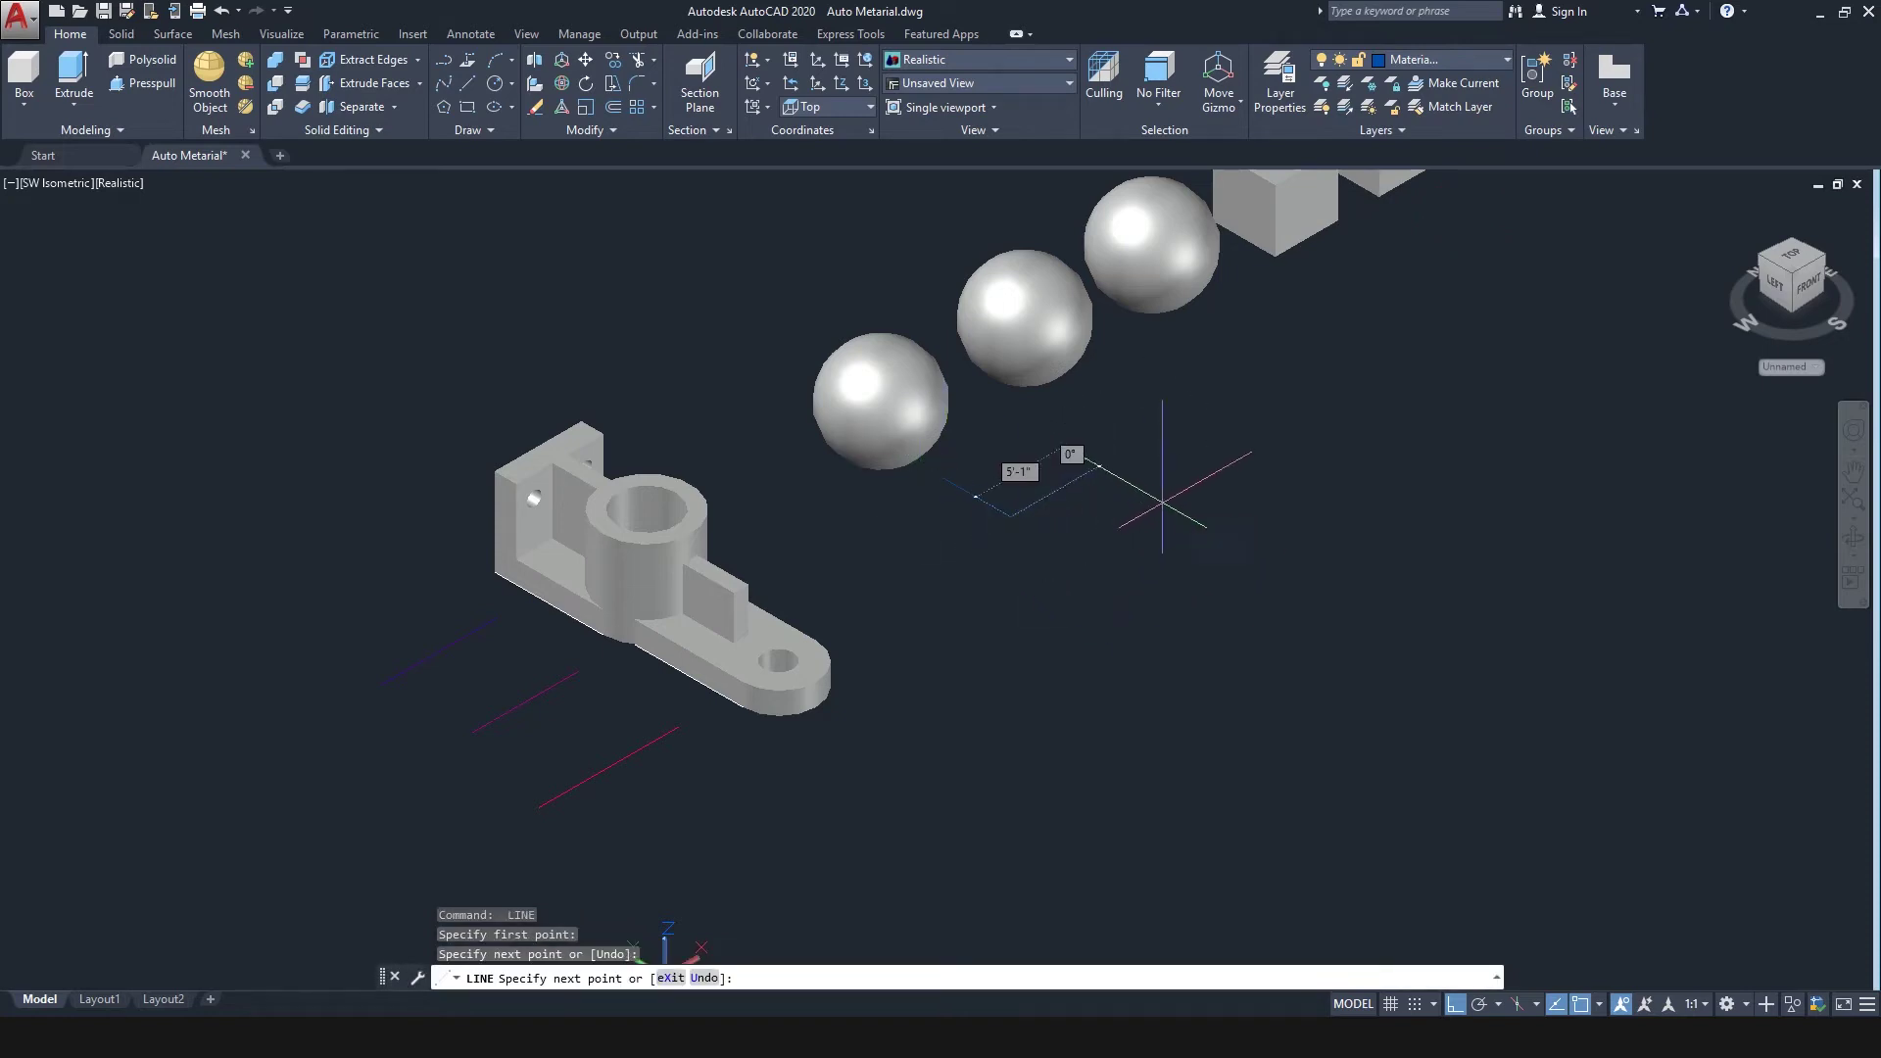
key("Escape")
Step: Make Material 5 the current layer and draw a line beside the middle sphere
left_click(1451, 59)
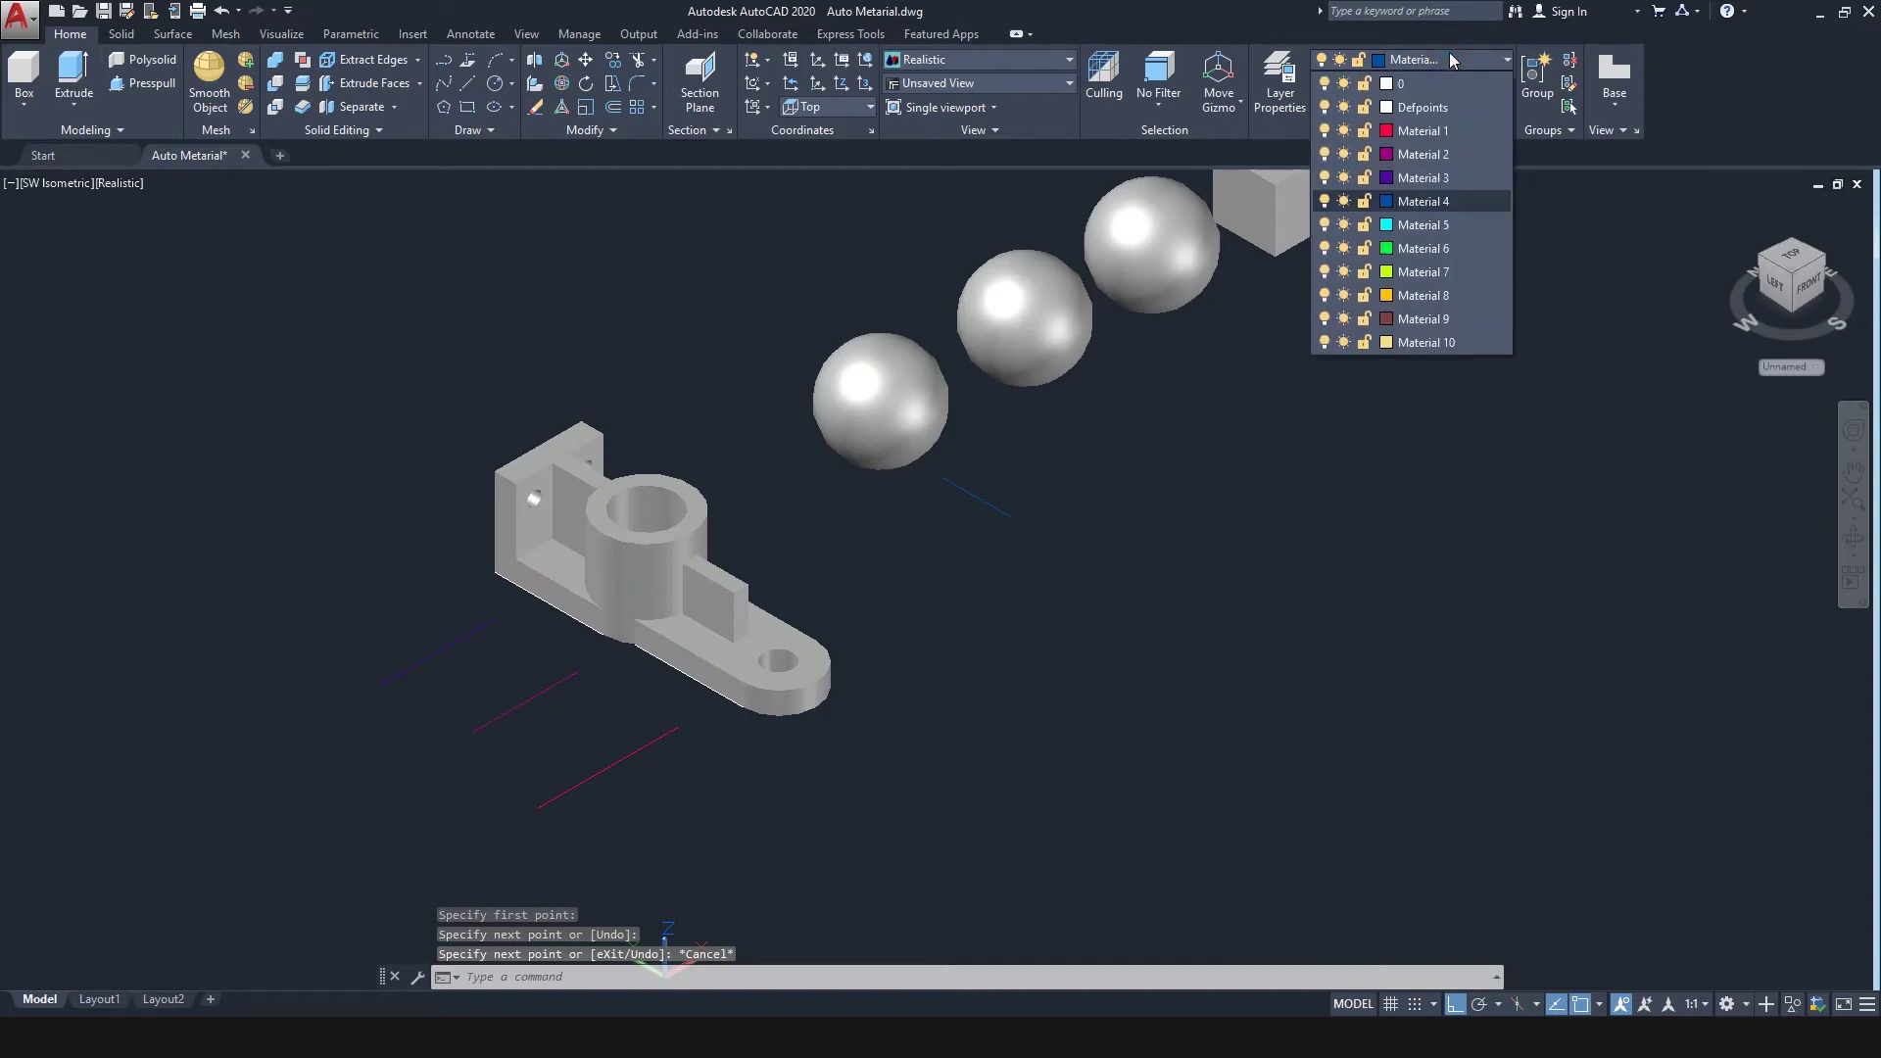
left_click(1435, 228)
type("l")
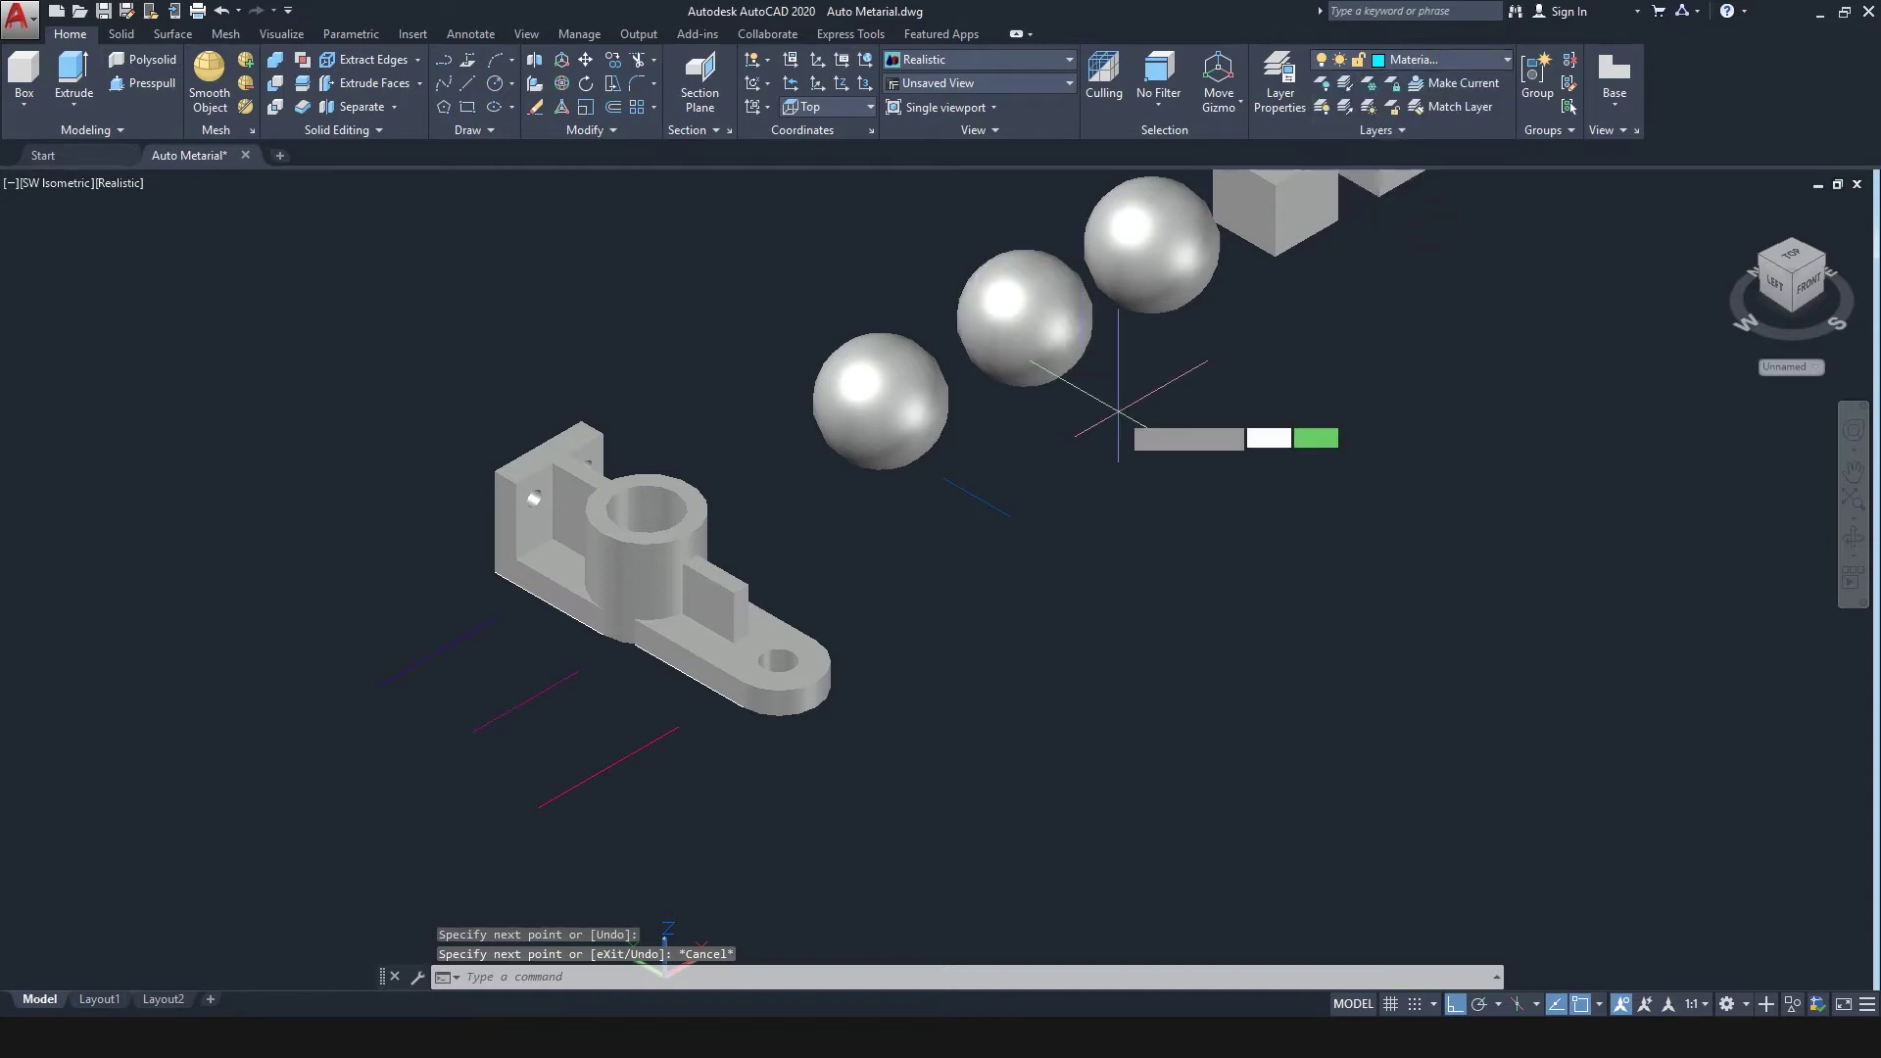
key("Return")
left_click(1185, 451)
key("Escape")
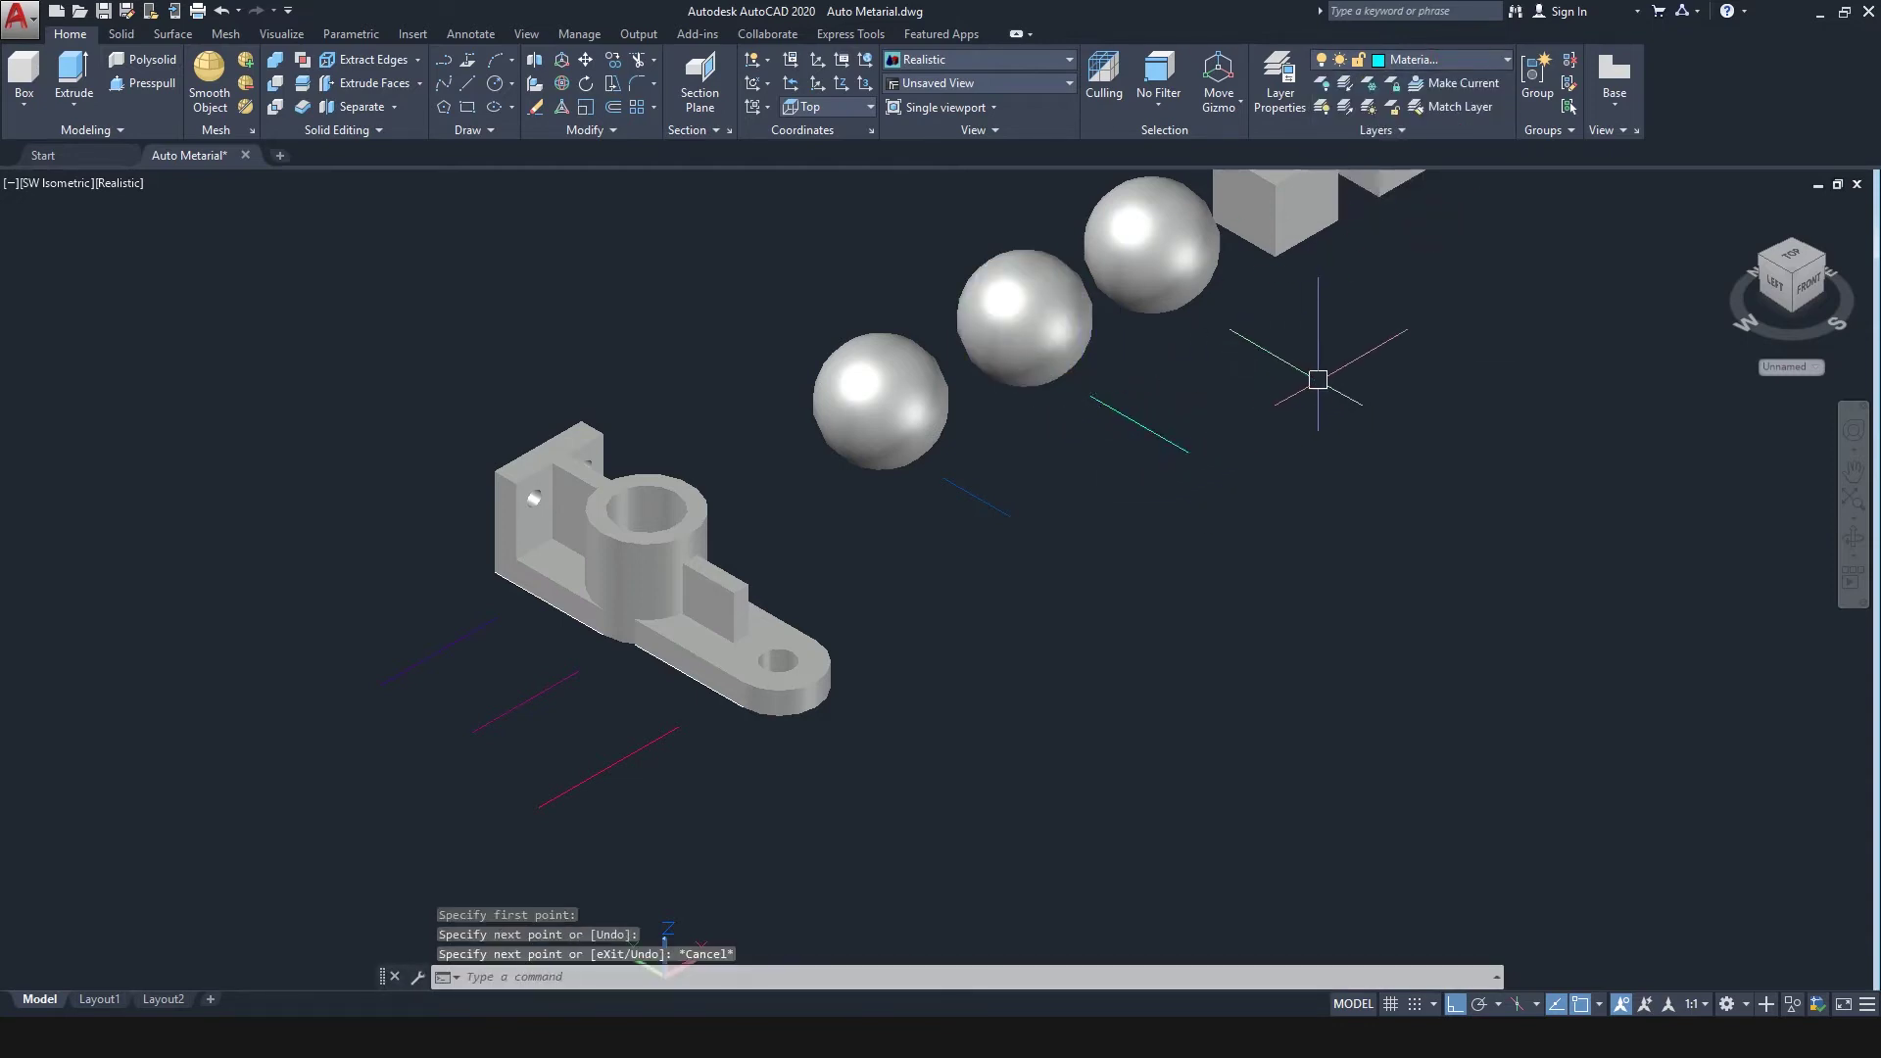
Step: Make Material 6 the current layer and draw a line beside the third sphere, next to the cubes
middle_click_drag(1314, 378, 1113, 525)
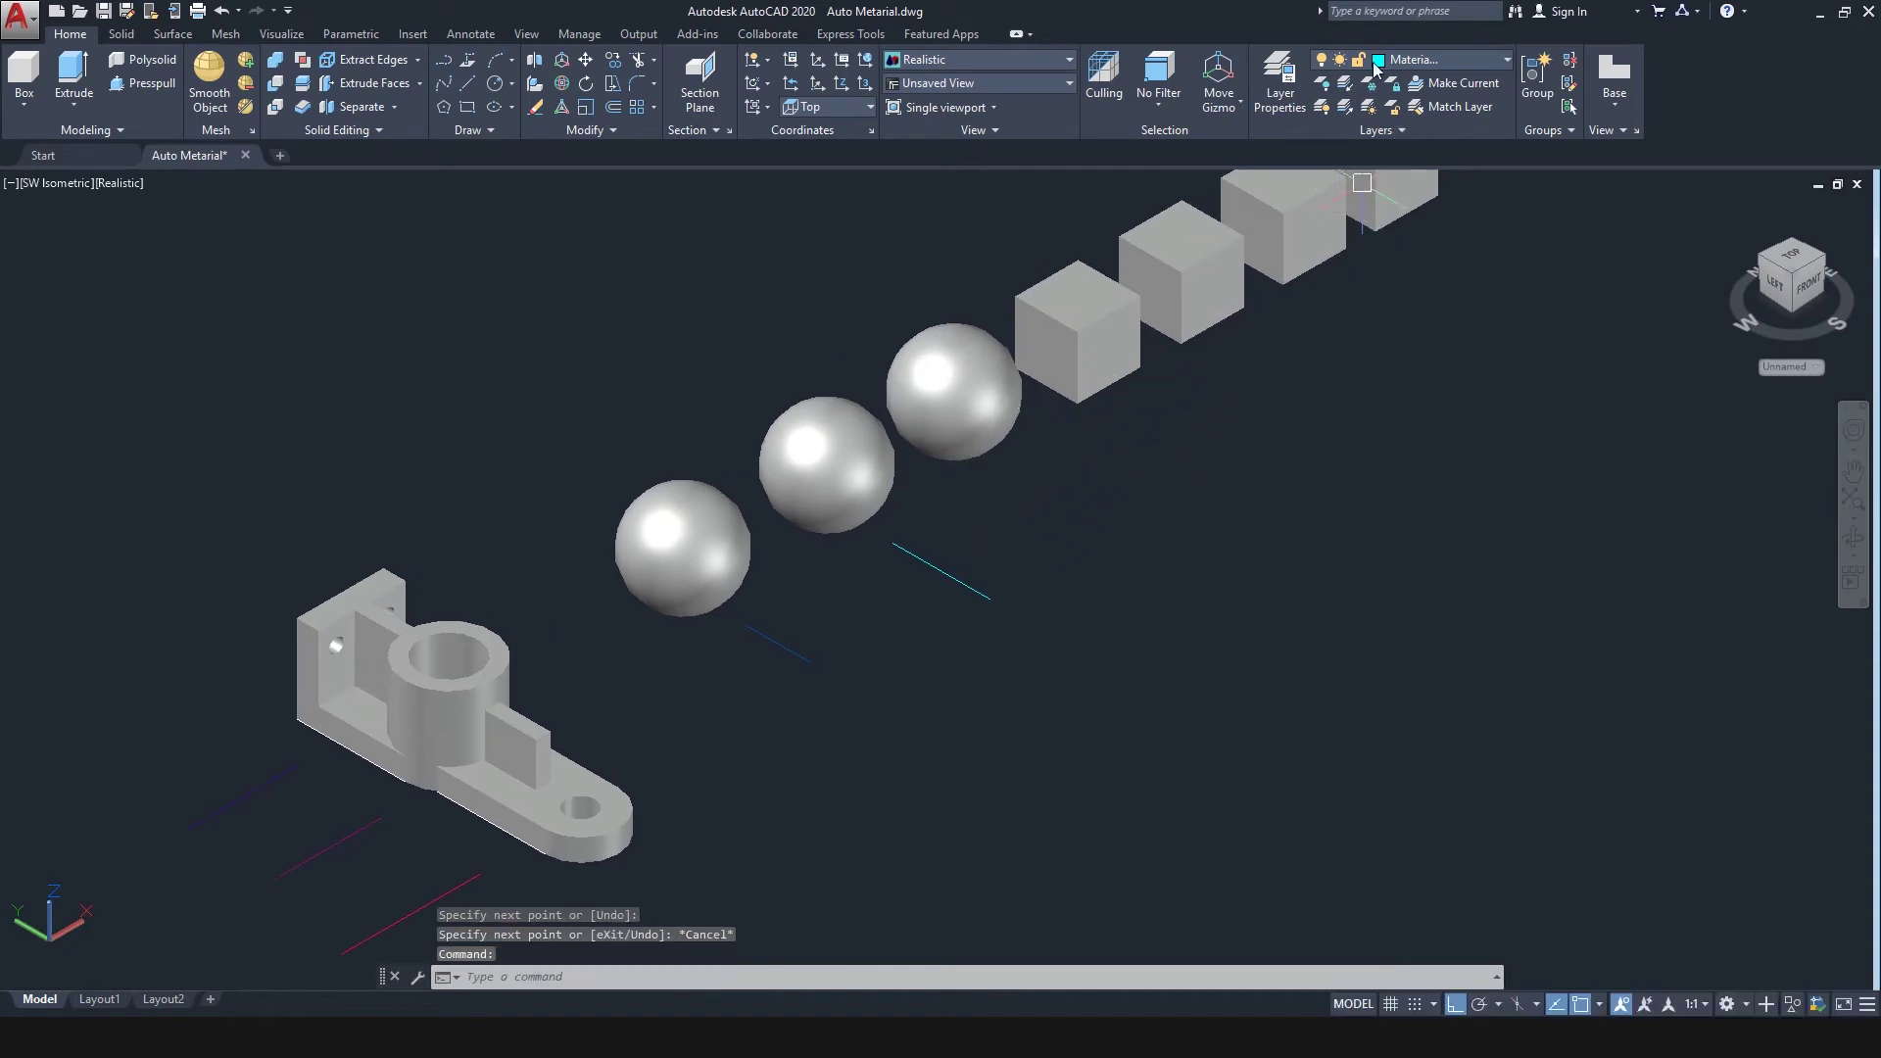
left_click(1437, 60)
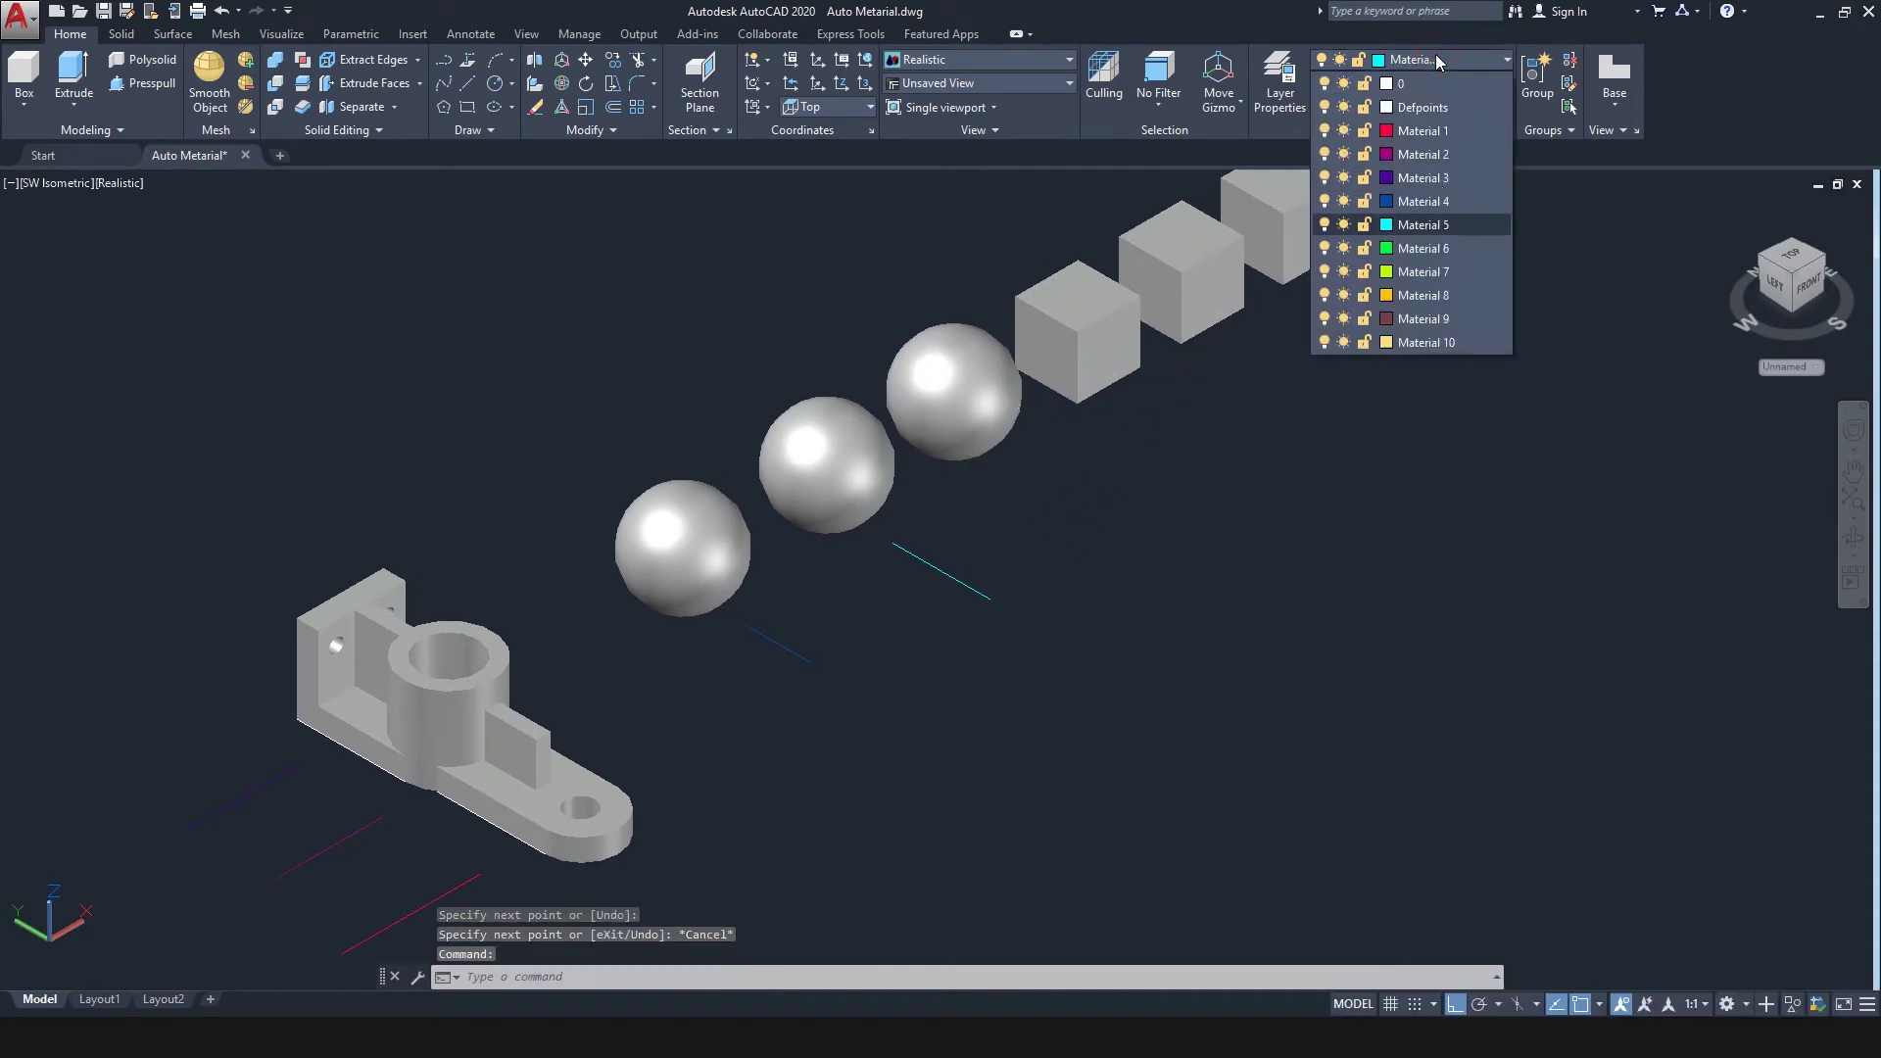
left_click(1433, 248)
type("l")
key("Return")
left_click(1025, 460)
left_click(1089, 498)
key("Escape")
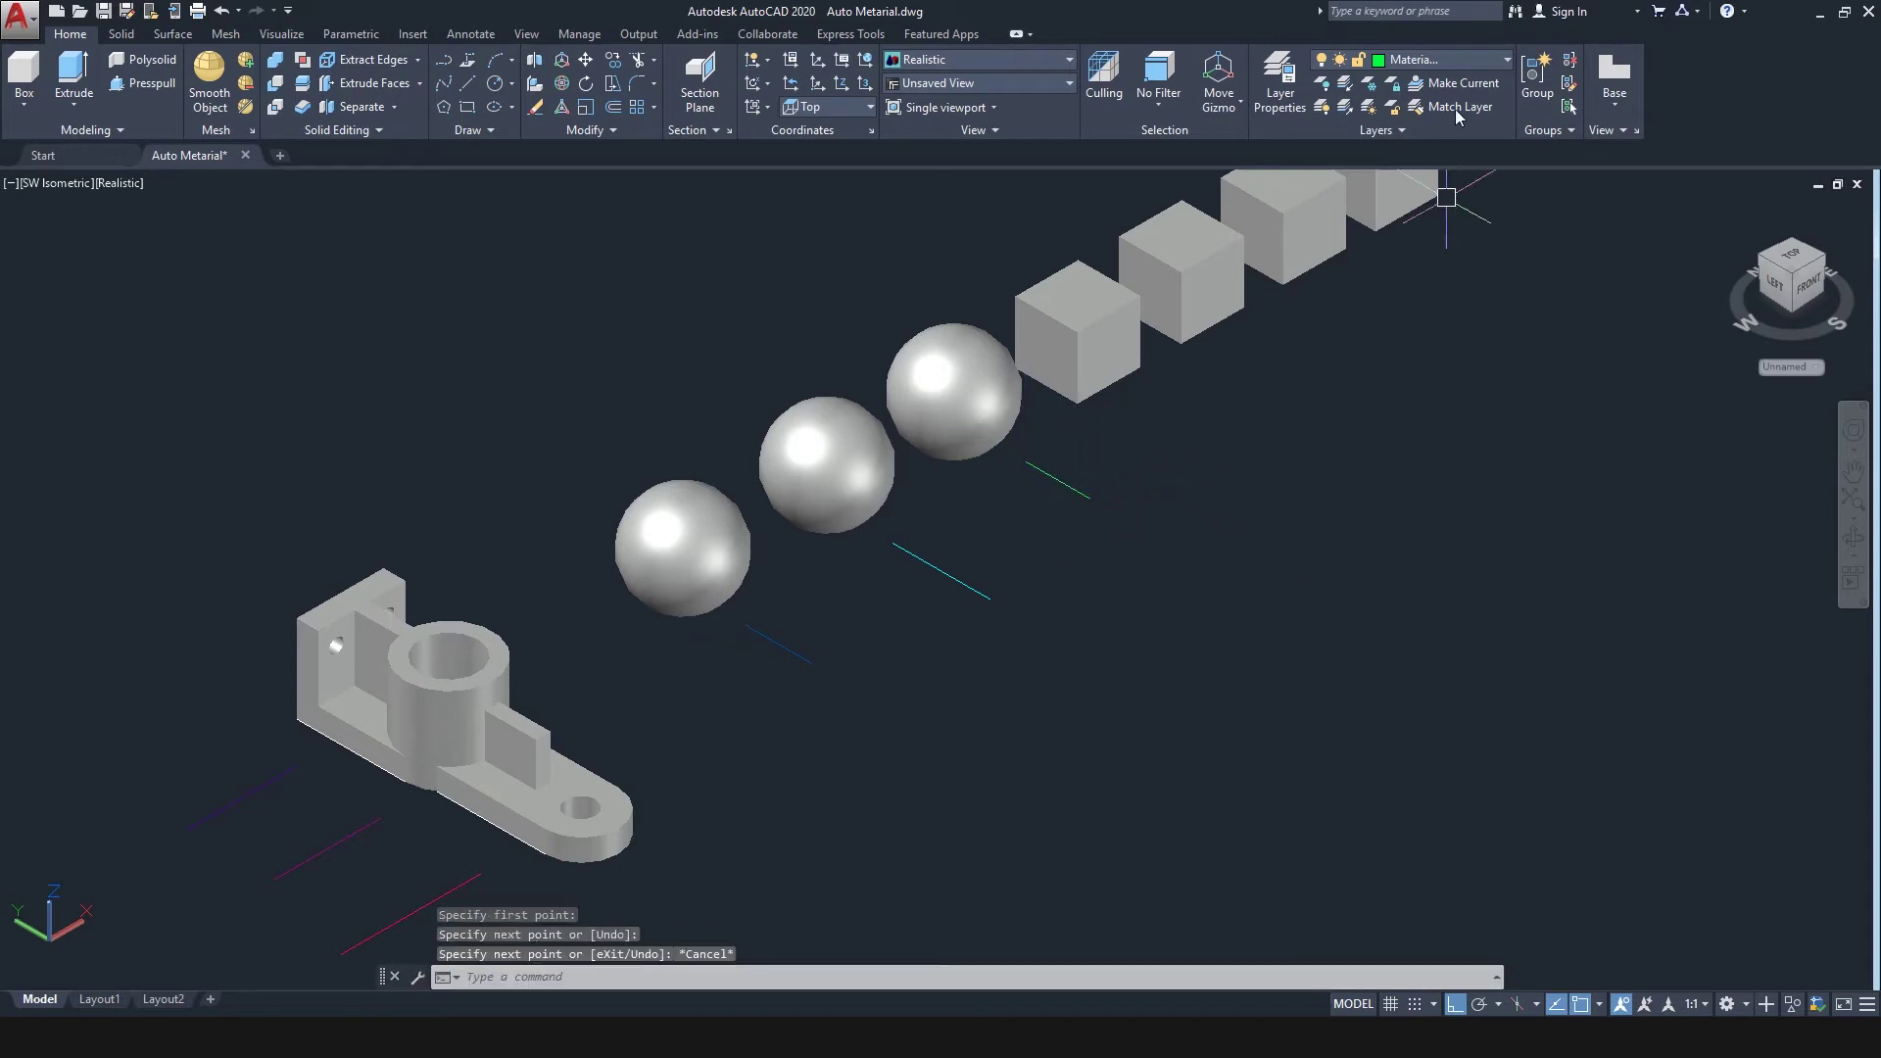
Step: Make Material 7 the current layer and draw a line beside the cube nearest the spheres
left_click(1442, 63)
left_click(1436, 274)
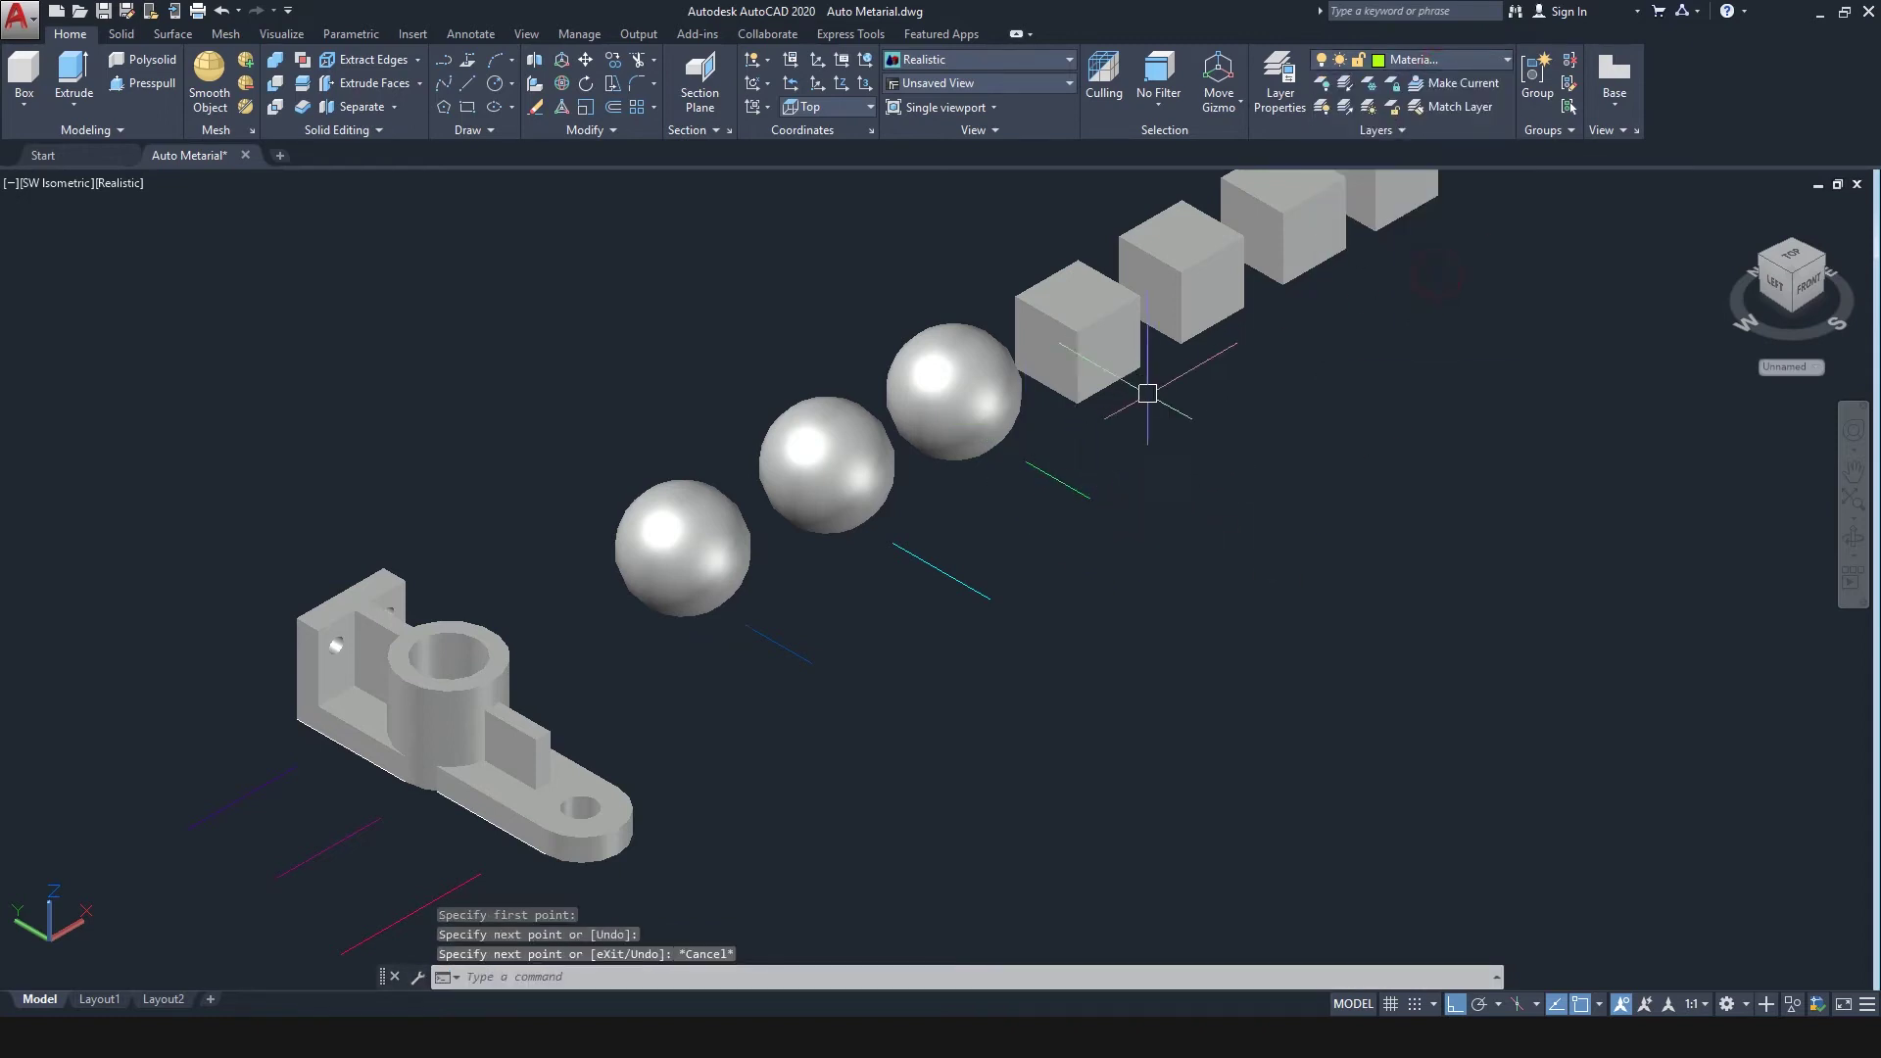
type("l")
key("Return")
left_click(1101, 410)
left_click(1205, 449)
key("Escape")
Step: Make Material 8 the current layer and draw a line beside the second cube from the spheres
left_click(1442, 63)
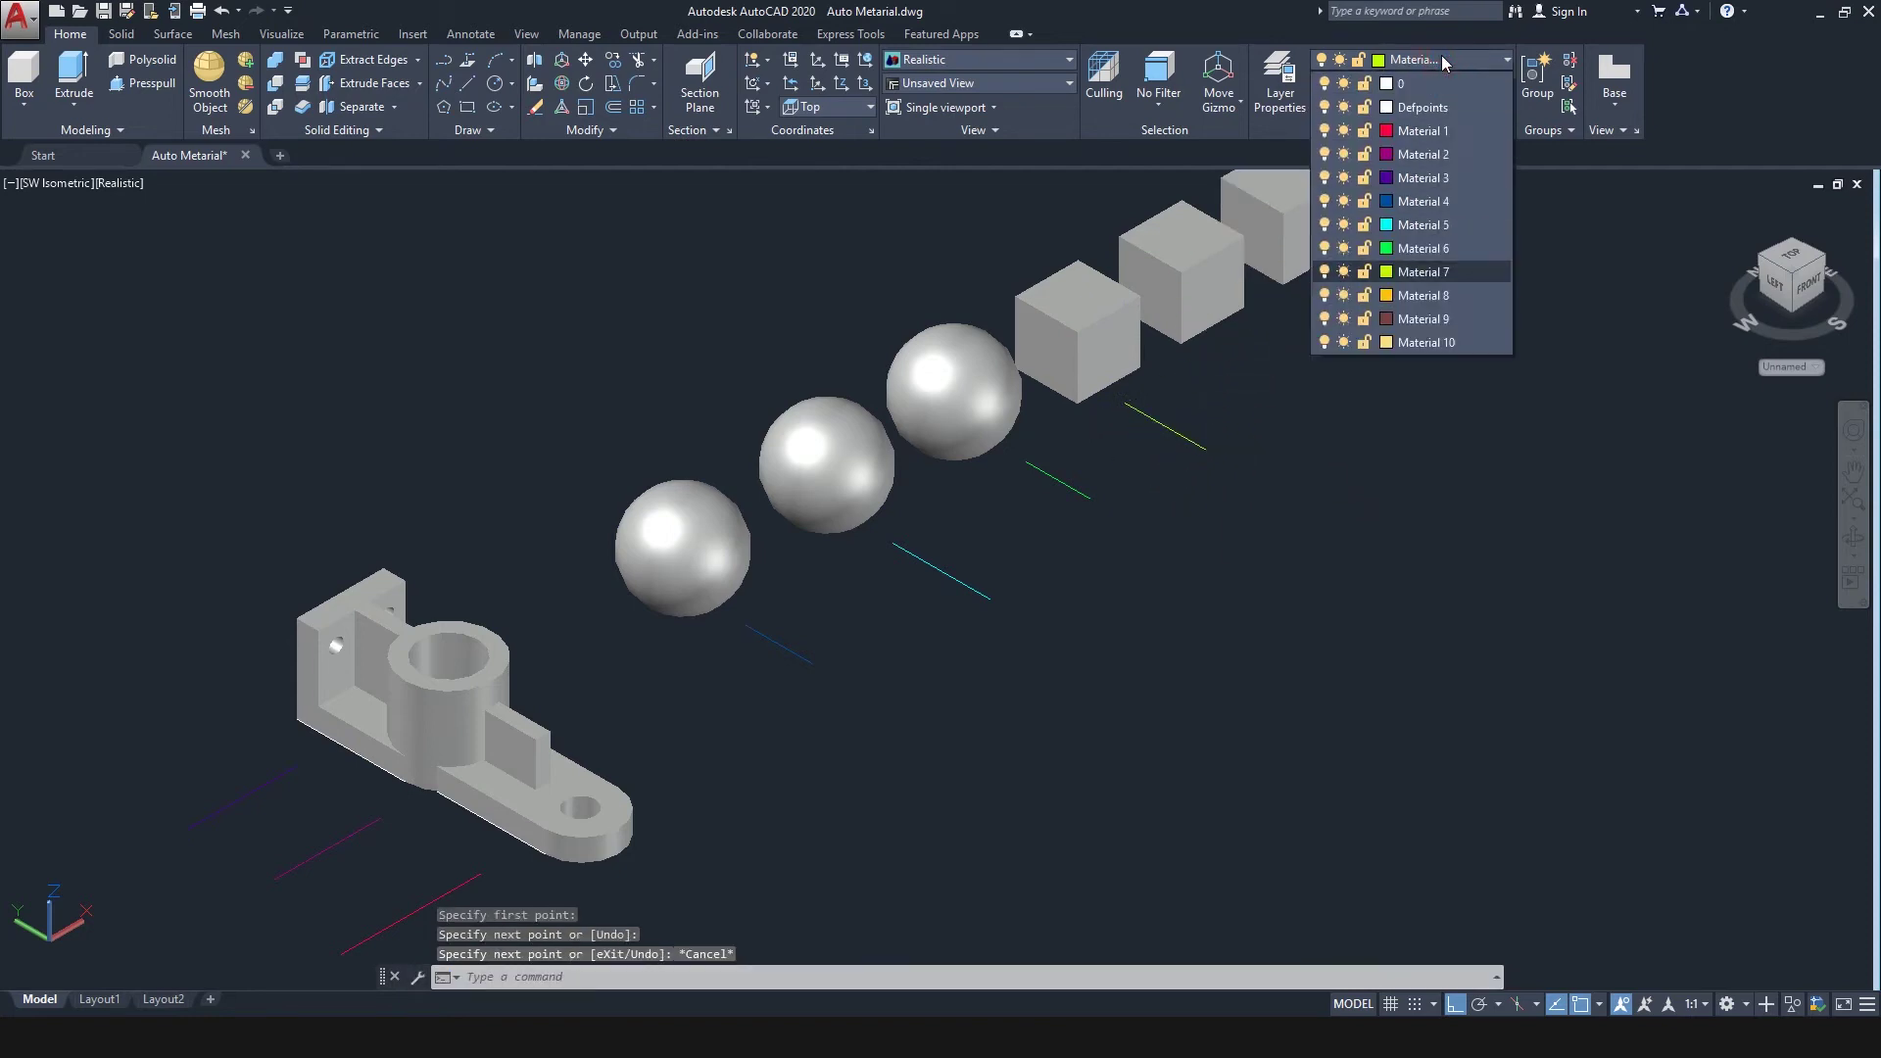
left_click(1454, 296)
key("Return")
left_click(1236, 336)
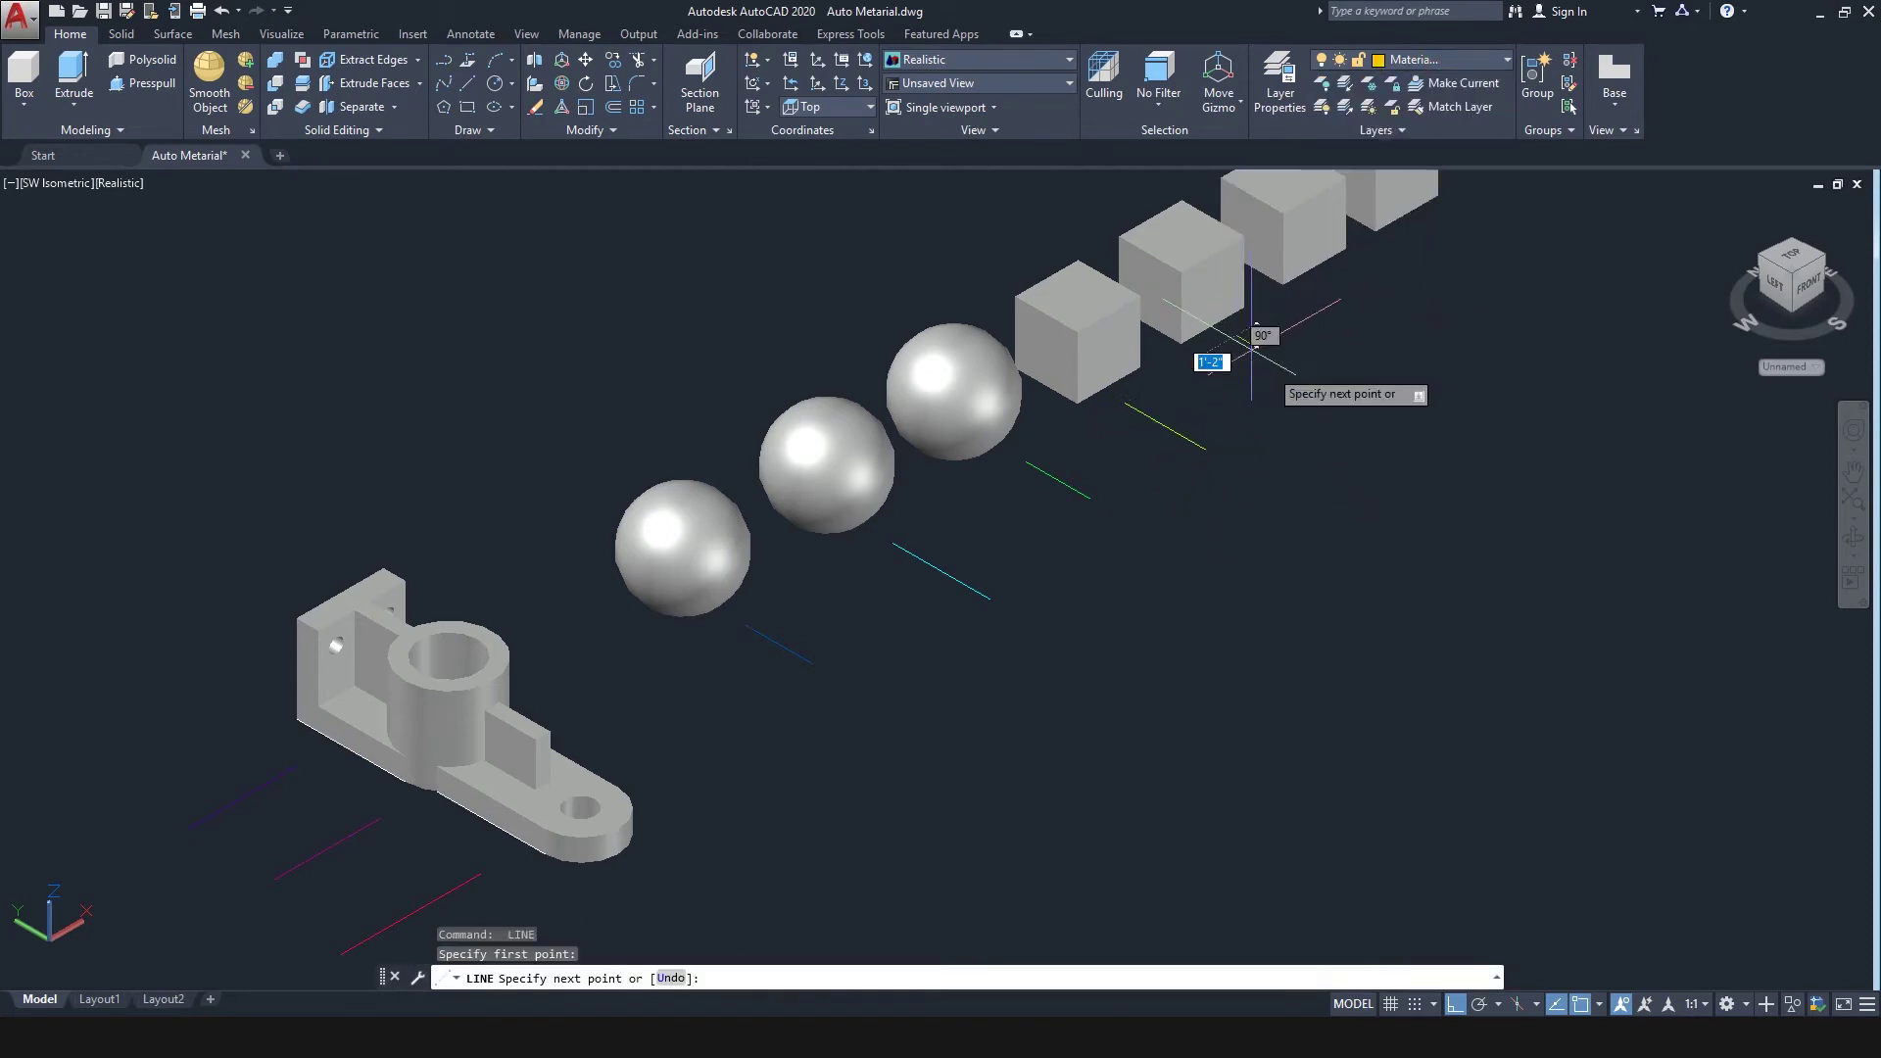
left_click(1327, 387)
key("Escape")
Step: Make Material 9 the current layer and draw a line beside the third cube from the spheres
left_click(1461, 61)
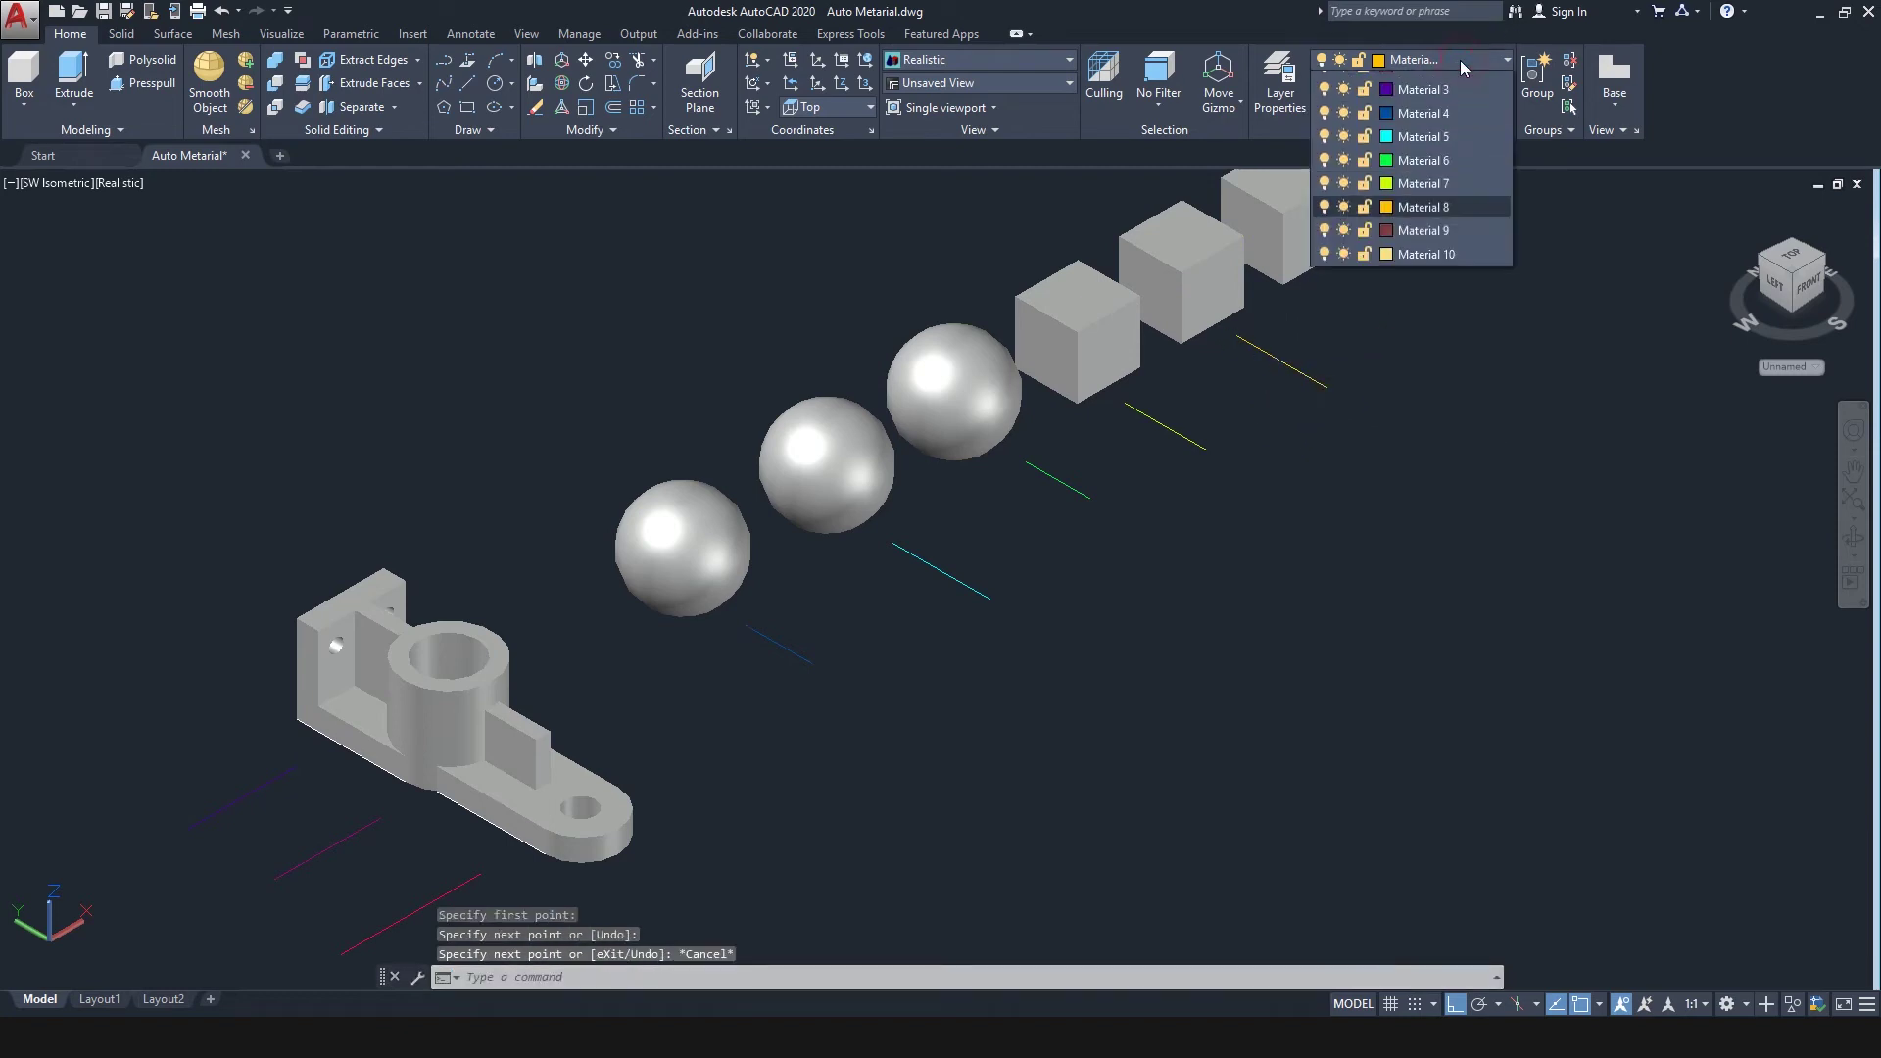
left_click(1437, 319)
key("Return")
left_click(1328, 273)
left_click(1393, 312)
key("Escape")
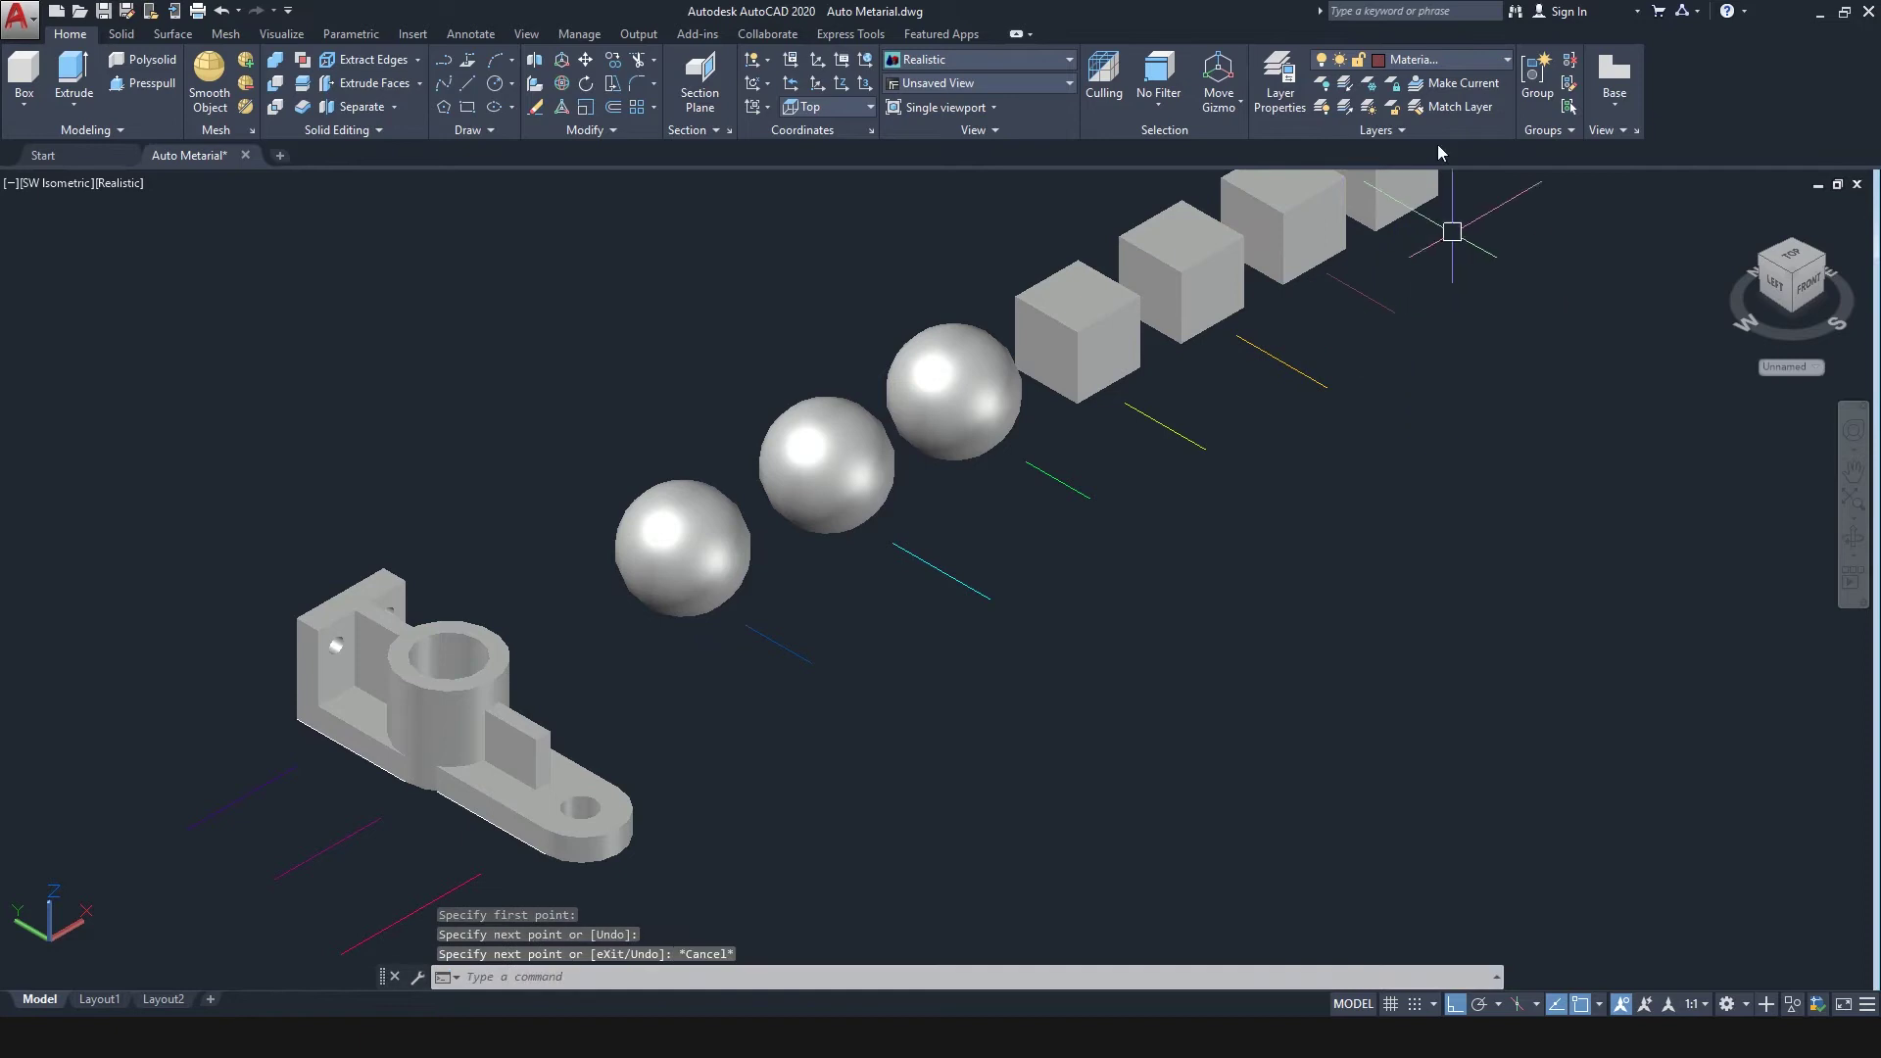
Step: Make Material 10 the current layer and draw a line beside the fourth cube from the spheres
left_click(1436, 67)
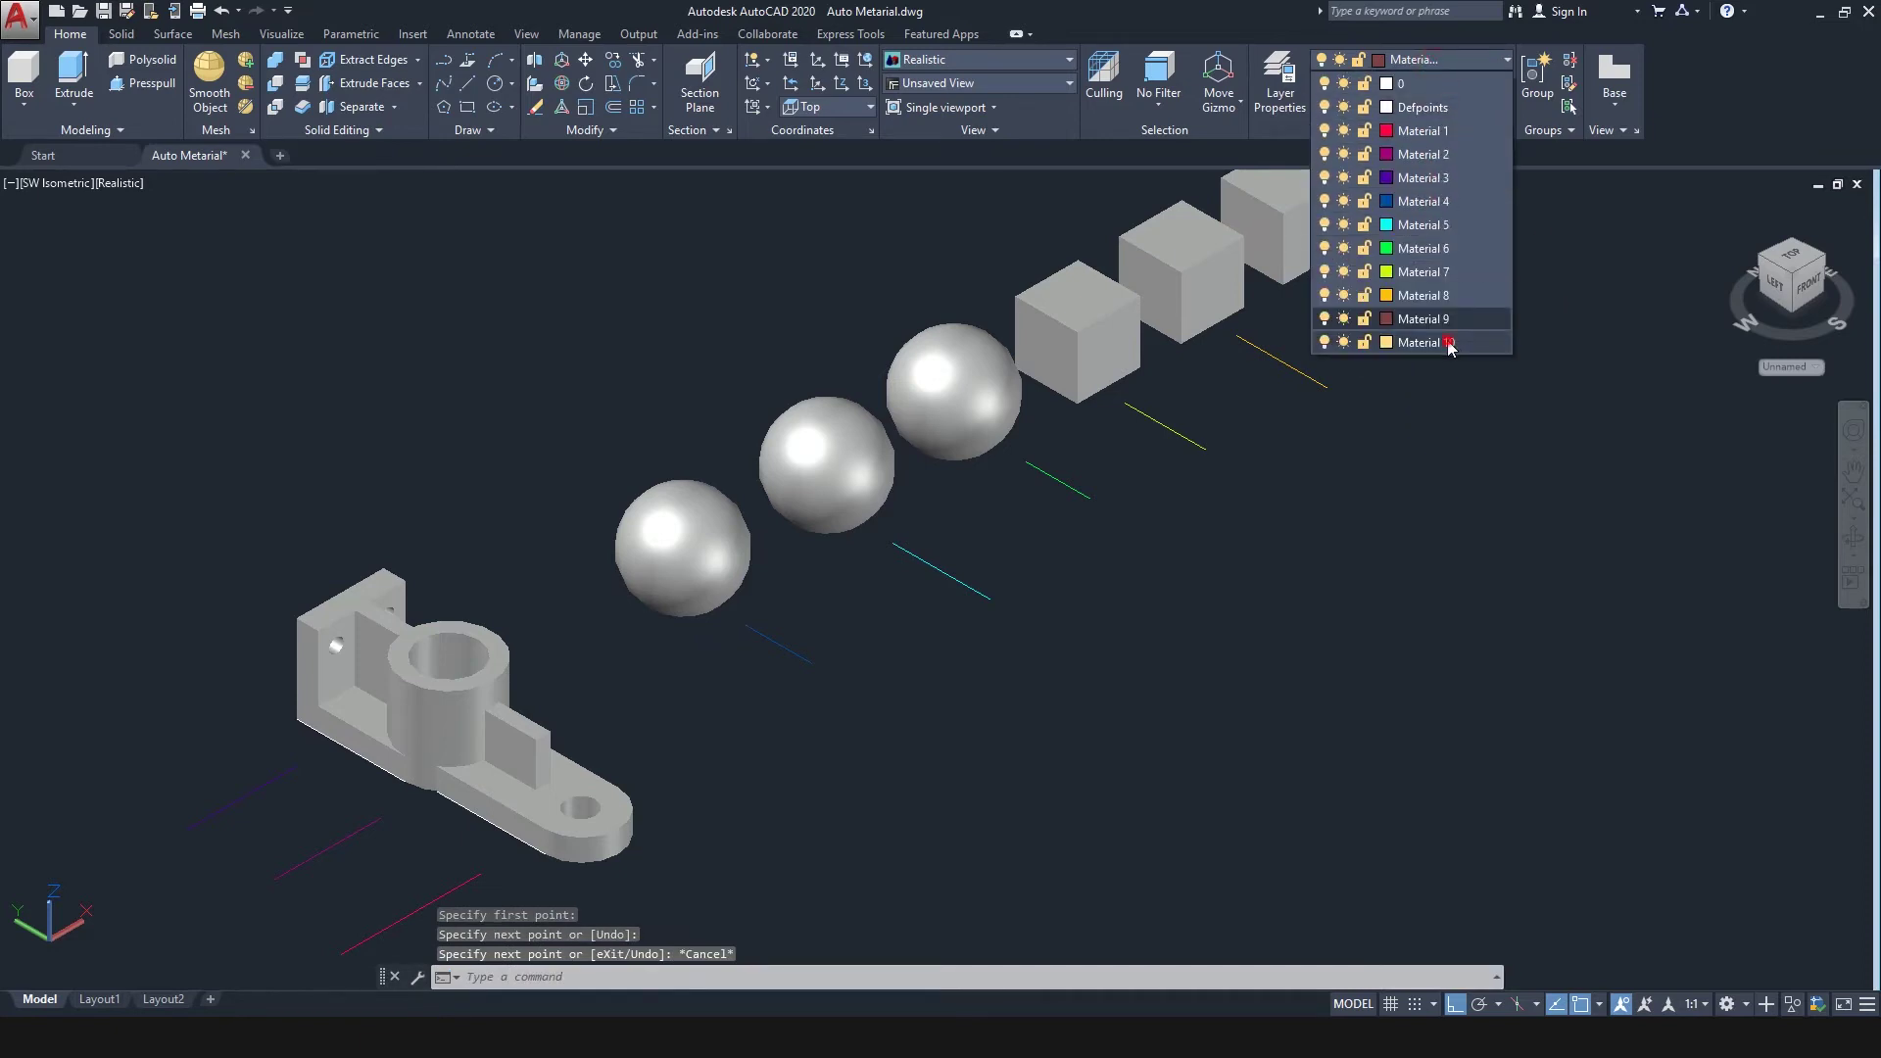
left_click(1449, 343)
key("Return")
left_click(1415, 228)
left_click(1475, 293)
key("Escape")
scroll(1479, 510, "down", 2)
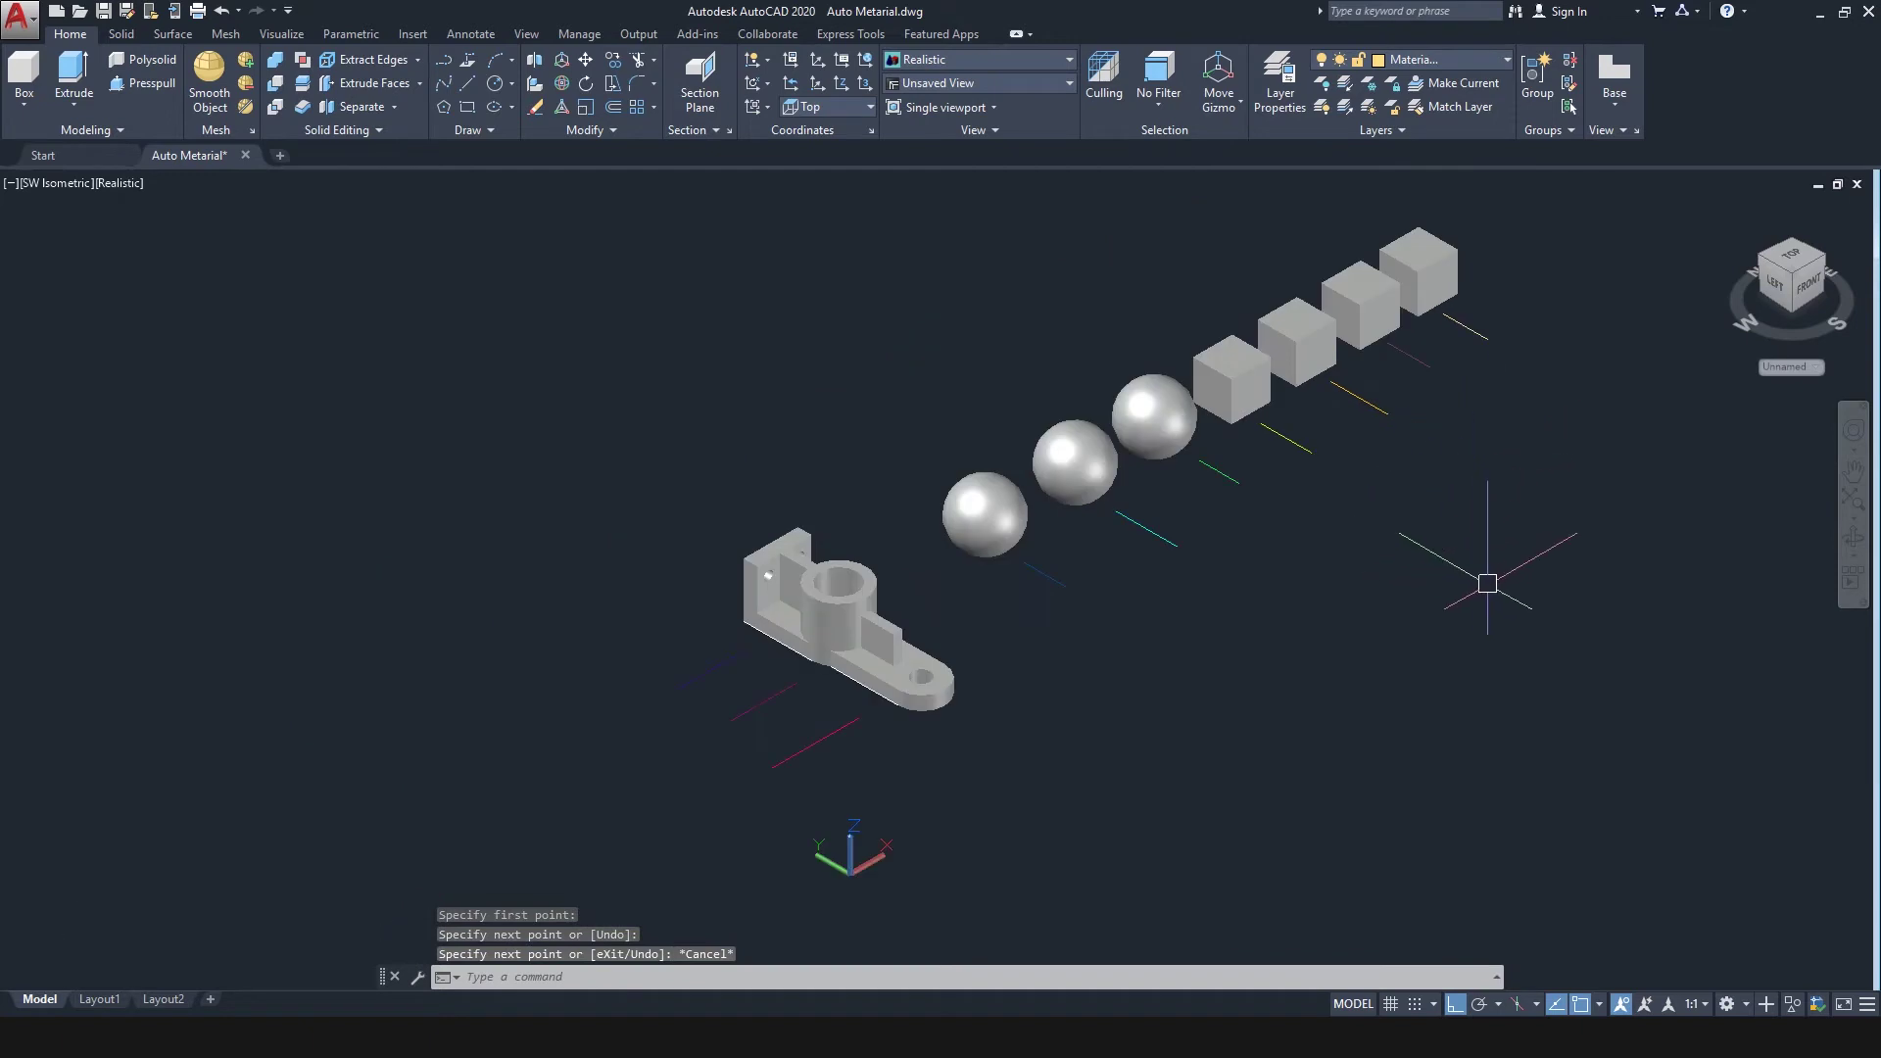
Step: Match the properties of the red Material 1 line onto the bracket's hollow cylinder
middle_click_drag(1487, 583, 1464, 573)
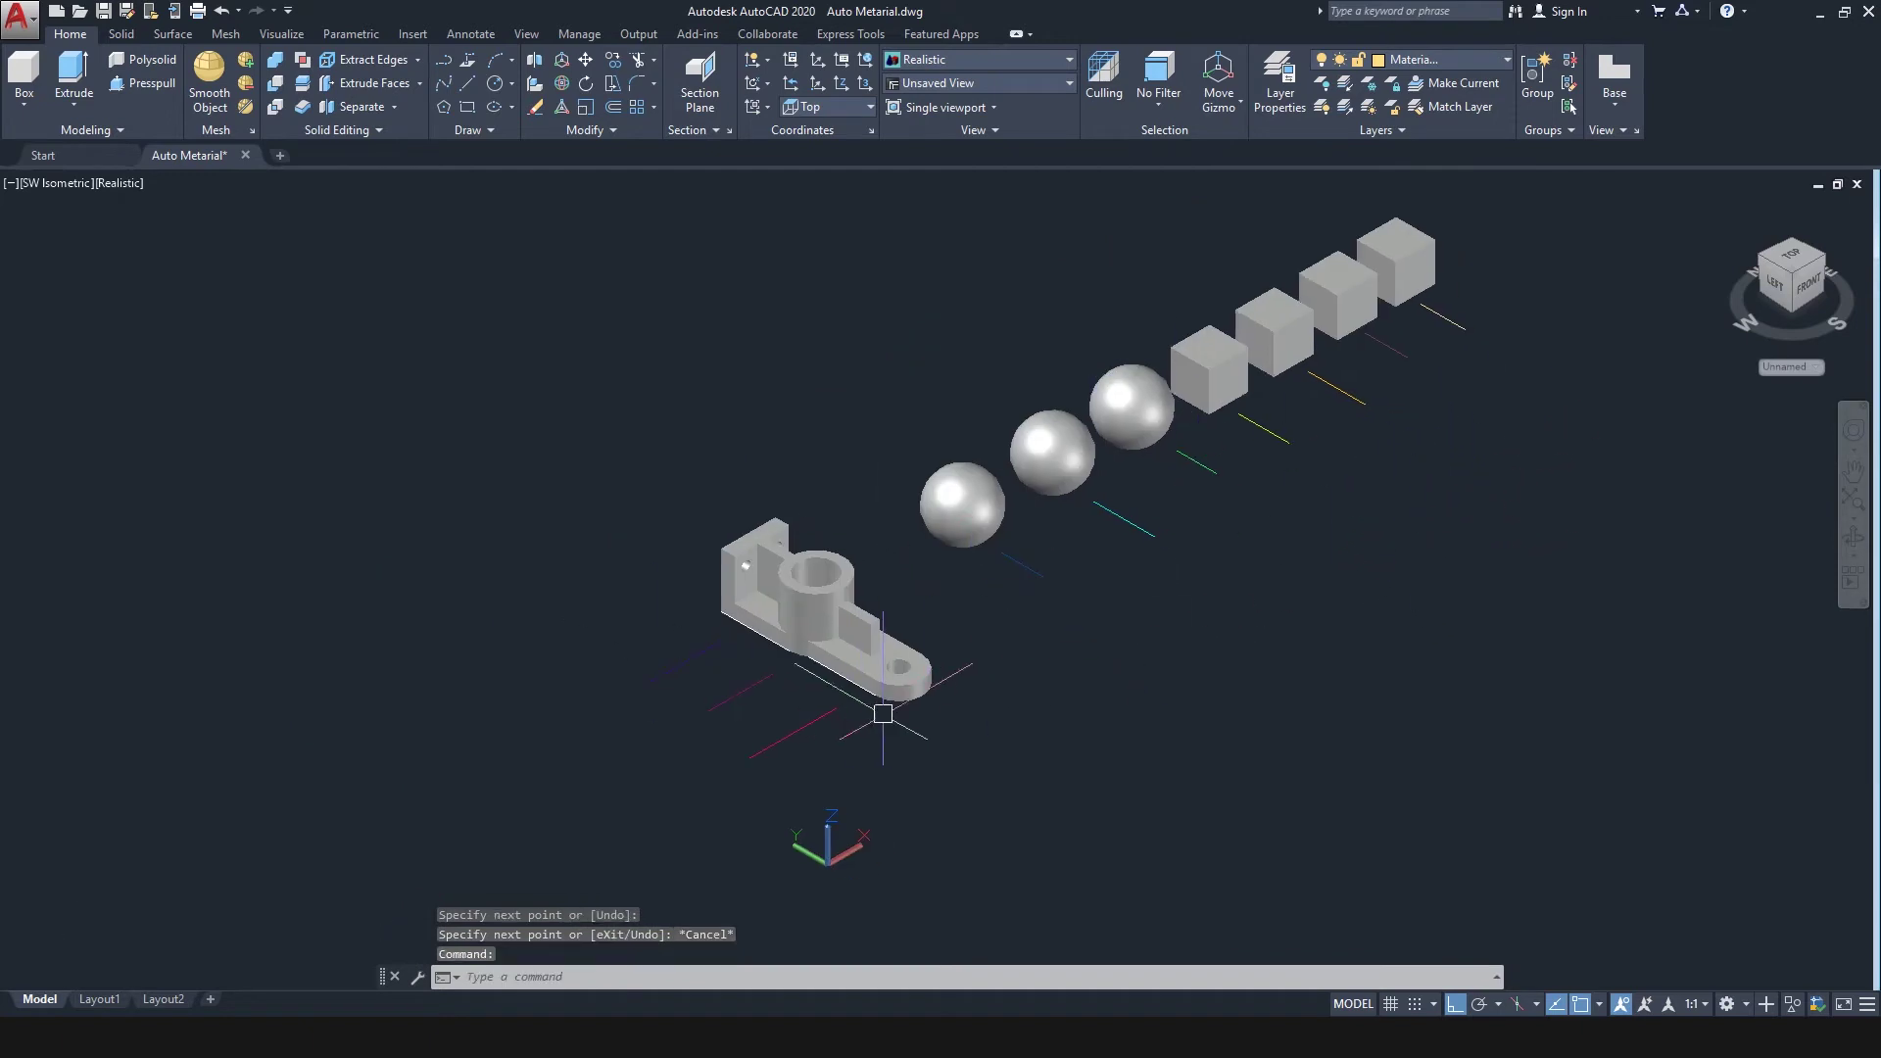
scroll(1260, 643, "up", 2)
scroll(1264, 613, "down", 2)
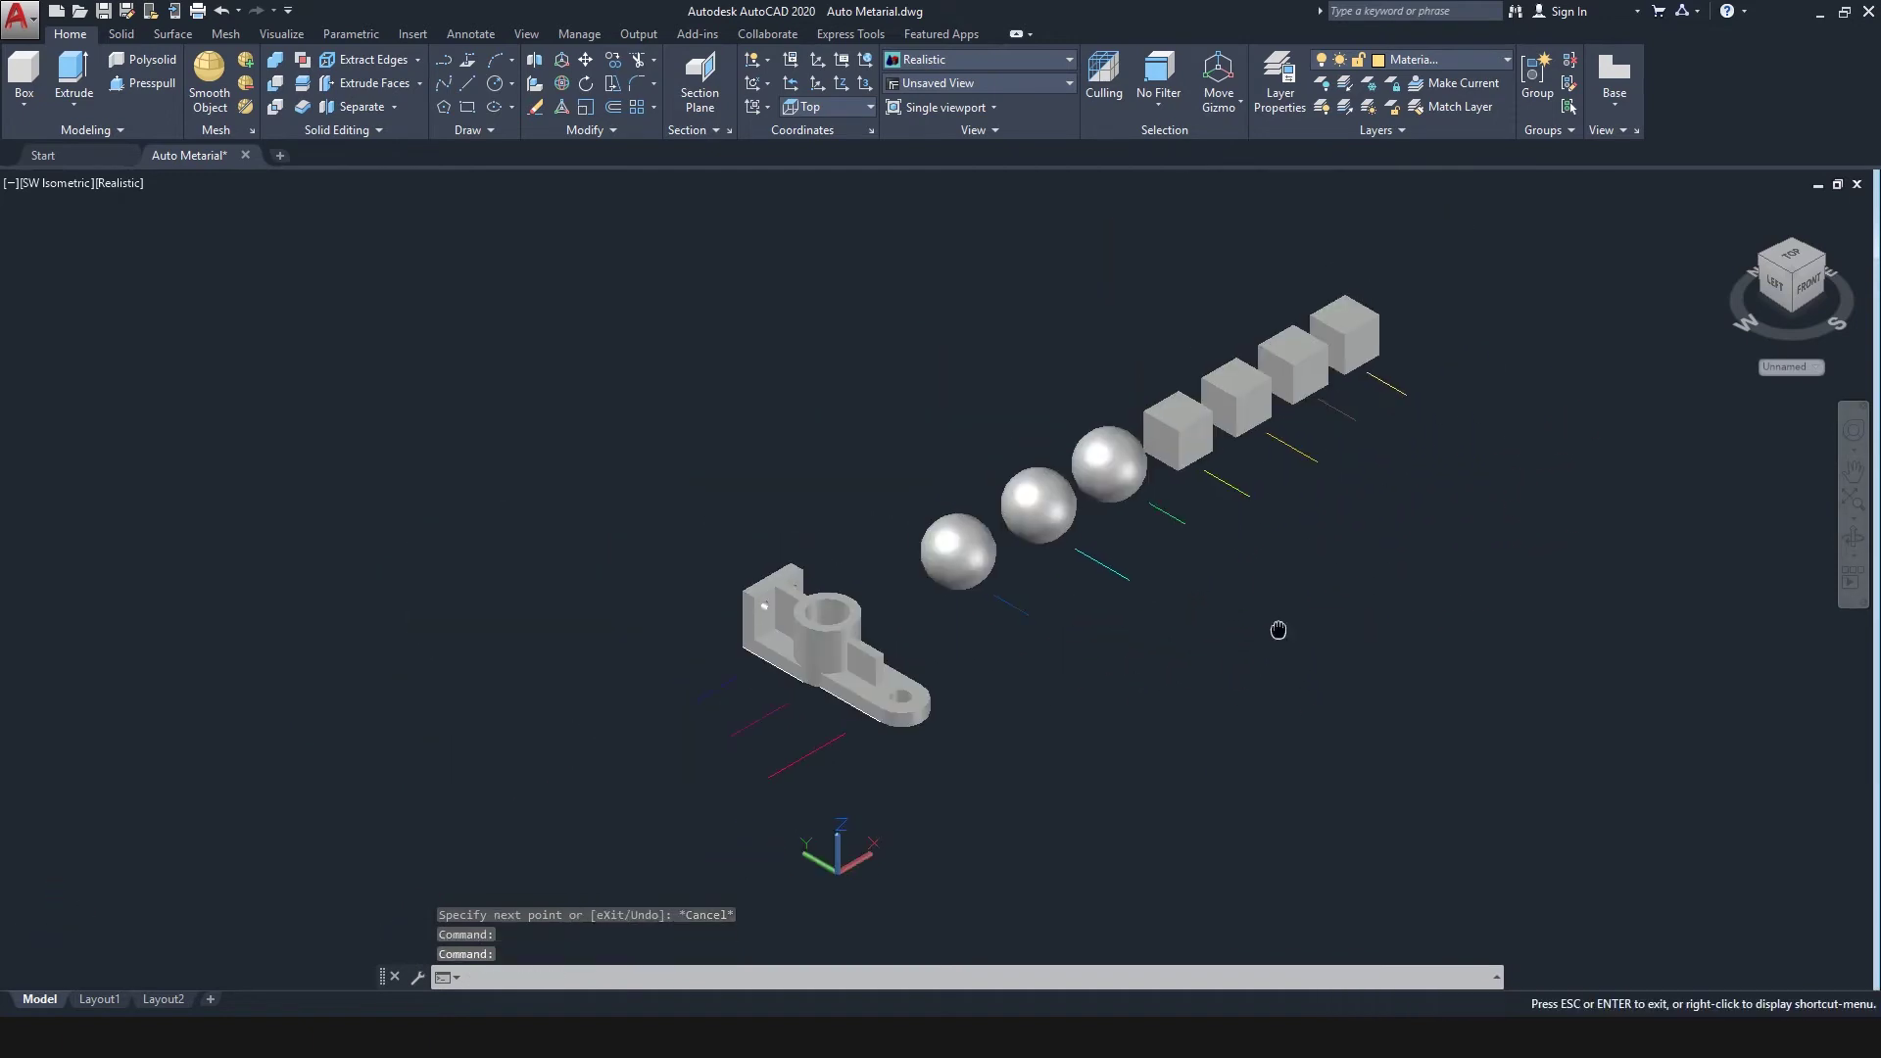
middle_click_drag(1287, 580, 1146, 560)
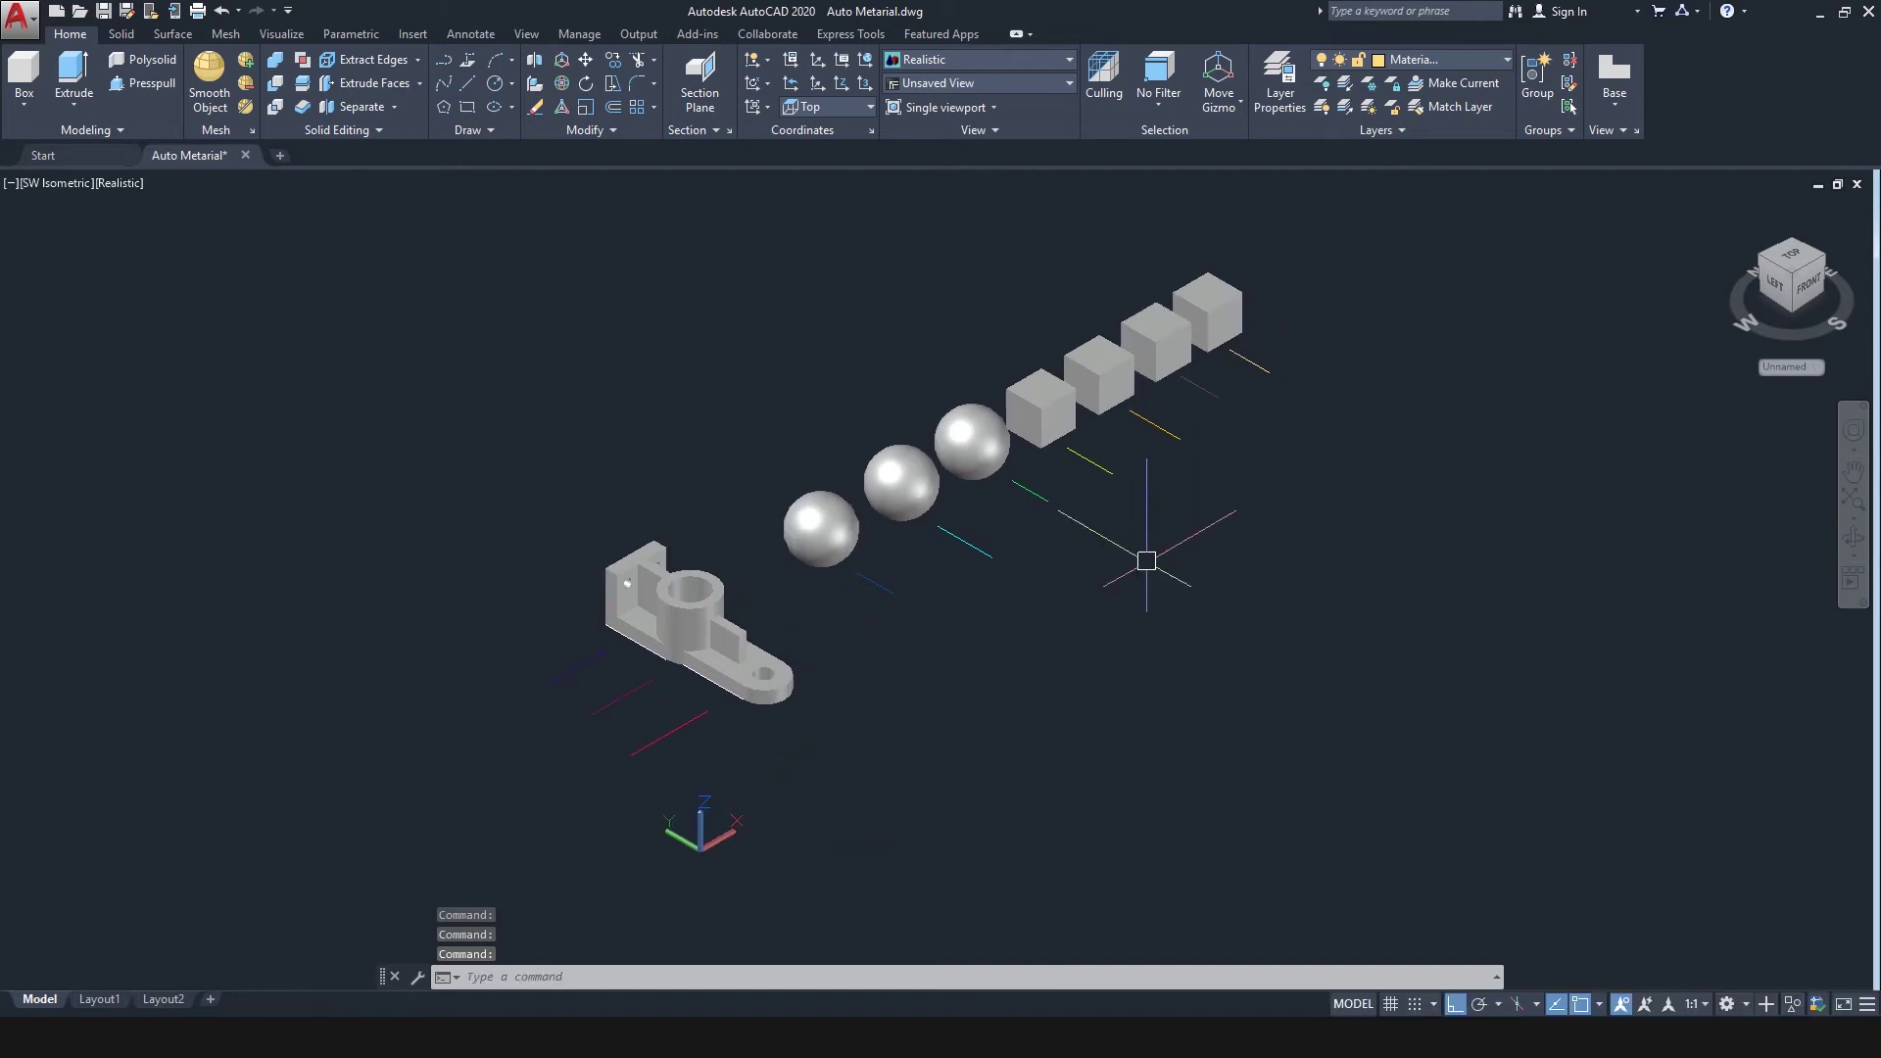
type("MATCH")
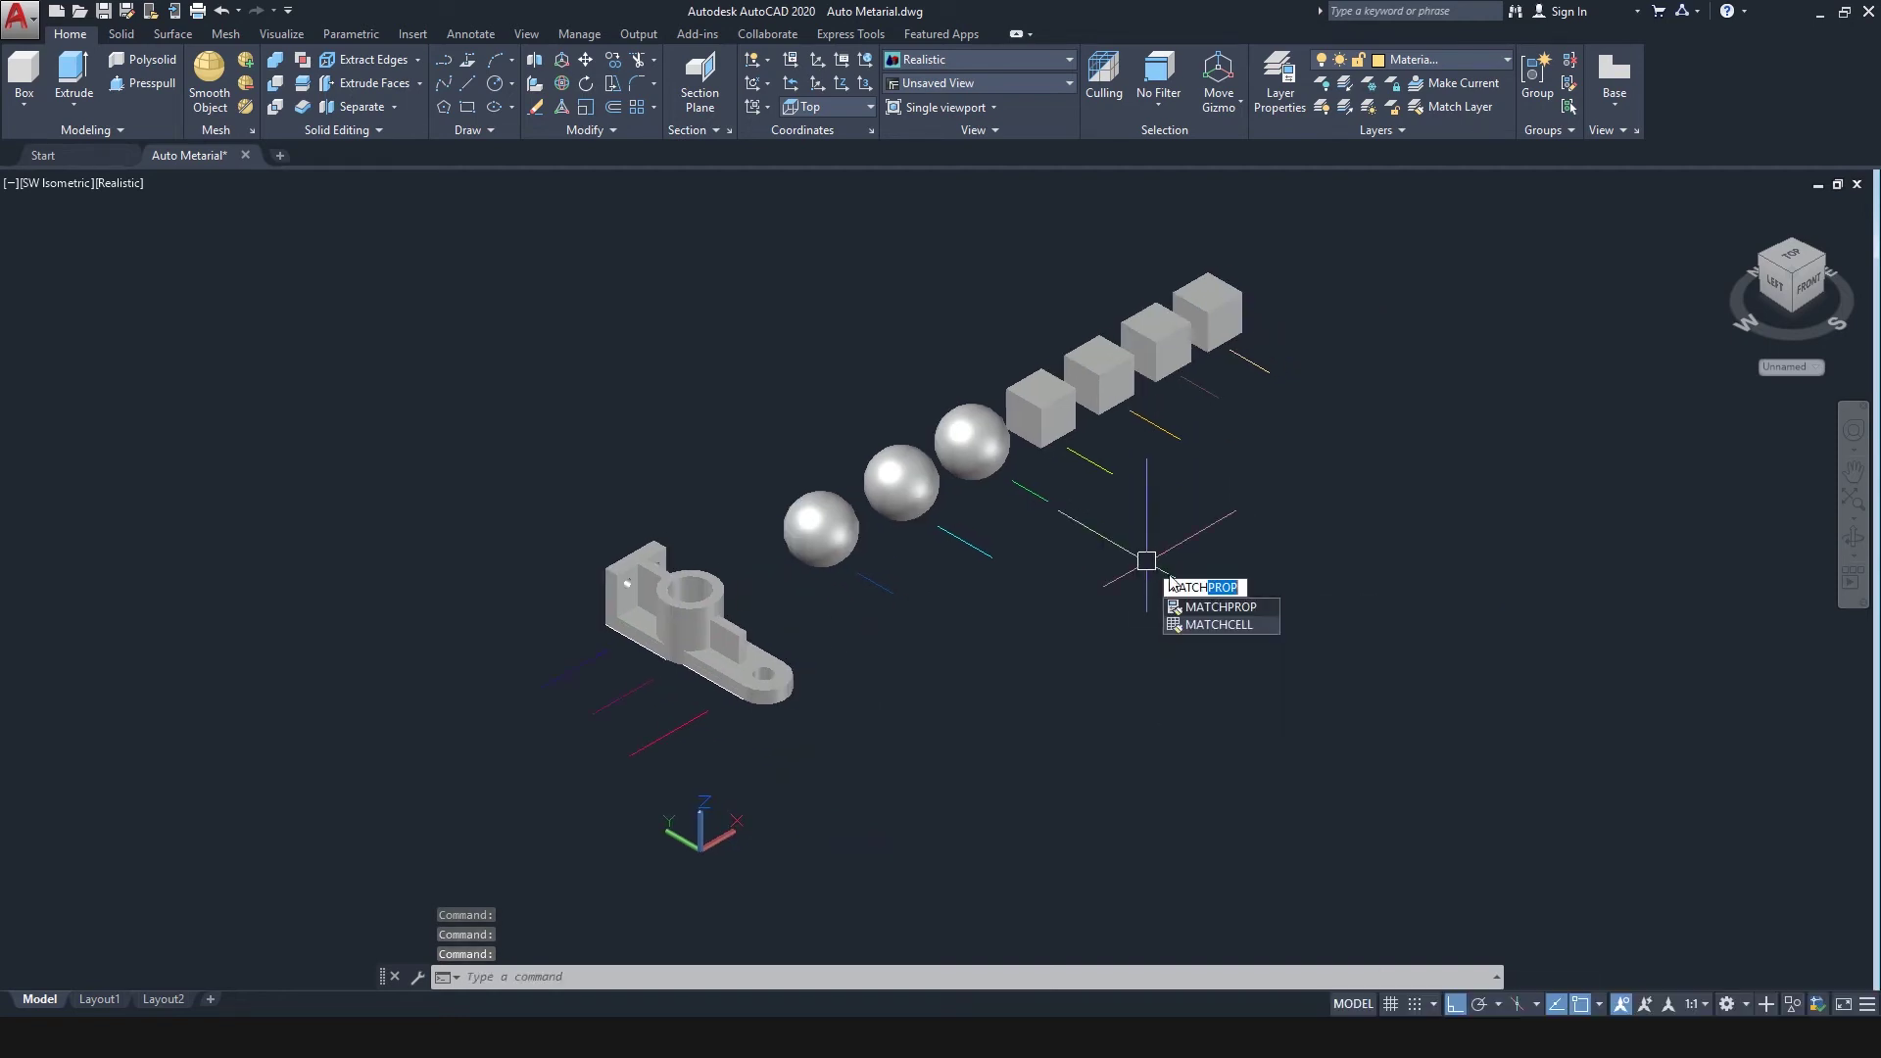
left_click(1222, 611)
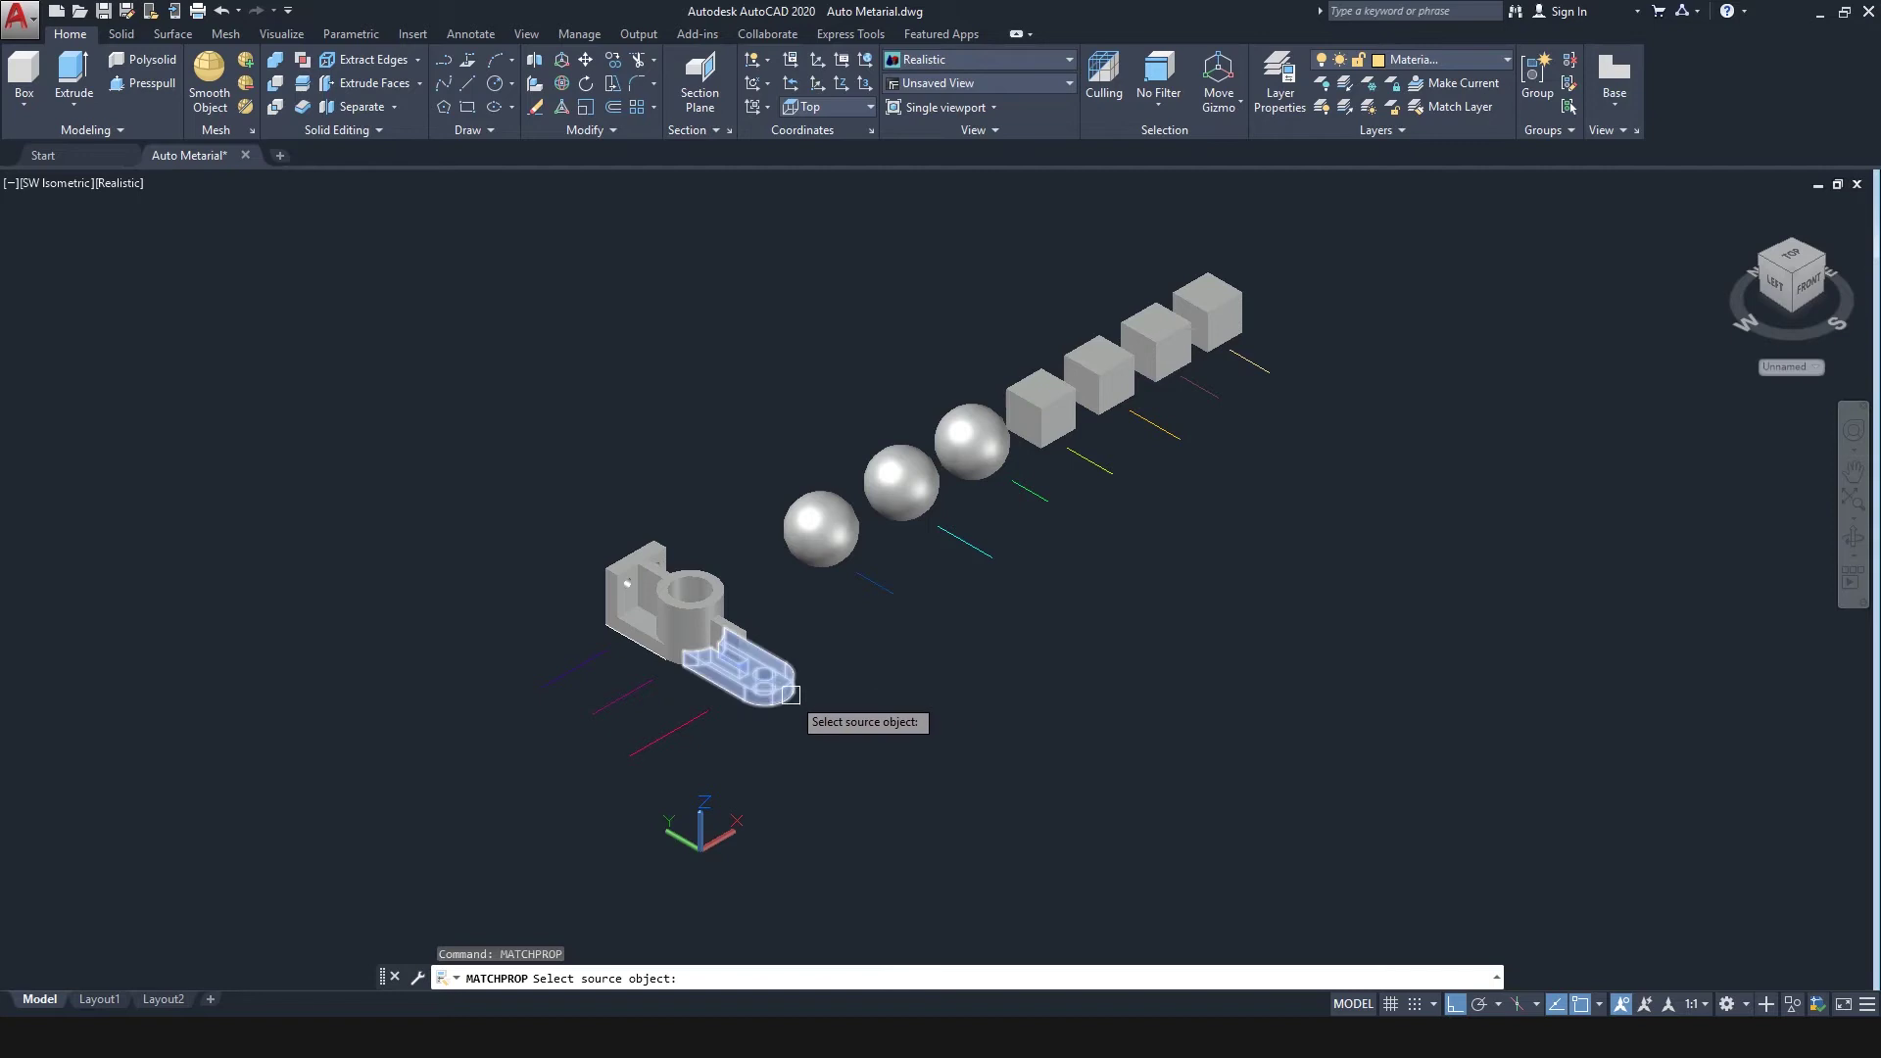
scroll(735, 750, "up", 6)
left_click(626, 649)
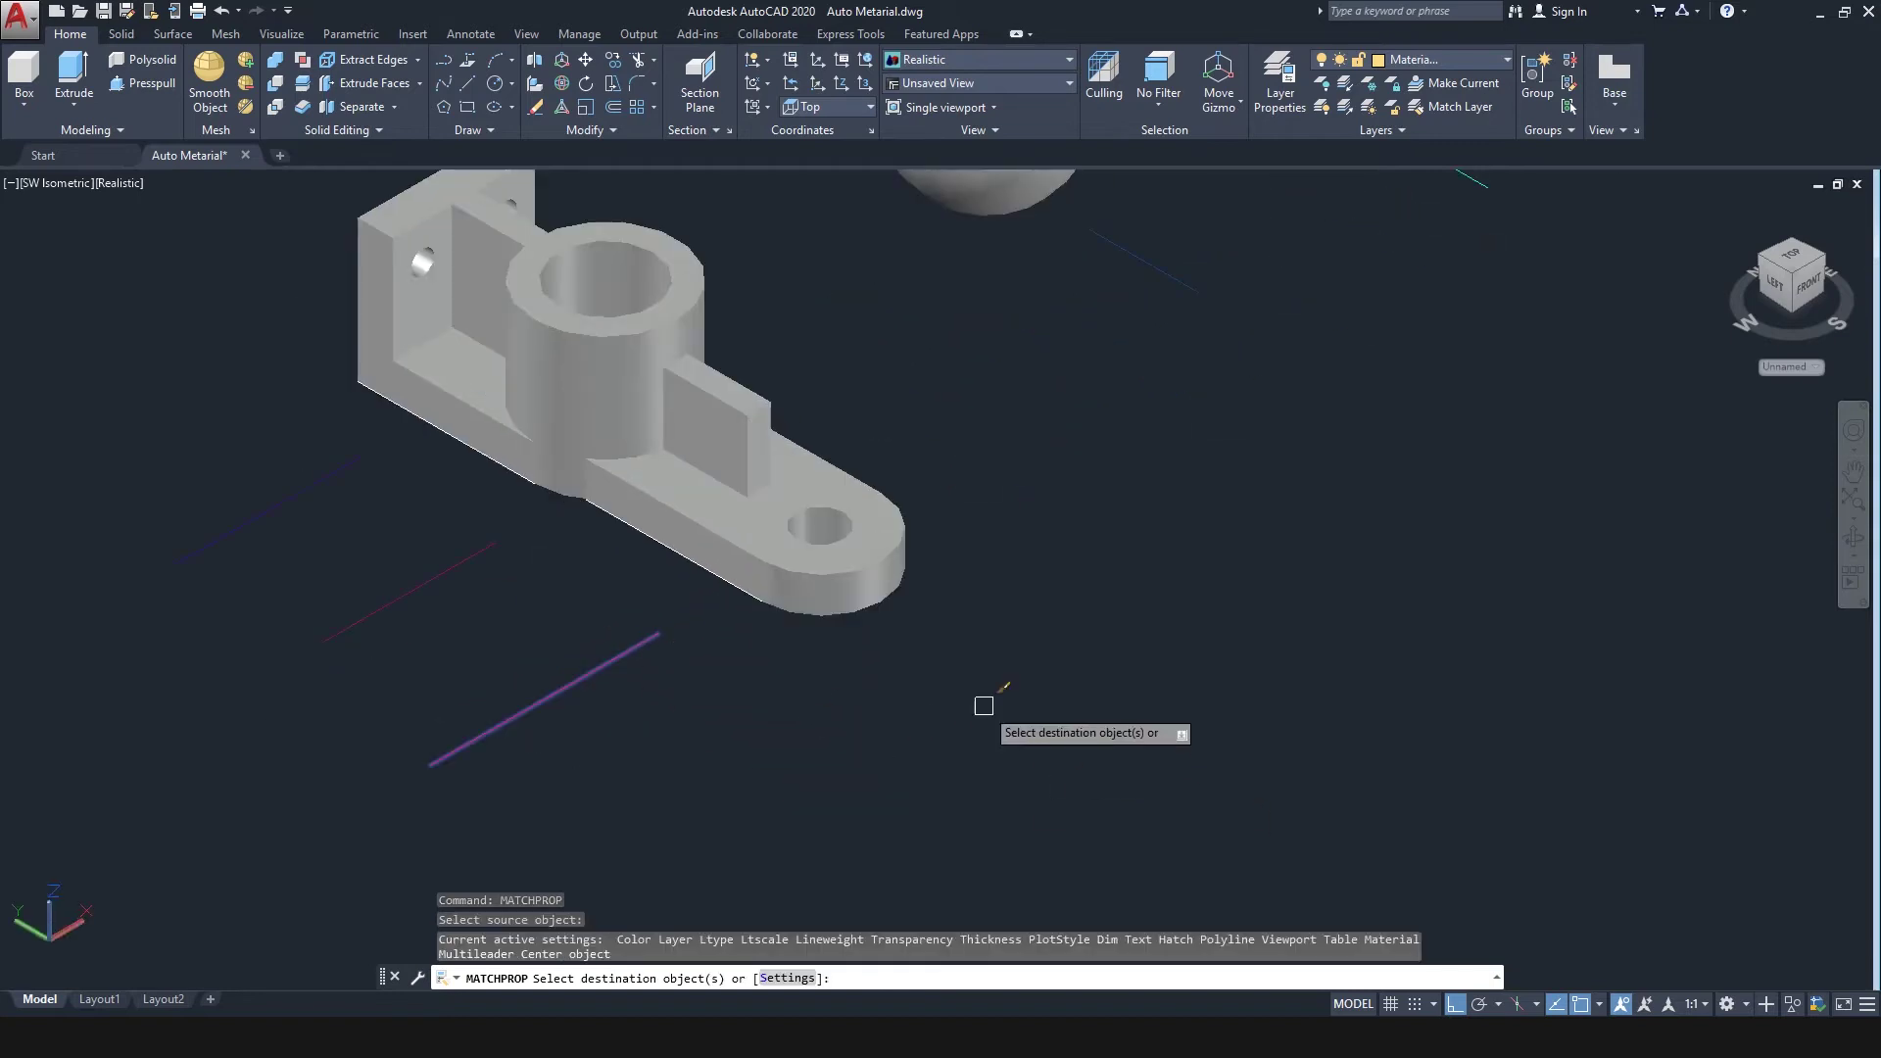
middle_click_drag(529, 563, 664, 588)
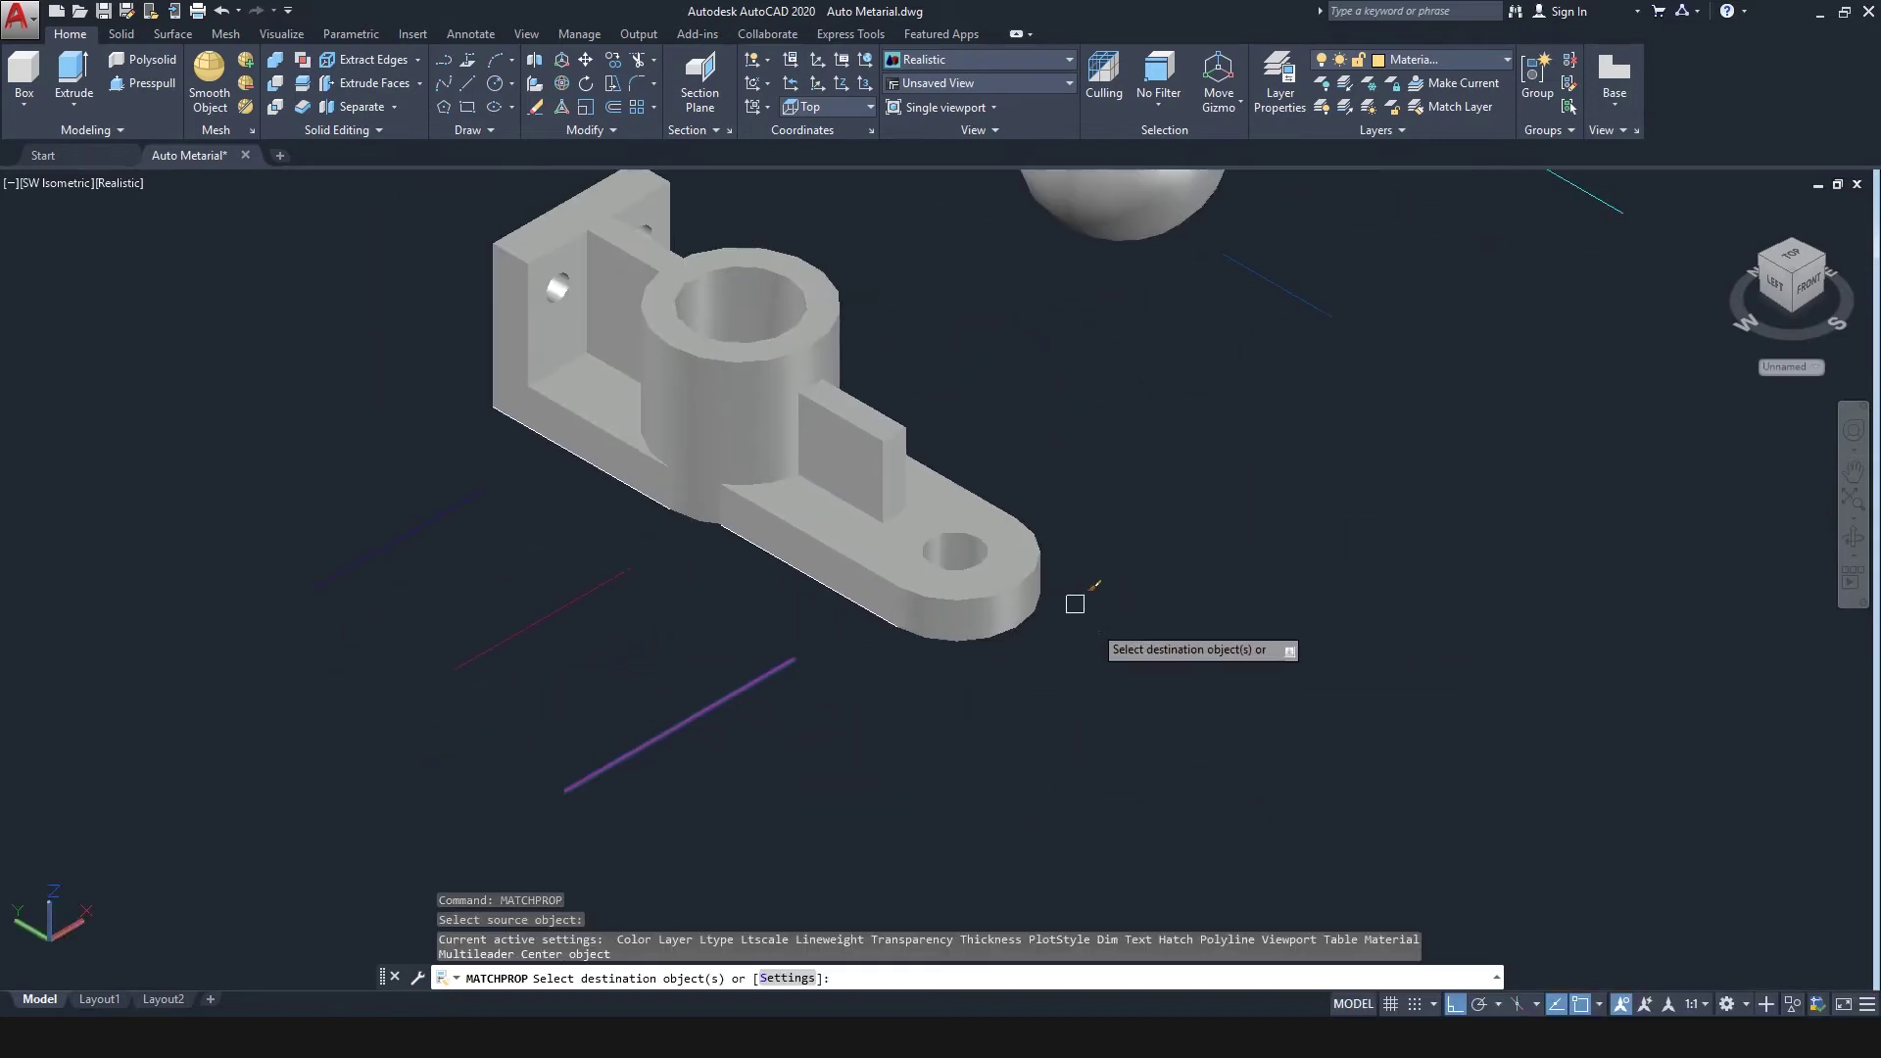
left_click(711, 352)
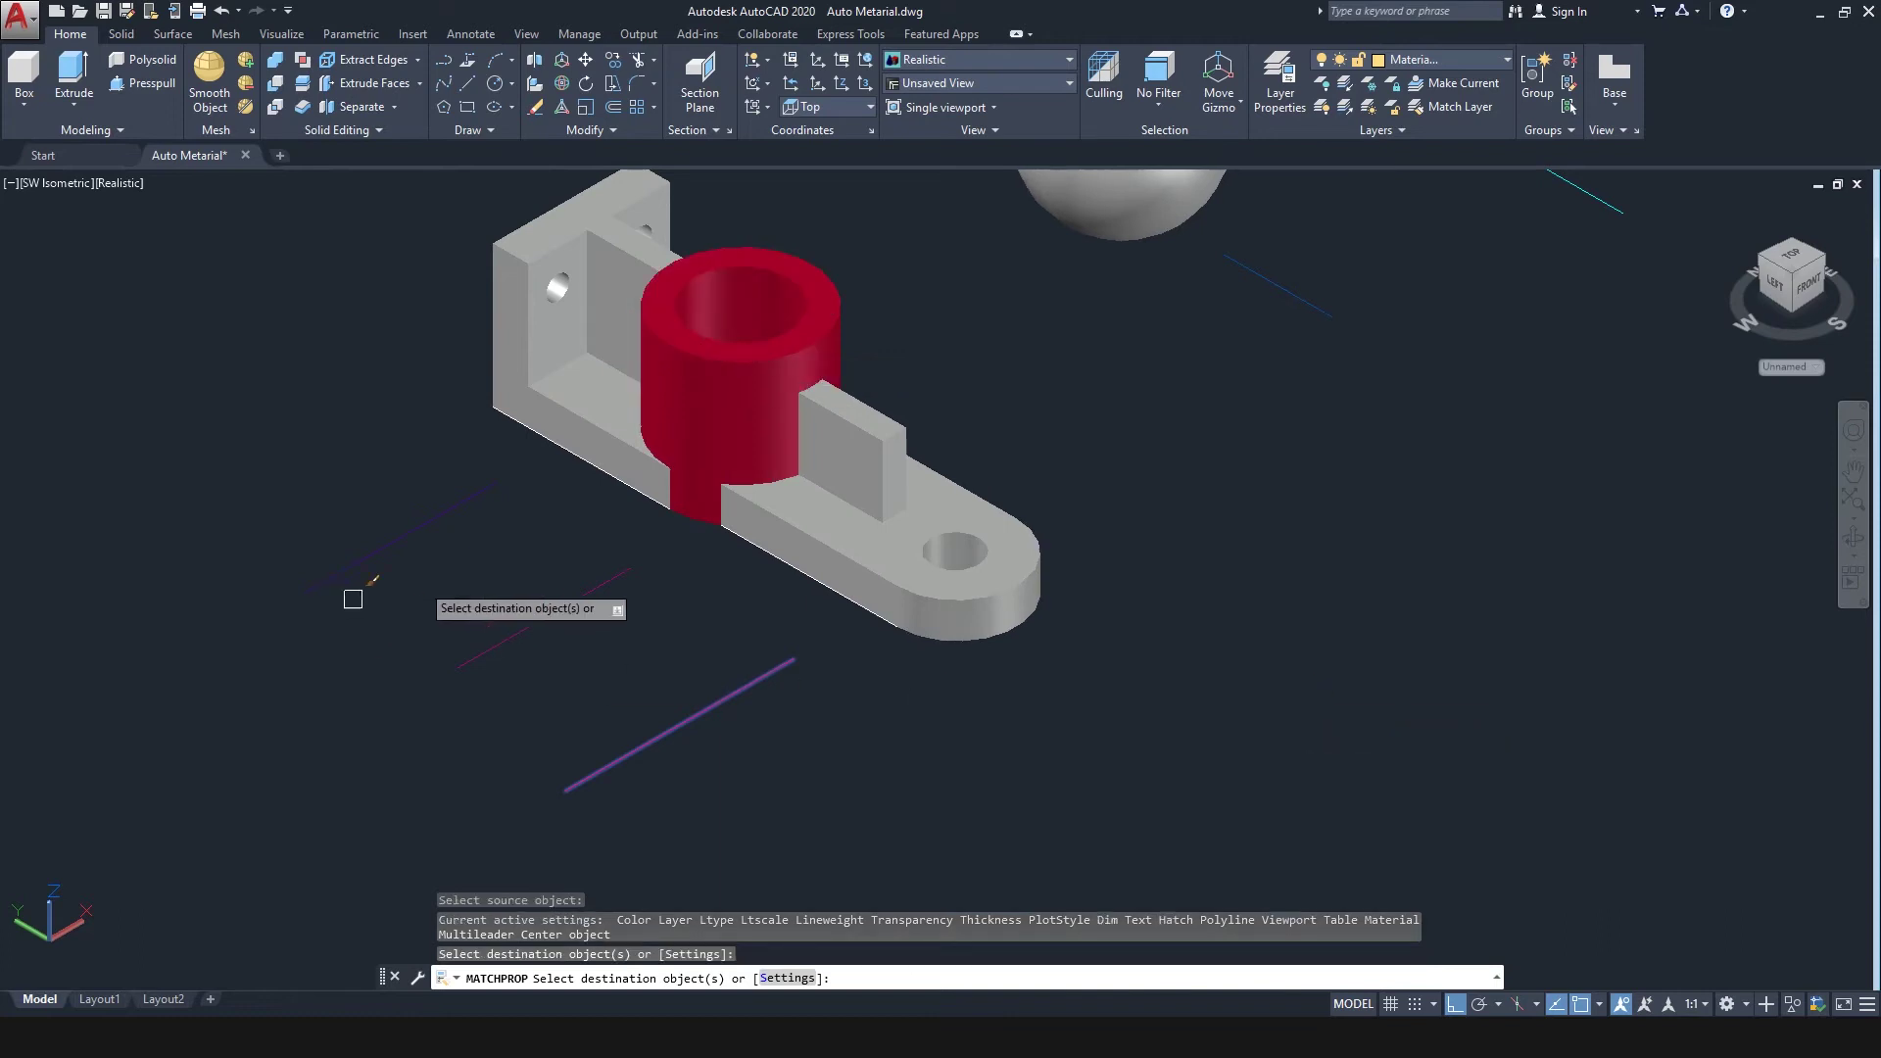
key("Return")
Step: Match the properties of the magenta Material 2 line onto the bracket's base parts and upright plate
key("Return")
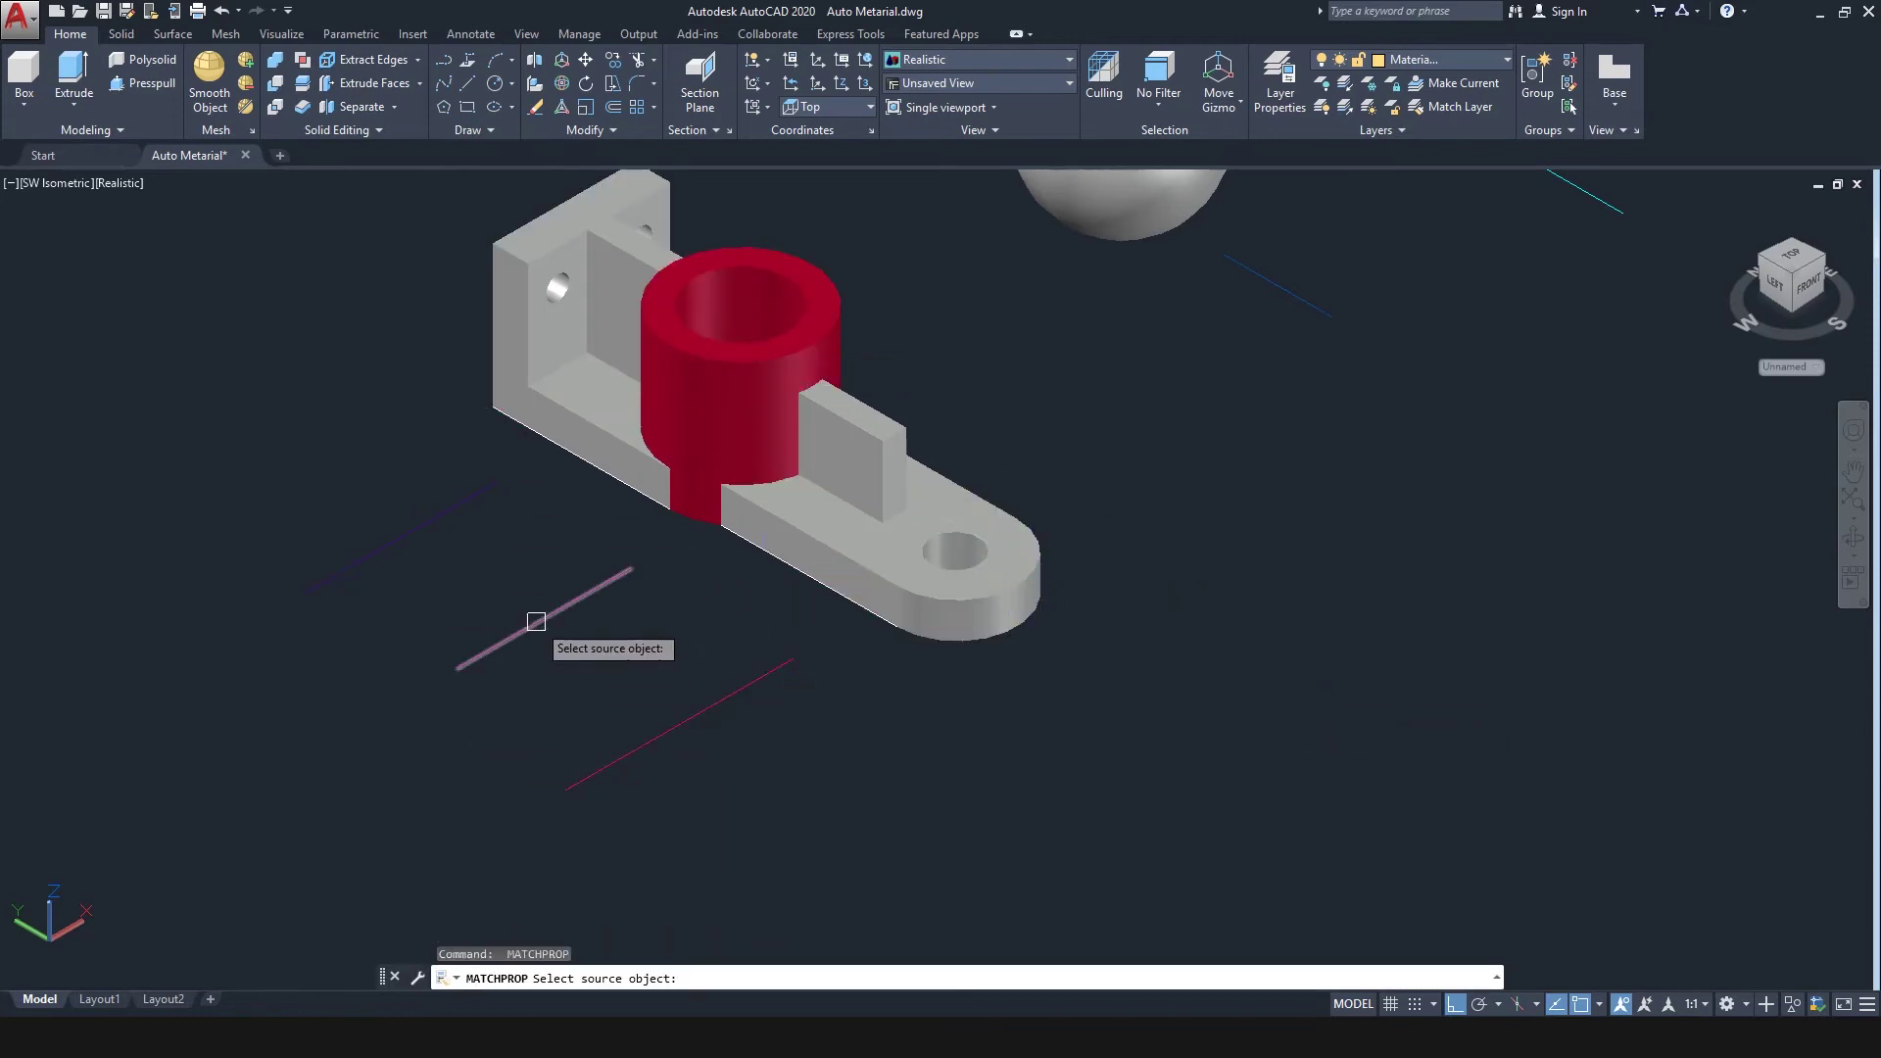
left_click(536, 621)
left_click(821, 575)
left_click(584, 434)
left_click(530, 301)
key("Return")
Step: Match the properties of the violet Material 3 line onto the bracket's rib beside the cylinder
key("Return")
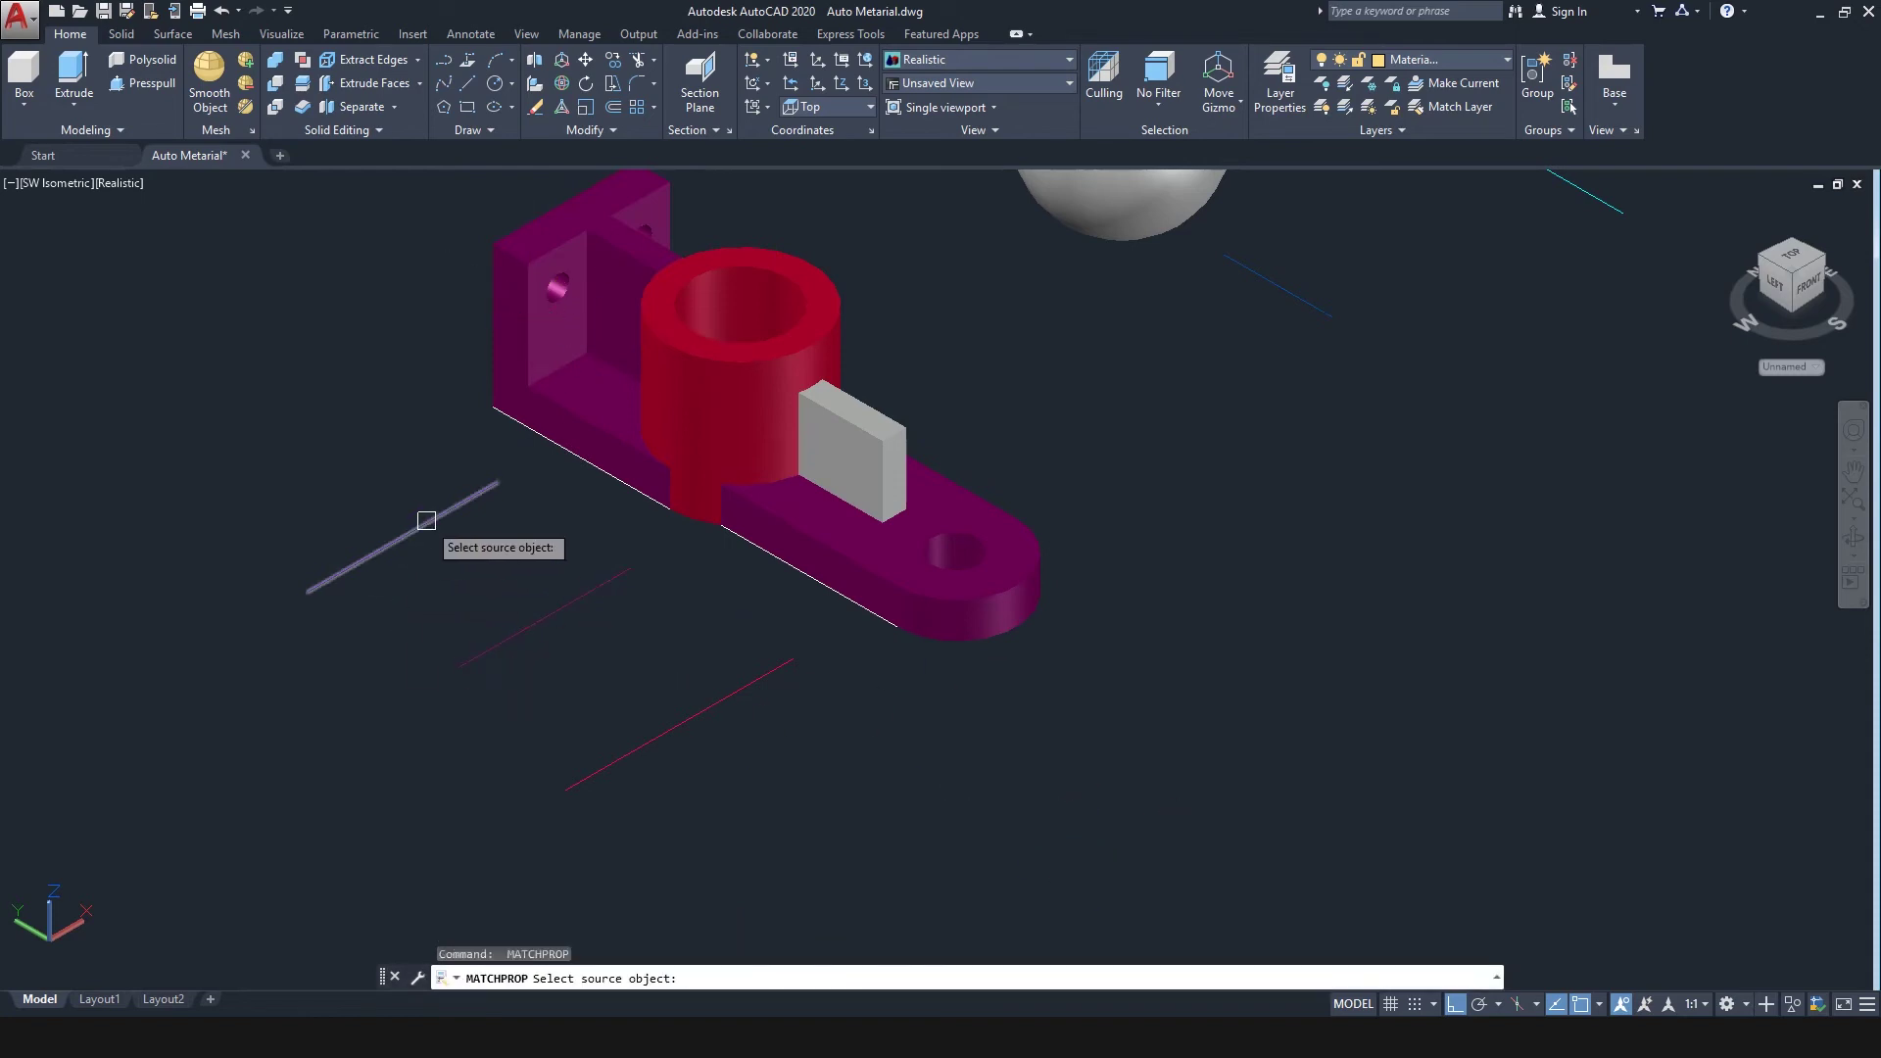
left_click(427, 523)
left_click(873, 437)
key("Escape")
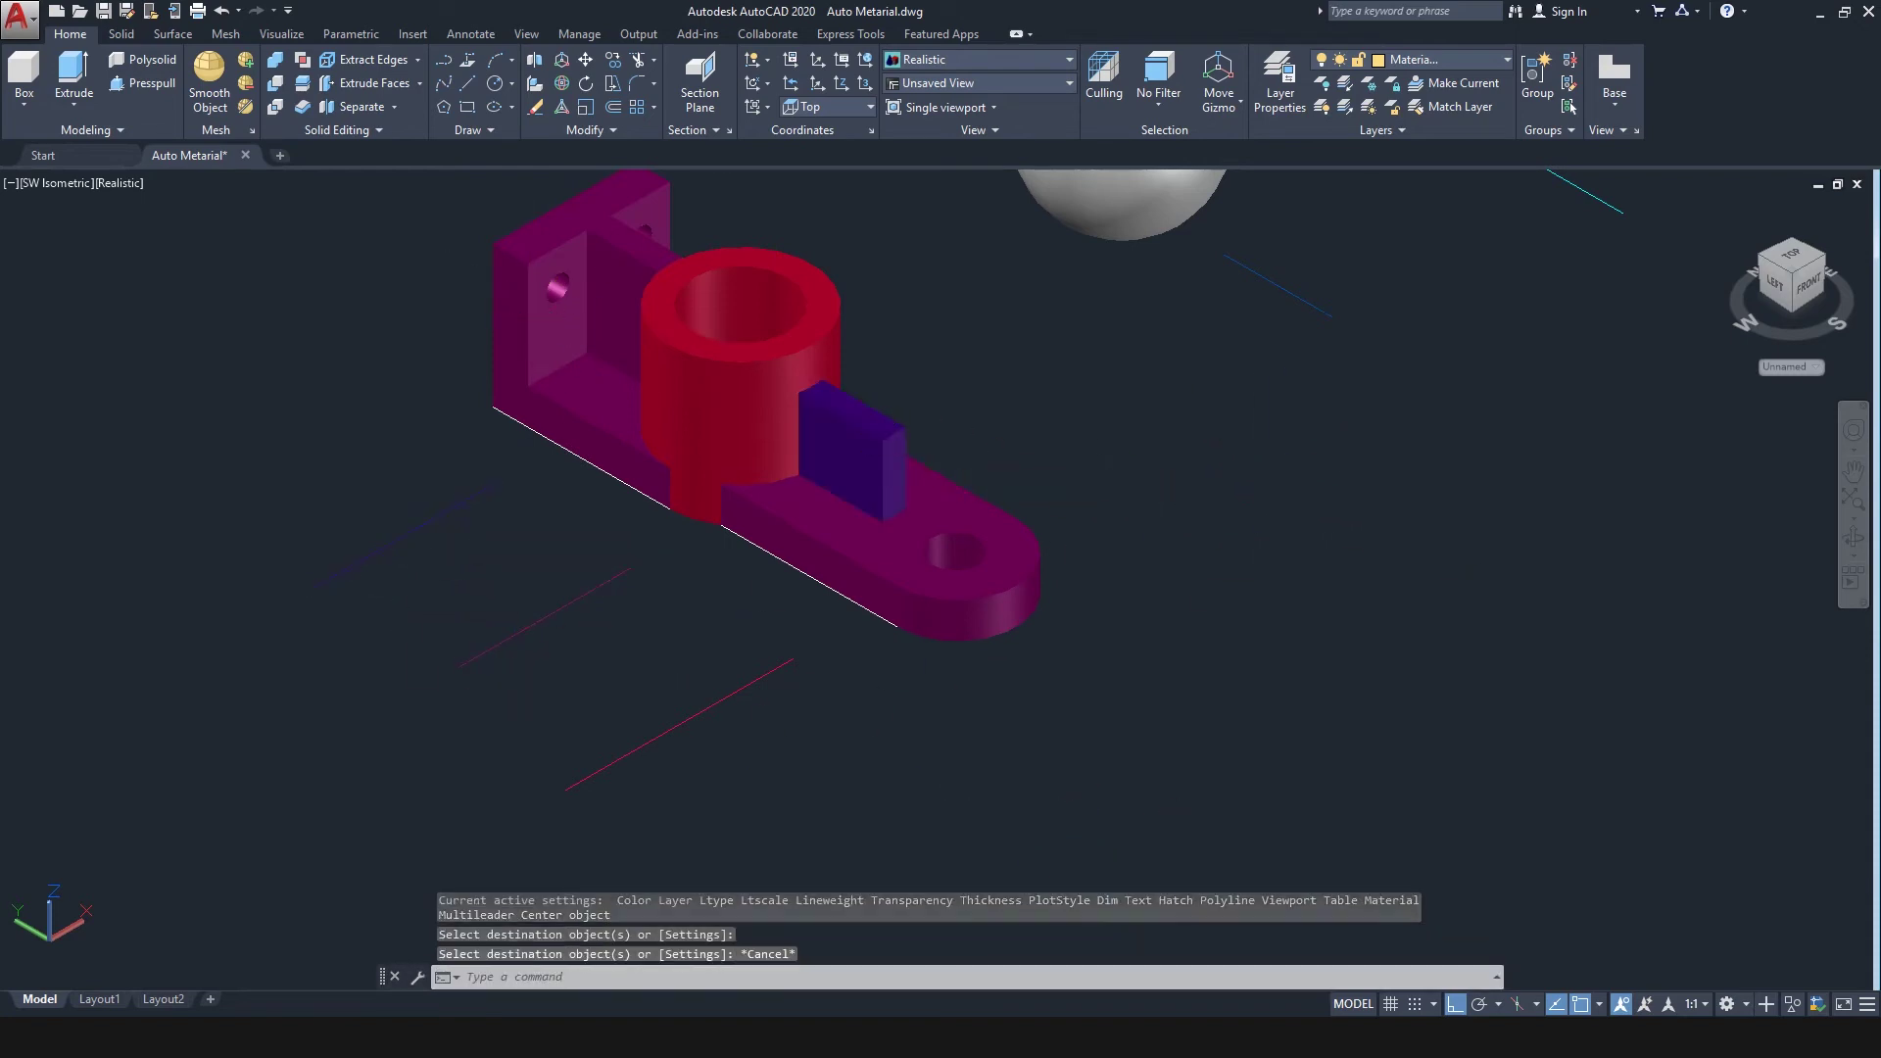
Step: Match the properties of the blue Material 4 line onto the sphere nearest the bracket
middle_click_drag(1287, 470, 957, 697)
scroll(992, 470, "up", 2)
middle_click_drag(975, 475, 799, 581)
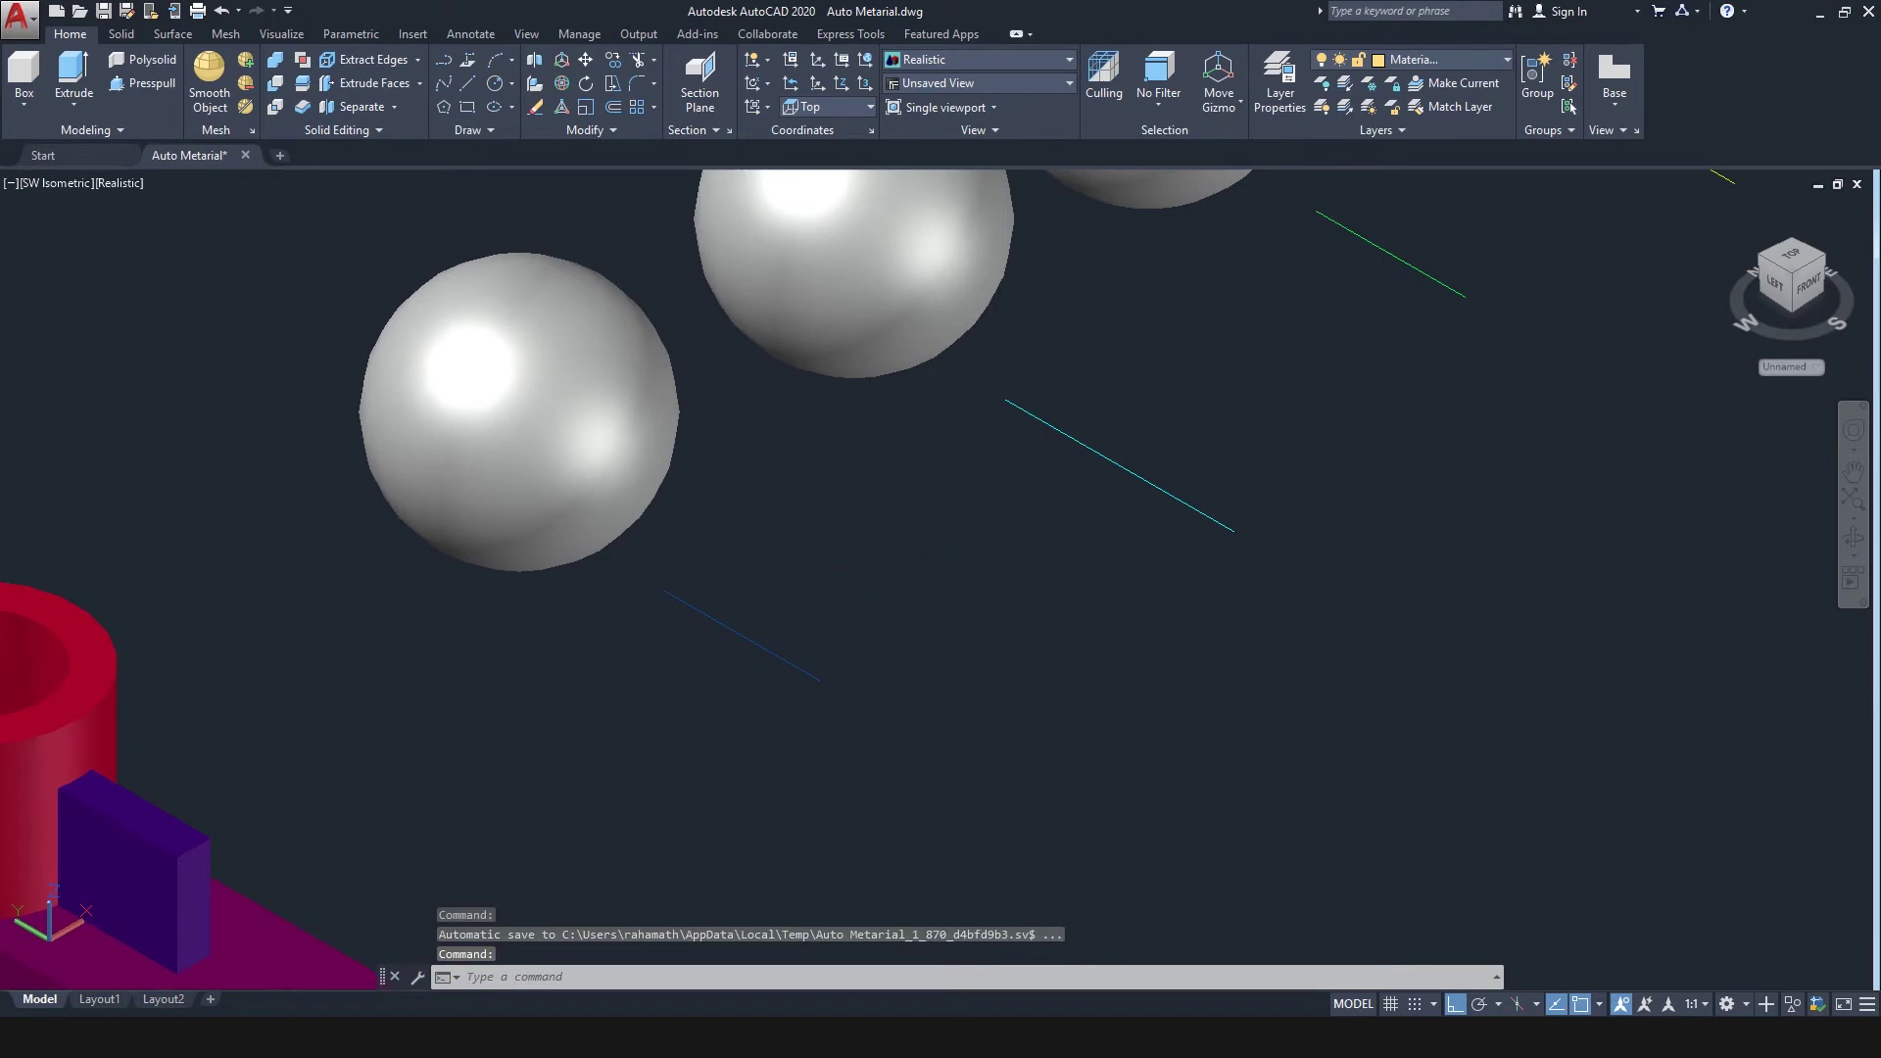
key("Return")
left_click(738, 632)
left_click(547, 411)
middle_click_drag(1309, 487, 995, 685)
key("Return")
Step: Match the properties of the cyan Material 5 line onto the middle sphere
key("Return")
left_click(835, 679)
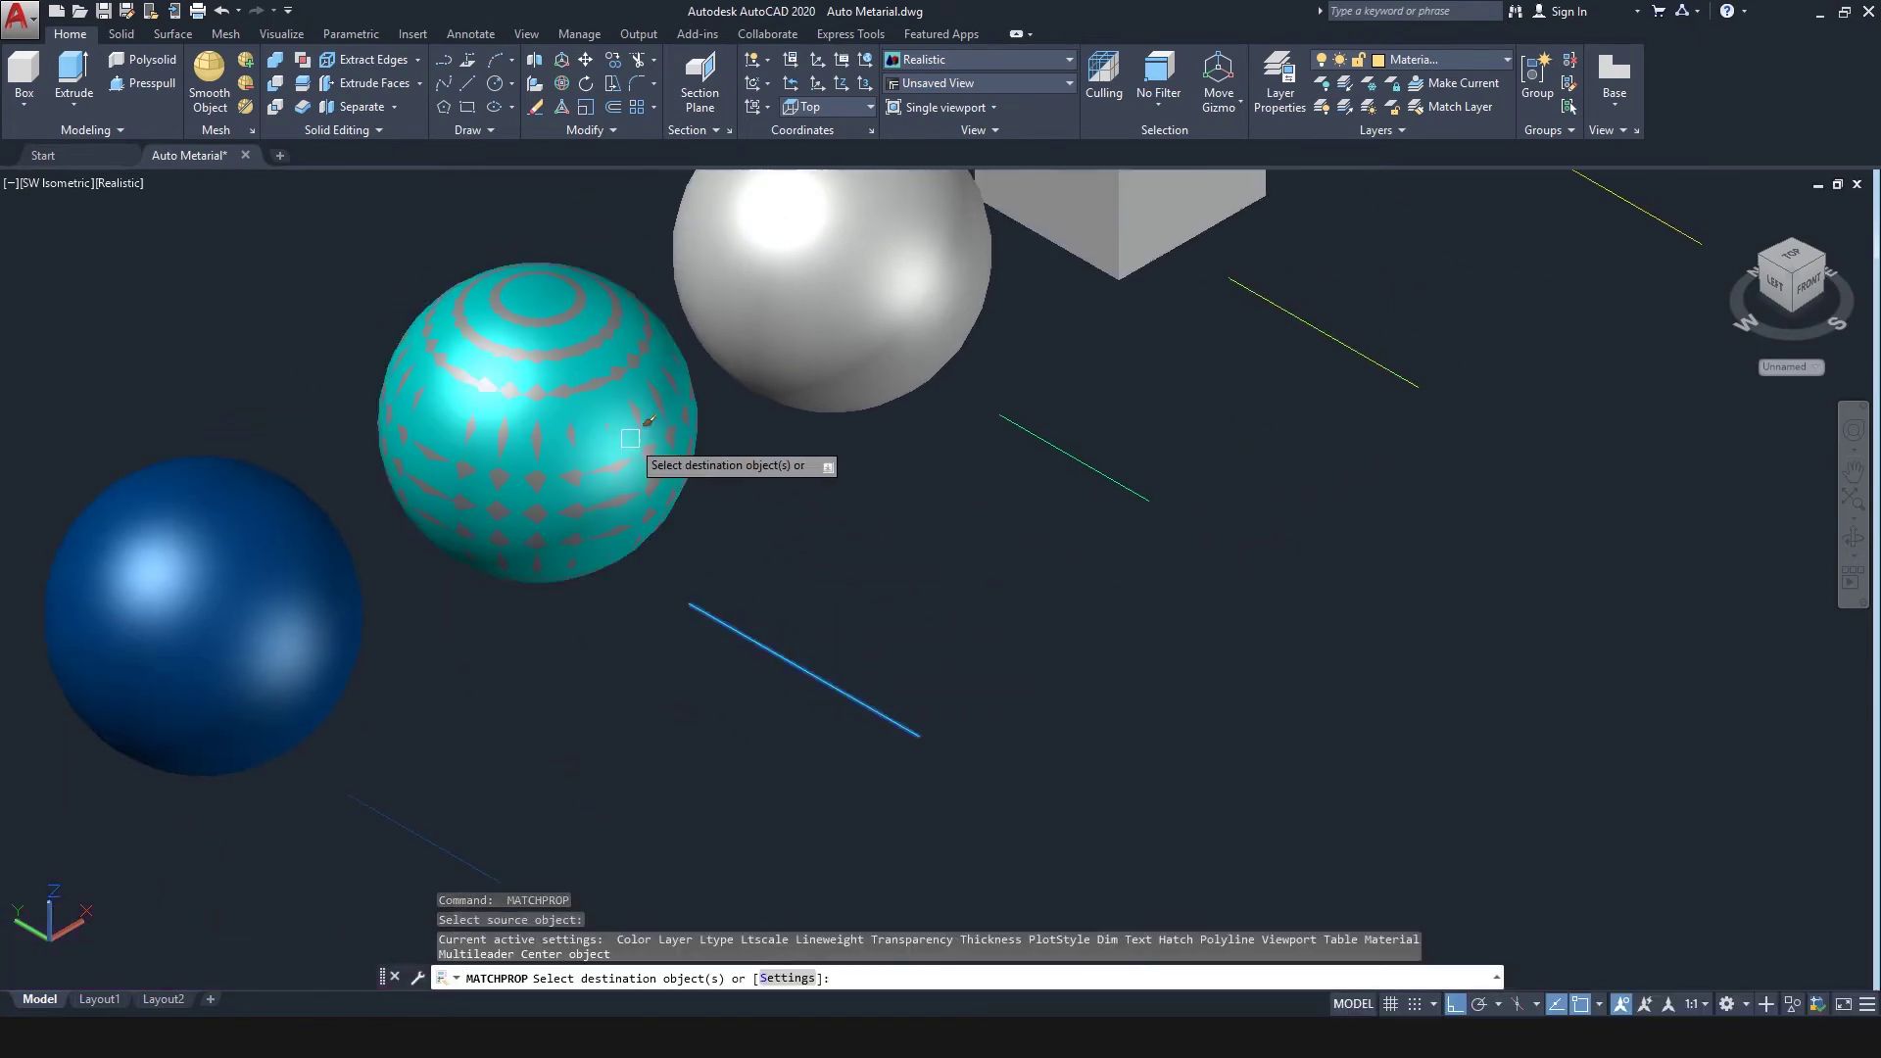
key("Return")
key("Escape")
Step: Match the properties of the green Material 6 line onto the third sphere, next to the cubes
middle_click_drag(1021, 521, 790, 694)
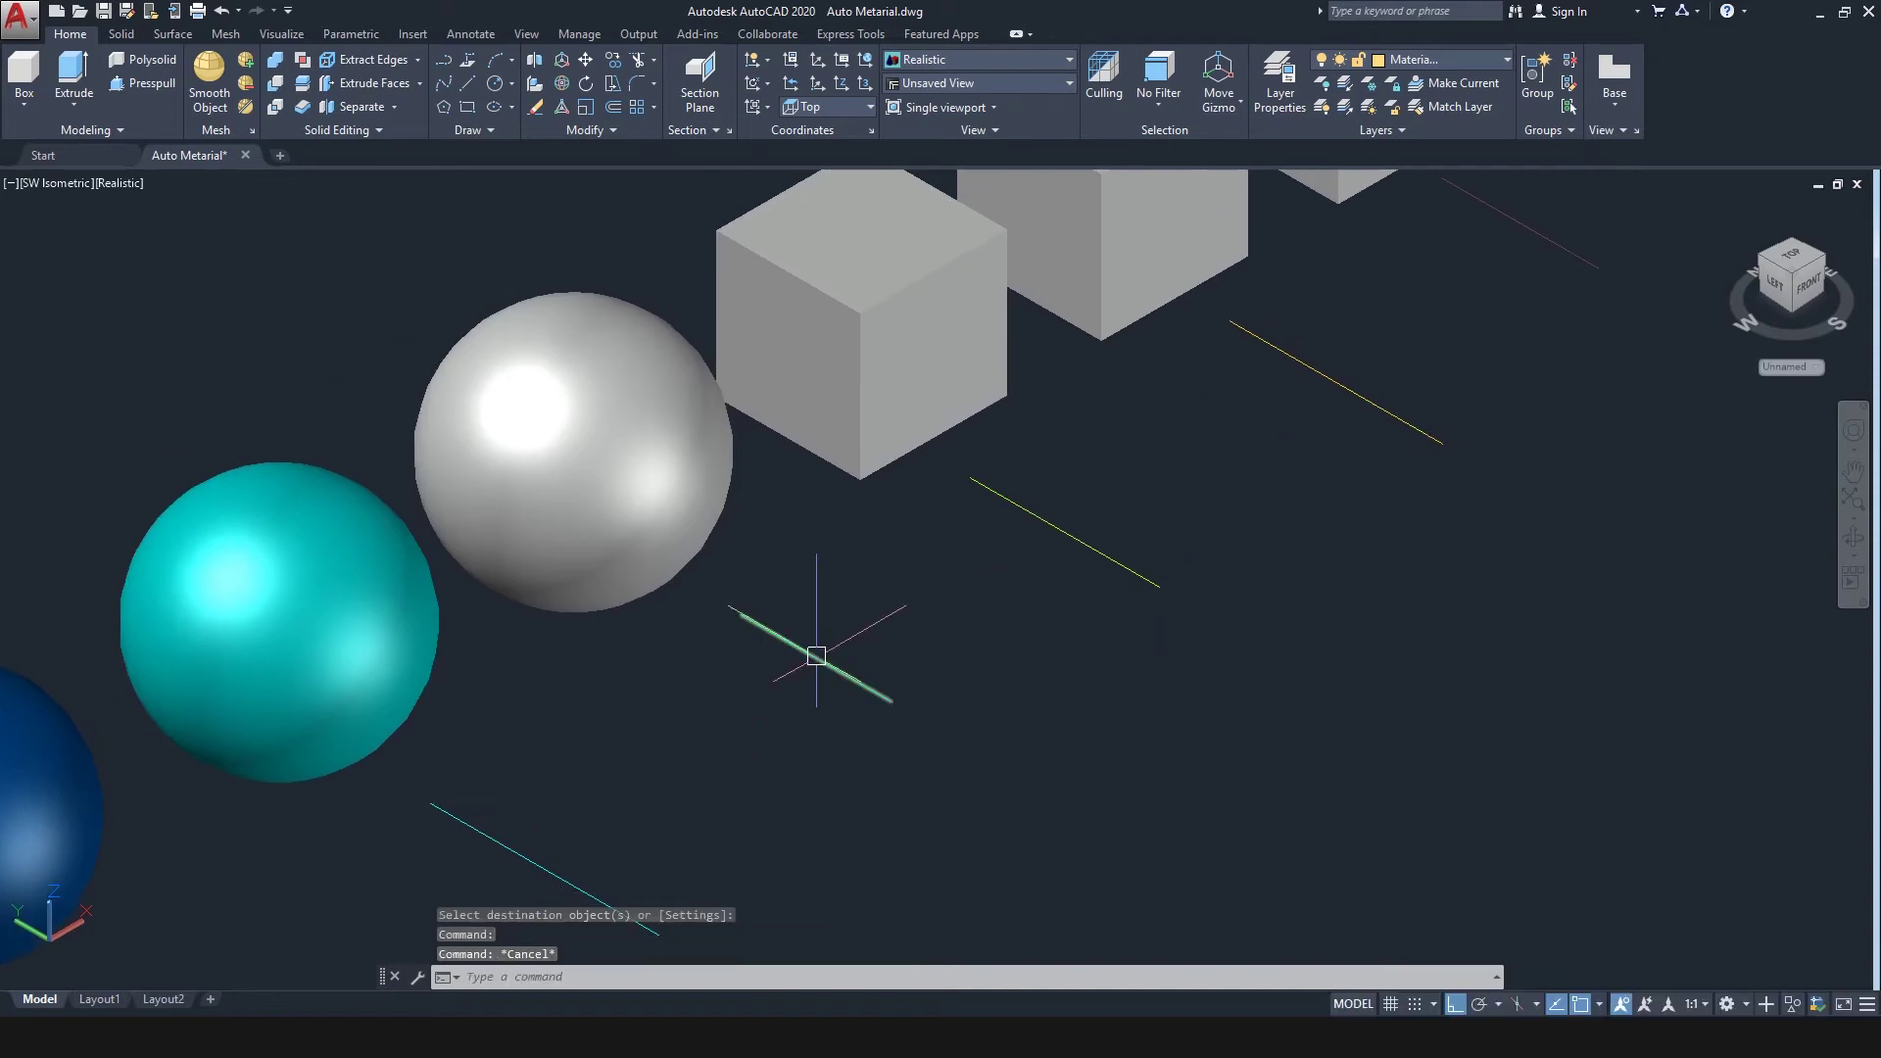
key("Return")
left_click(832, 672)
left_click(627, 505)
key("Escape")
Step: Match the properties of the yellow-green Material 7 line onto the cube nearest the spheres
middle_click_drag(964, 563, 803, 662)
key("Return")
left_click(880, 636)
left_click(773, 483)
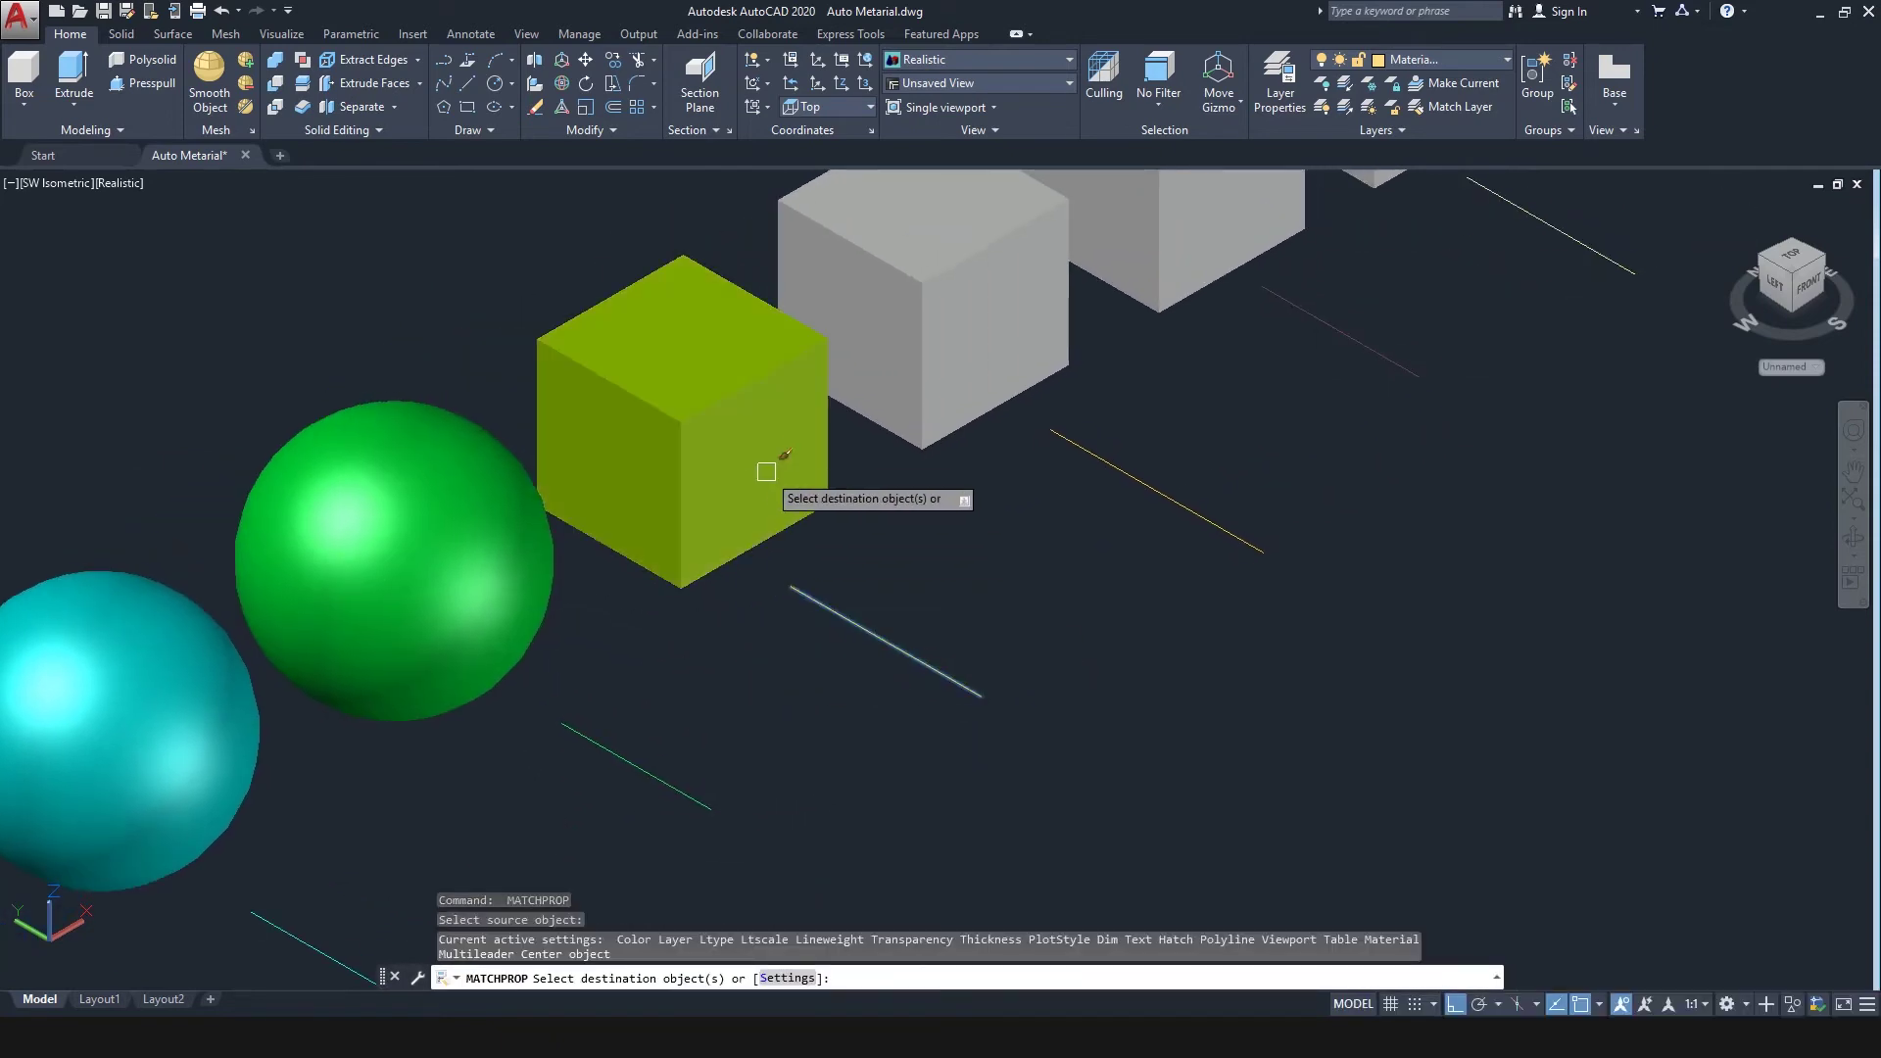
key("Escape")
Step: Match the properties of the orange Material 8 line onto the second cube from the spheres
middle_click_drag(915, 508, 919, 619)
key("Return")
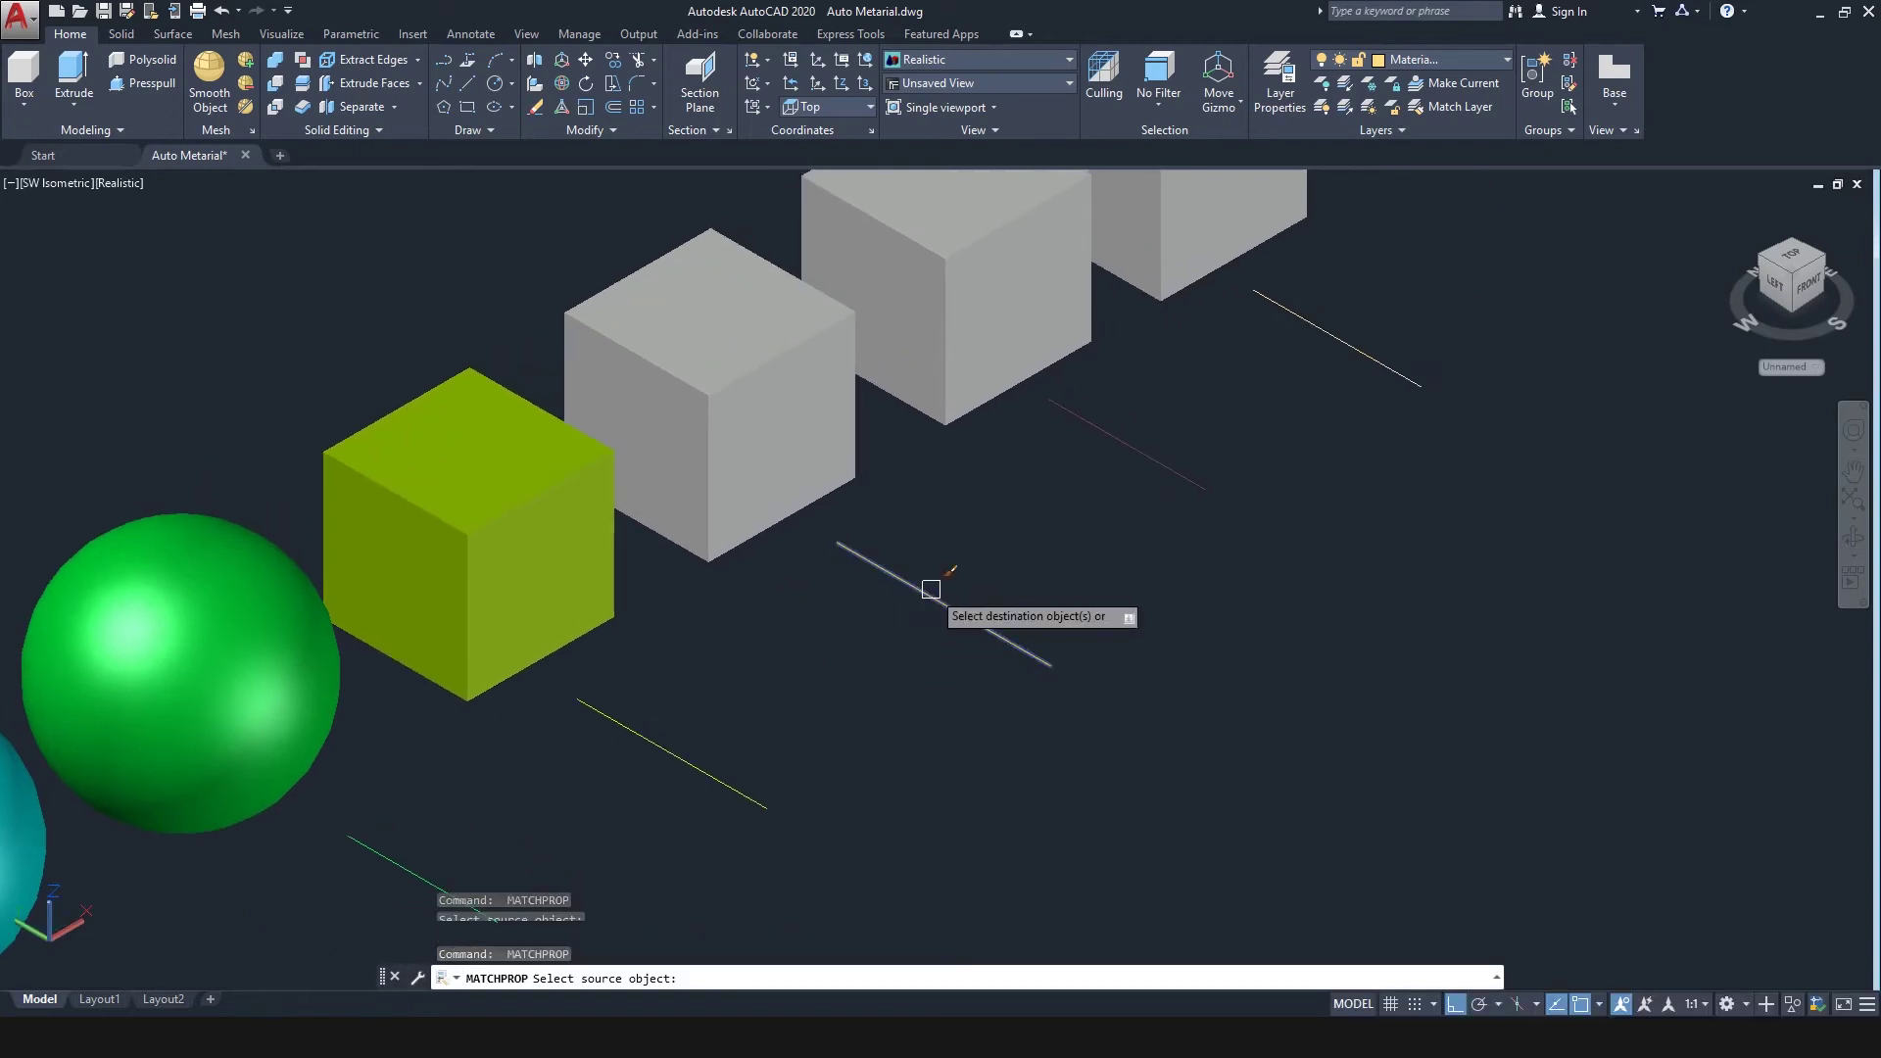
left_click(931, 588)
left_click(755, 424)
key("Escape")
Step: Match the properties of the dark red Material 9 line onto the third cube from the spheres
middle_click_drag(996, 470, 848, 608)
key("Return")
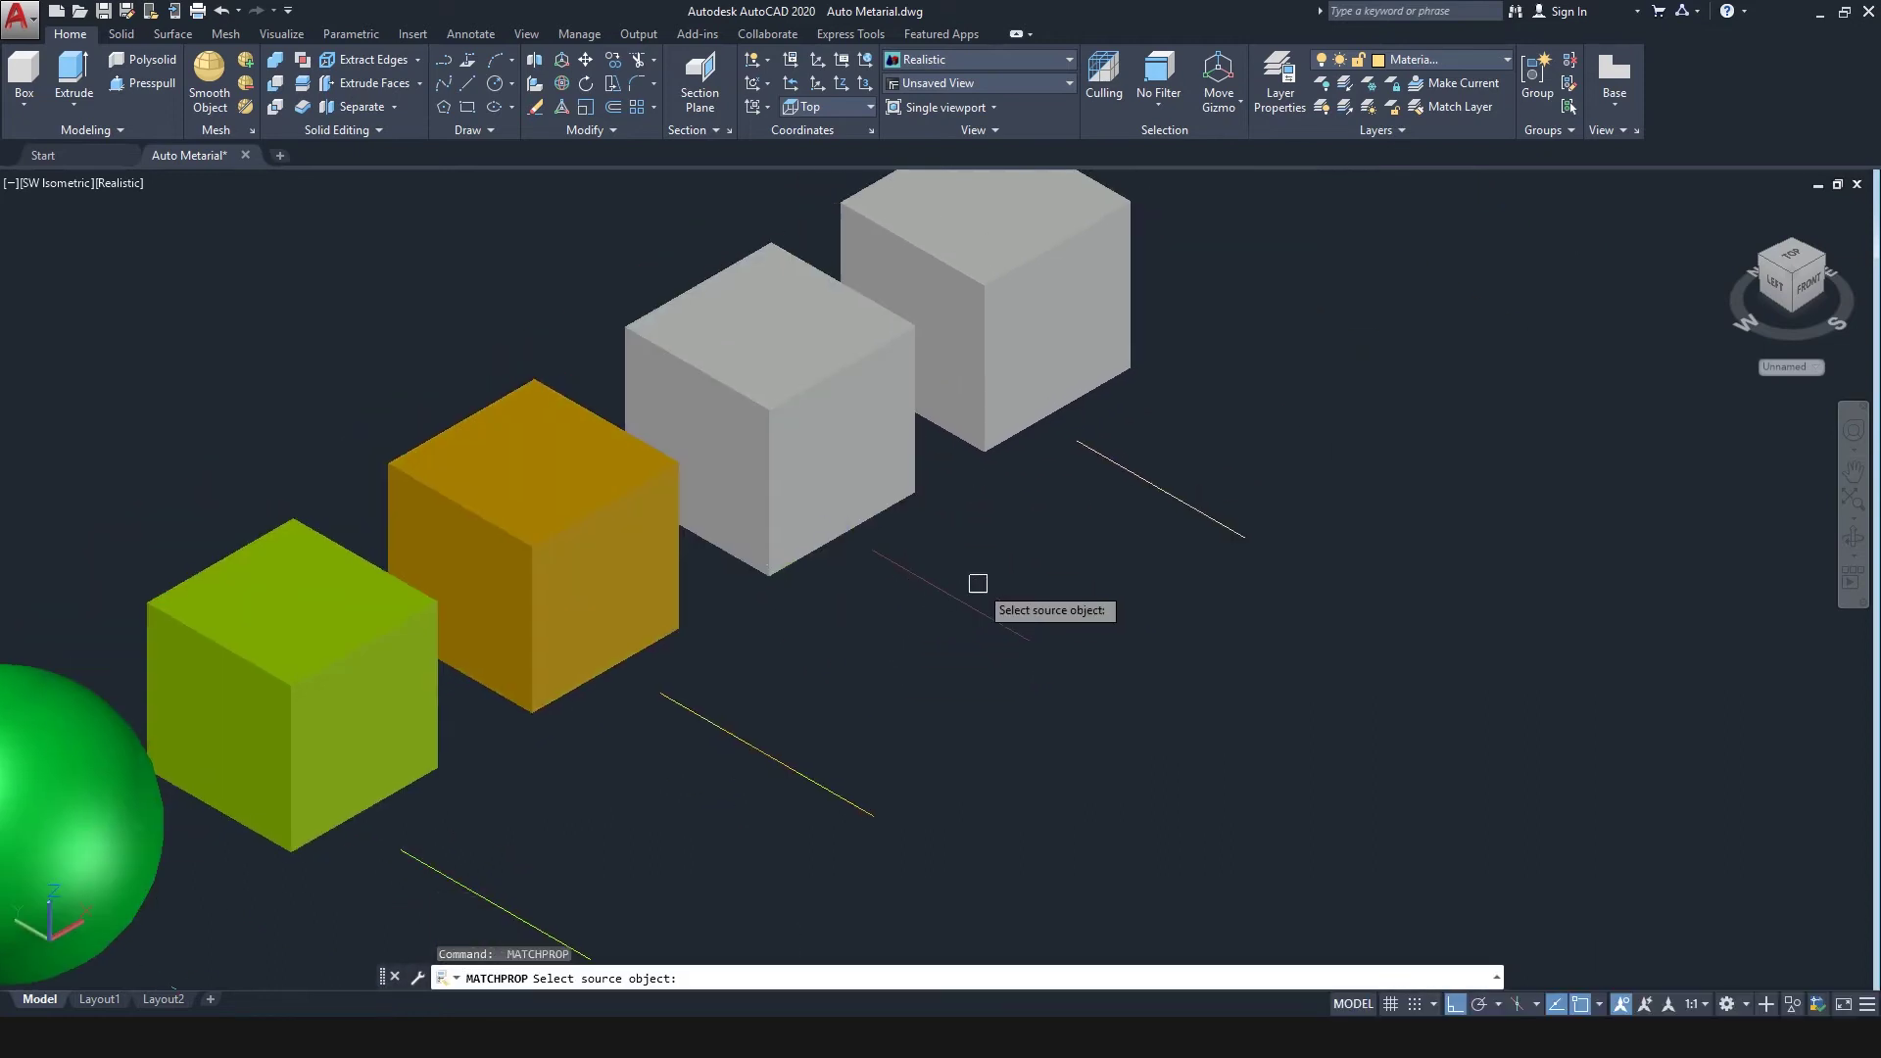
left_click(949, 588)
left_click(764, 472)
key("Escape")
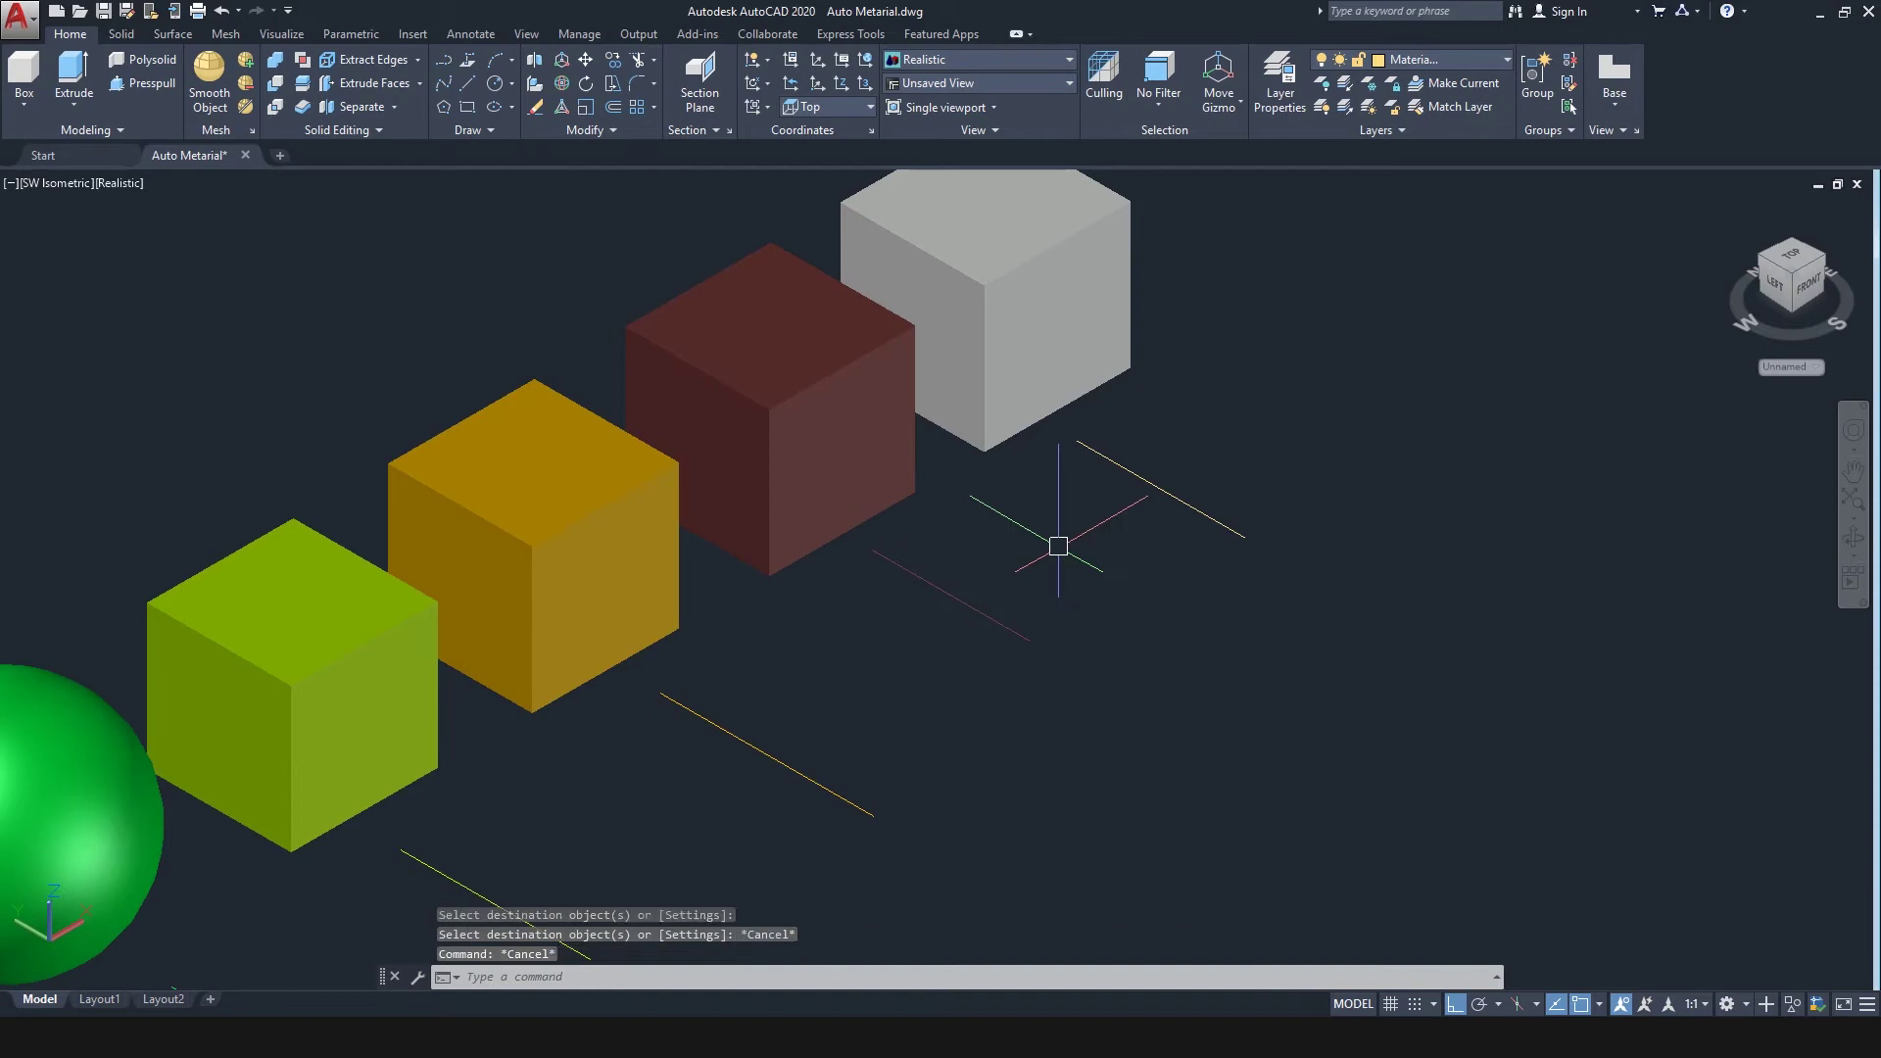
Step: Match the properties of the pale yellow Material 10 line onto the fourth cube from the spheres
key("Return")
left_click(1147, 469)
left_click(1070, 357)
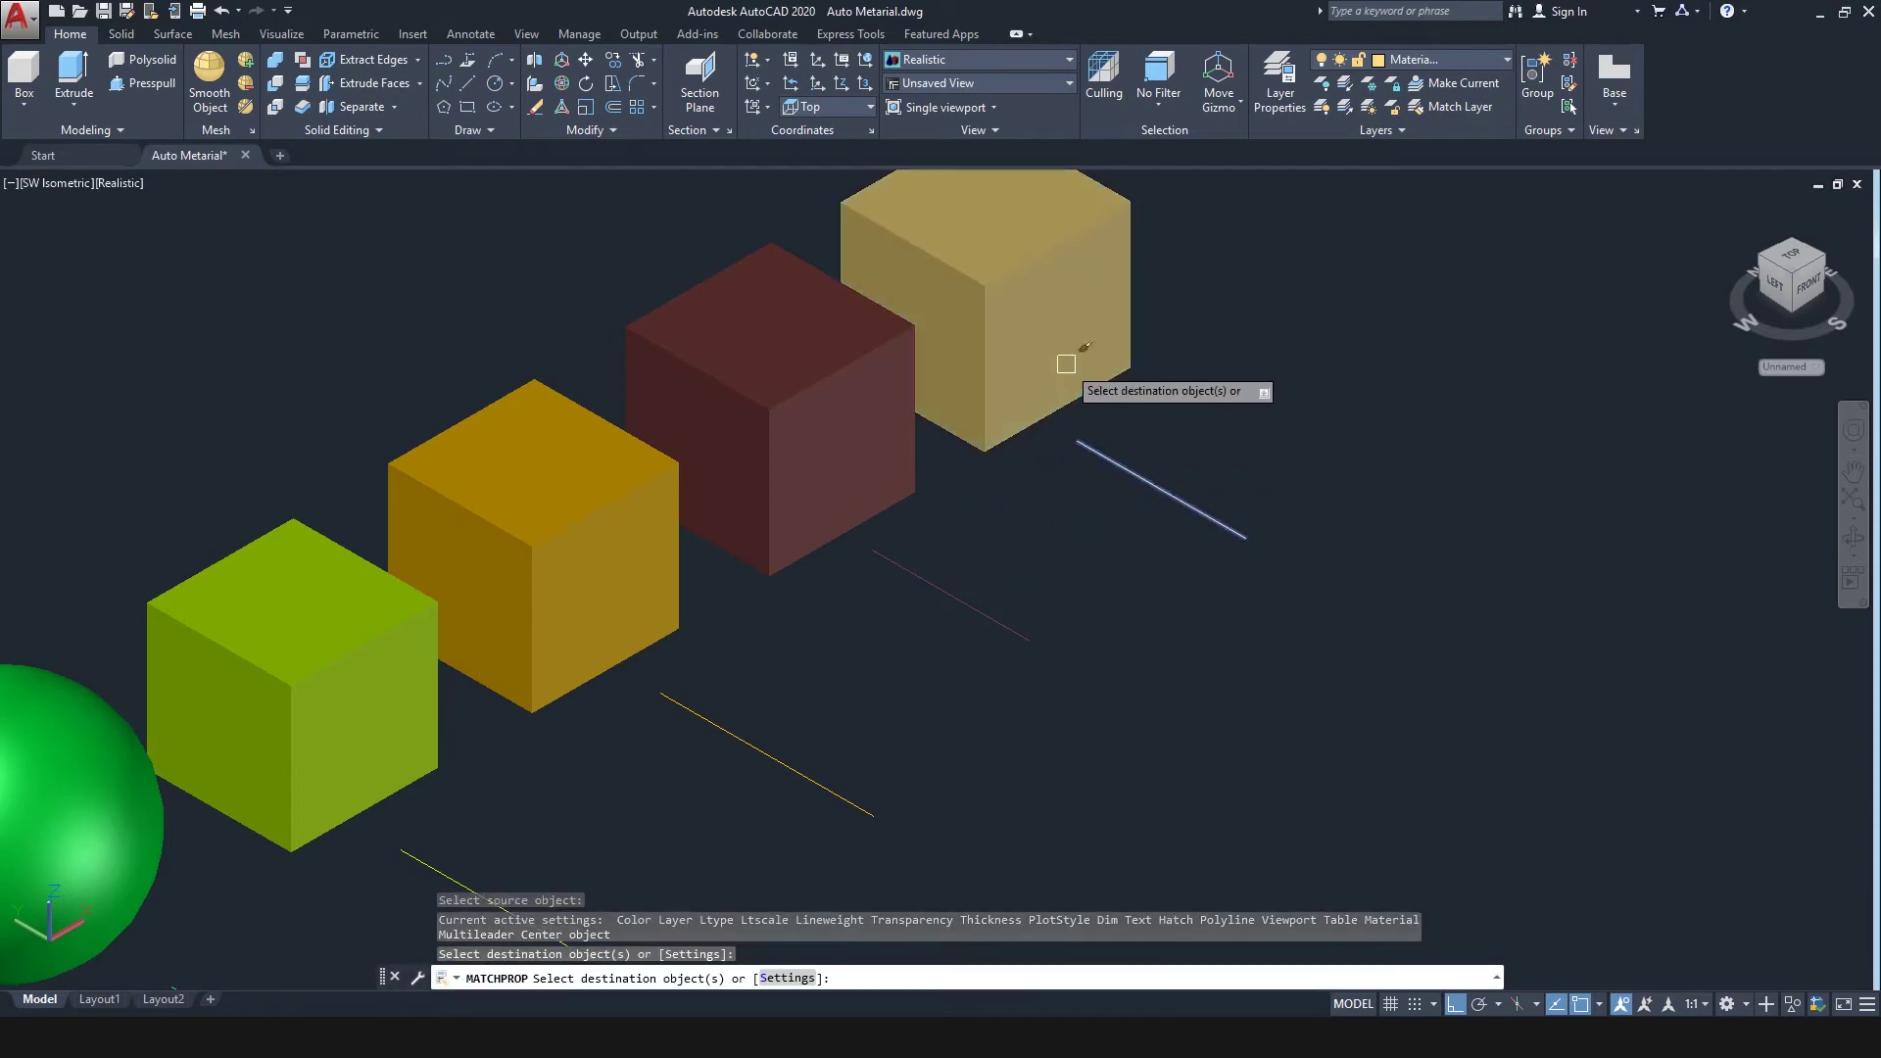
key("Escape")
Step: Delete the three marker lines beside the bracket
scroll(1058, 480, "down", 2)
middle_click_drag(1320, 561, 1506, 355)
scroll(1020, 547, "down", 3)
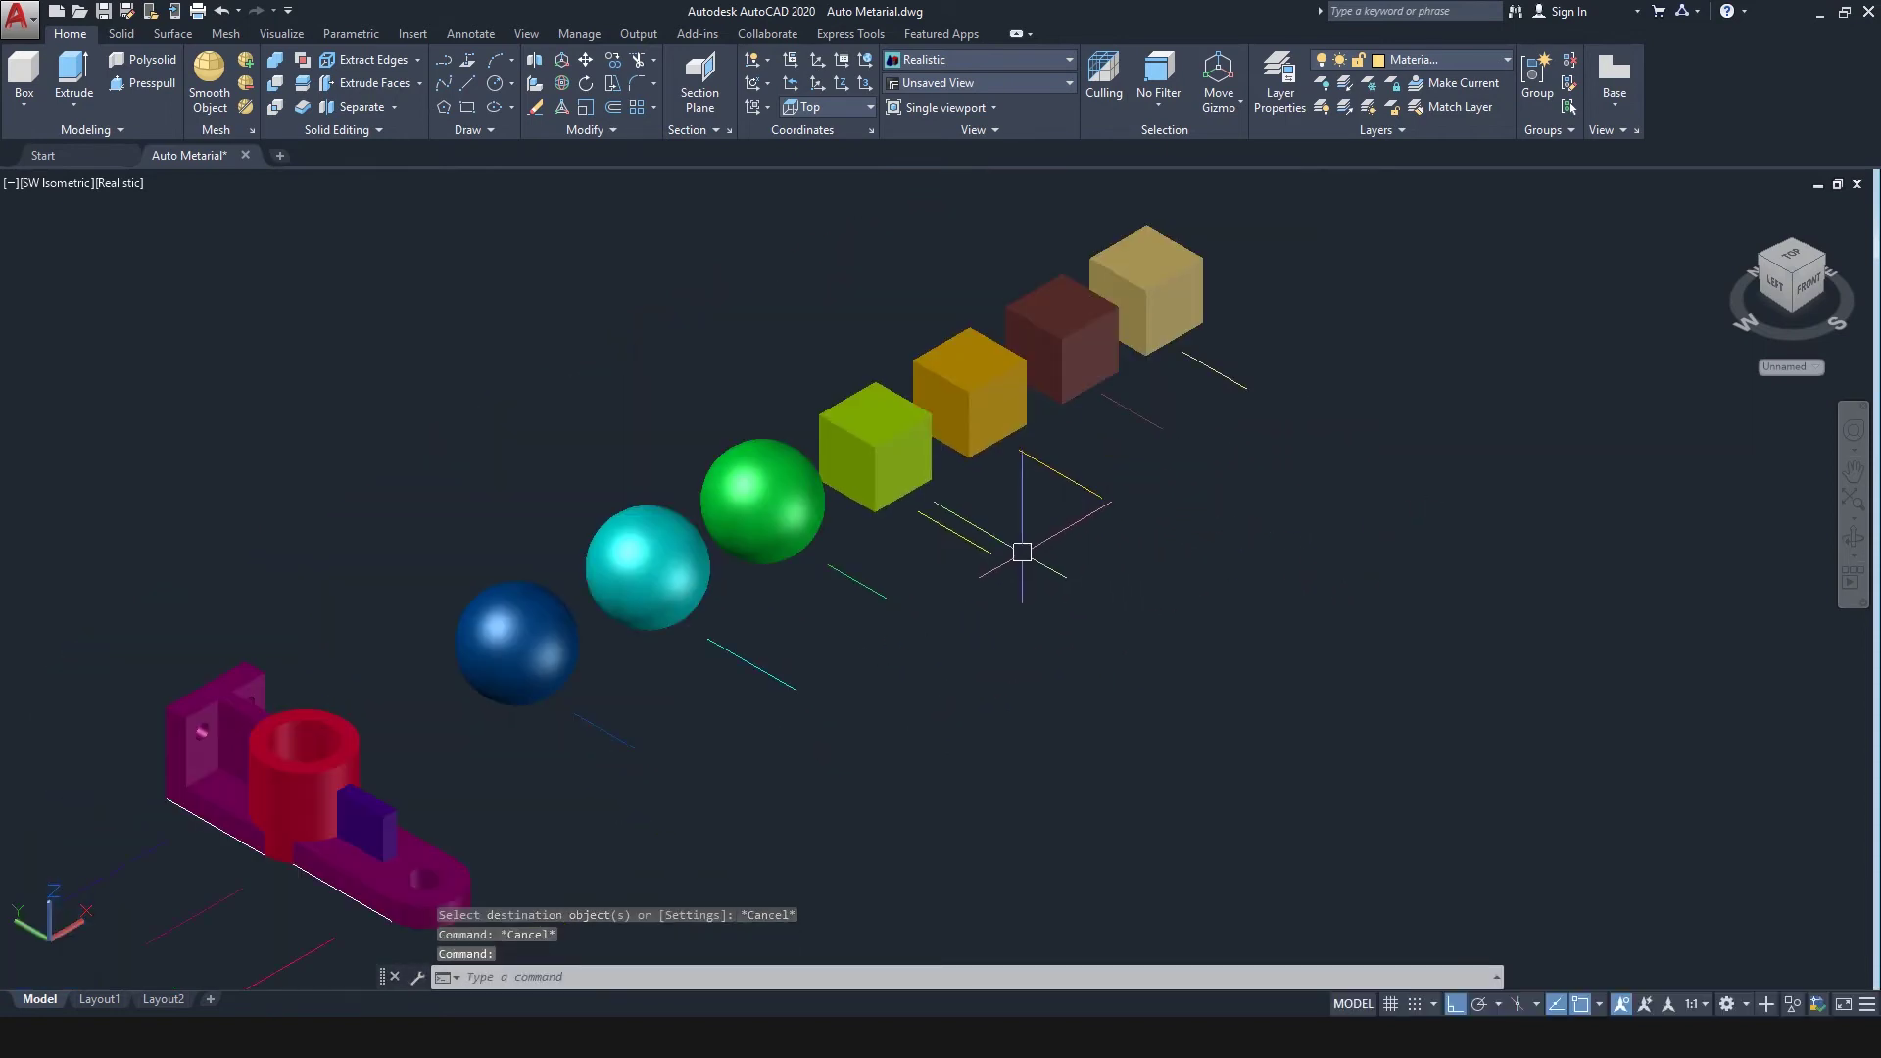
left_click(512, 861)
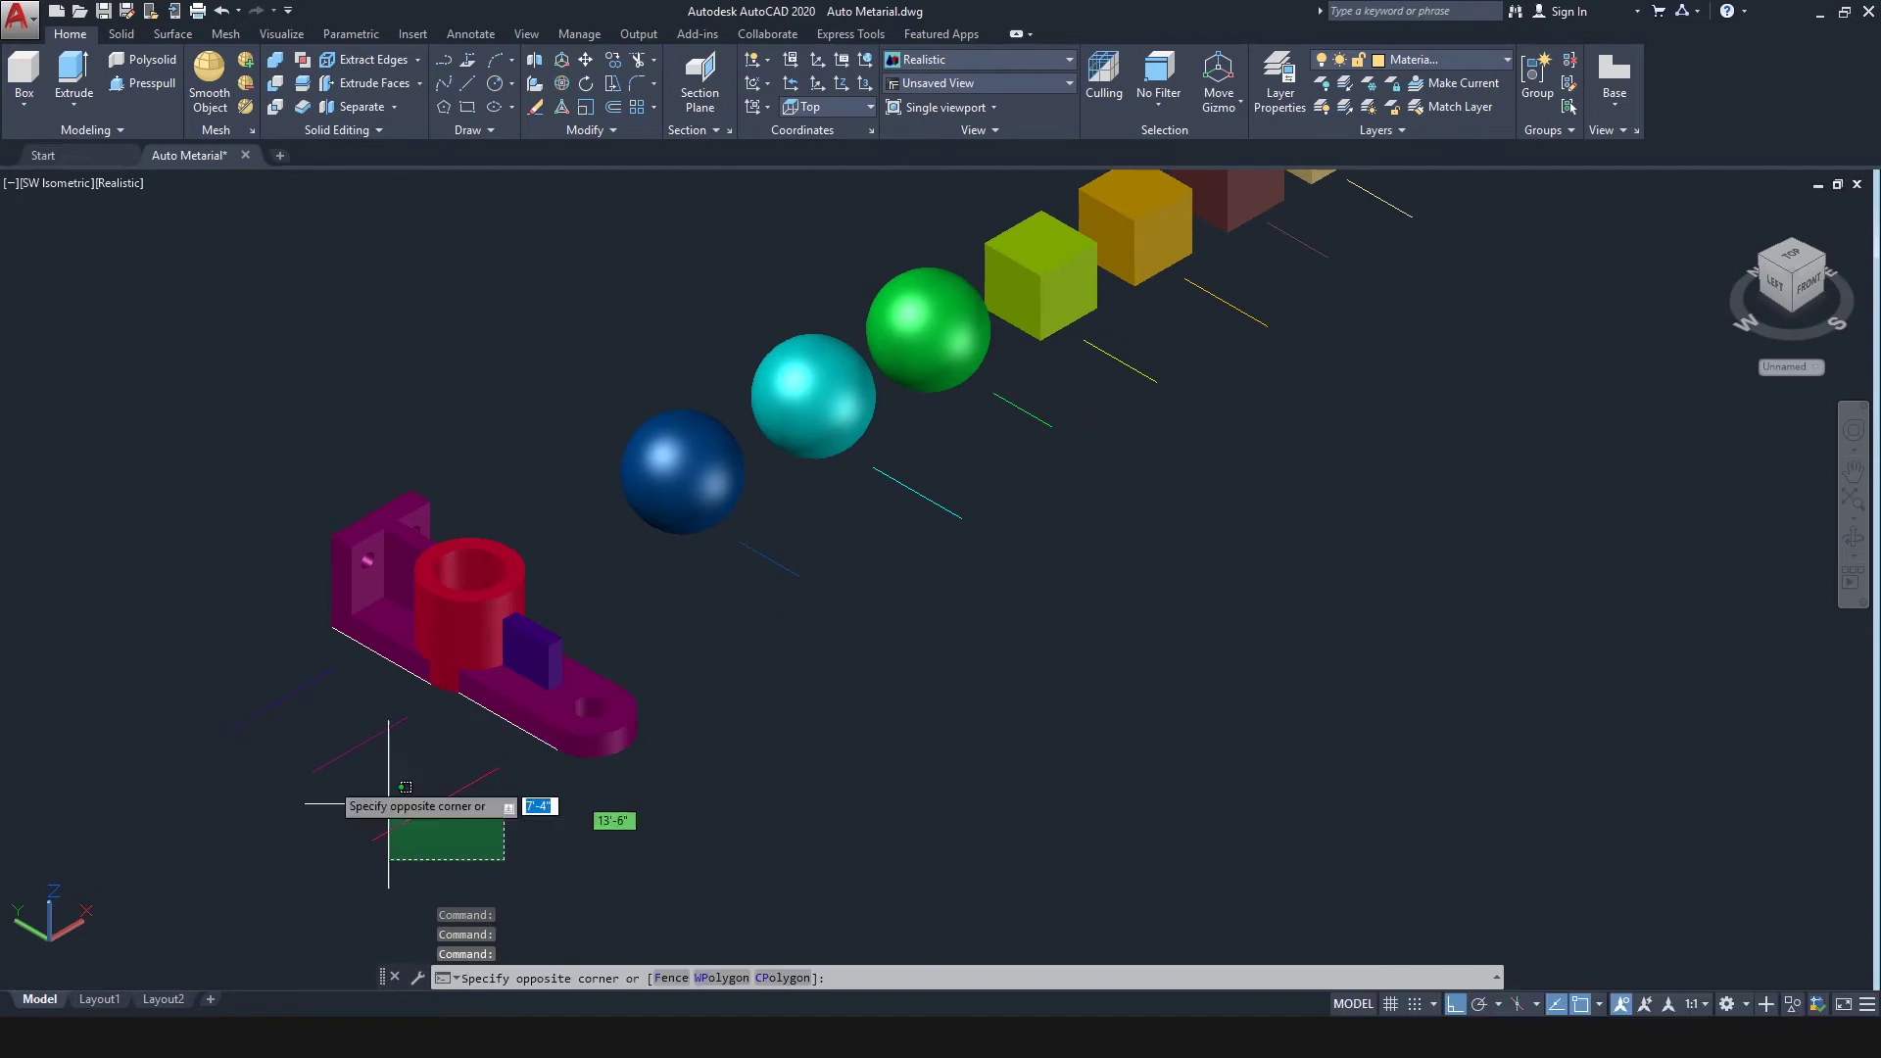
left_click(157, 642)
key("Delete")
Step: Delete the blue and cyan marker lines beside the first two spheres
scroll(819, 651, "up", 3)
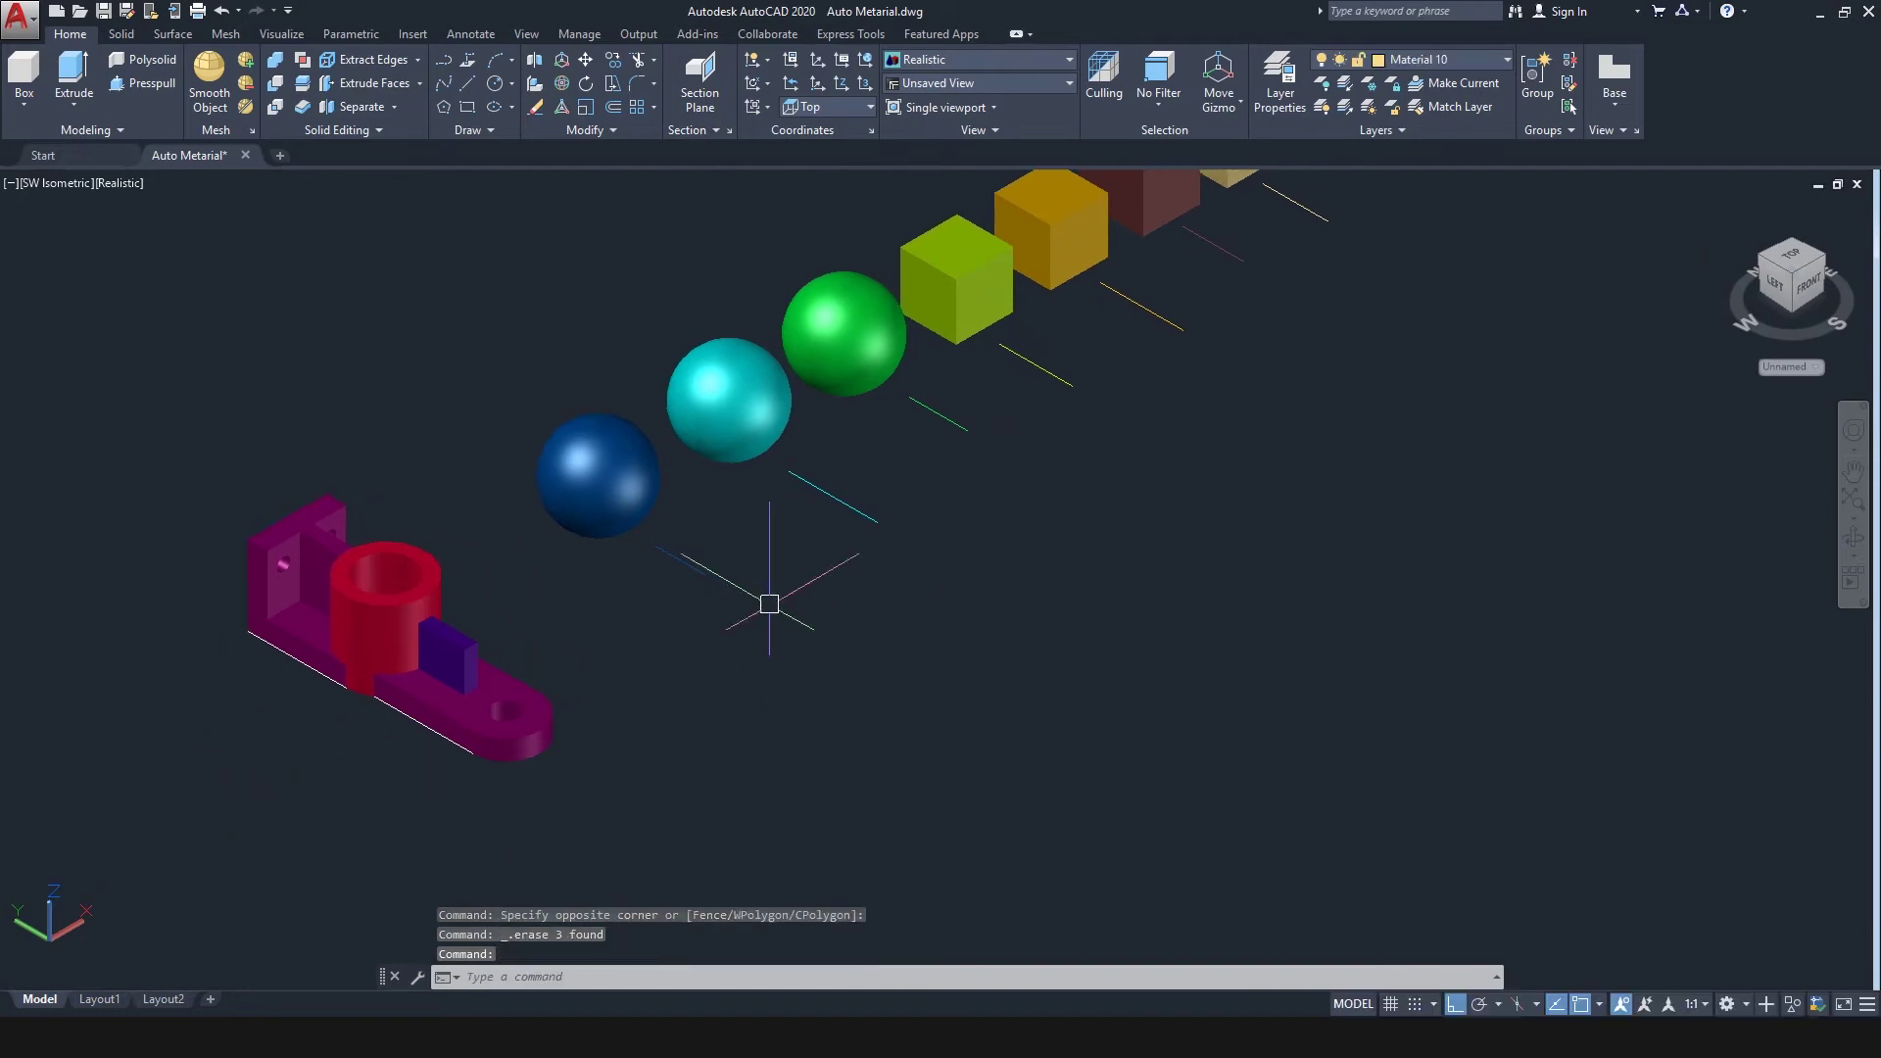
left_click(864, 683)
left_click(666, 563)
key("Delete")
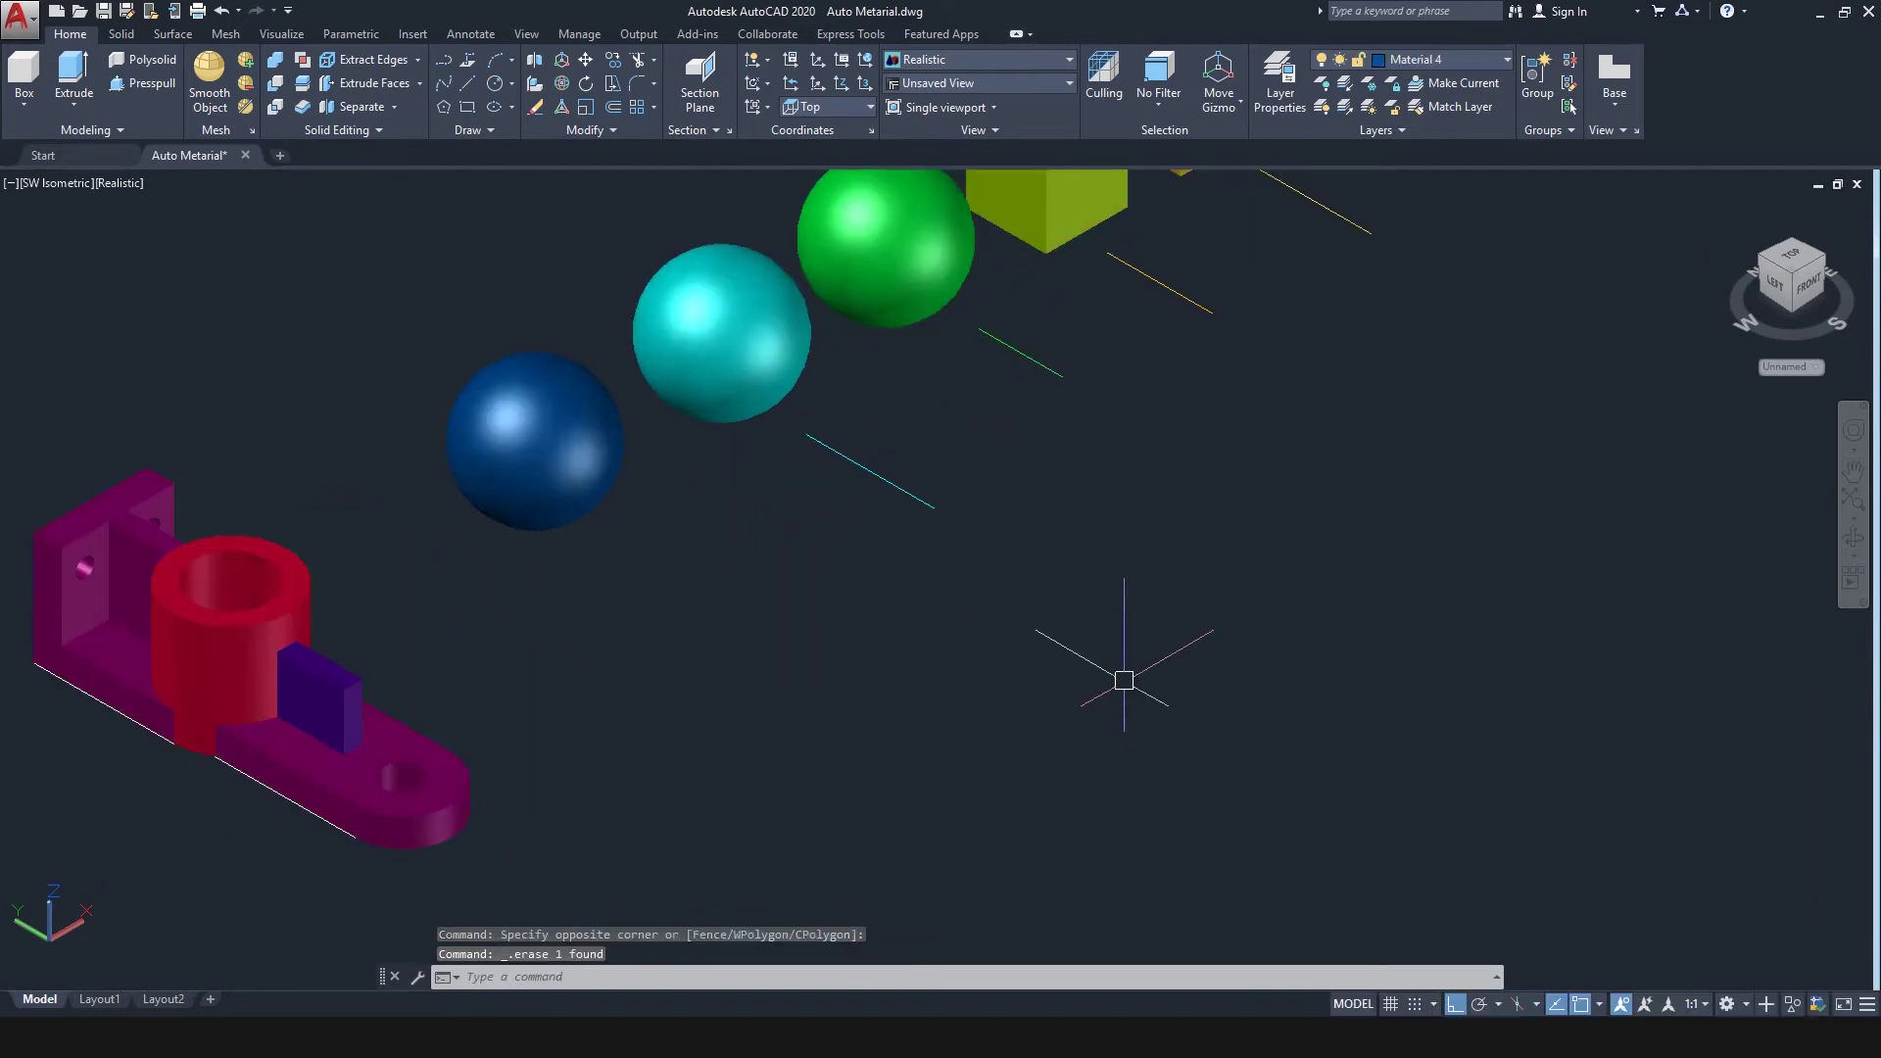
middle_click_drag(1125, 672, 959, 773)
left_click(774, 612)
left_click(715, 550)
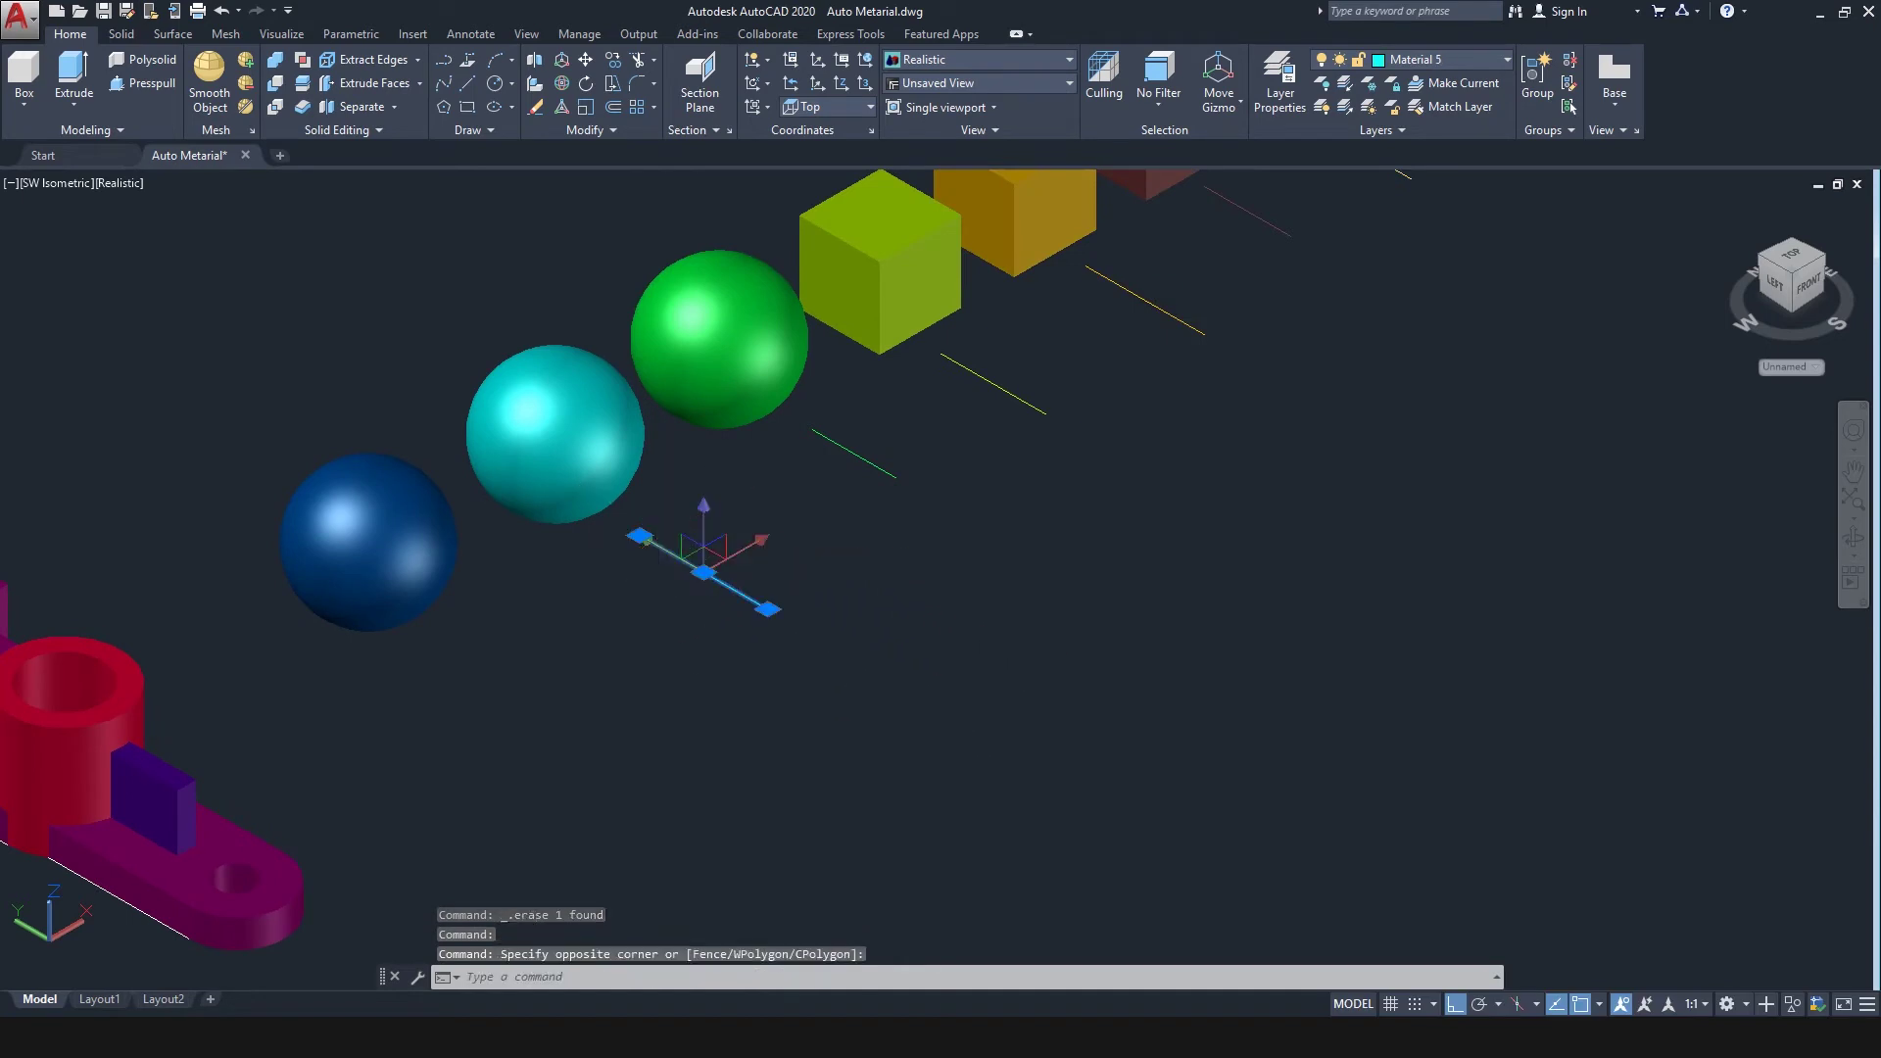
key("Delete")
Step: Delete the green marker line beside the third sphere and the yellow-green one beside the first cube
middle_click_drag(1061, 715, 995, 823)
left_click(988, 712)
left_click(833, 575)
key("Delete")
middle_click_drag(832, 575, 716, 651)
left_click(1041, 693)
left_click(837, 557)
Step: Delete the remaining marker lines beside the second, third and fourth cubes
middle_click_drag(836, 557, 756, 652)
left_click(1062, 672)
left_click(915, 588)
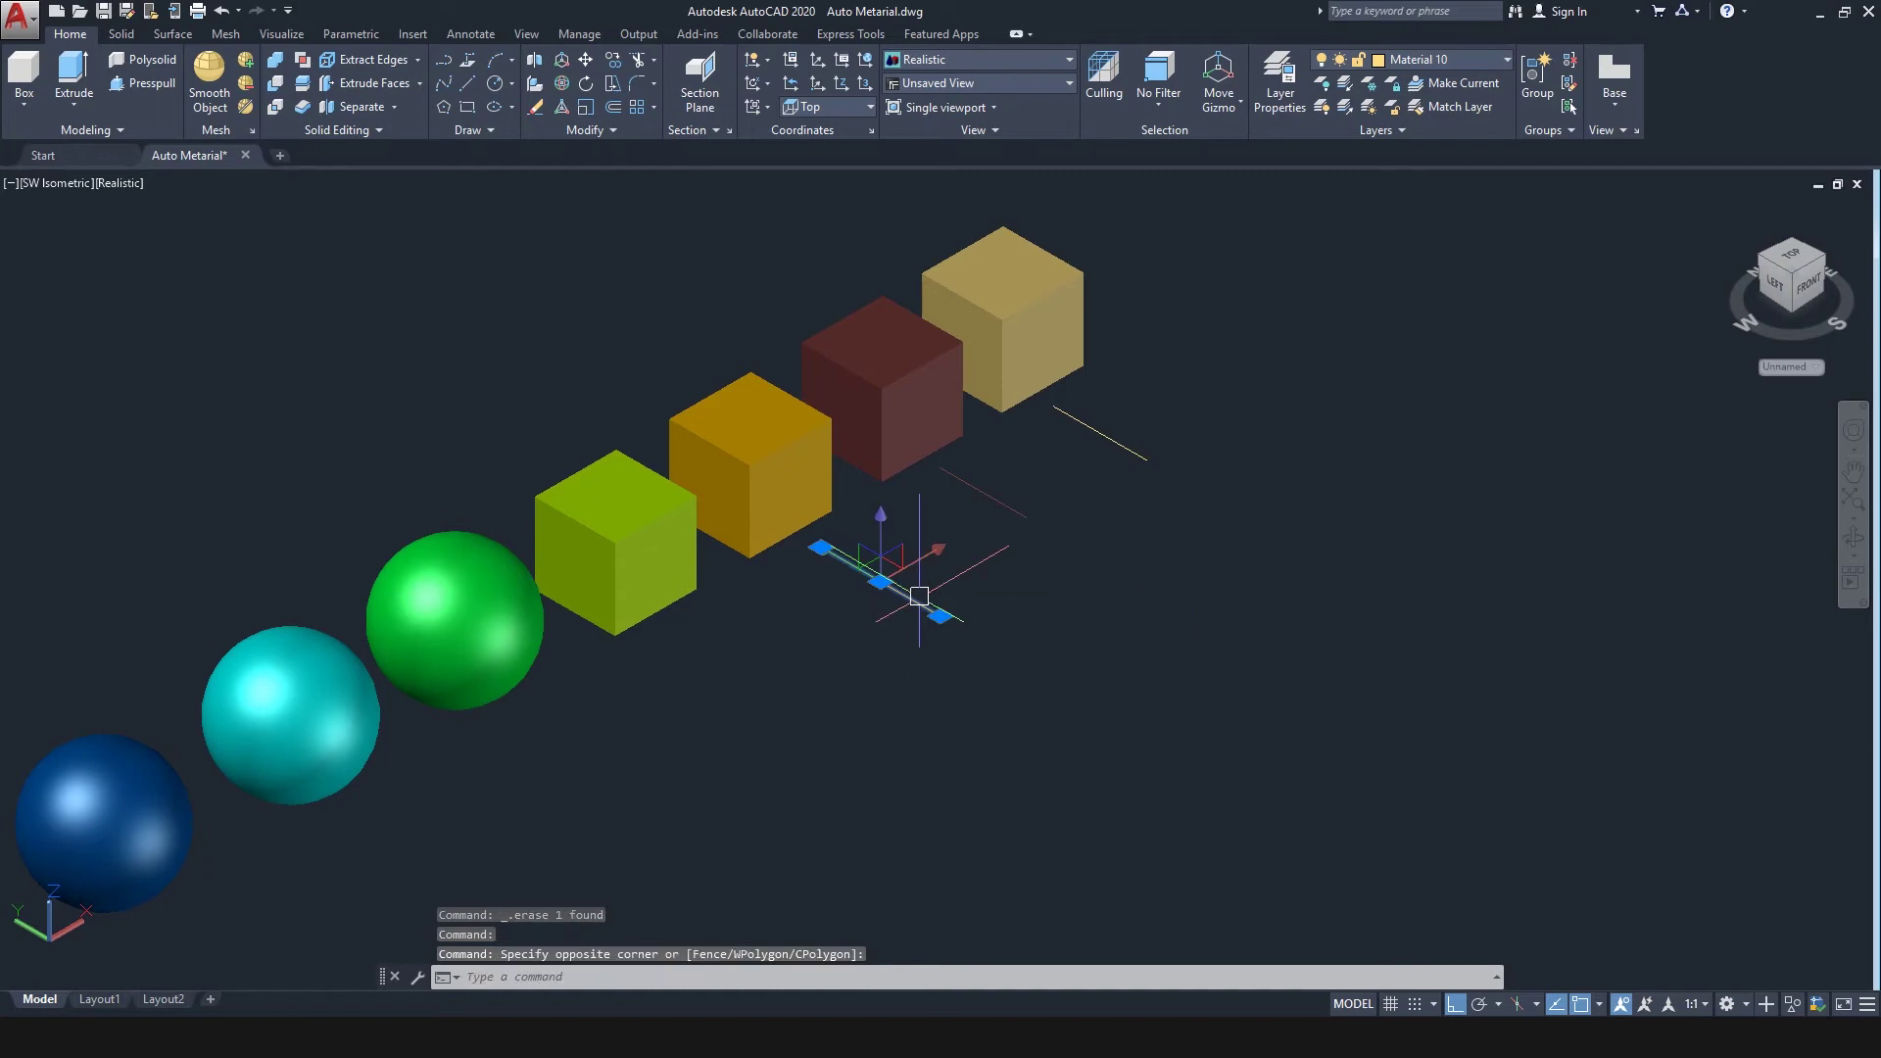
key("Delete")
left_click(1189, 566)
left_click(1076, 514)
key("Delete")
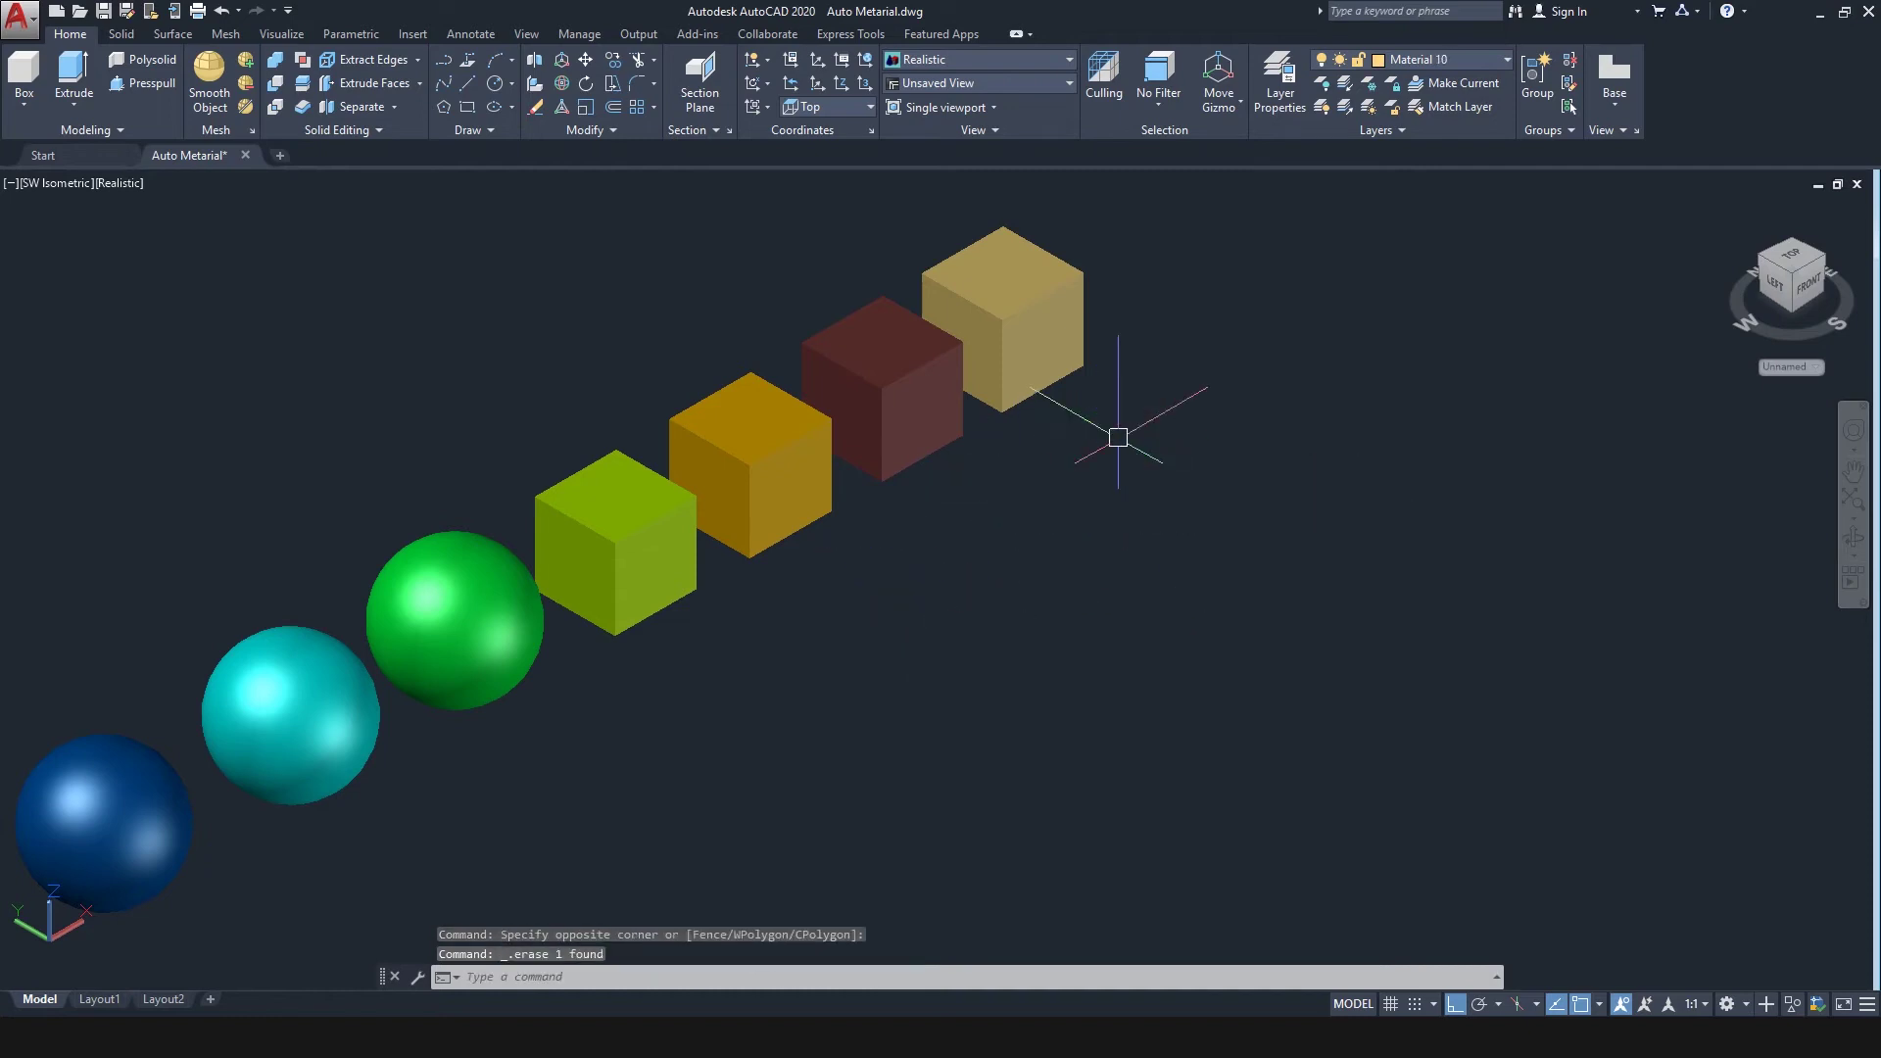
Step: Look over the whole row of coloured objects, from the cubes back to the bracket
middle_click_drag(842, 721, 1126, 579)
scroll(1126, 579, "down", 3)
middle_click_drag(1155, 724, 1135, 622)
scroll(922, 787, "up", 2)
middle_click_drag(923, 788, 856, 865)
scroll(999, 768, "down", 1)
middle_click_drag(777, 781, 851, 748)
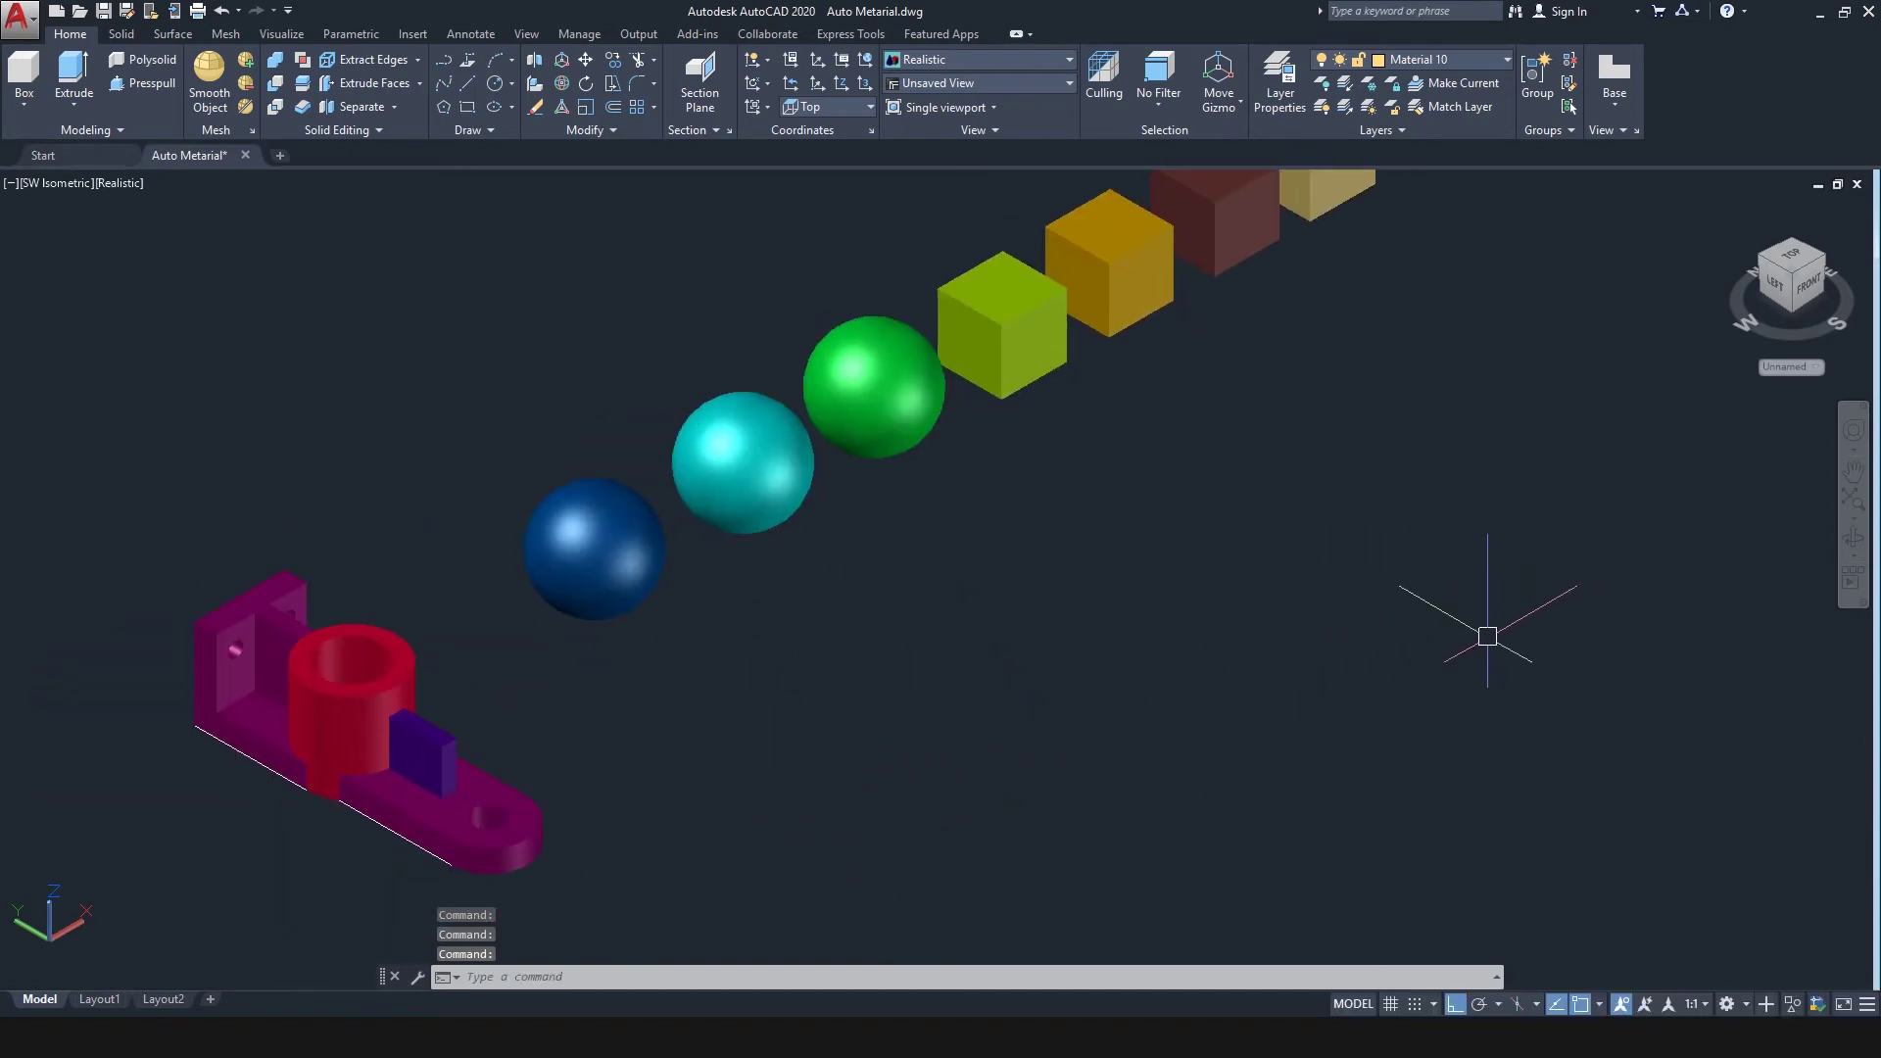
middle_click_drag(1506, 634, 1469, 680)
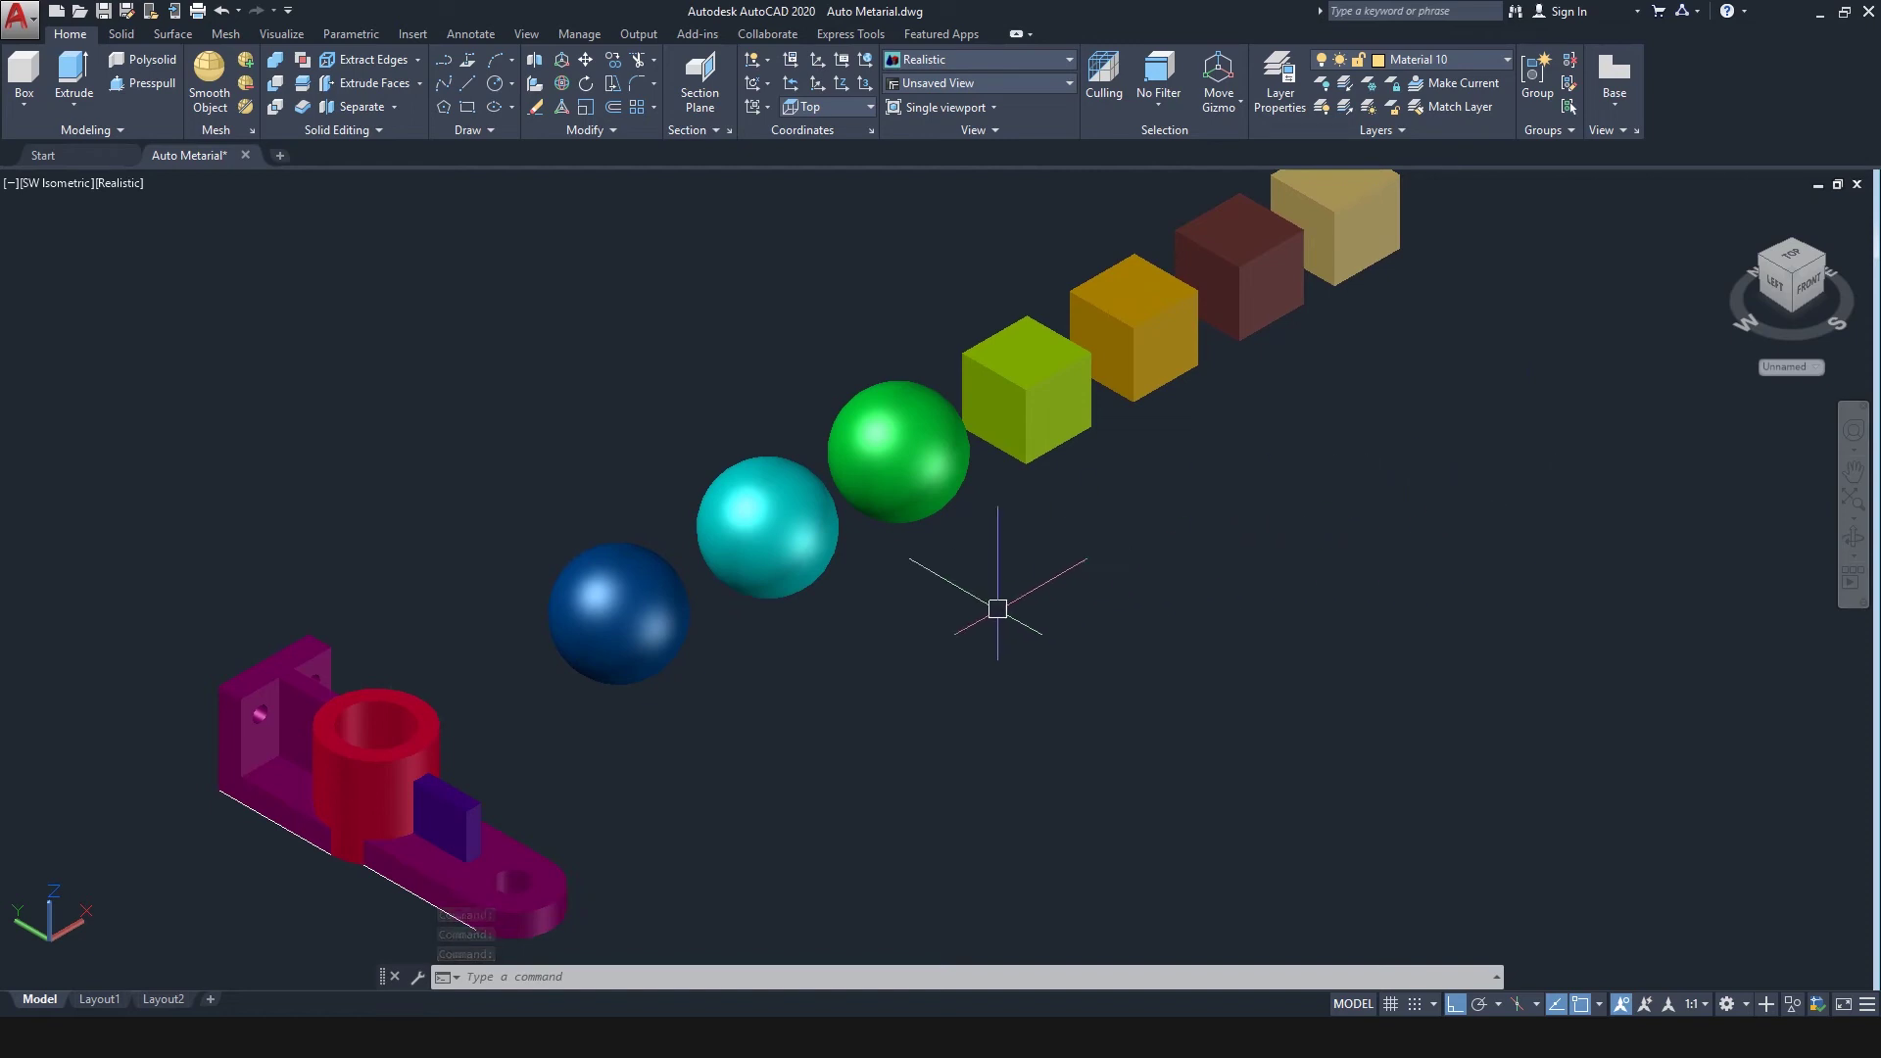
Step: Open the Materials Browser with RMAT and show the Metal category of the Autodesk Library
type("RMAT")
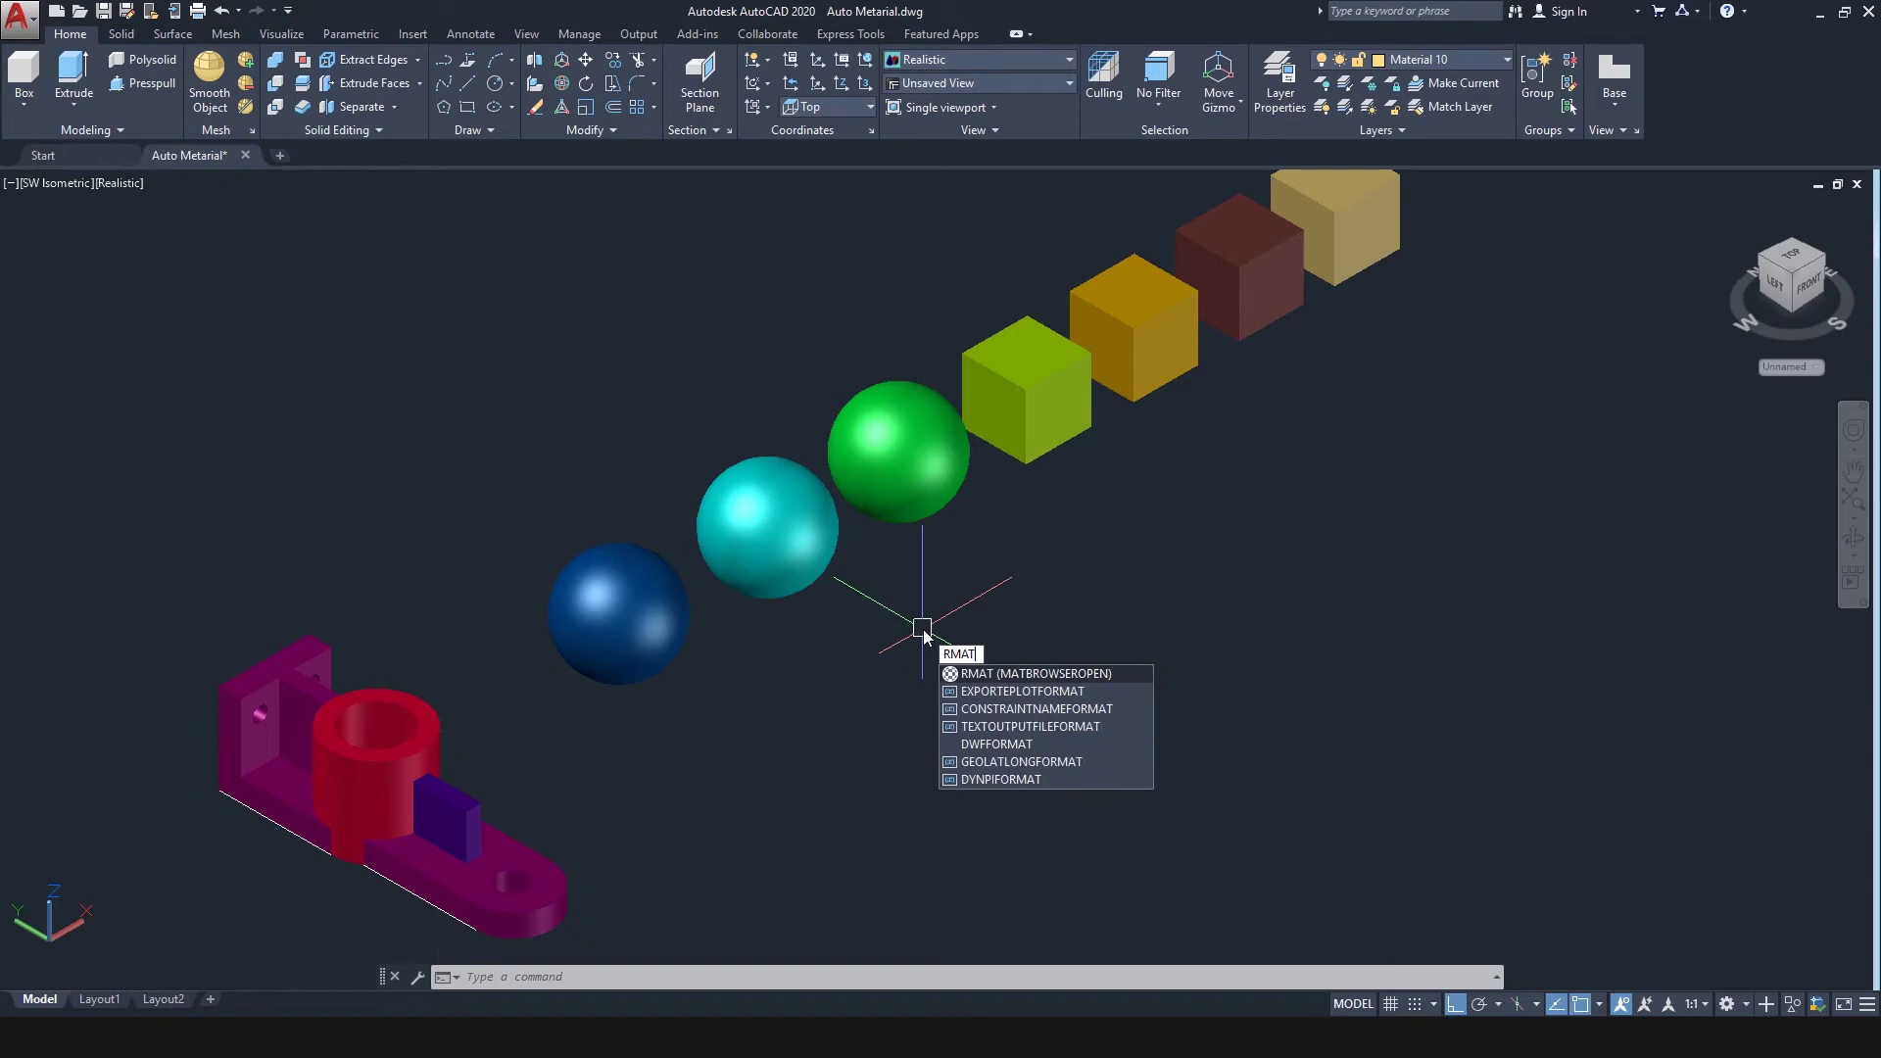
left_click(1013, 675)
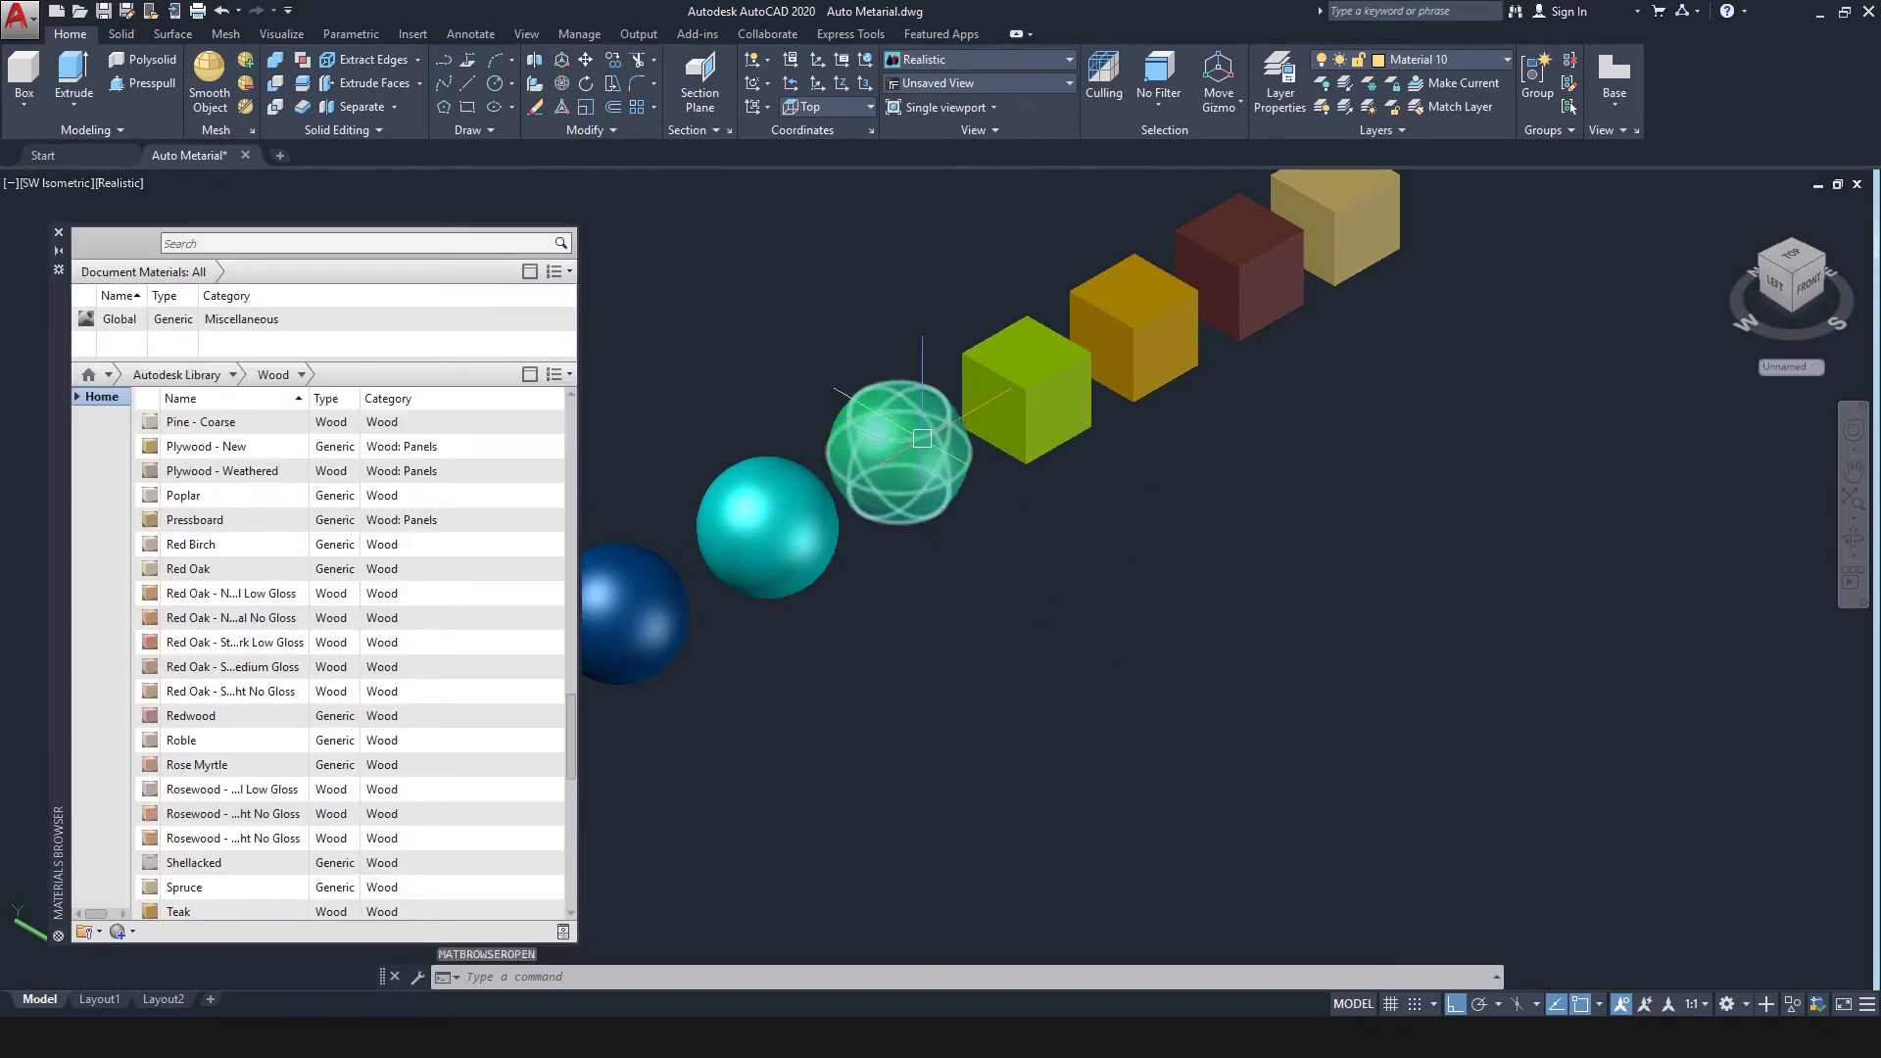
left_click(590, 629)
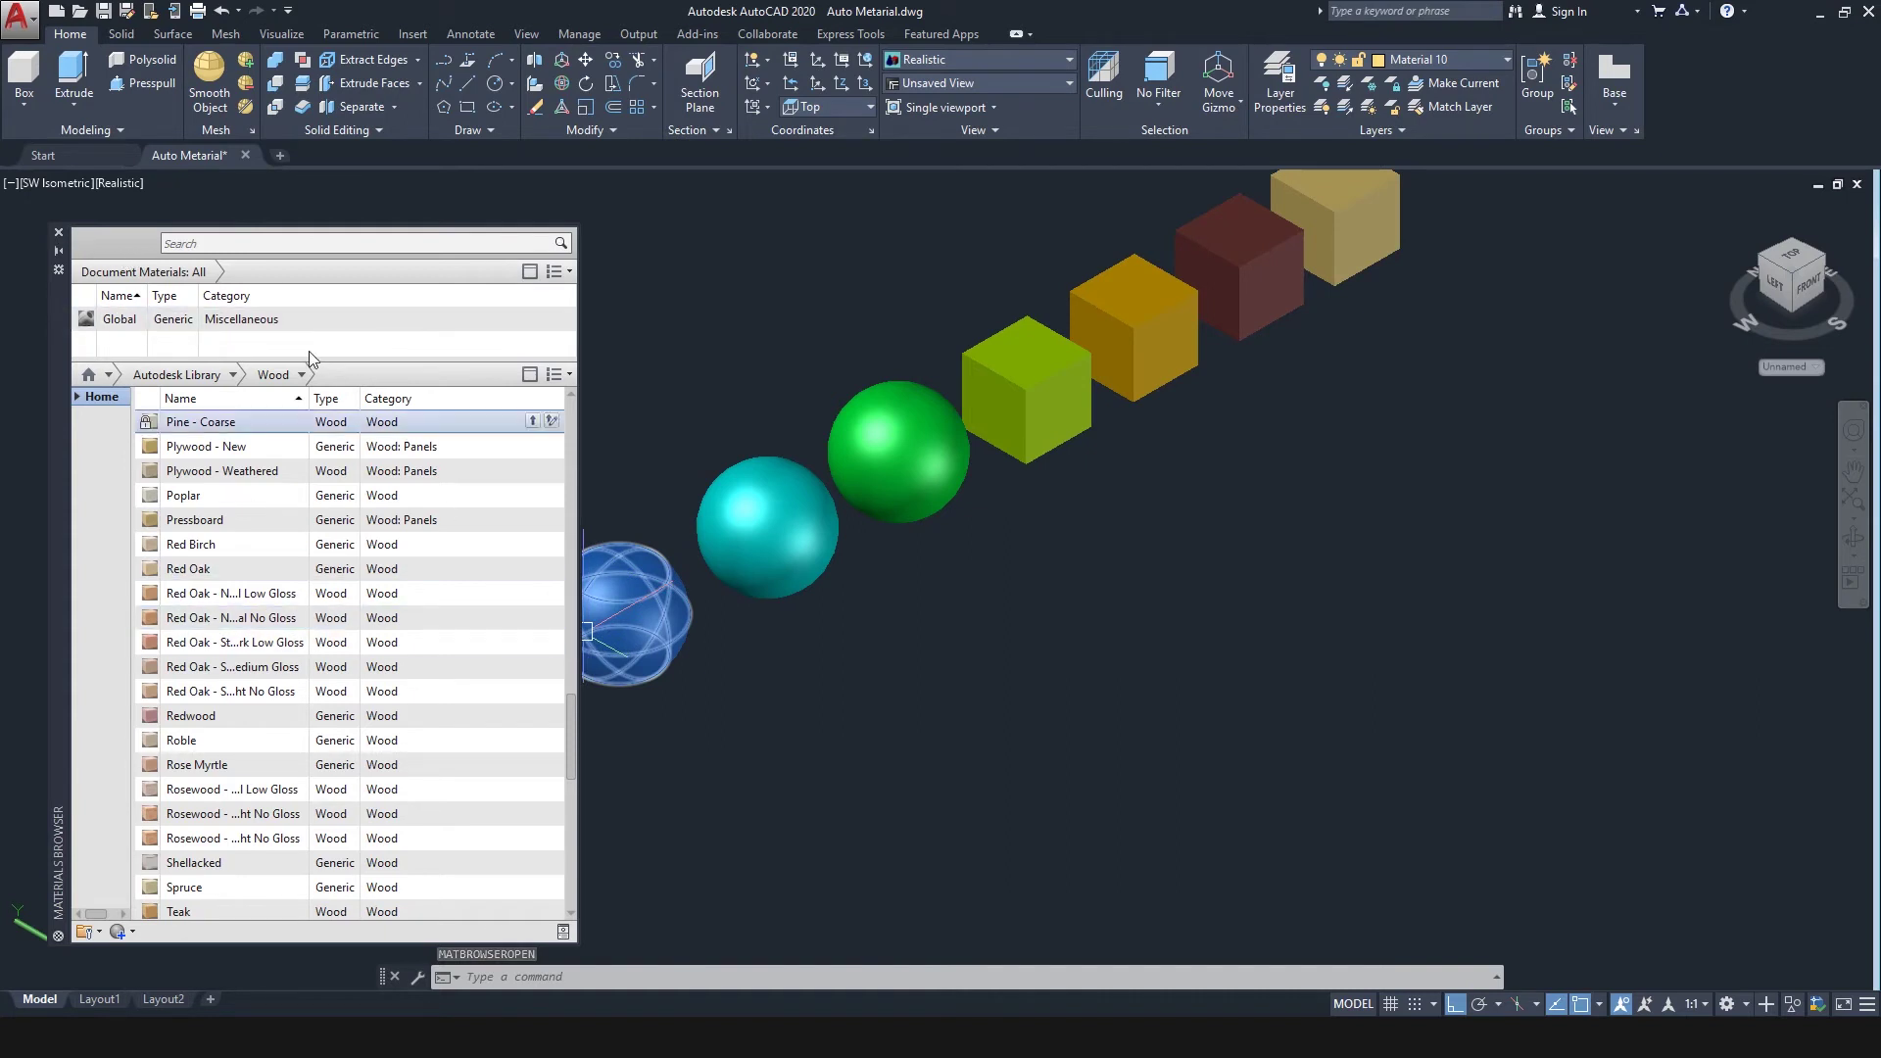
left_click(234, 375)
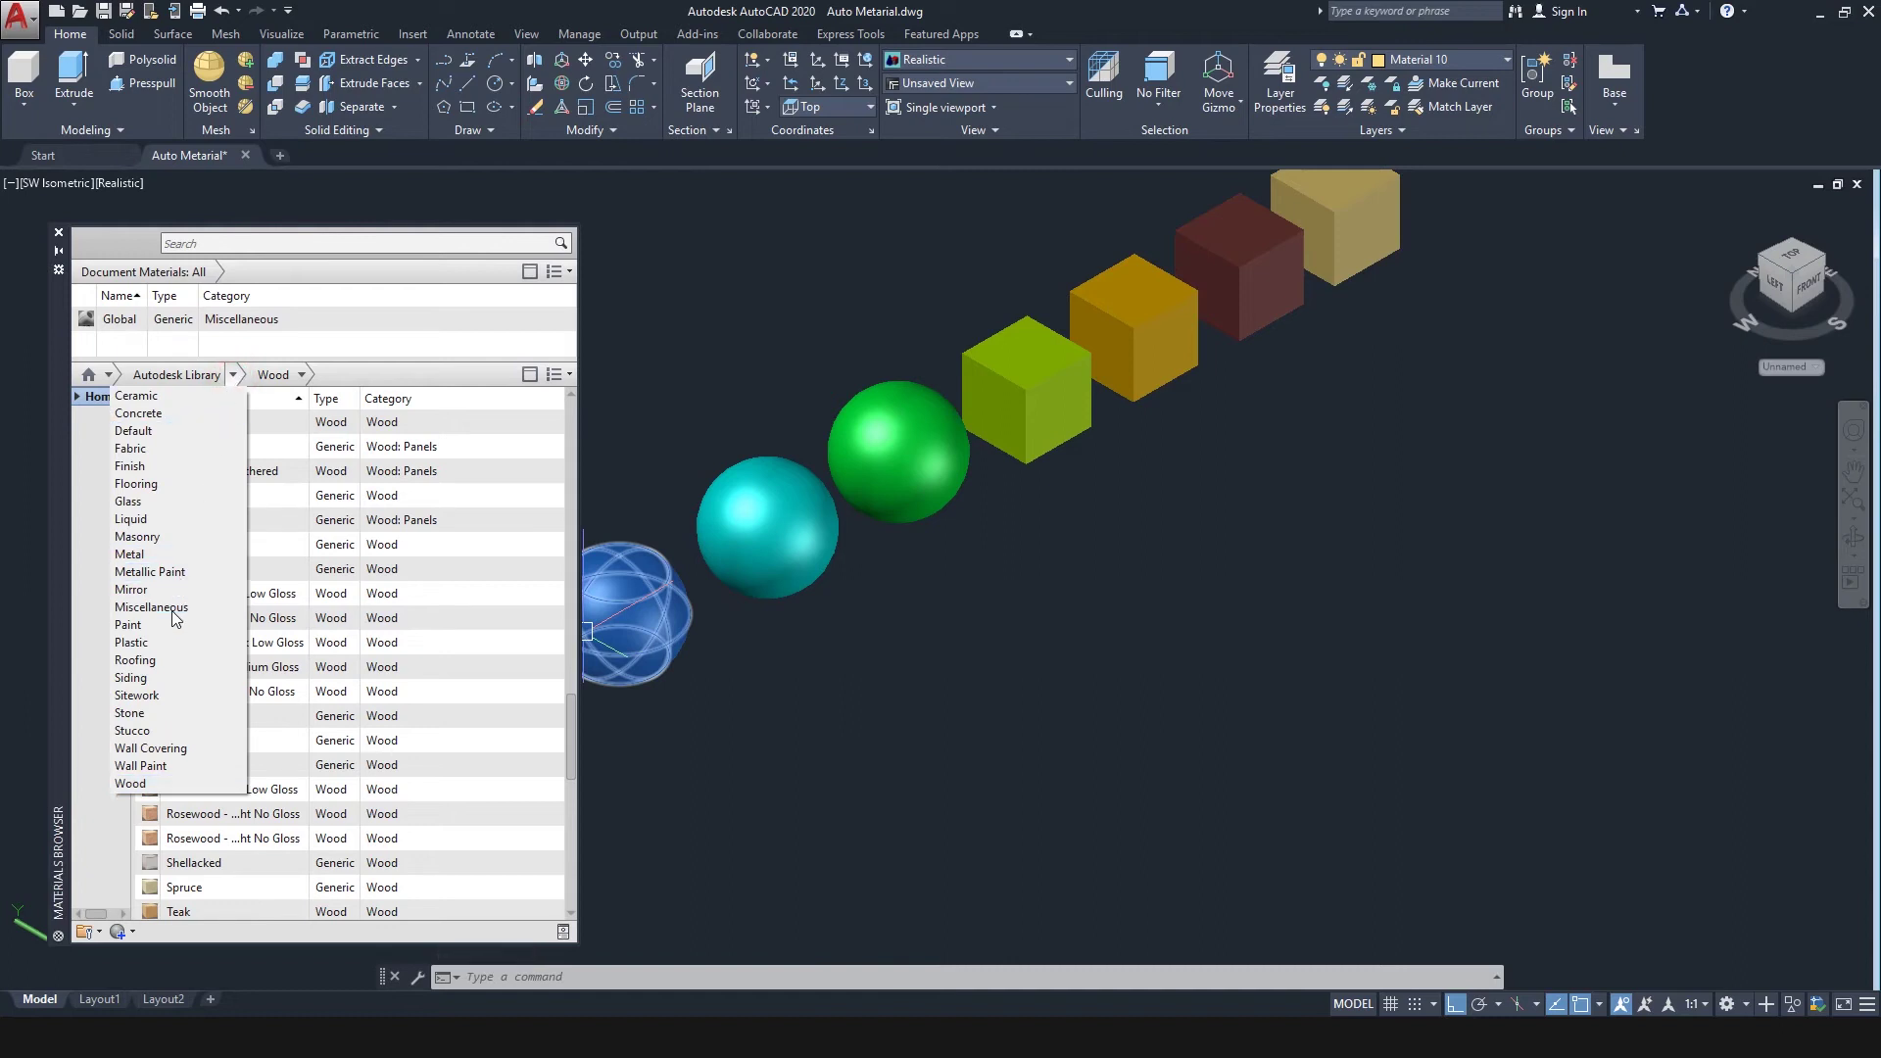
left_click(147, 554)
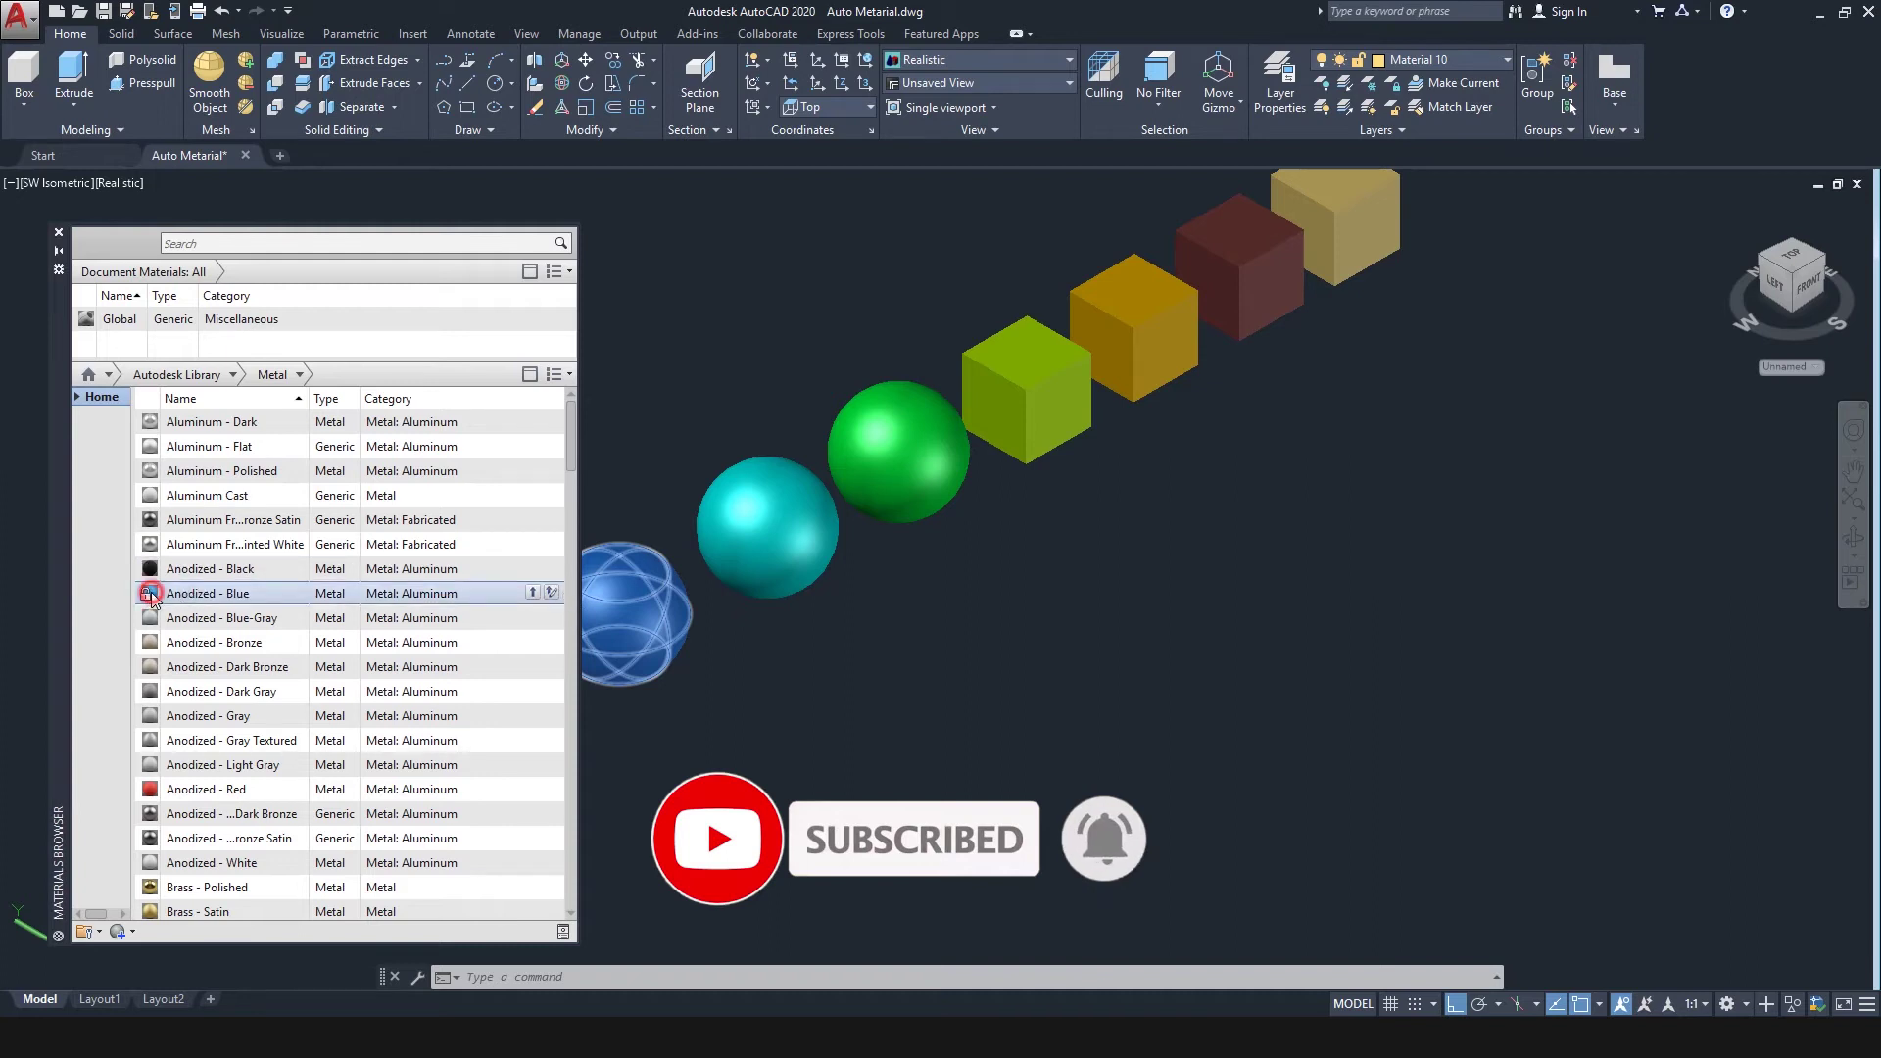
Step: Add the Anodized - Blue and Anodized - Red metals from the Autodesk Library to the document materials
right_click(150, 595)
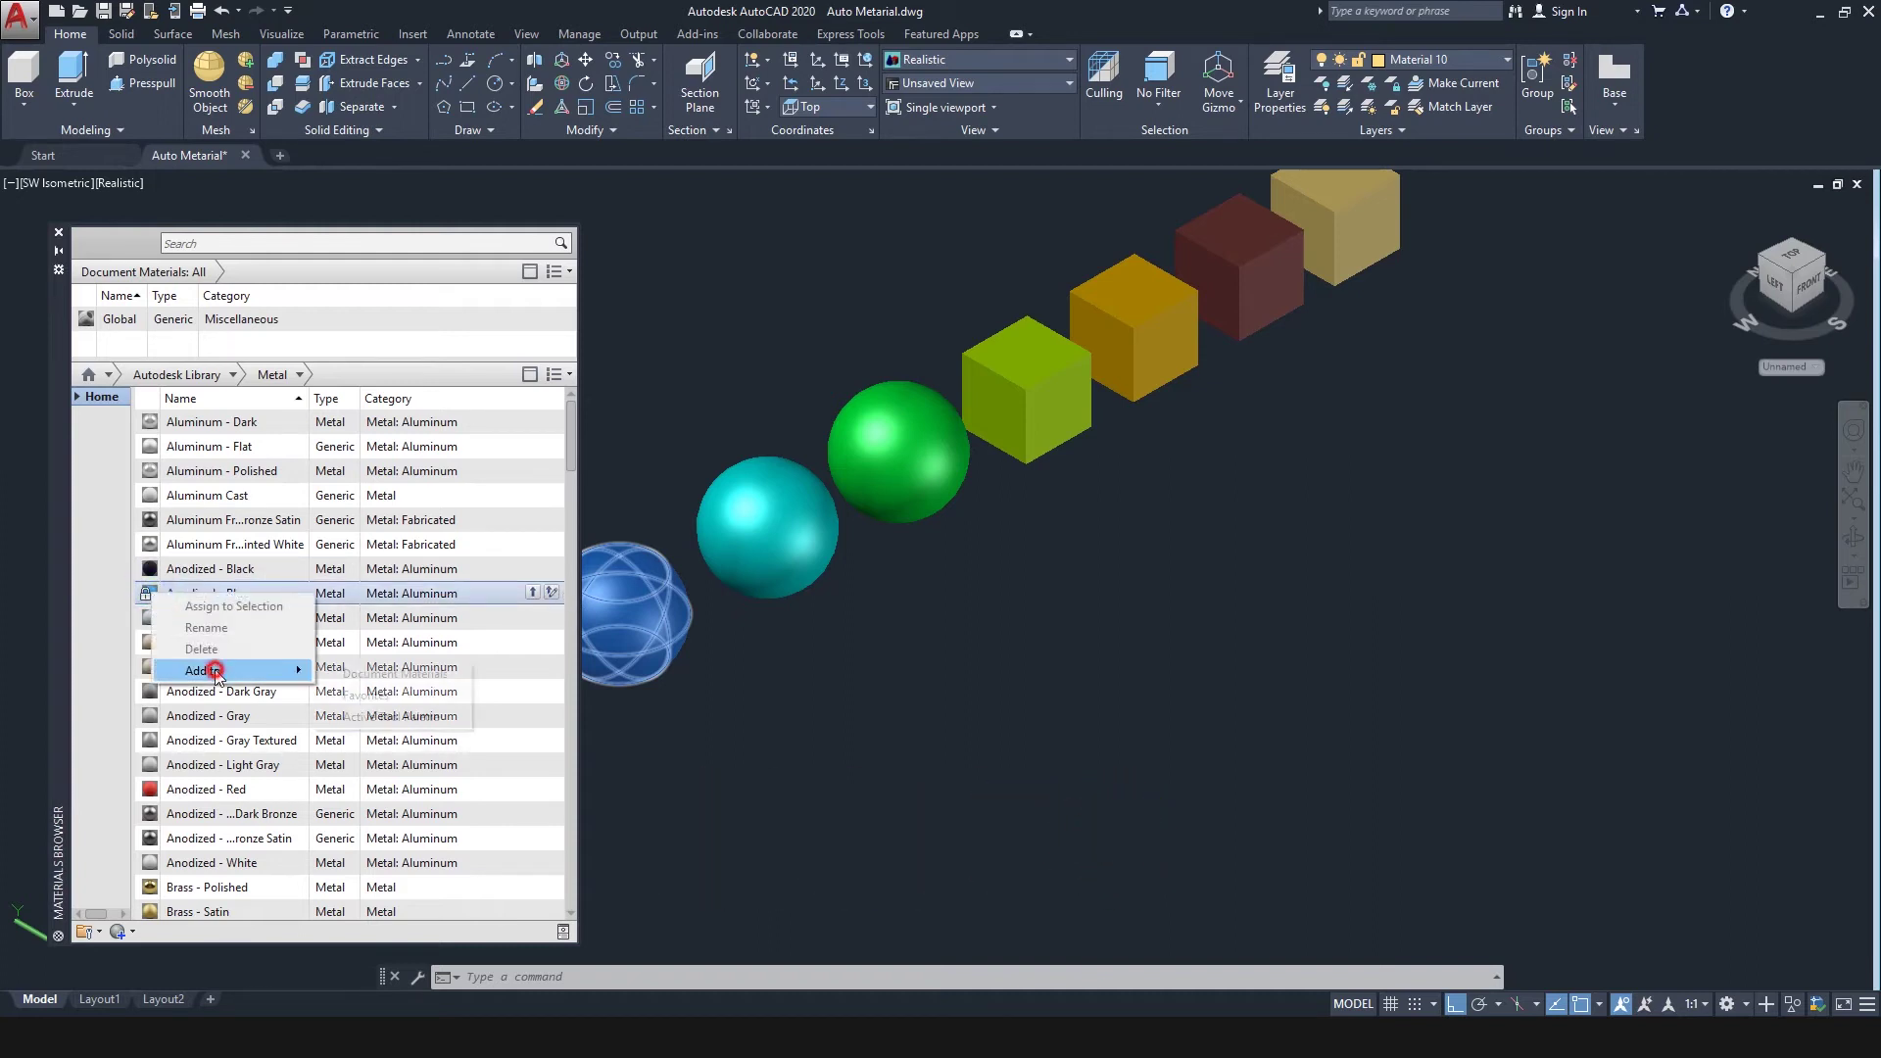
left_click(387, 674)
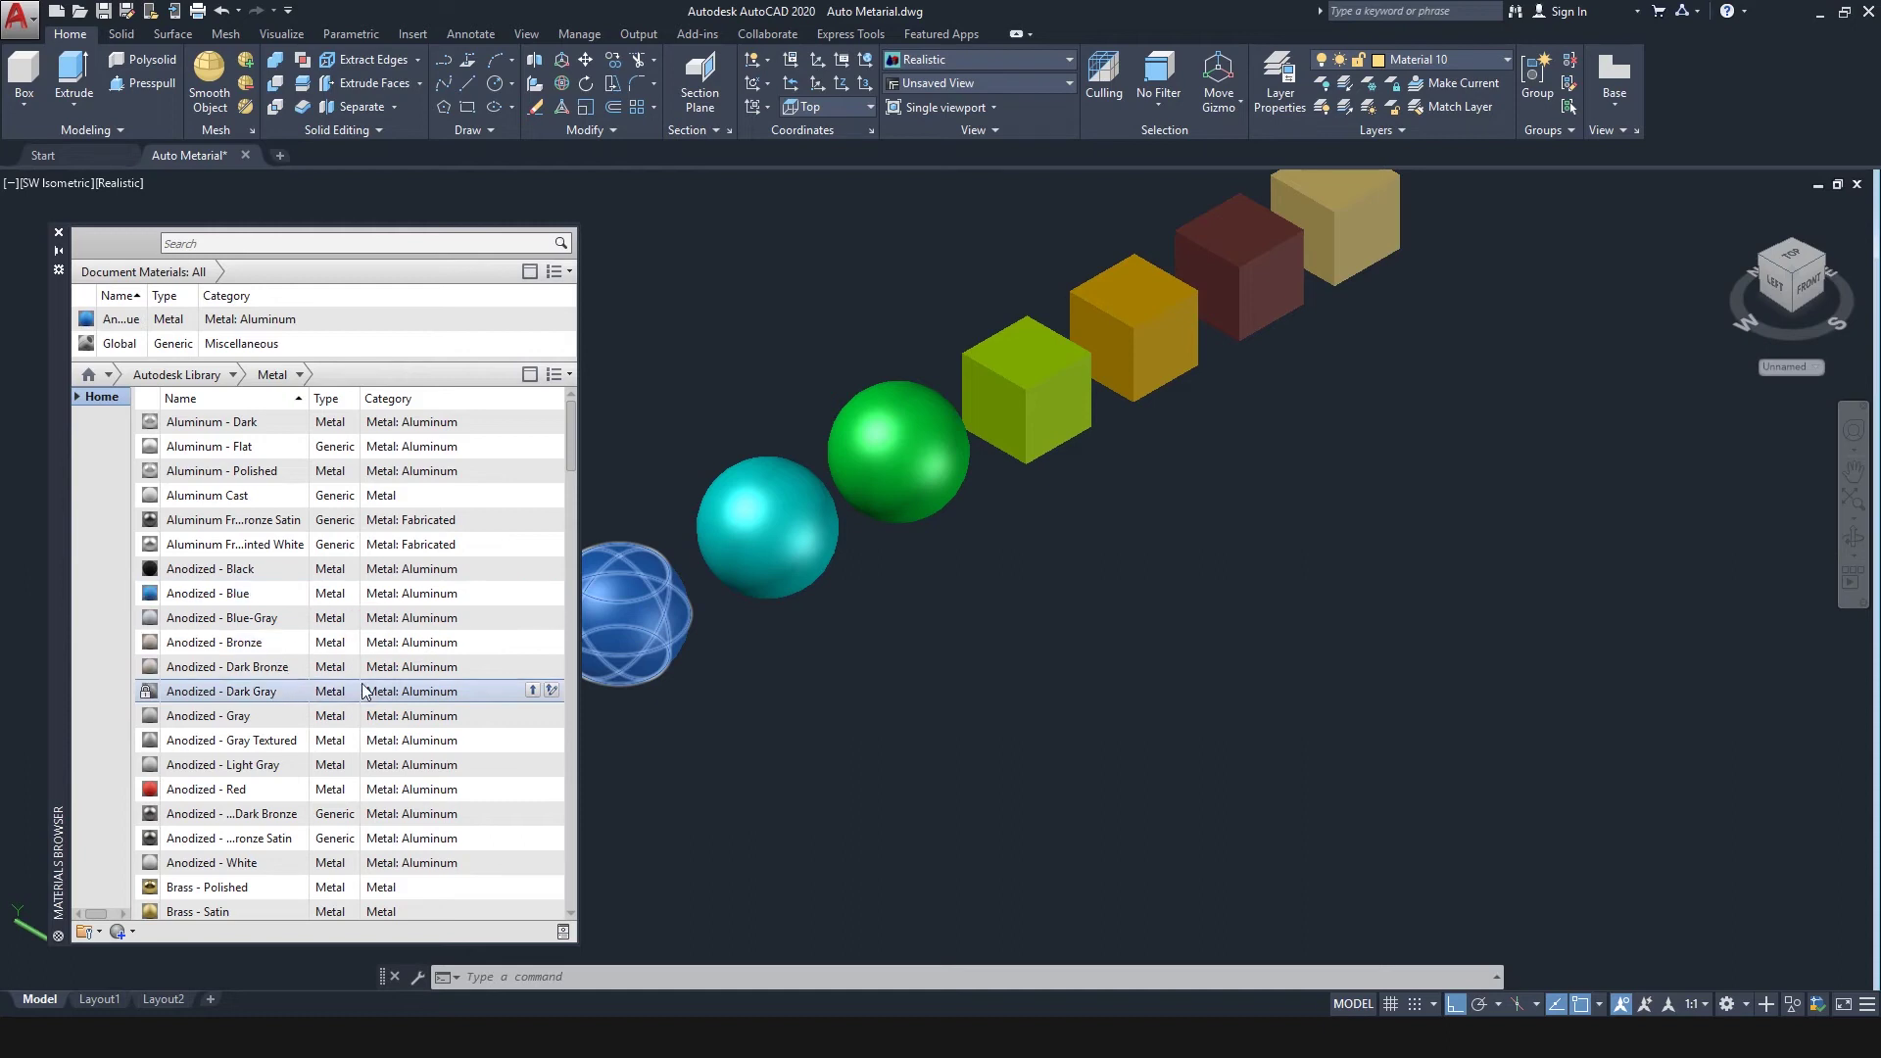
right_click(150, 791)
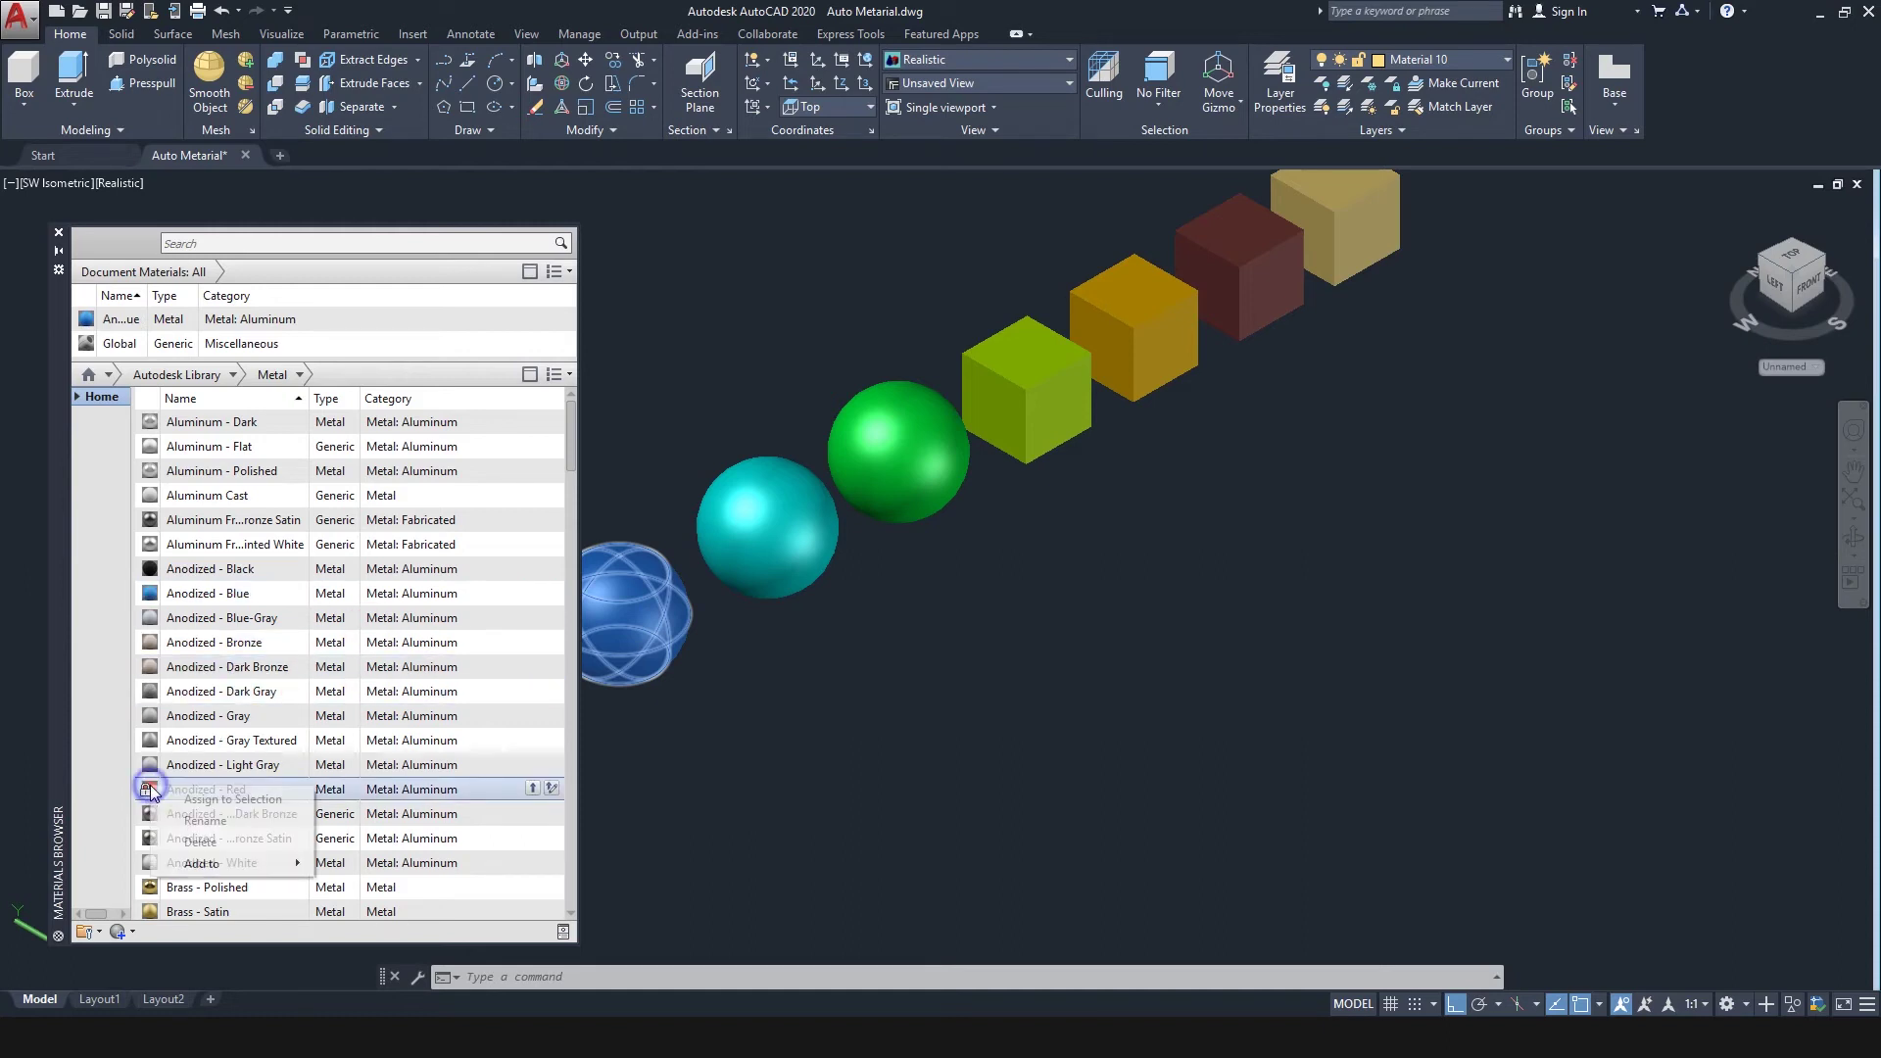
left_click(211, 866)
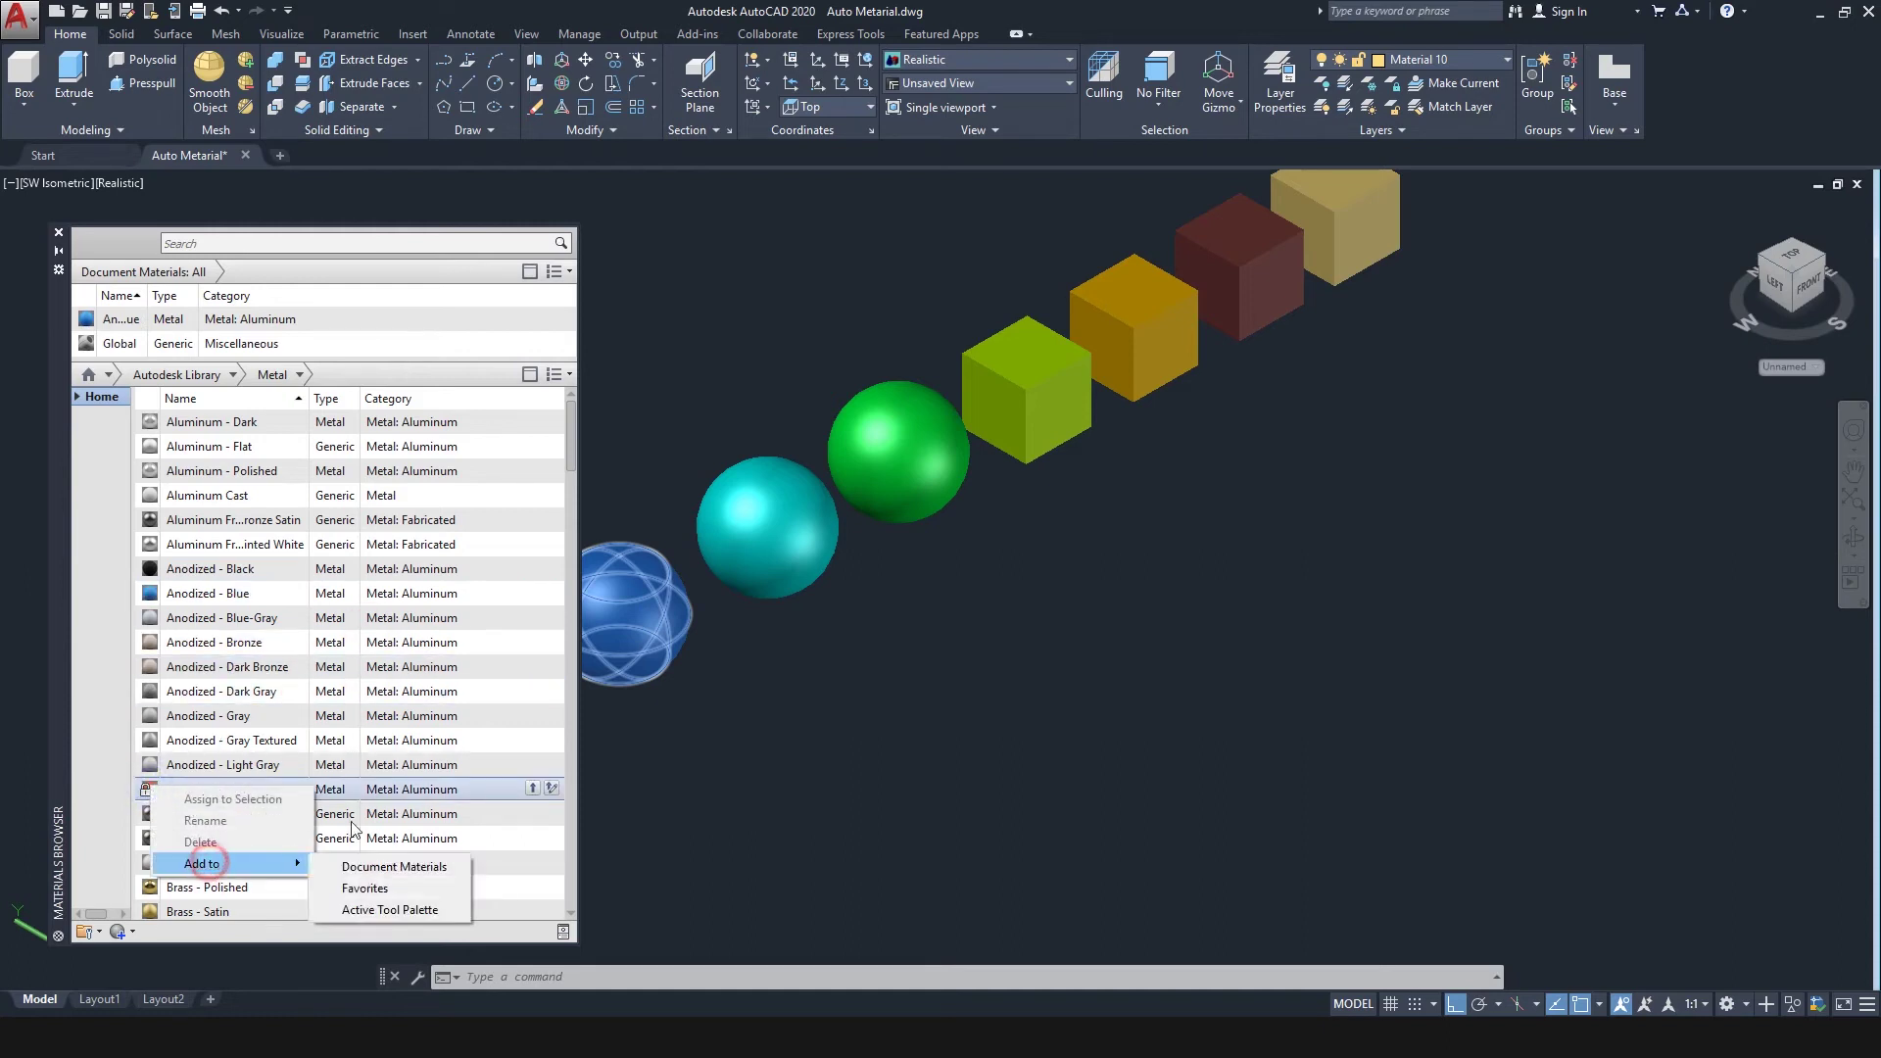
left_click(394, 867)
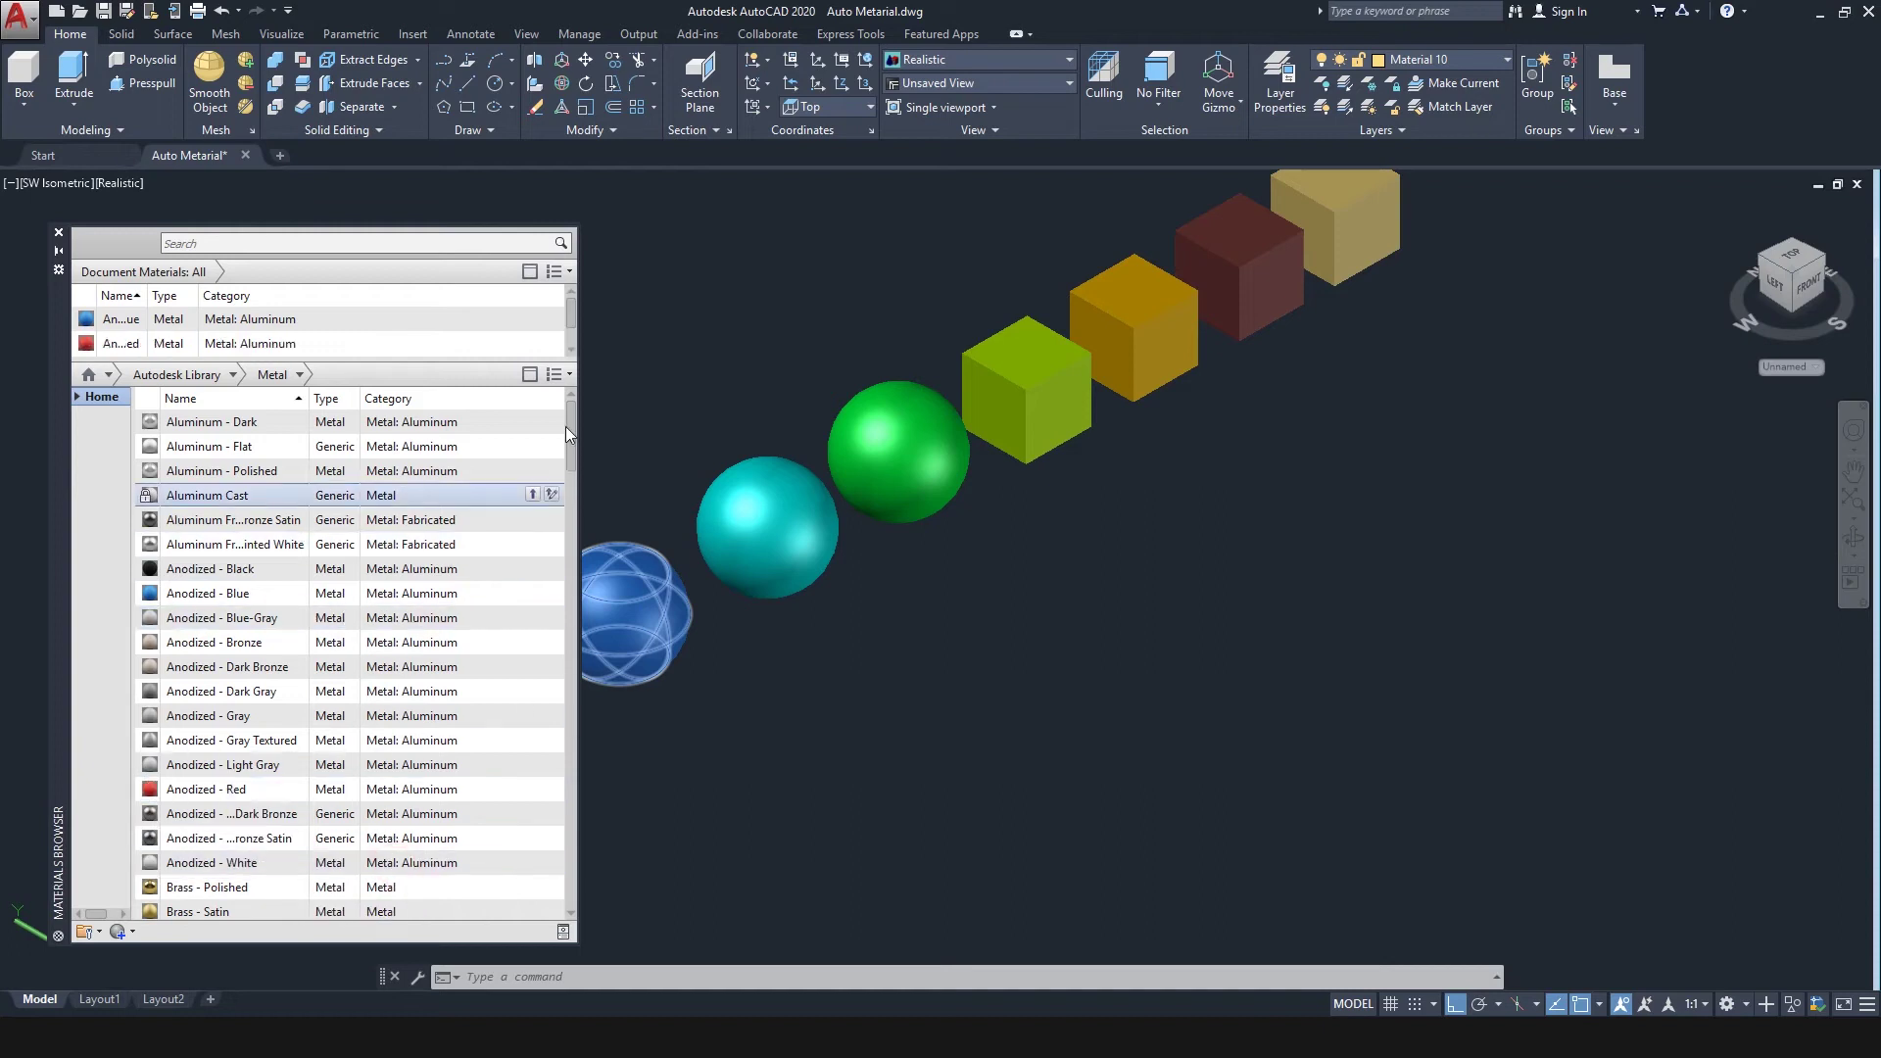
Step: Add the Iron Gray material from the library's Metal category to the document materials
left_click_drag(575, 431, 563, 614)
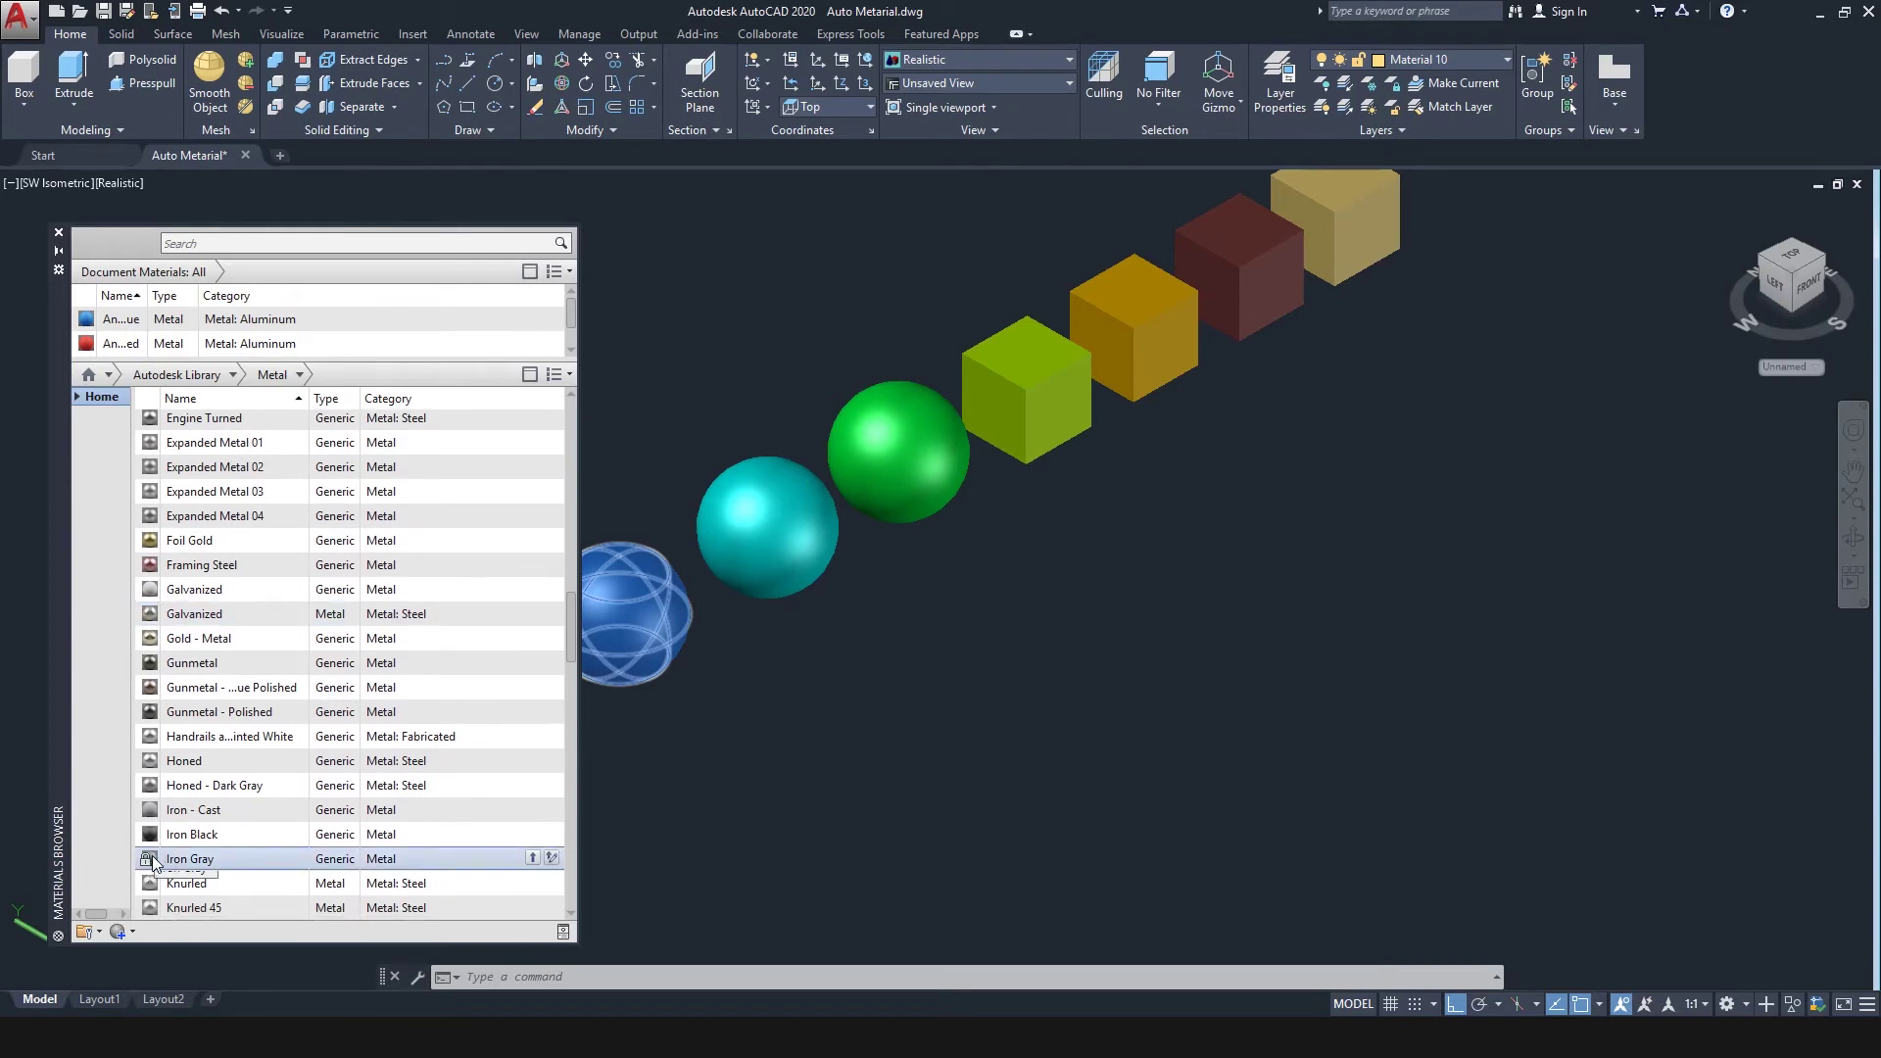
mouse_move(221, 942)
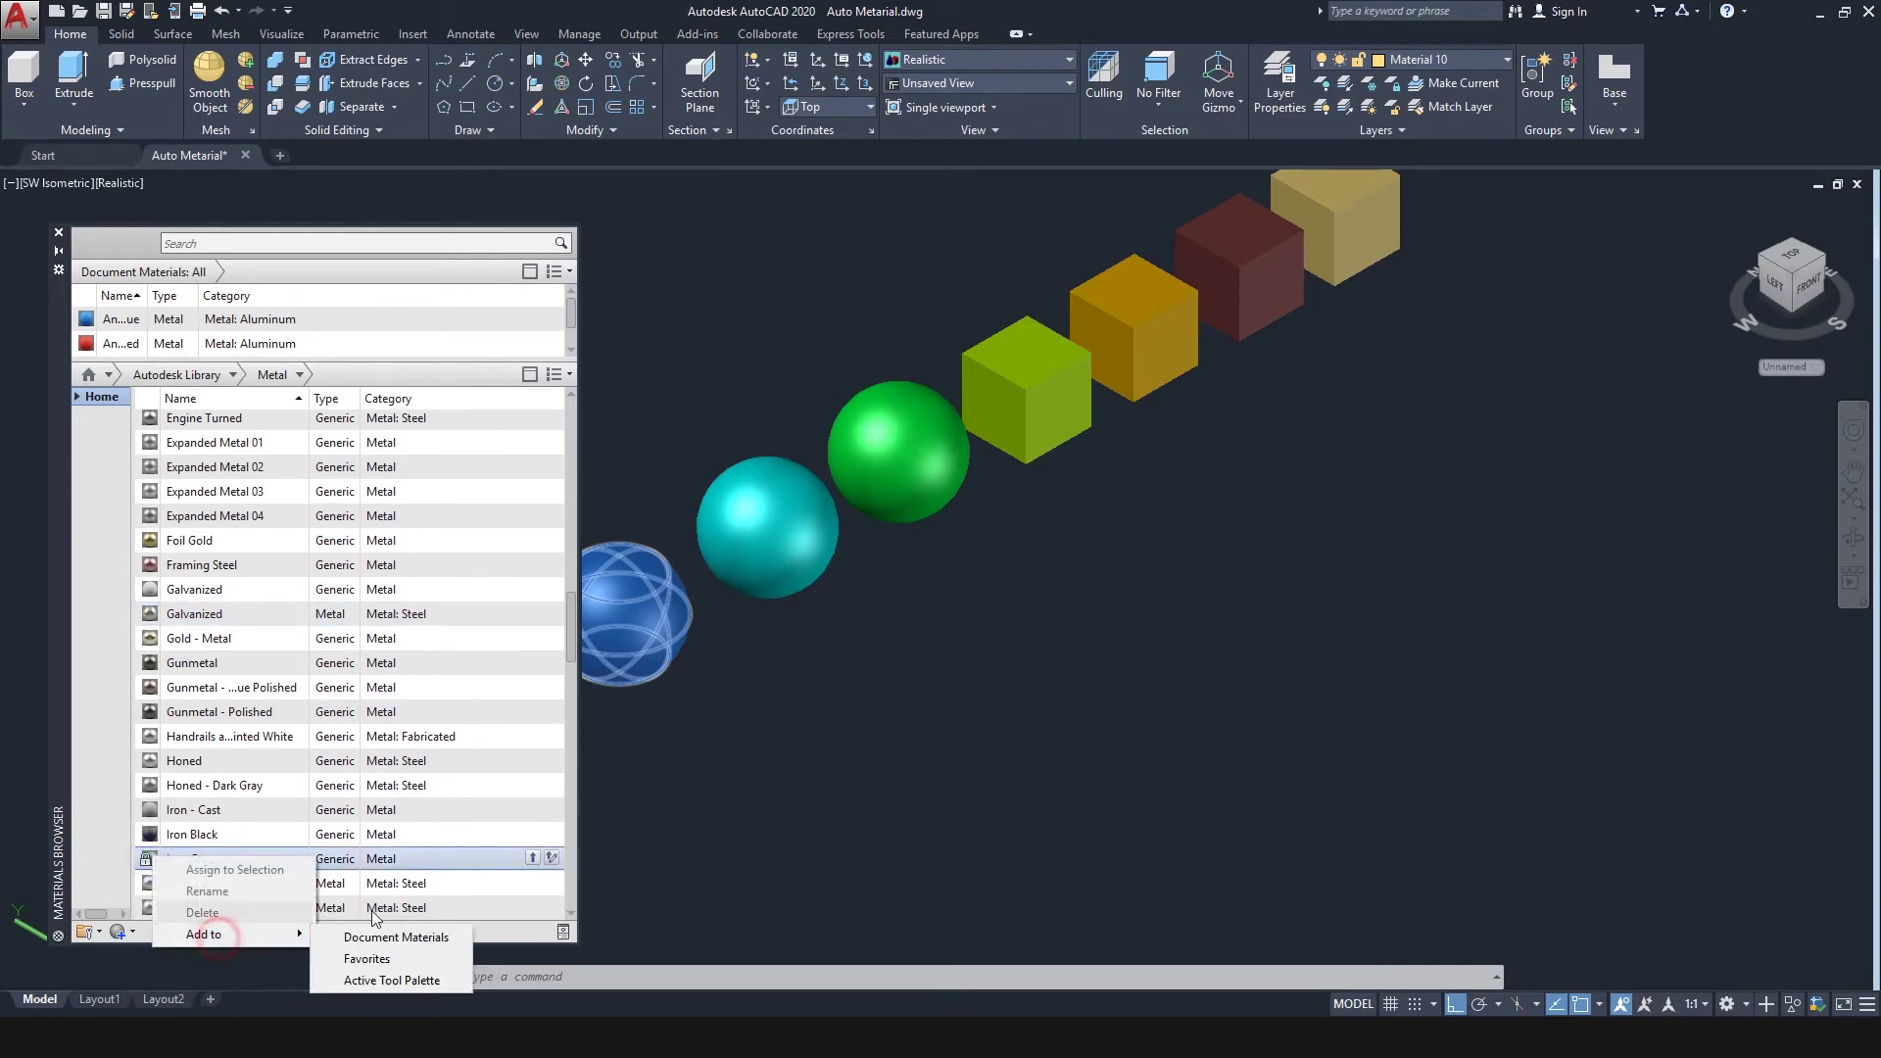
left_click(382, 934)
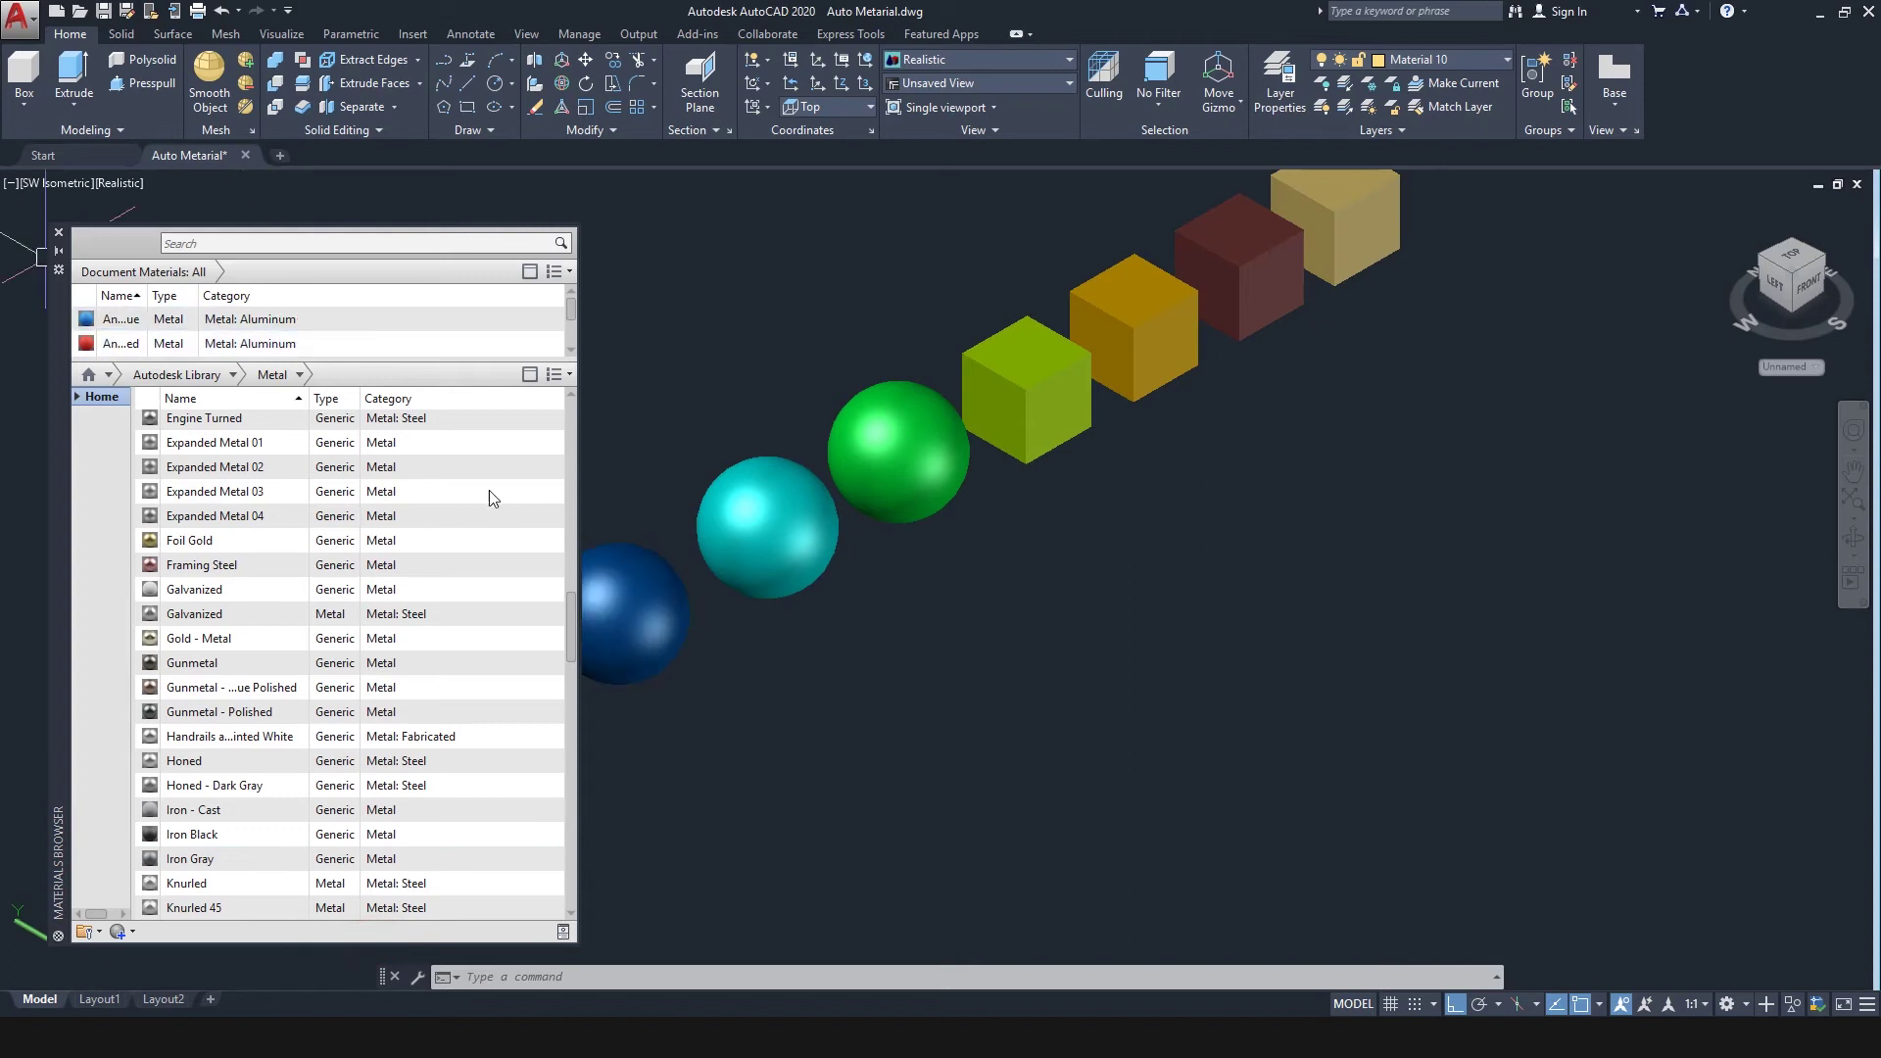
Step: Show the library's Concrete category and add its Blocks material to the document materials
left_click(234, 375)
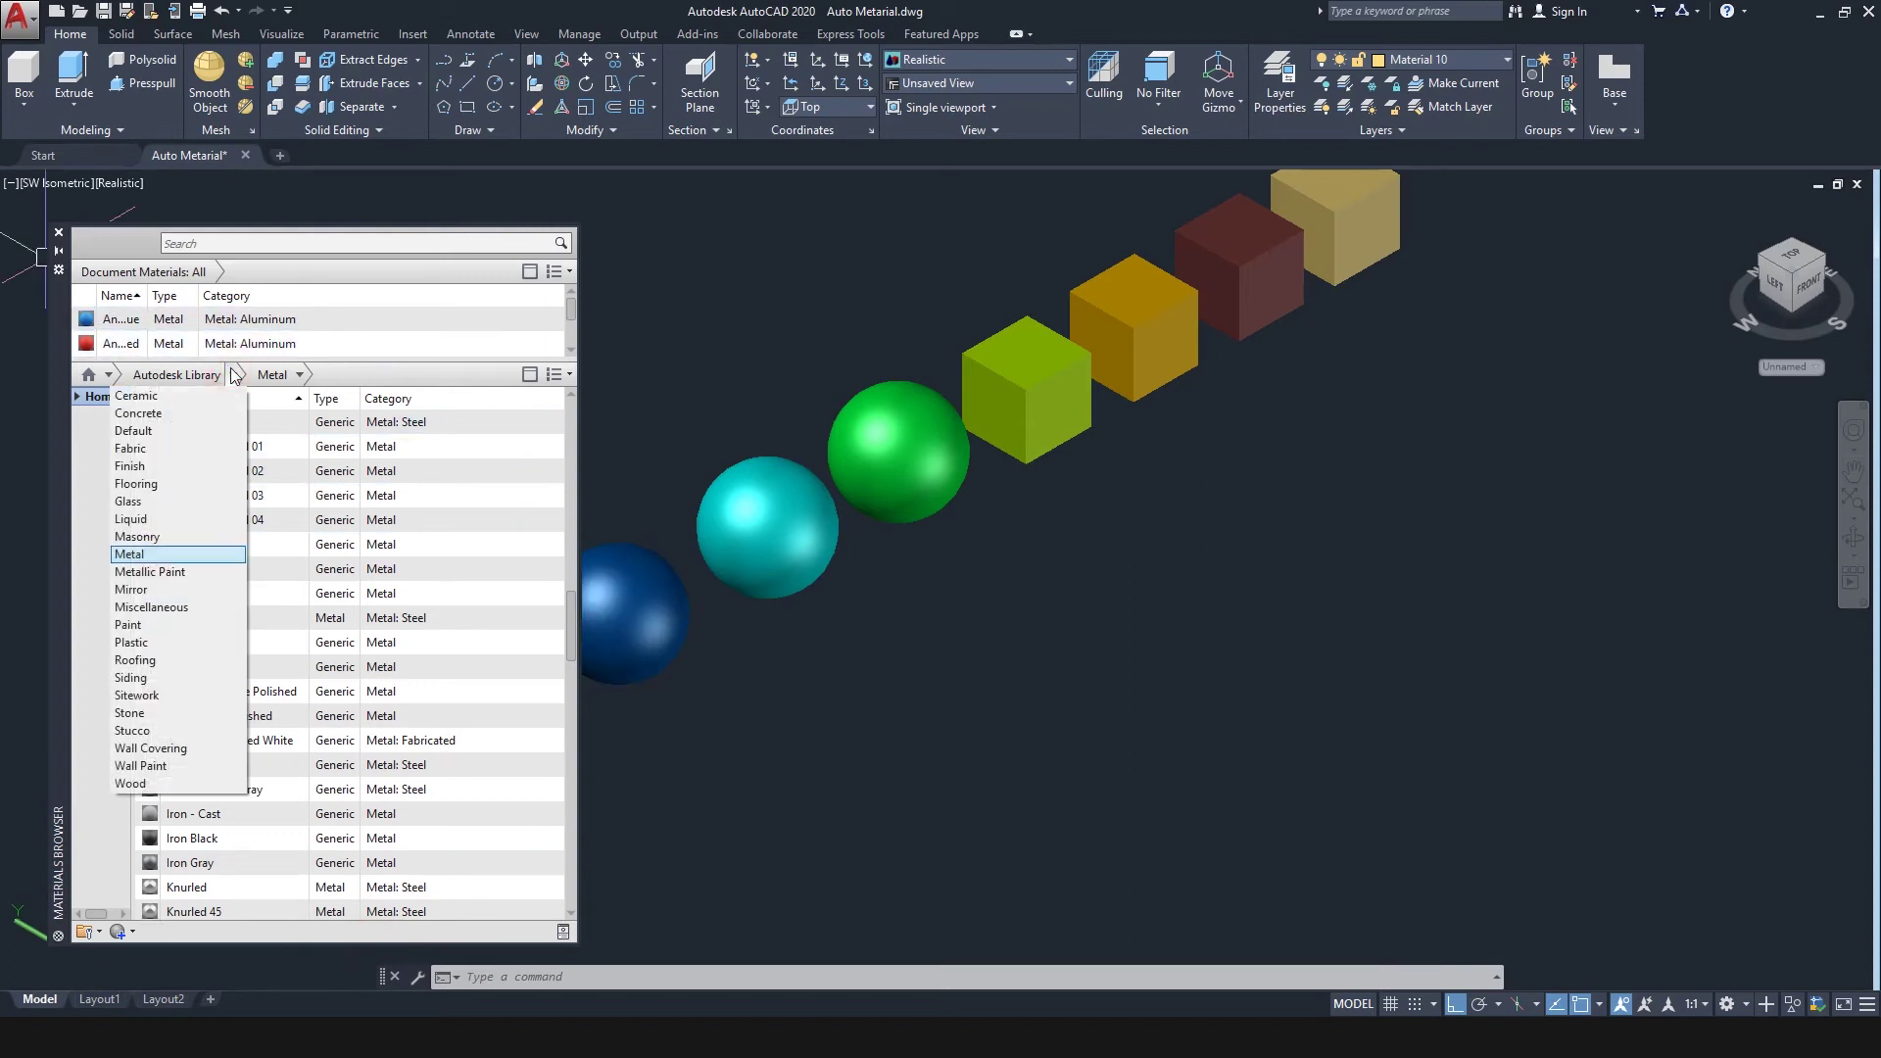
left_click(160, 415)
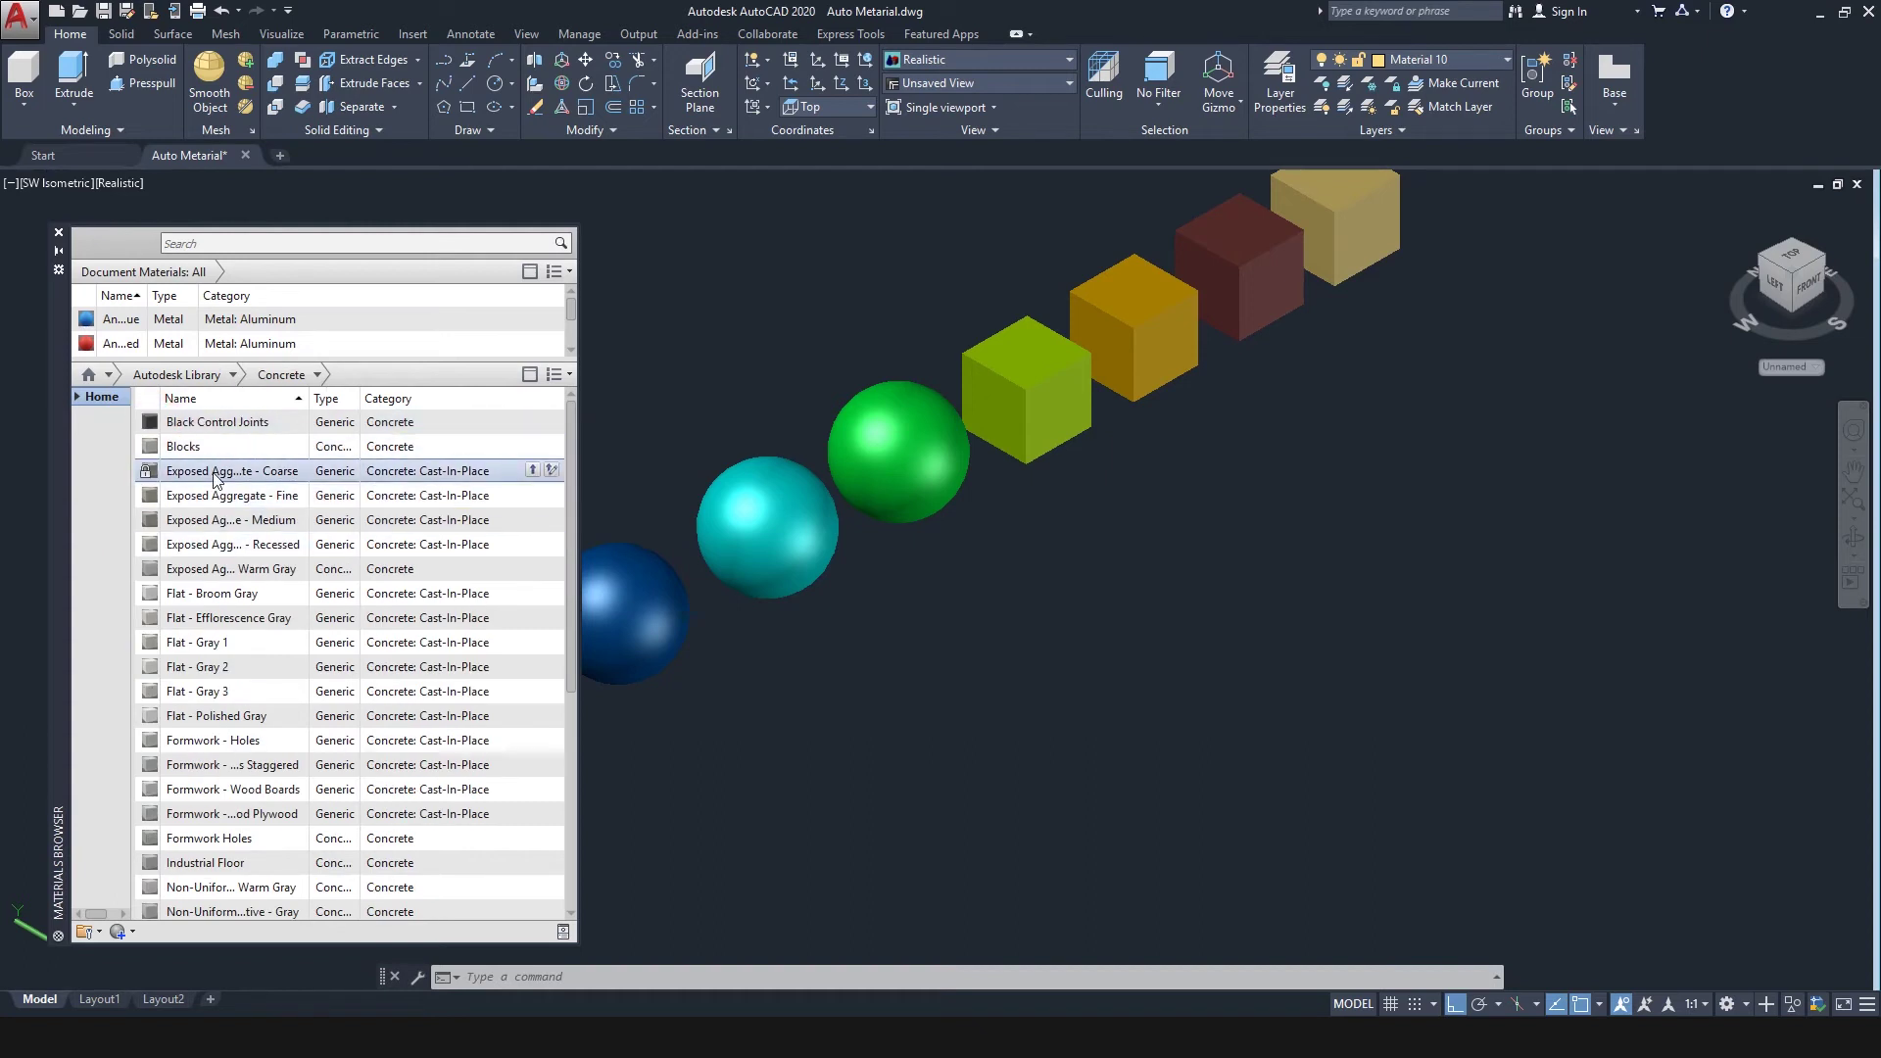
right_click(155, 446)
left_click(248, 523)
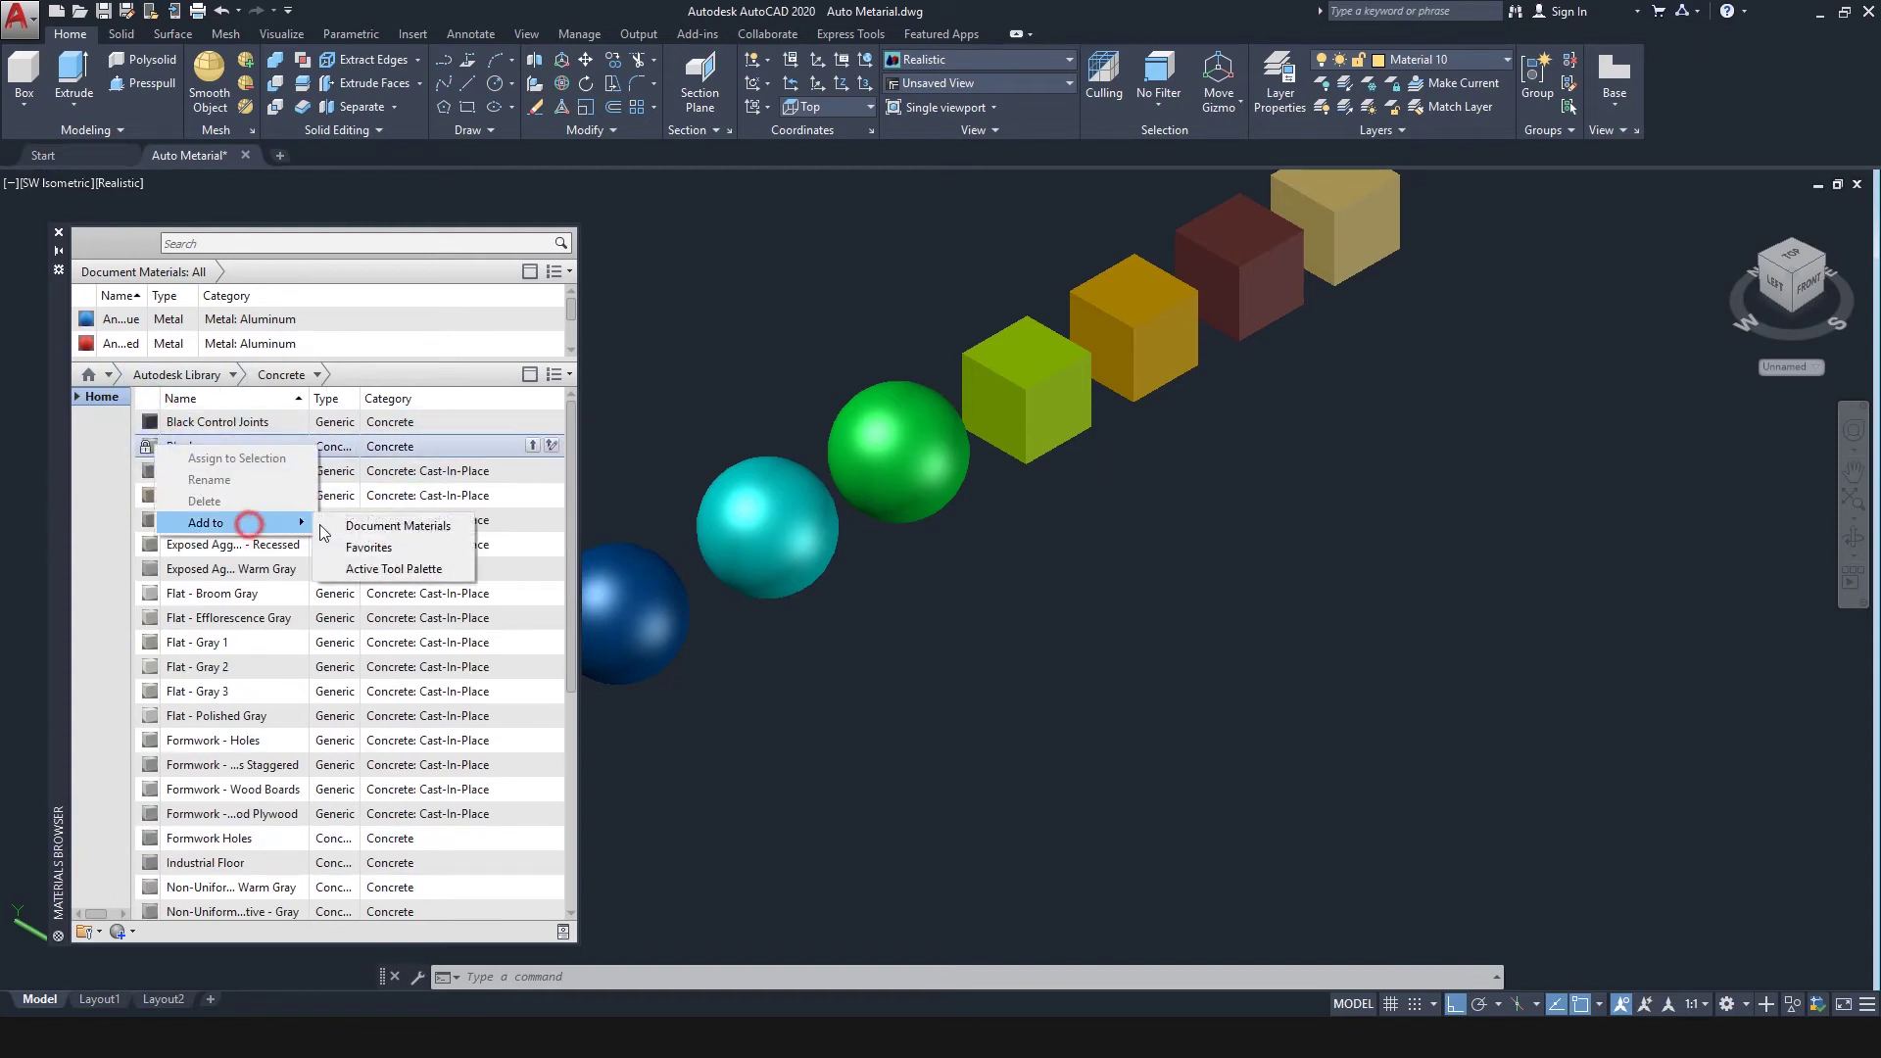
left_click(420, 529)
Step: Show the library's Fabric category and add Denim - Blue to the document materials
left_click(234, 375)
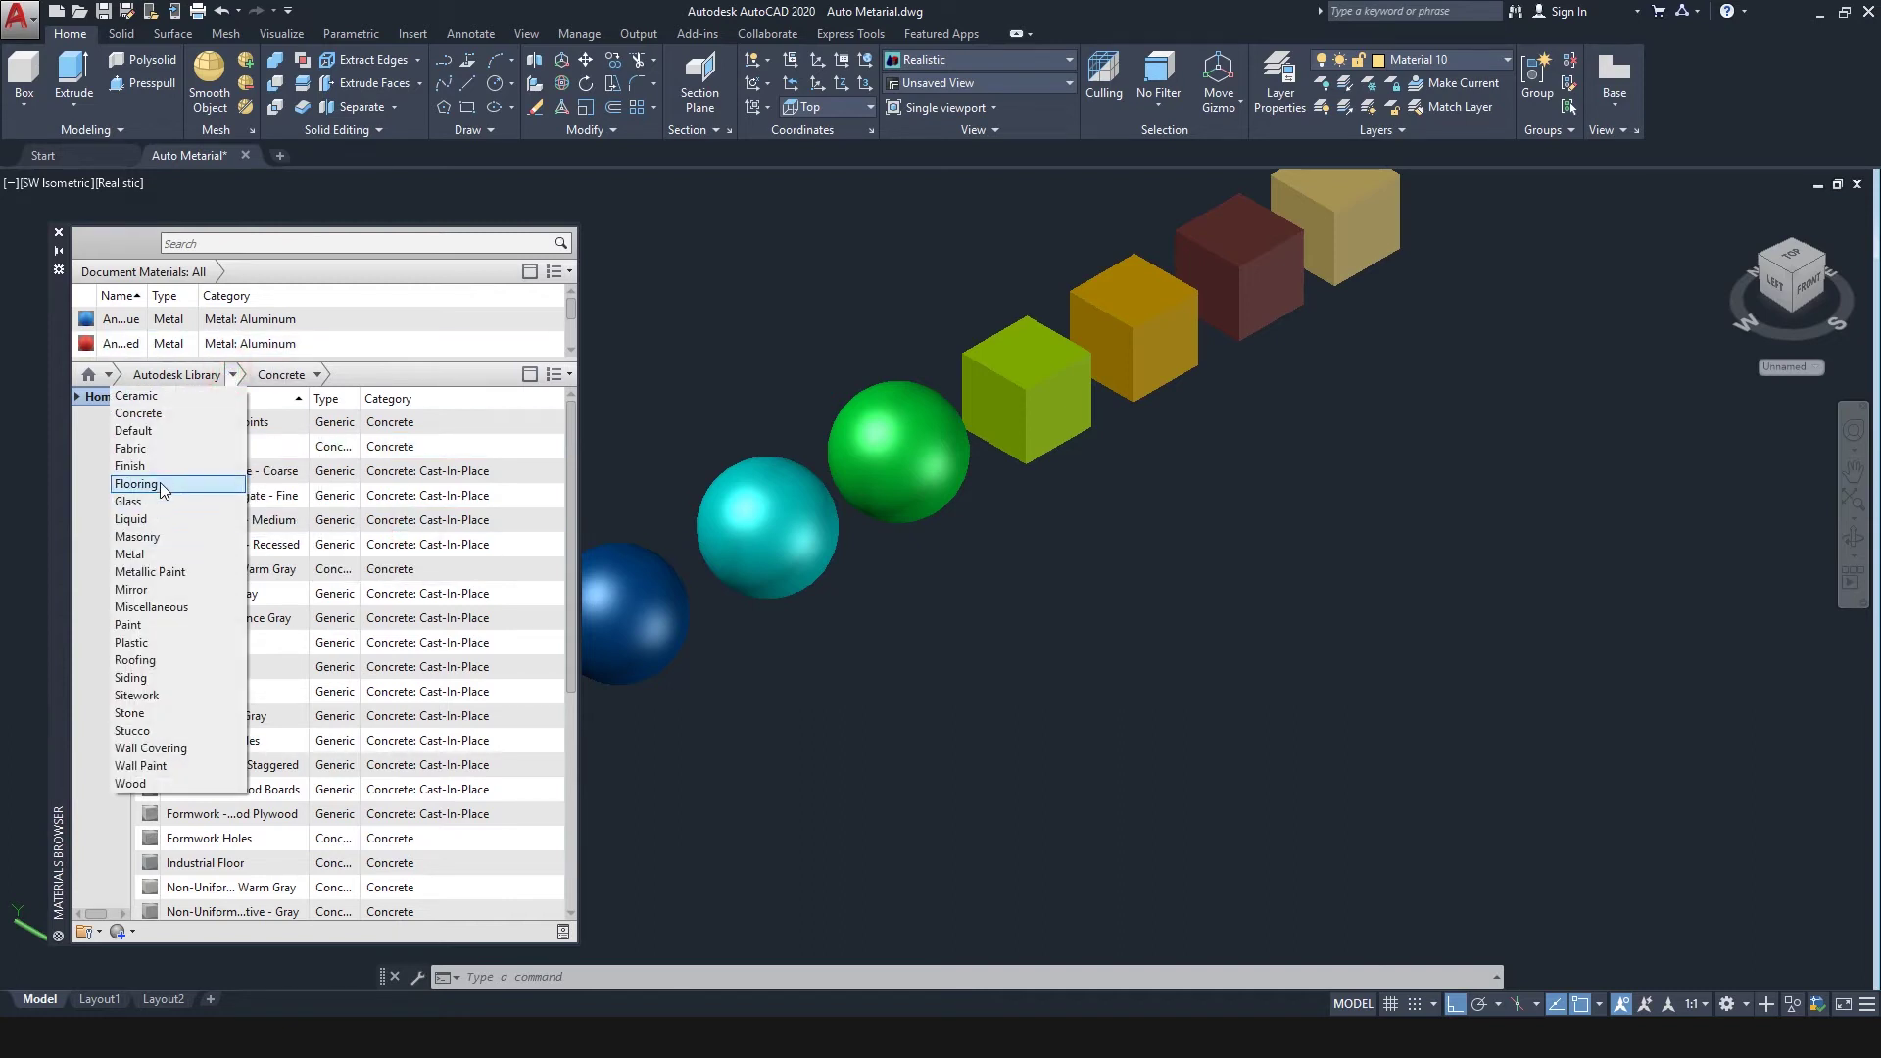
left_click(155, 452)
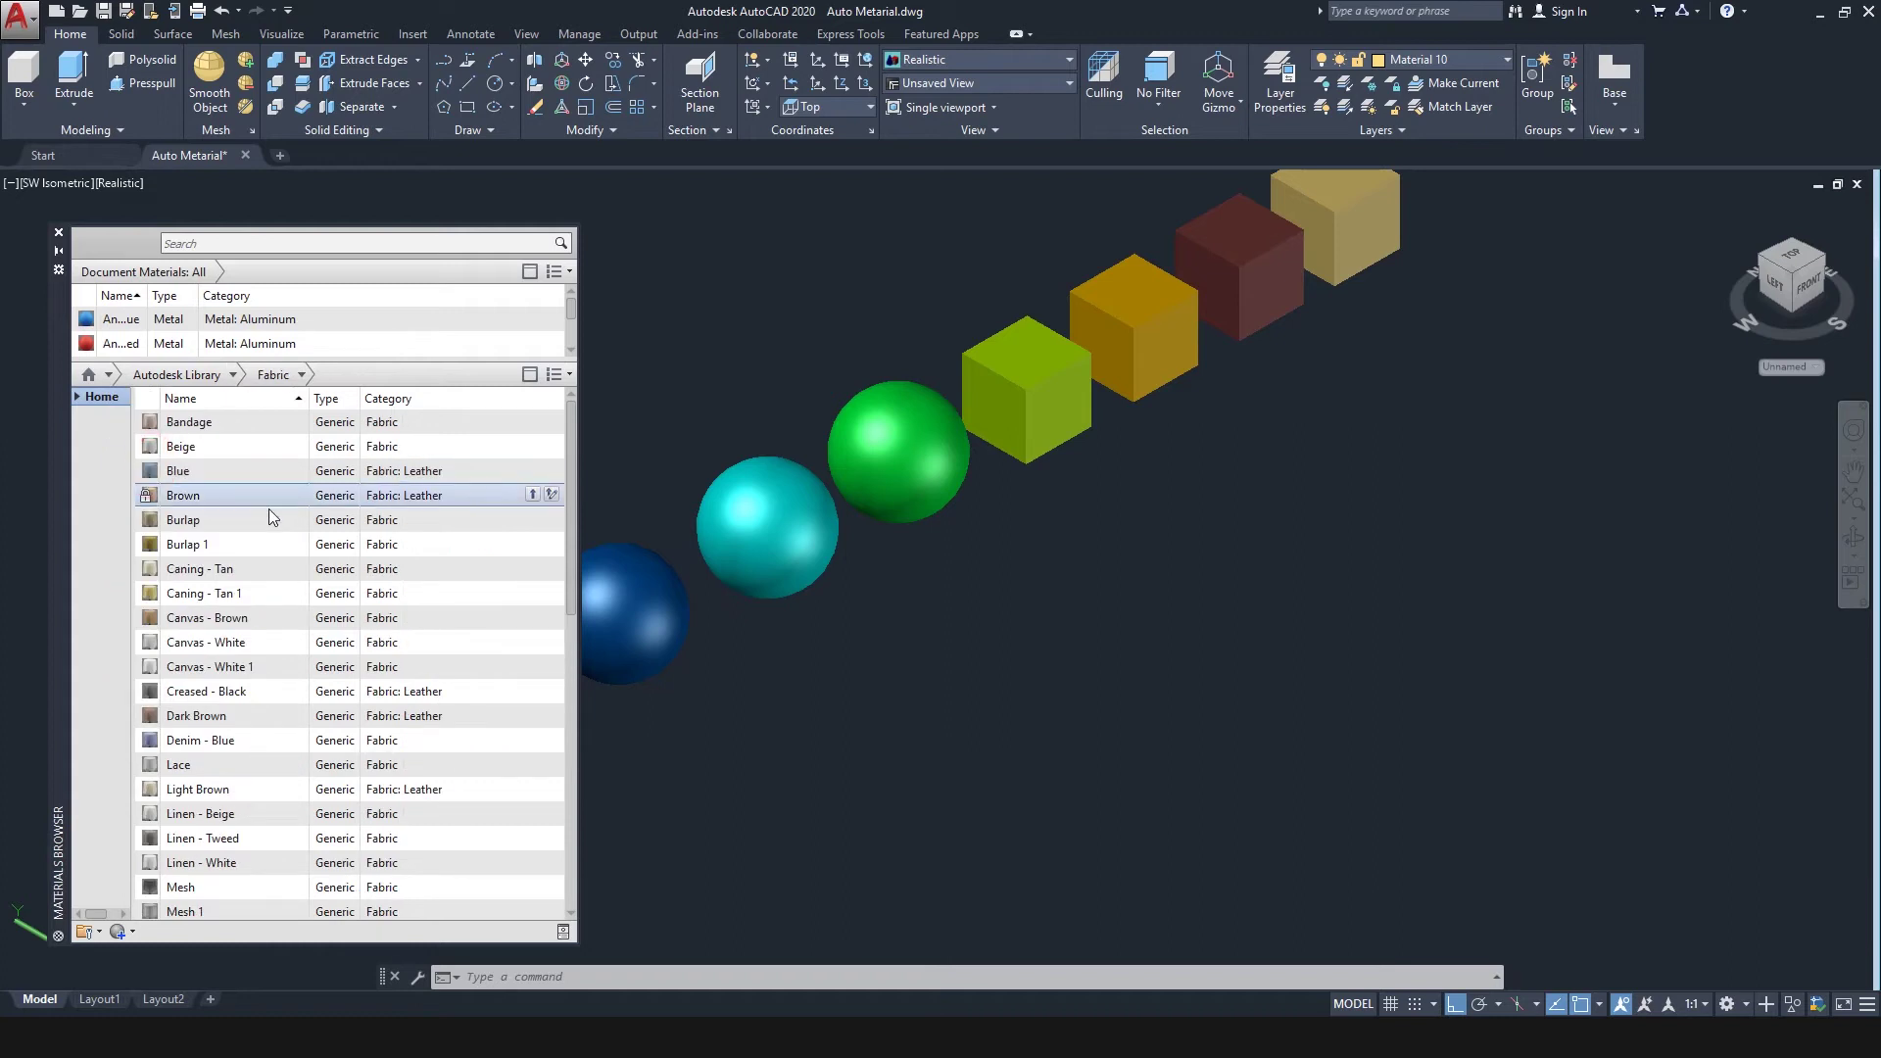
right_click(154, 744)
left_click(253, 826)
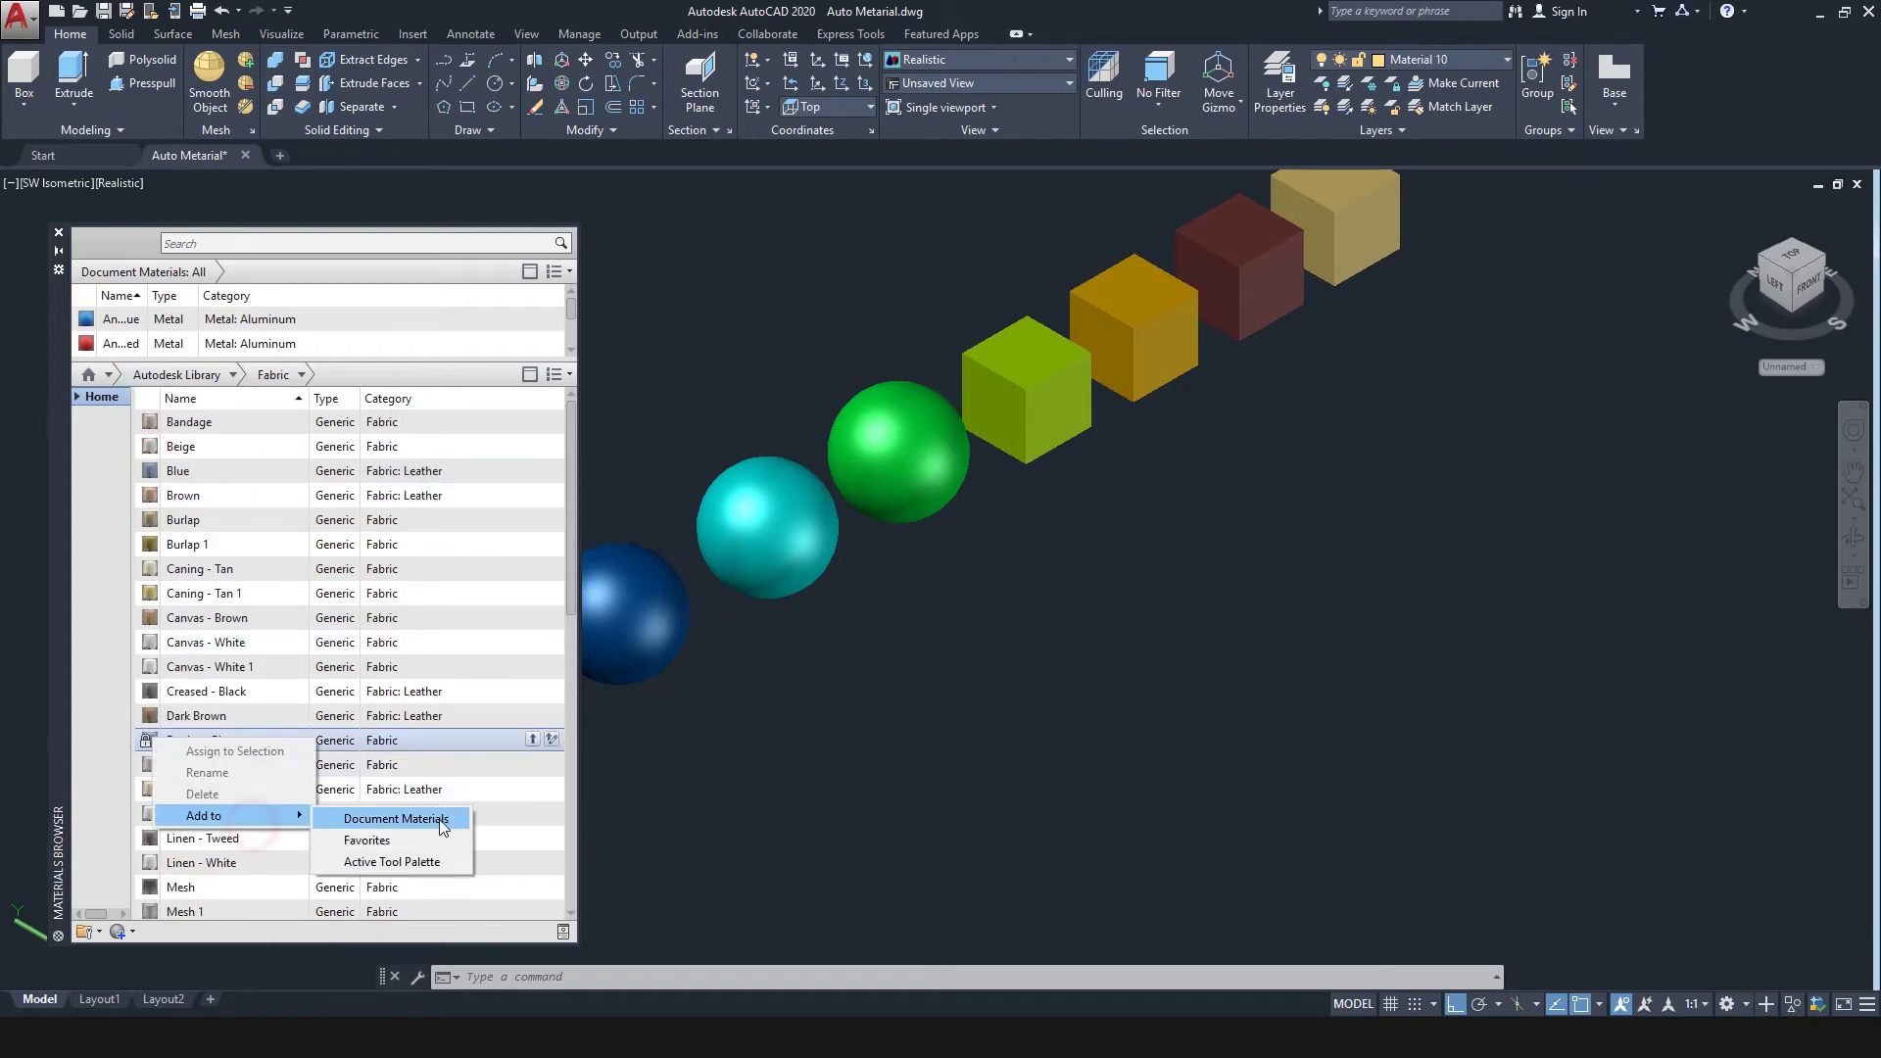
left_click(423, 818)
Step: Browse past the Finish category to Flooring and add Andiroba - Natural to the document materials
left_click(234, 375)
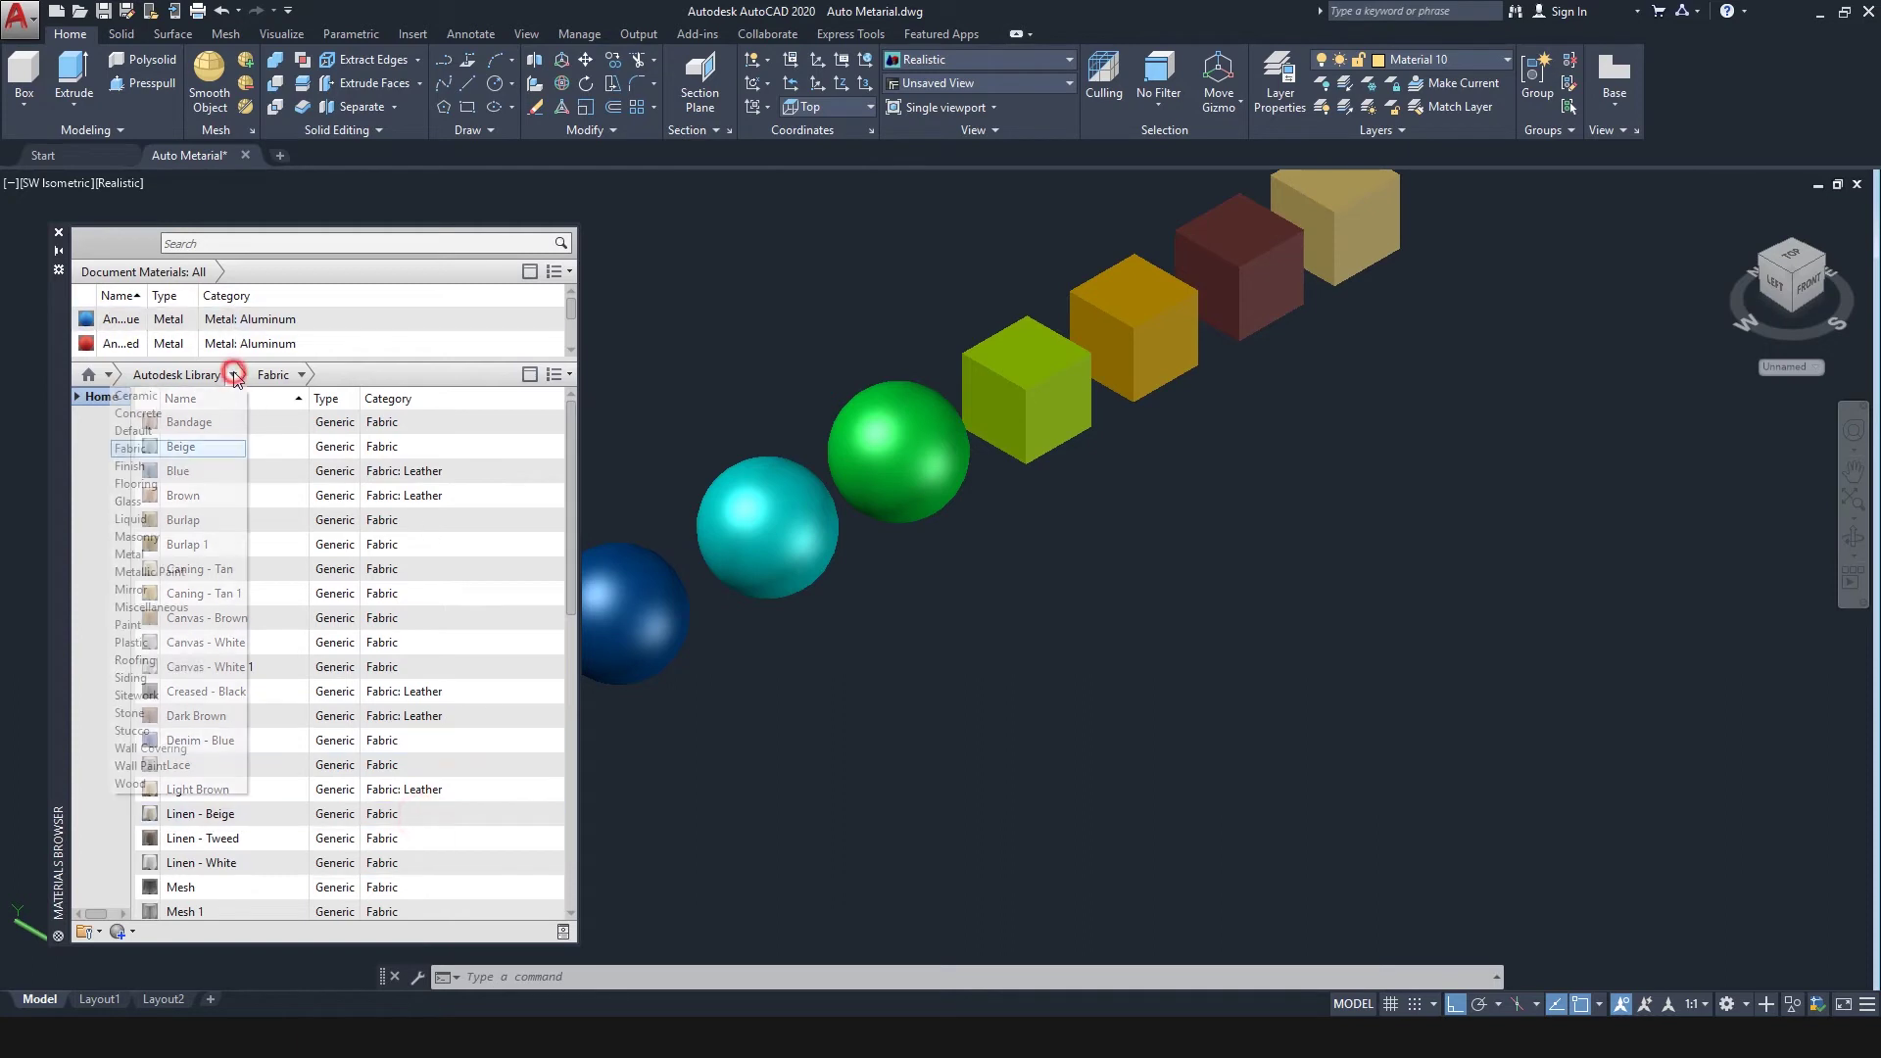
left_click(154, 467)
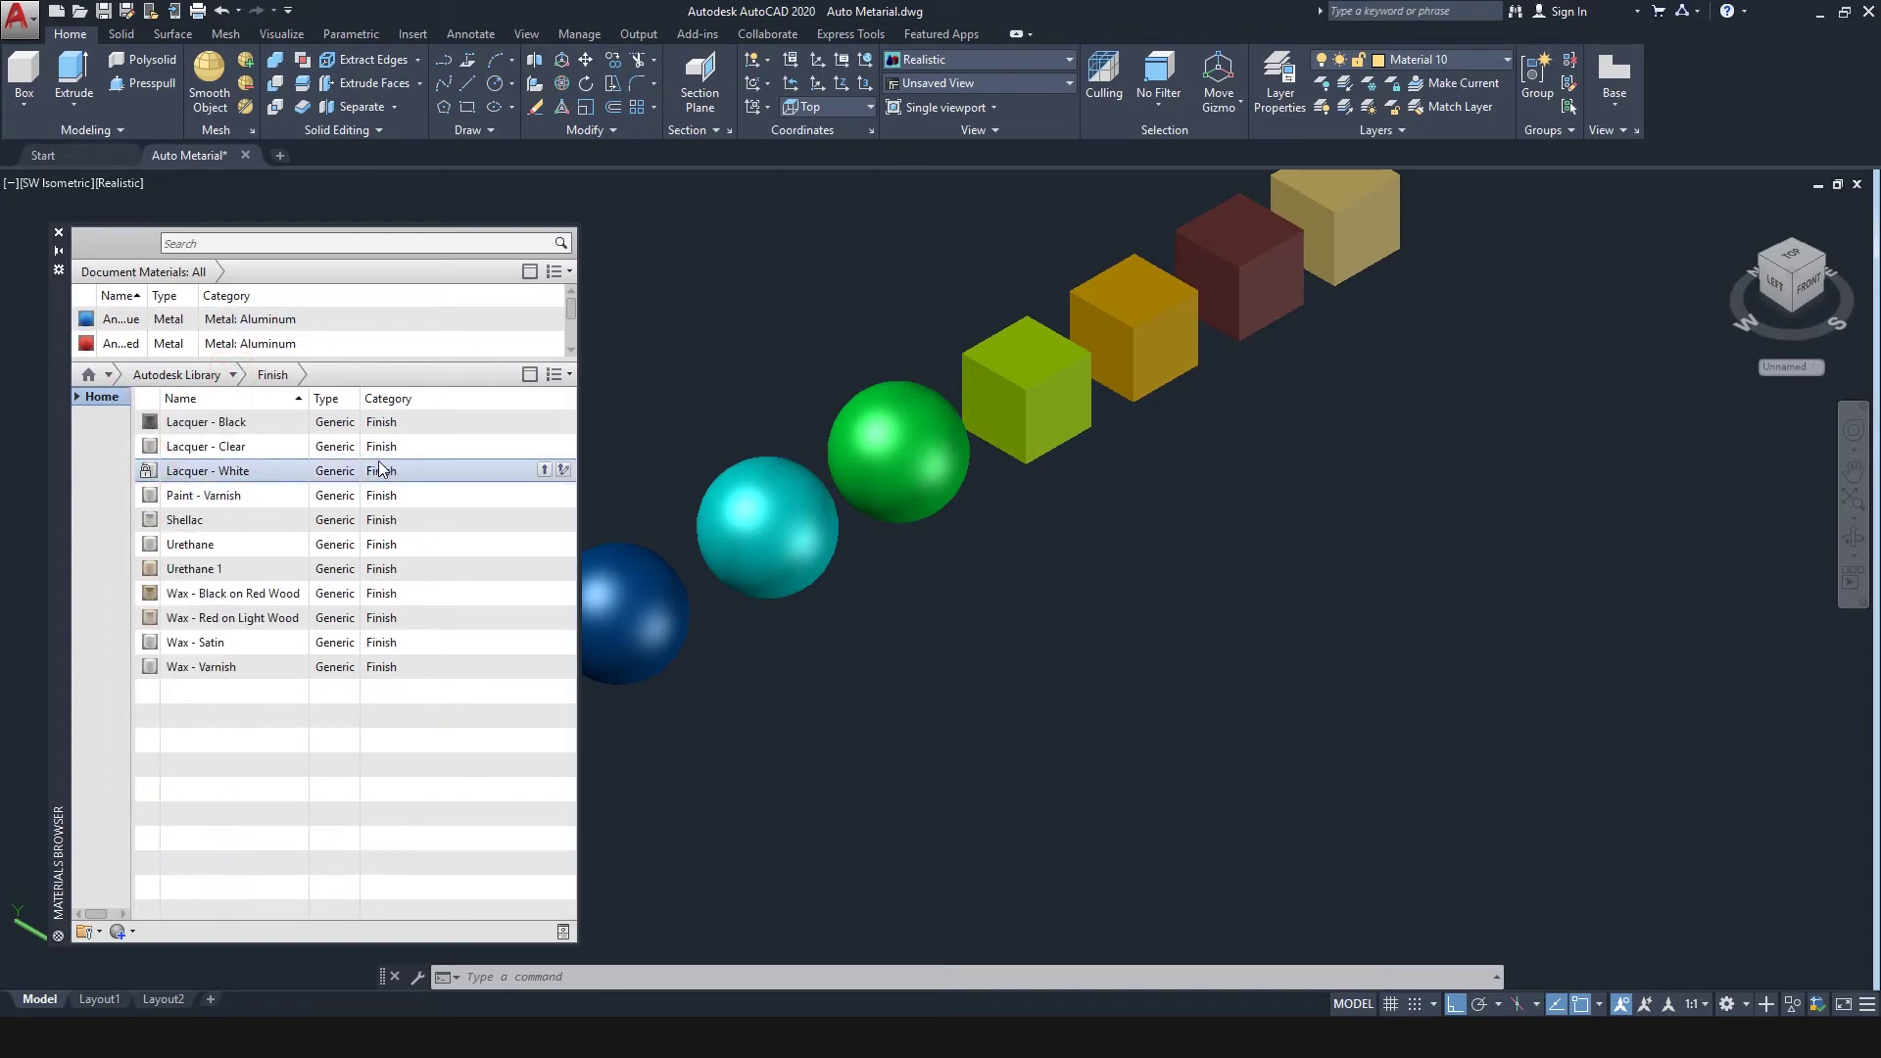
left_click(235, 375)
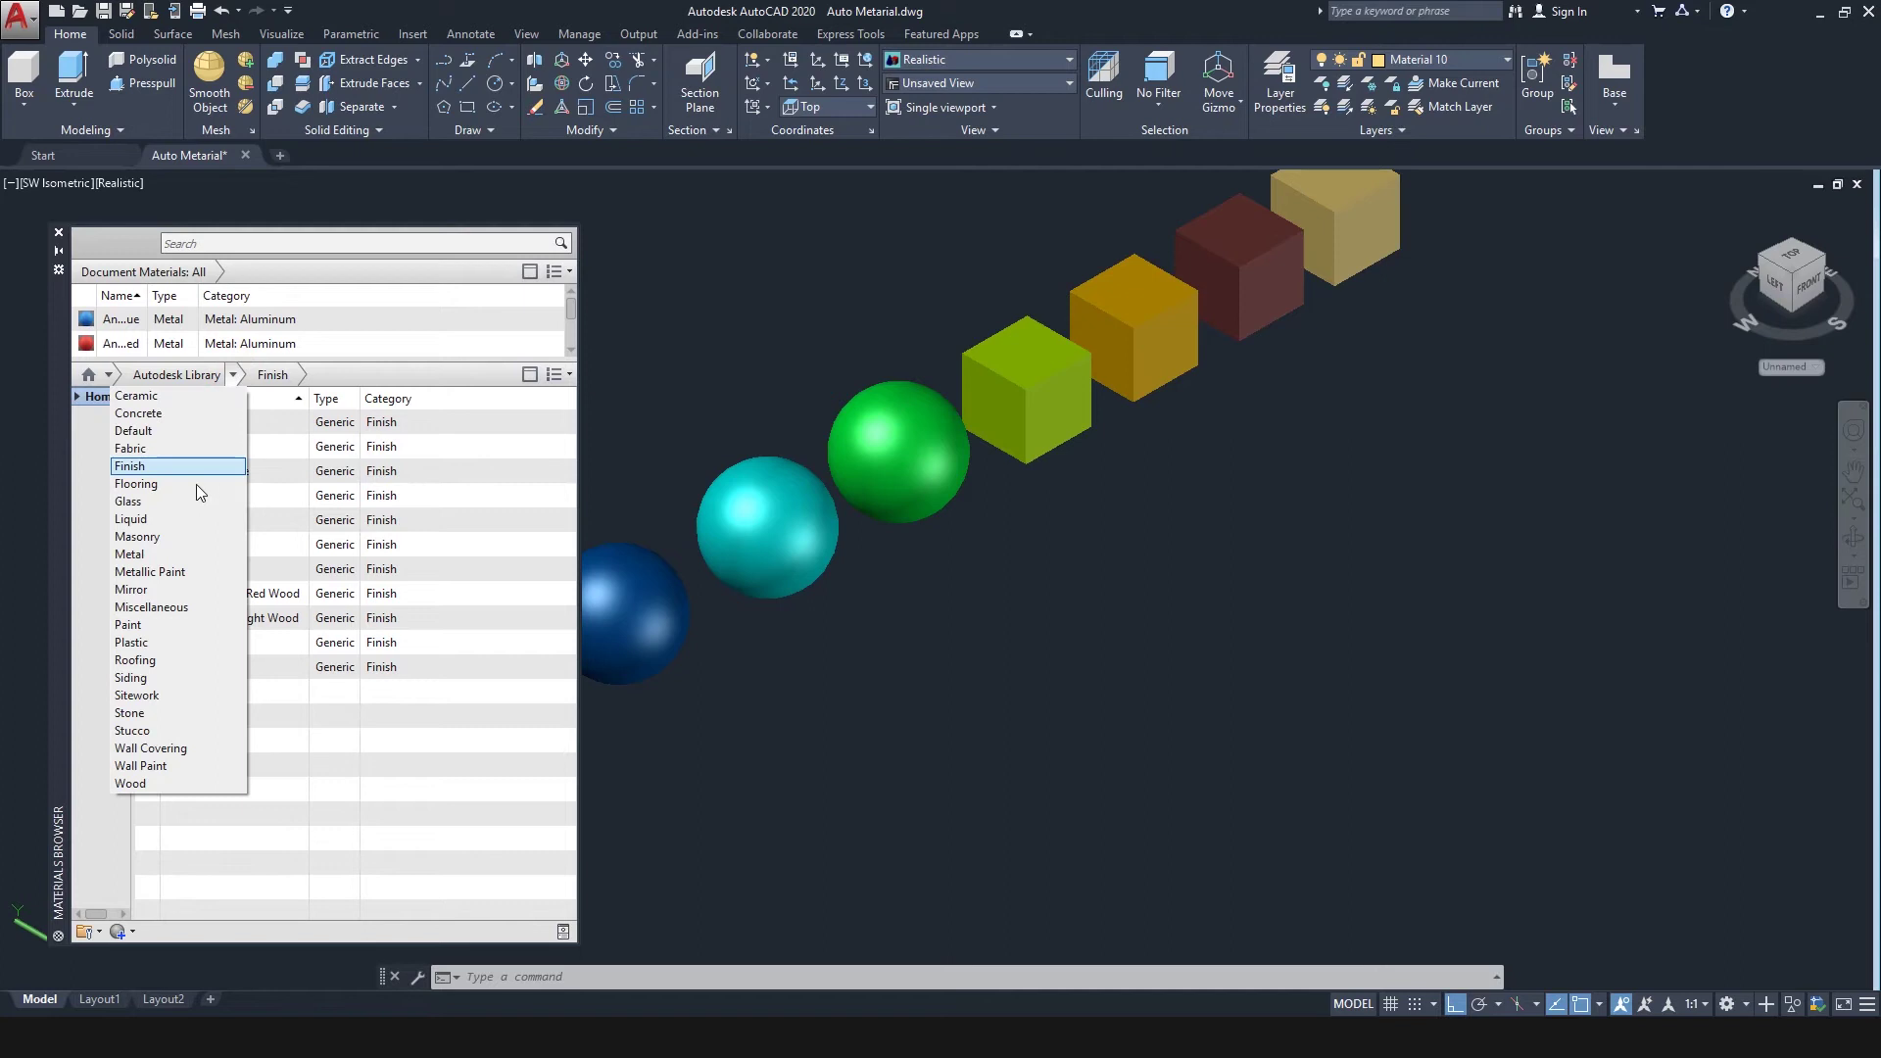
left_click(154, 484)
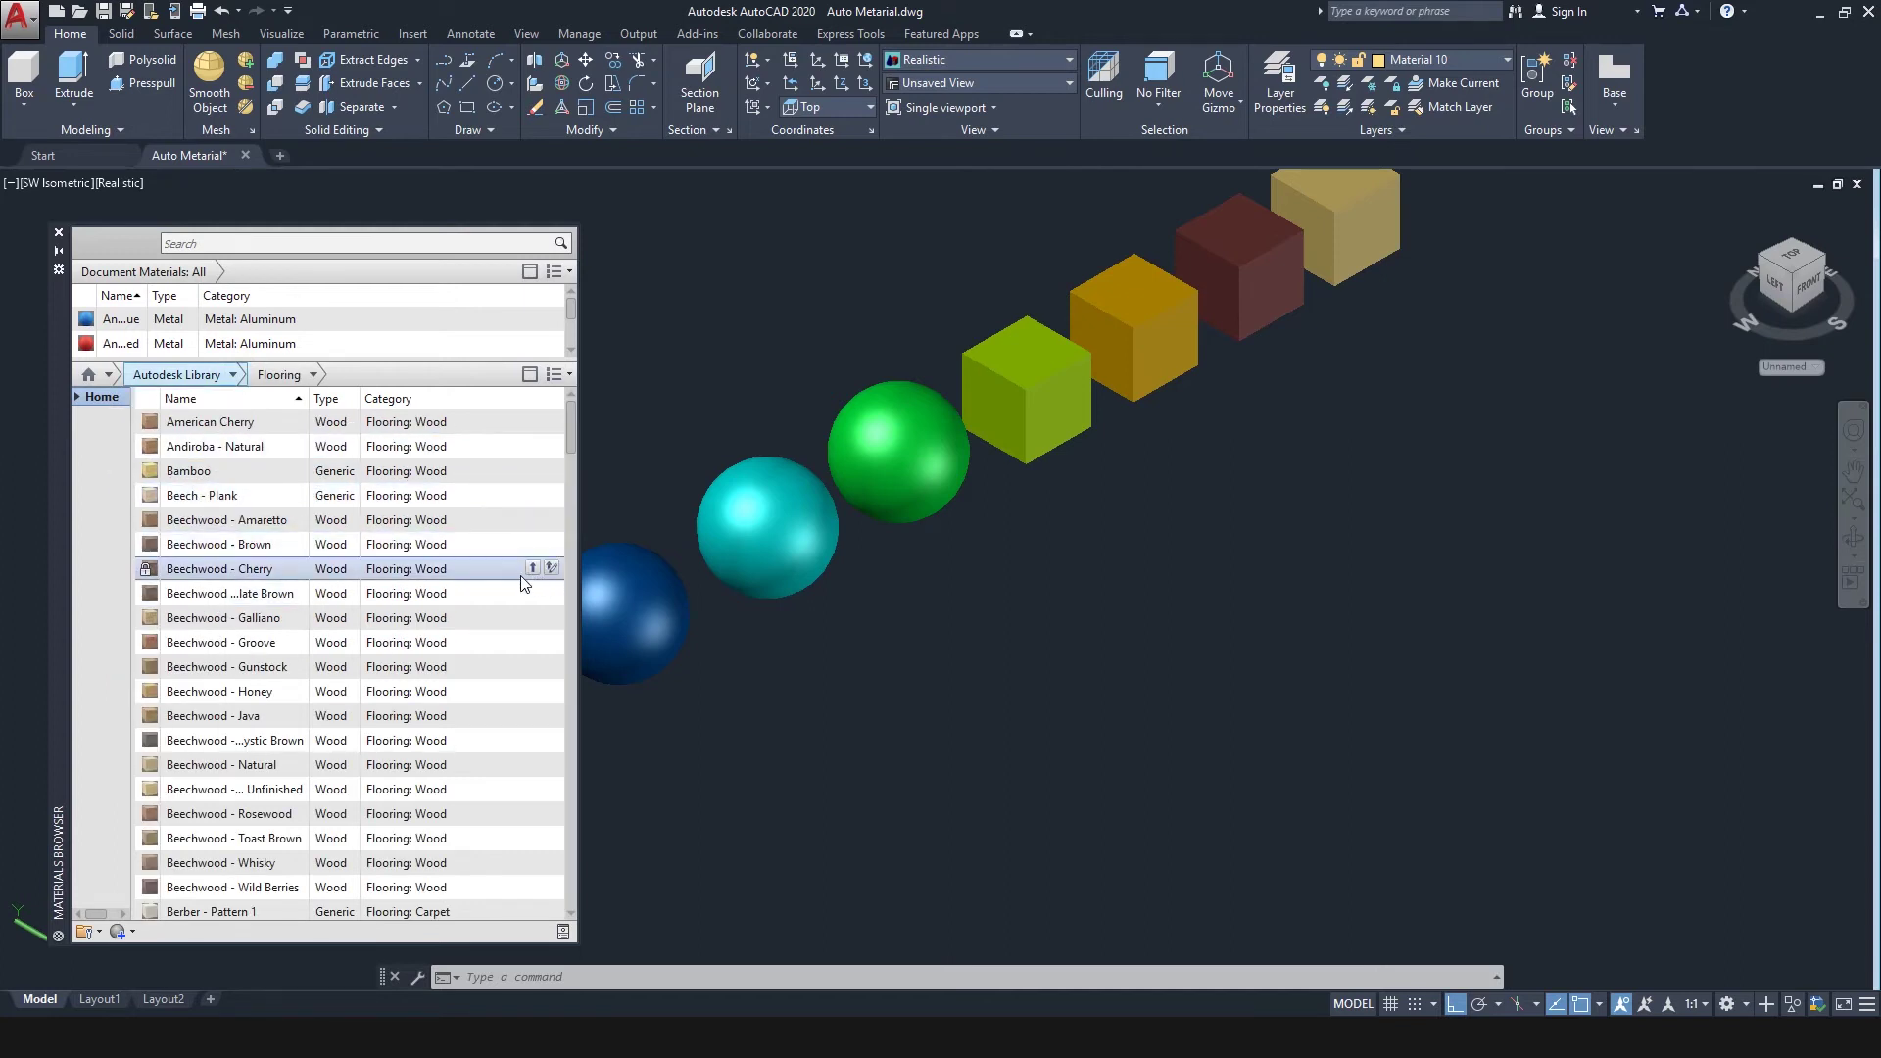
right_click(150, 448)
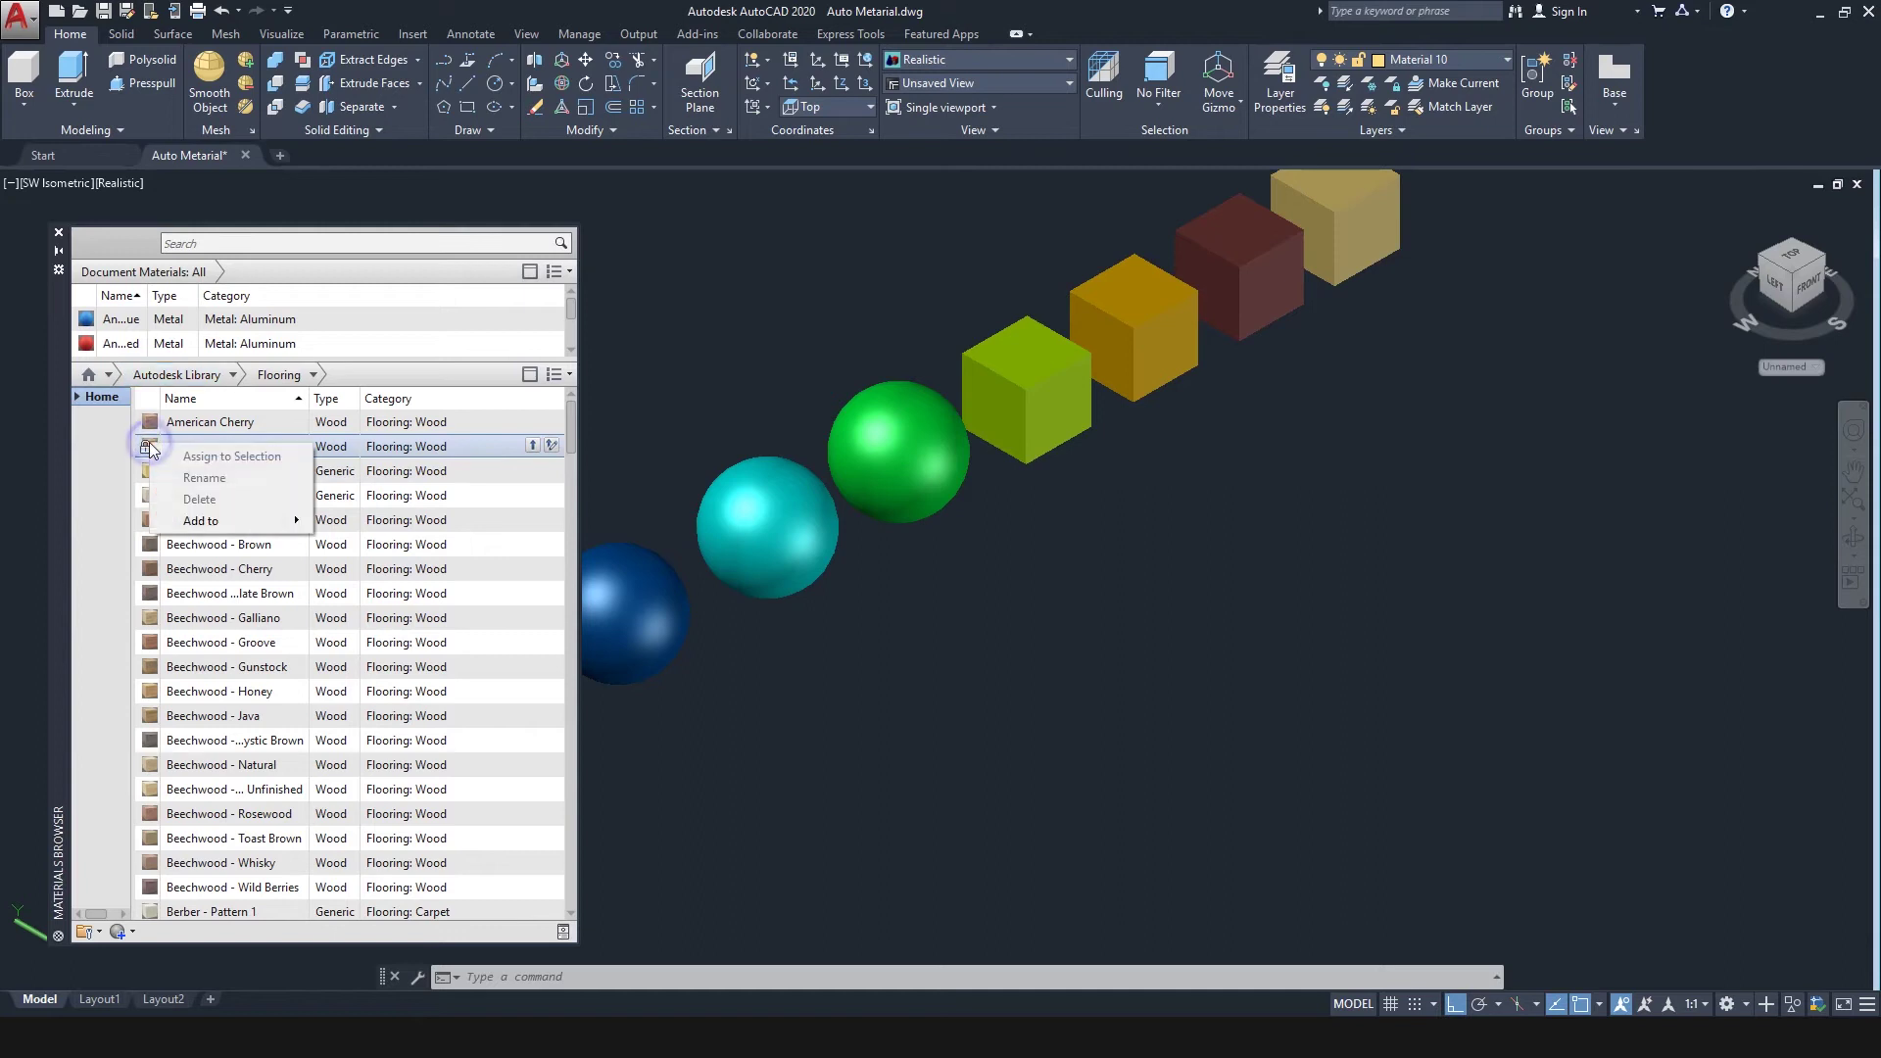
mouse_move(235, 527)
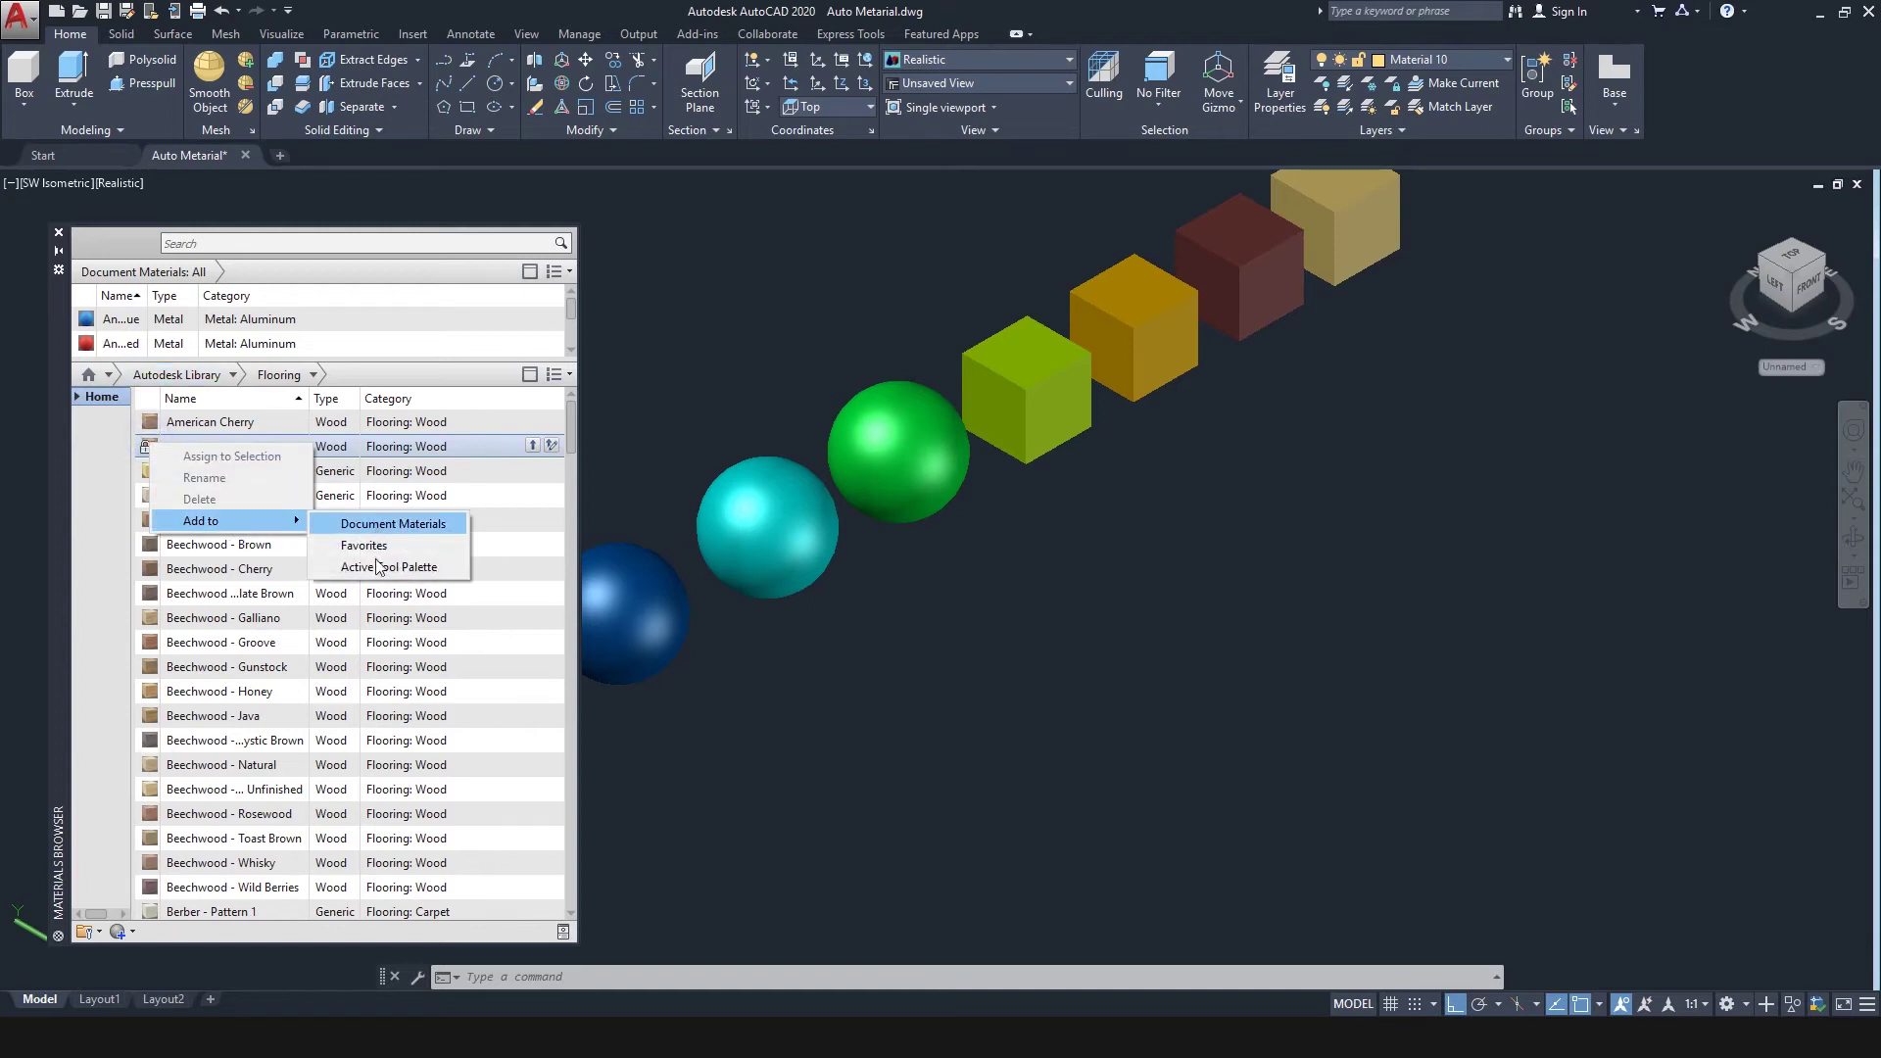
left_click(370, 541)
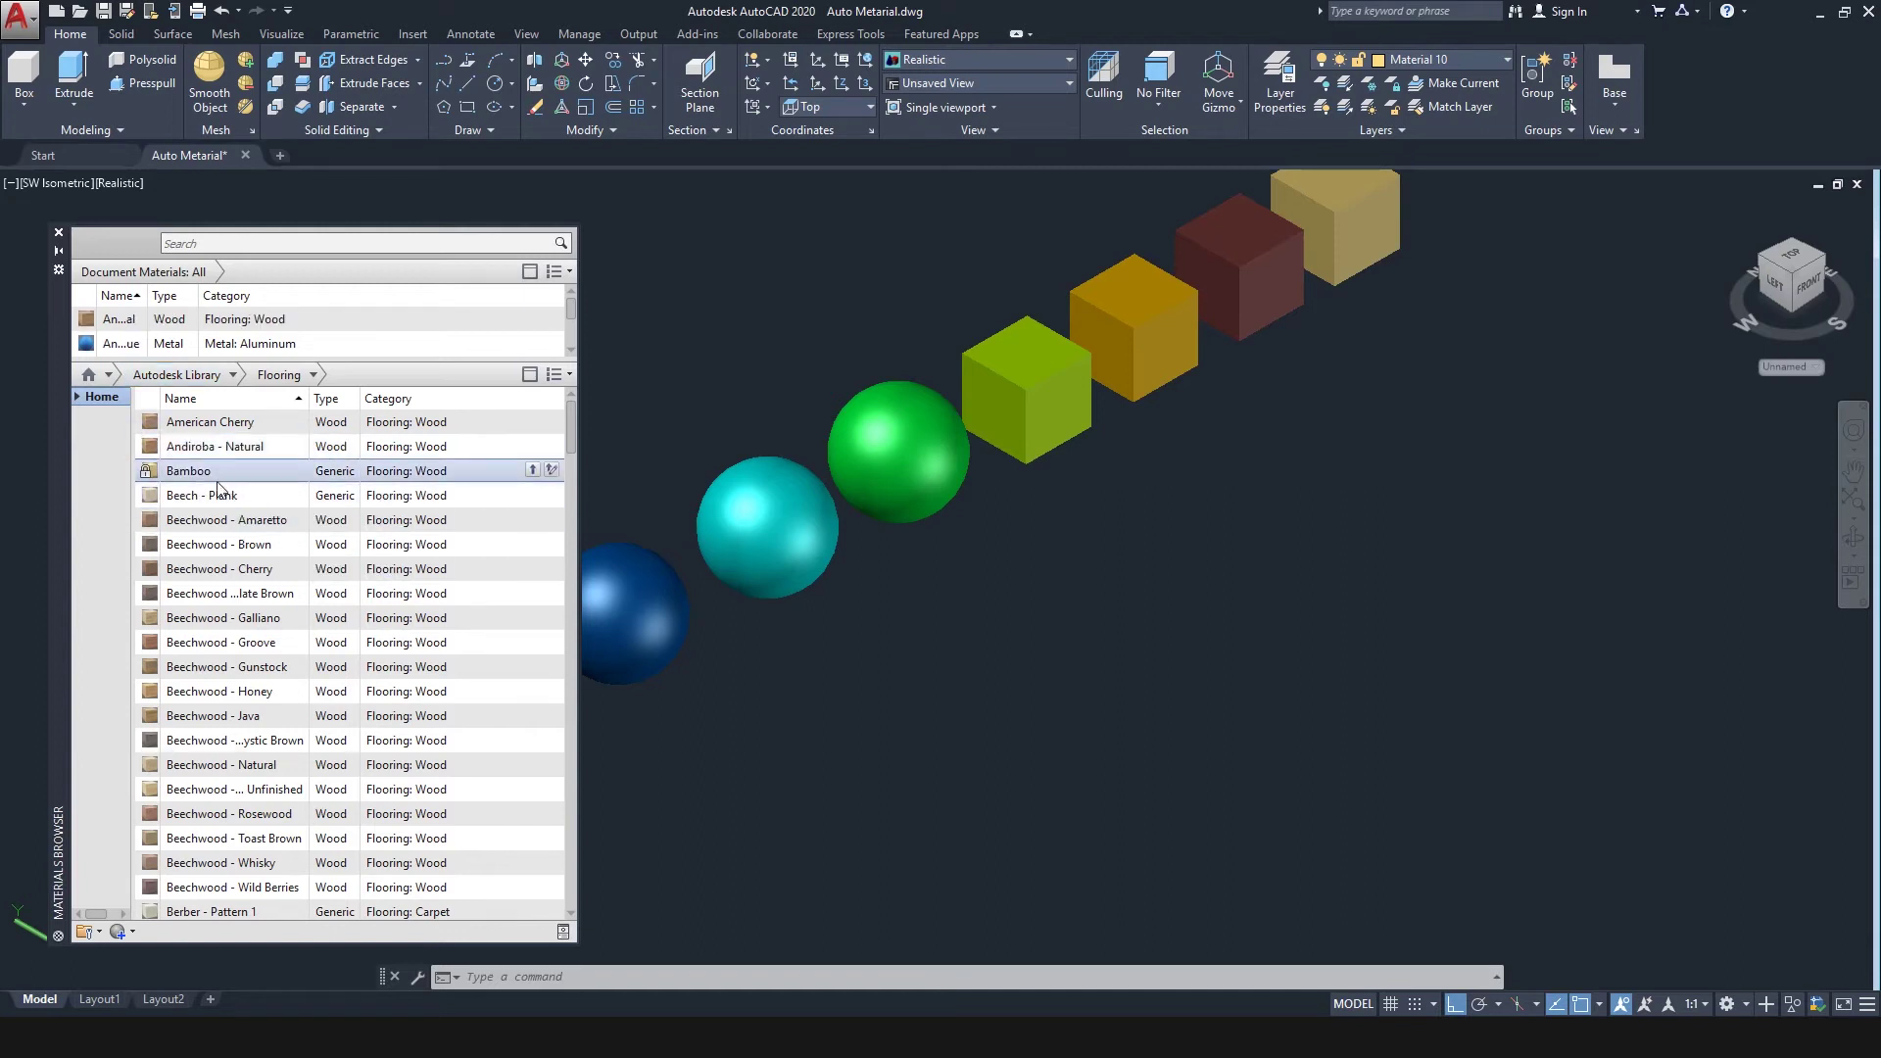
Step: Show the library's Glass category and add Clear - Blue to the document materials
left_click(223, 380)
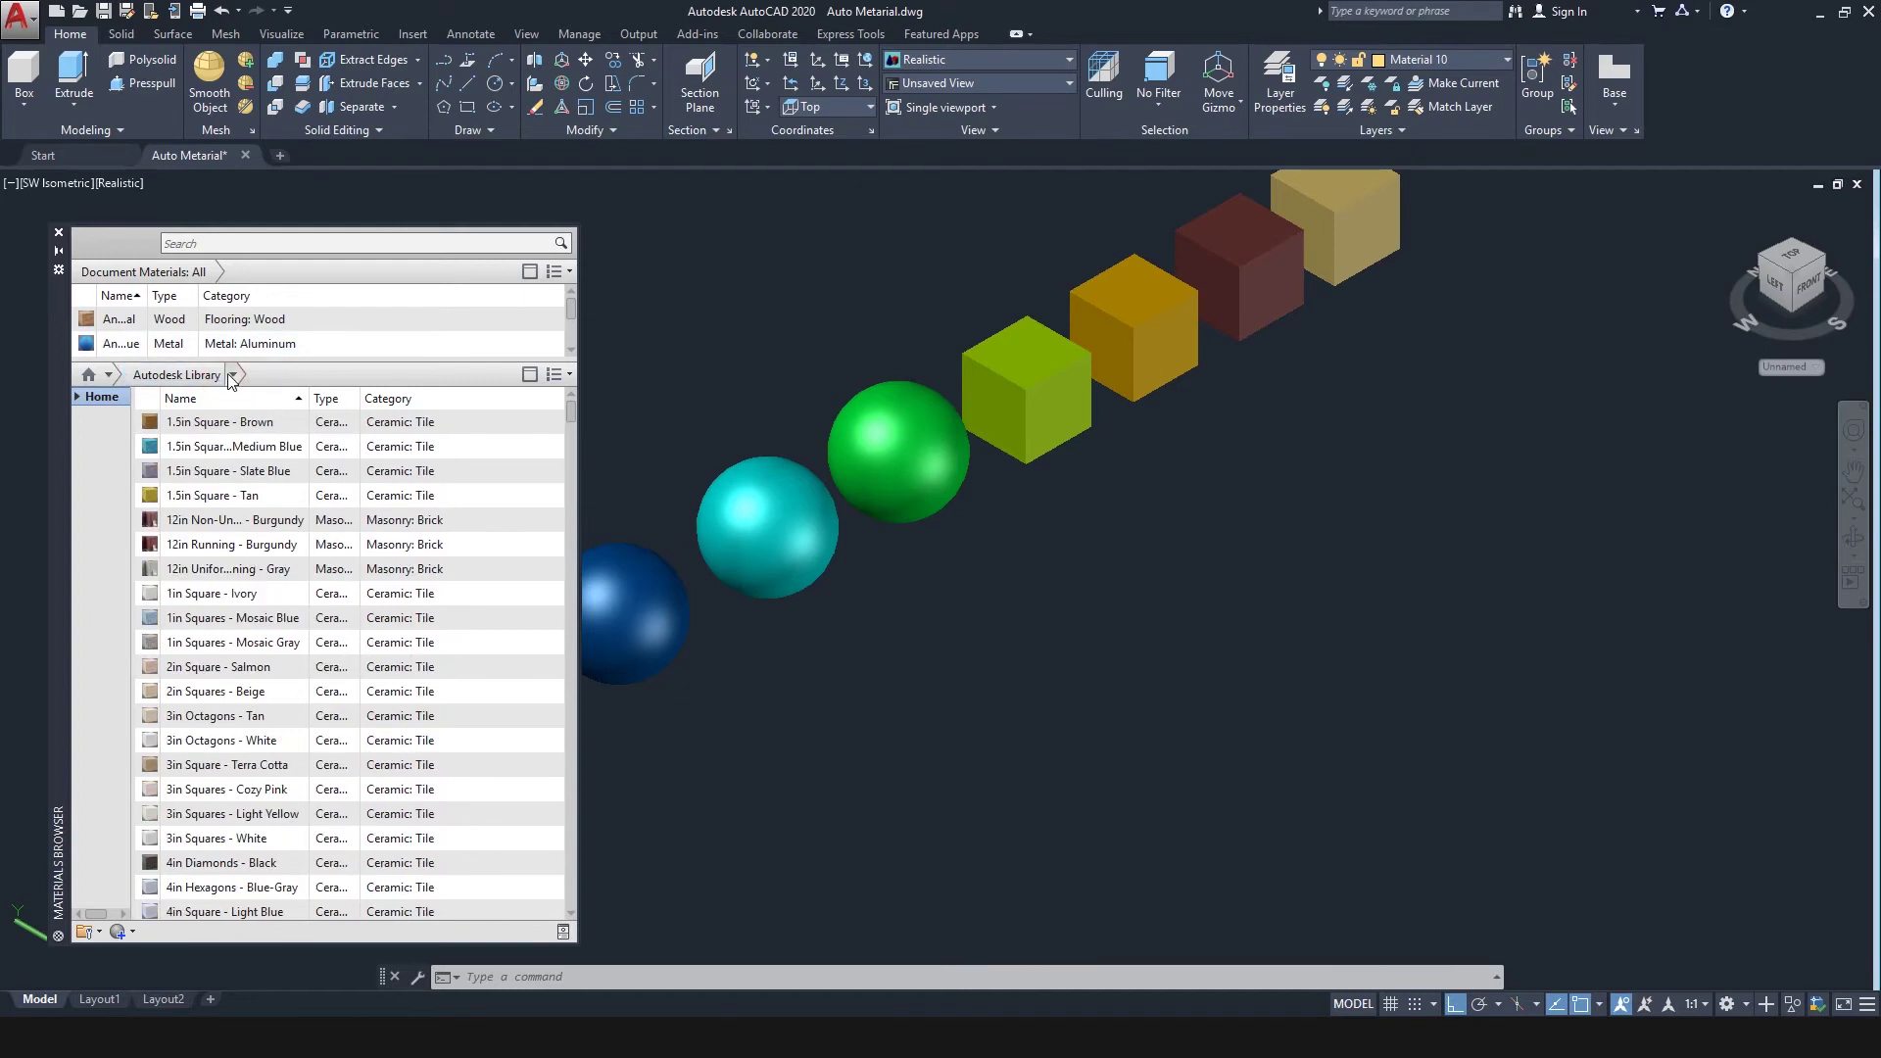
left_click(232, 377)
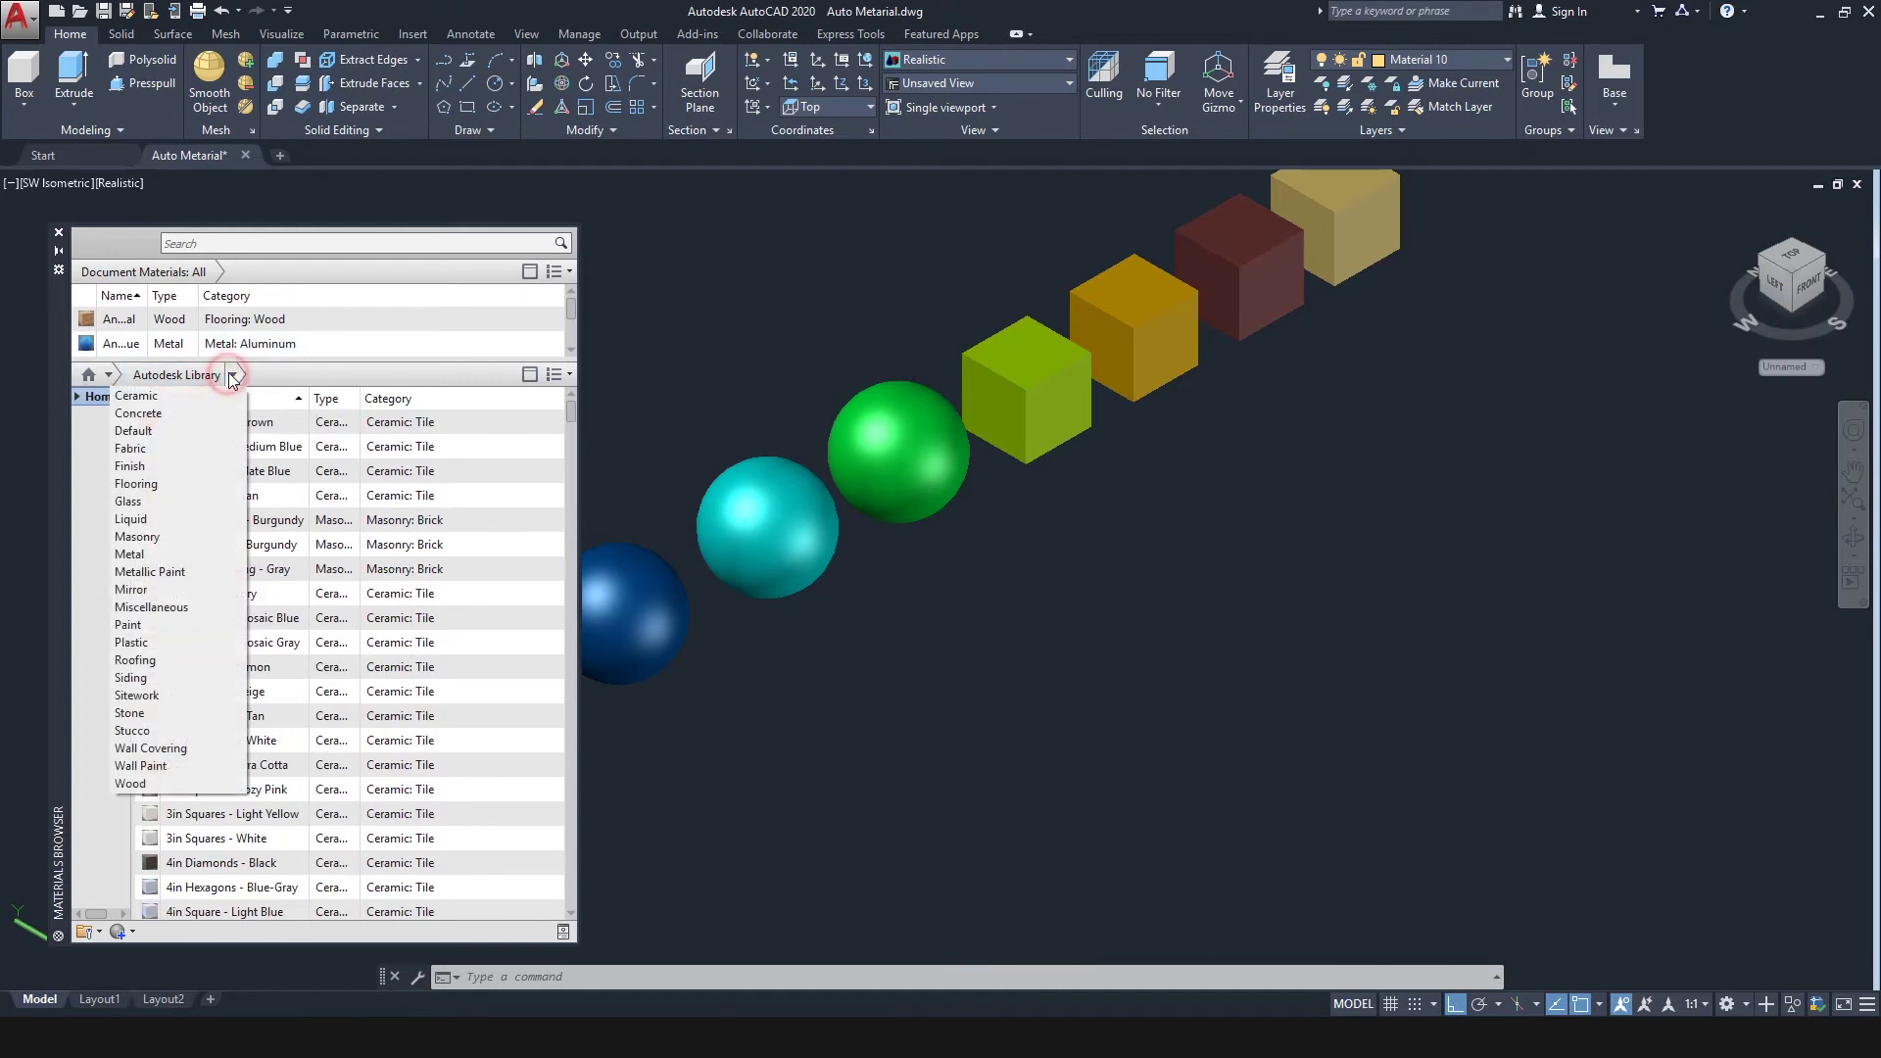
left_click(146, 503)
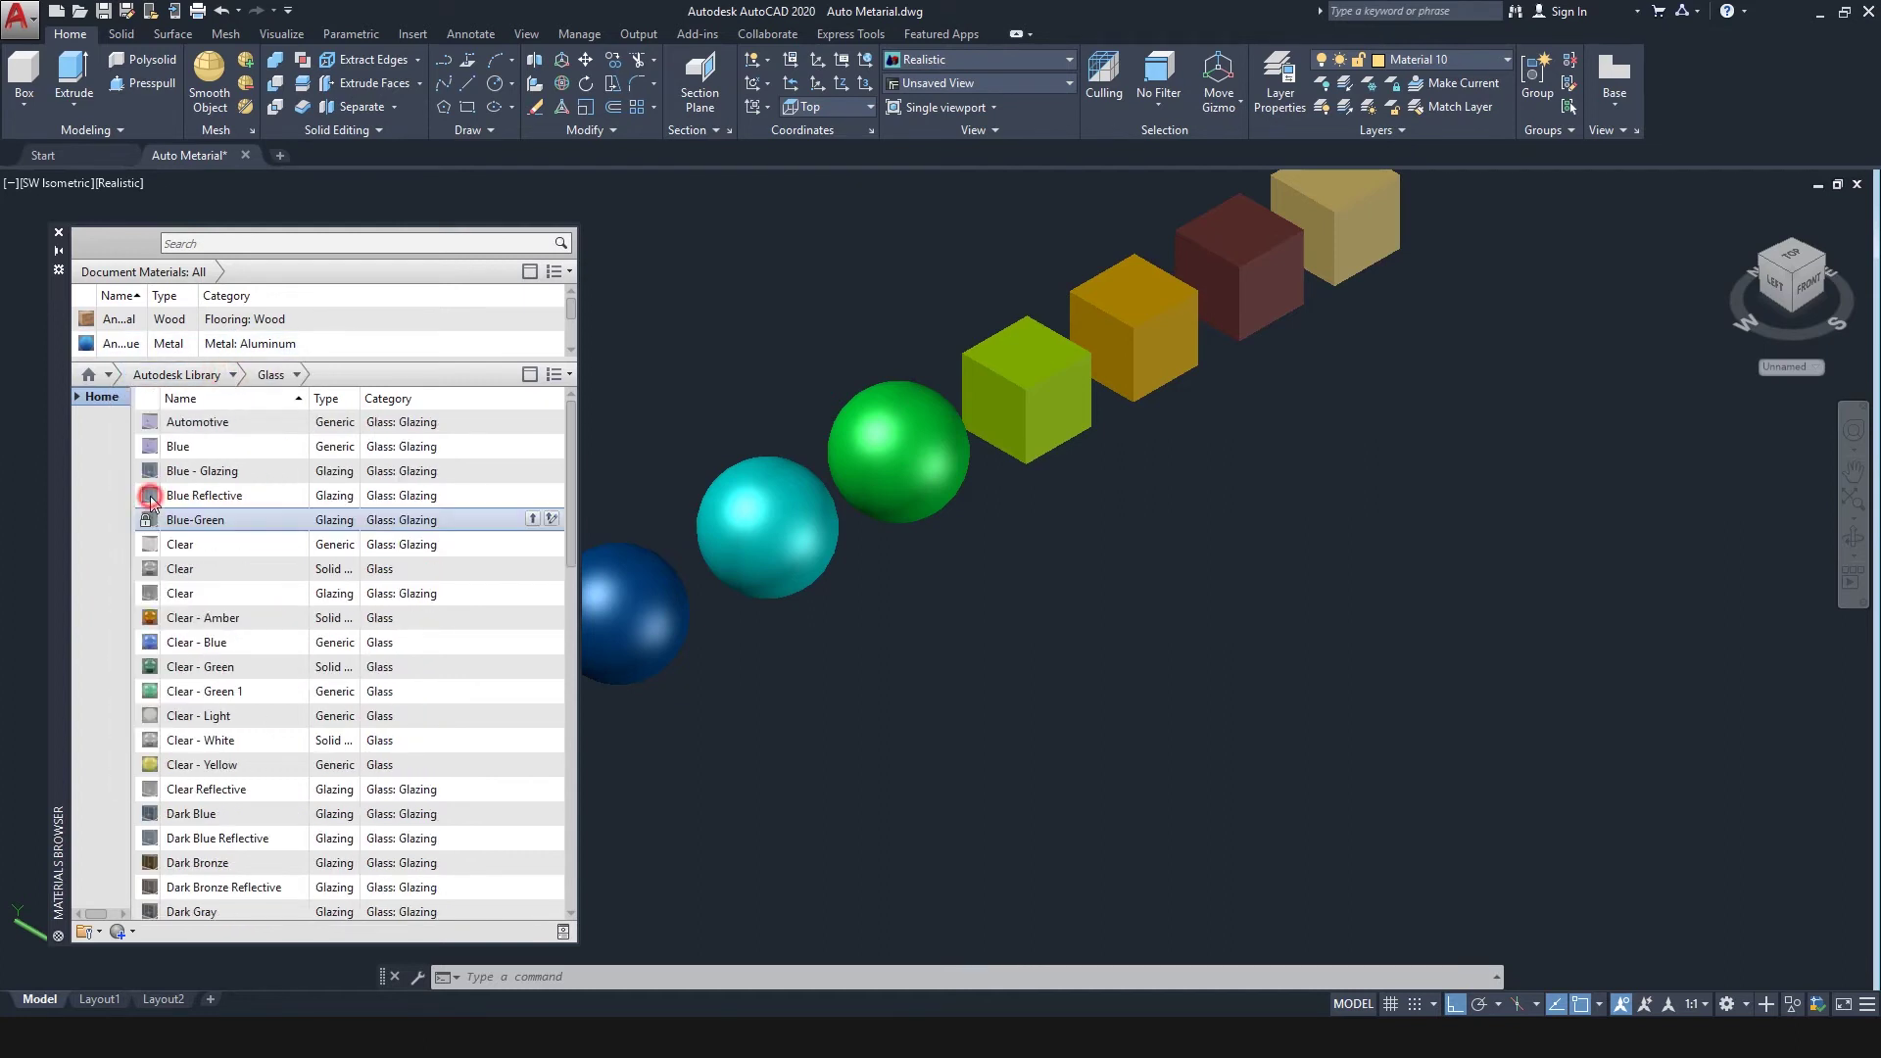
right_click(149, 642)
left_click(209, 712)
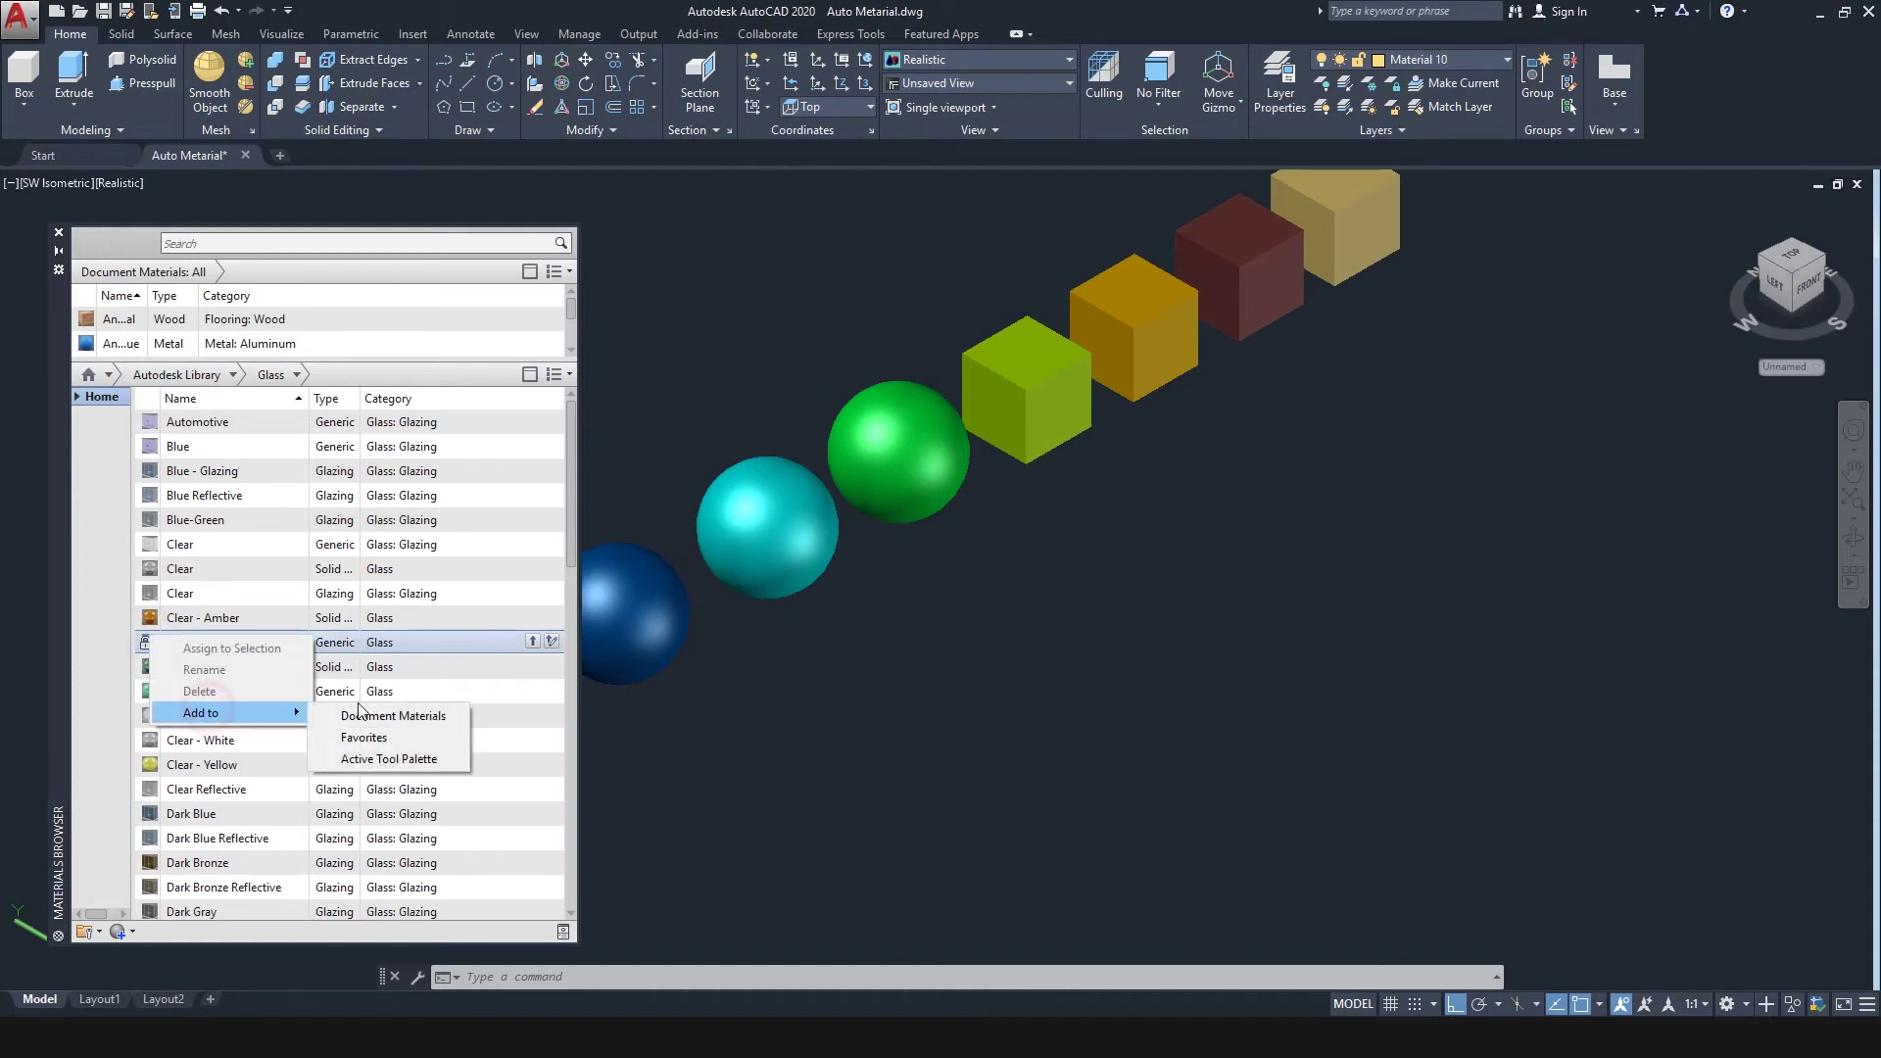
left_click(361, 718)
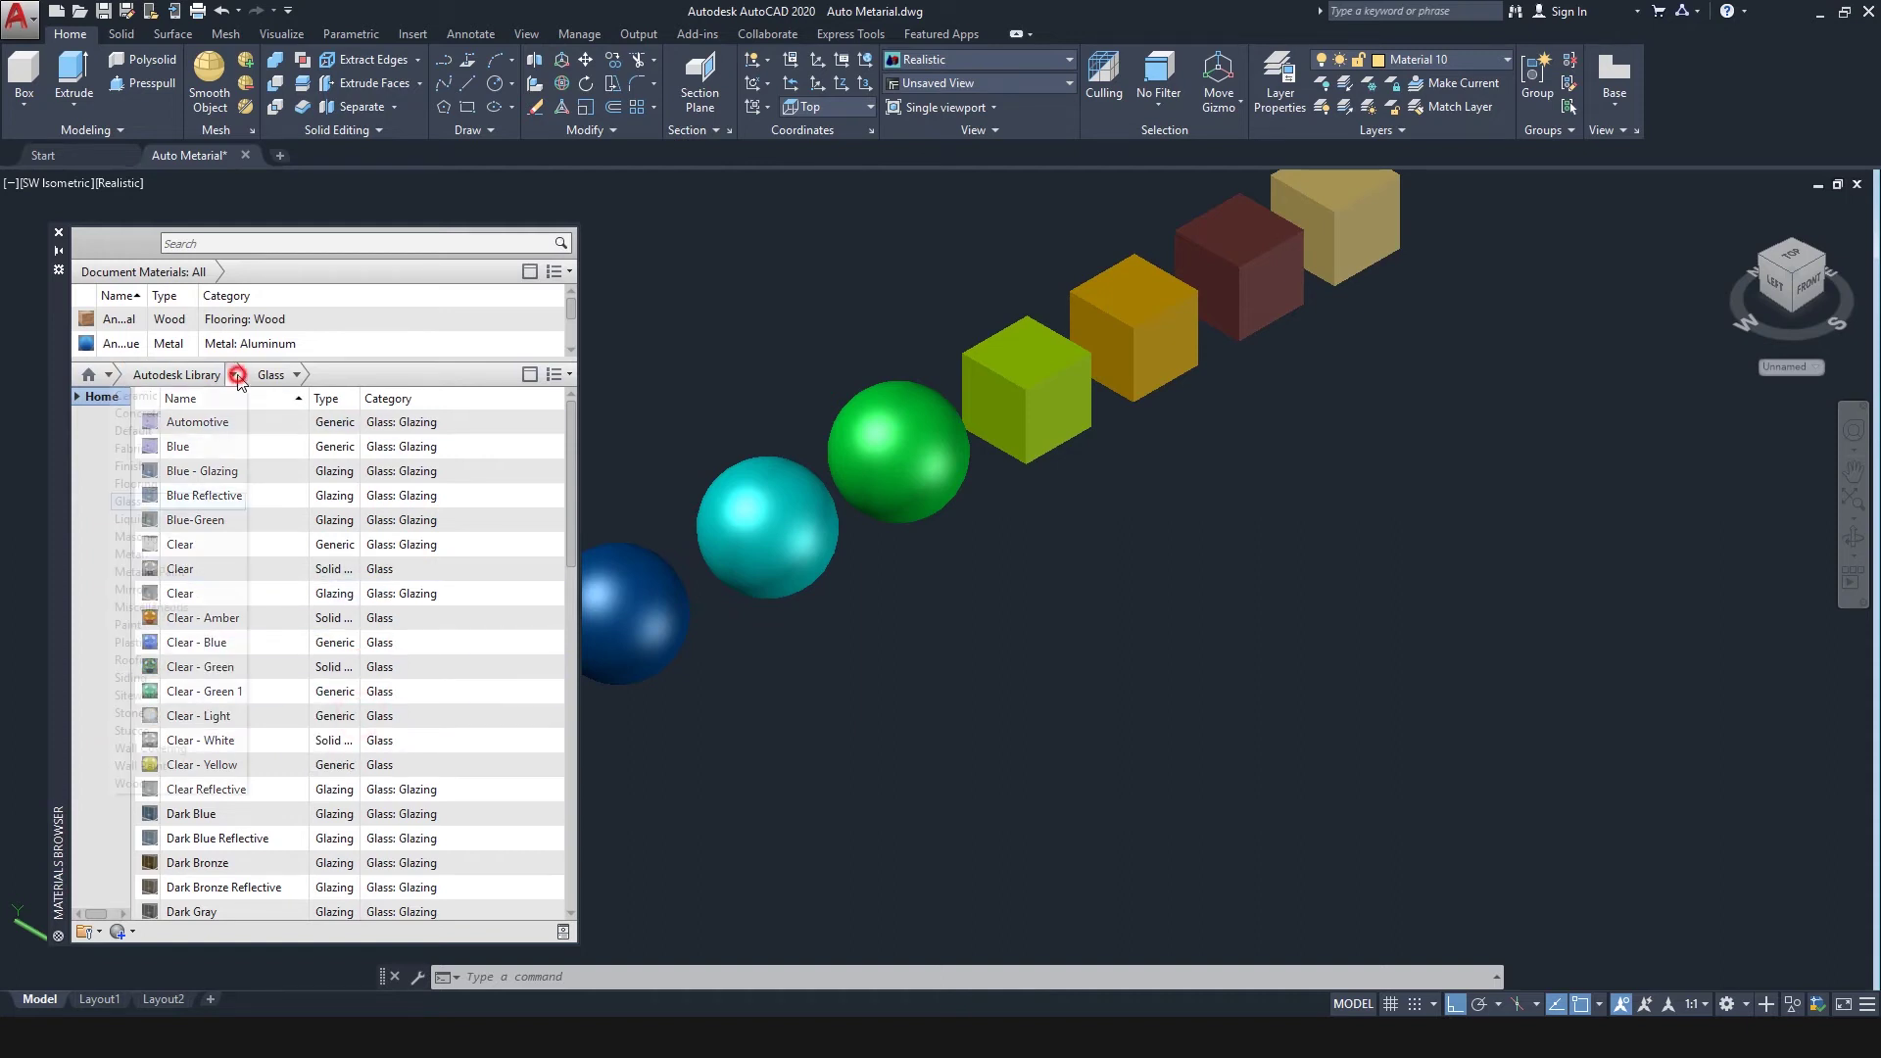
Step: Show the library's Roofing category and add Spanish Tile - Red 3 to the document materials
left_click(235, 377)
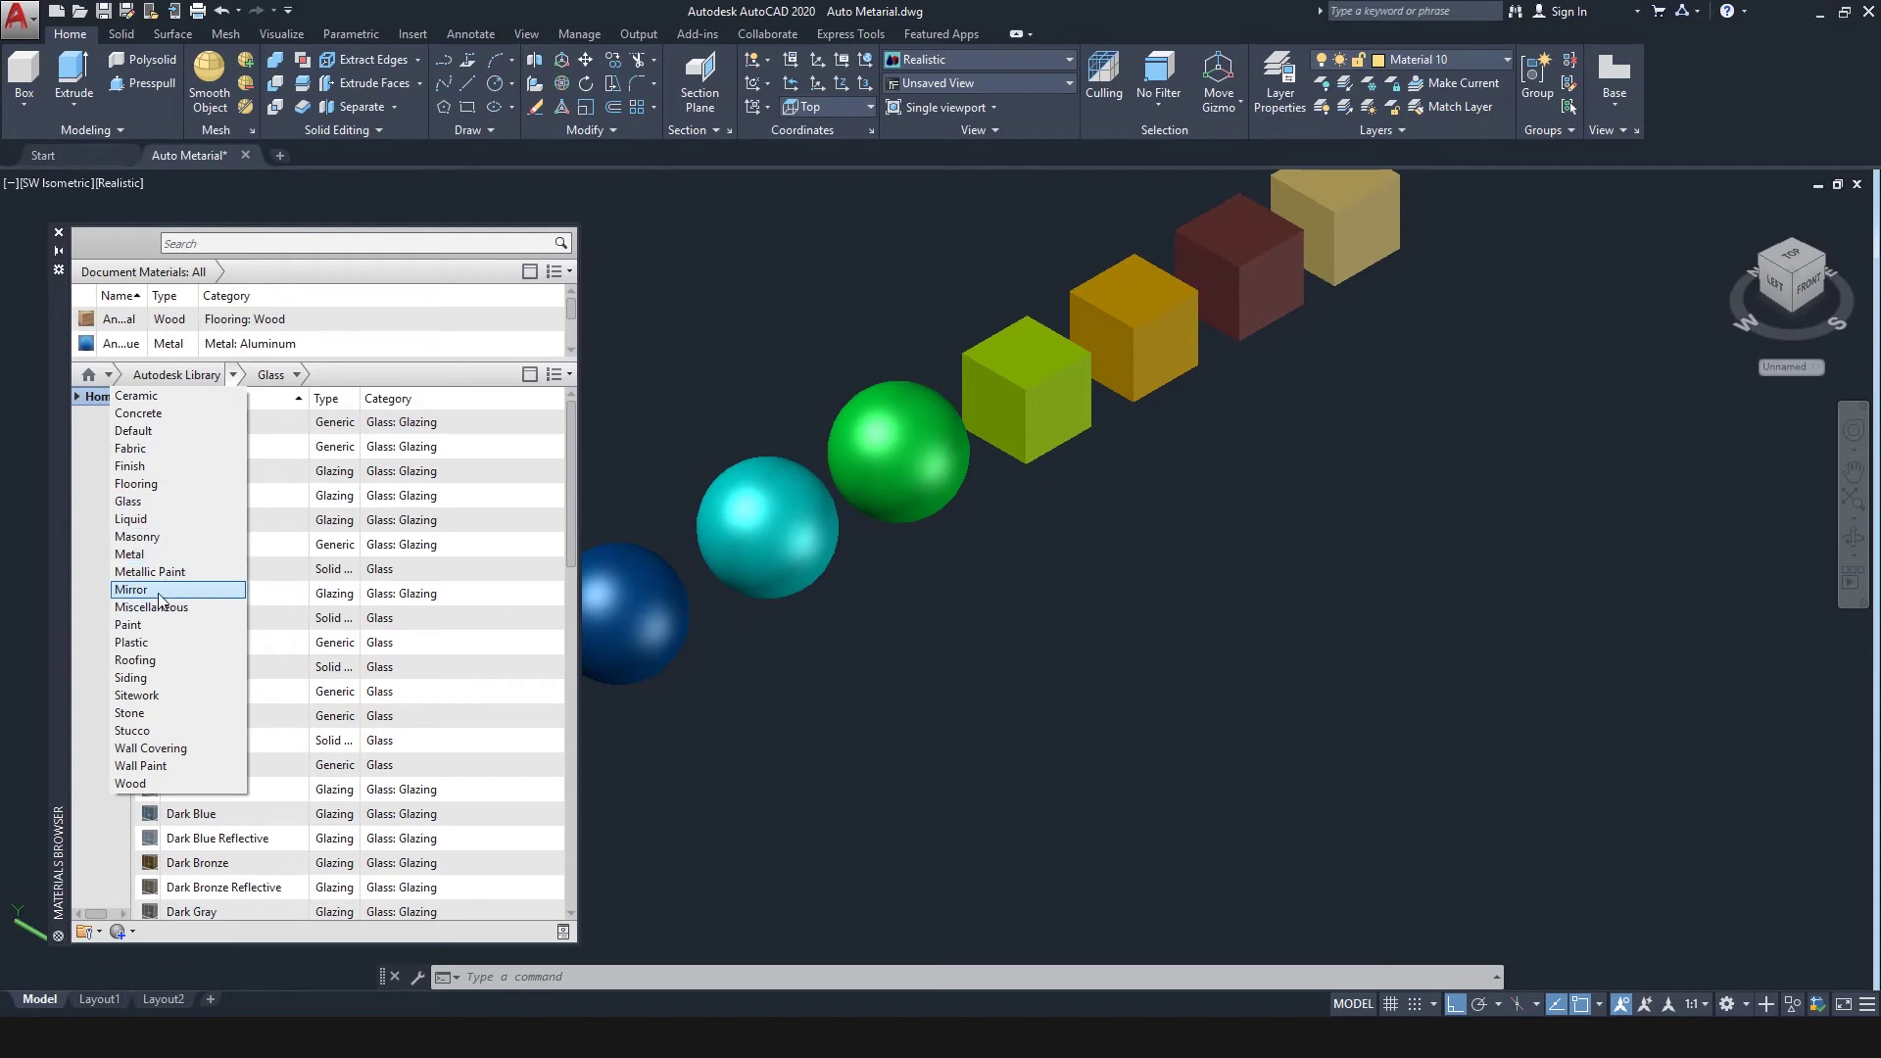
left_click(164, 661)
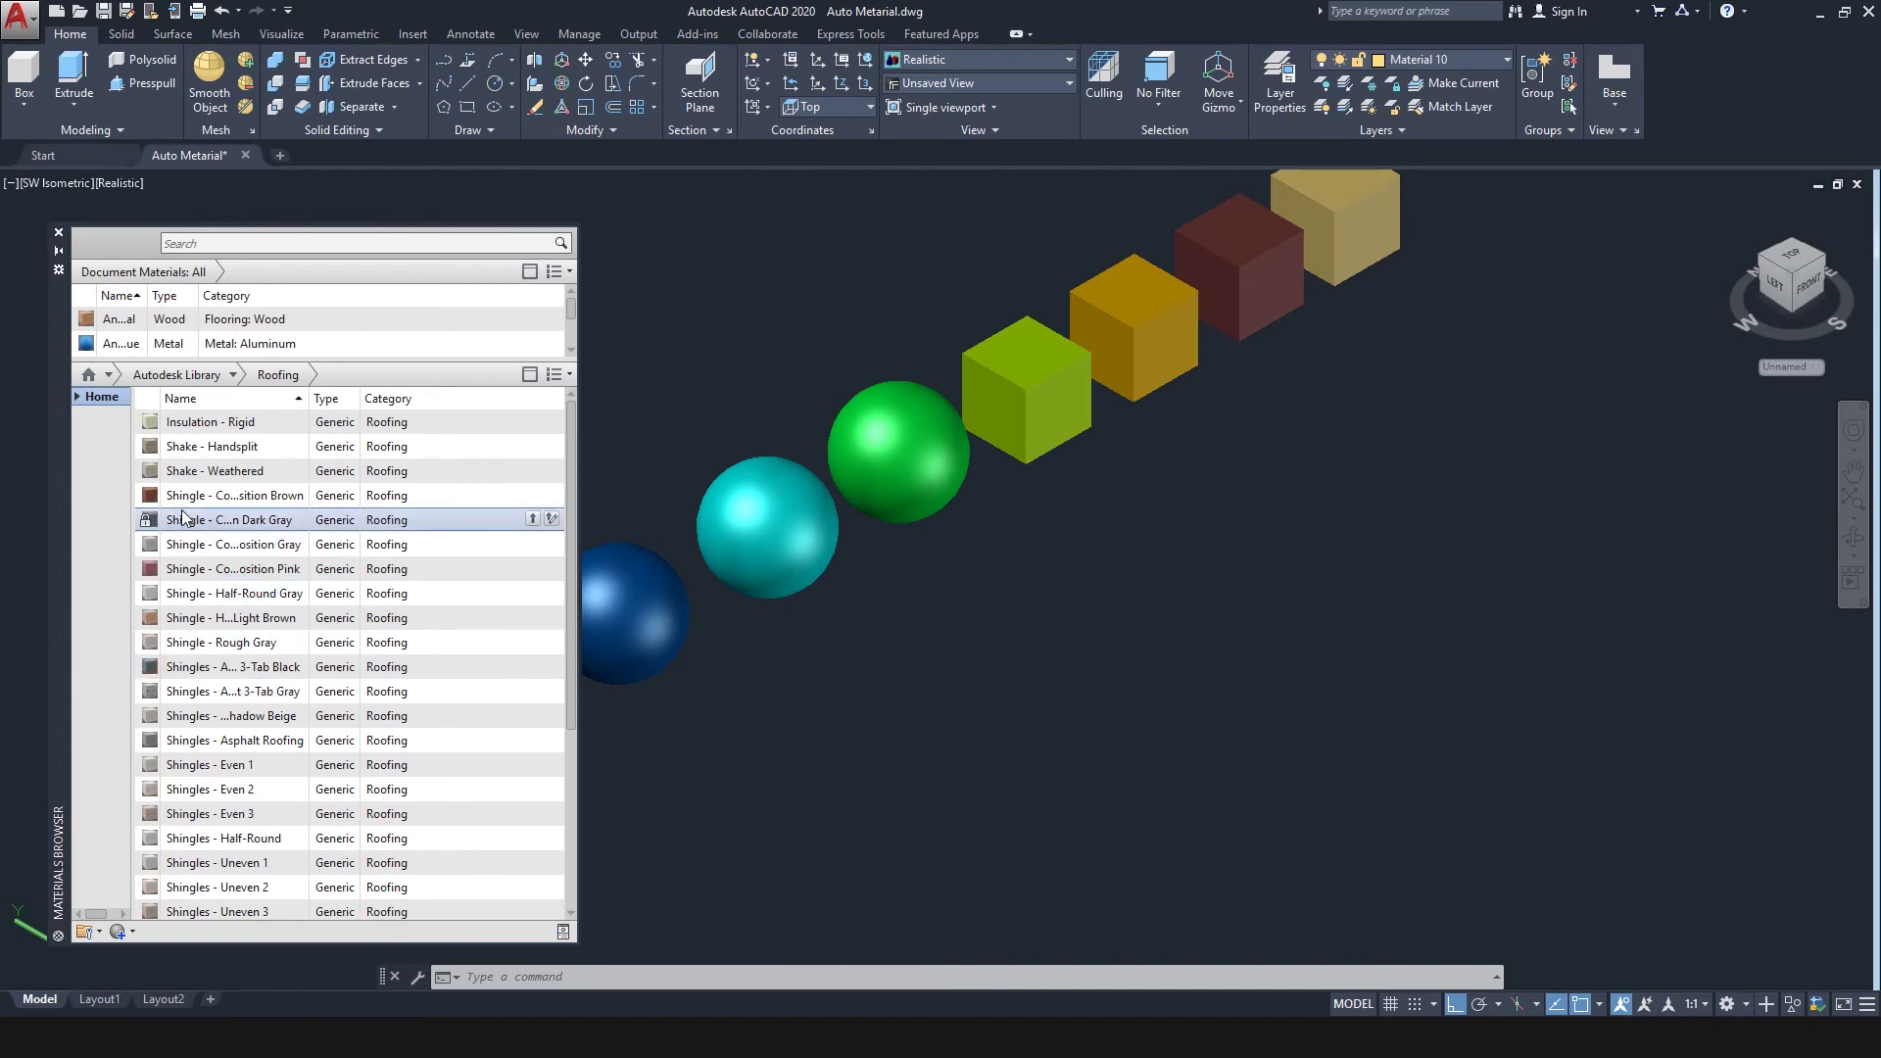
scroll(340, 544, "down", 4)
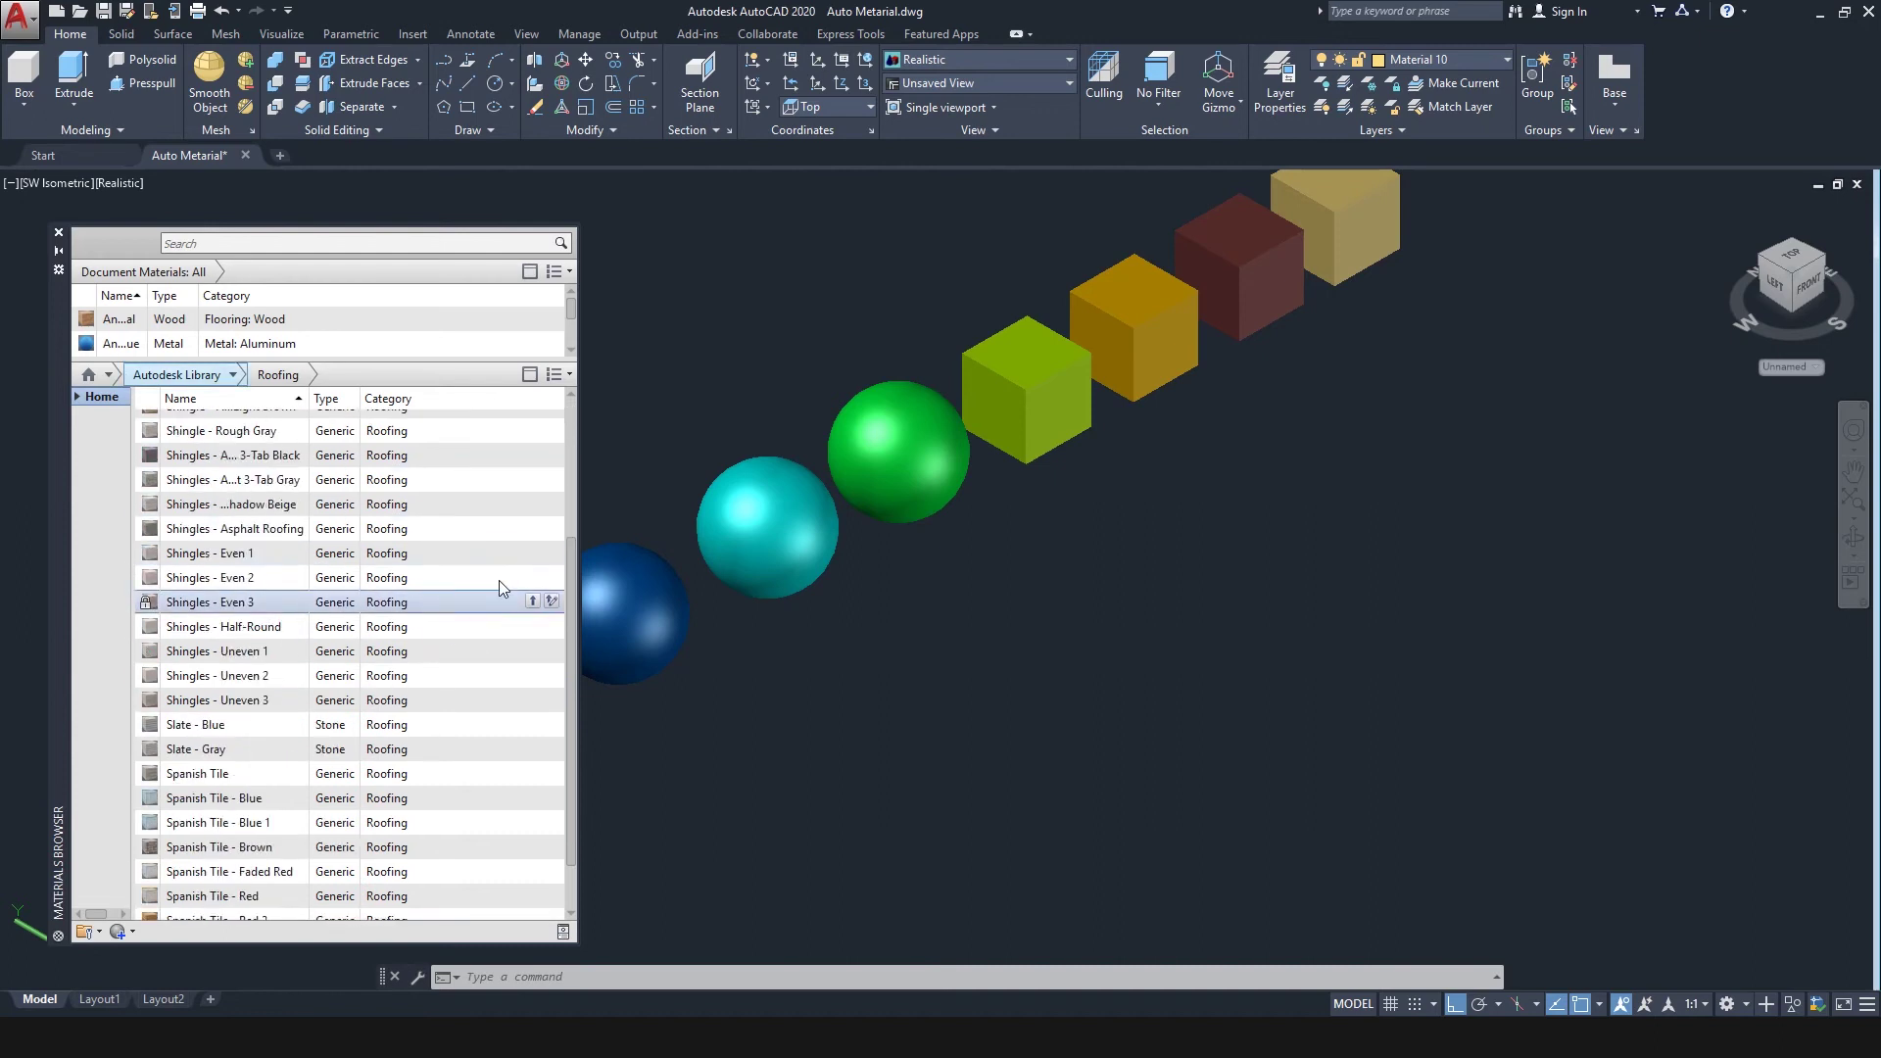
right_click(154, 887)
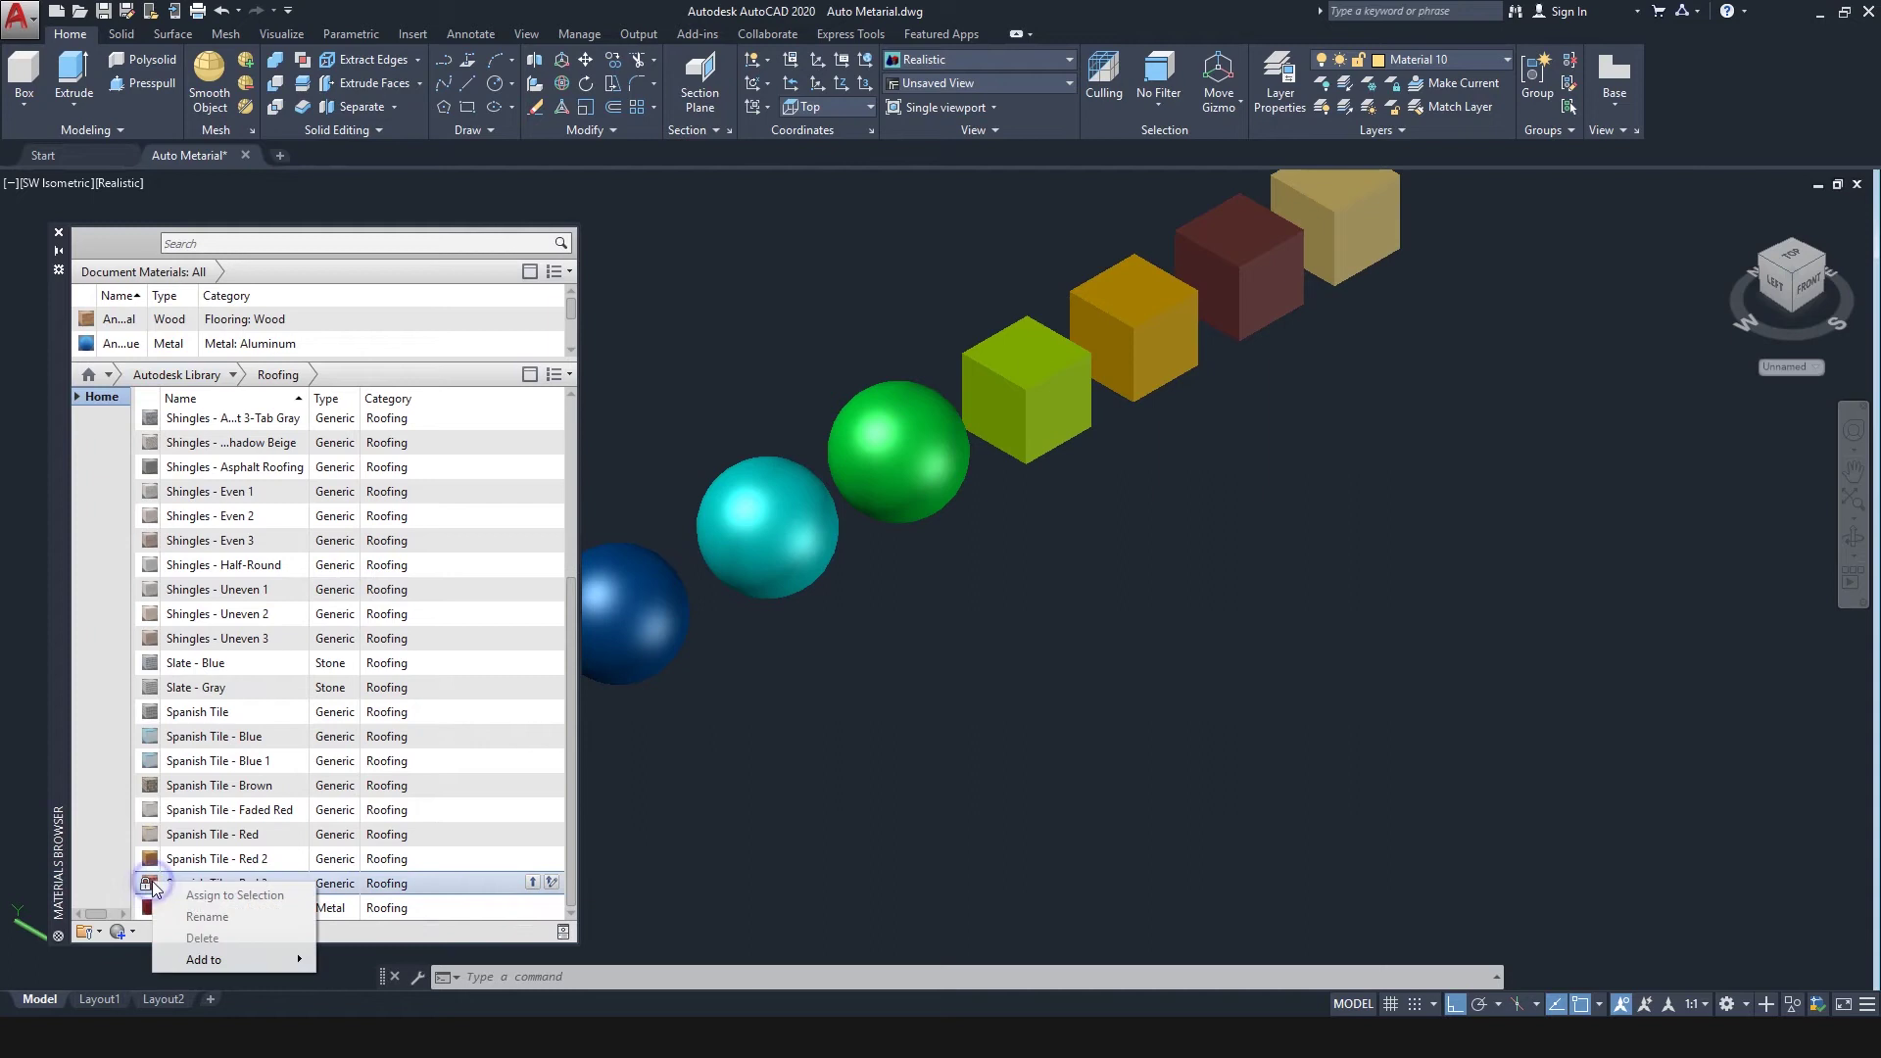
mouse_move(235, 959)
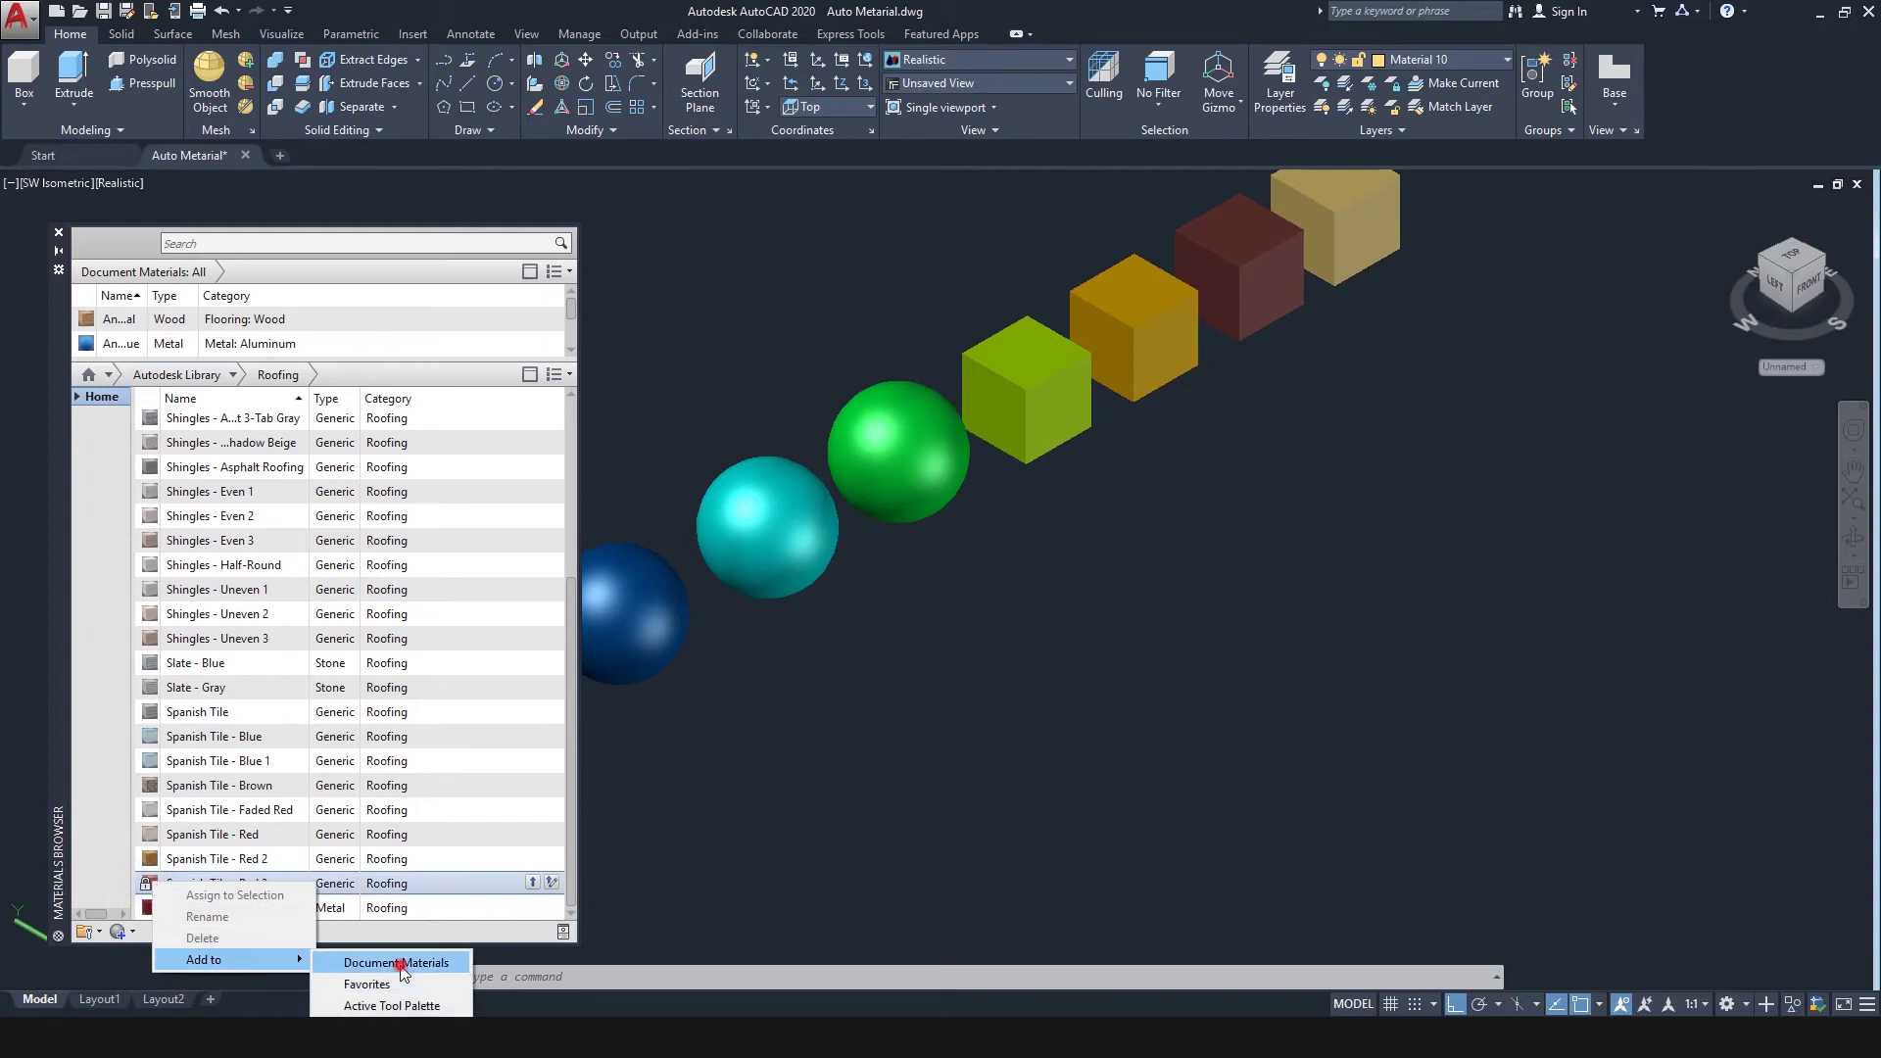
left_click(404, 982)
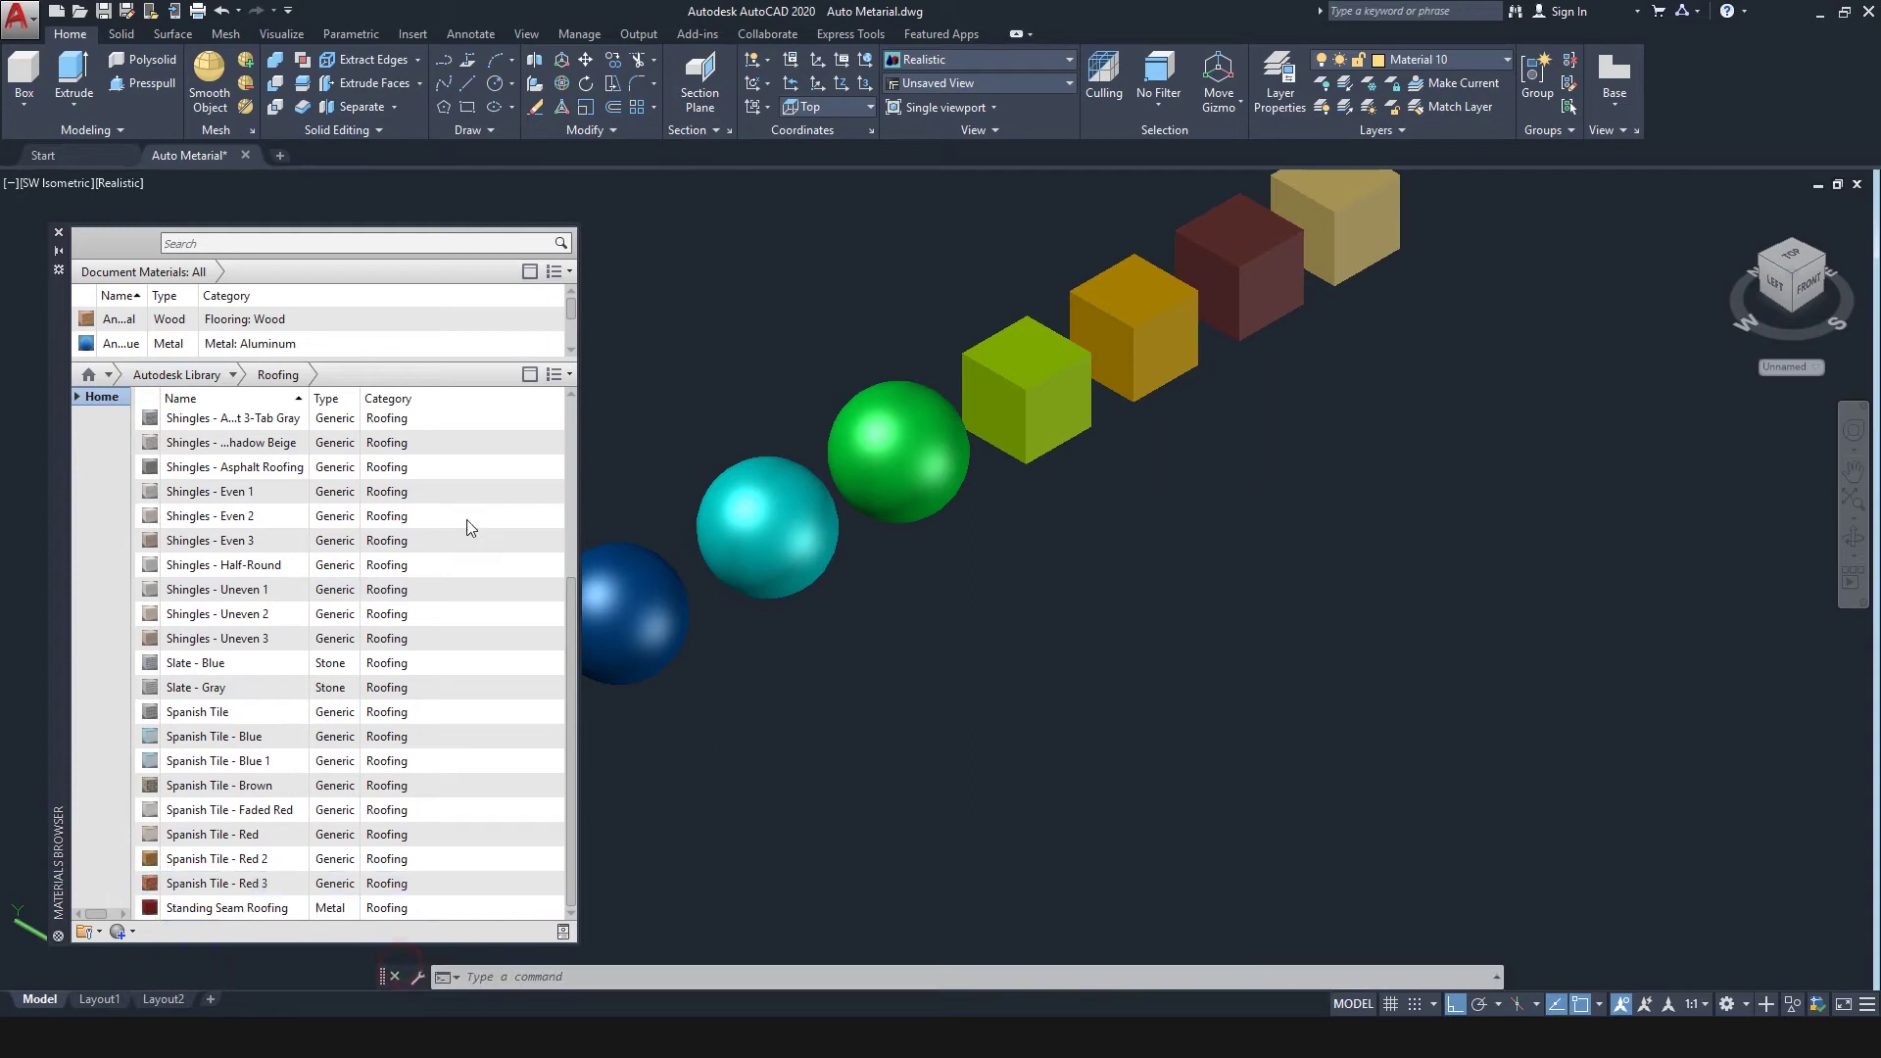
Step: Show the library's Stone category and add Riverstone - Blue to the document materials
left_click(232, 374)
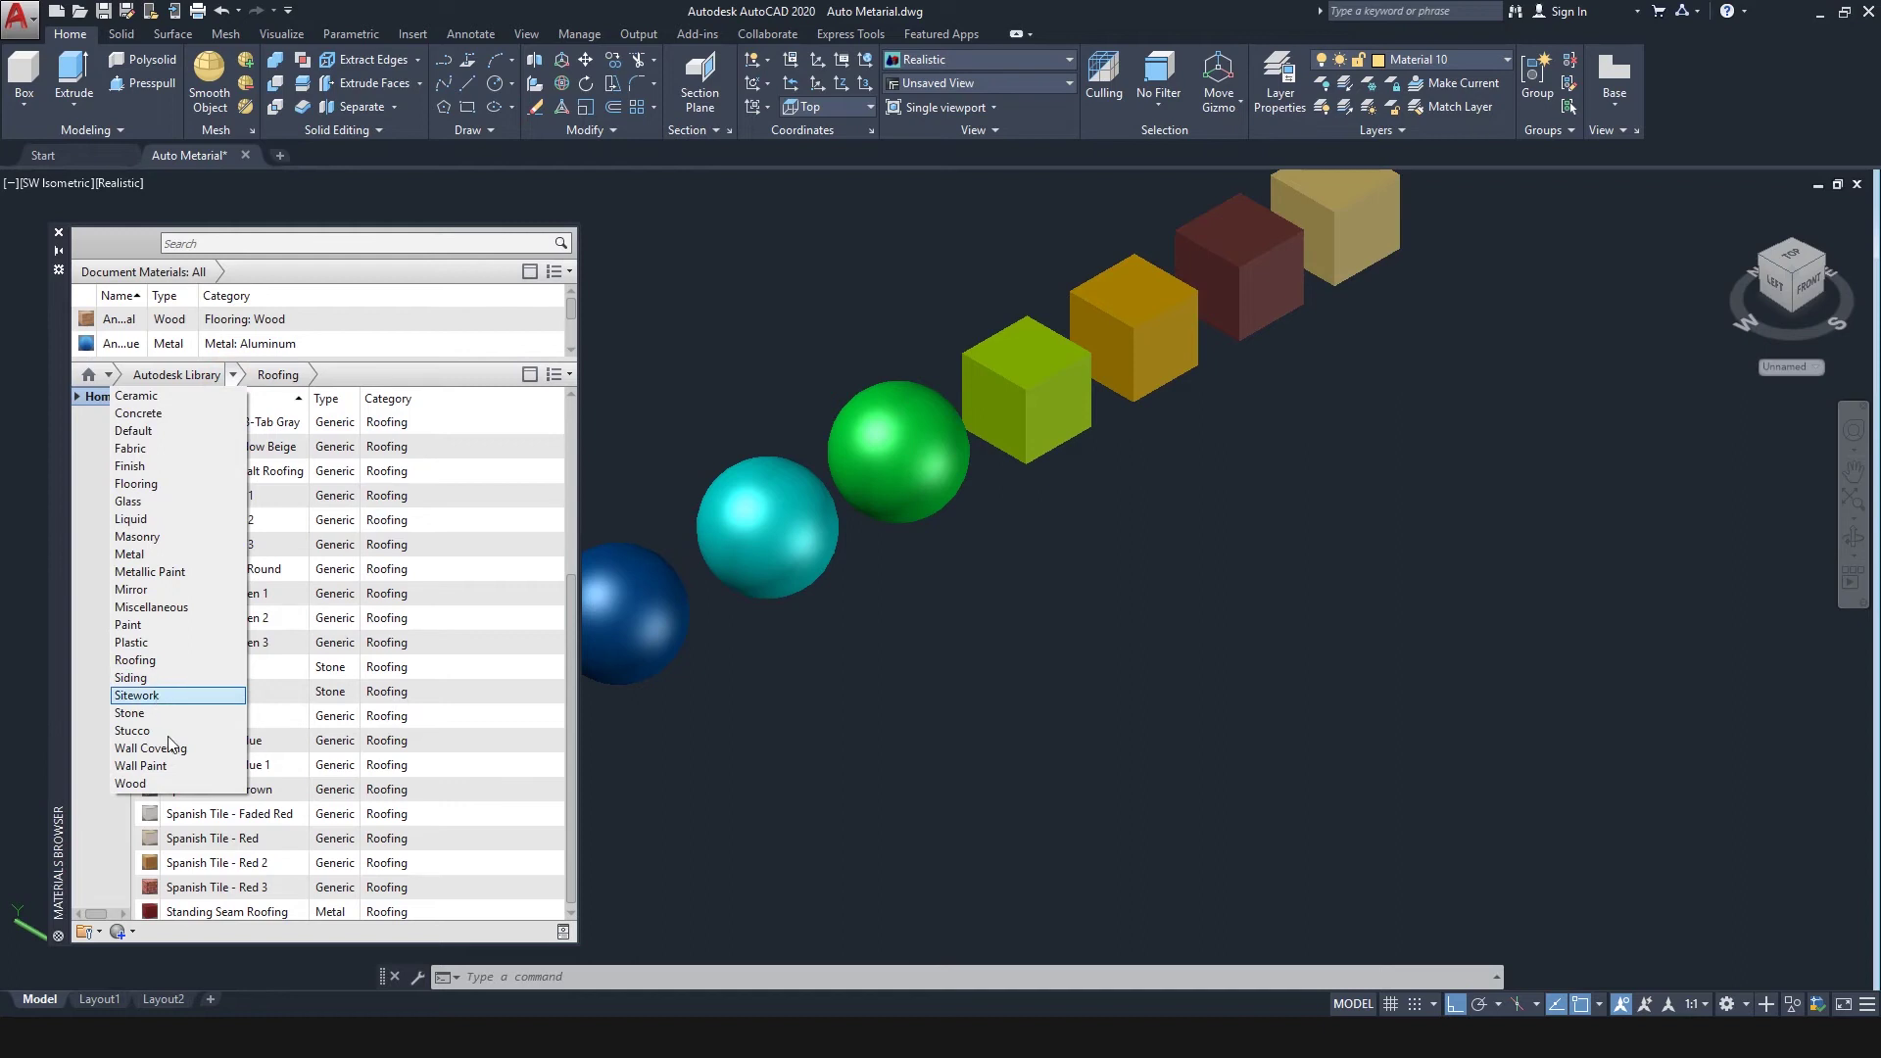
left_click(147, 714)
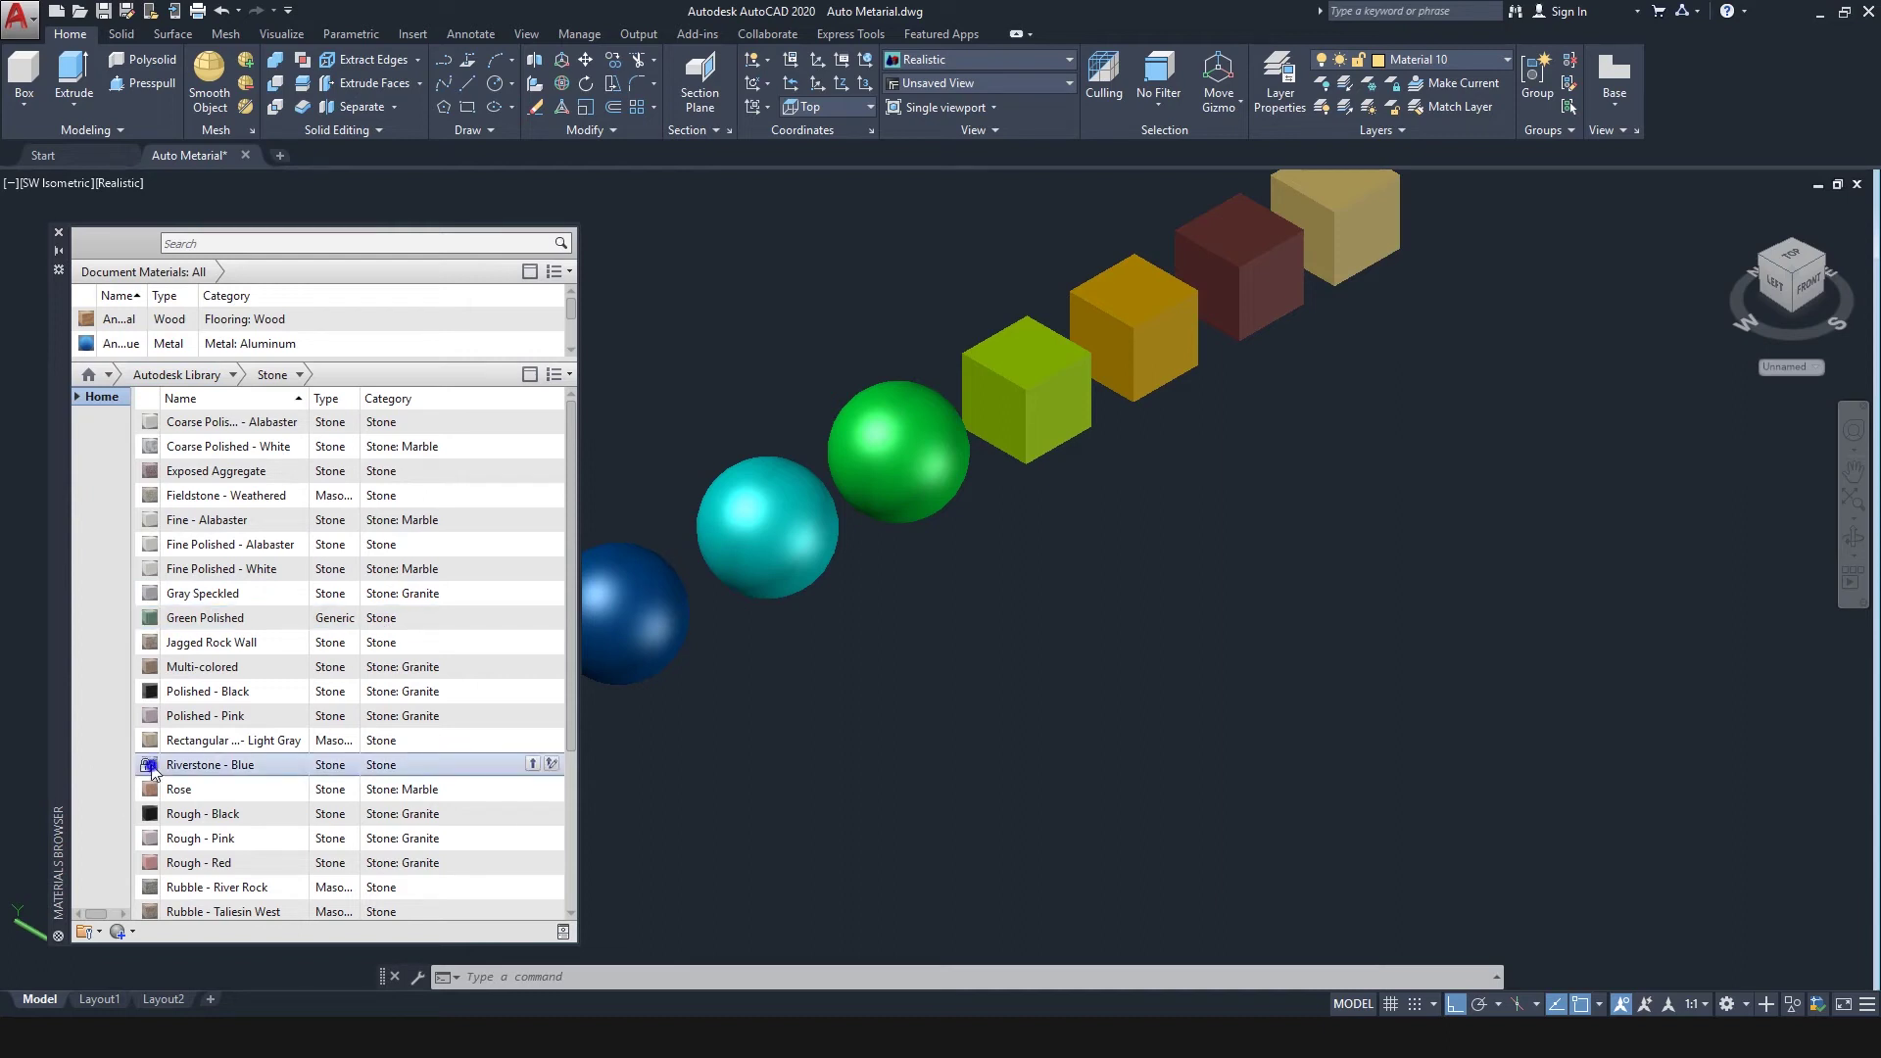
right_click(152, 771)
mouse_move(247, 844)
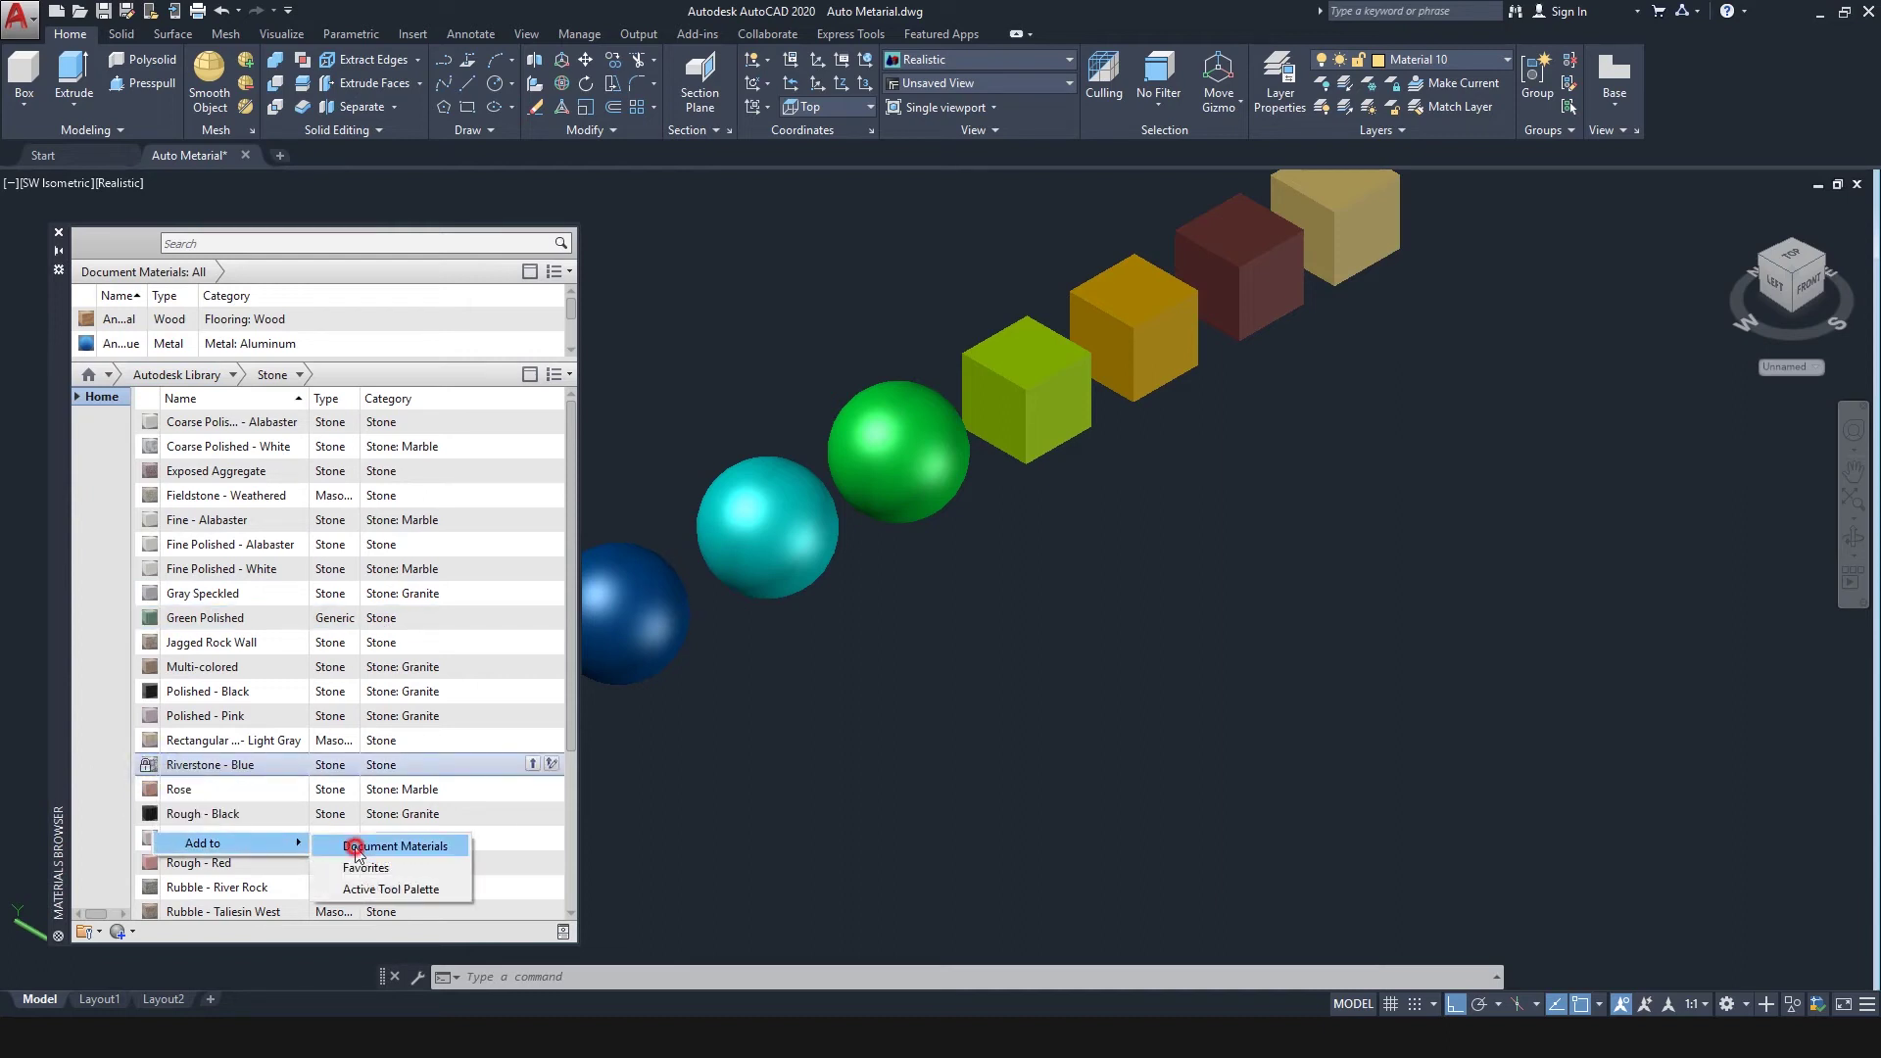
left_click(356, 848)
Step: Show the library's Wood category, add Teak to the document materials, and close the materials browser
left_click(230, 377)
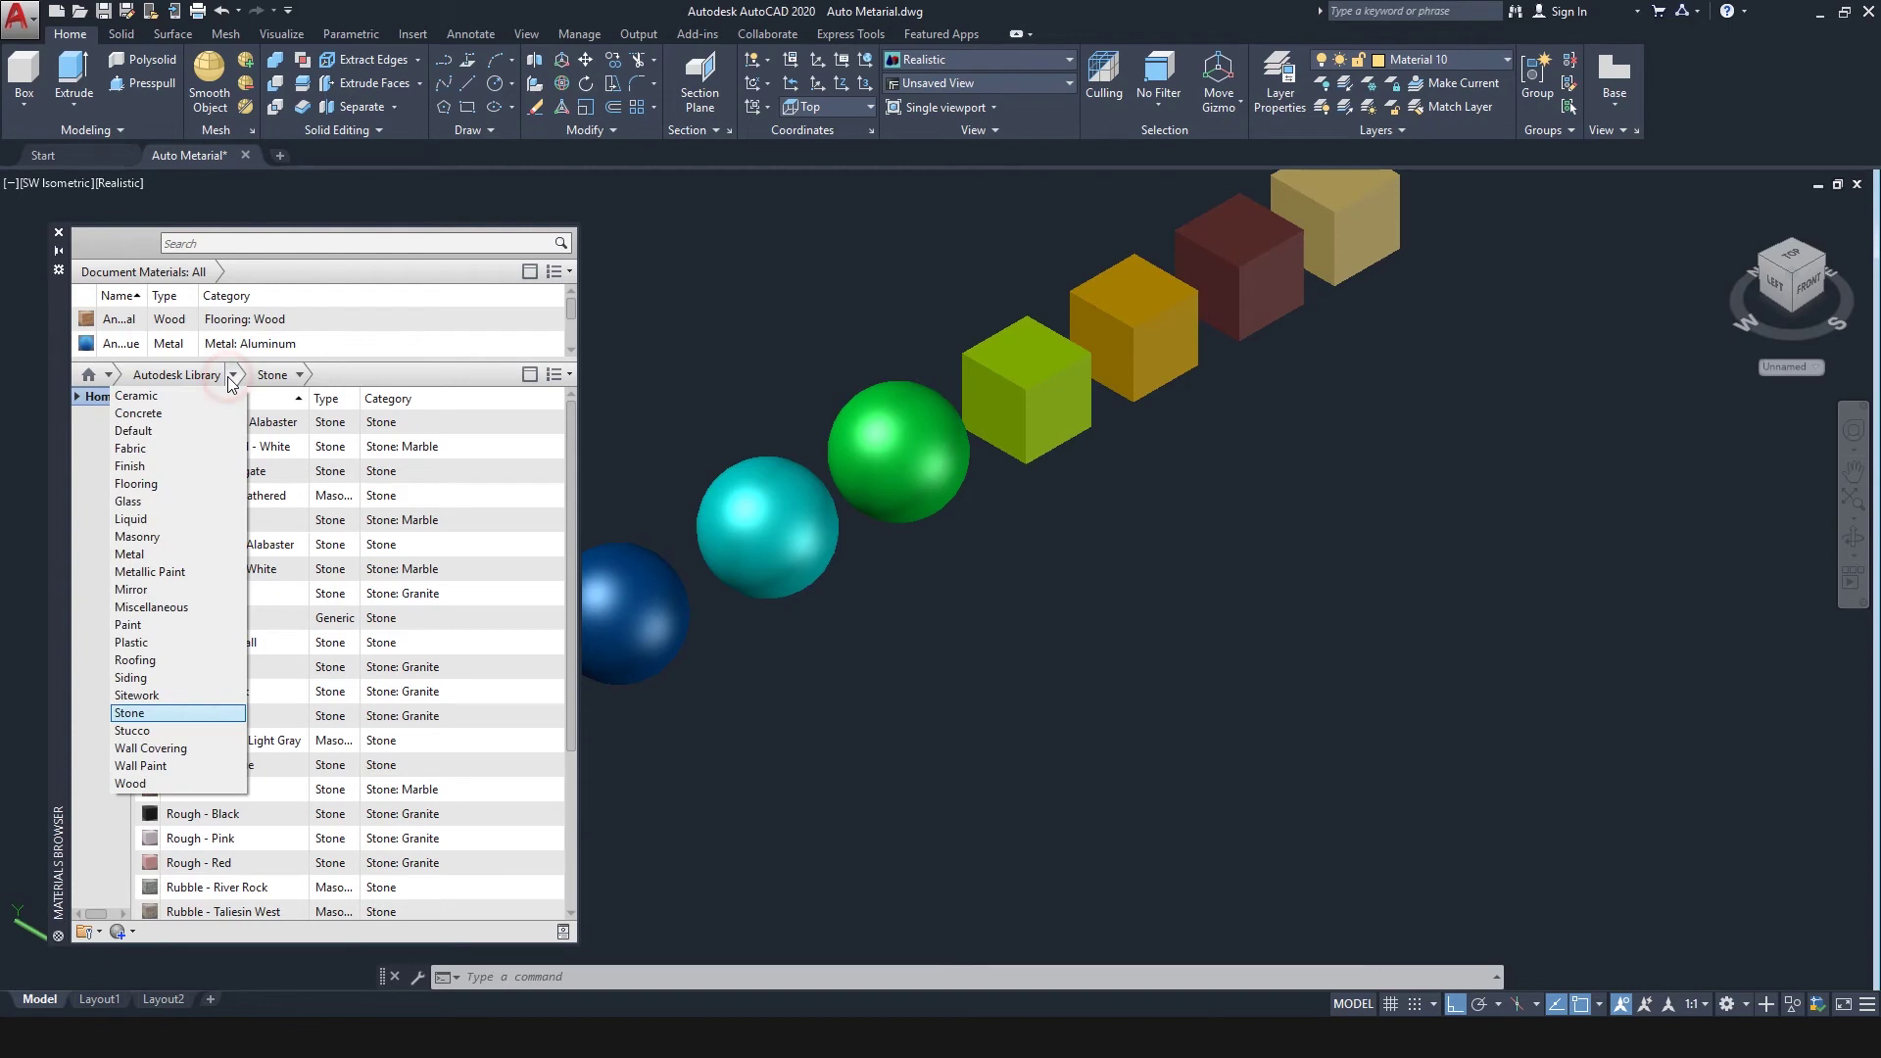
left_click(138, 784)
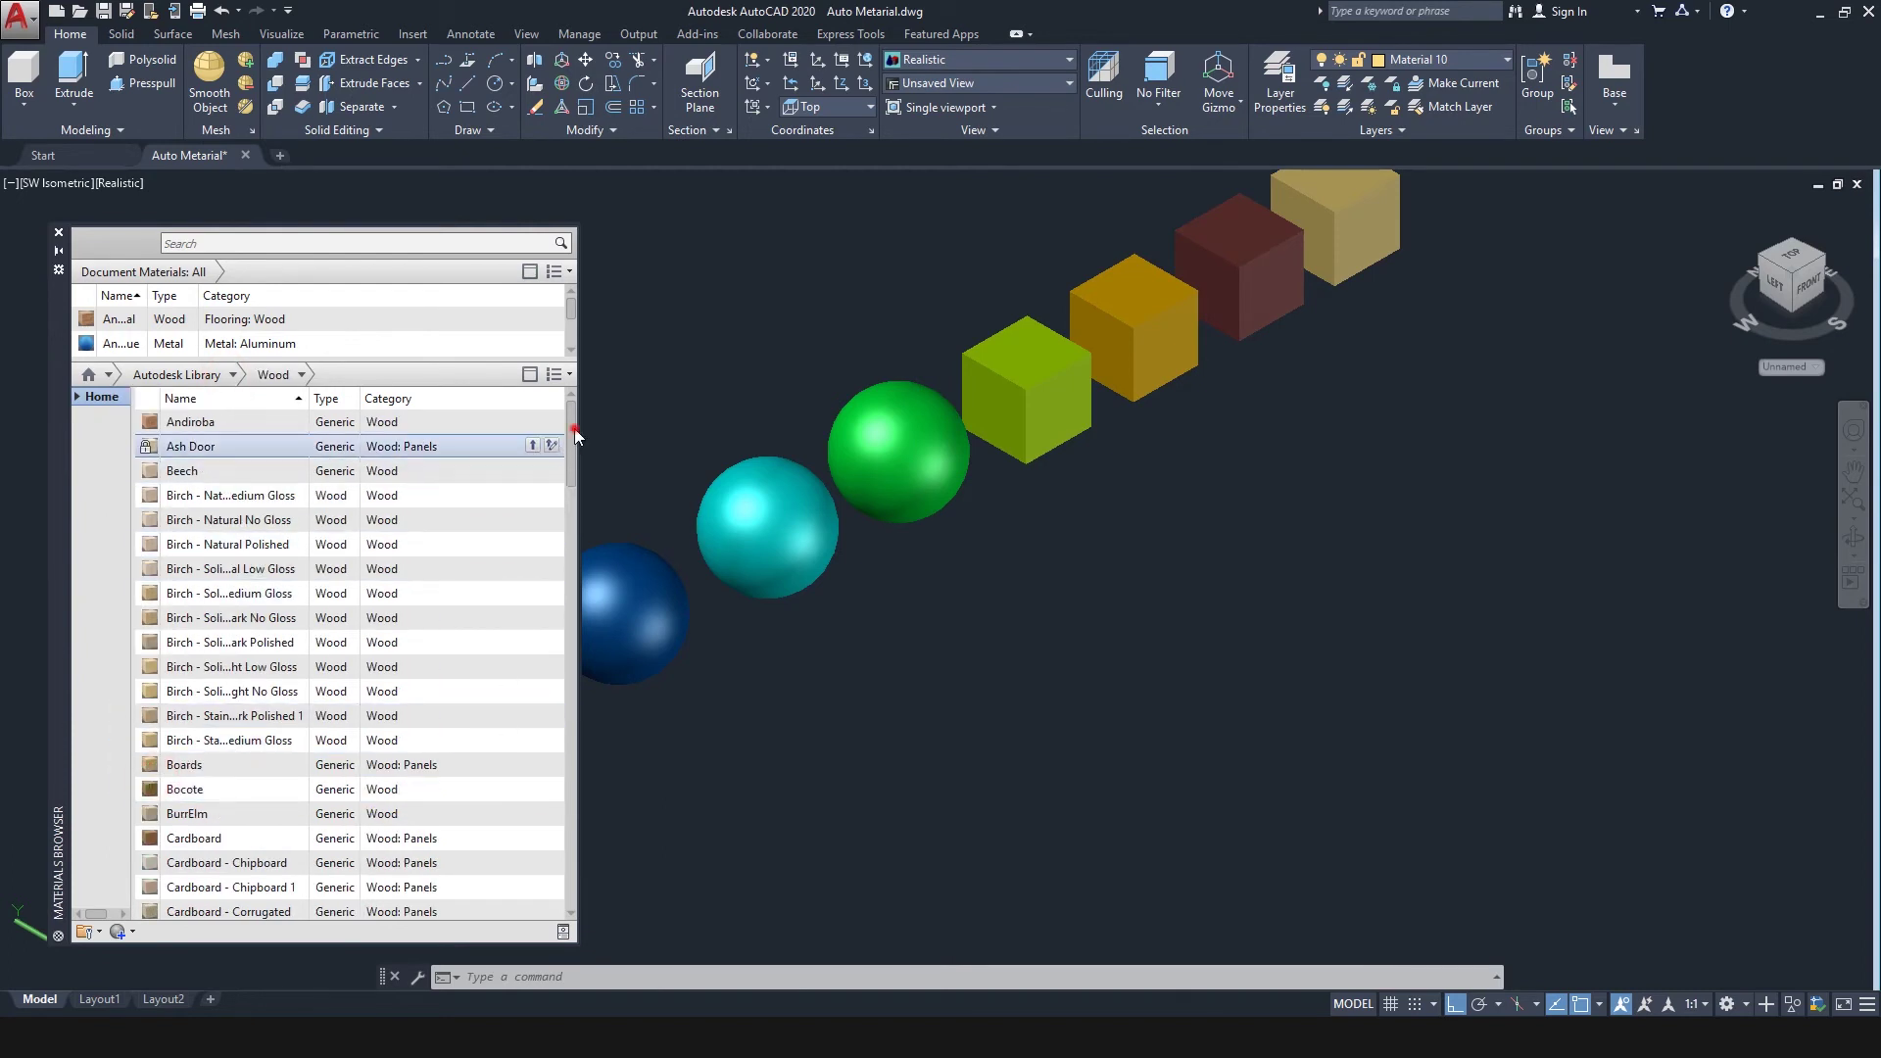
scroll(520, 627, "down", 20)
scroll(518, 747, "down", 3)
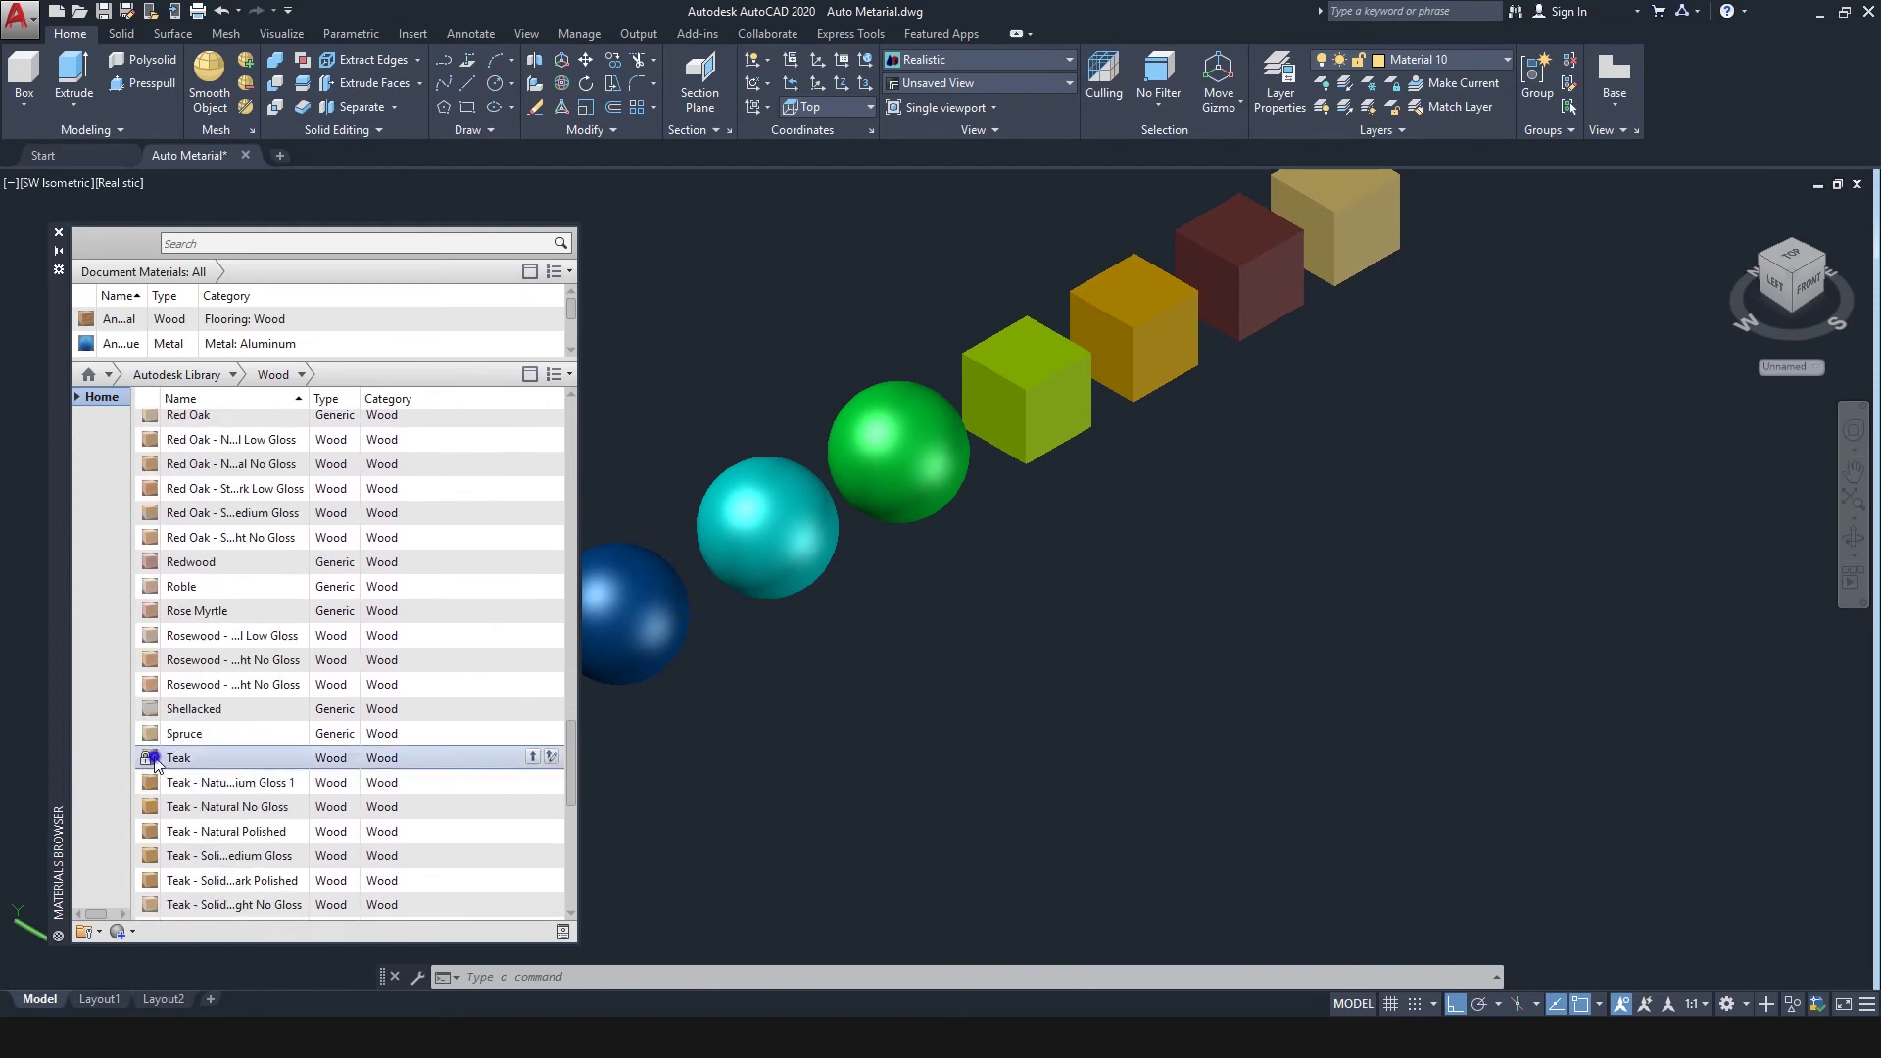
right_click(155, 765)
mouse_move(210, 836)
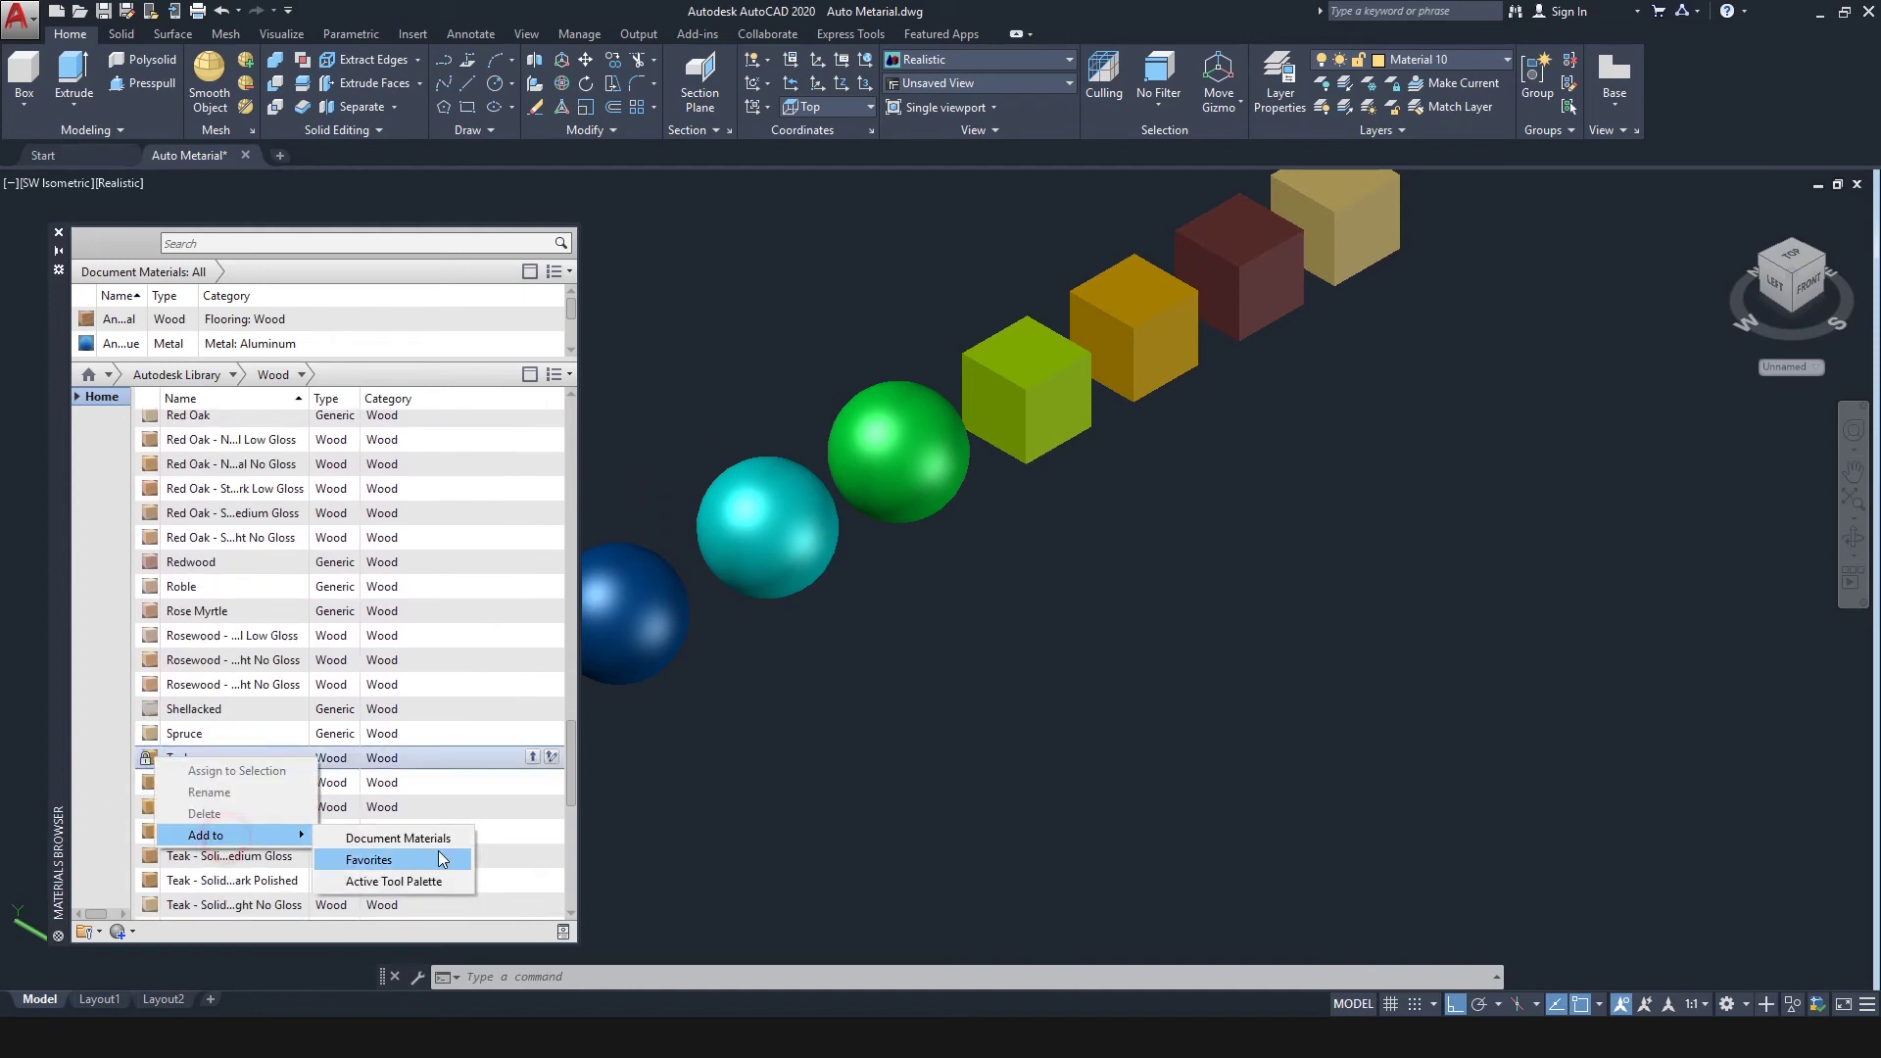
left_click(412, 835)
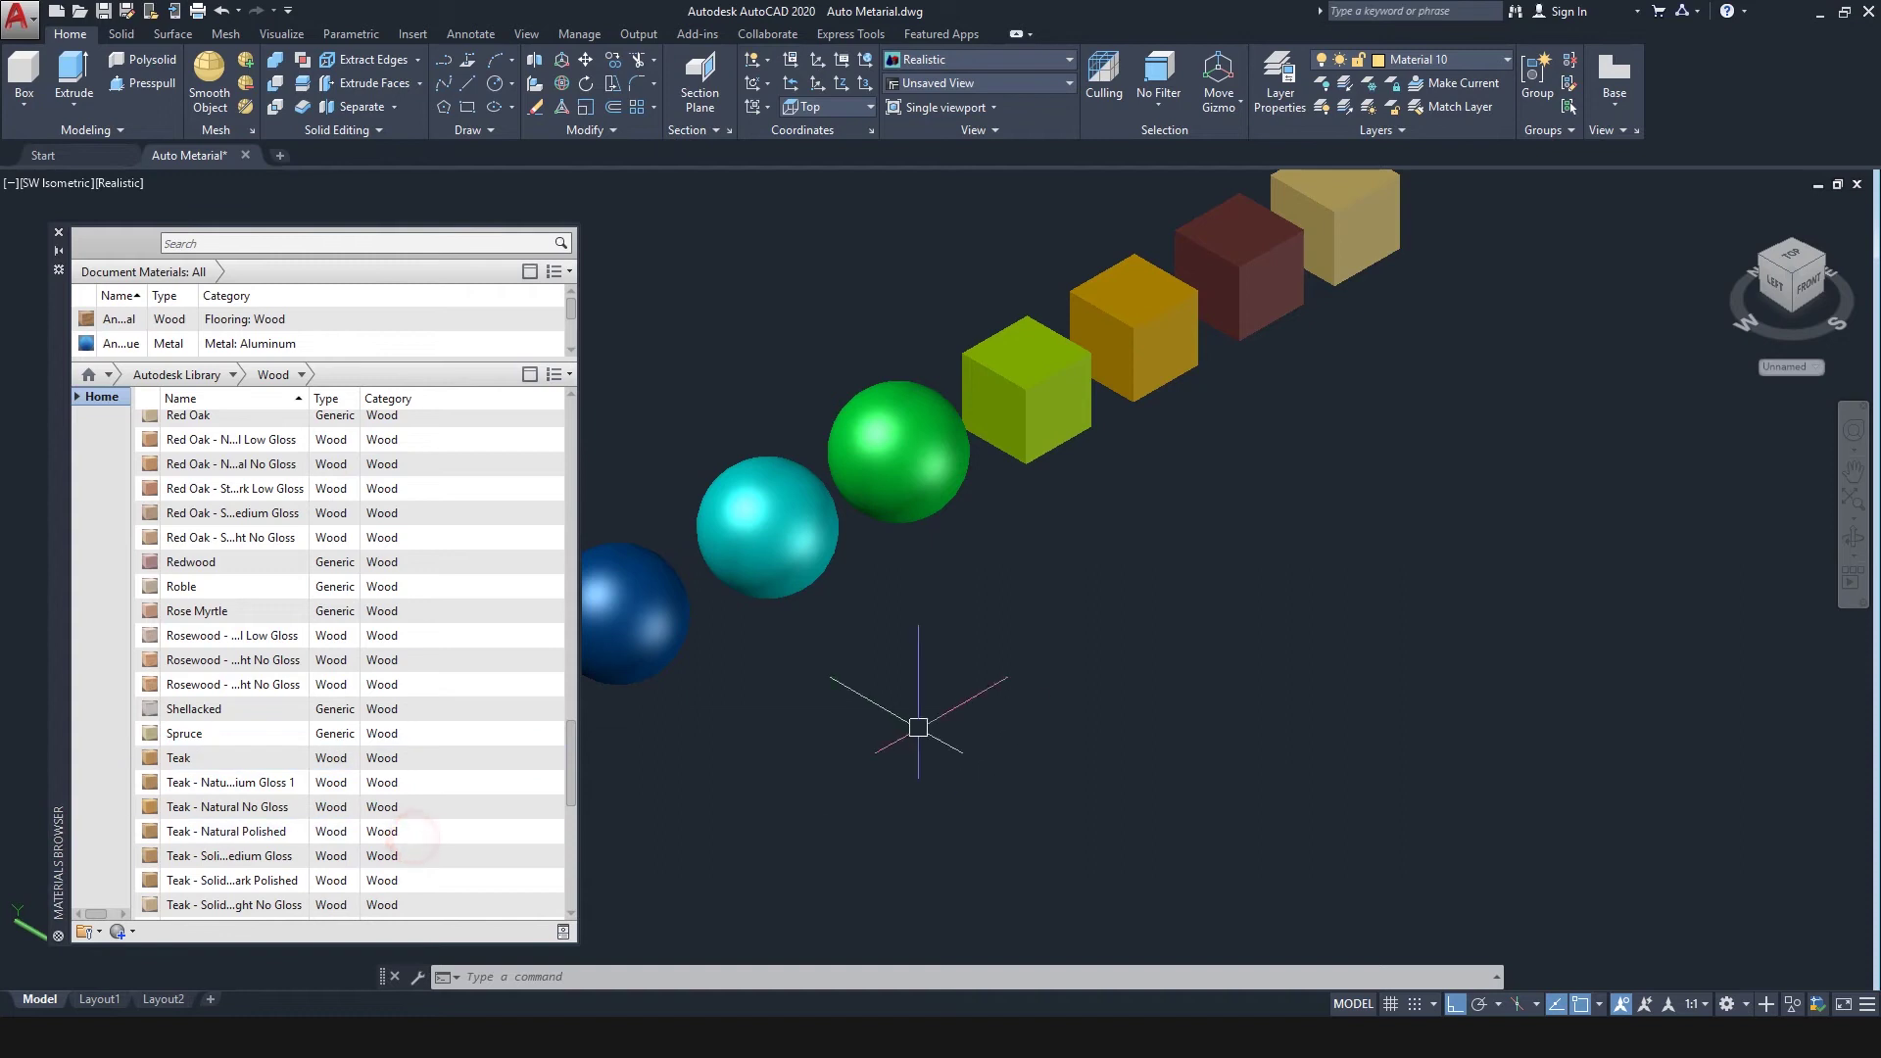
left_click(56, 233)
Step: Use MATERIALATTACH to attach Anodized - Blue to layer Material 1, Anodized - Red to Material 2 and Iron Gray to Material 3
type("MATER")
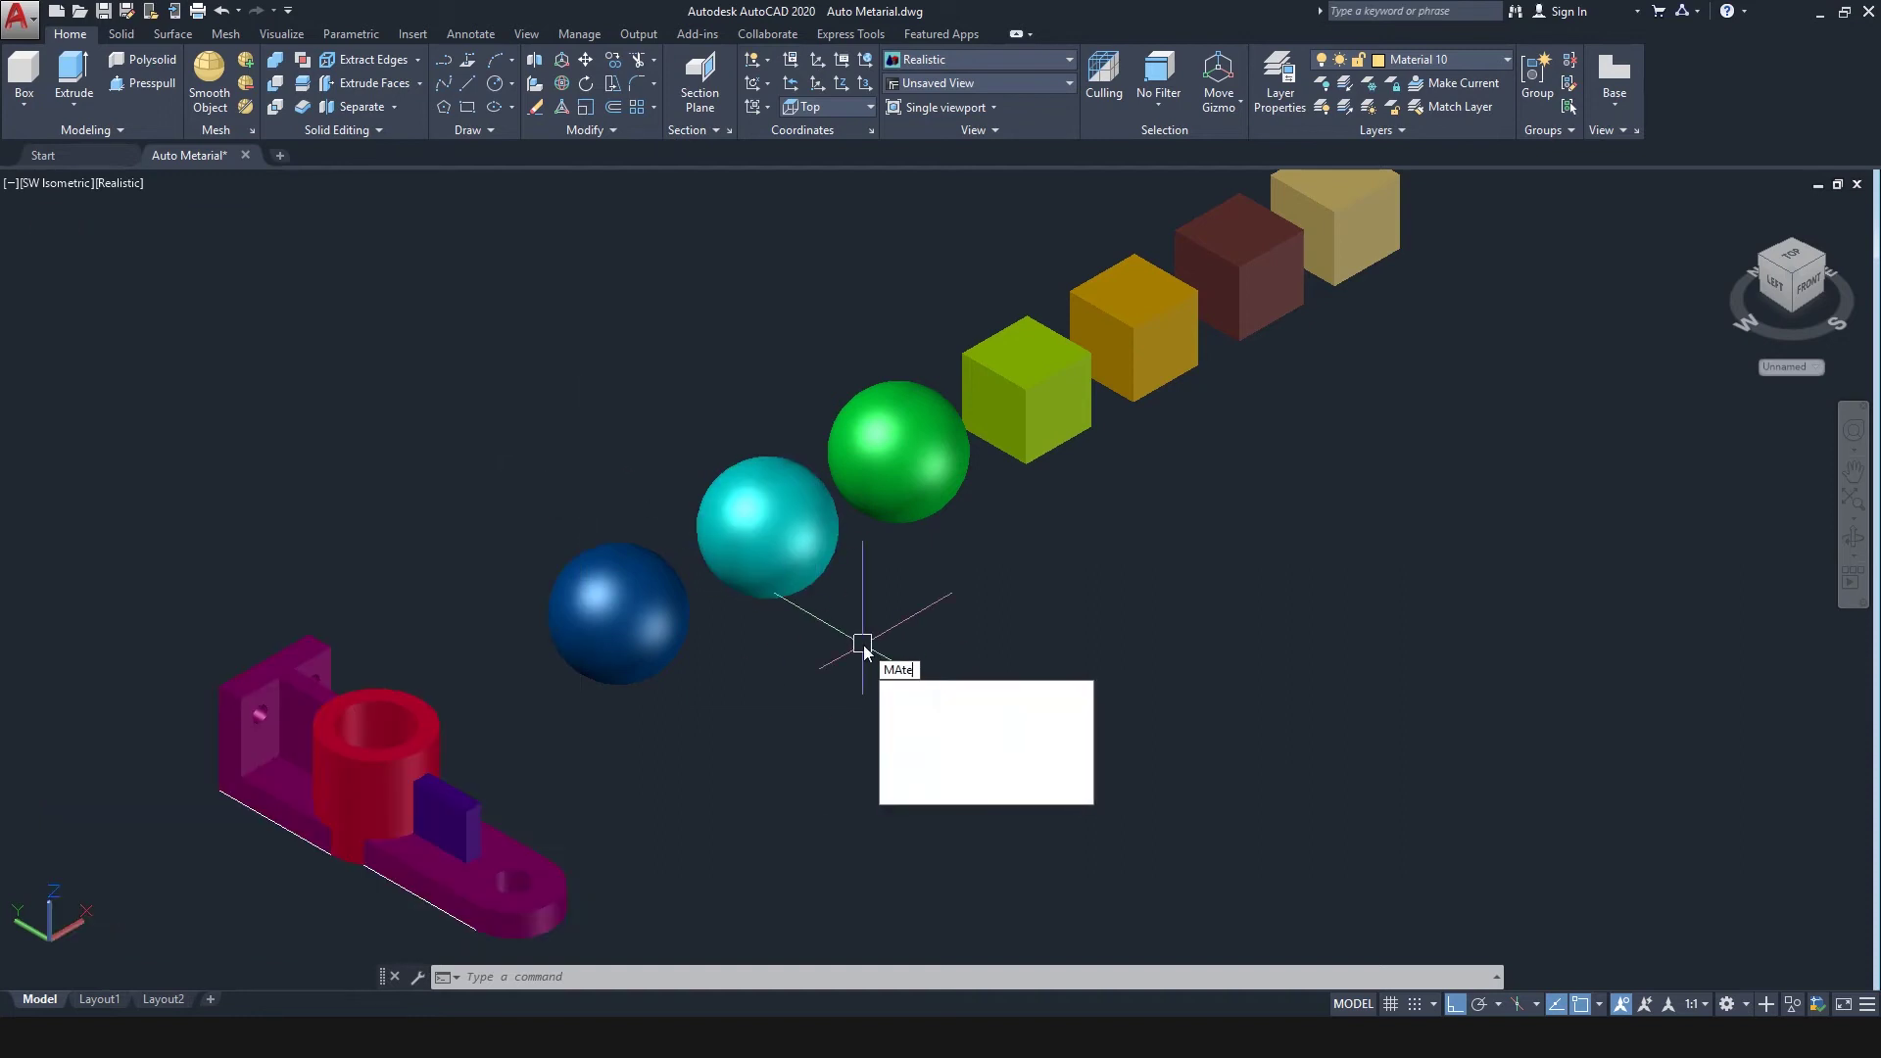
left_click(929, 691)
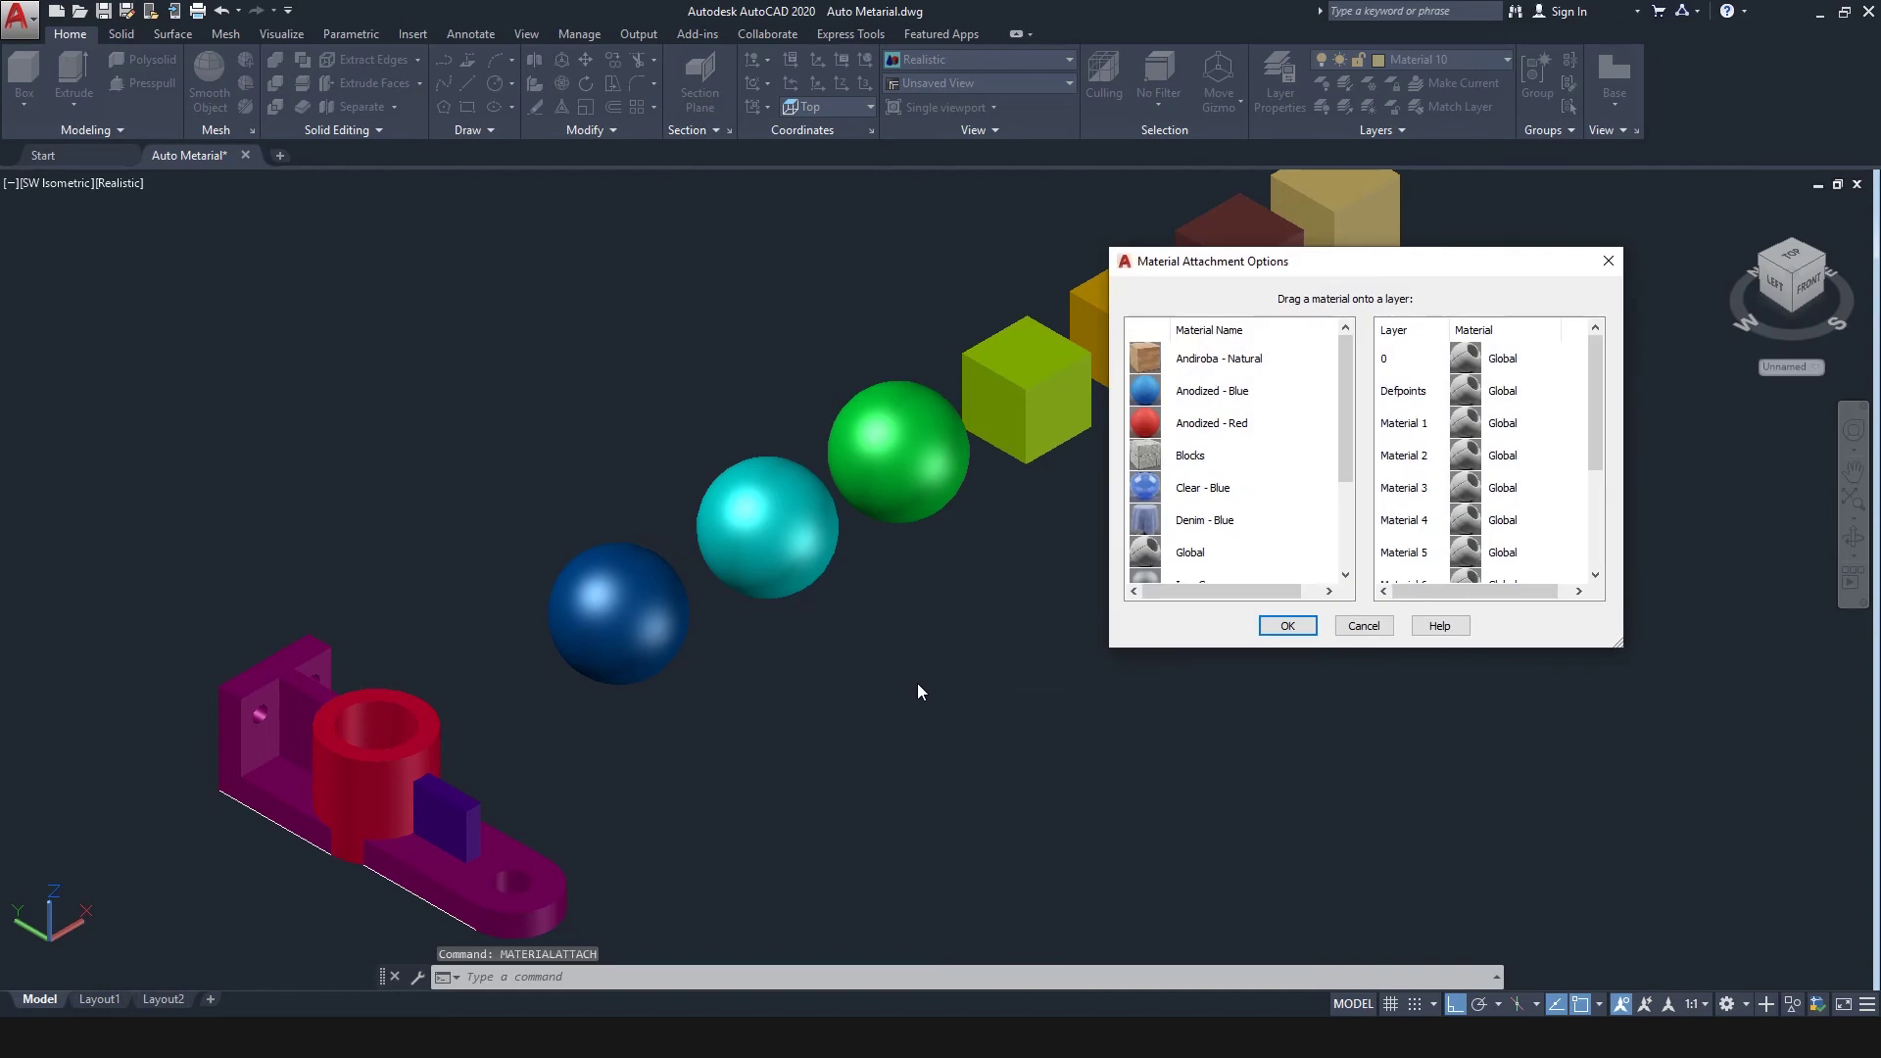
left_click_drag(1360, 269, 1225, 276)
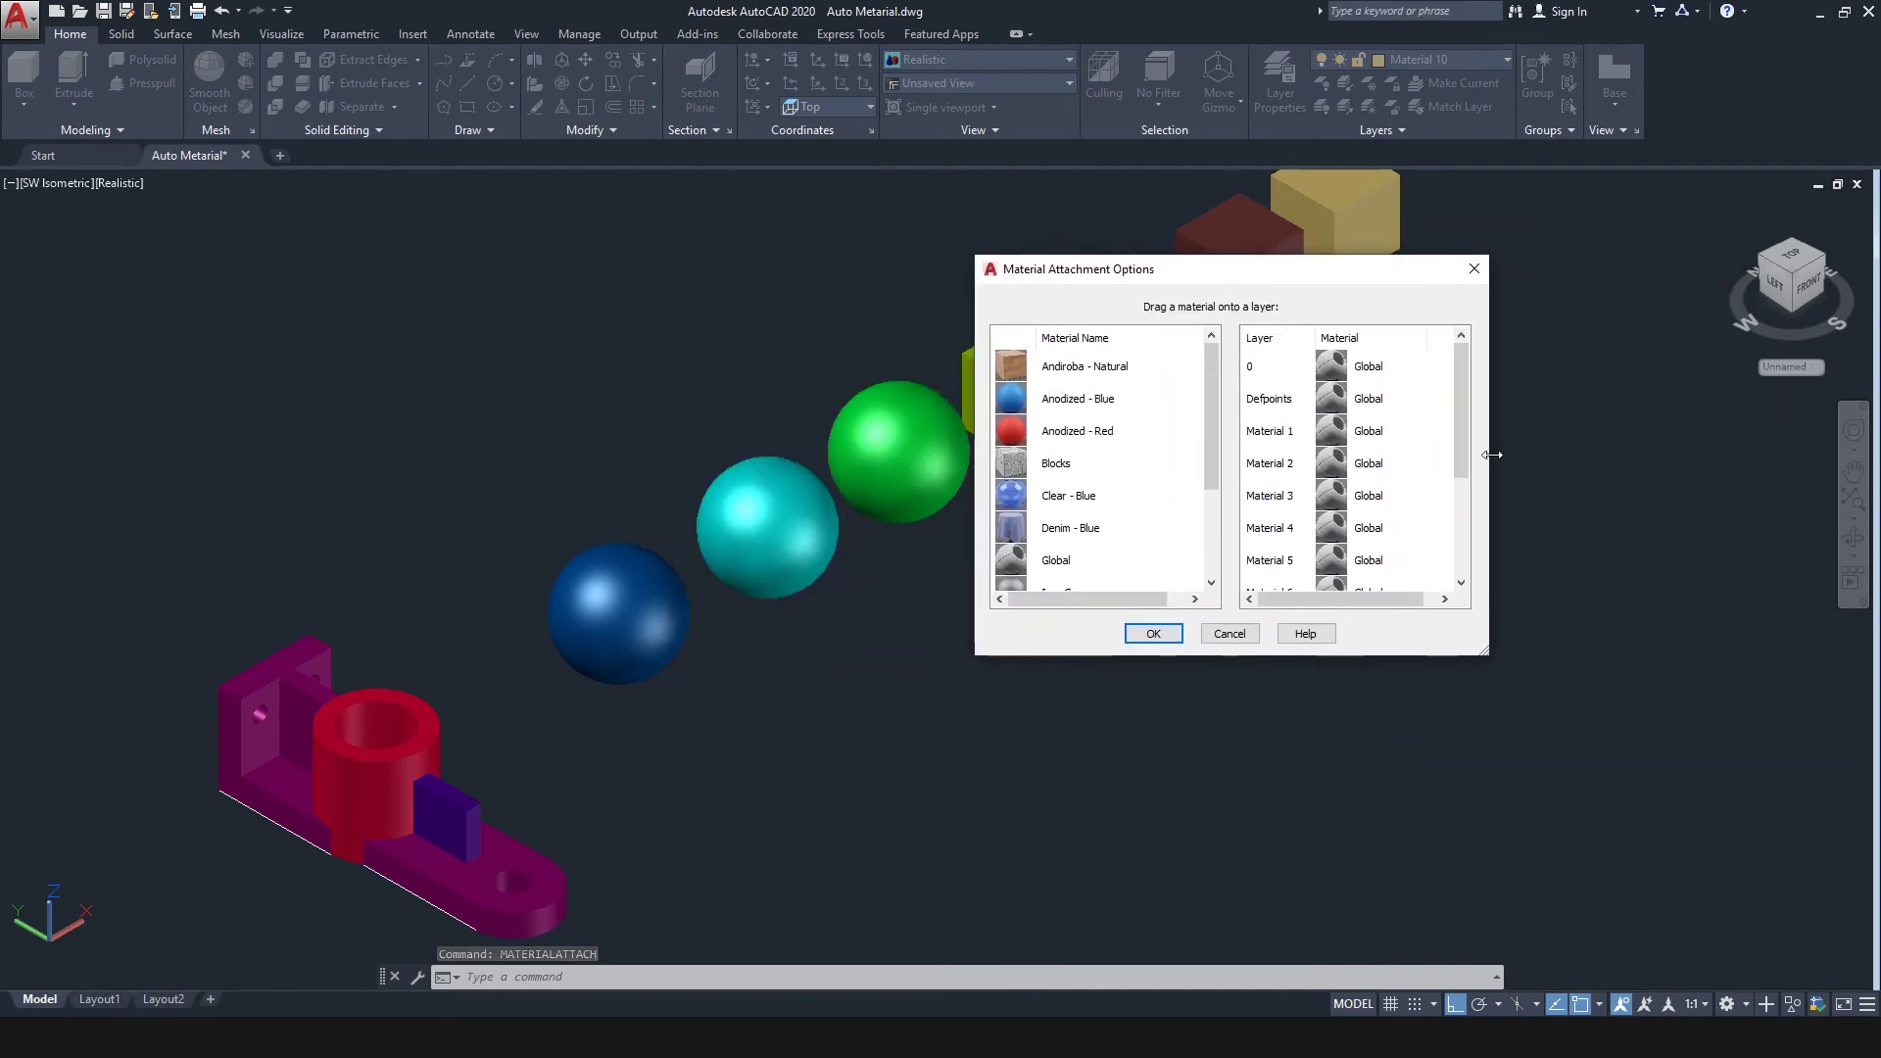
left_click_drag(1487, 658, 1508, 823)
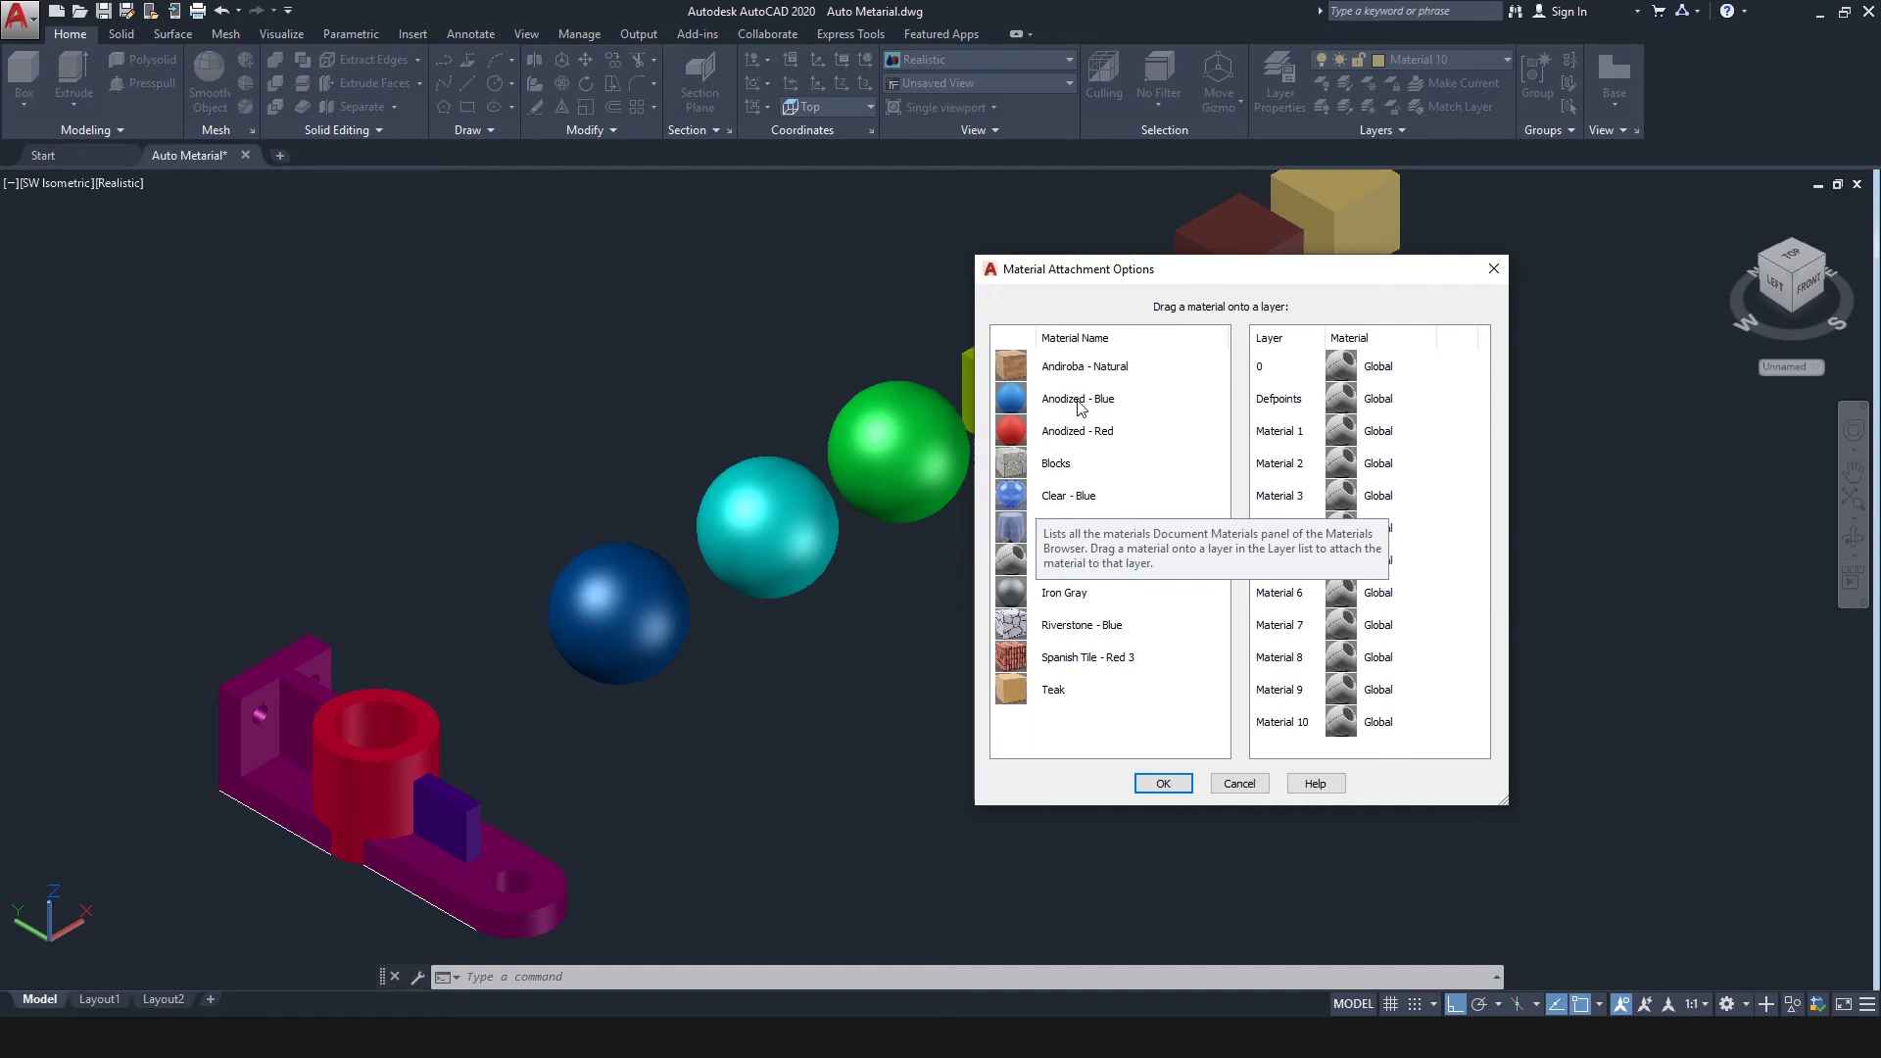
left_click_drag(1012, 410, 1396, 447)
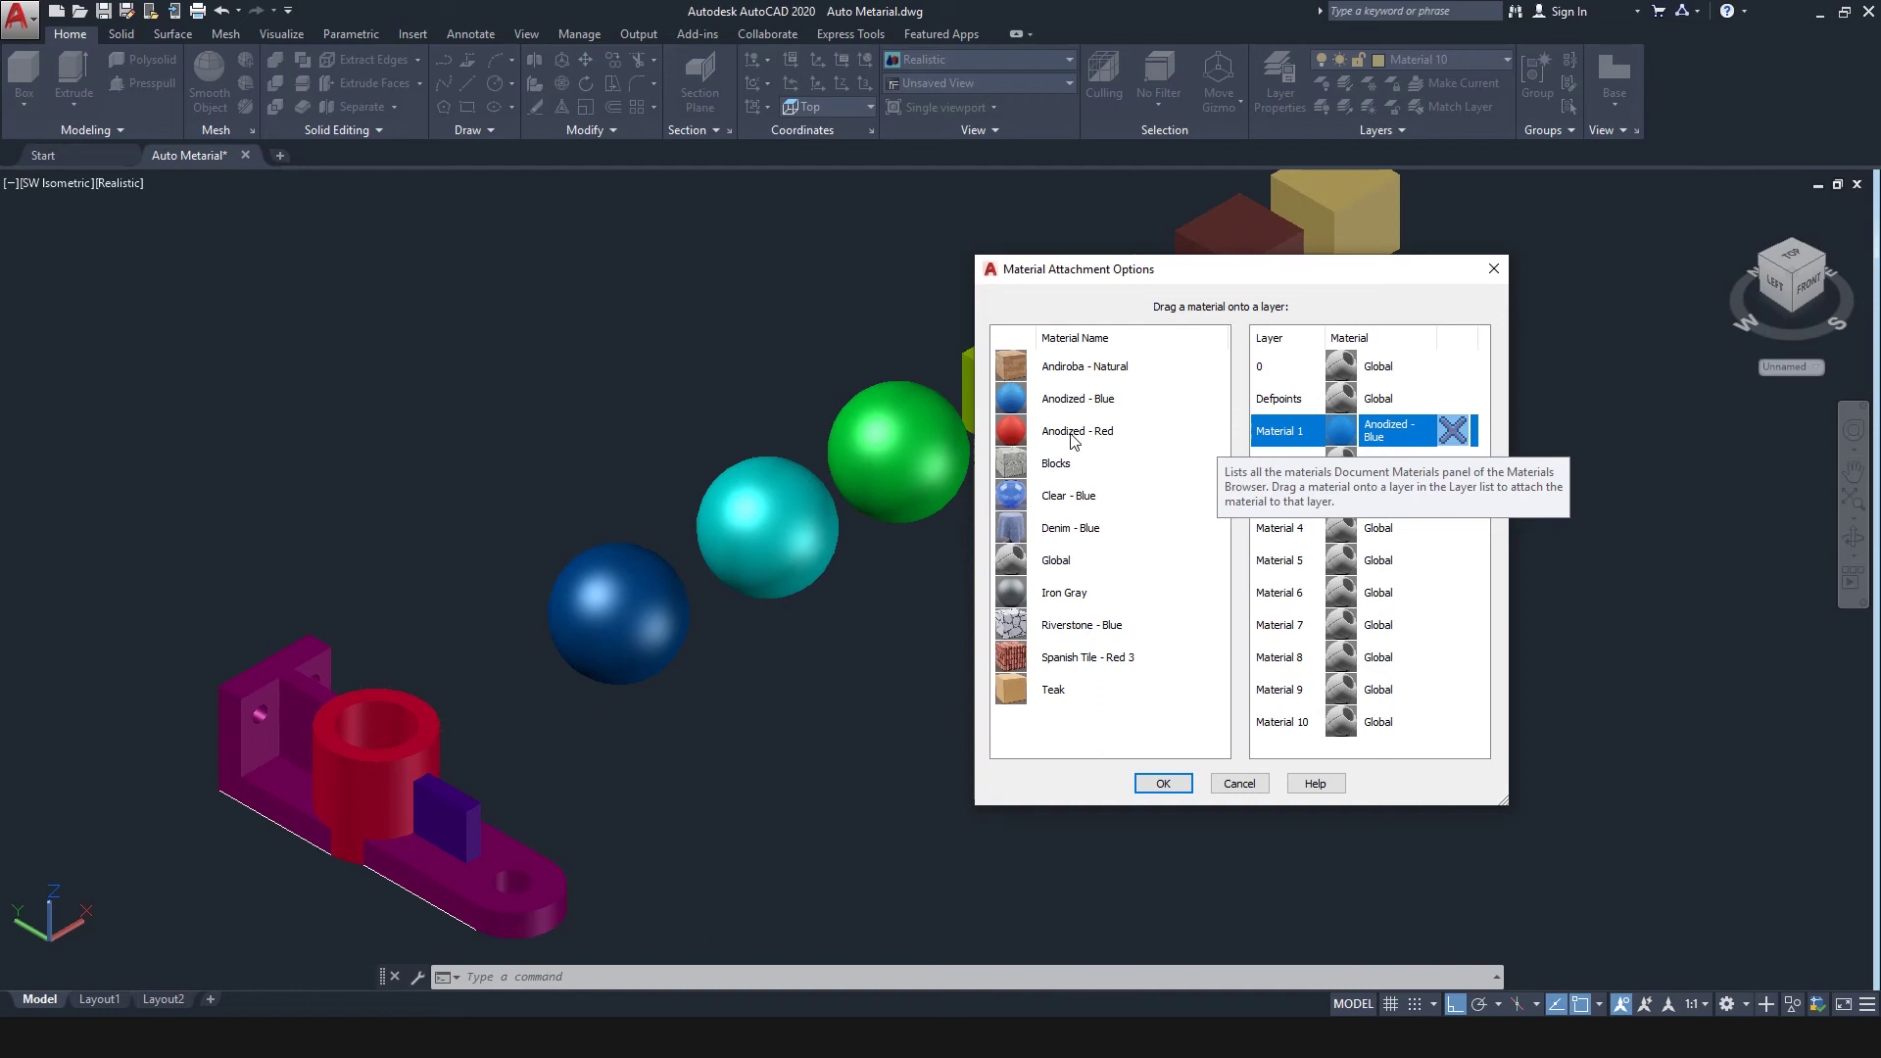
left_click_drag(1022, 434, 1378, 471)
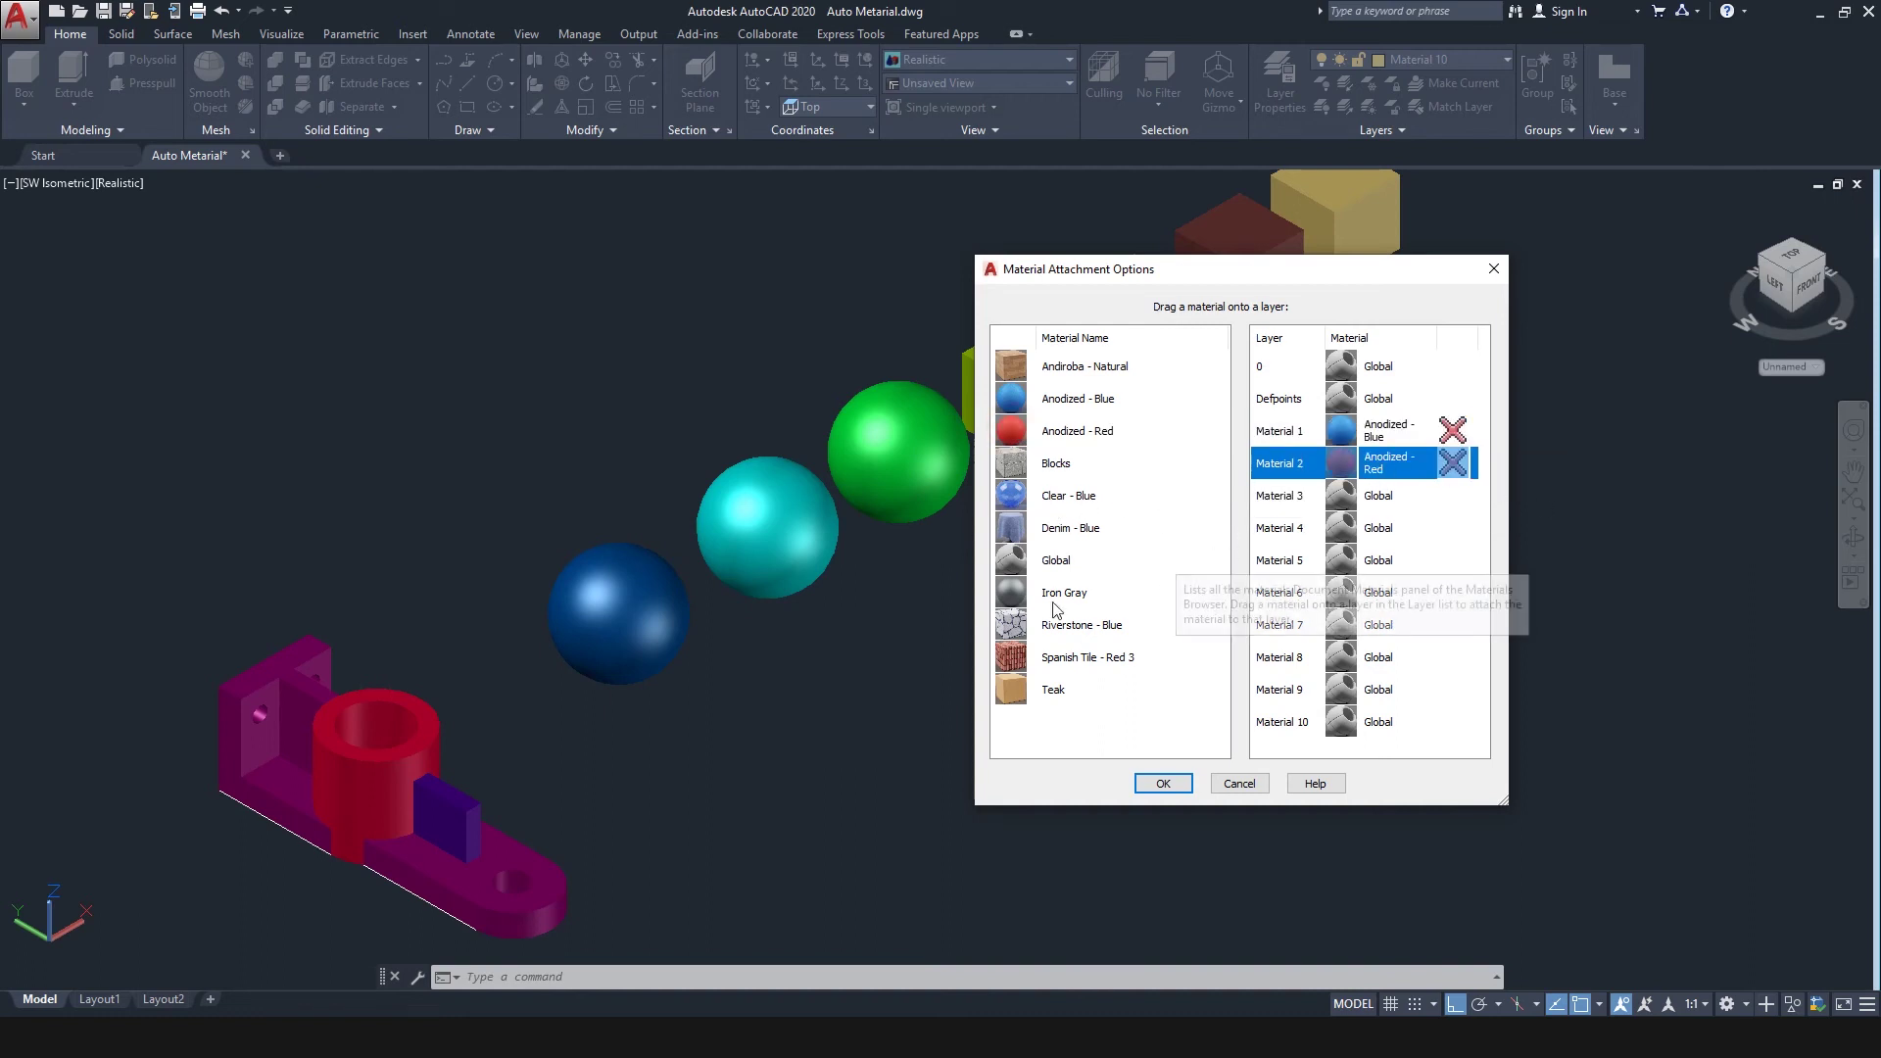
left_click_drag(1078, 593, 1371, 496)
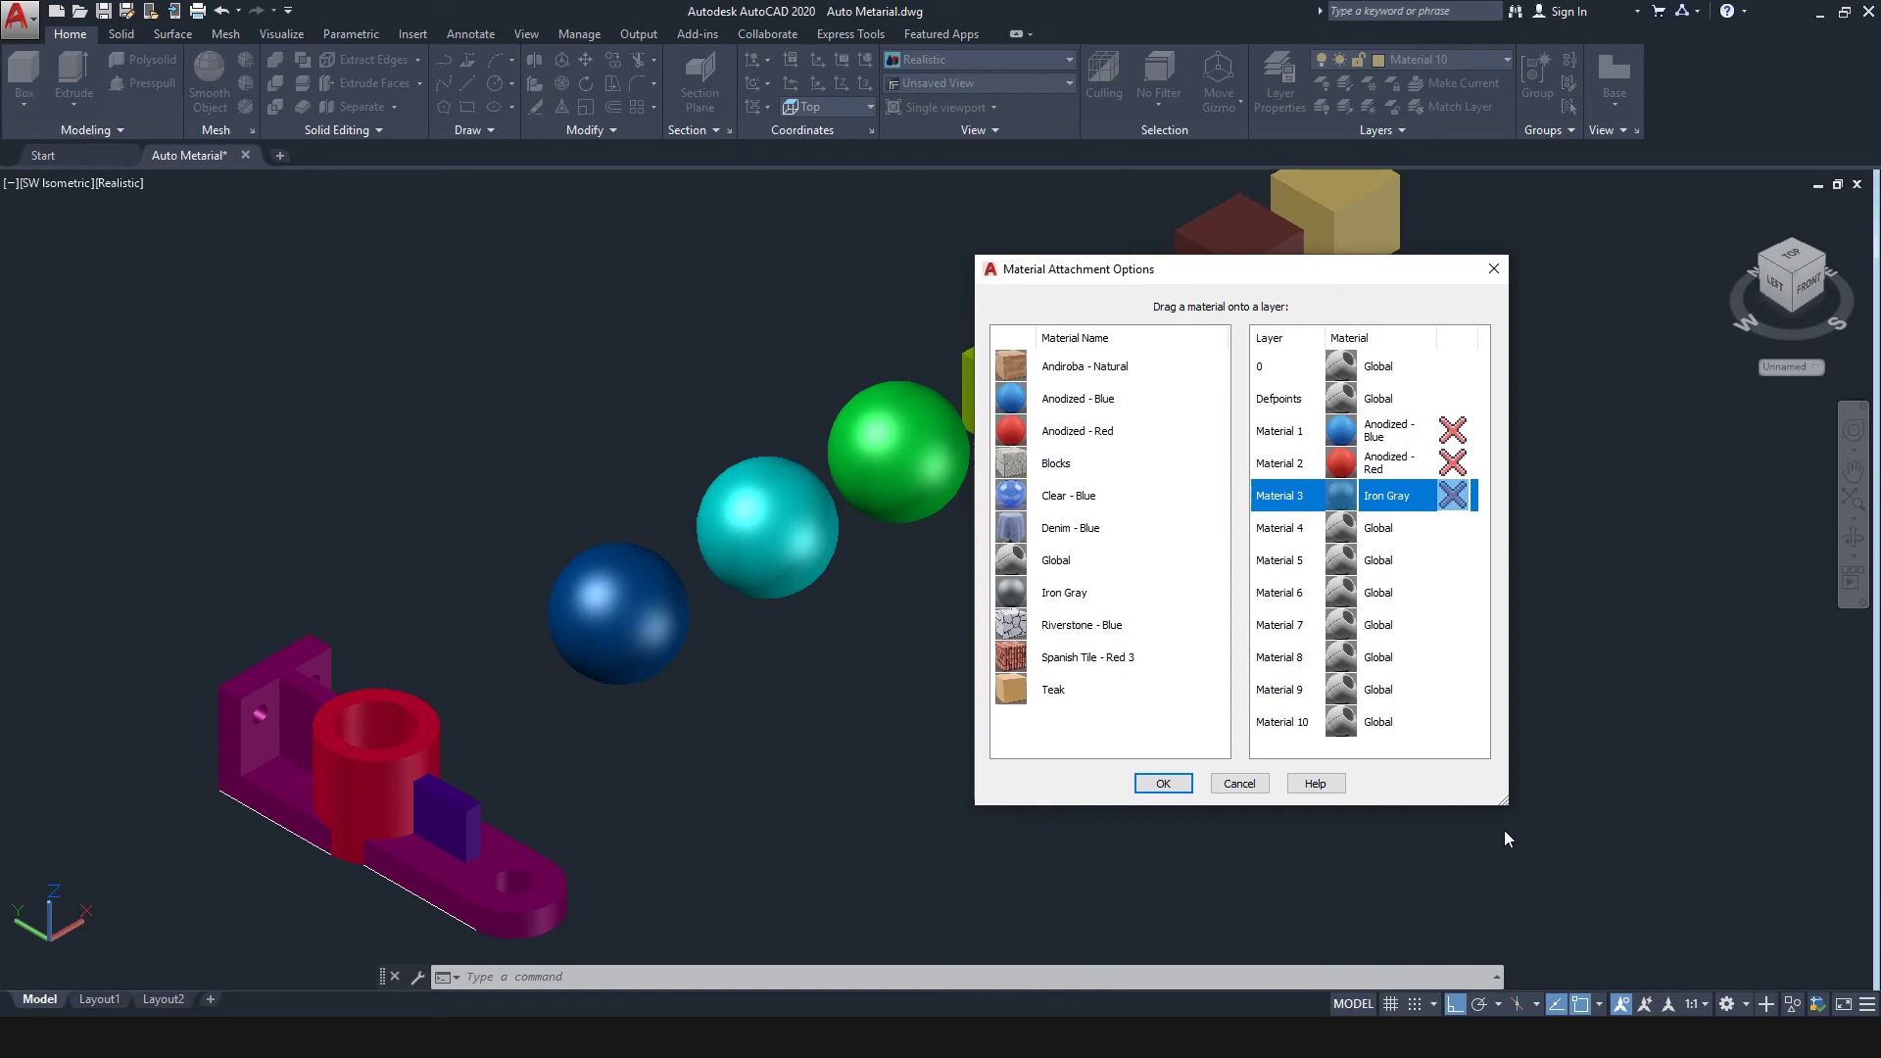
left_click(1164, 787)
Step: Examine the attached materials on the bracket's parts and compare them with the neighbouring spheres
middle_click_drag(347, 850, 1066, 605)
scroll(548, 637, "up", 3)
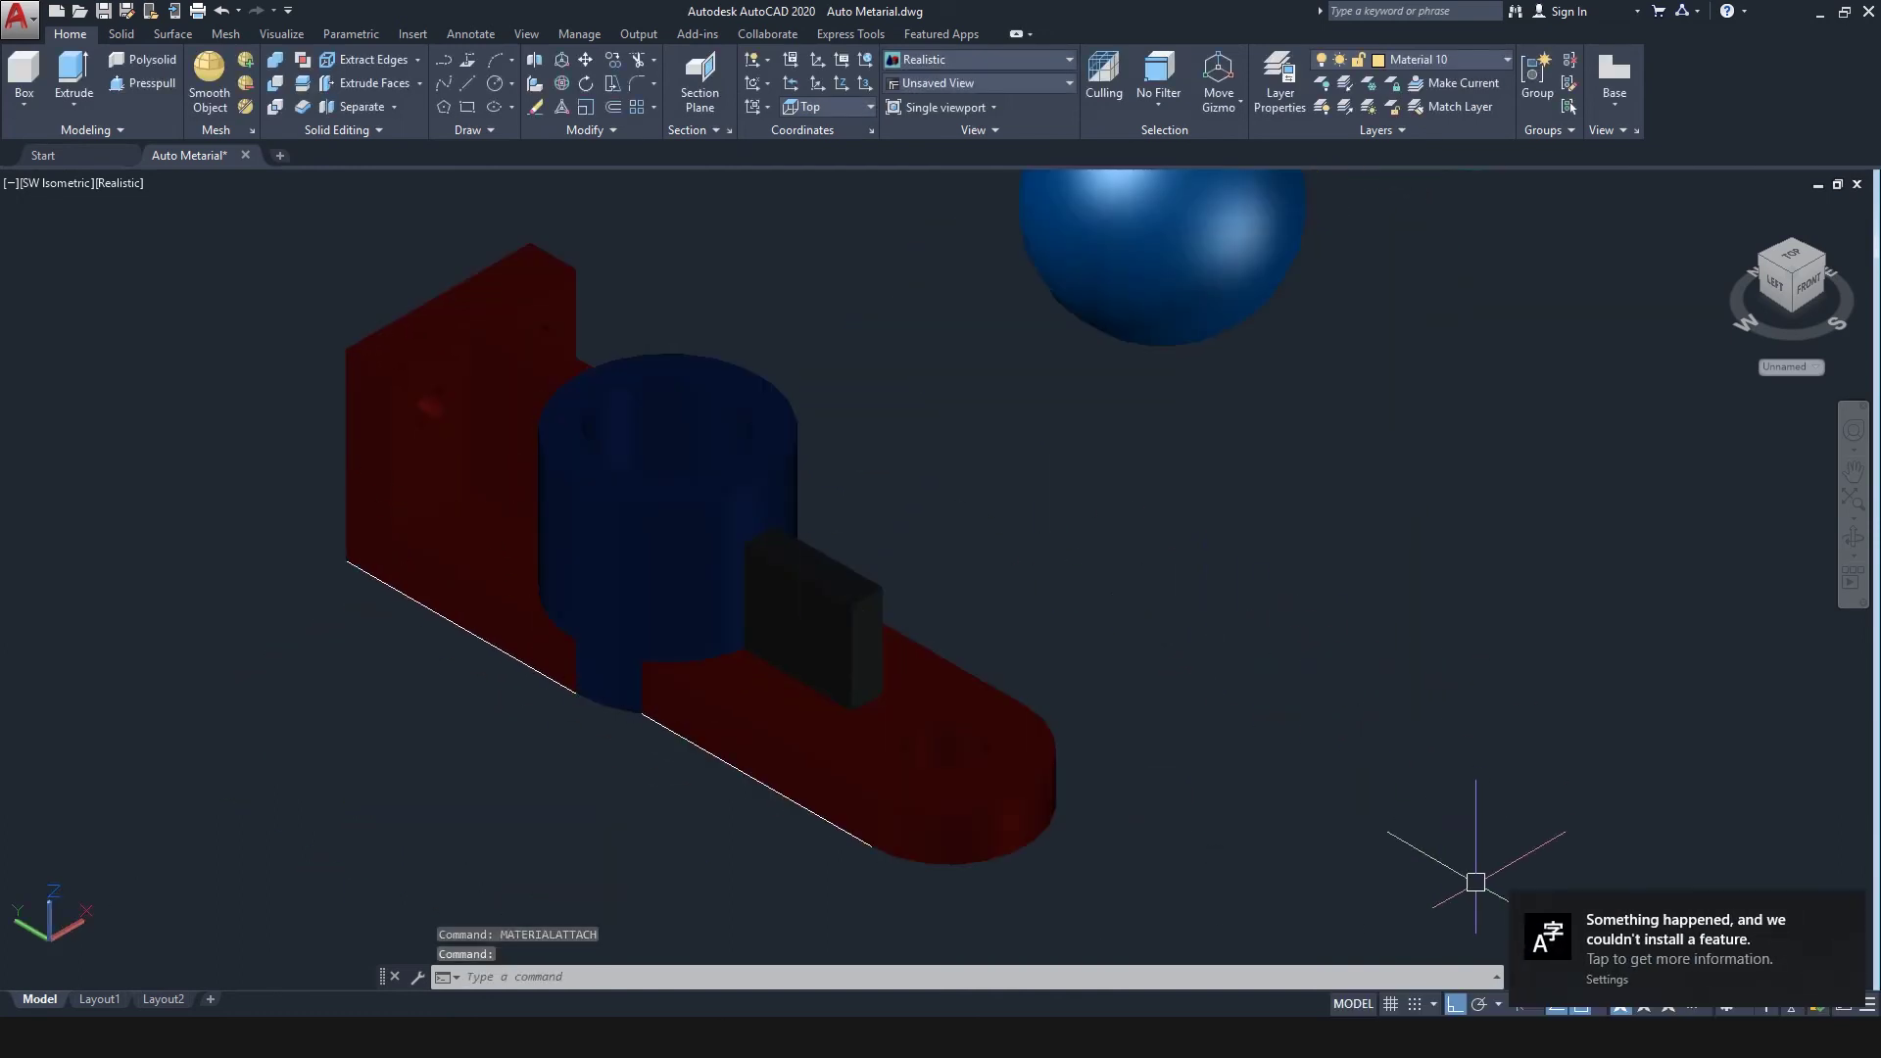
middle_click_drag(1142, 711, 1230, 672)
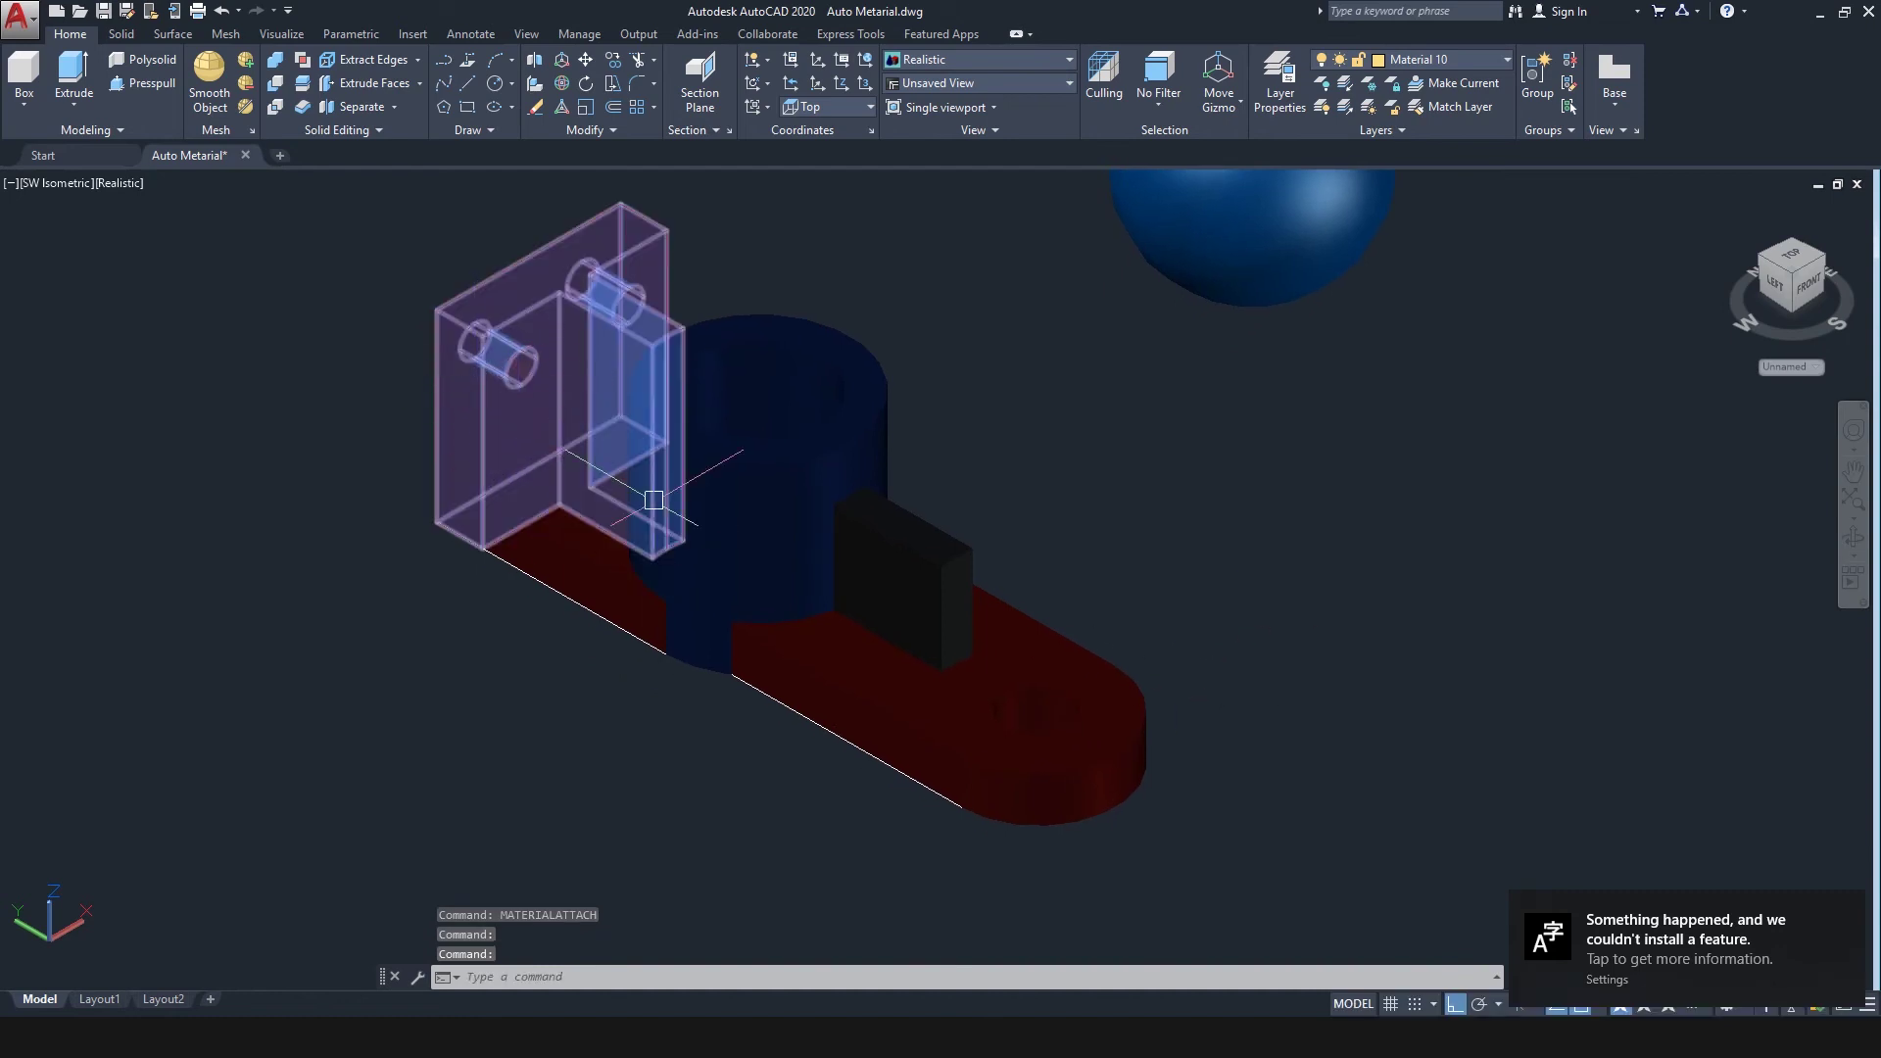
middle_click_drag(1413, 697, 1297, 768)
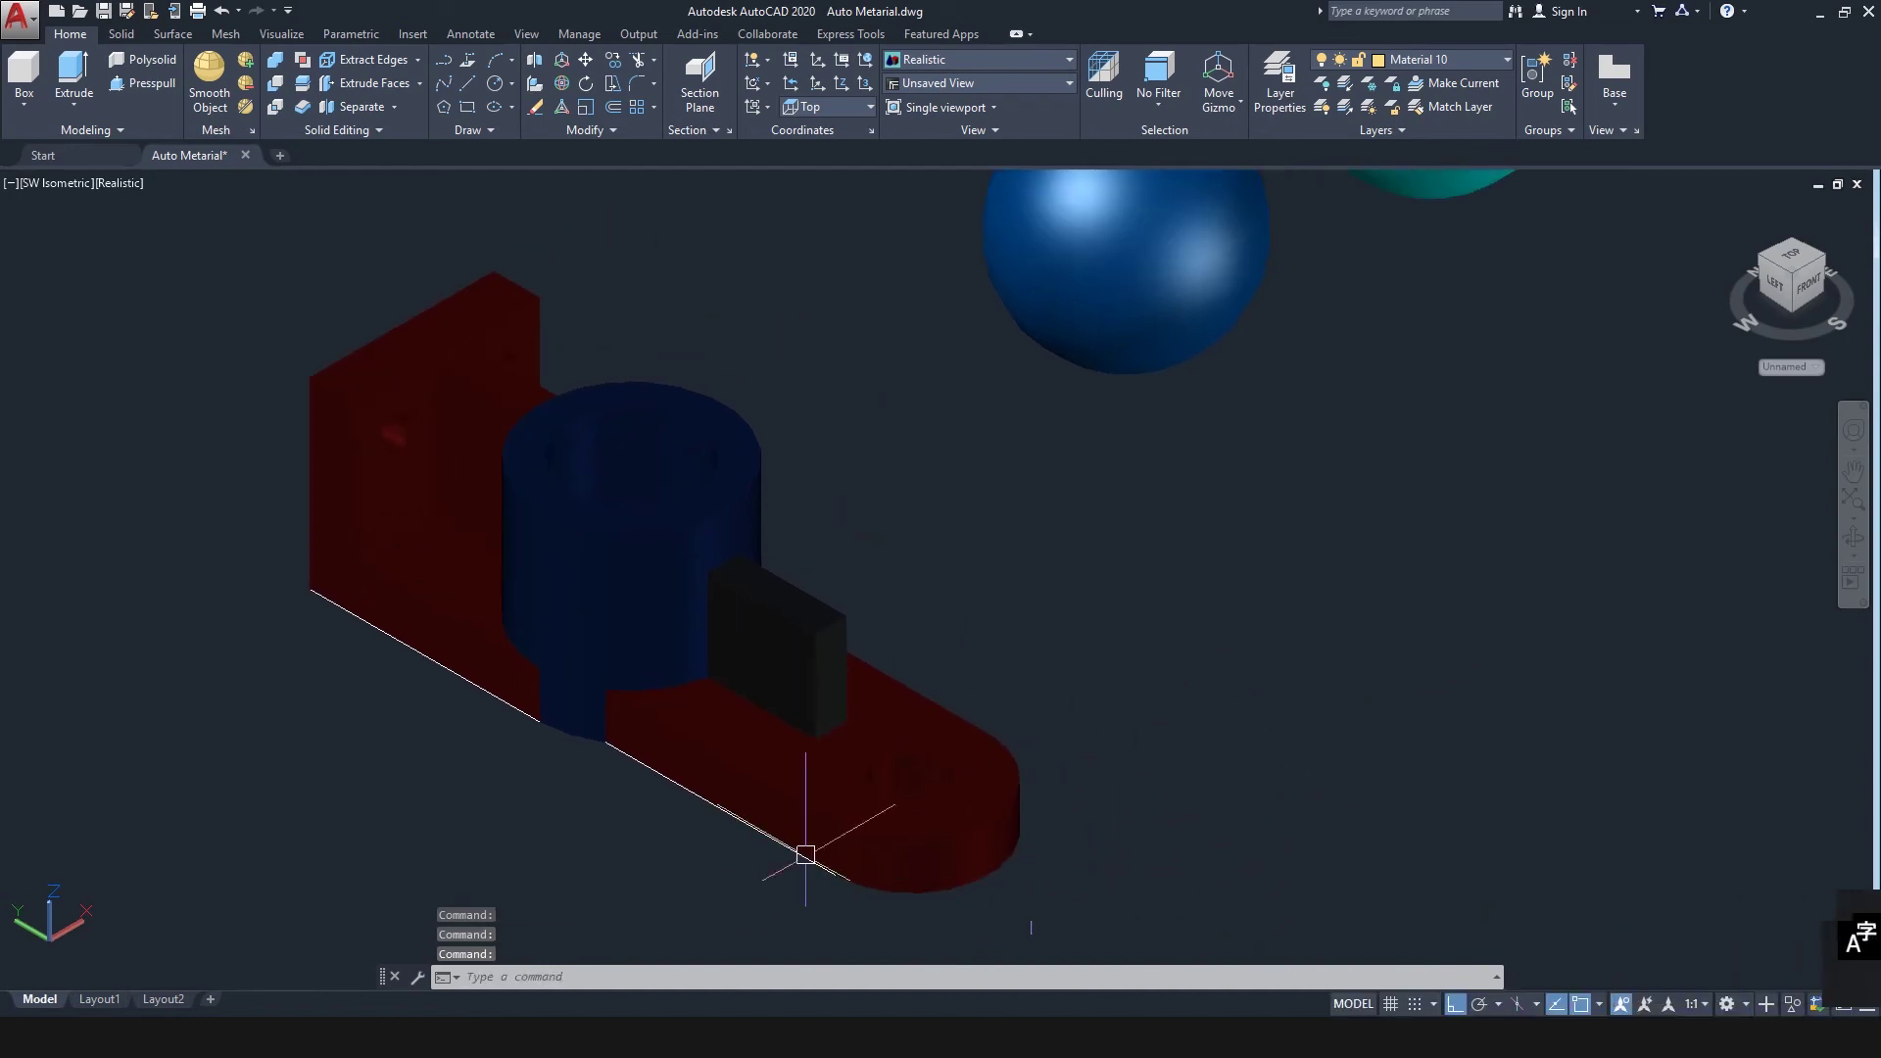
middle_click_drag(1301, 499, 925, 756)
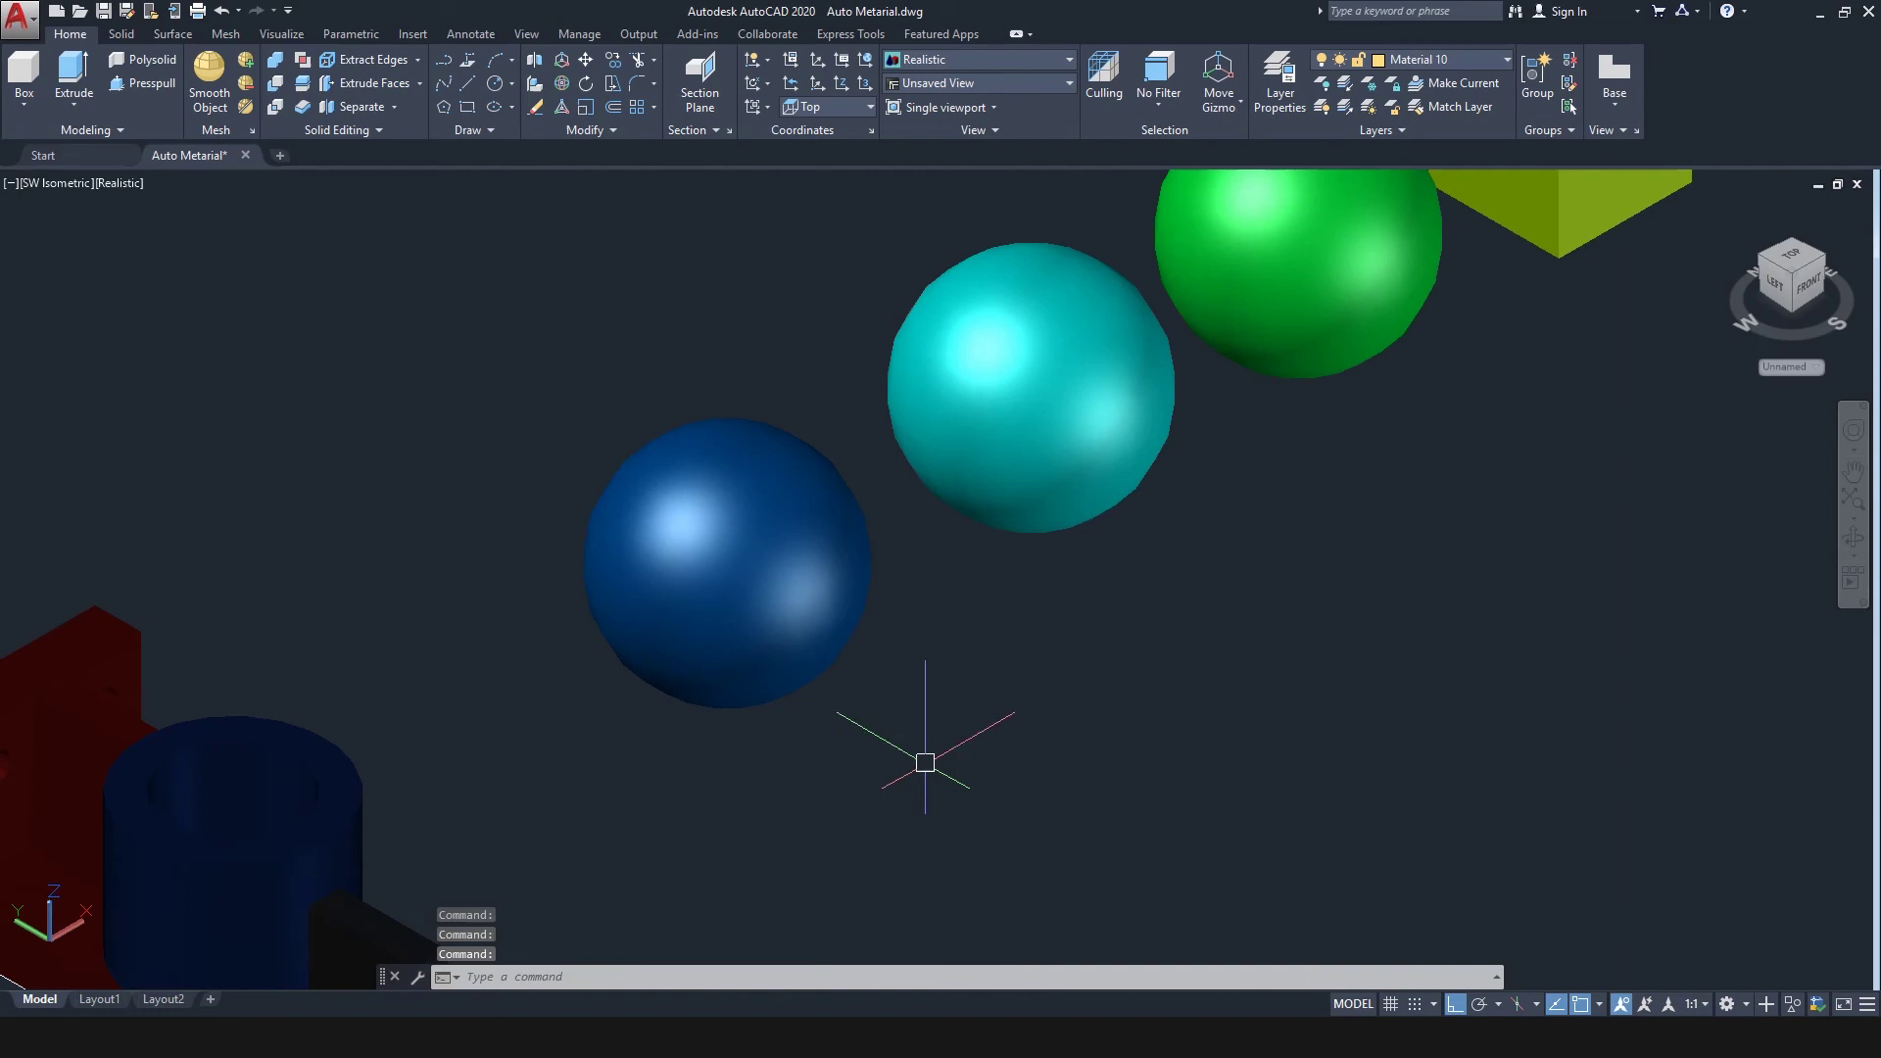
scroll(925, 757, "down", 3)
middle_click_drag(1115, 586, 958, 625)
Step: Use MATERIALATTACH to attach Andiroba - Natural to layer Material 4, Blocks to Material 5, Clear - Blue to Material 6 and Denim - Blue to Material 7
type("MATER")
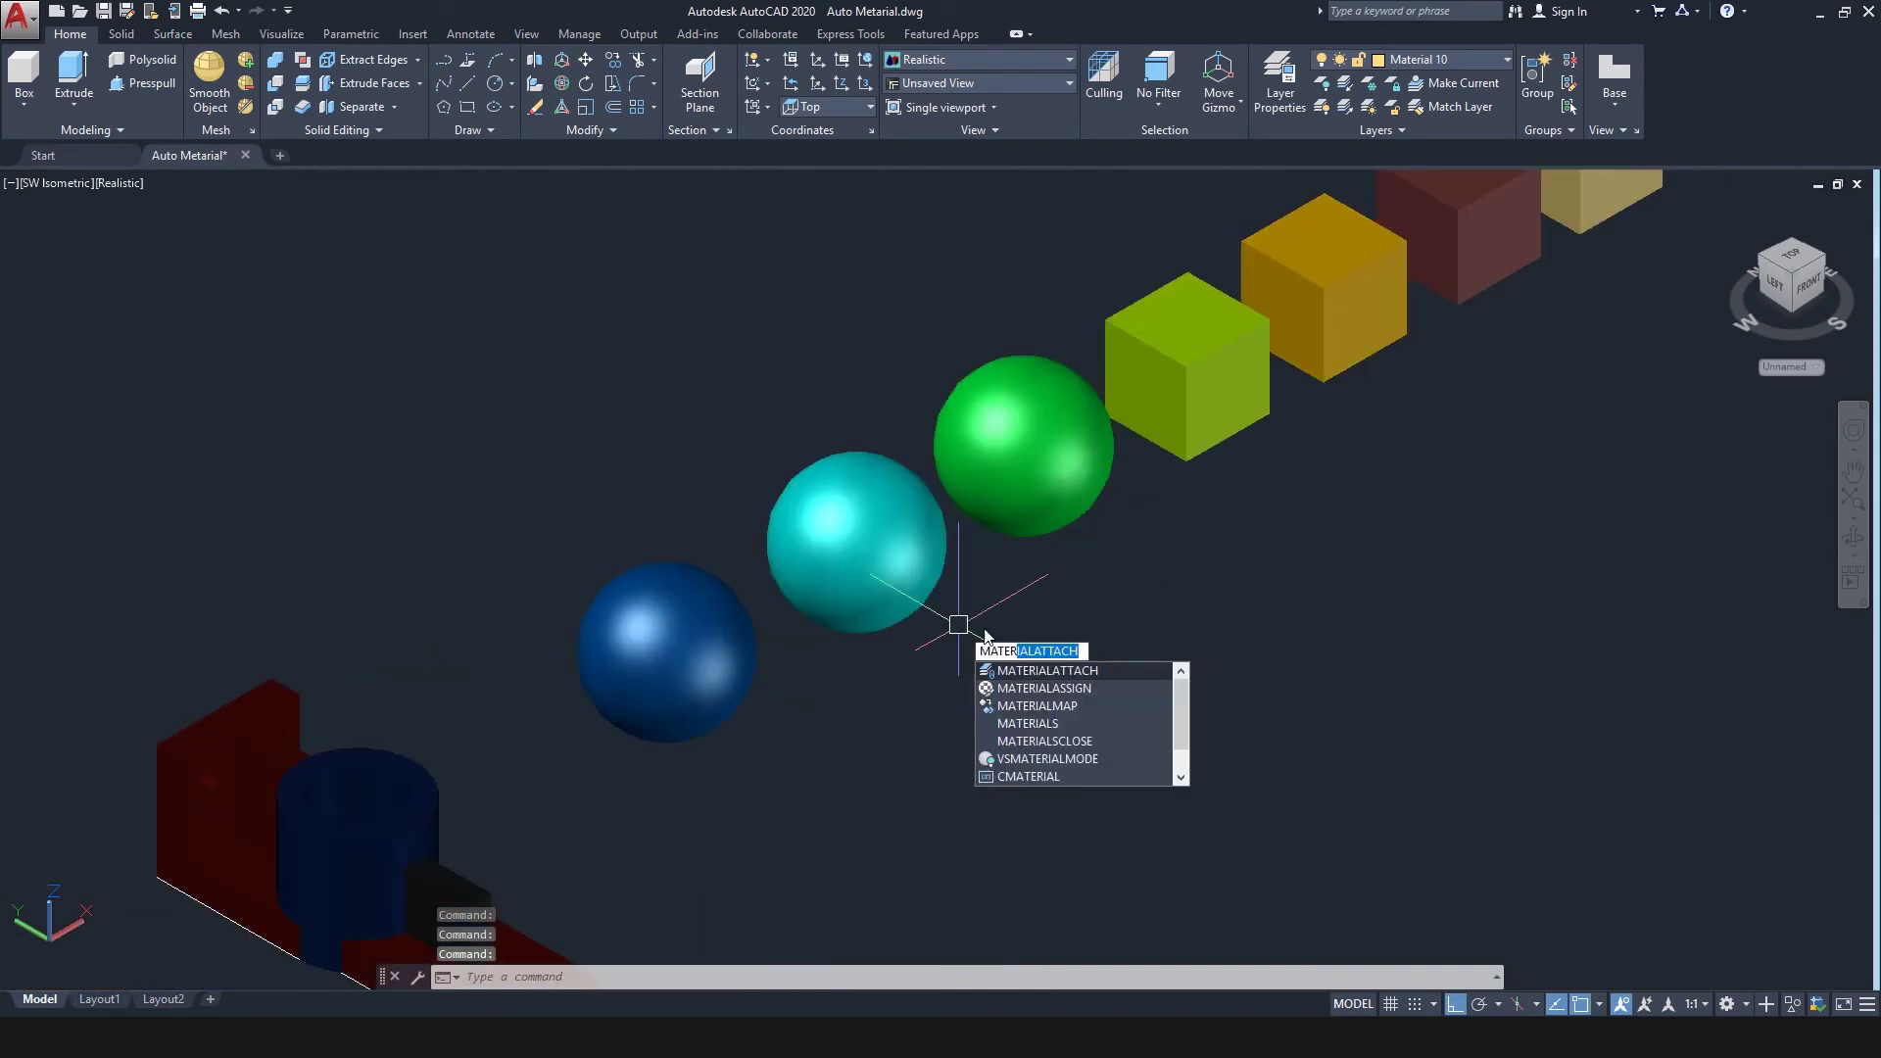
key("Return")
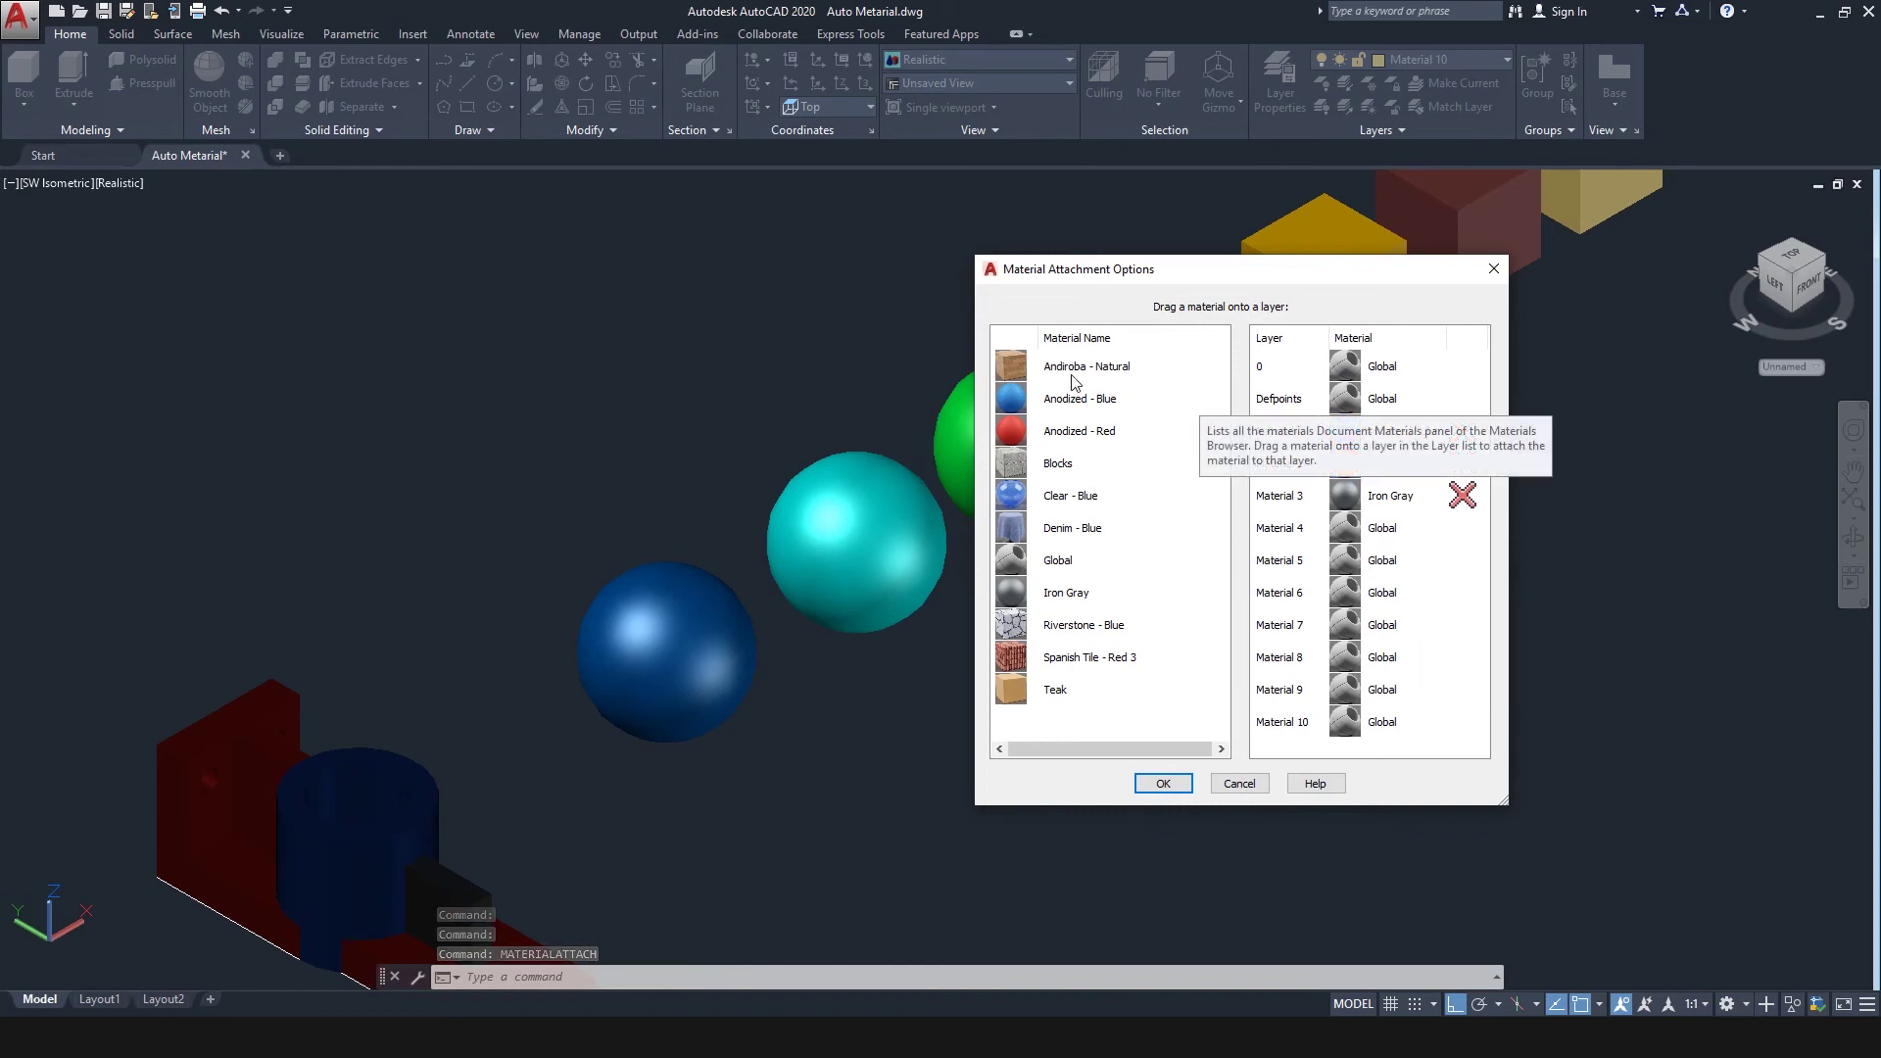
left_click_drag(1011, 375, 1398, 535)
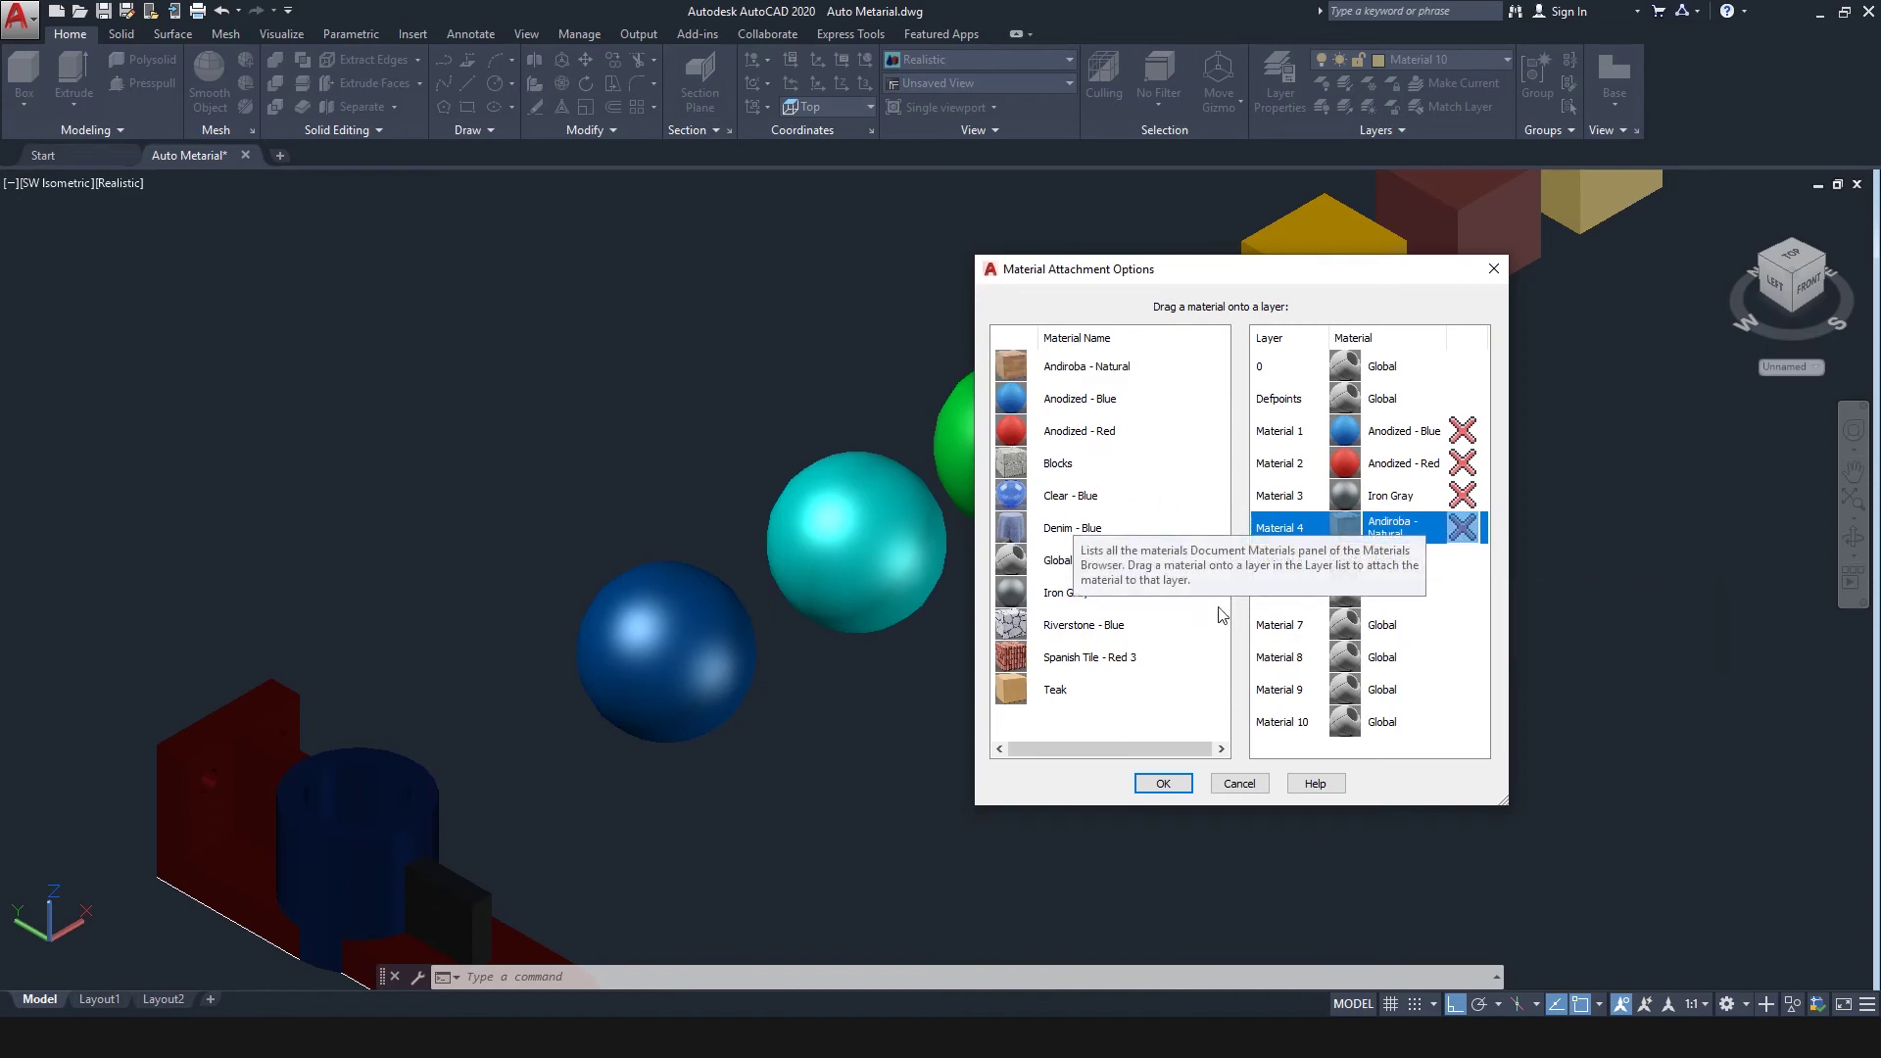
left_click_drag(1024, 464, 1448, 584)
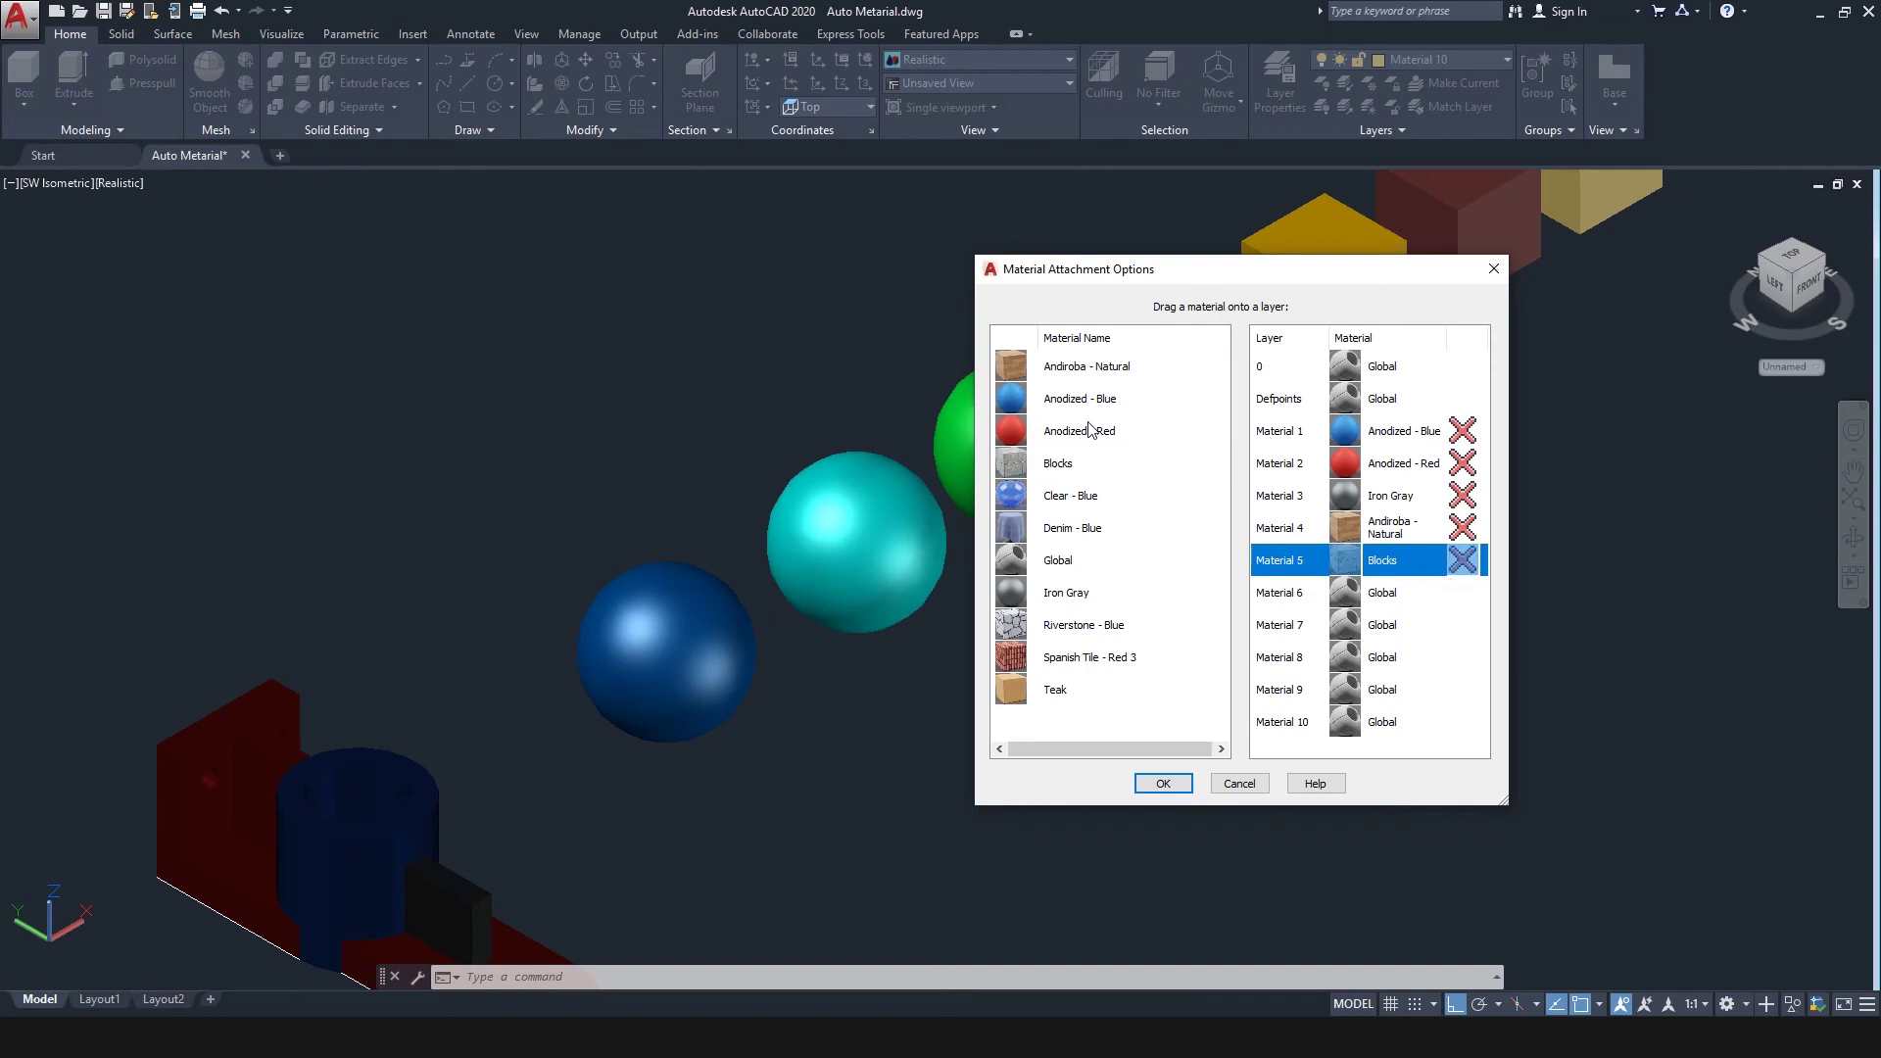
left_click_drag(1020, 498, 1357, 593)
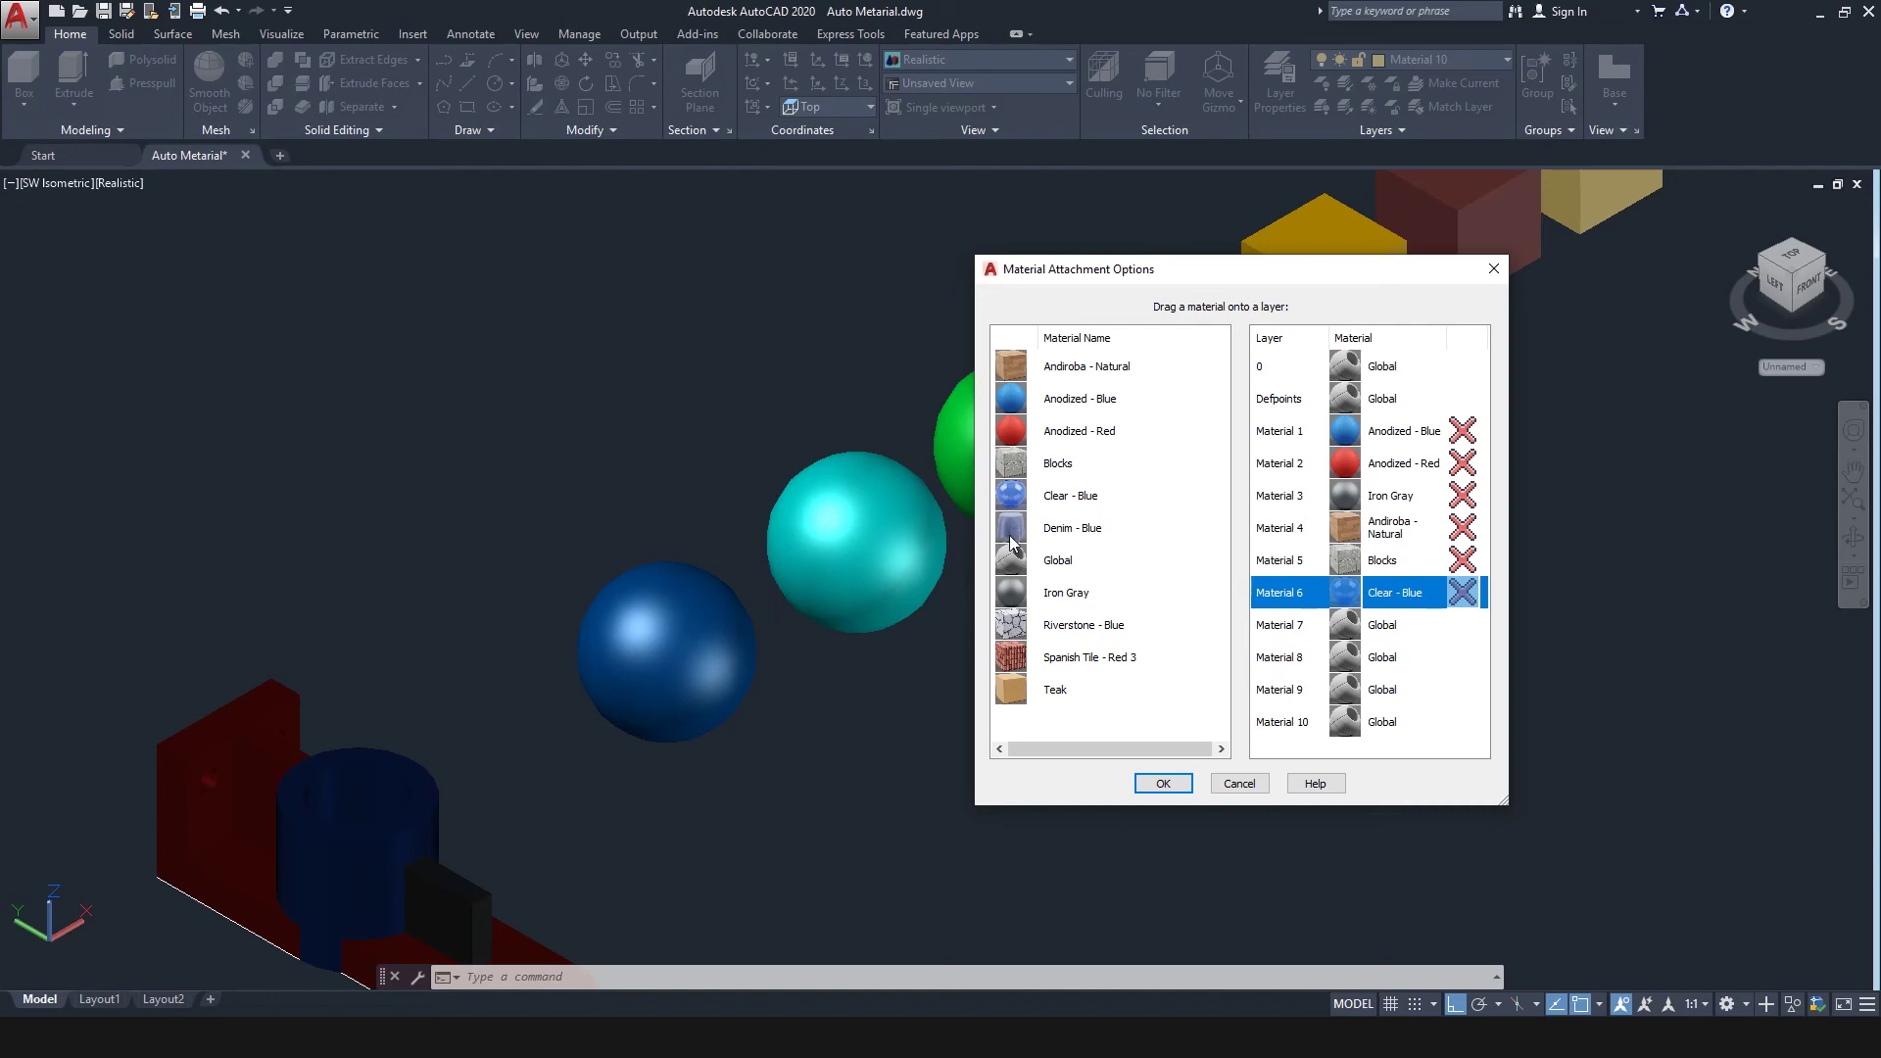
left_click_drag(1010, 541, 1354, 625)
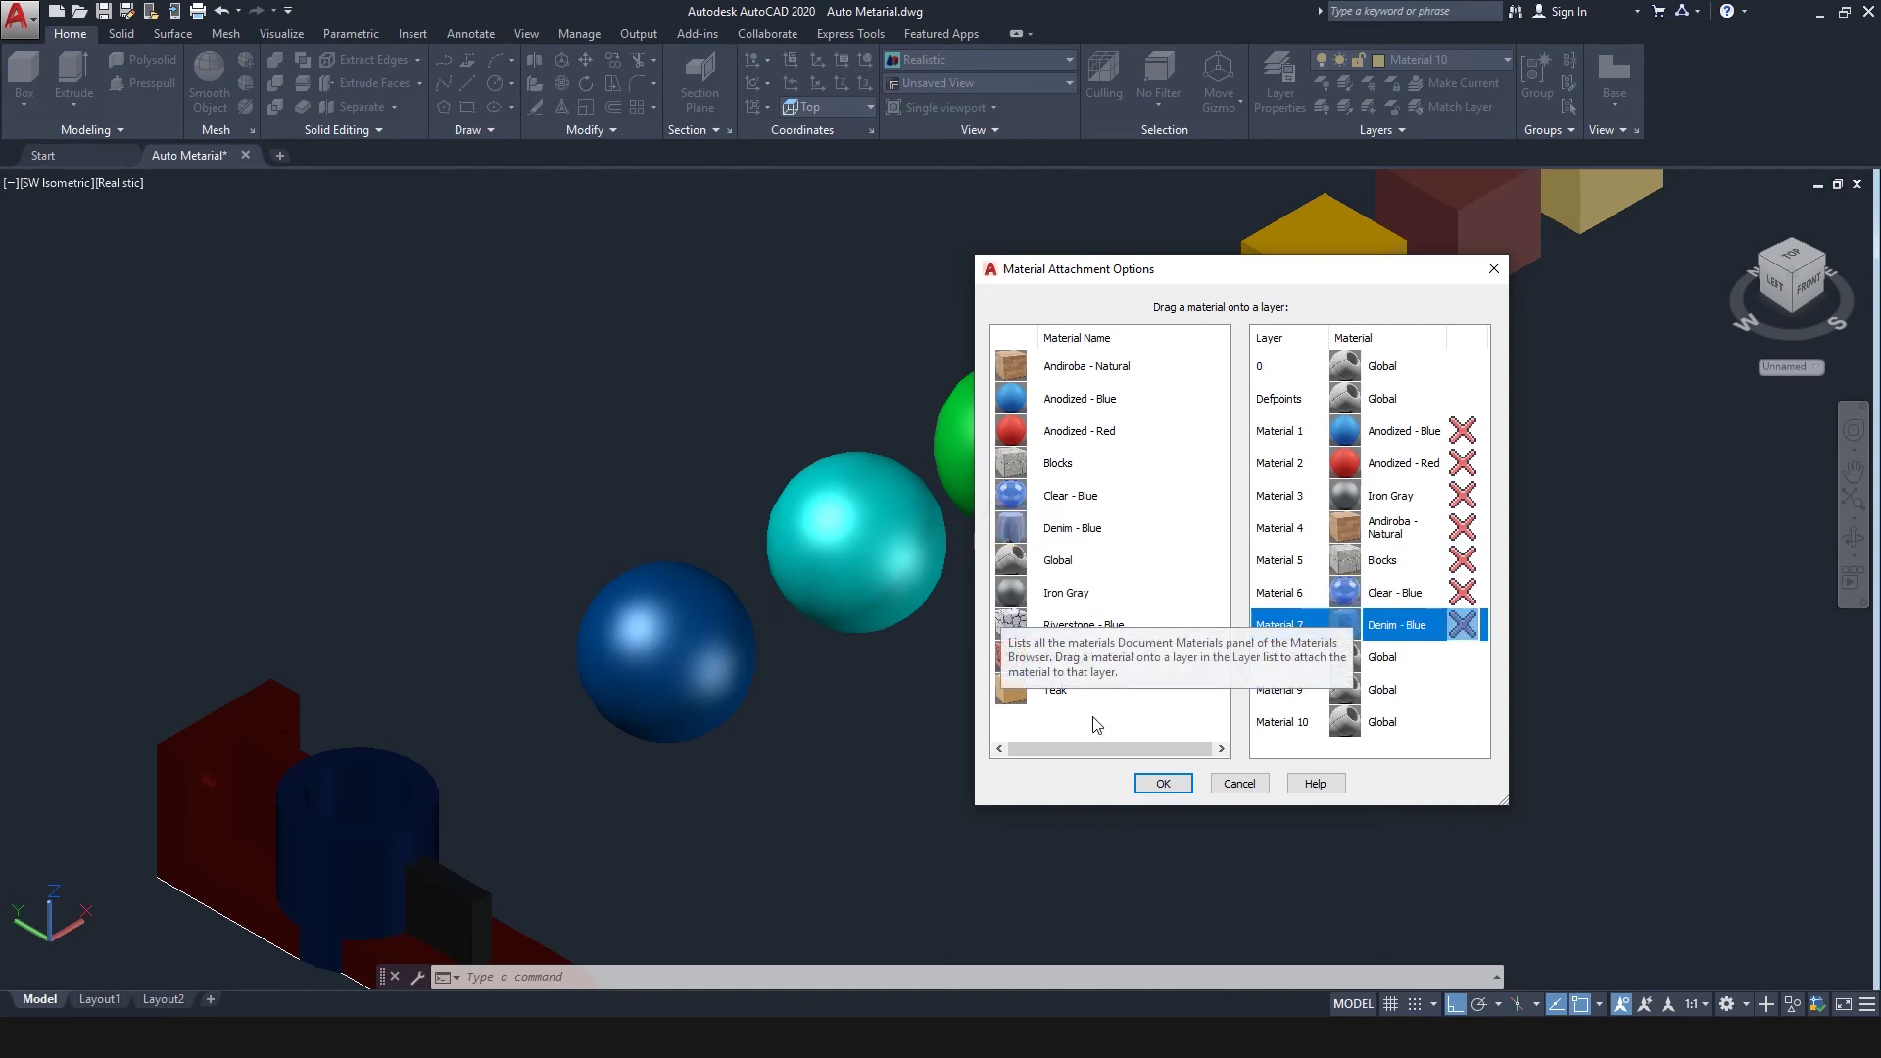
Step: Attach Riverstone - Blue to layer Material 8, Spanish Tile - Red 3 to Material 9 and Teak to Material 10, and apply the attachments
left_click_drag(1045, 626, 1344, 662)
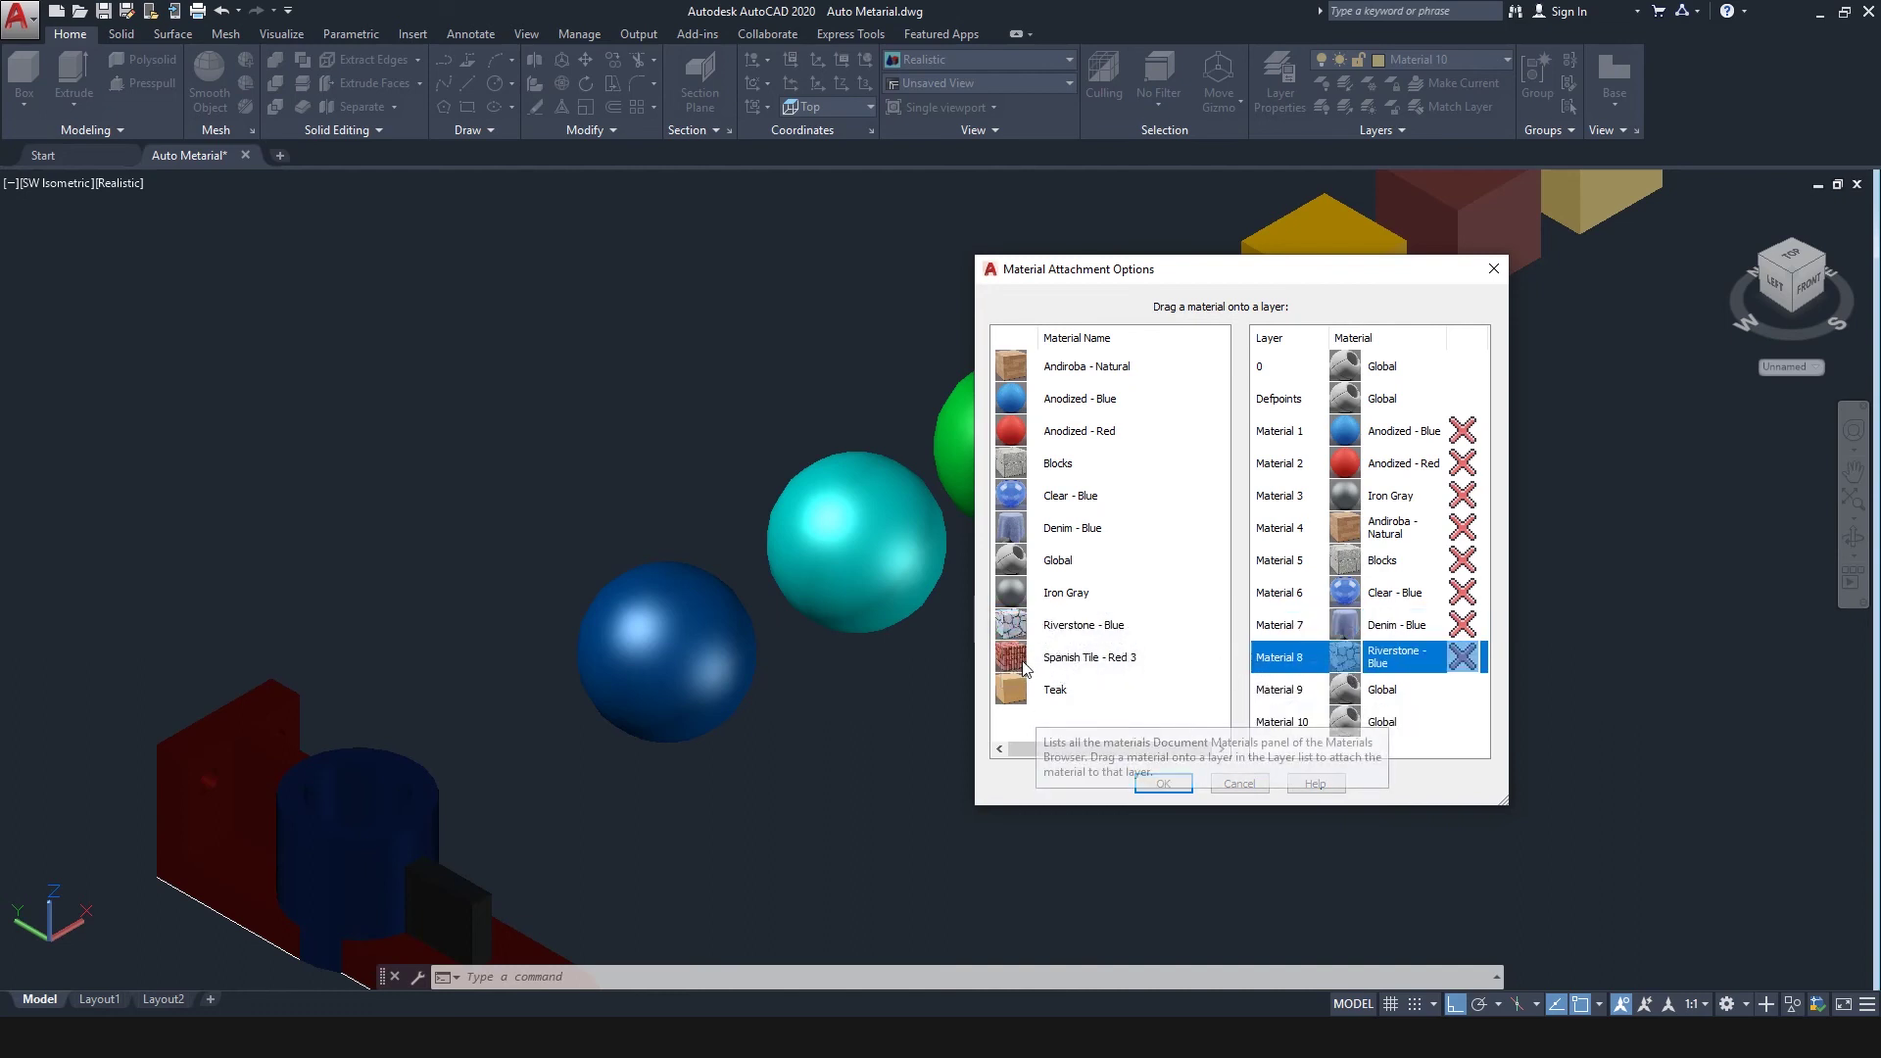
left_click_drag(1014, 665, 1308, 688)
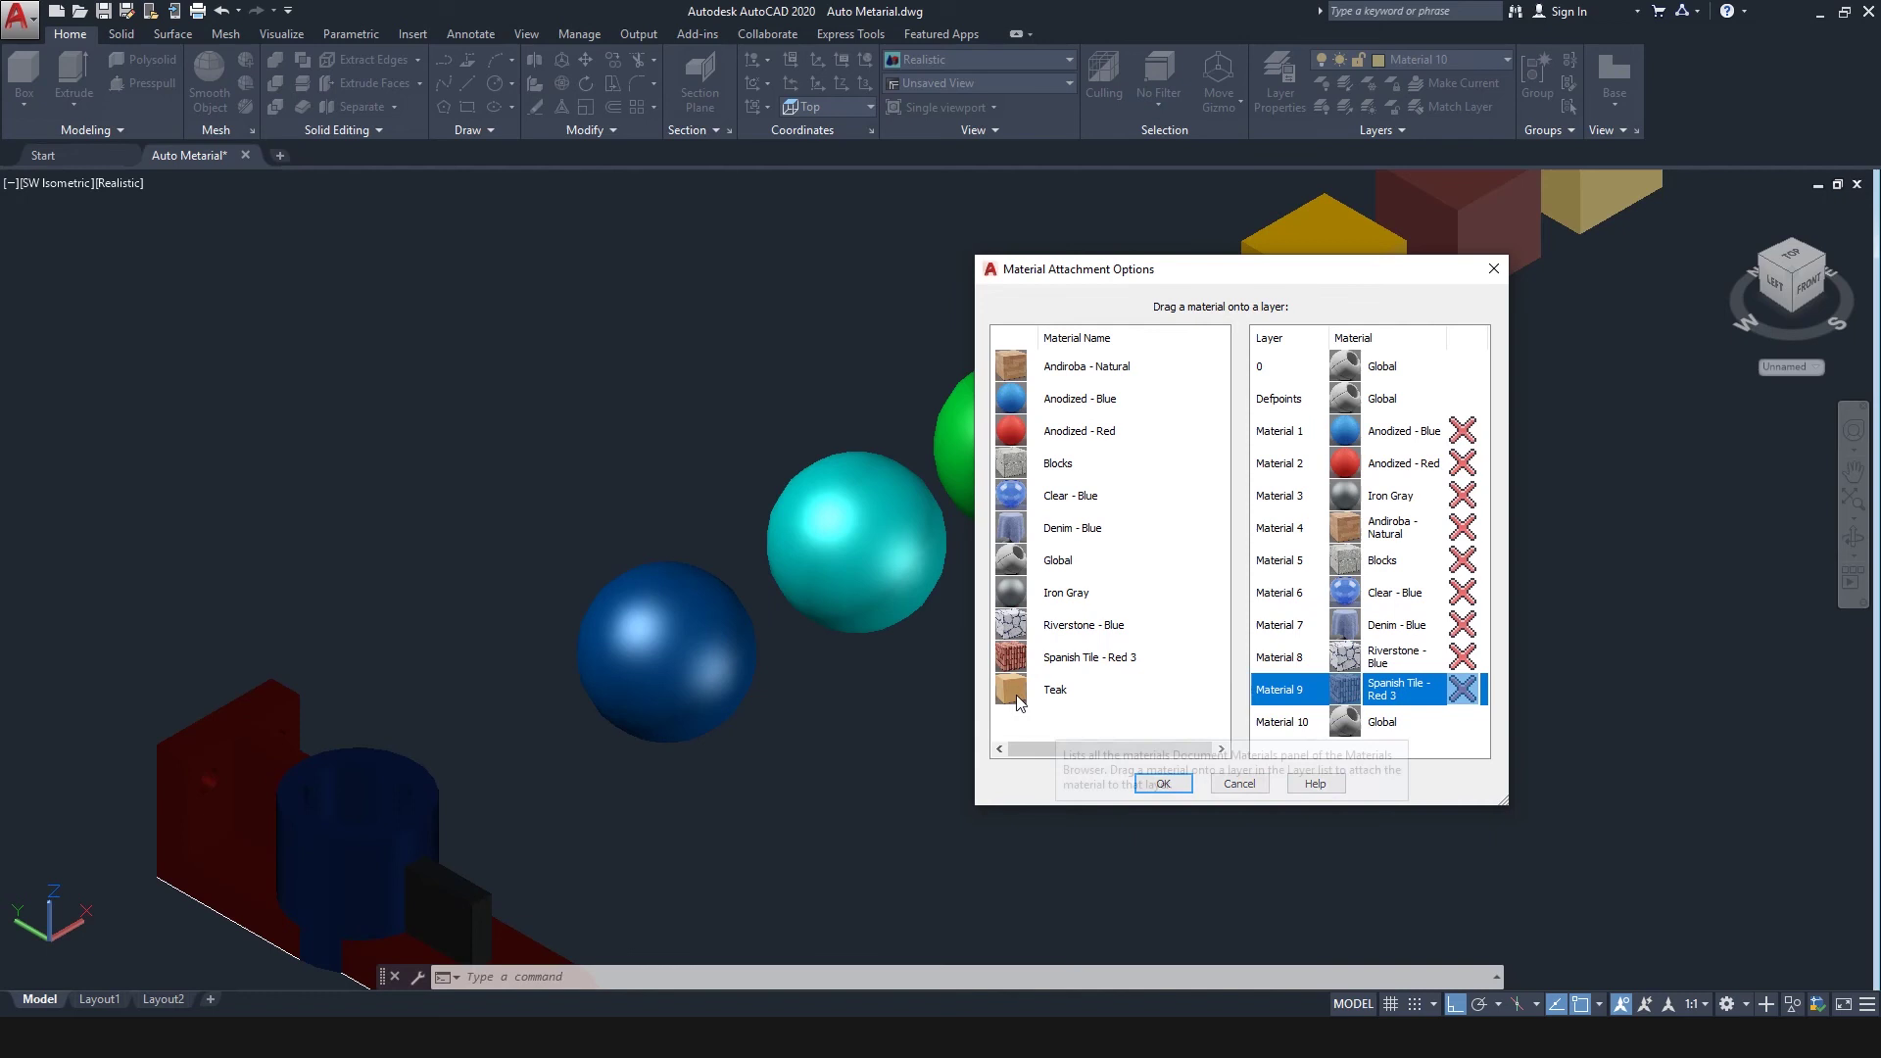
left_click_drag(1142, 718, 1344, 722)
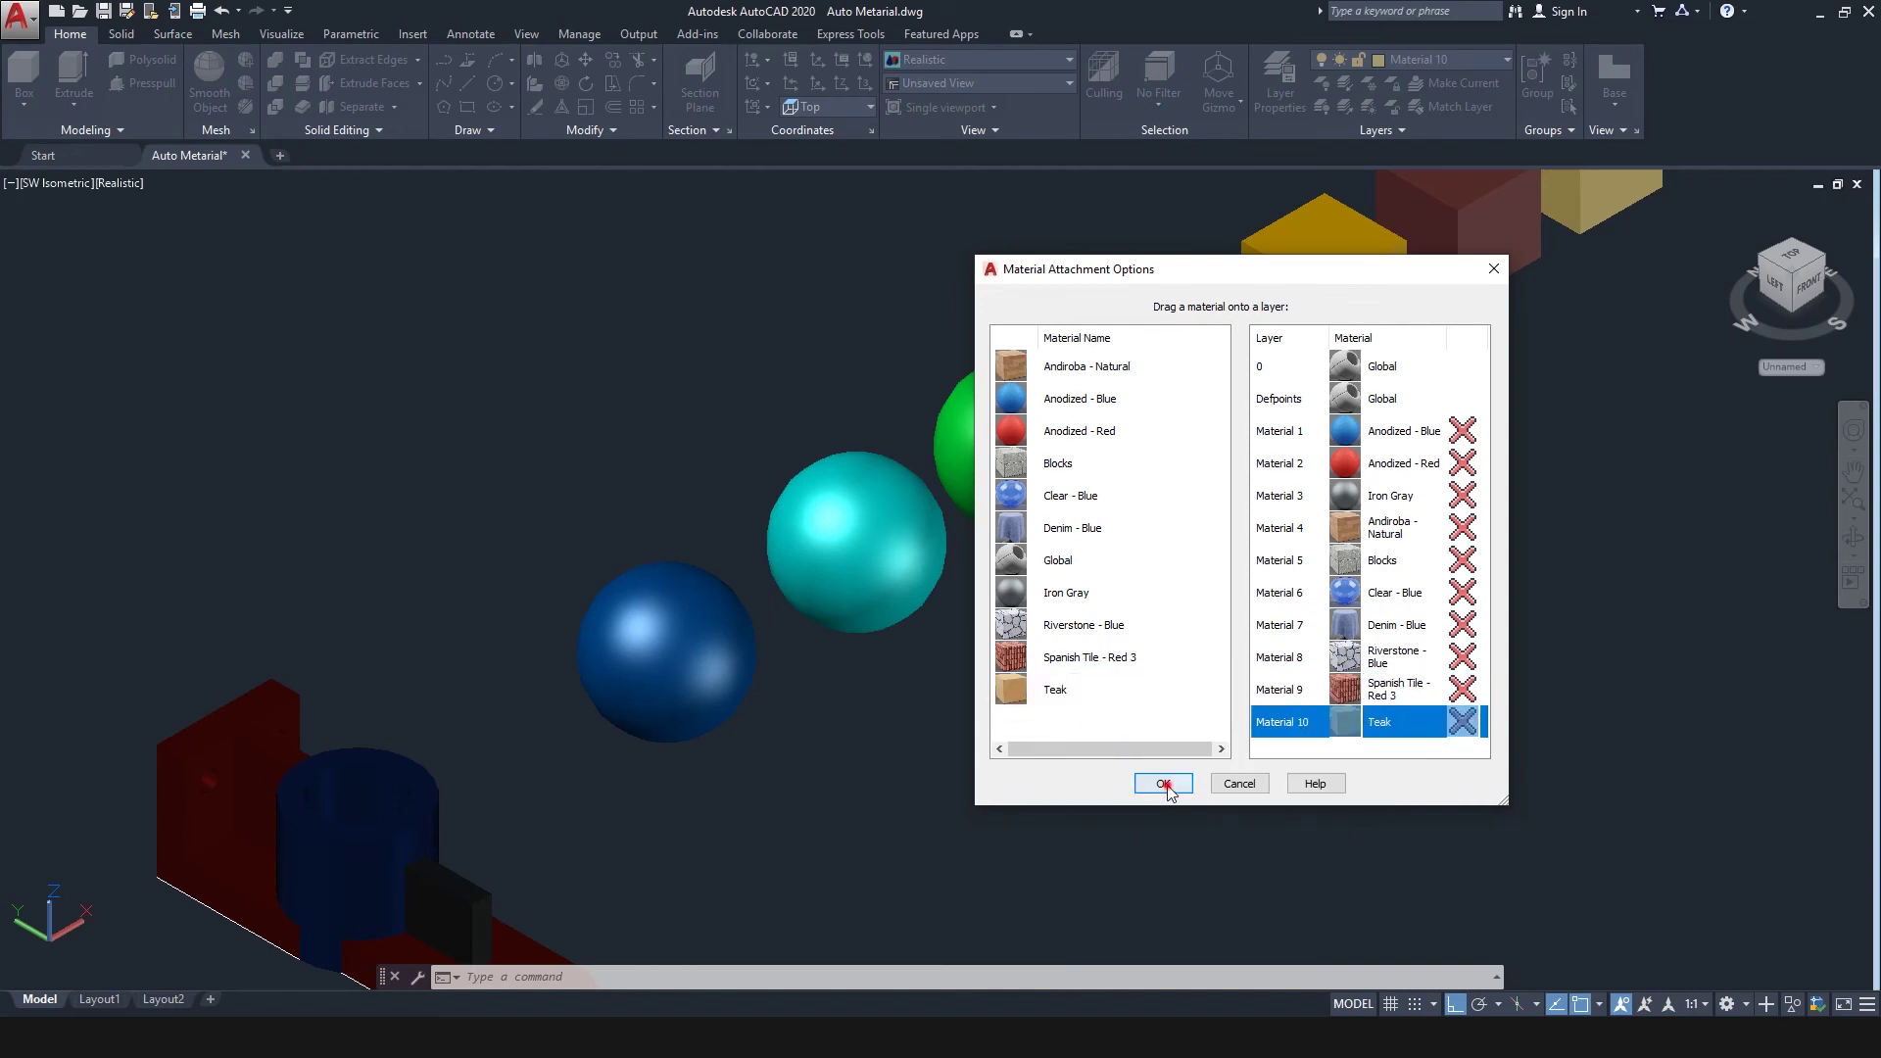
left_click(1163, 784)
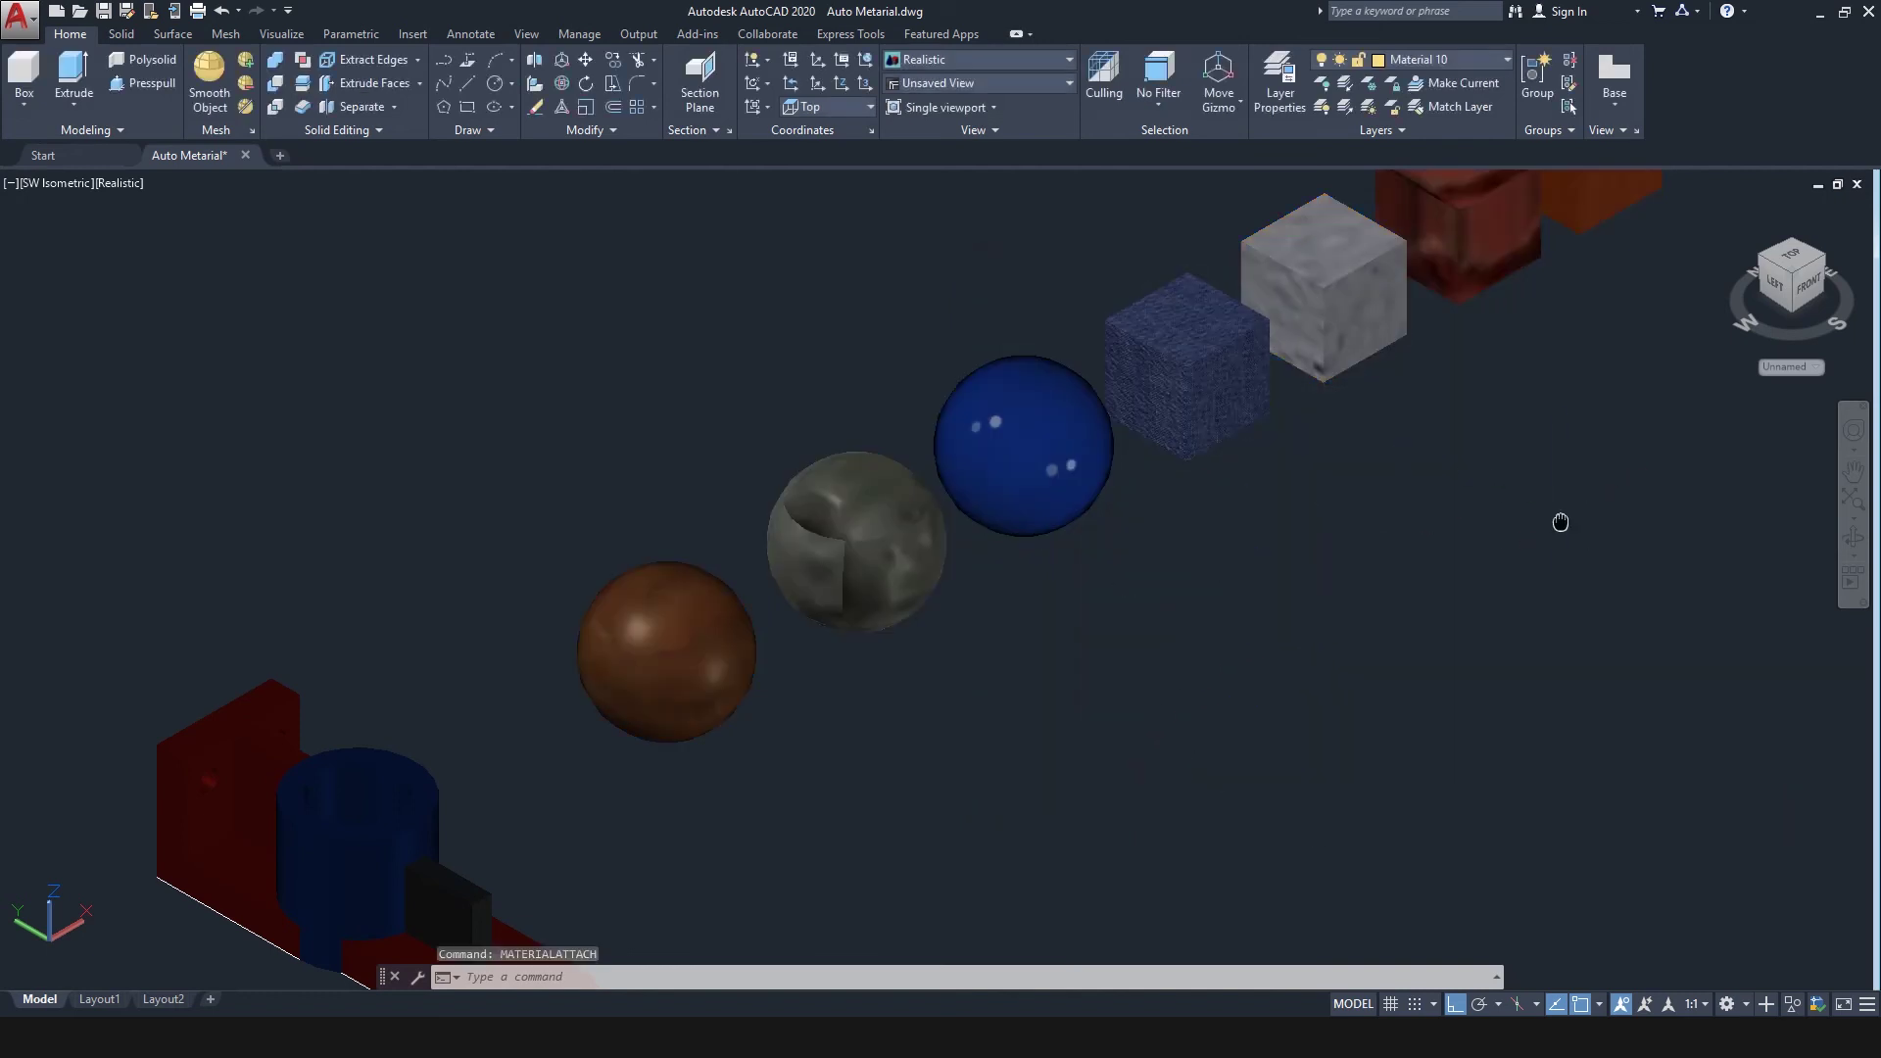
Step: Examine the attached materials across the whole row of spheres and cubes
scroll(862, 843, "down", 2)
scroll(852, 747, "up", 1)
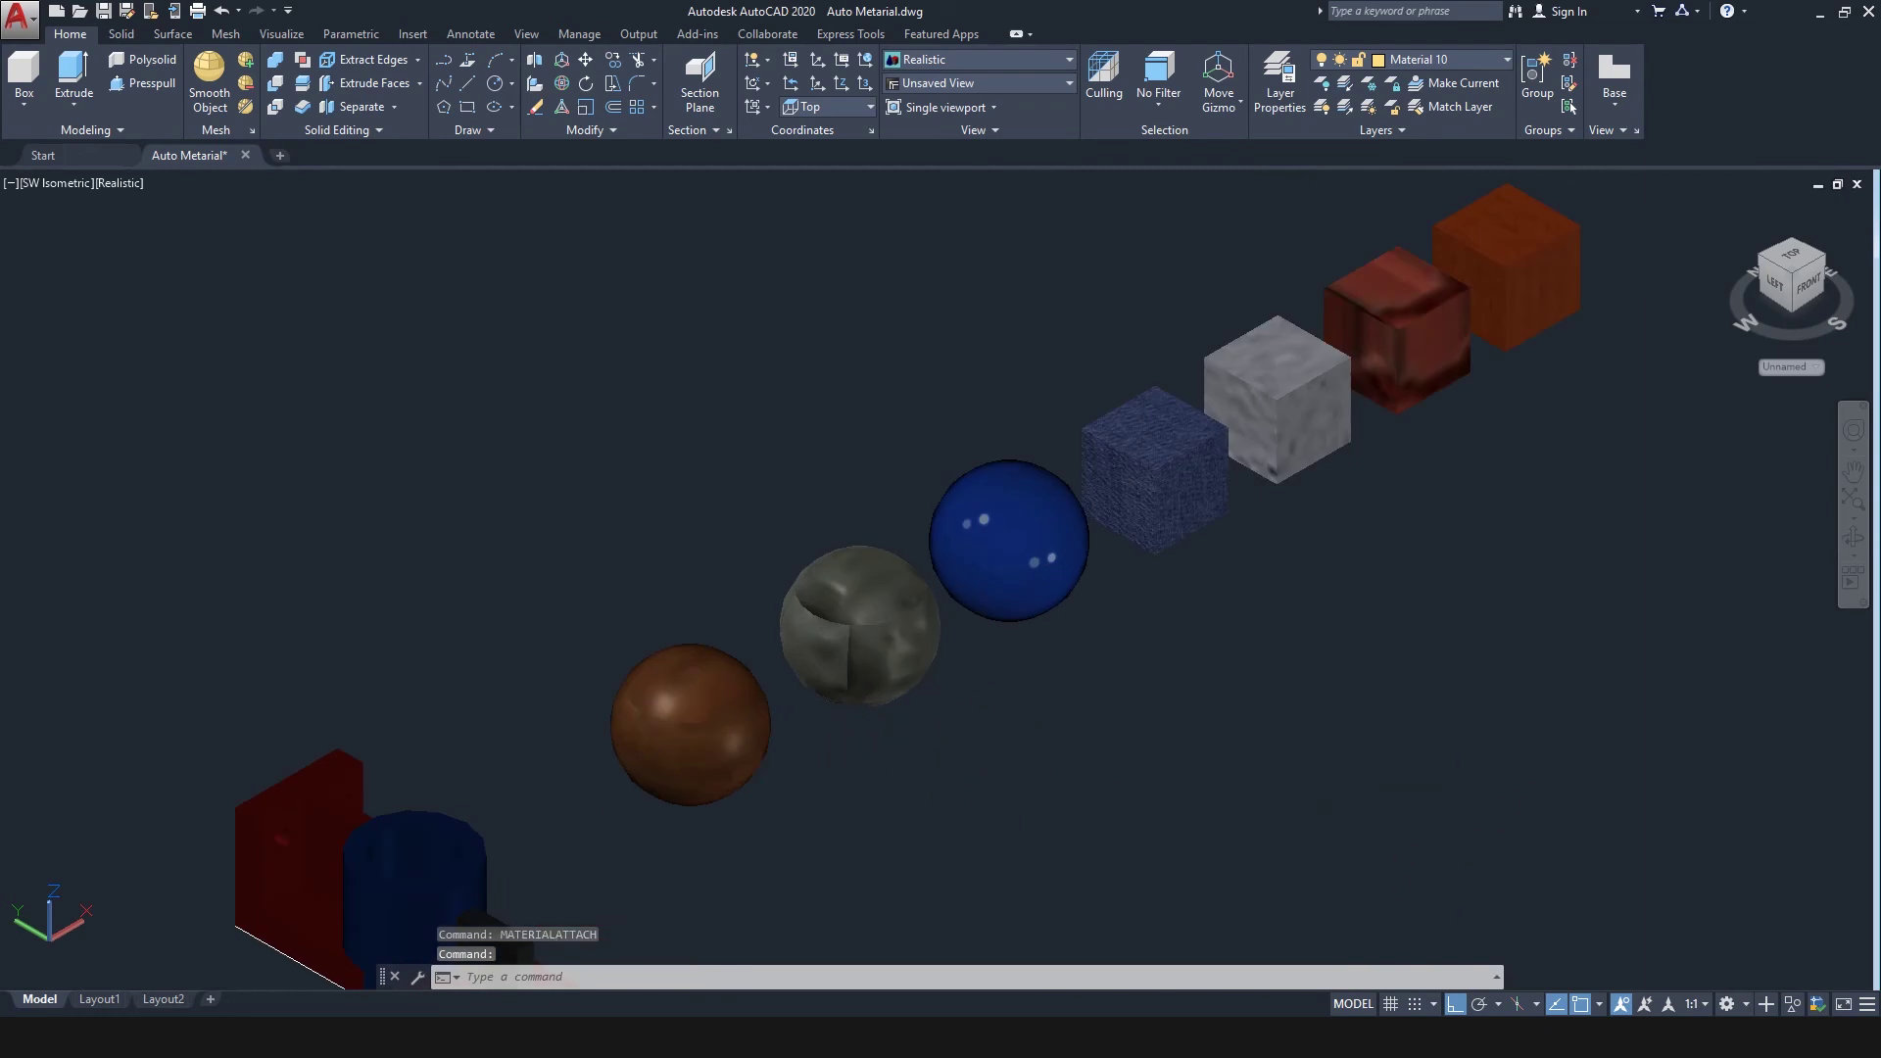
middle_click_drag(1722, 825, 1607, 735)
middle_click_drag(1388, 441, 1125, 642)
left_click(316, 831)
left_click(913, 973)
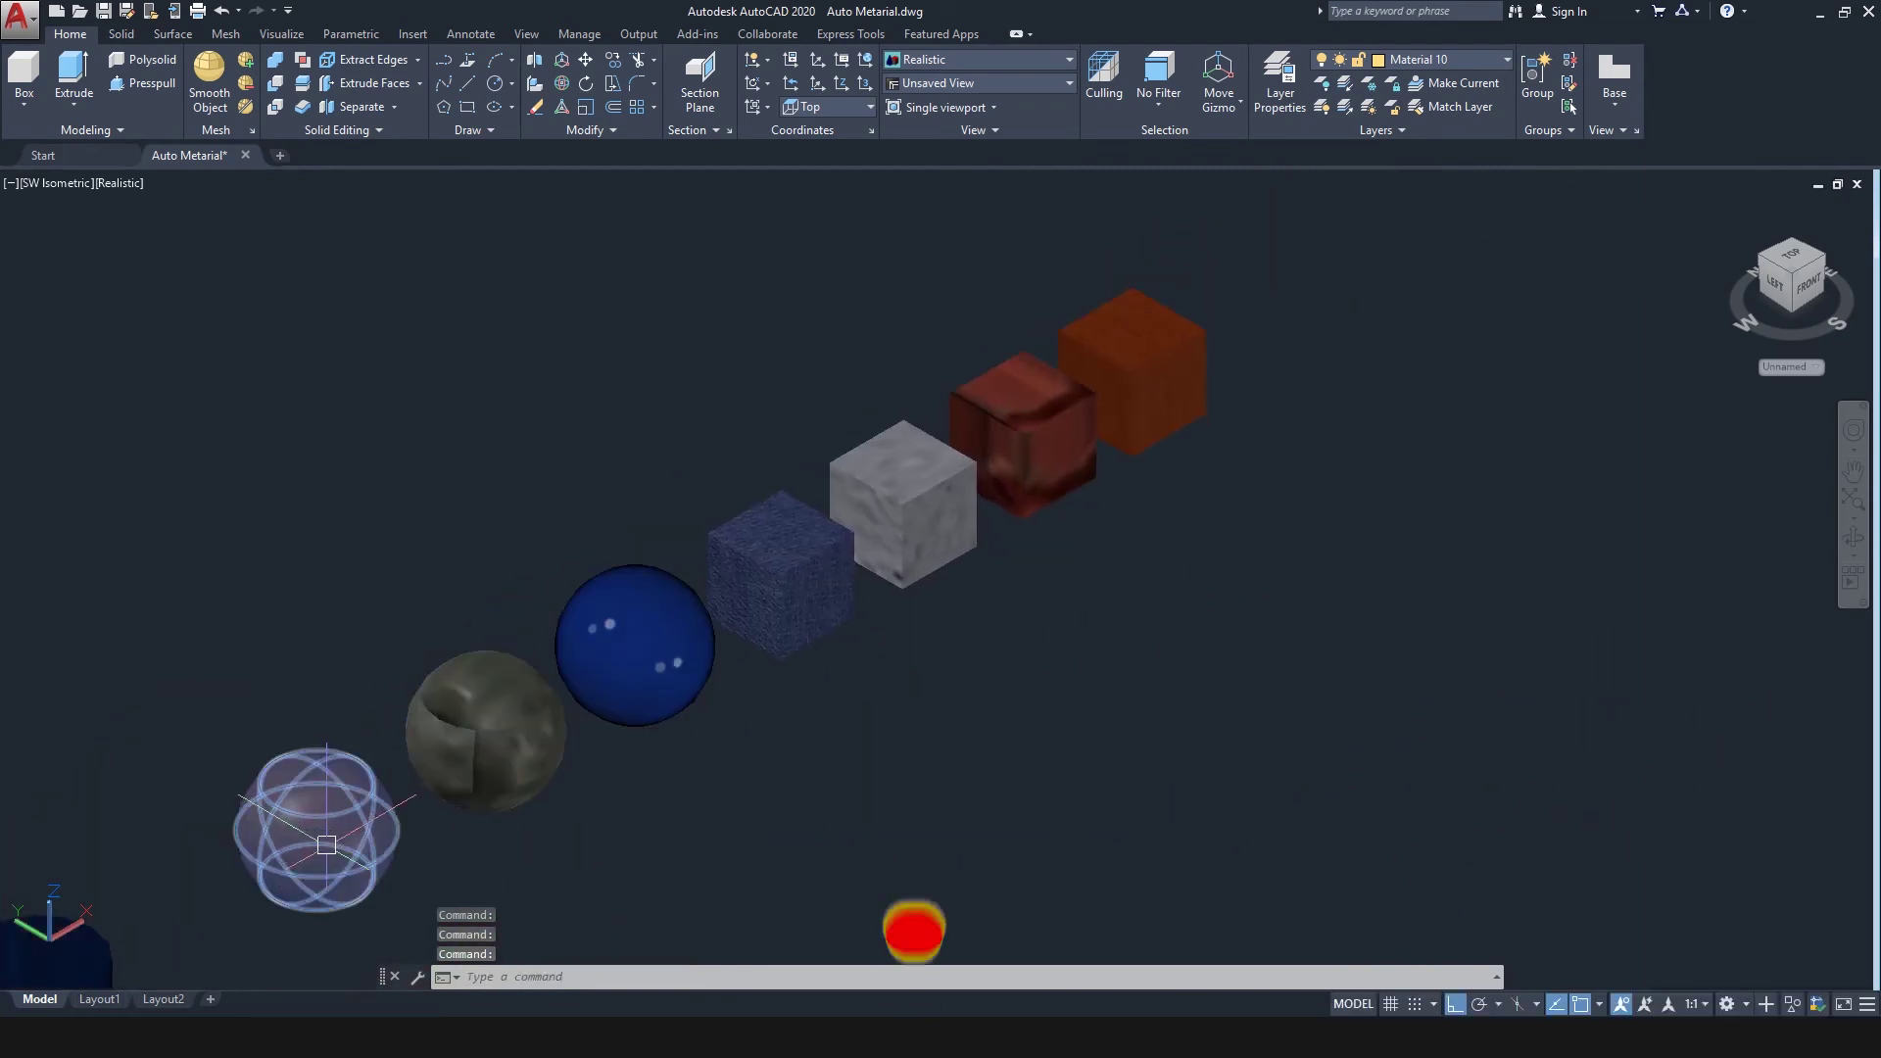
key("Escape")
scroll(1058, 548, "down", 2)
middle_click_drag(1083, 754, 1200, 633)
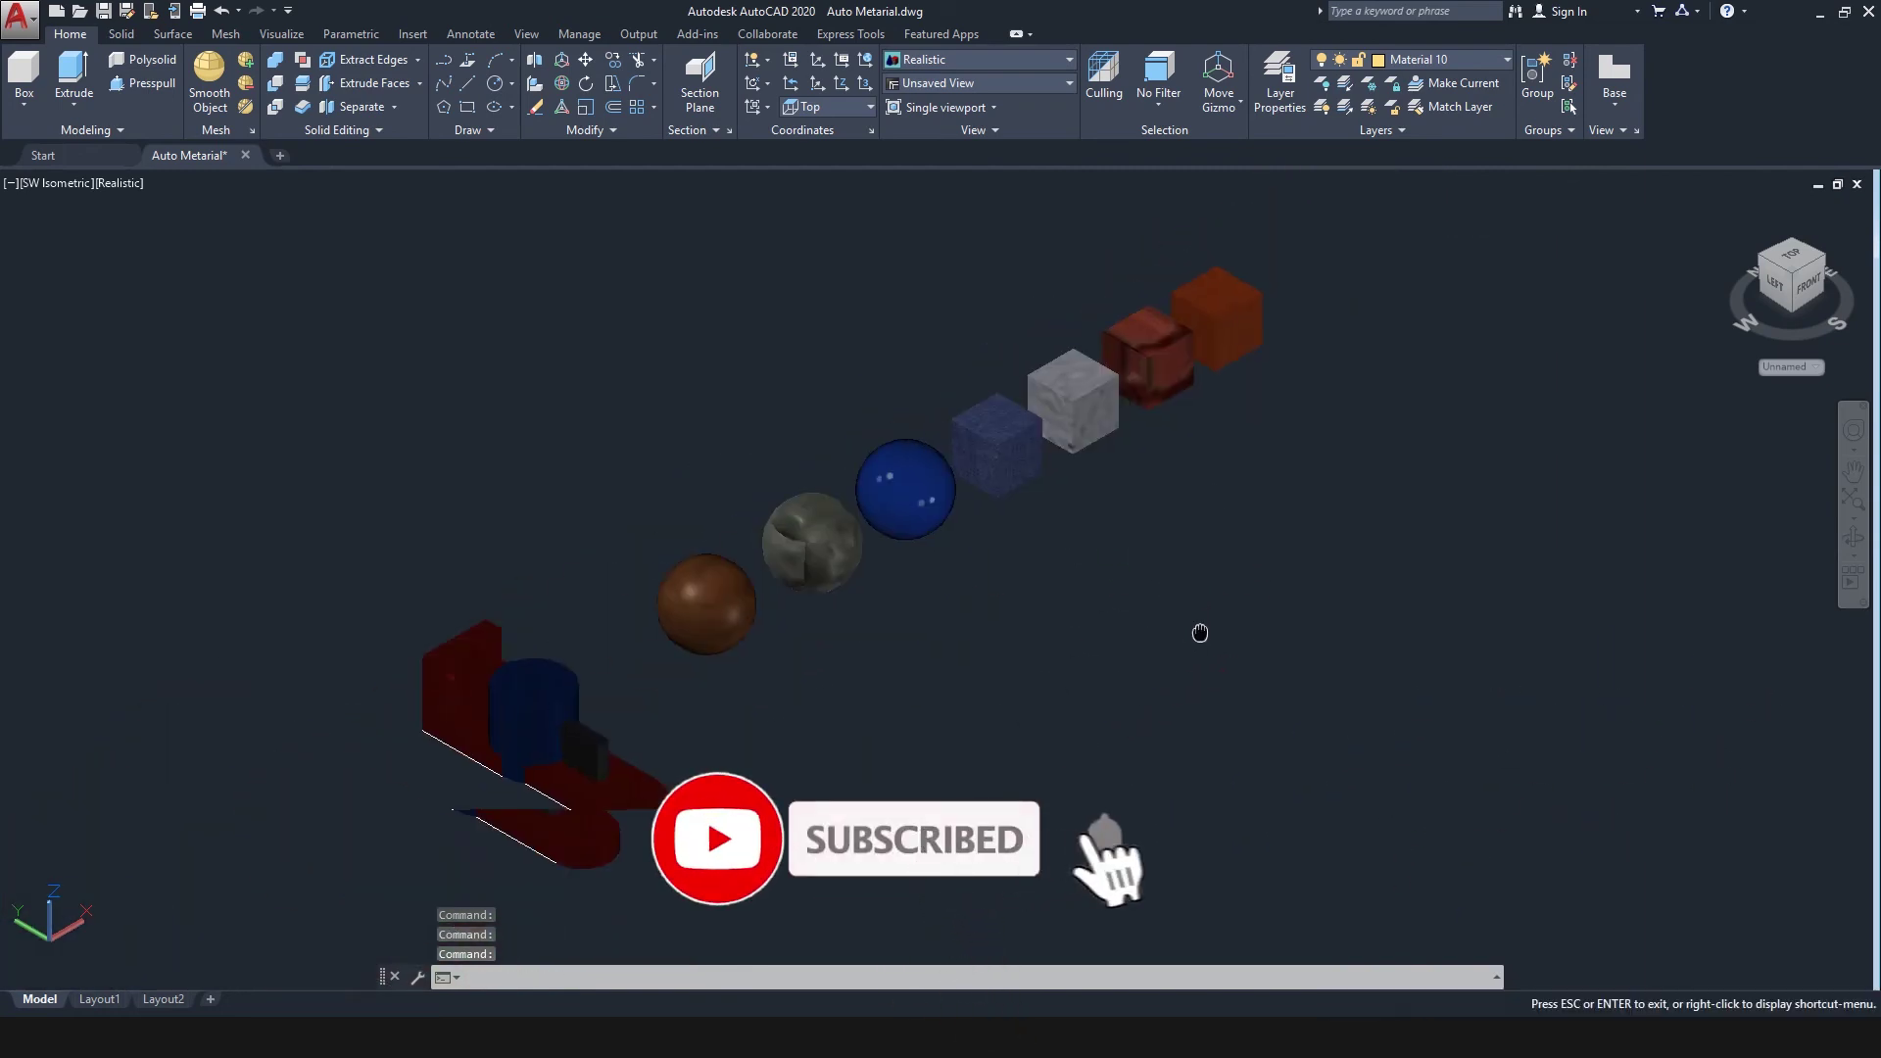
key("Escape")
Step: Select the wood-textured sphere nearest the bracket and view its available layers, leaving the list without choosing one
scroll(987, 530, "up", 2)
scroll(948, 579, "up", 1)
middle_click_drag(617, 663, 731, 621)
scroll(731, 621, "up", 2)
left_click(673, 617)
left_click(673, 617)
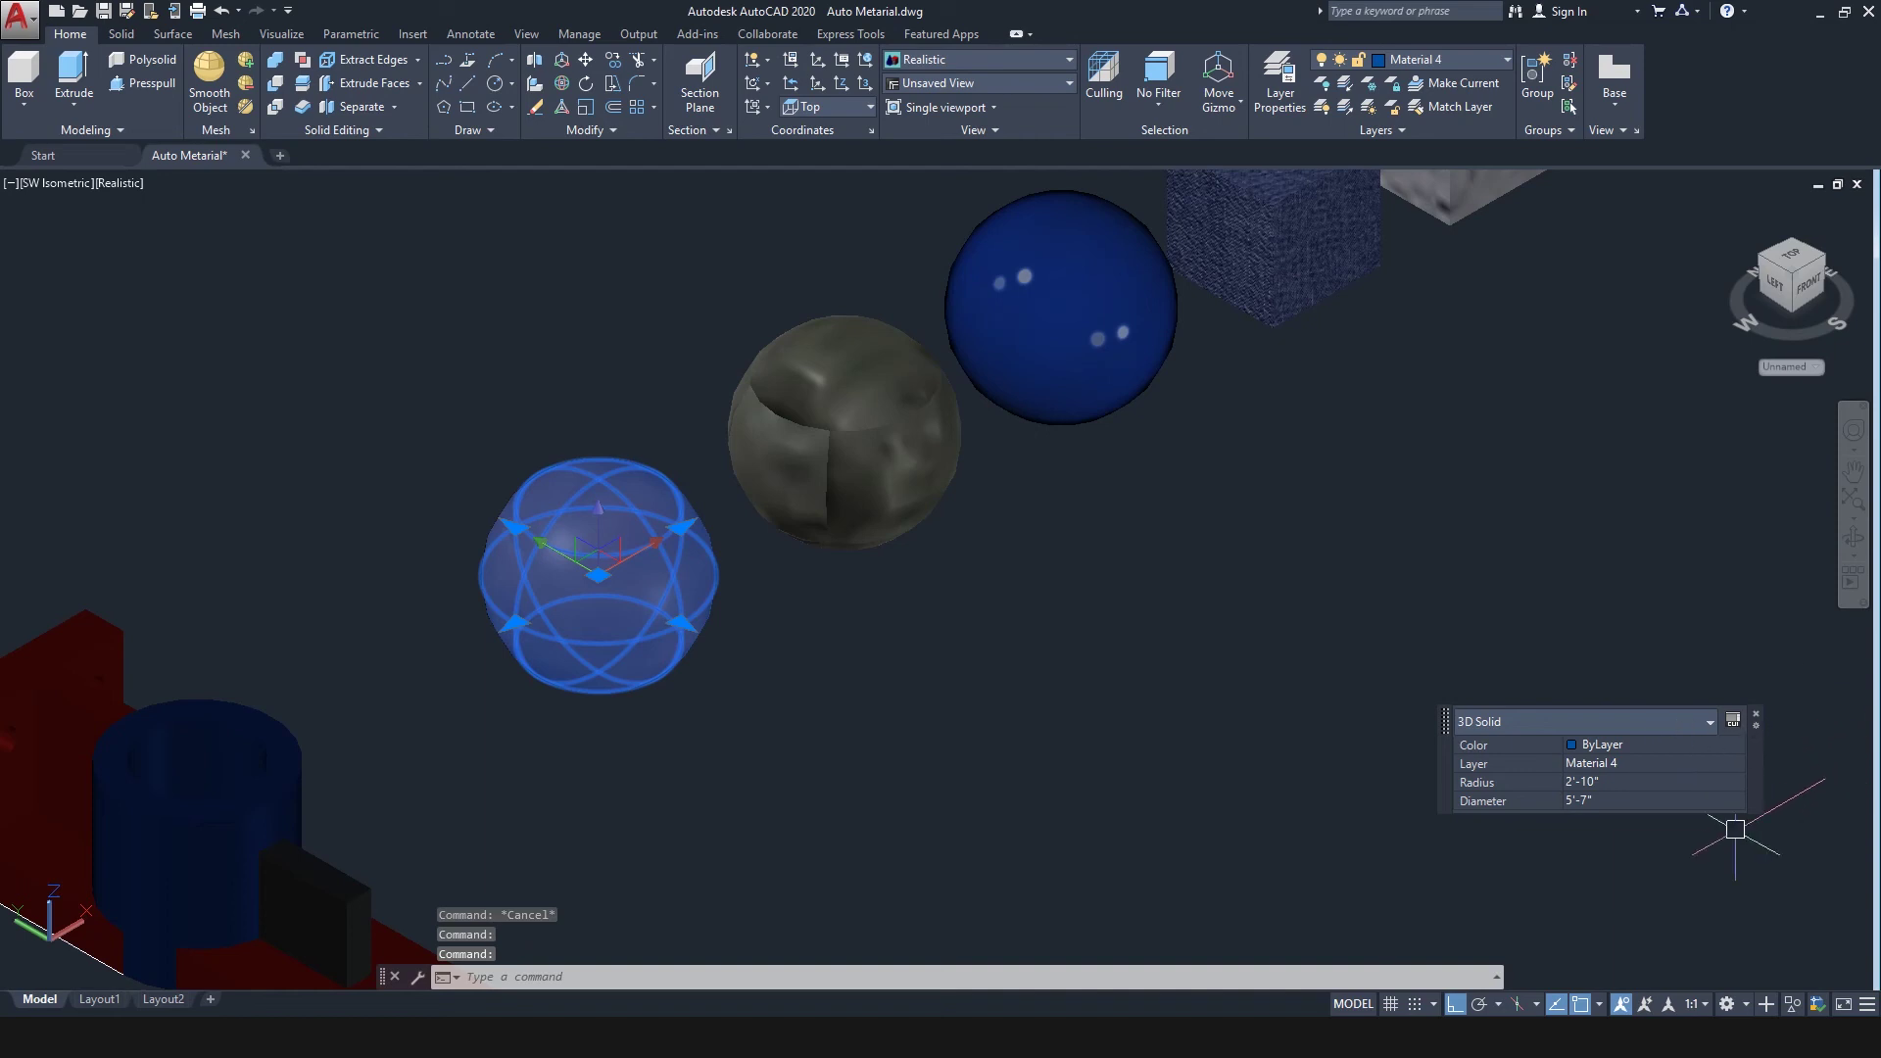
left_click(1726, 765)
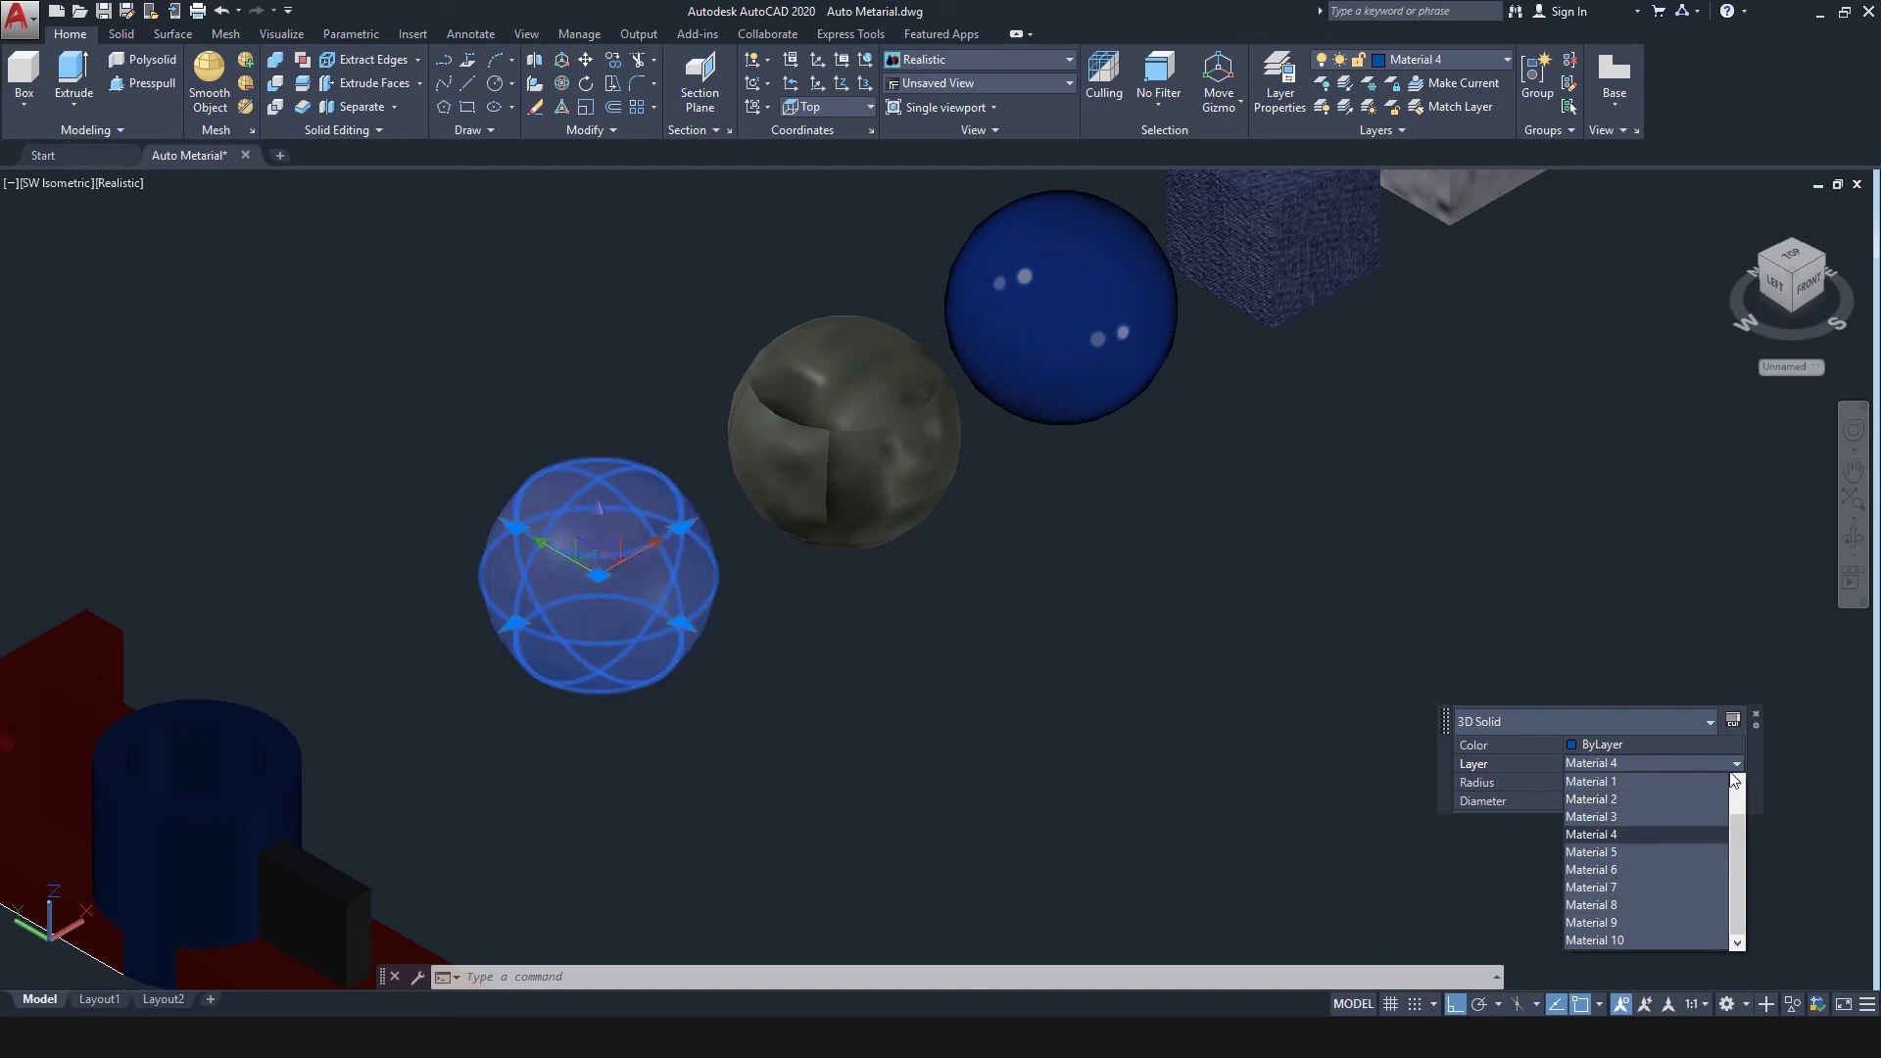
key("Escape")
middle_click_drag(1315, 601, 1125, 663)
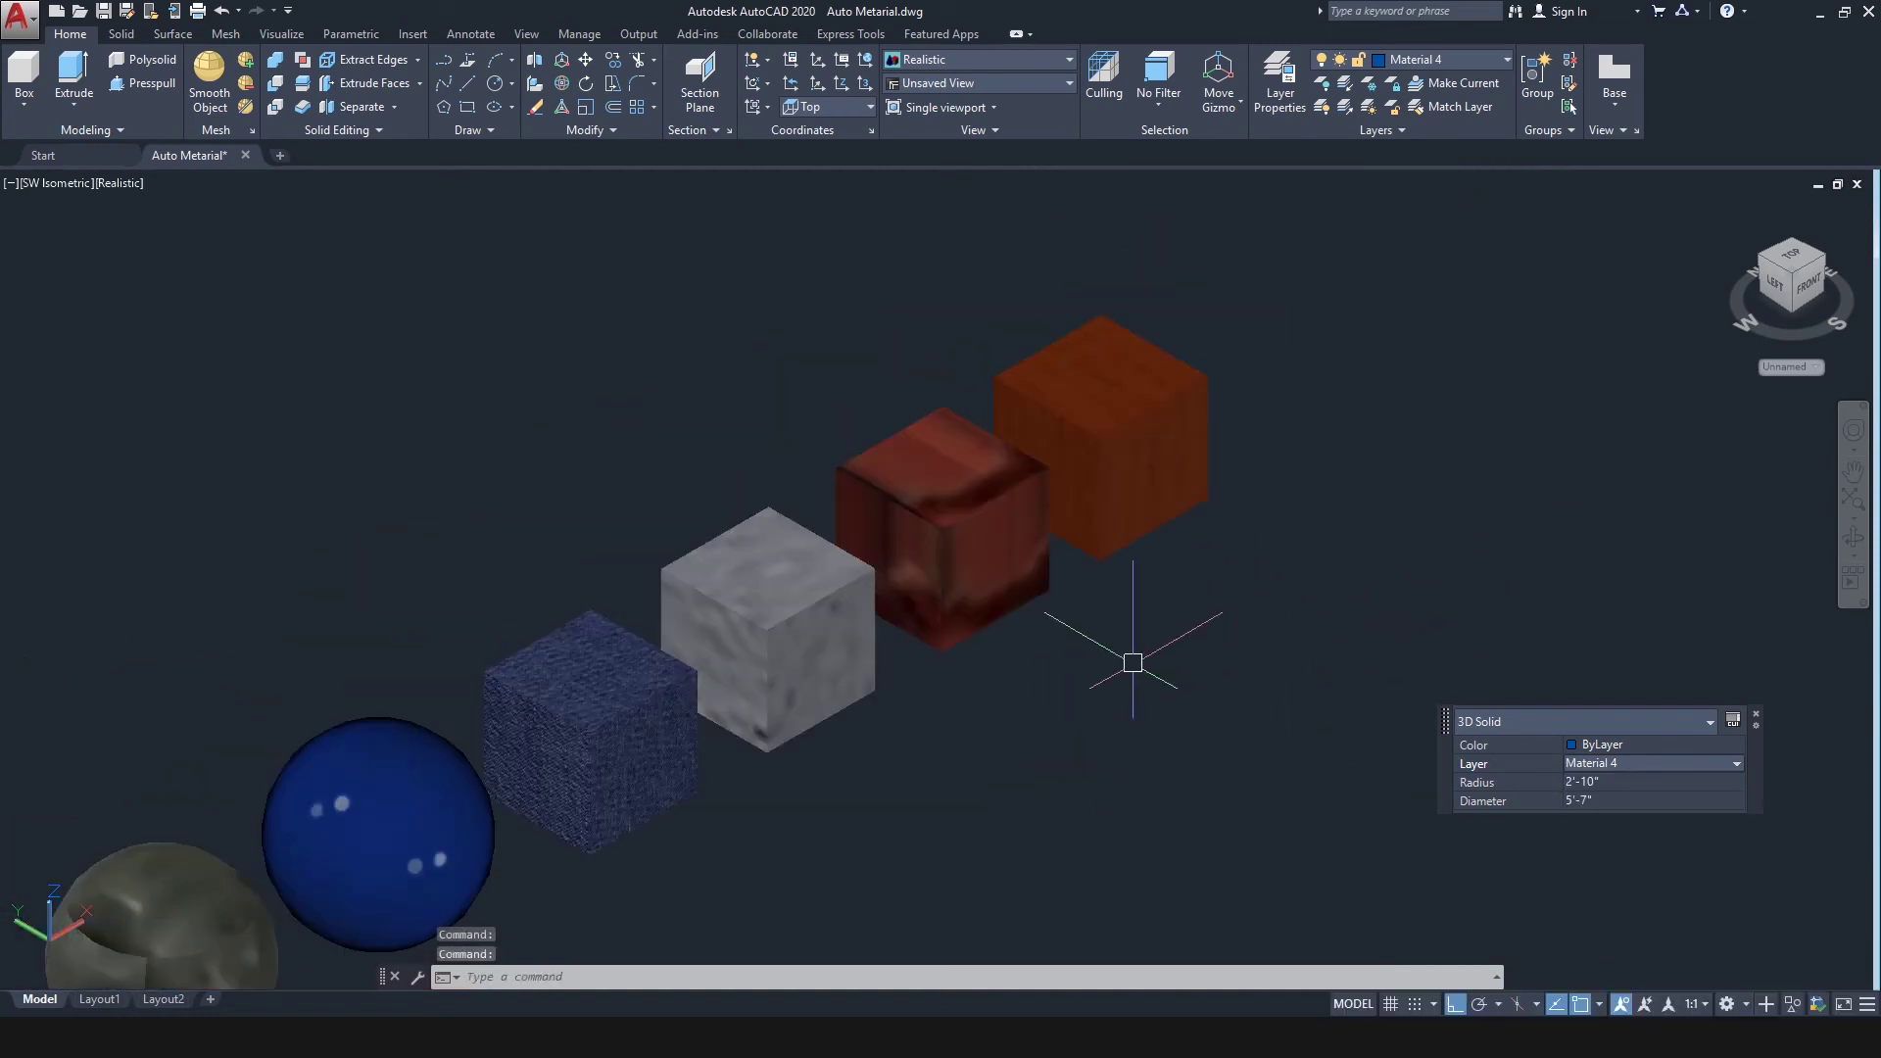
Step: Select the red tile cube and view its available layers, then leave the list without choosing one and clear the selection
scroll(1113, 663, "up", 2)
left_click(1084, 567)
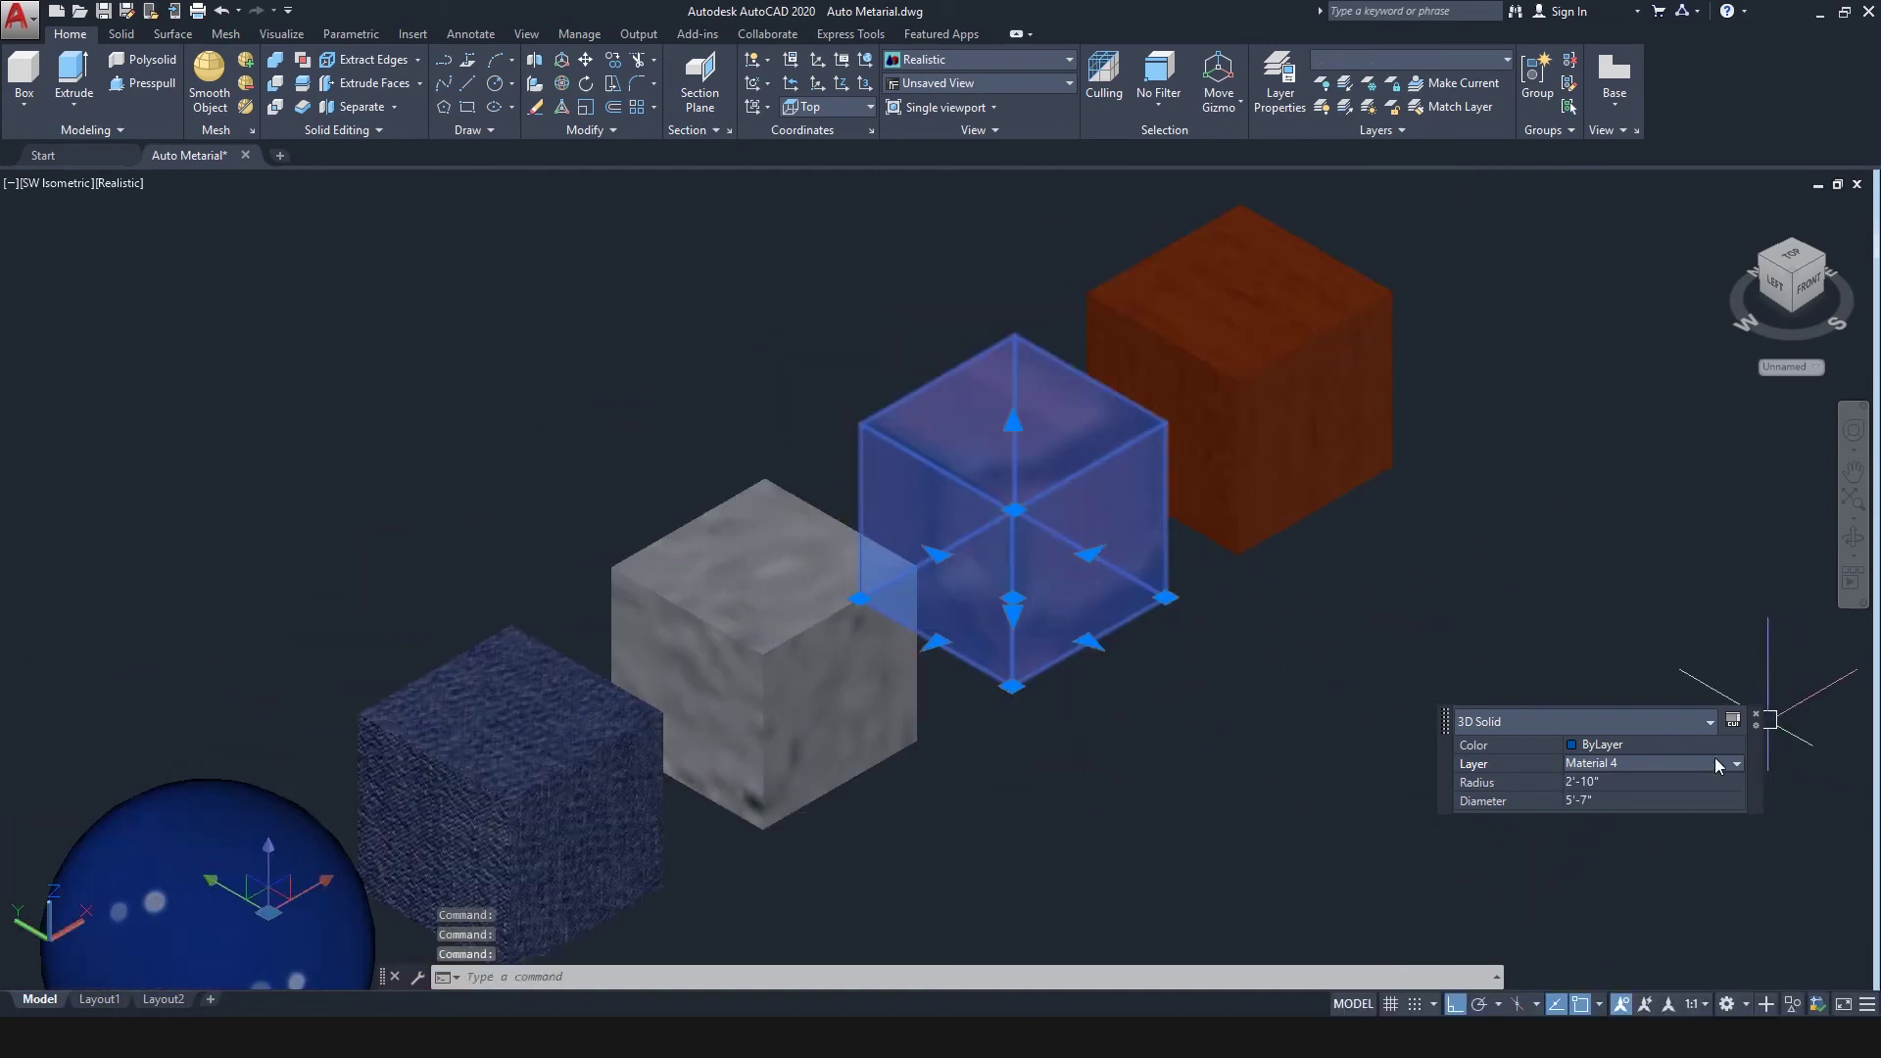
key("Escape")
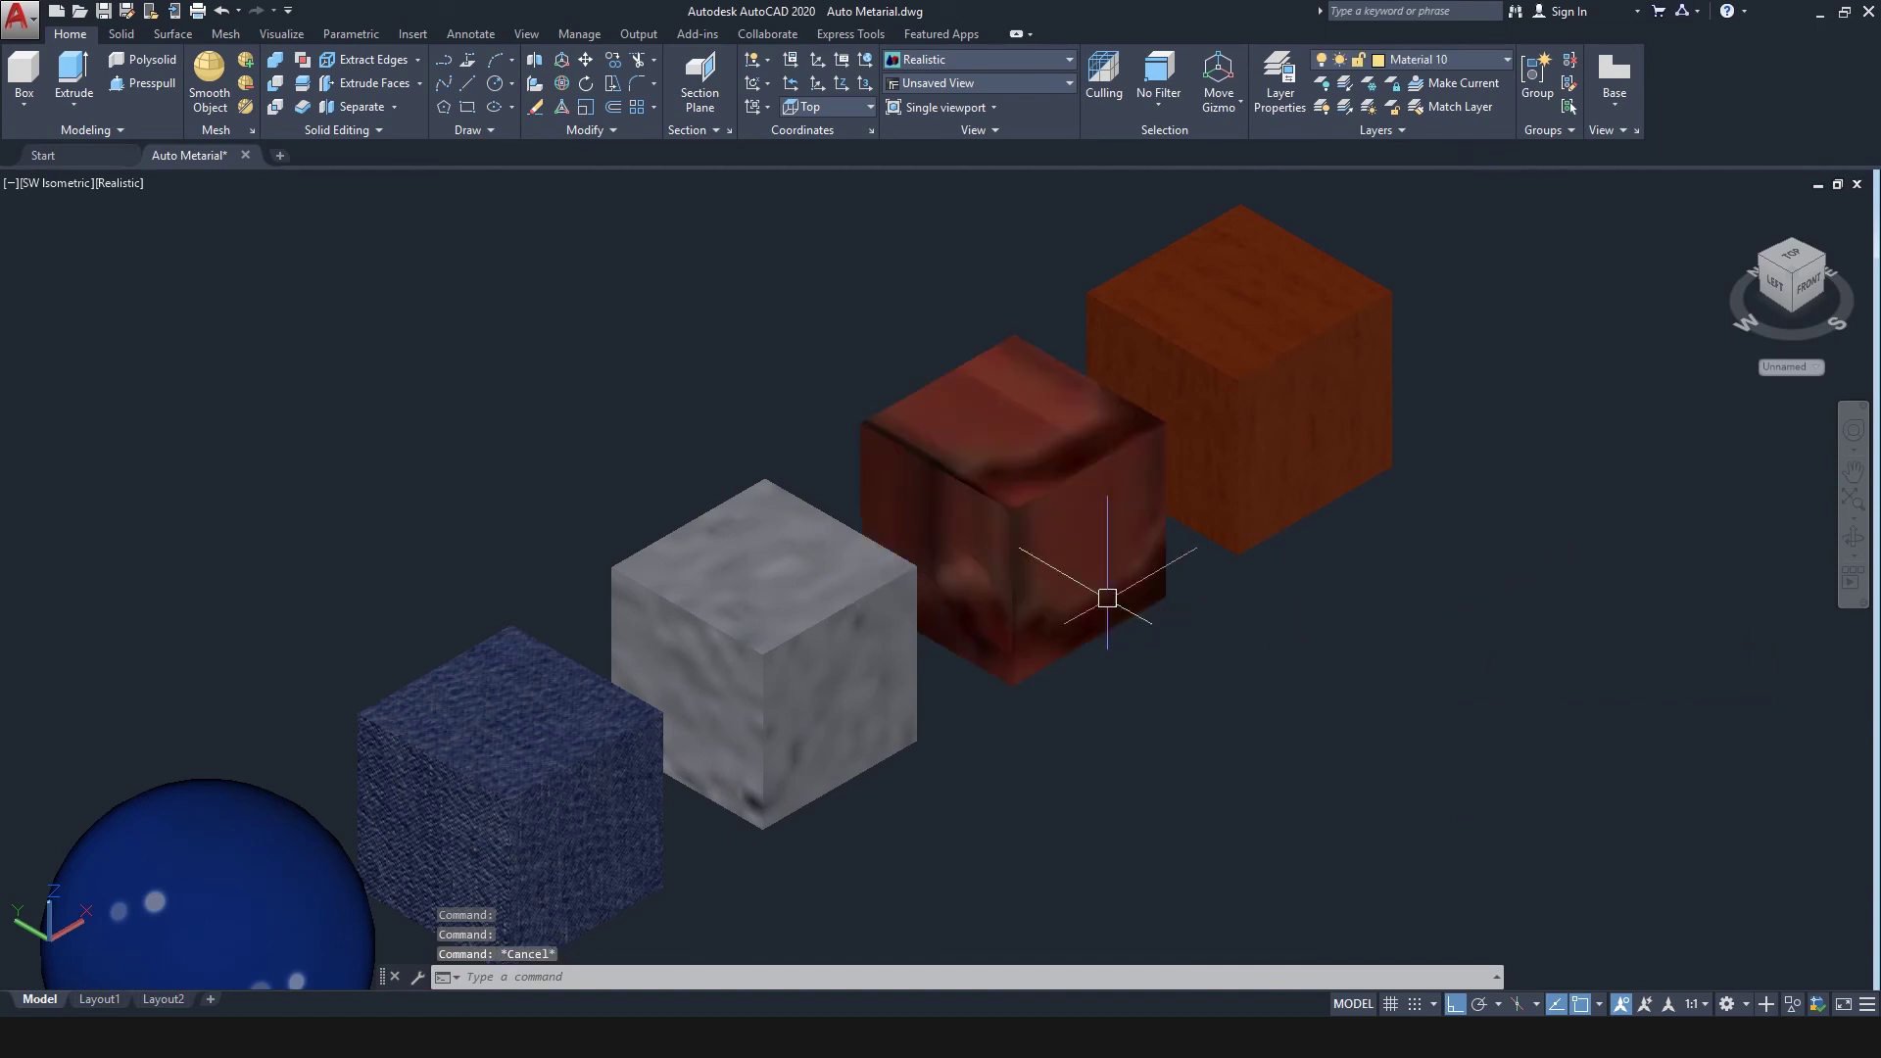
left_click(1020, 538)
left_click(1061, 546)
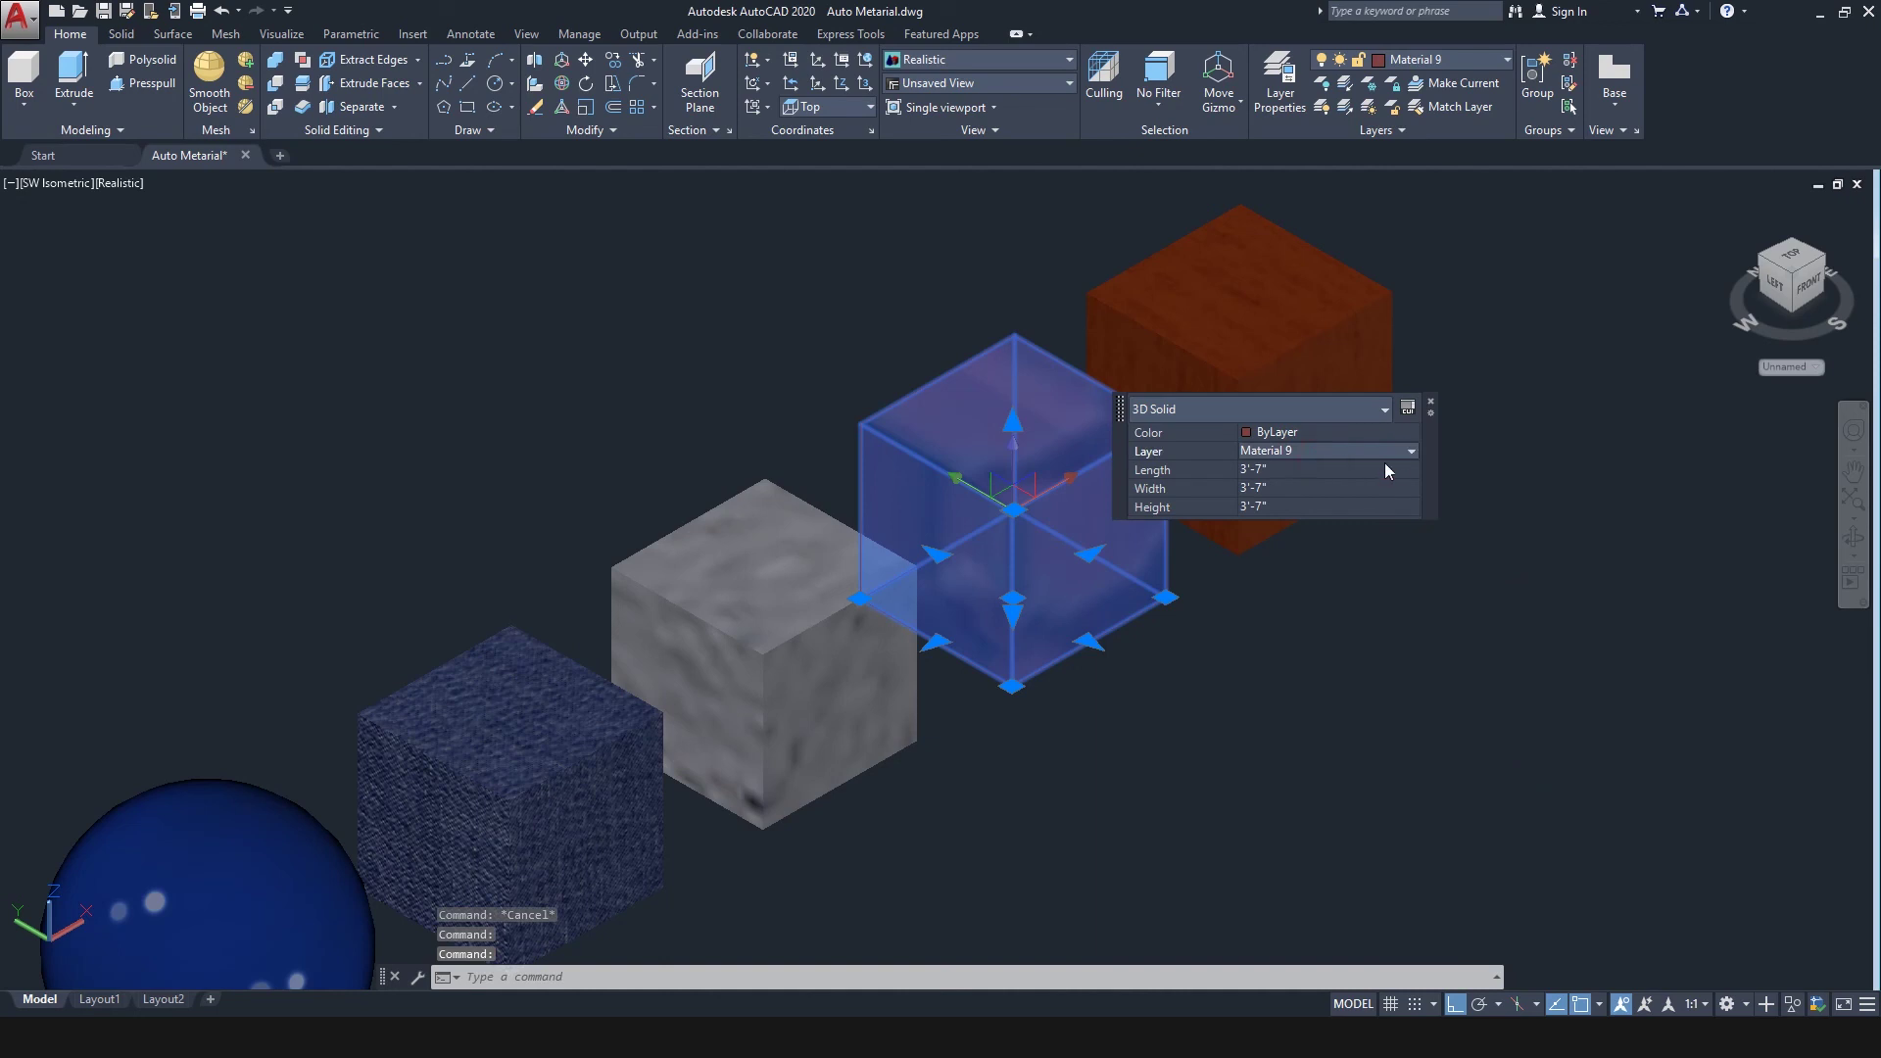
left_click(1410, 452)
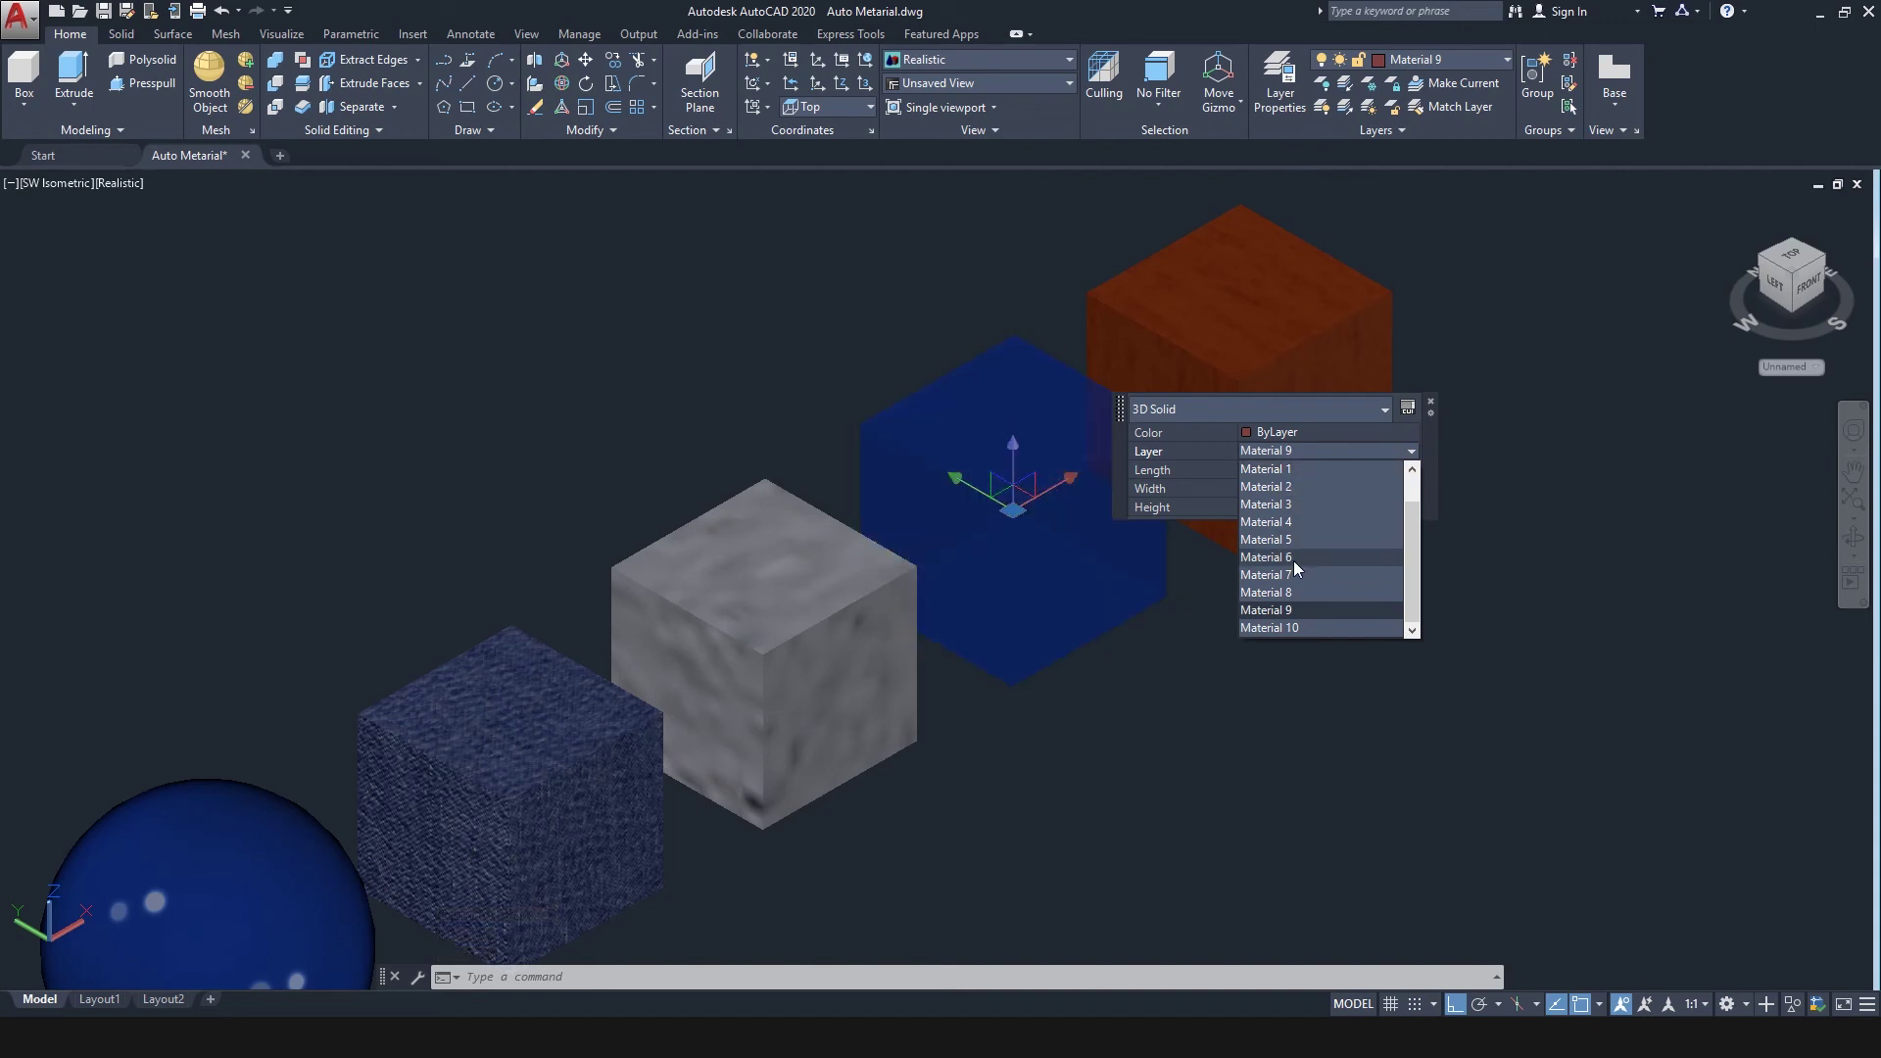
left_click(1433, 676)
left_click(1431, 402)
scroll(1238, 568, "down", 4)
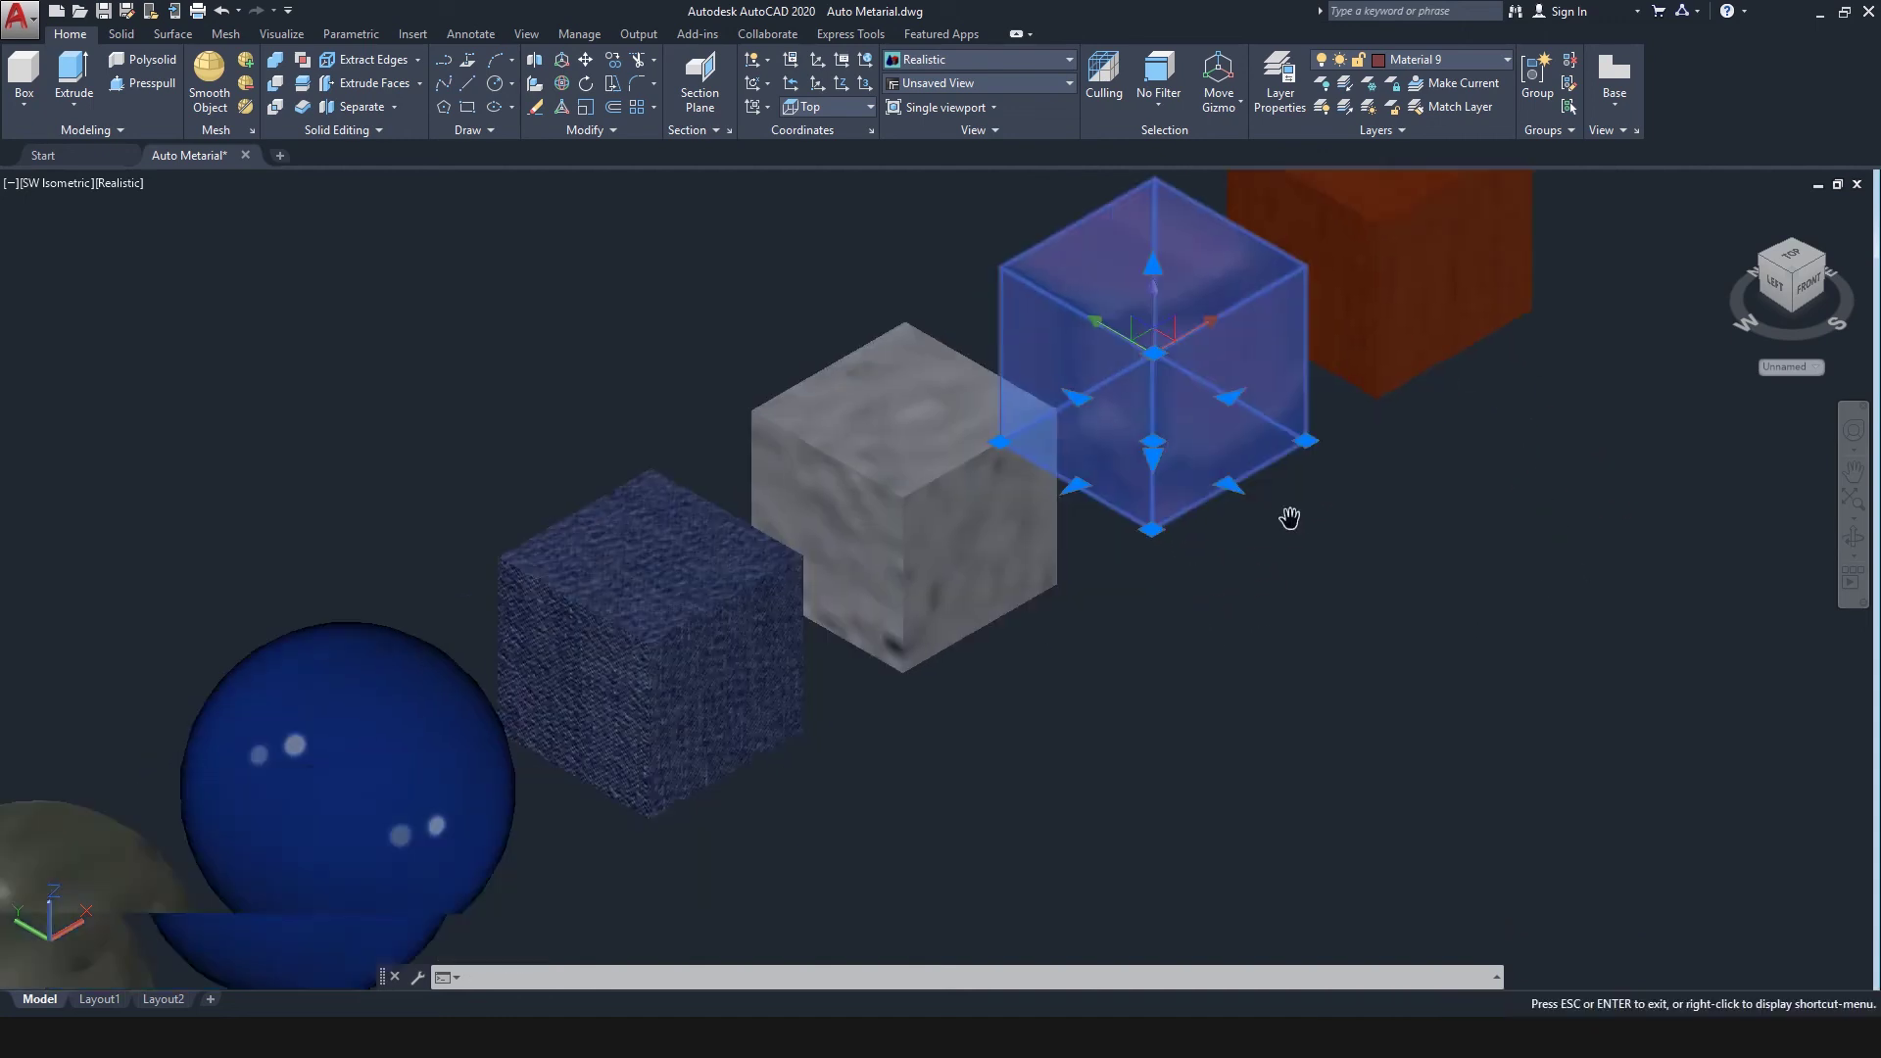
scroll(1185, 568, "down", 5)
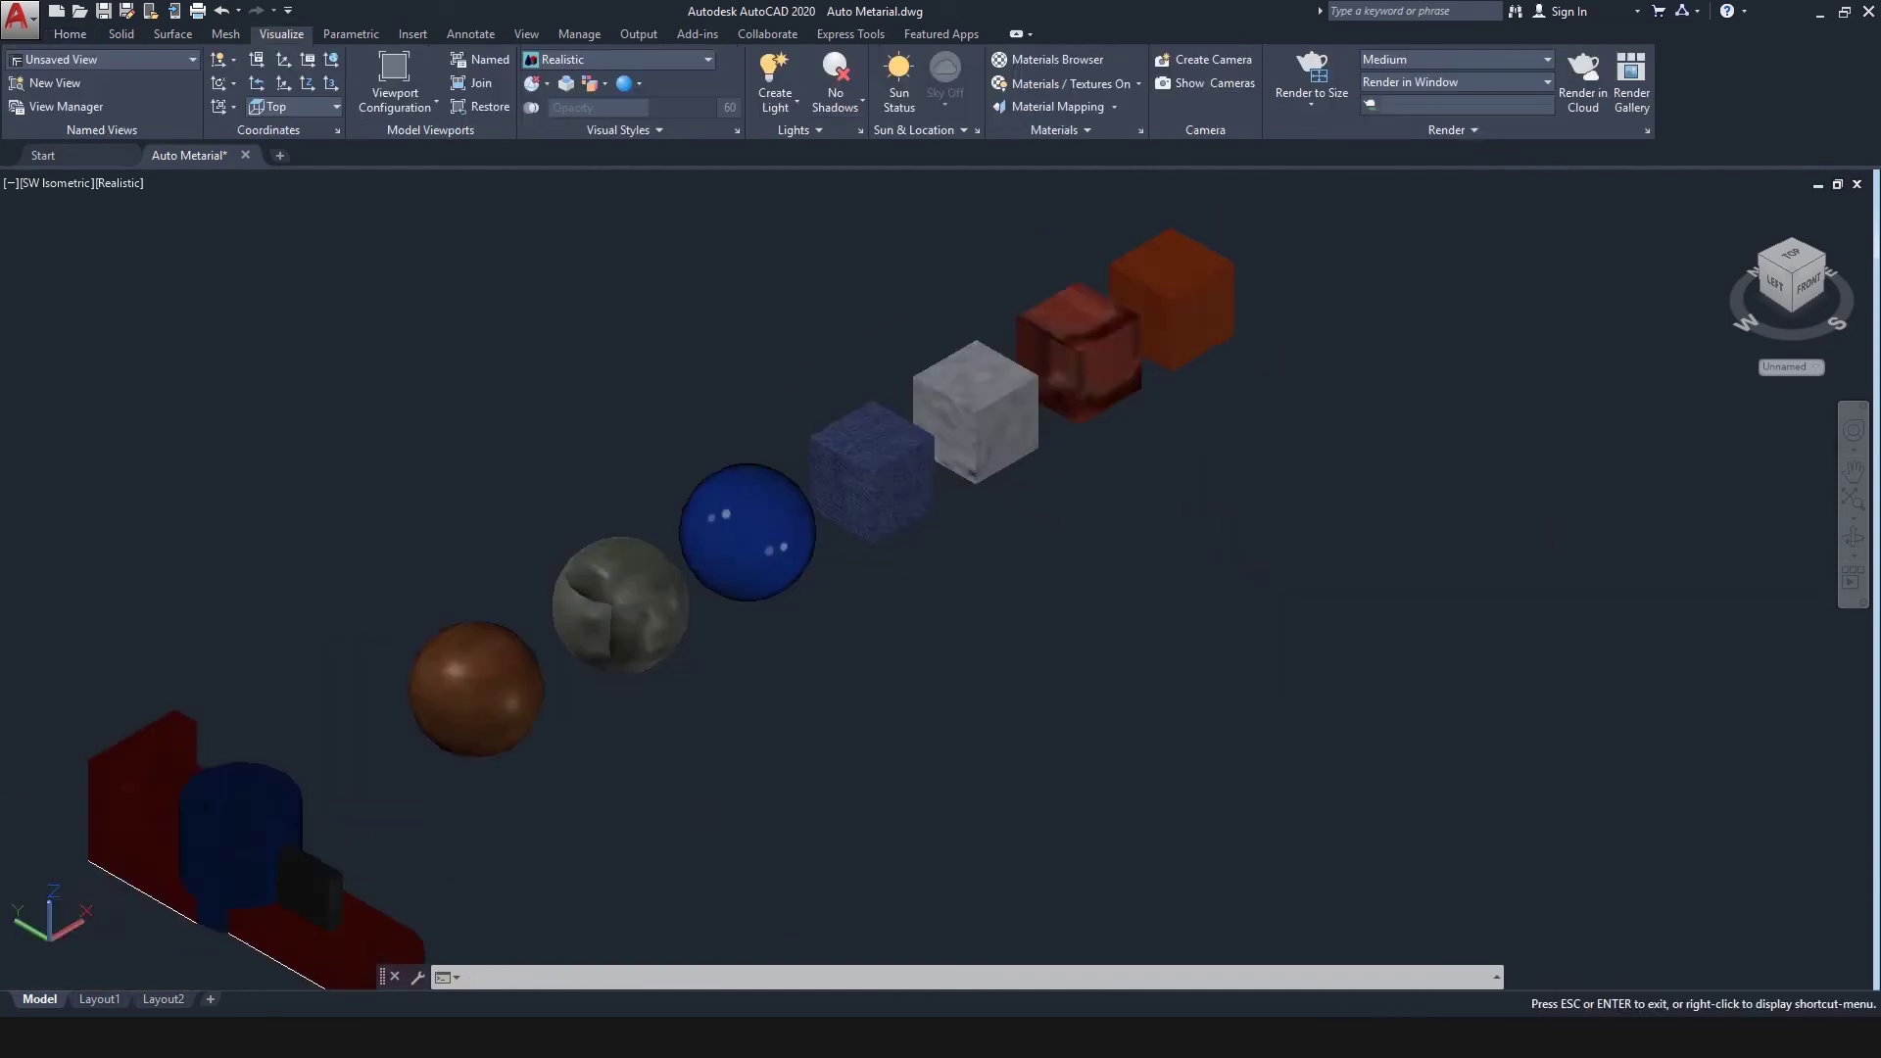
scroll(1171, 437, "up", 5)
scroll(1126, 747, "down", 4)
scroll(1130, 760, "up", 2)
key("Escape")
type("mat")
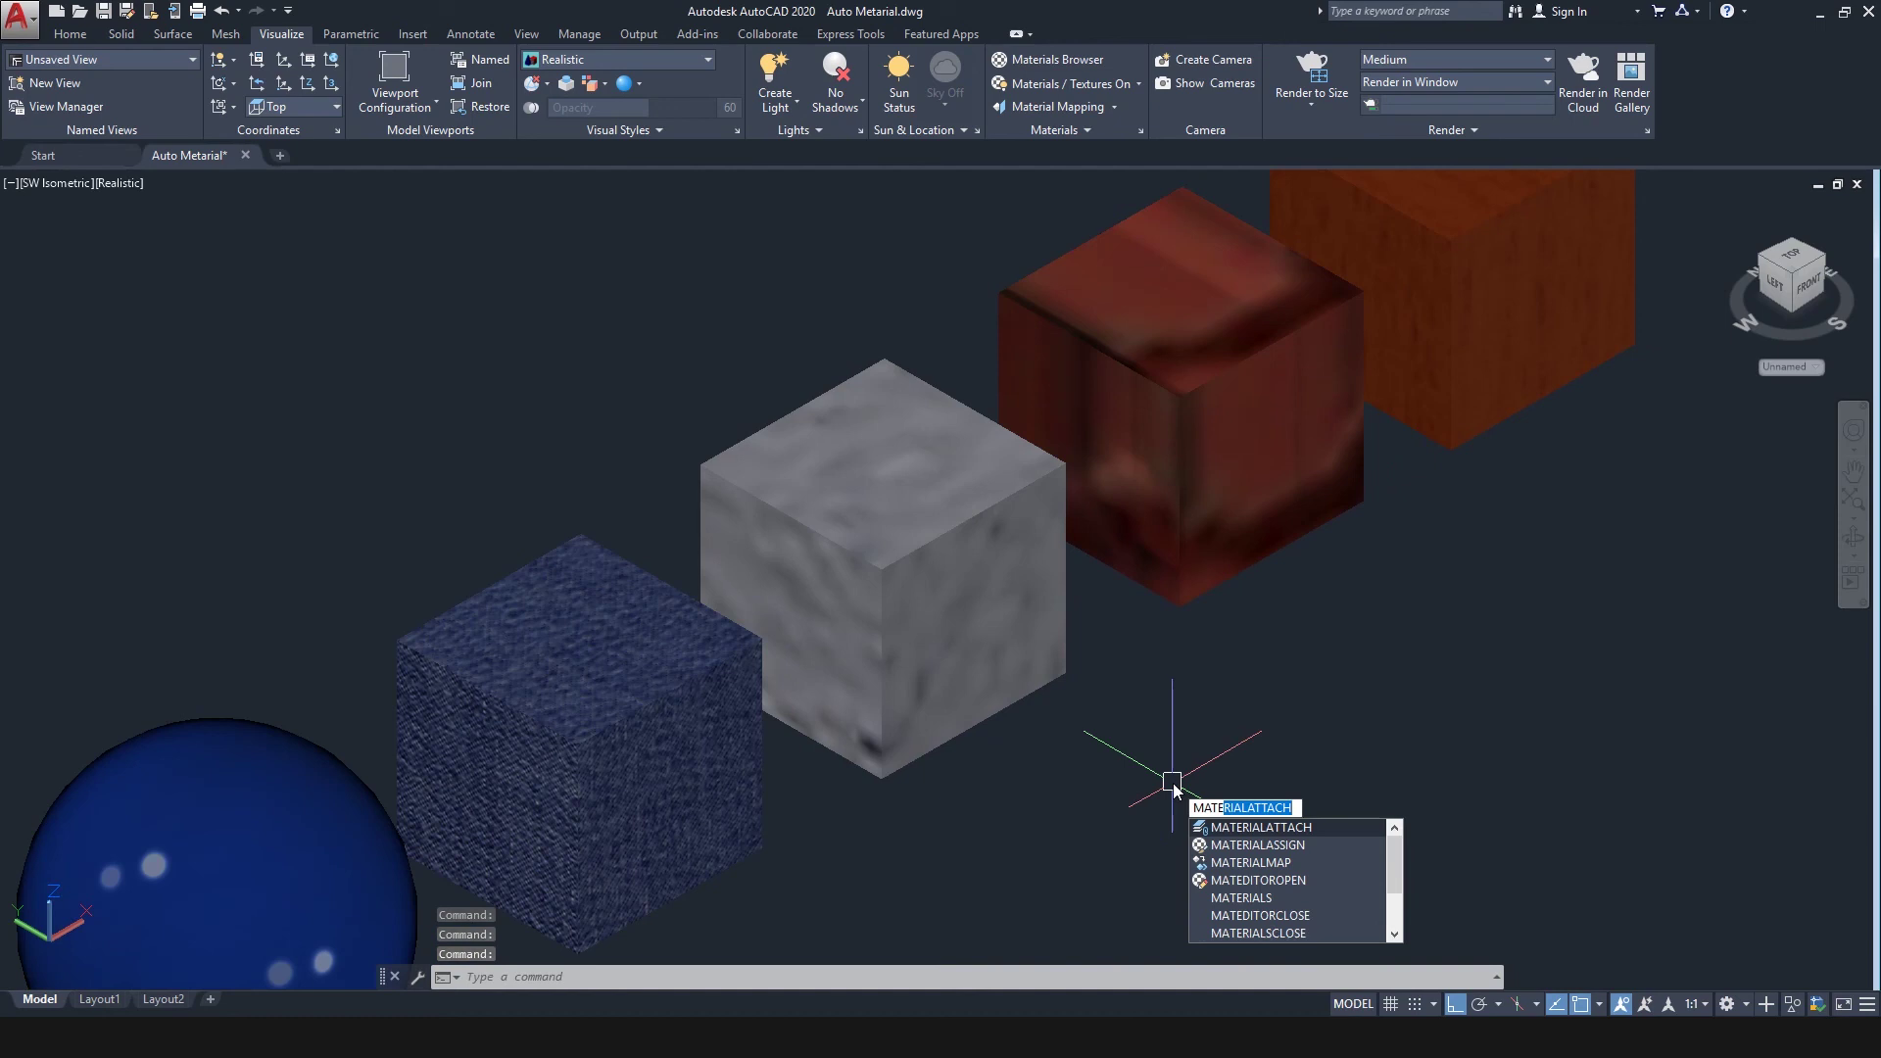
key("BackSpace")
key("BackSpace")
key("BackSpace")
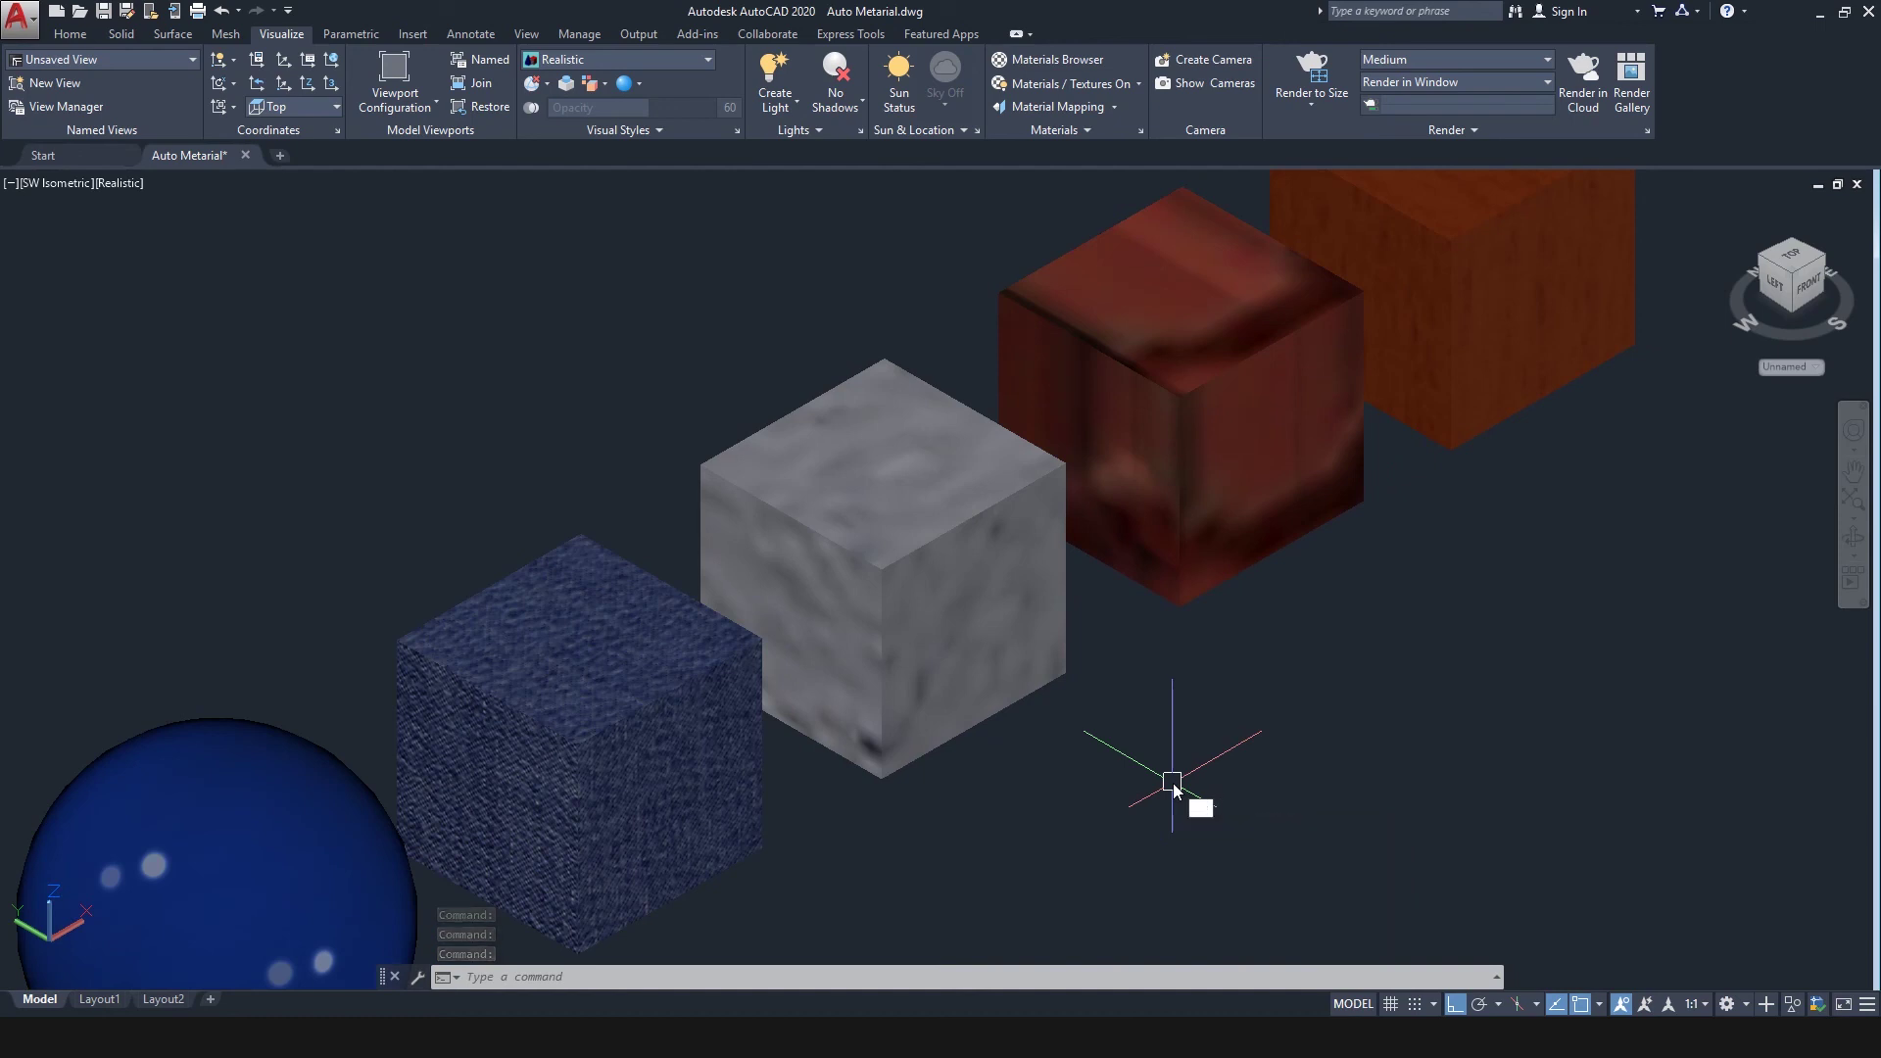
Step: Open the Materials Browser with the RMAT command and enlarge its document materials list
type("rmat")
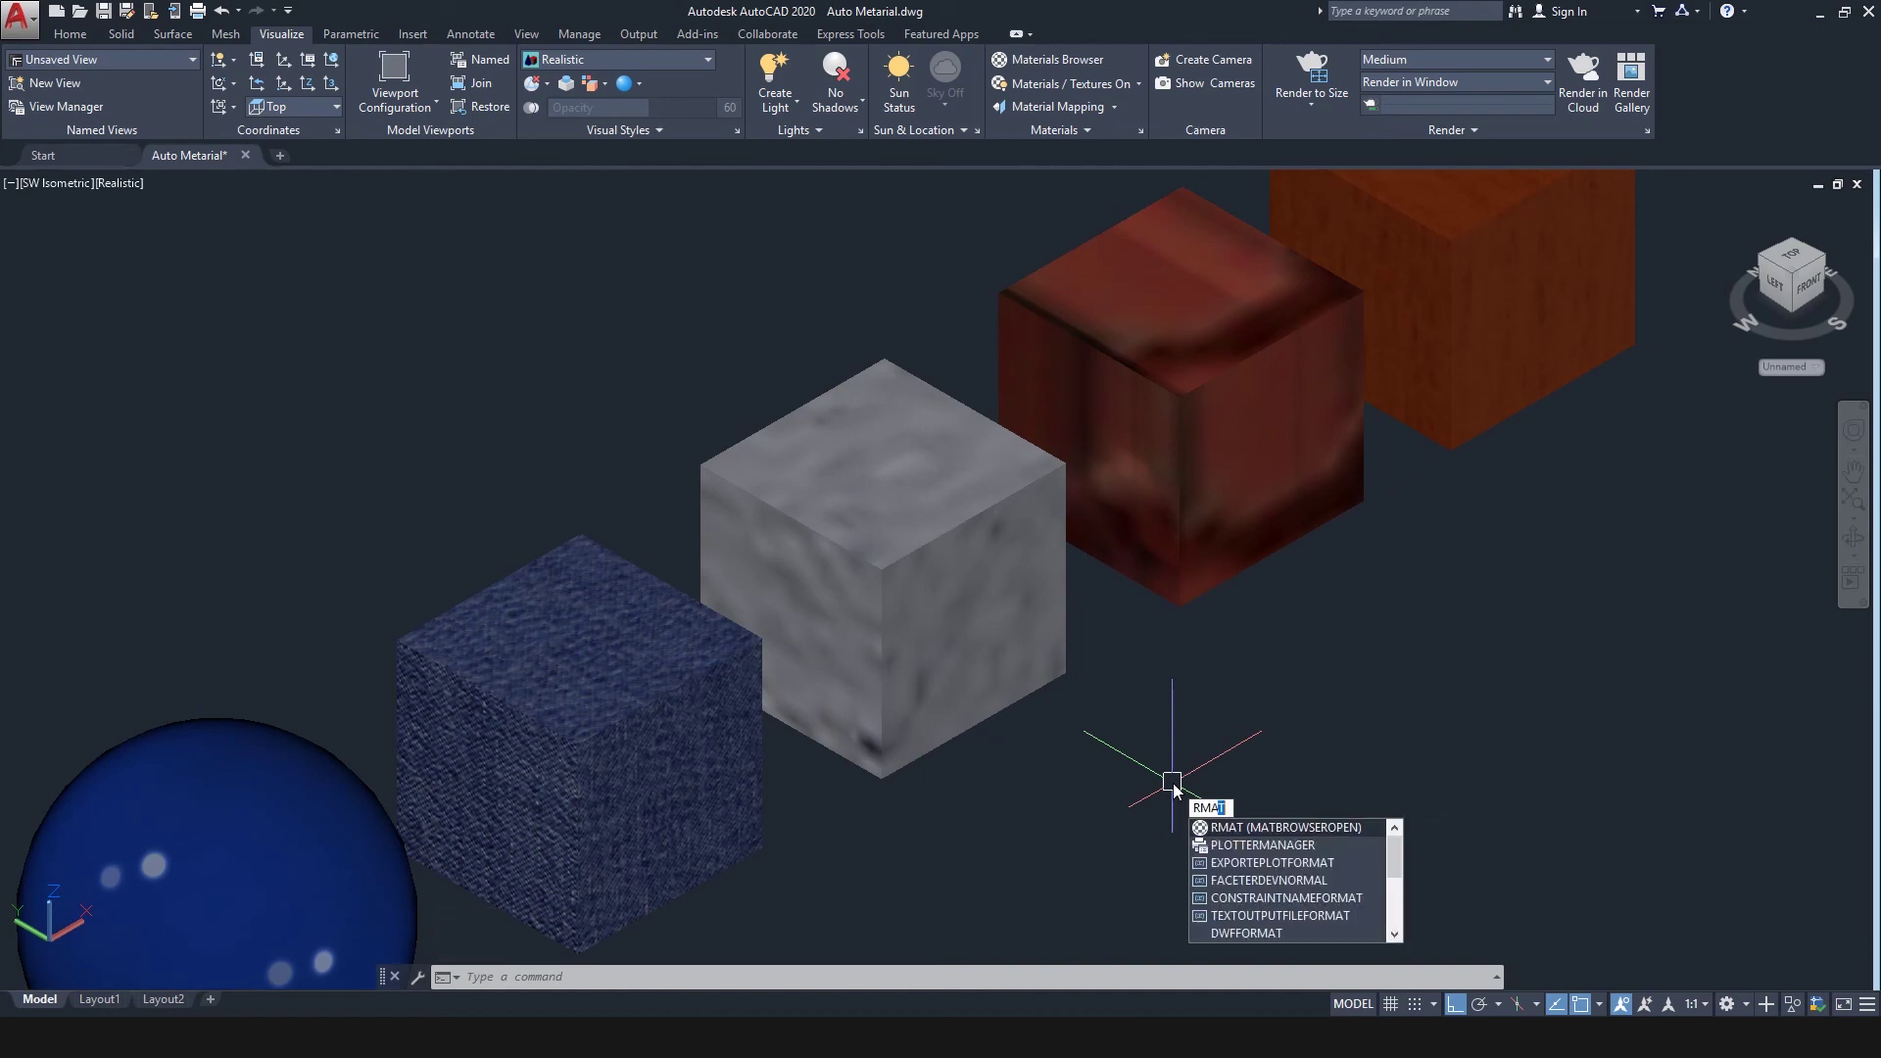
left_click(1324, 827)
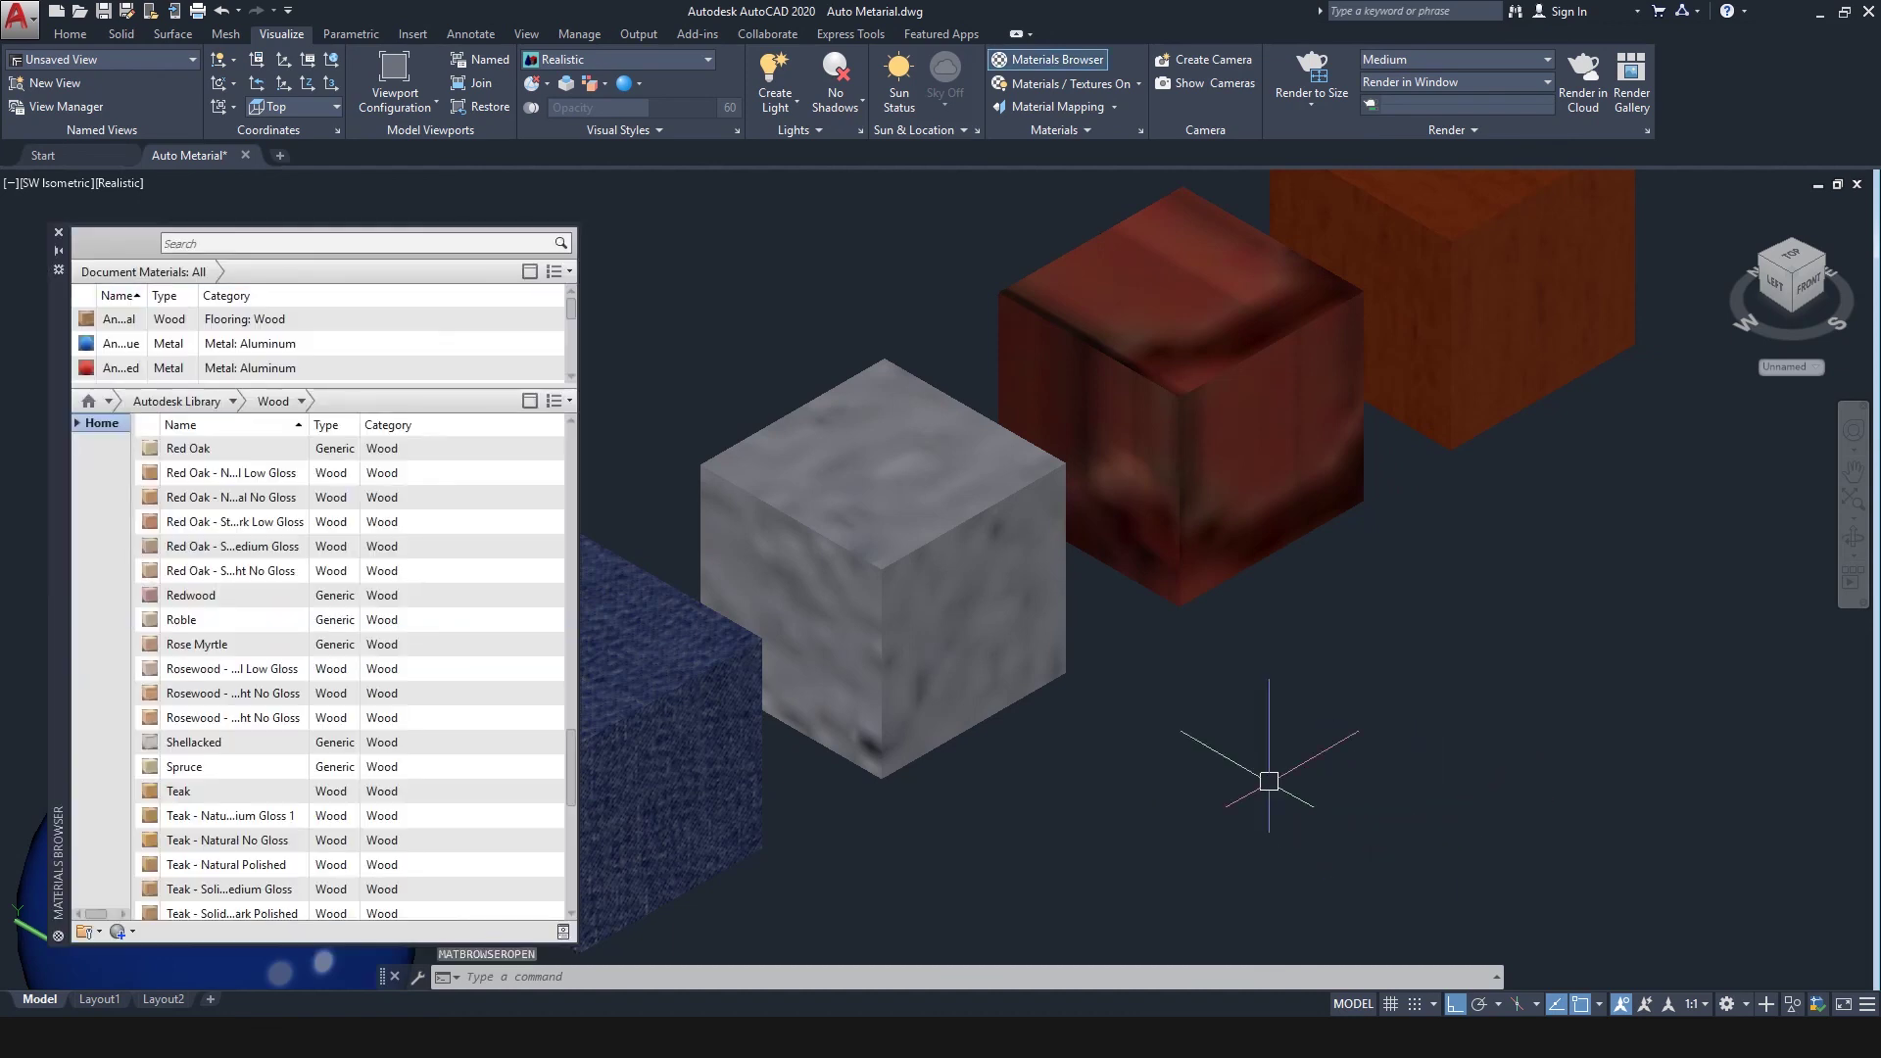
scroll(339, 363, "down", 1)
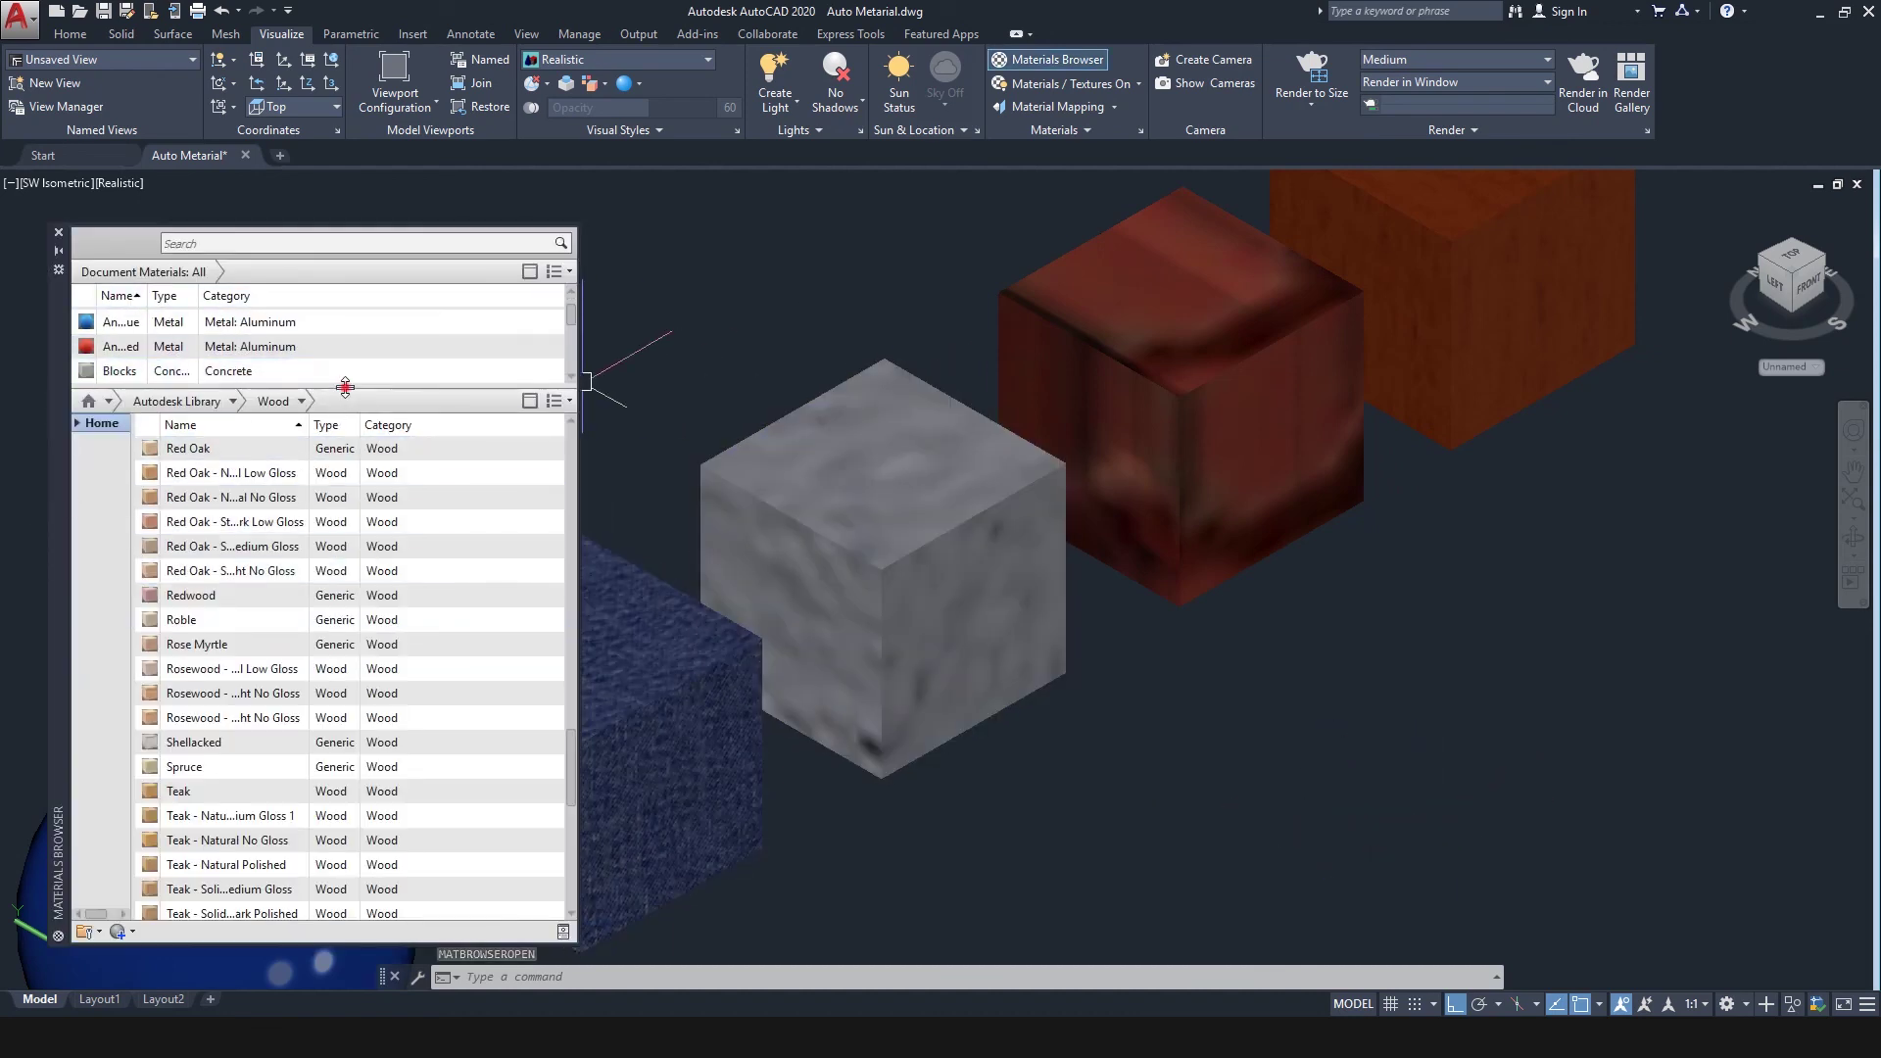
left_click_drag(345, 387, 364, 571)
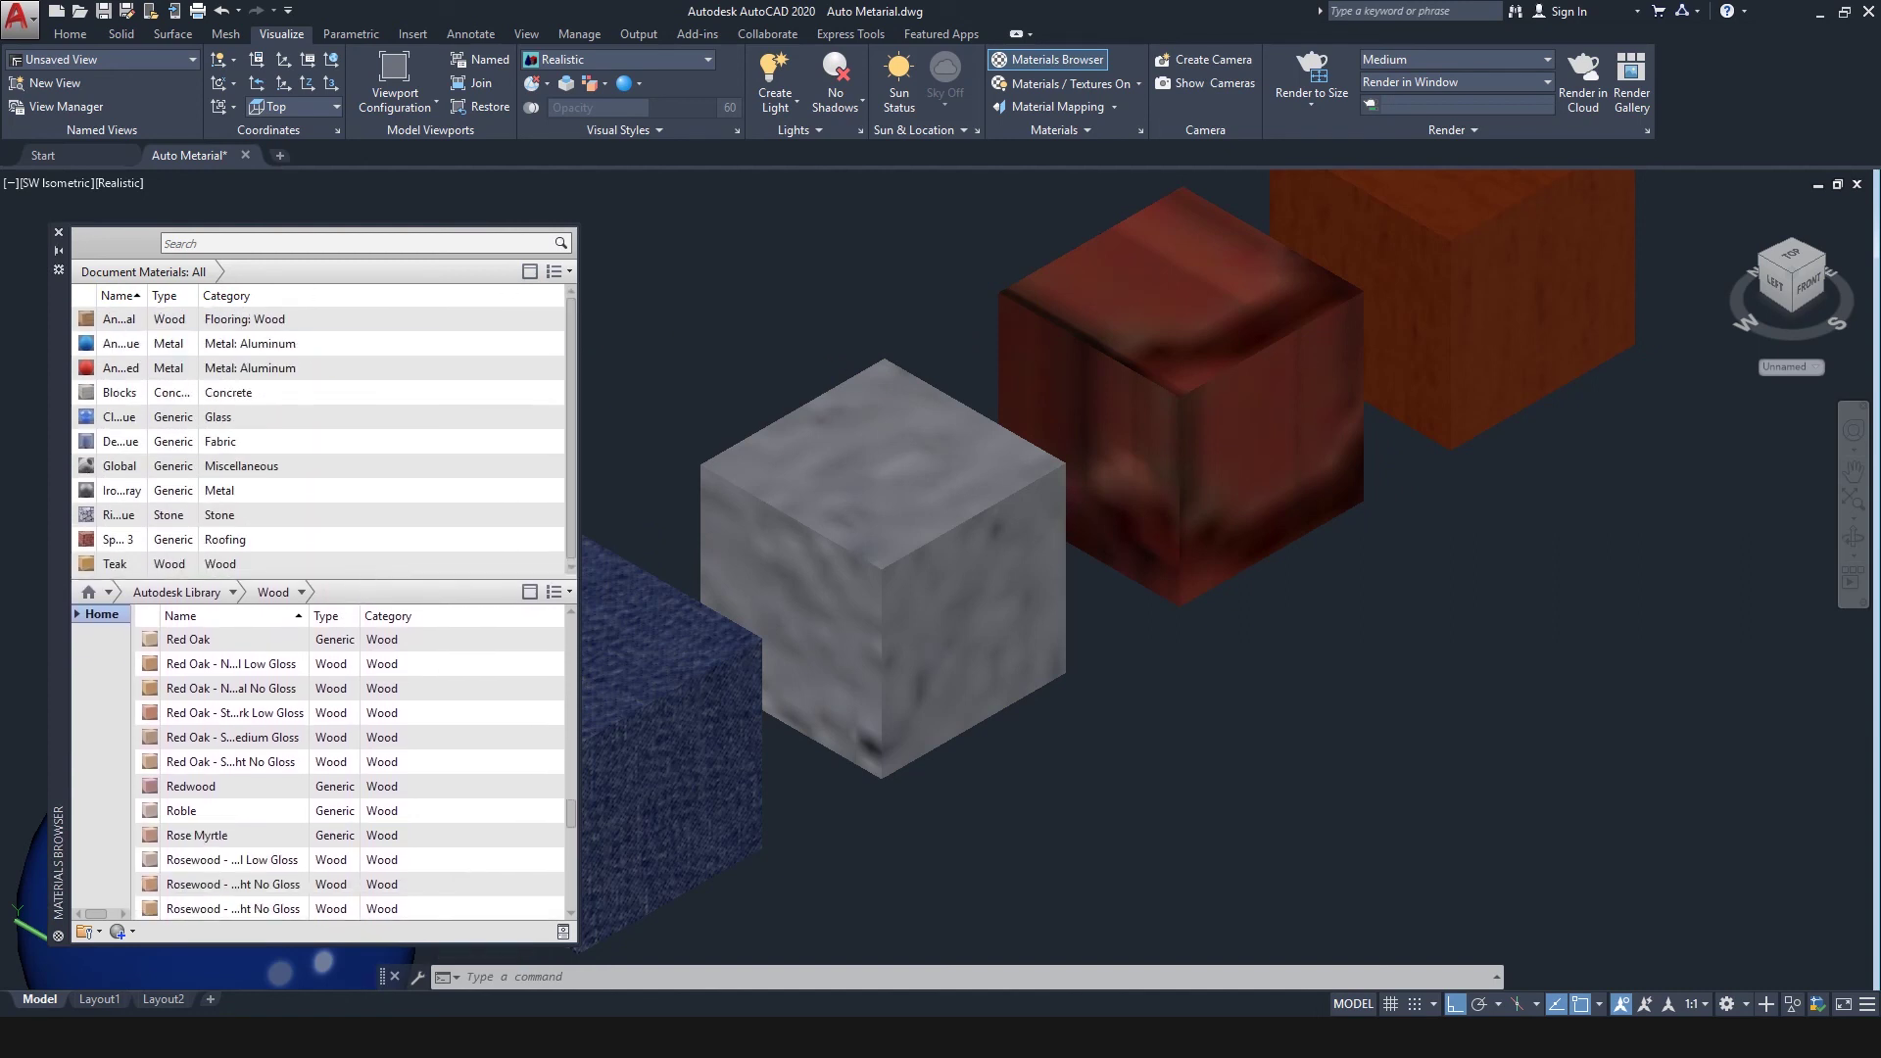
Step: Open the document material Riverstone - Blue in the Materials Editor
left_click(967, 537)
key("Escape")
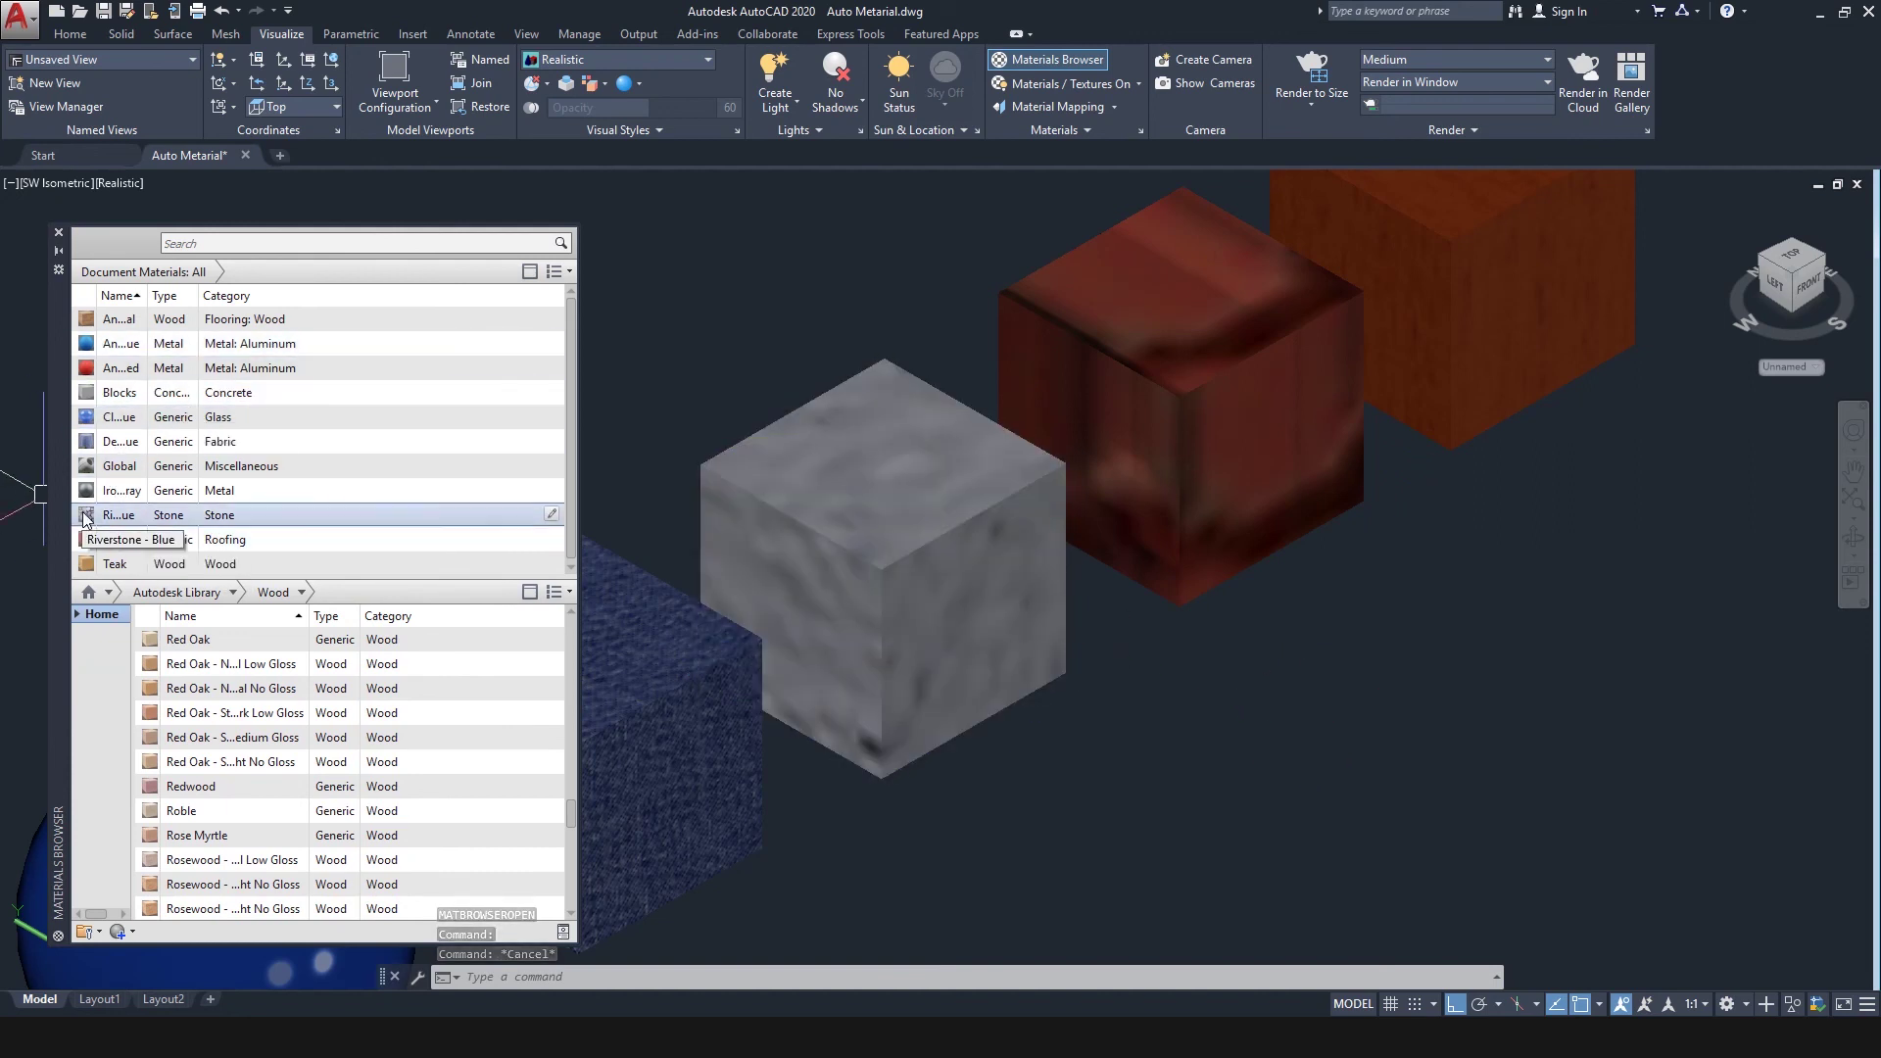
left_click(84, 516)
double_click(97, 517)
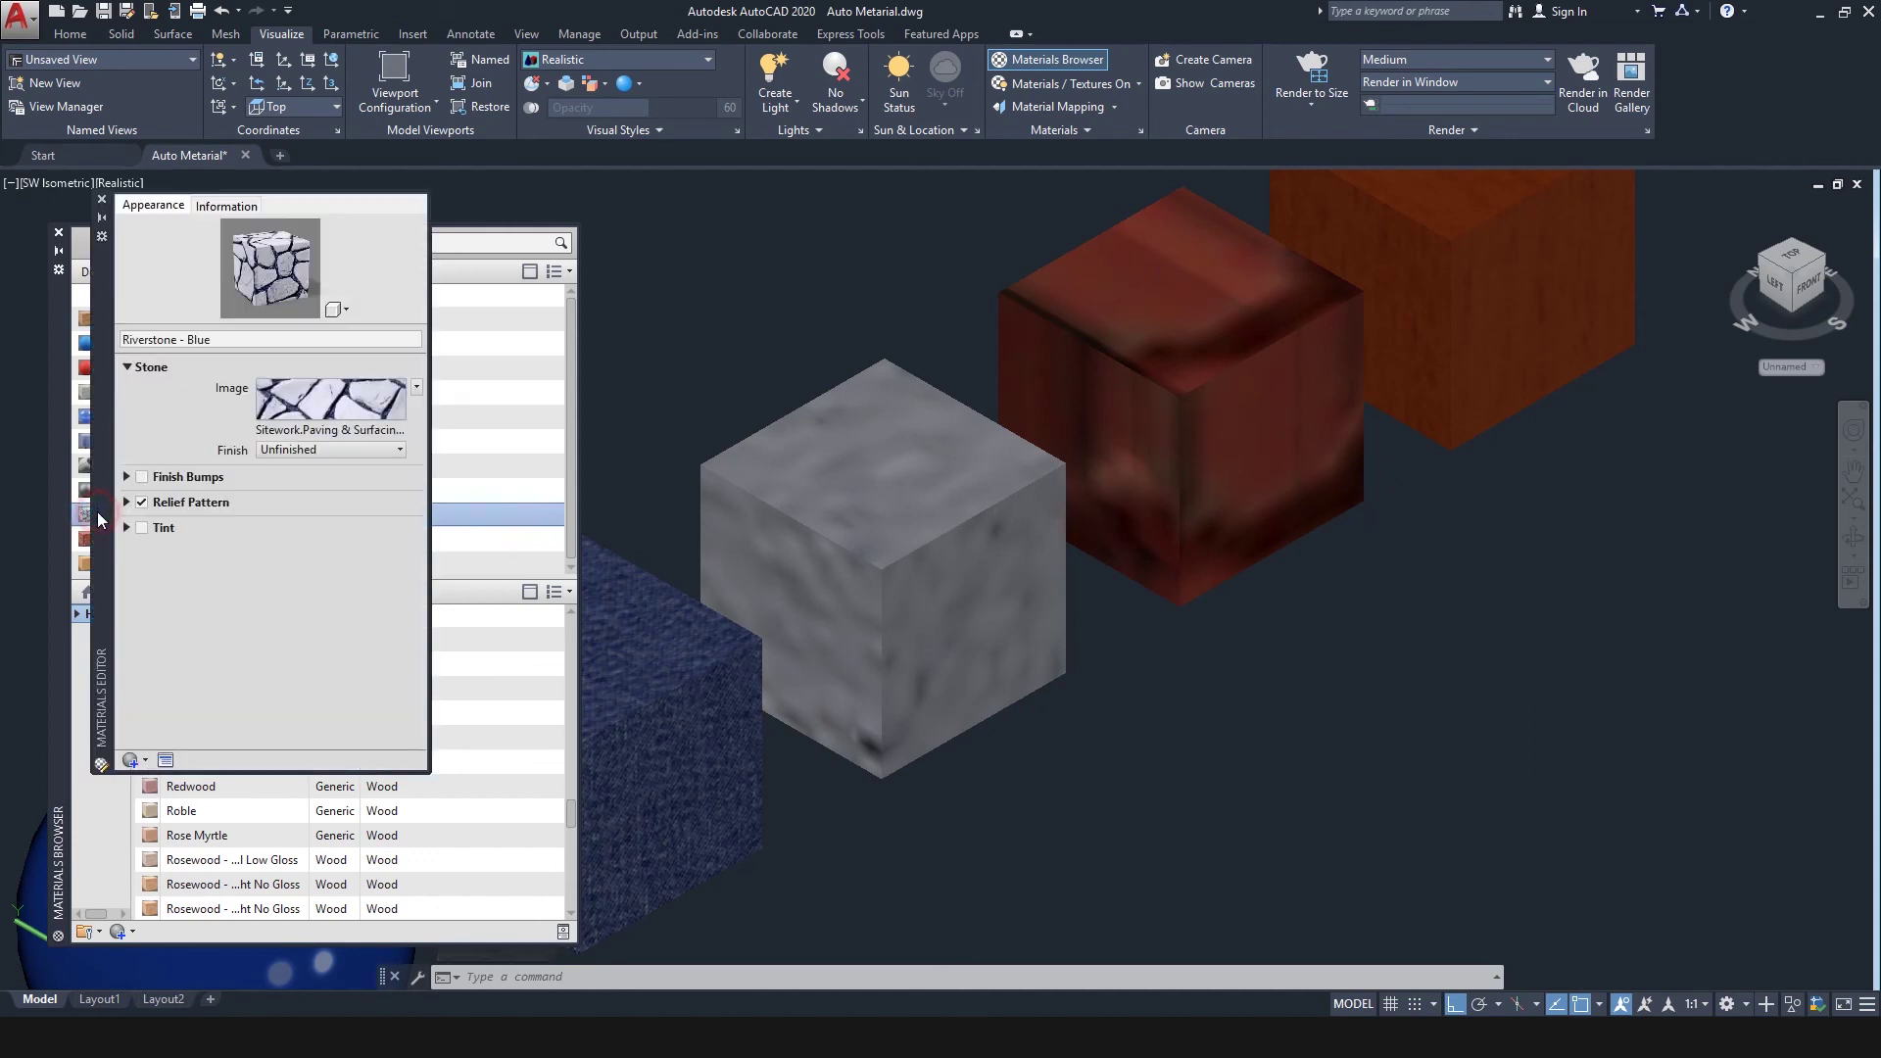
left_click(102, 201)
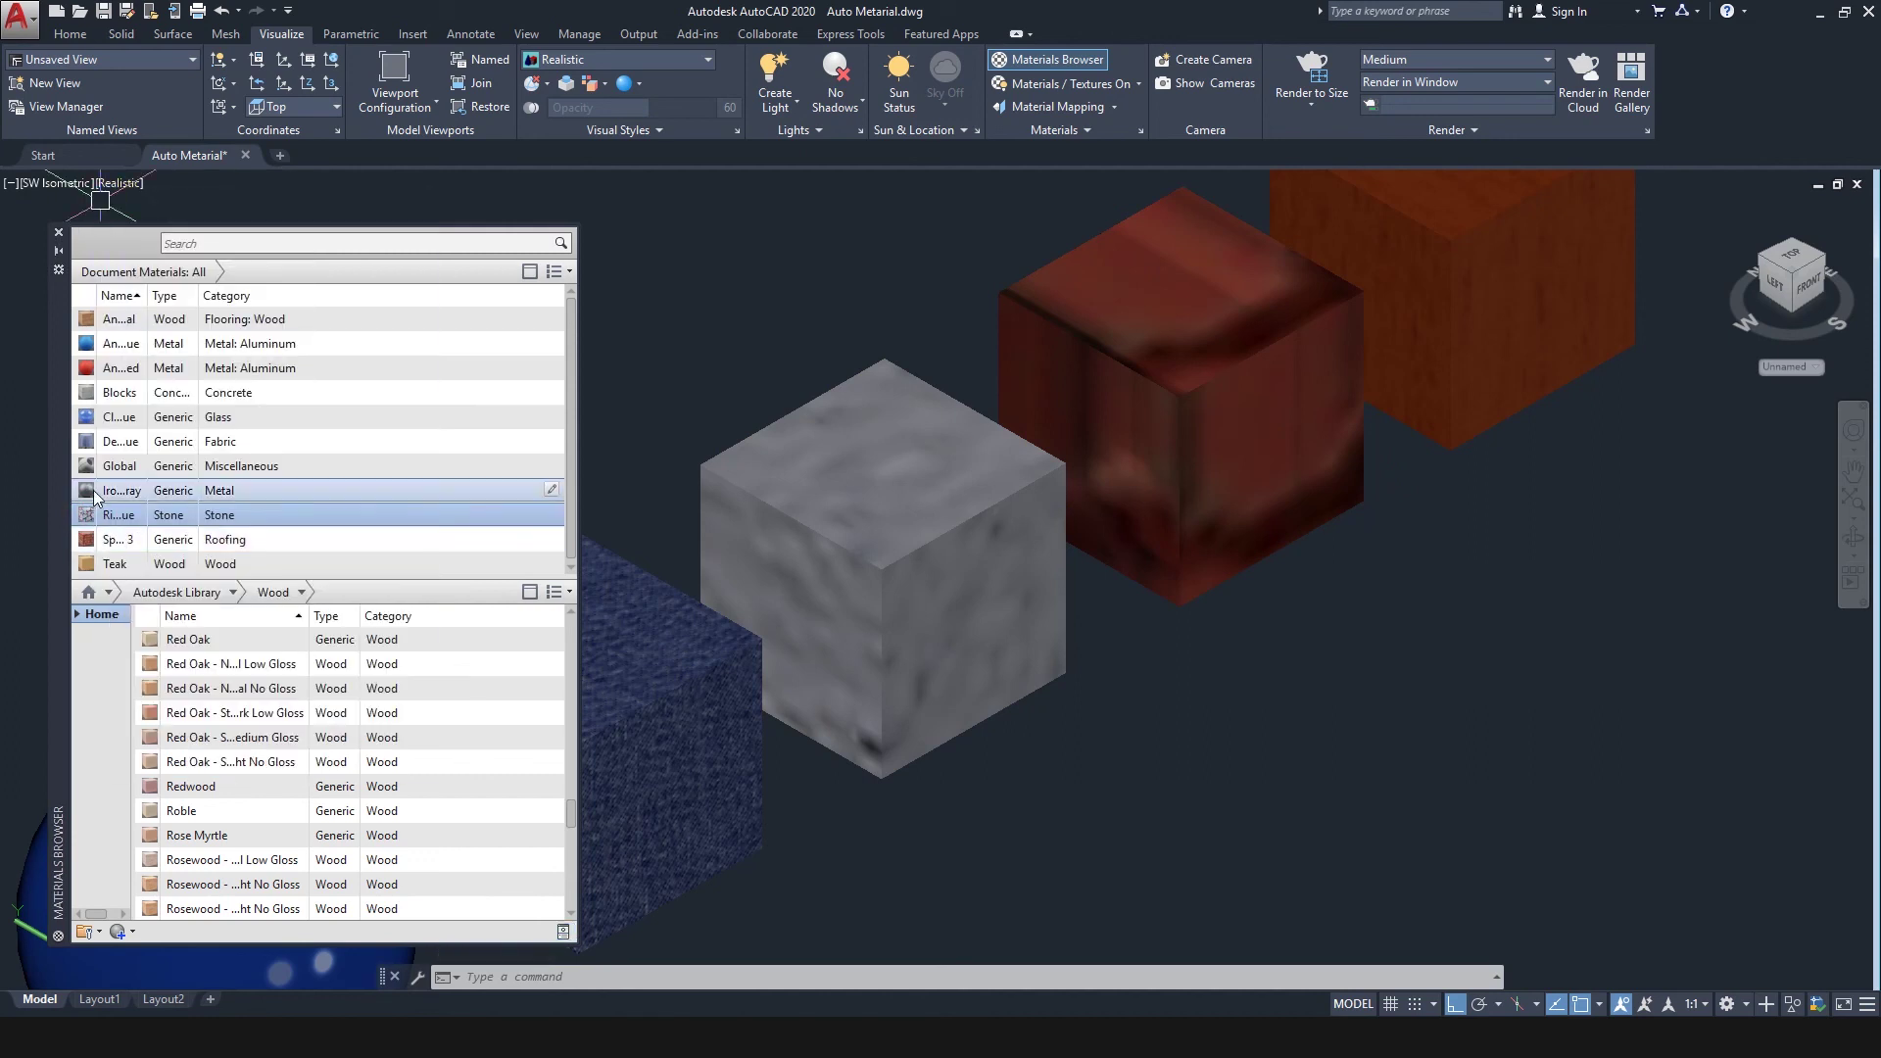
right_click(82, 516)
left_click(119, 590)
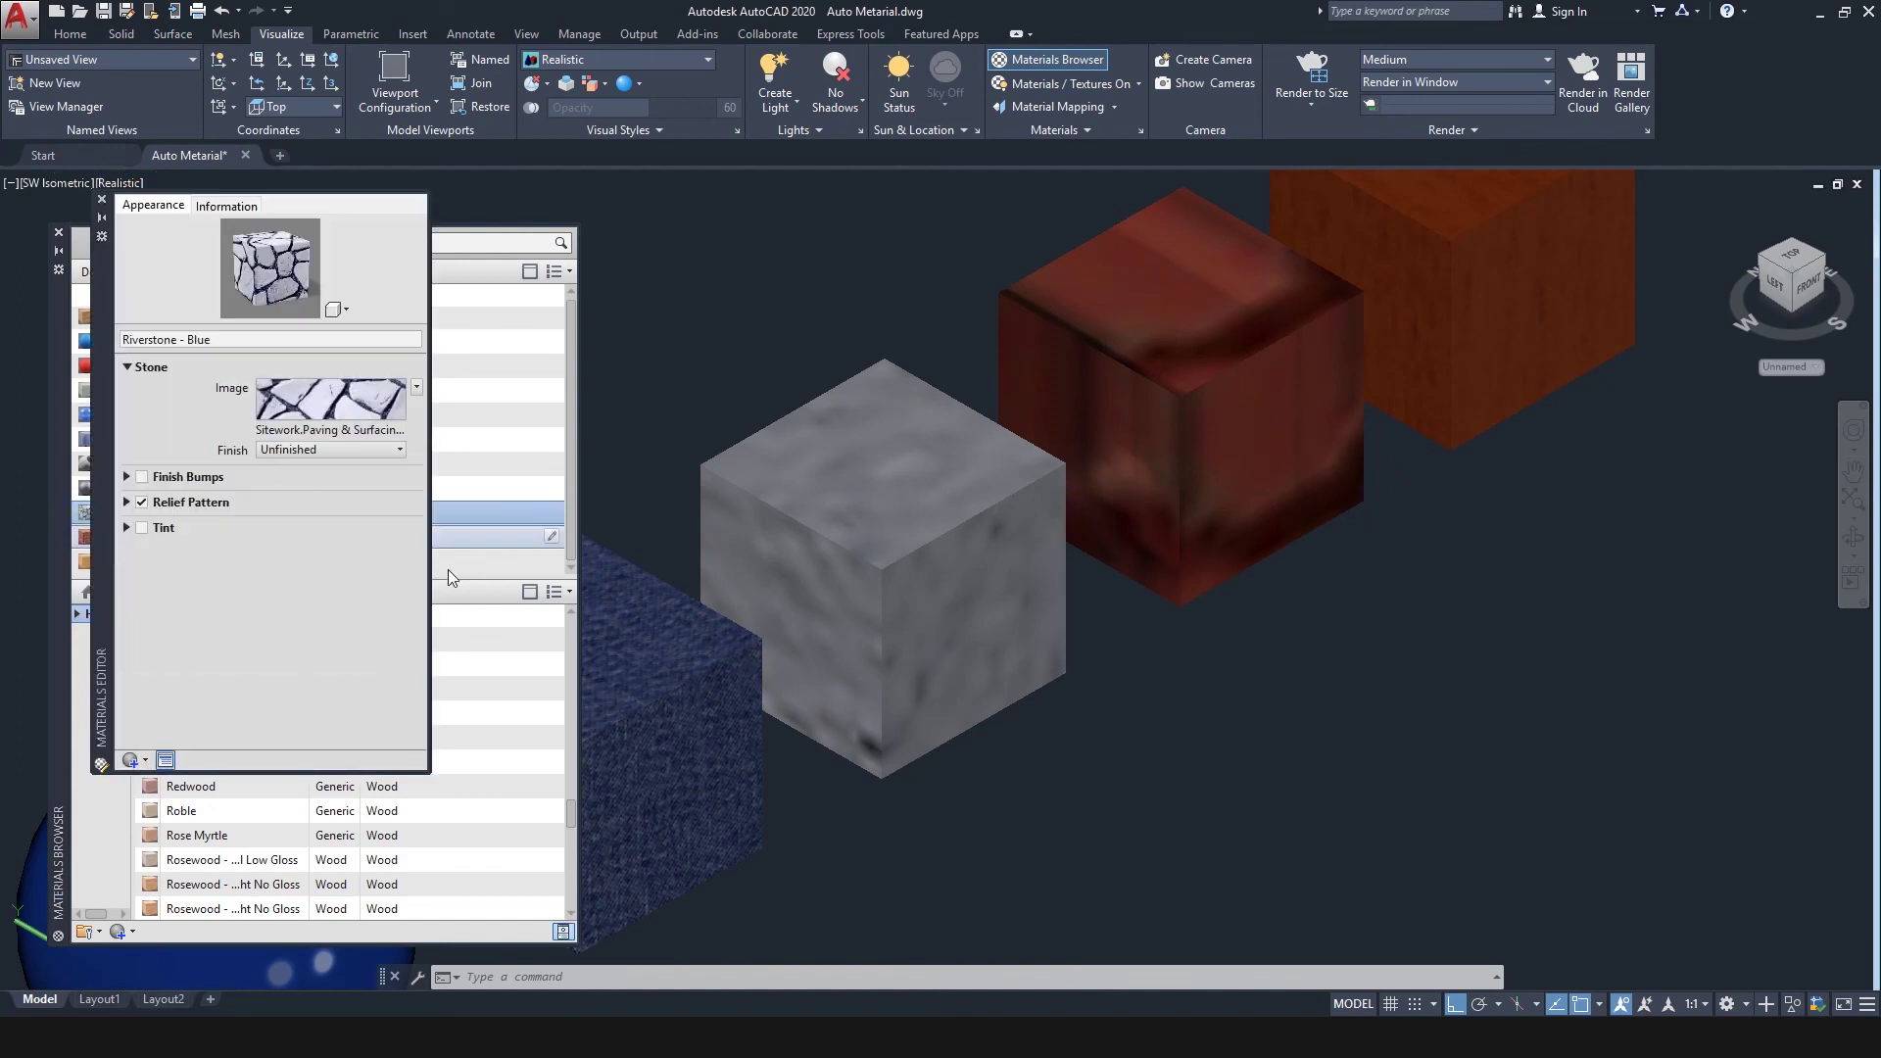
left_click(588, 672)
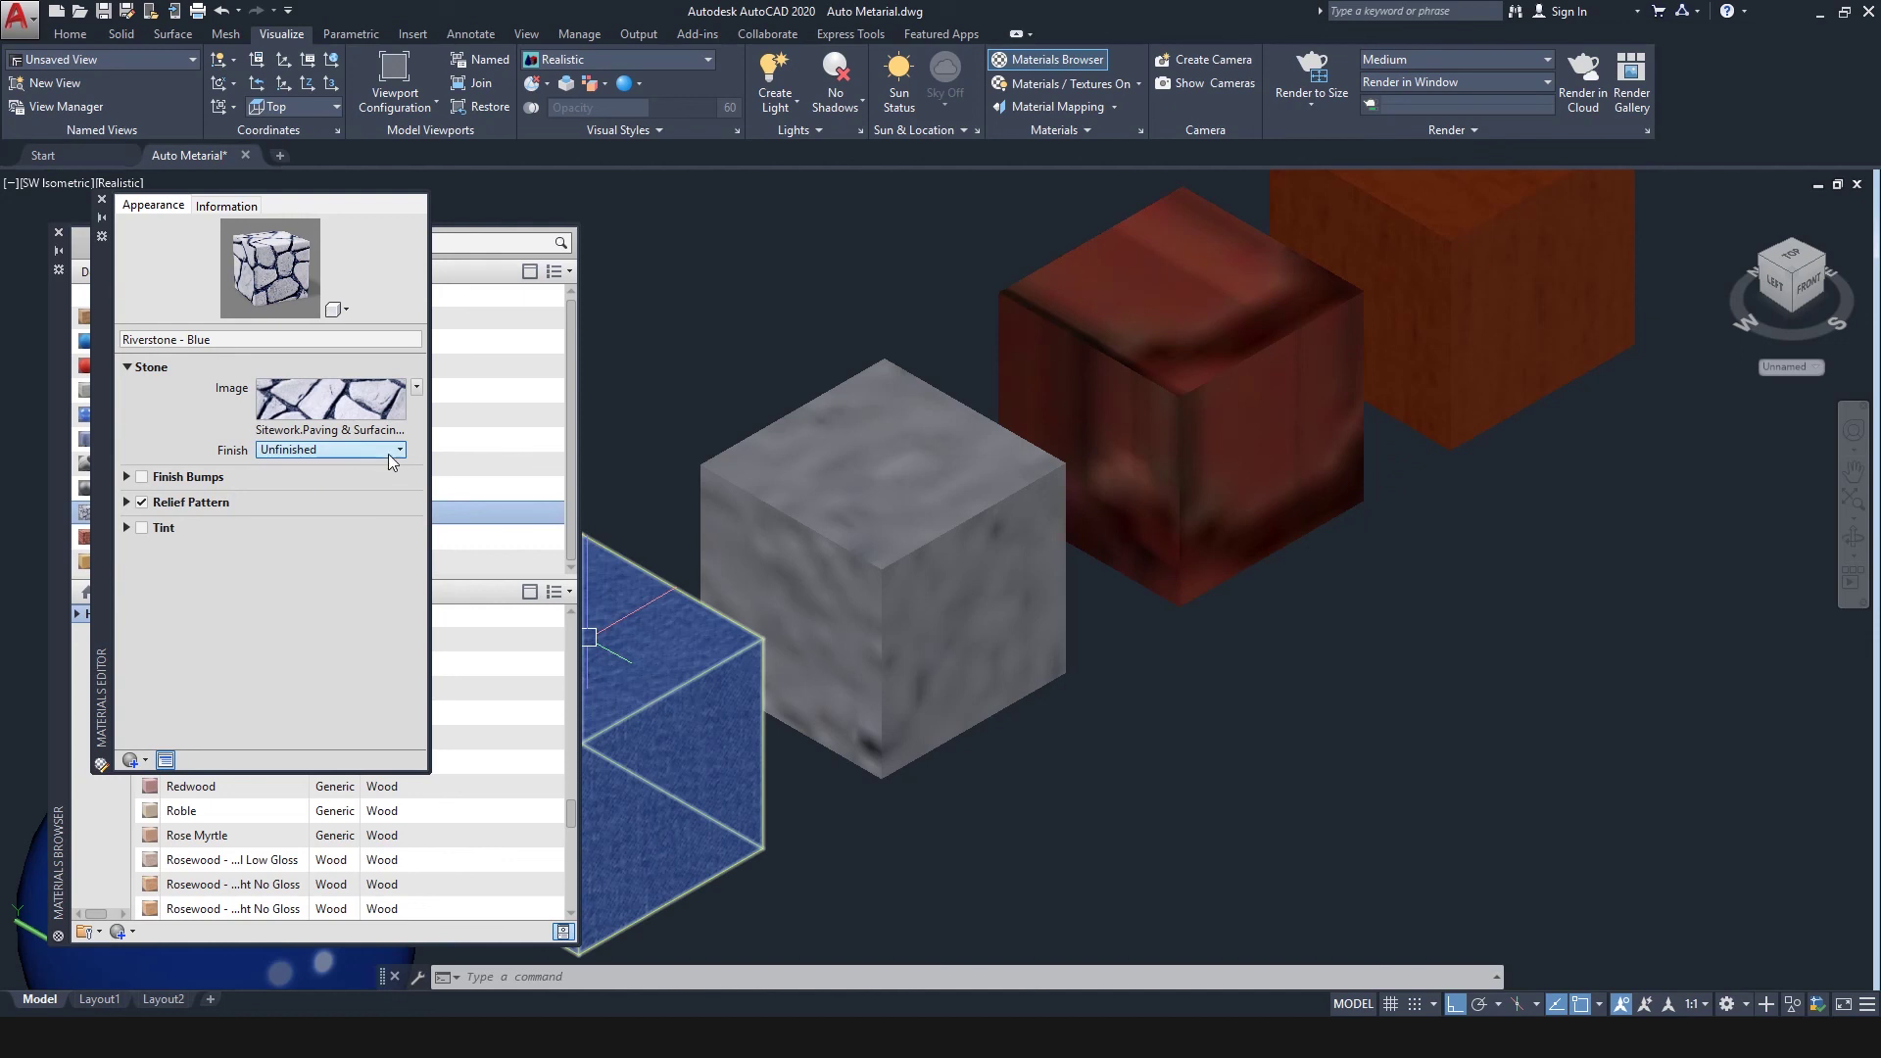
Step: Try the Polished and Glossy finishes on Riverstone - Blue and set the stone finish to Polished
left_click(391, 459)
left_click(329, 469)
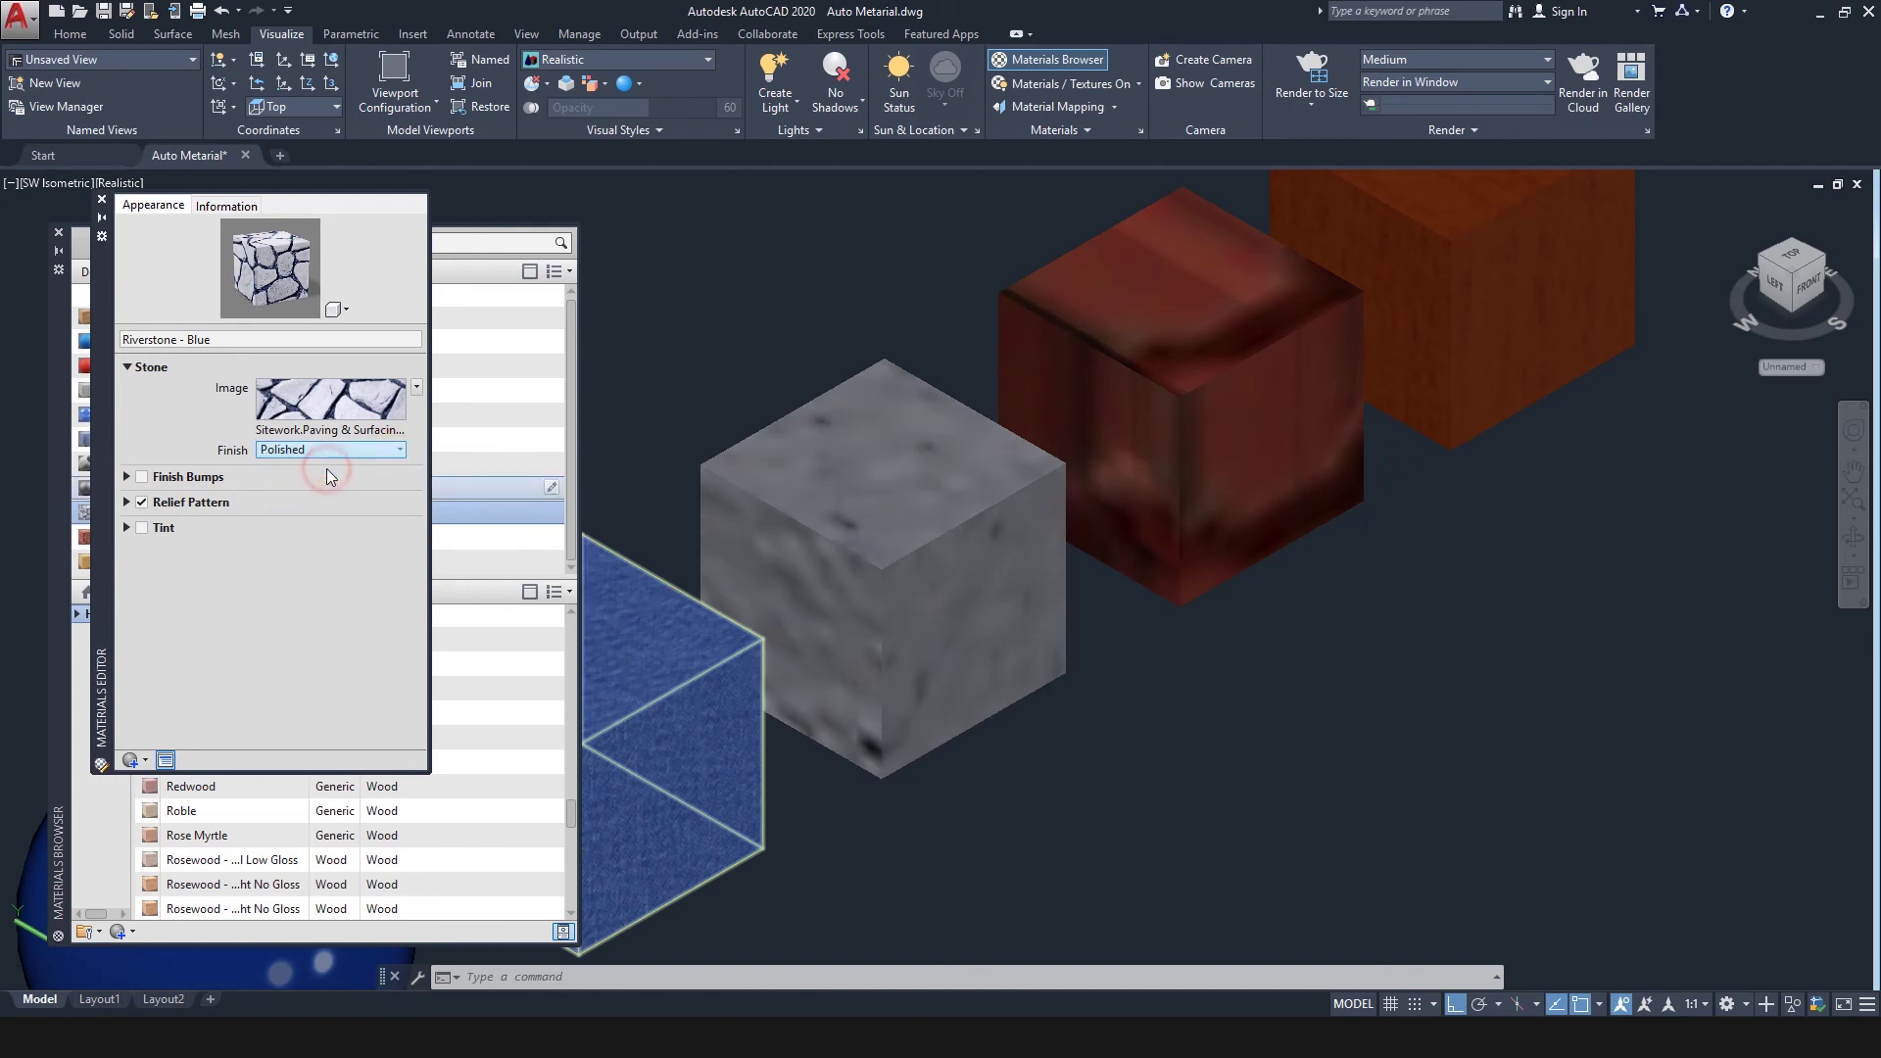
left_click(355, 446)
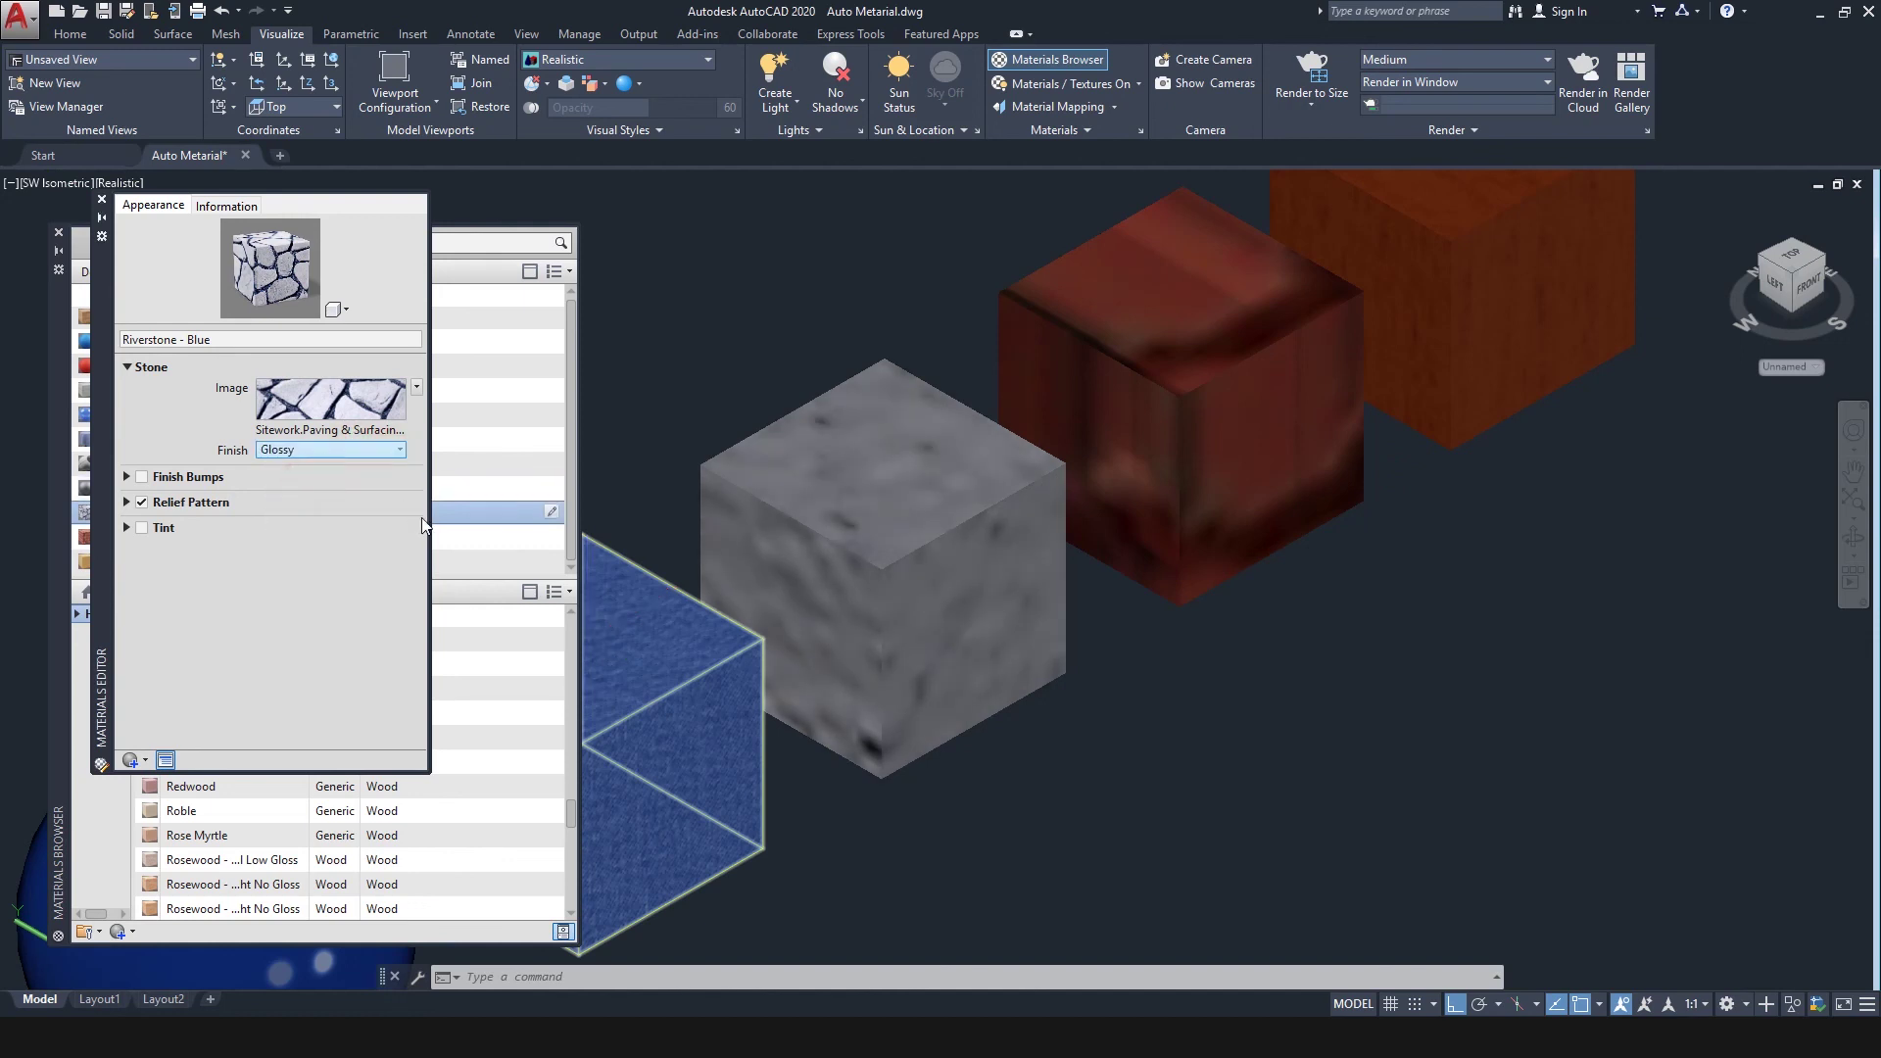
left_click(335, 451)
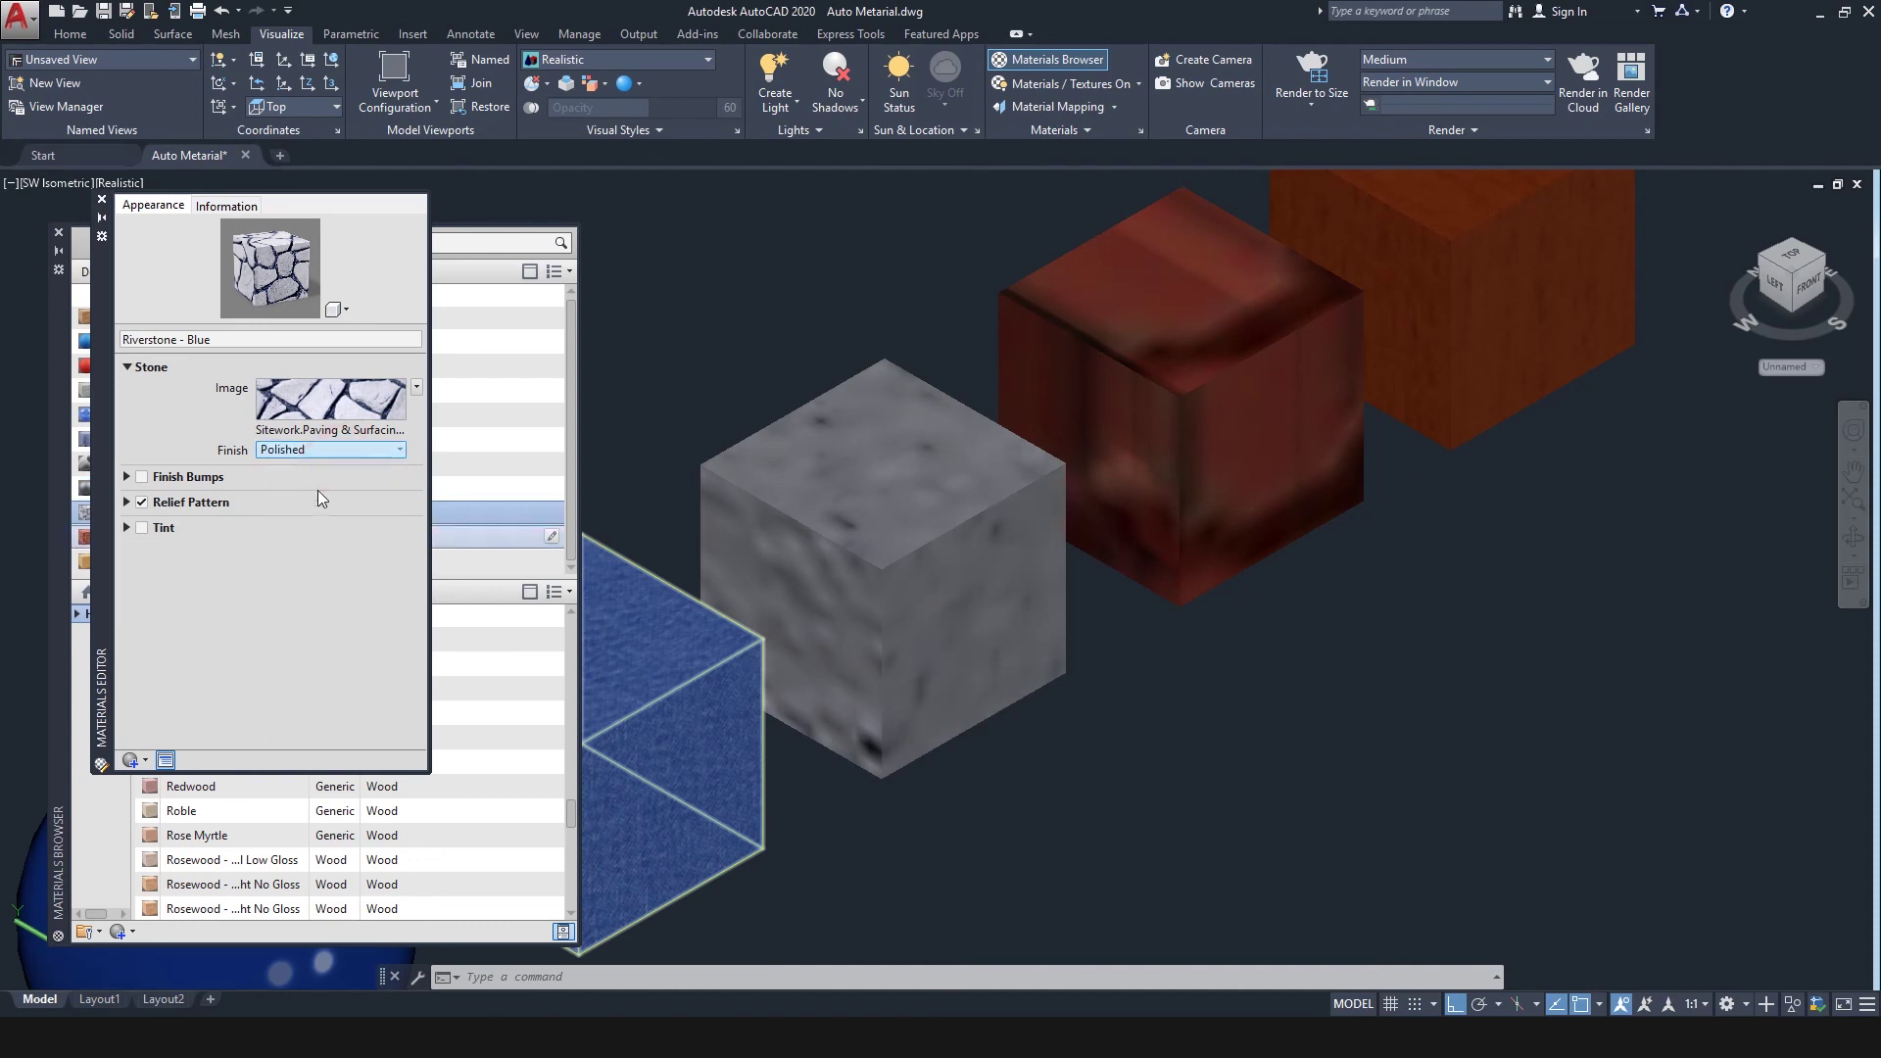
Step: Replace the stone image of Riverstone - Blue with a Checker texture and bring its cube into clear view
left_click(415, 388)
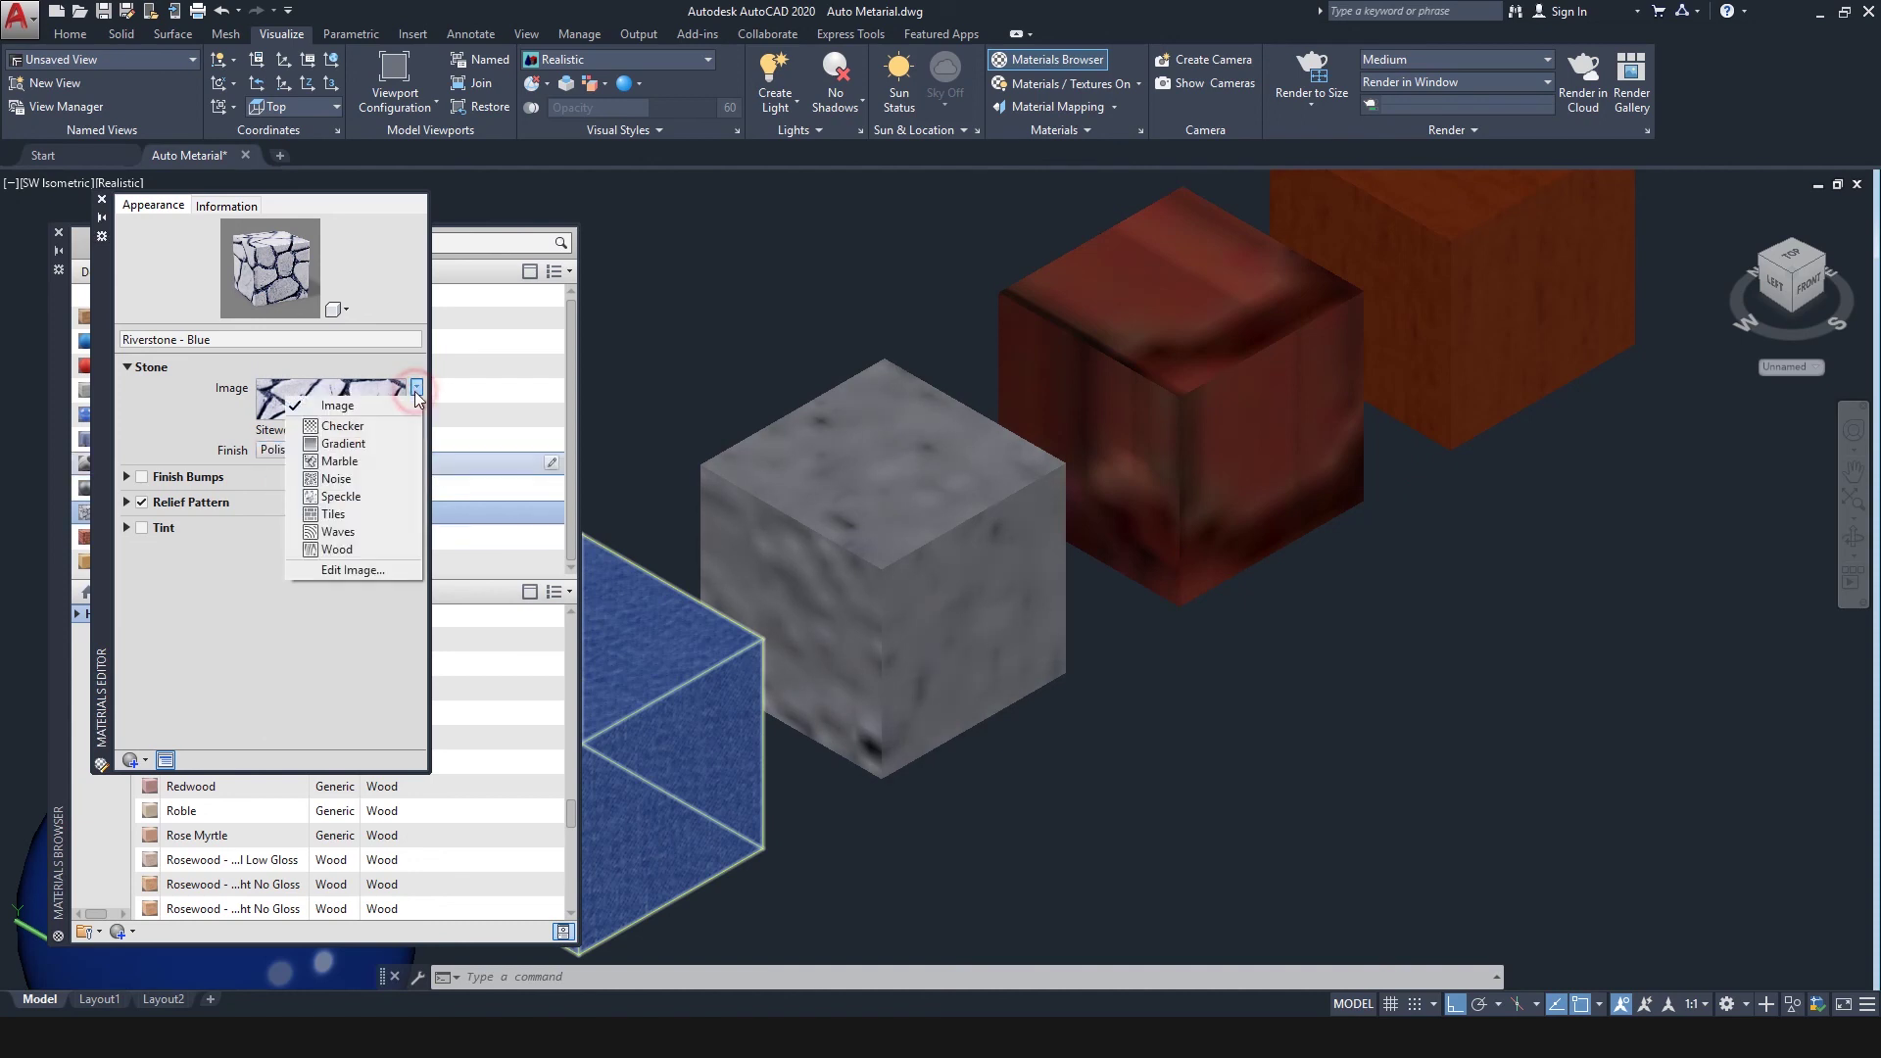
left_click(341, 426)
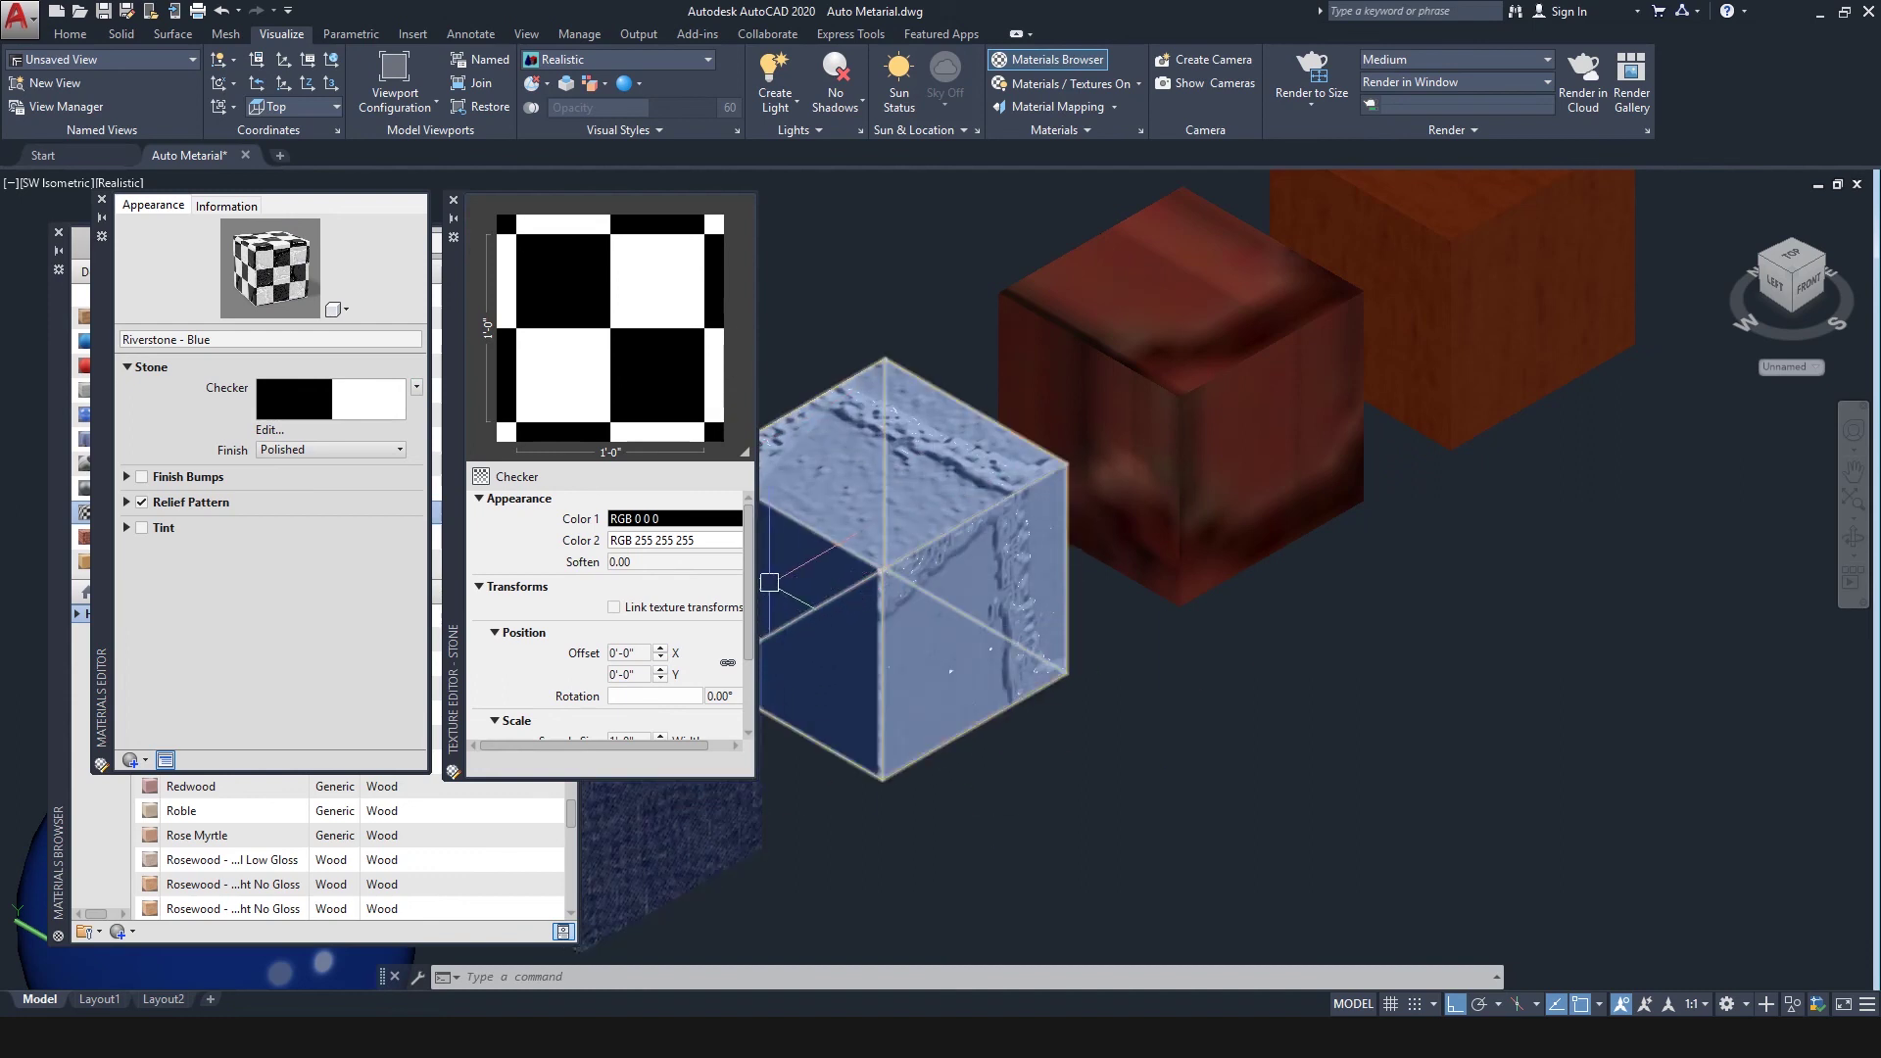
middle_click_drag(1239, 566, 1498, 504)
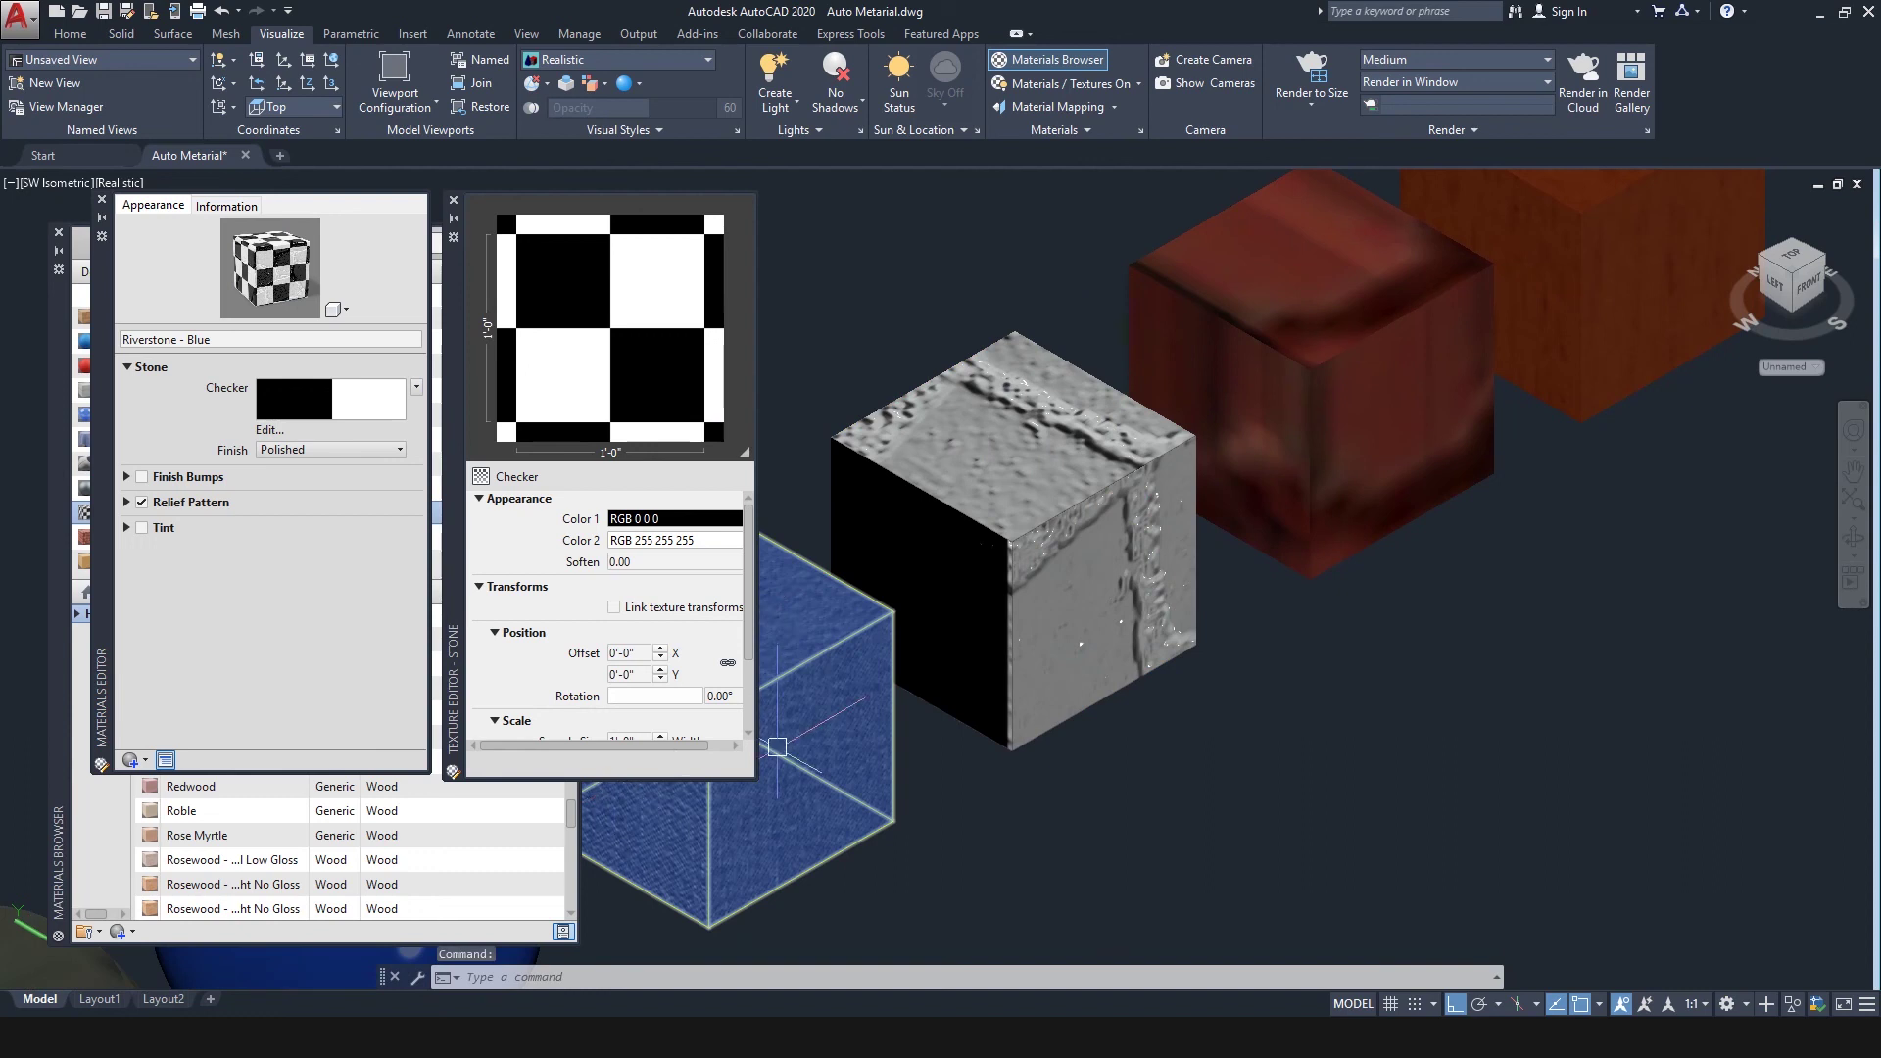
Step: Reduce the Checker texture's linked sample size to 0'-4" by 0'-4" and close the Materials Editor
left_click_drag(749, 639, 750, 703)
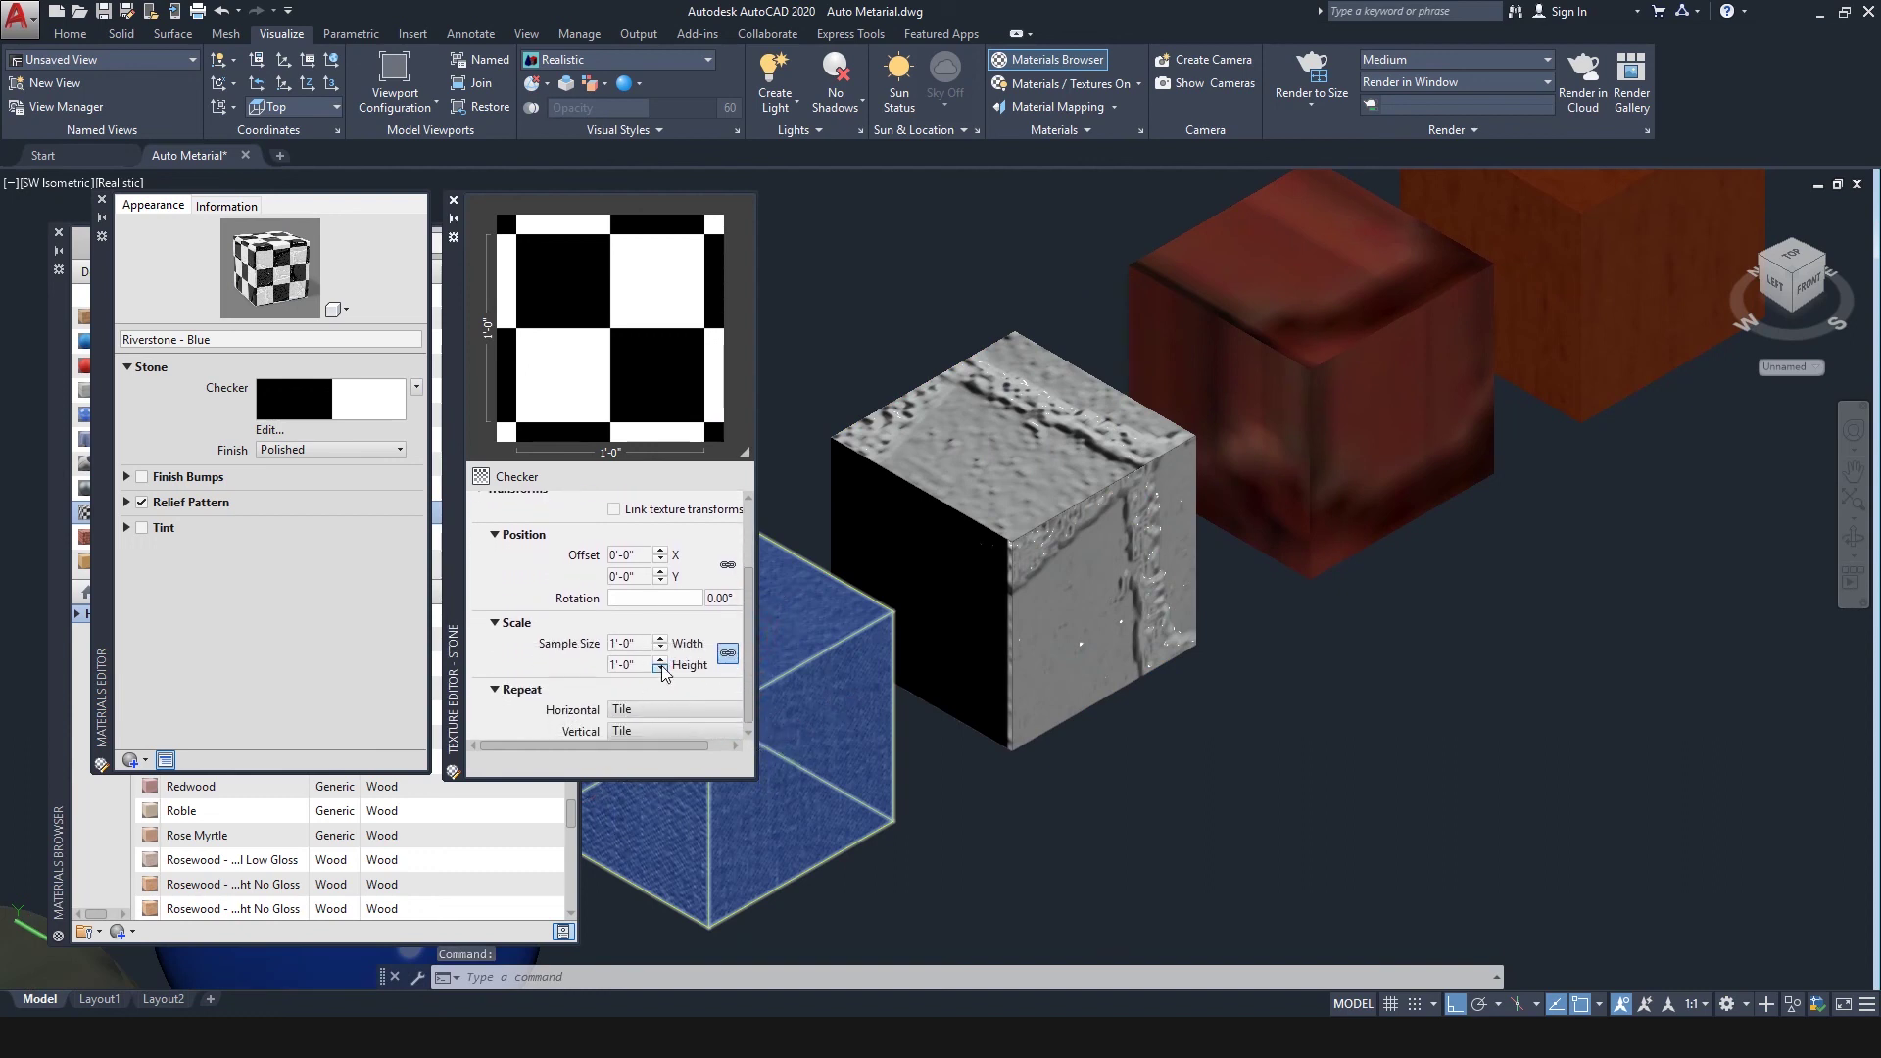
left_click(661, 649)
left_click(661, 648)
left_click(661, 649)
left_click(661, 649)
left_click(661, 648)
left_click(661, 649)
left_click(661, 648)
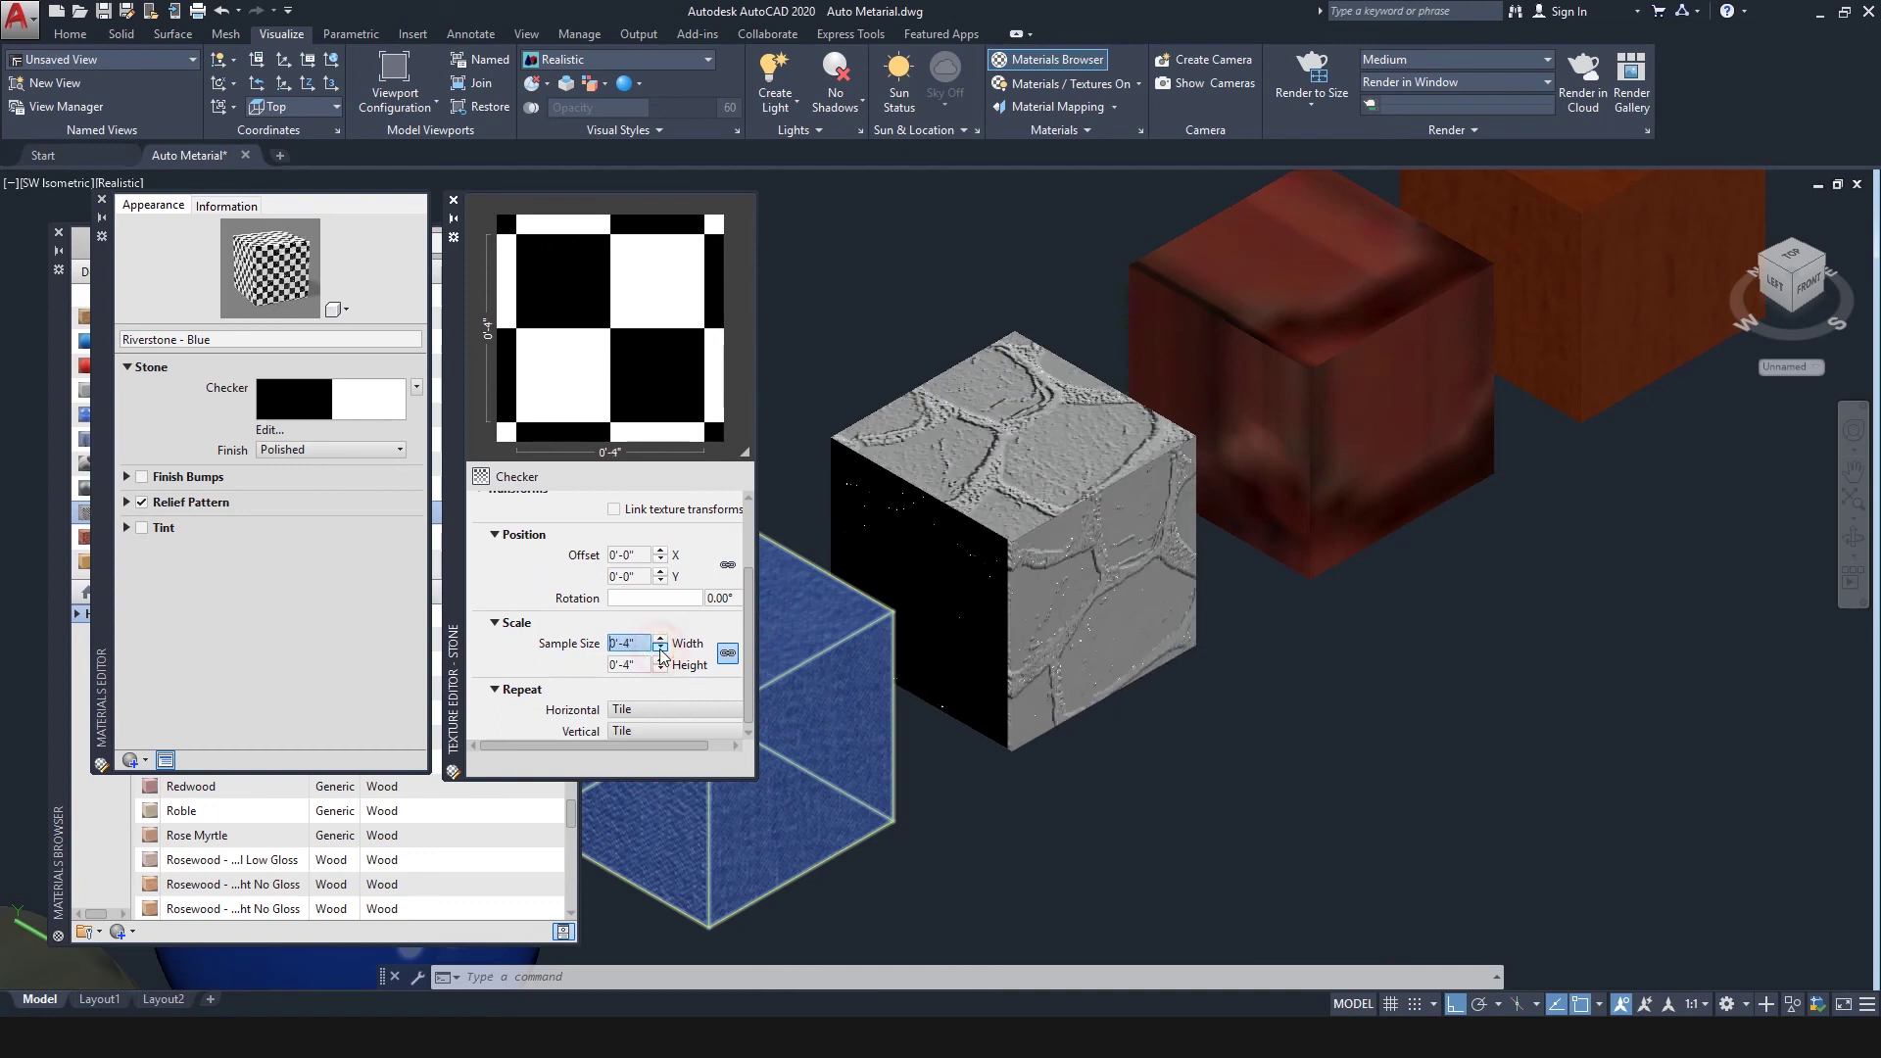
left_click(662, 649)
scroll(1202, 695, "down", 3)
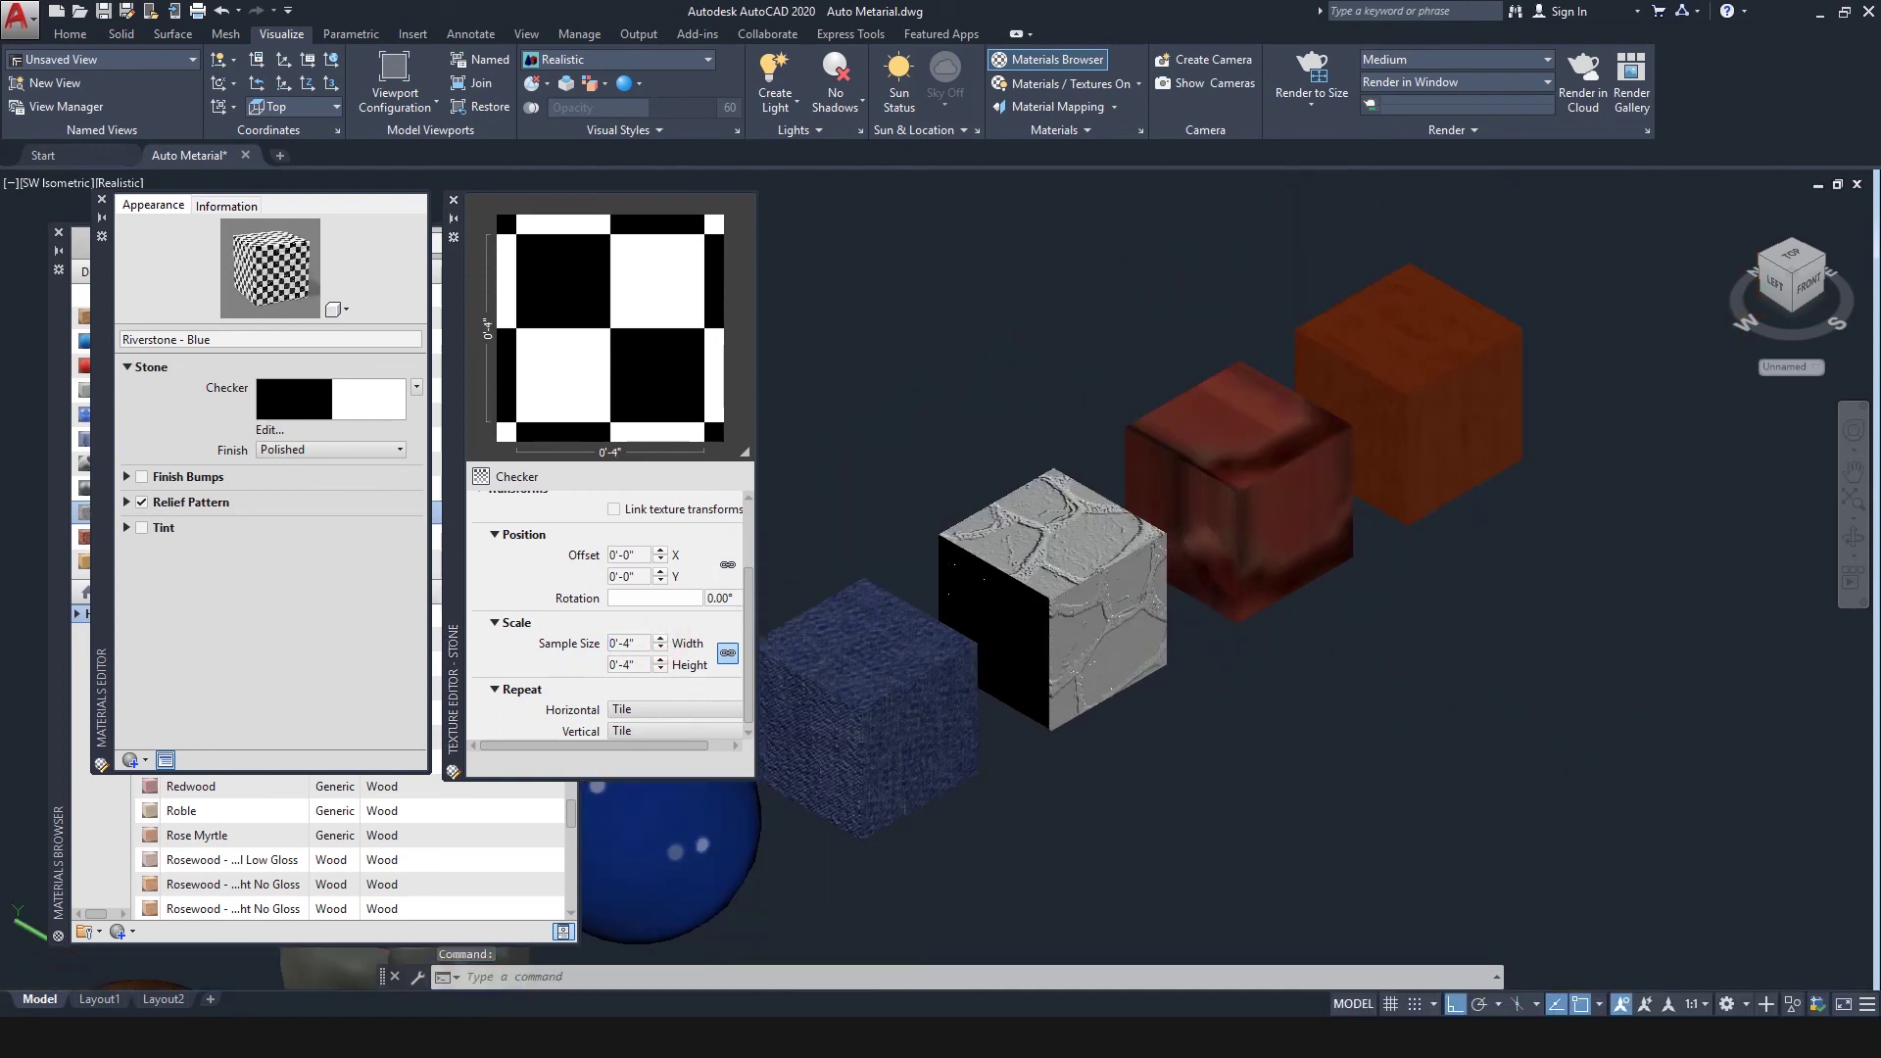
scroll(1078, 647, "up", 2)
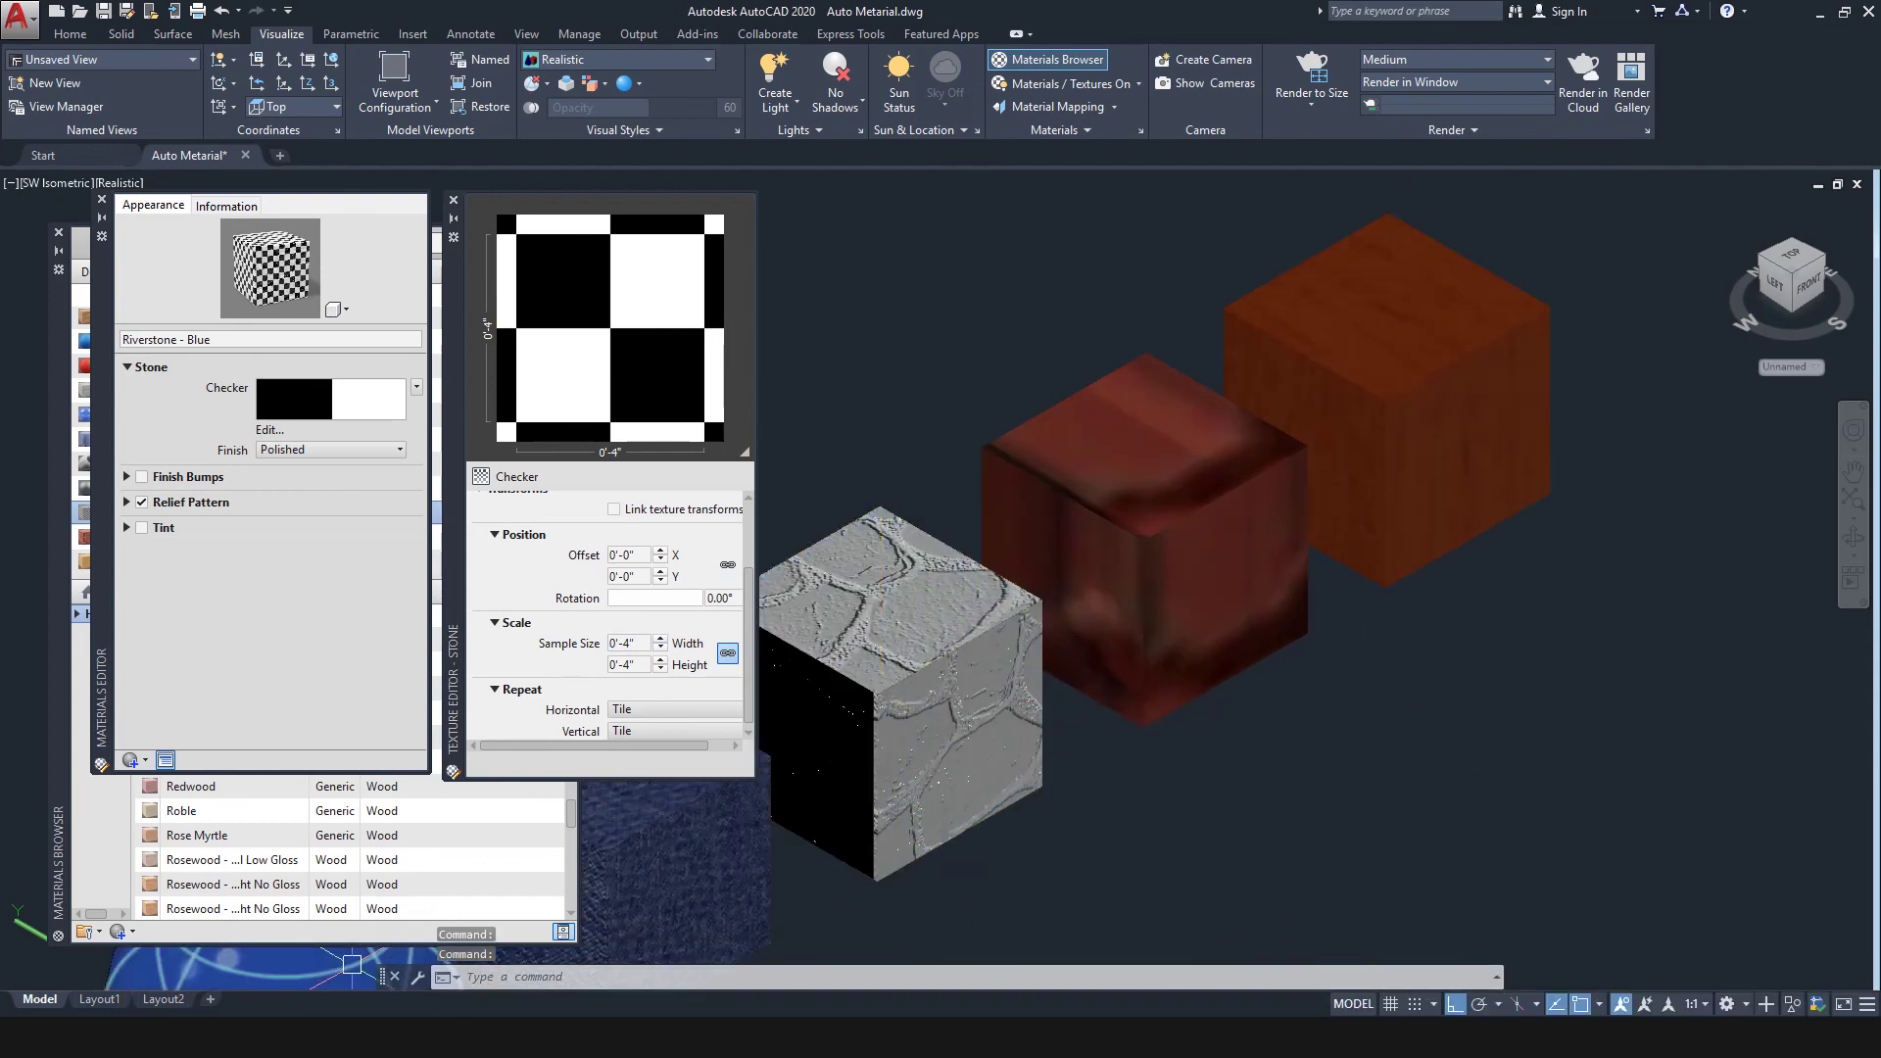
left_click(102, 200)
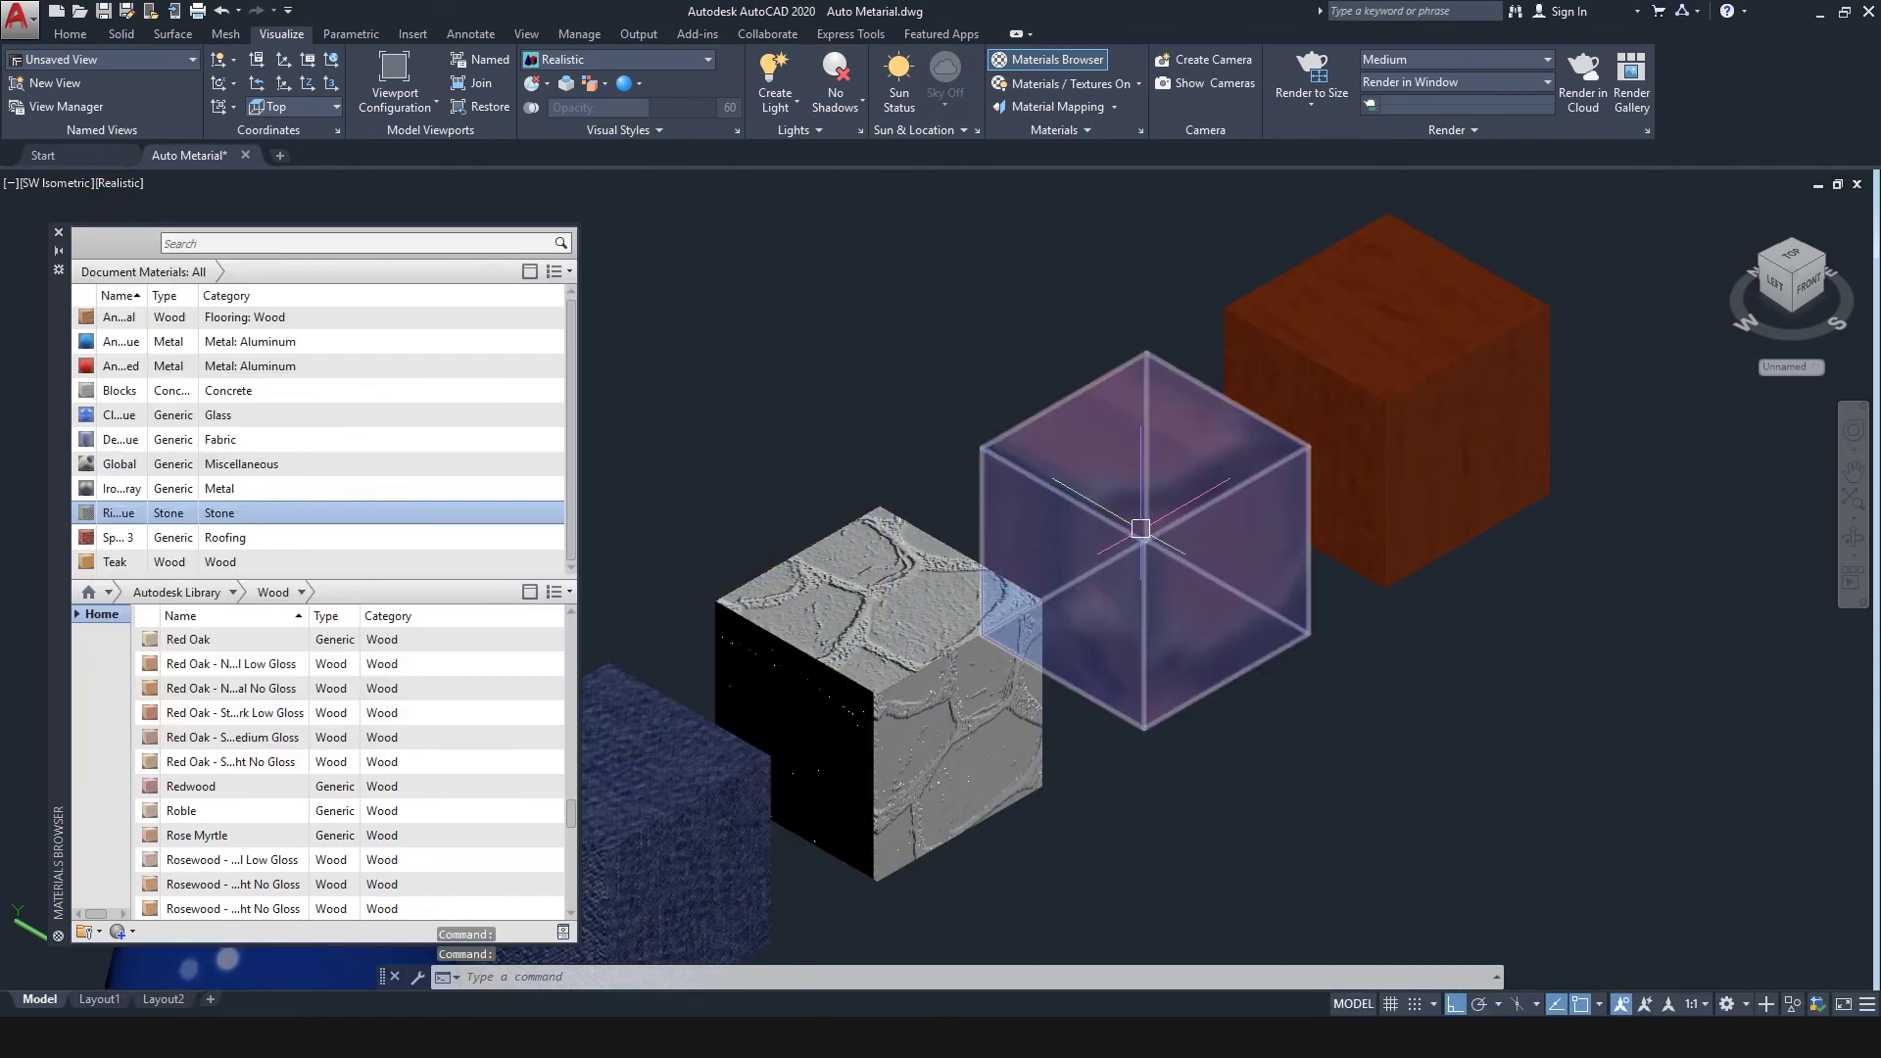
Step: Try to assign Spanish Tile - Red 3 directly to the Riverstone cube
left_click(798, 620)
left_click(84, 539)
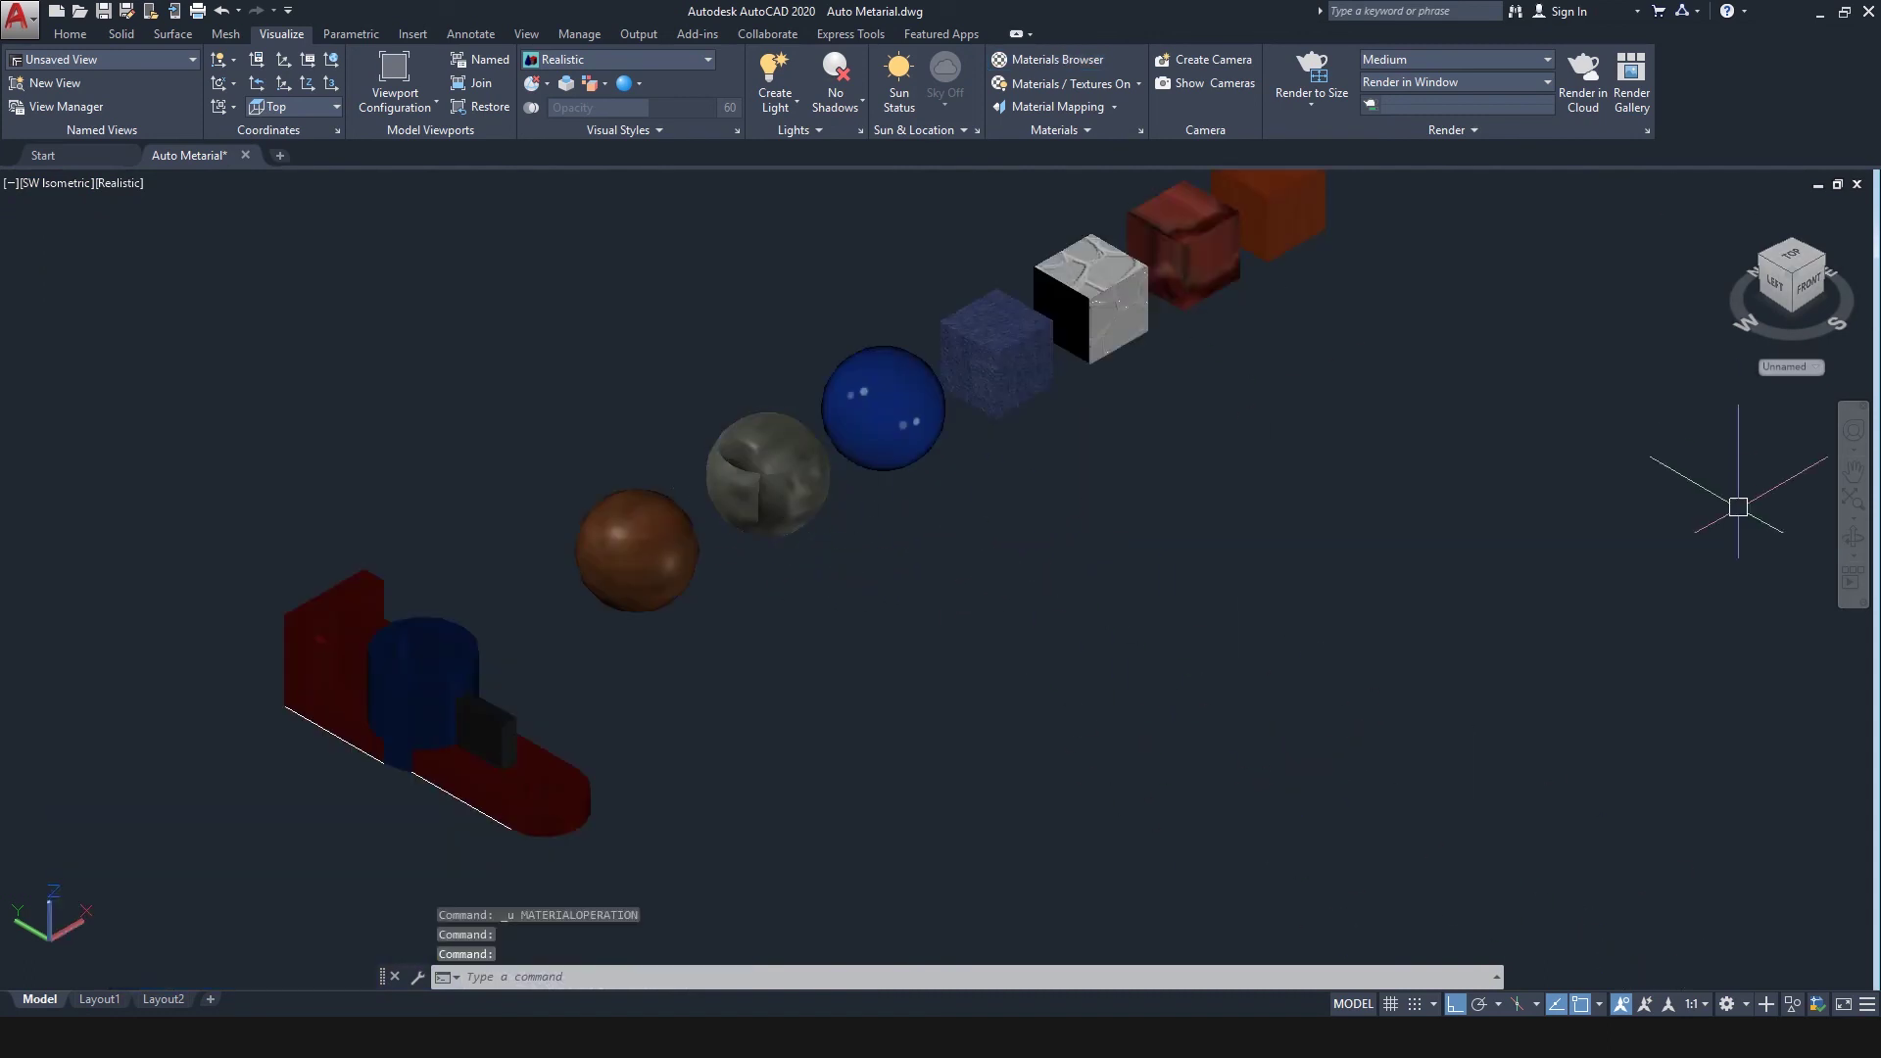
Step: Orbit the model toward a more frontal view and examine the materials across the bracket, spheres and cubes
left_click(1853, 537)
left_click_drag(1484, 319, 1039, 526)
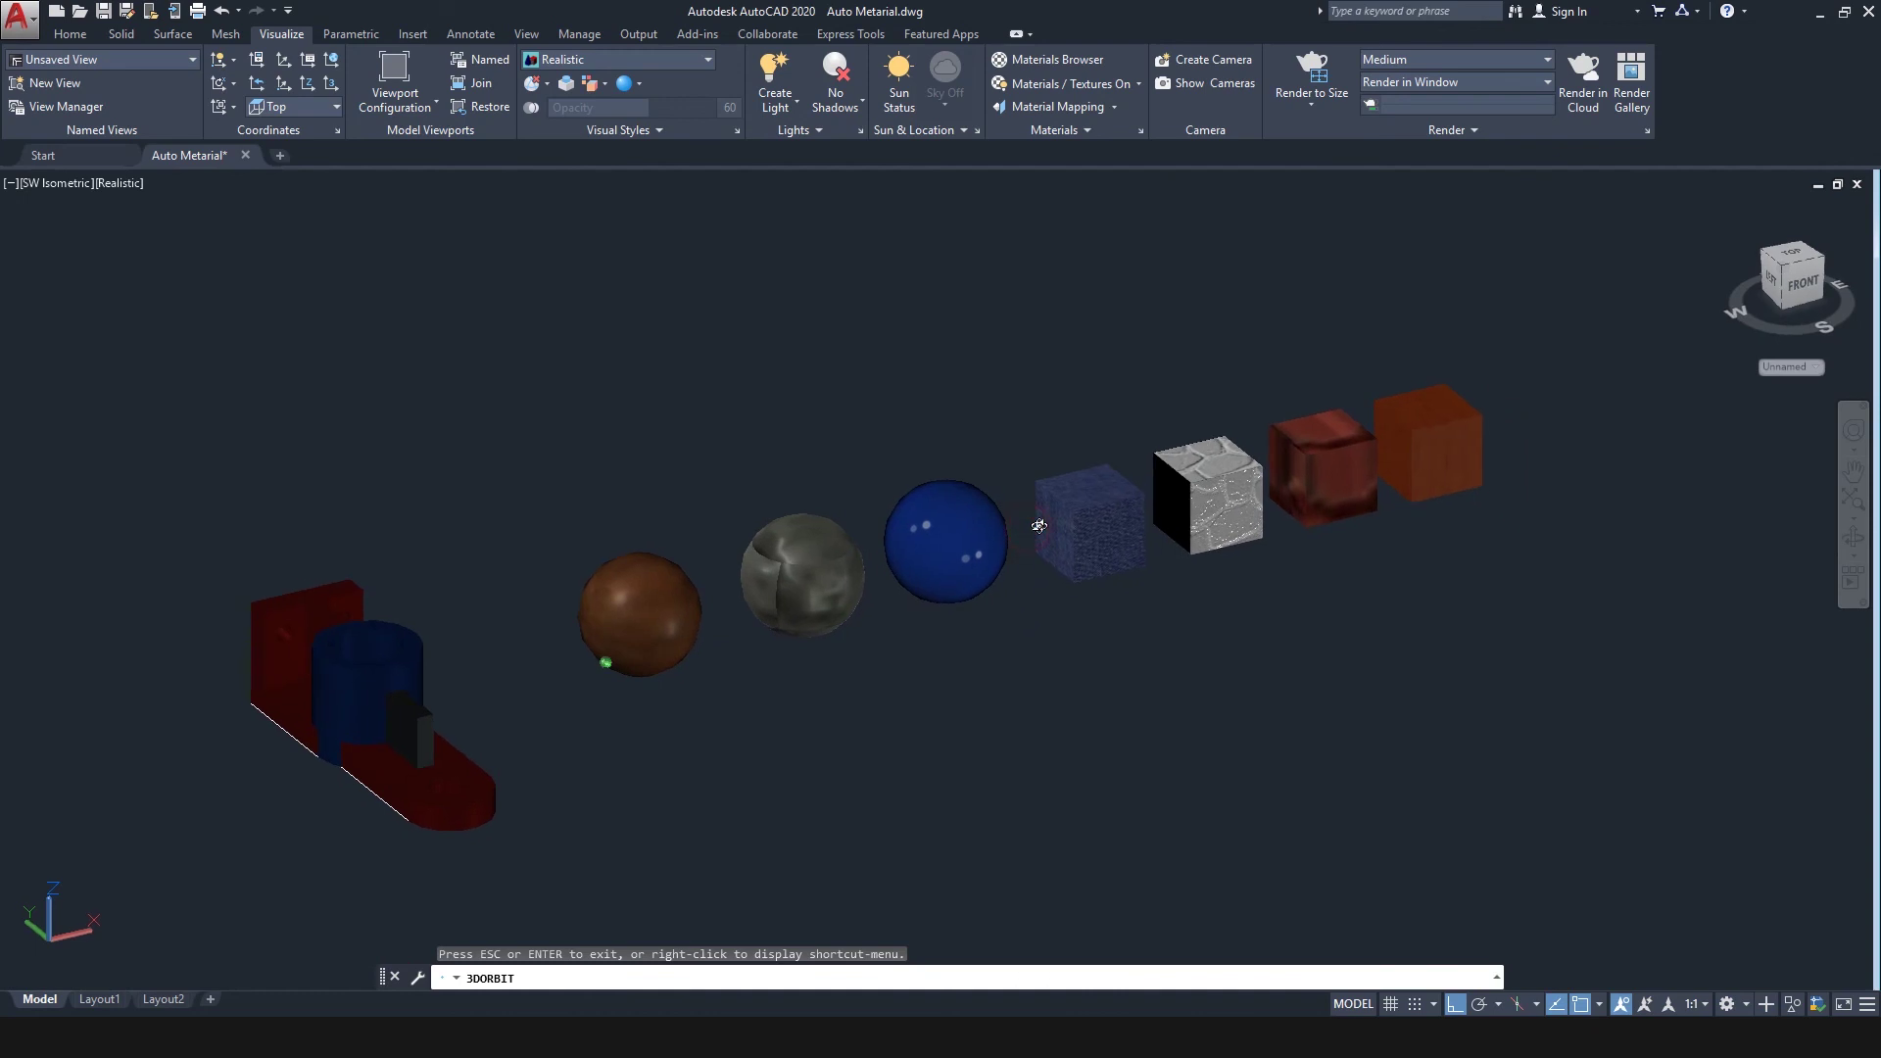
key("Escape")
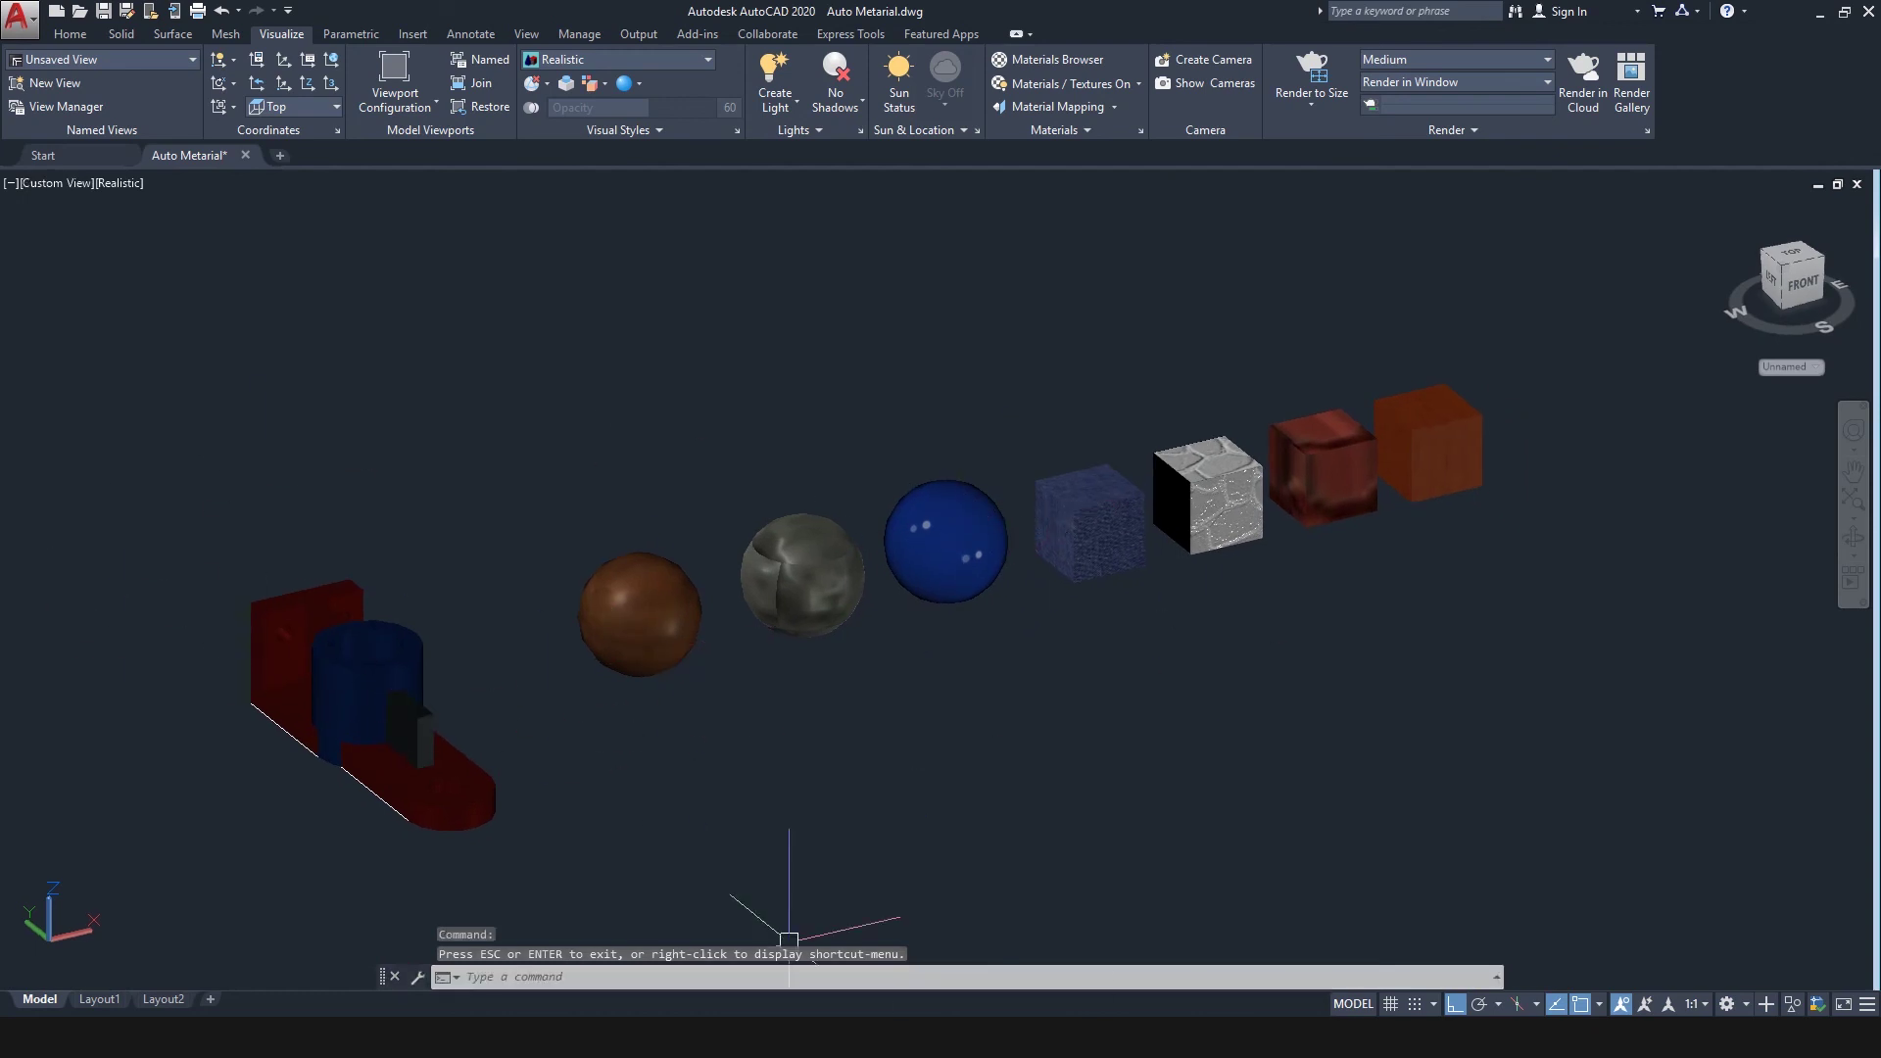
scroll(782, 679, "up", 3)
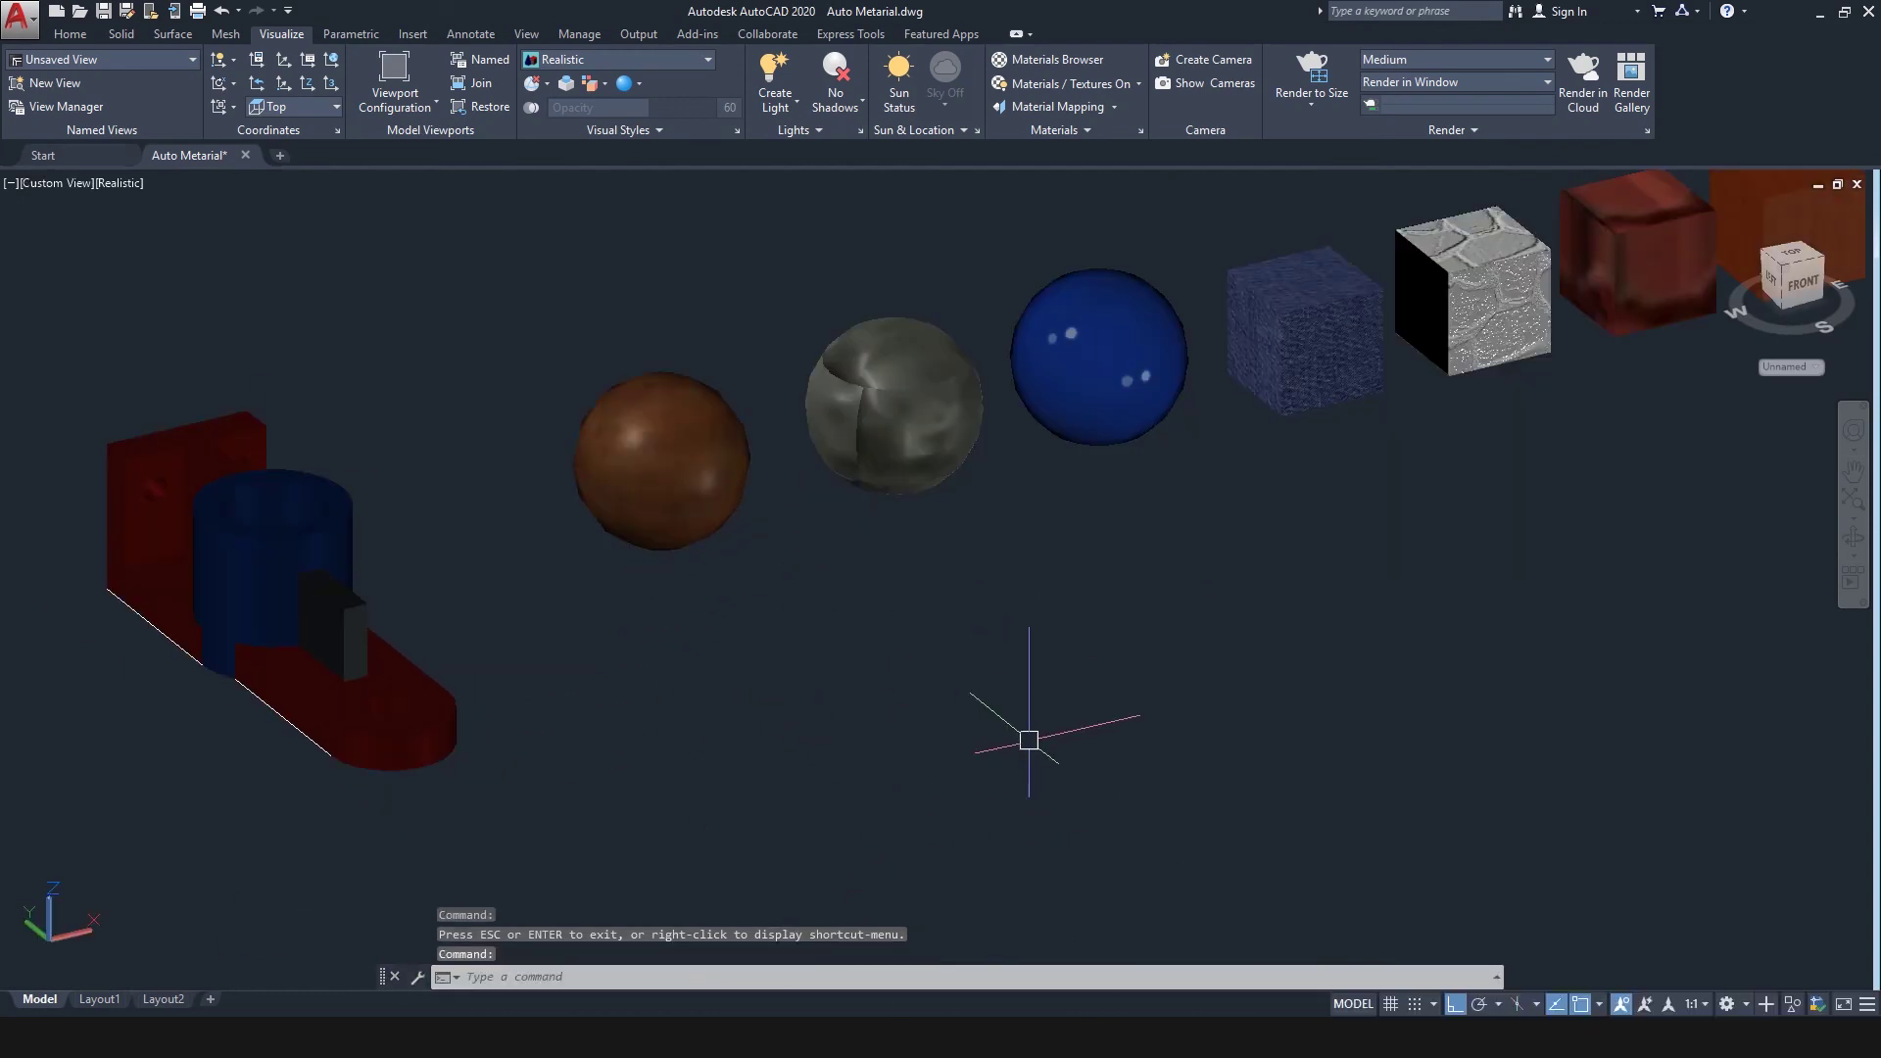
scroll(1126, 714, "down", 4)
scroll(1173, 689, "up", 3)
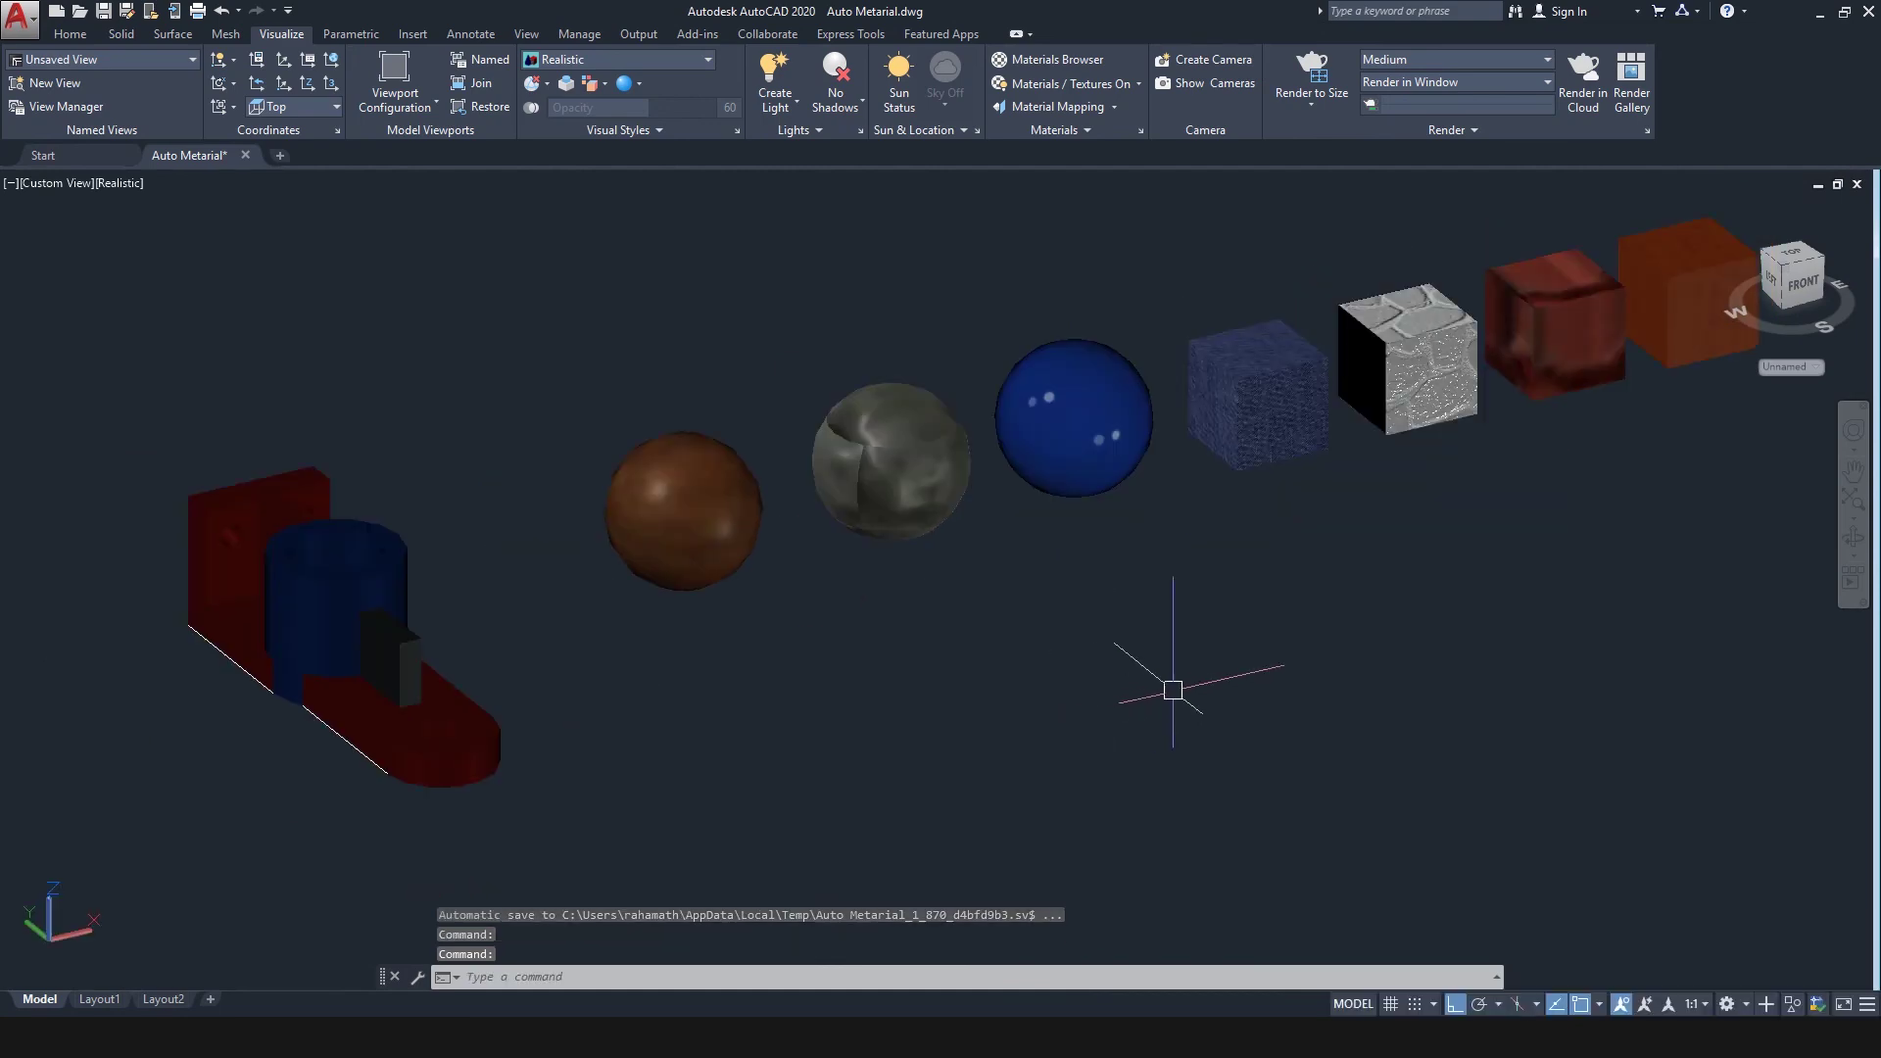